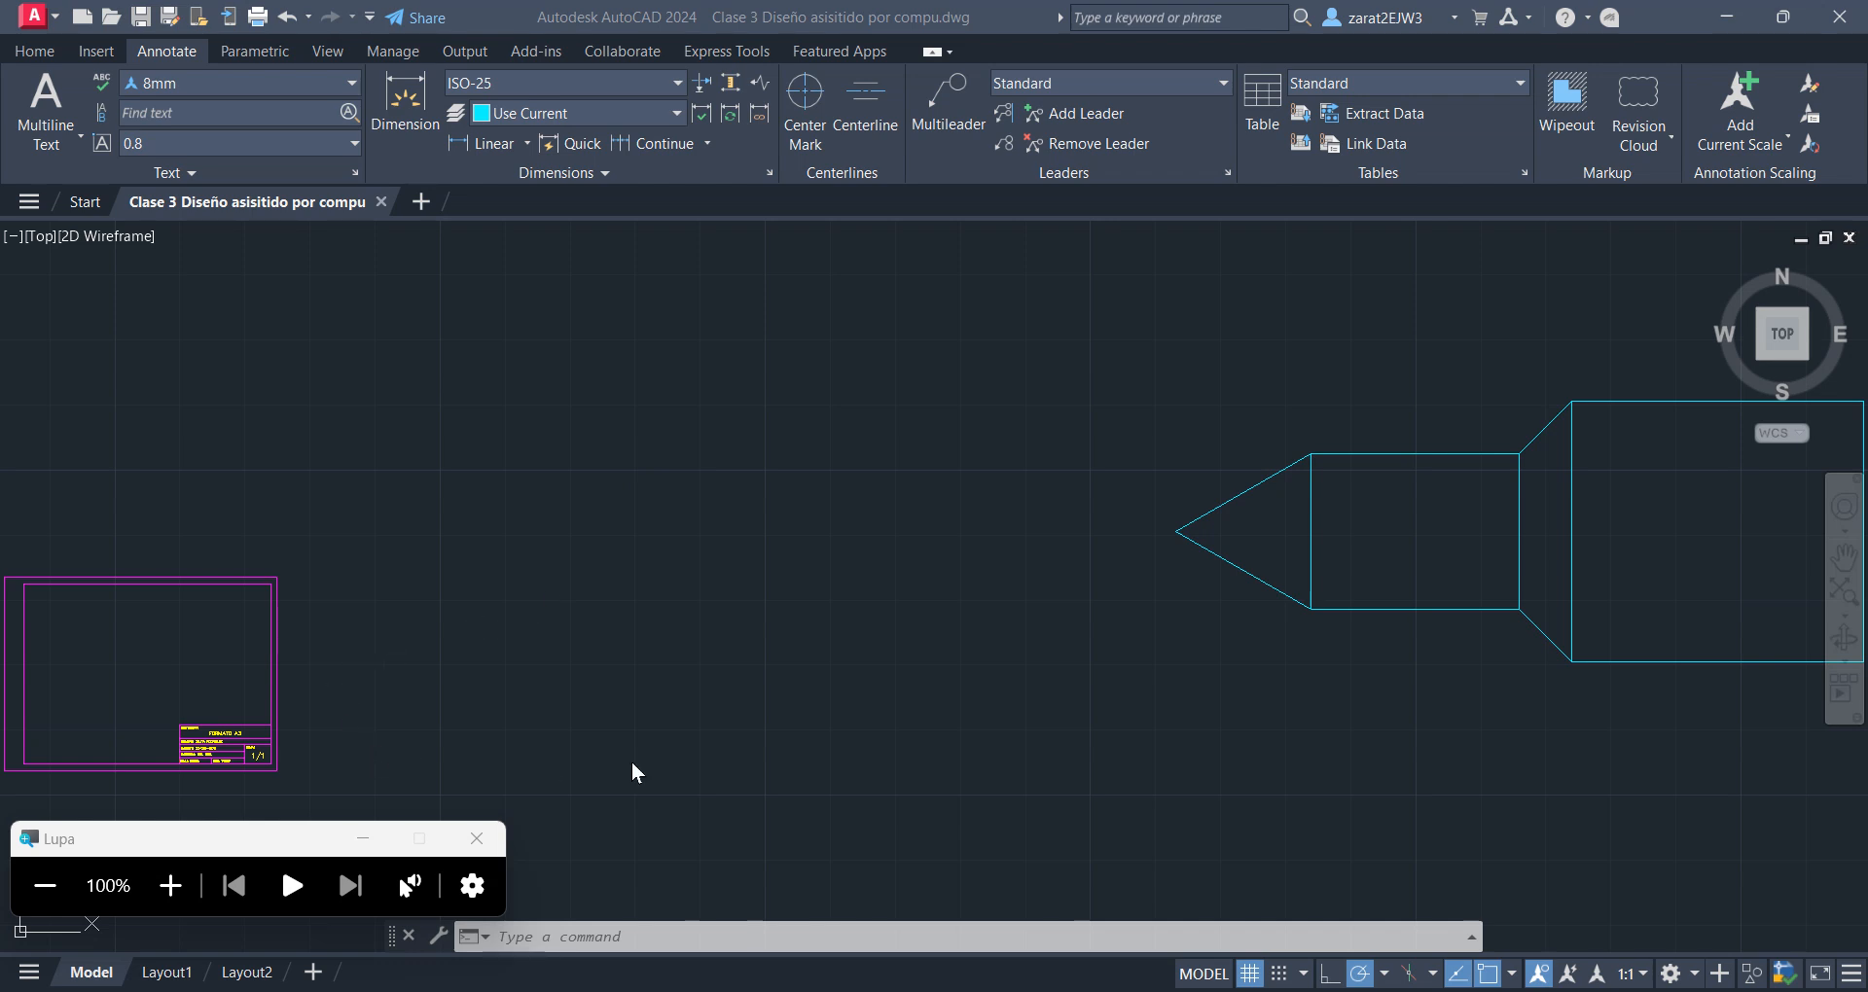
Switch to Layout1 and delete the existing viewport from its paper sheet
click(170, 887)
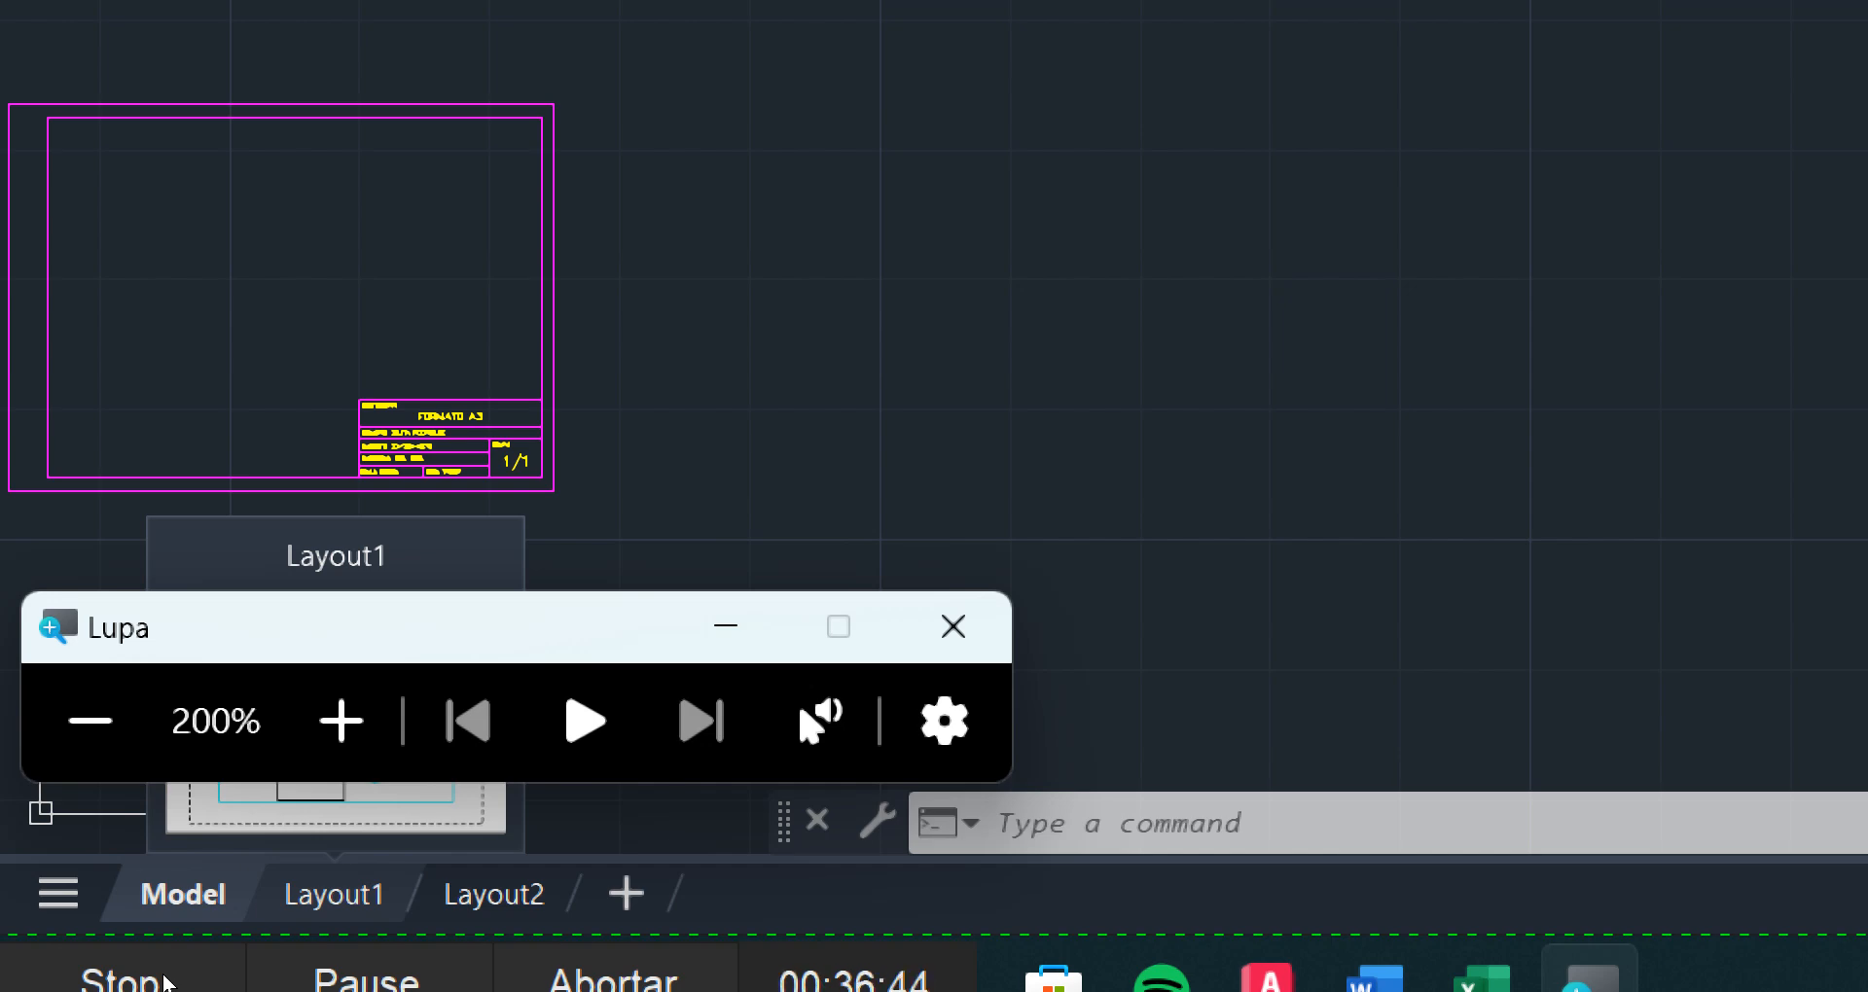
click(328, 899)
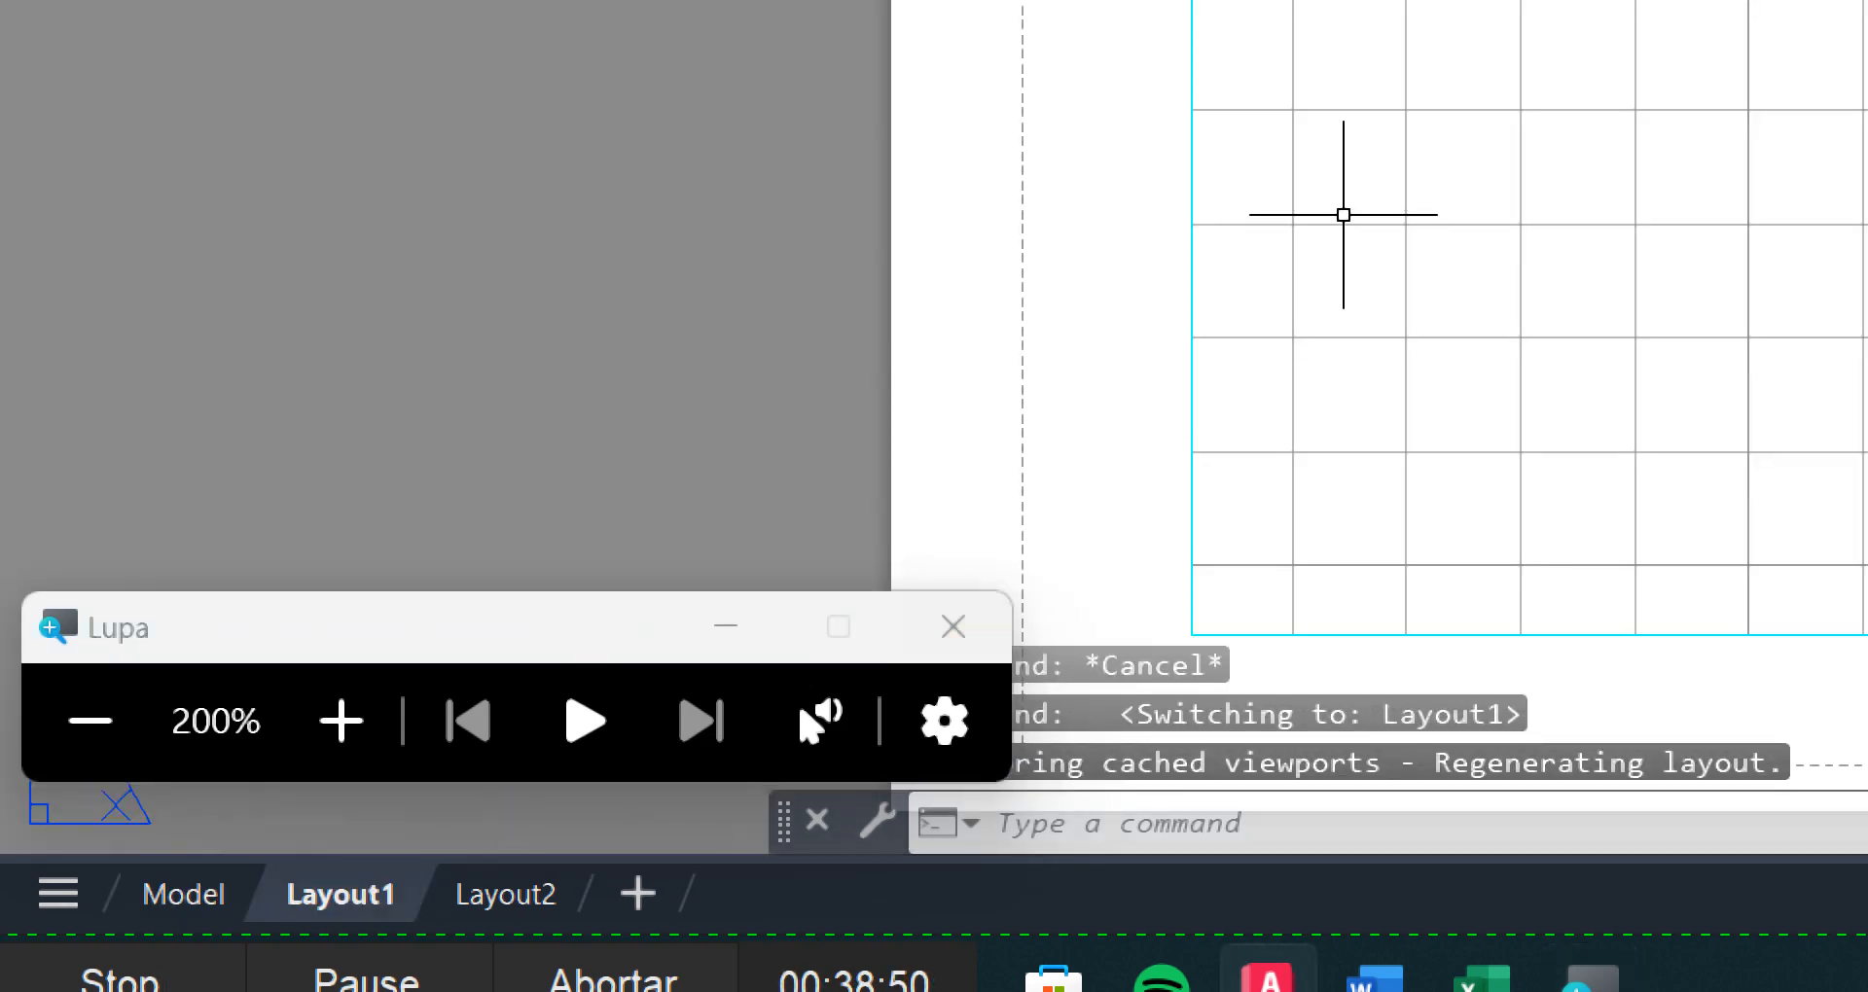
click(91, 721)
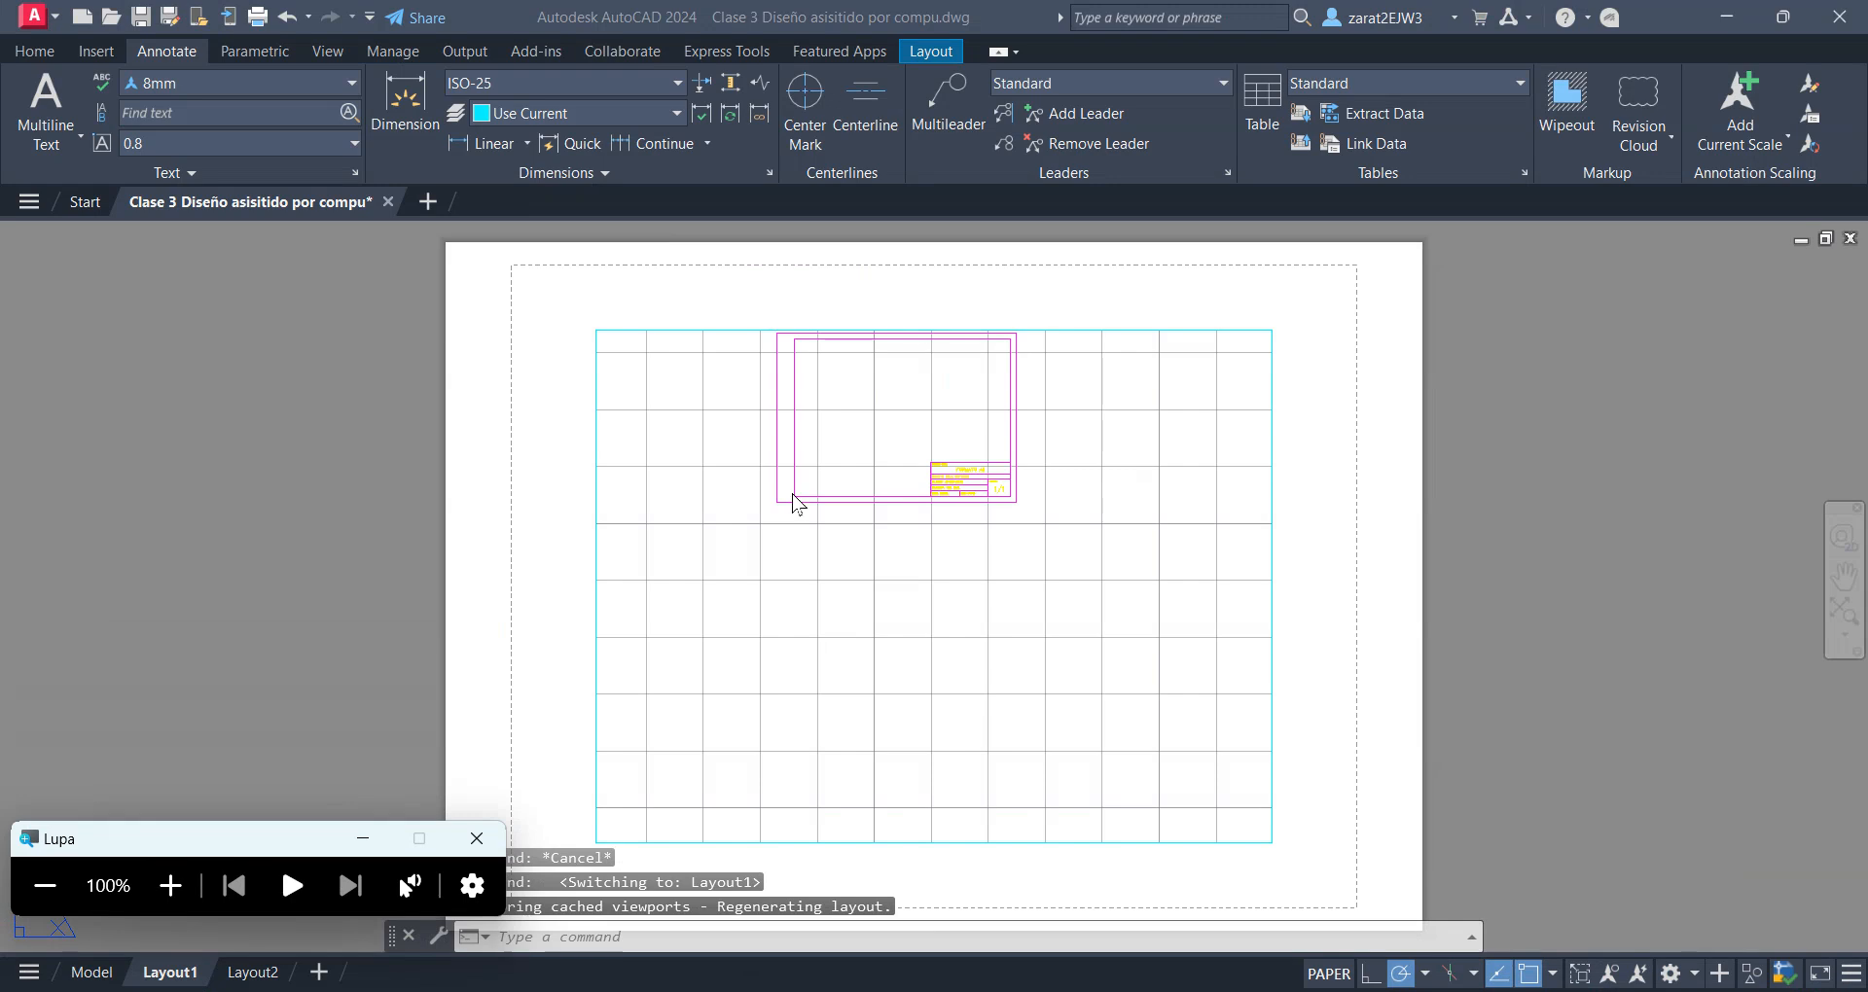
click(1326, 383)
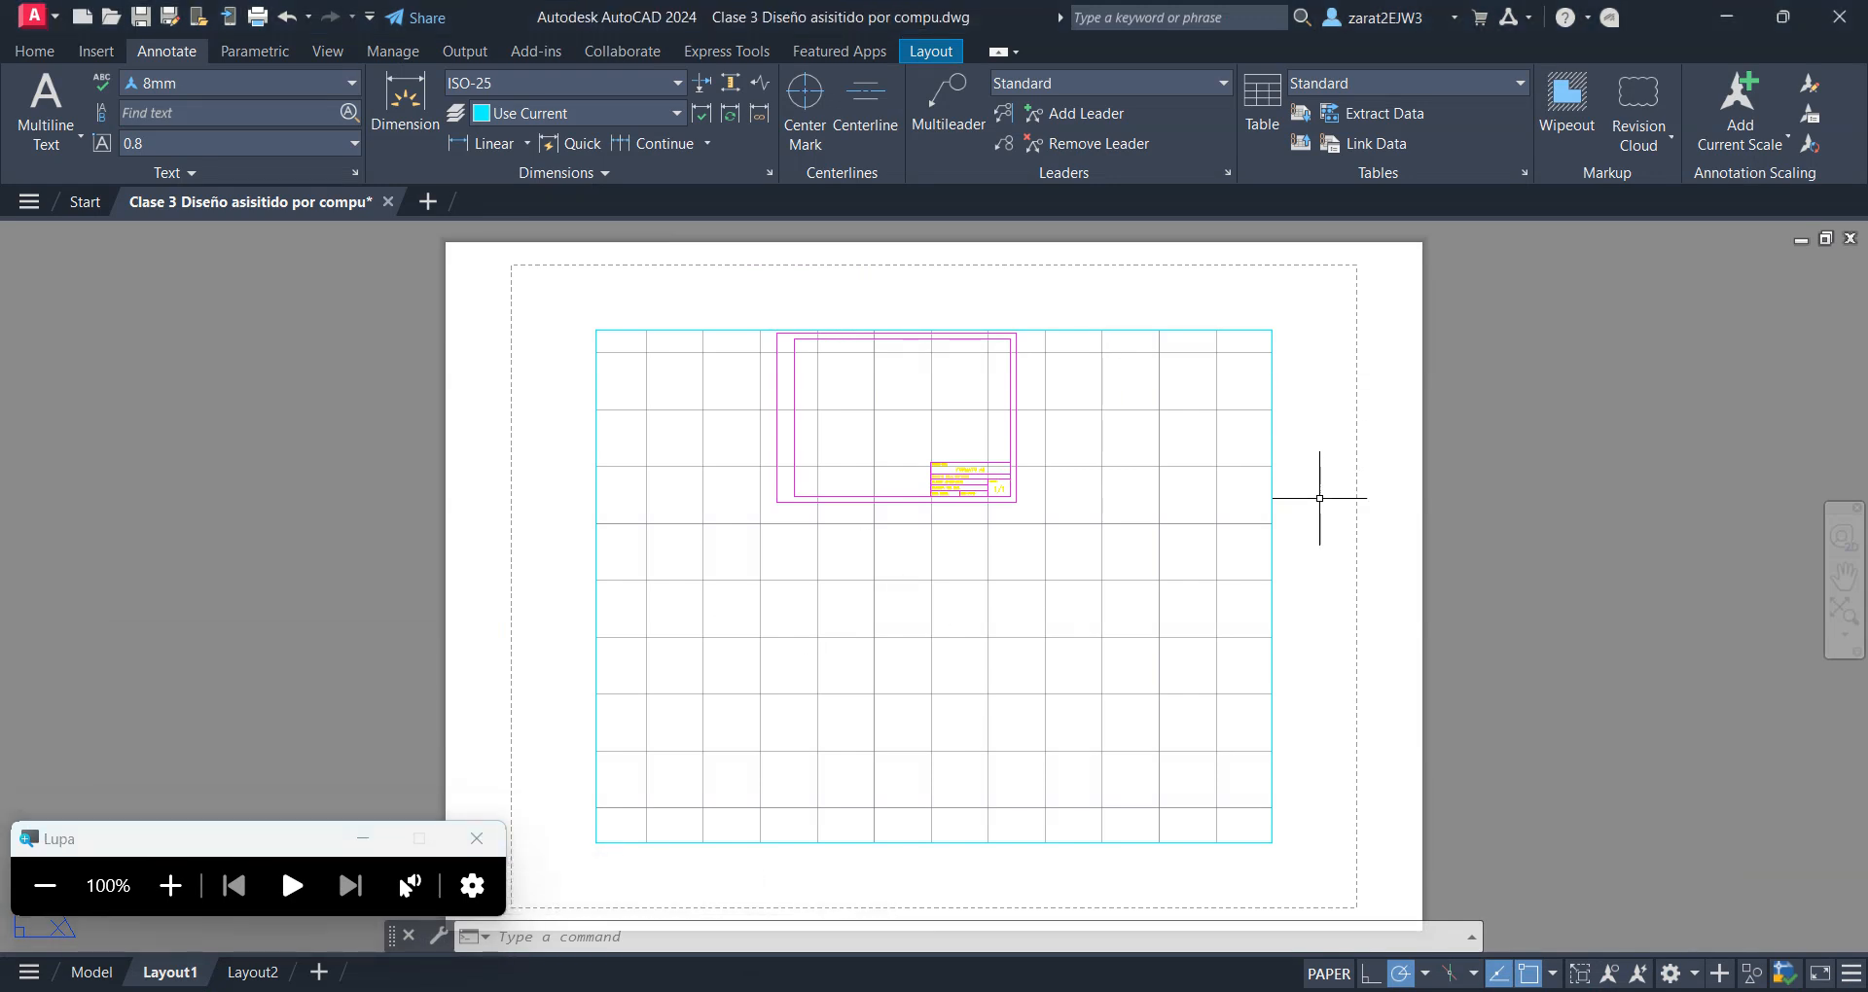
click(1297, 857)
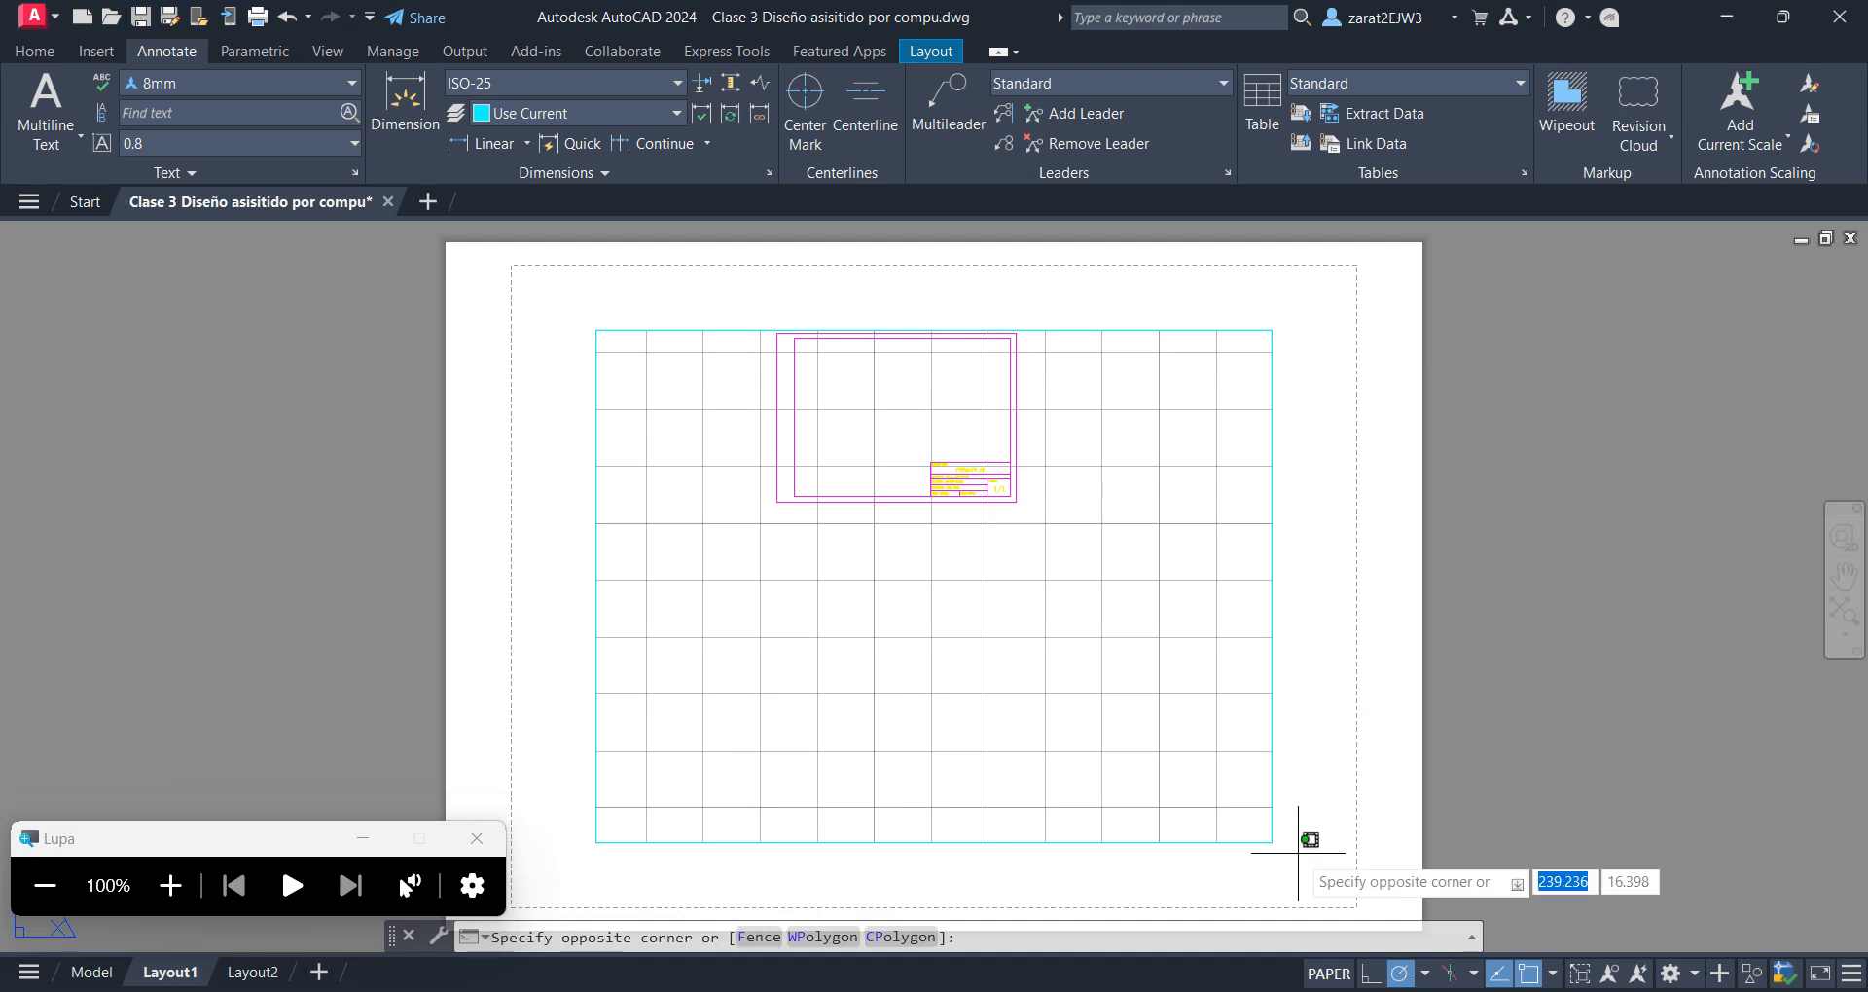
click(548, 290)
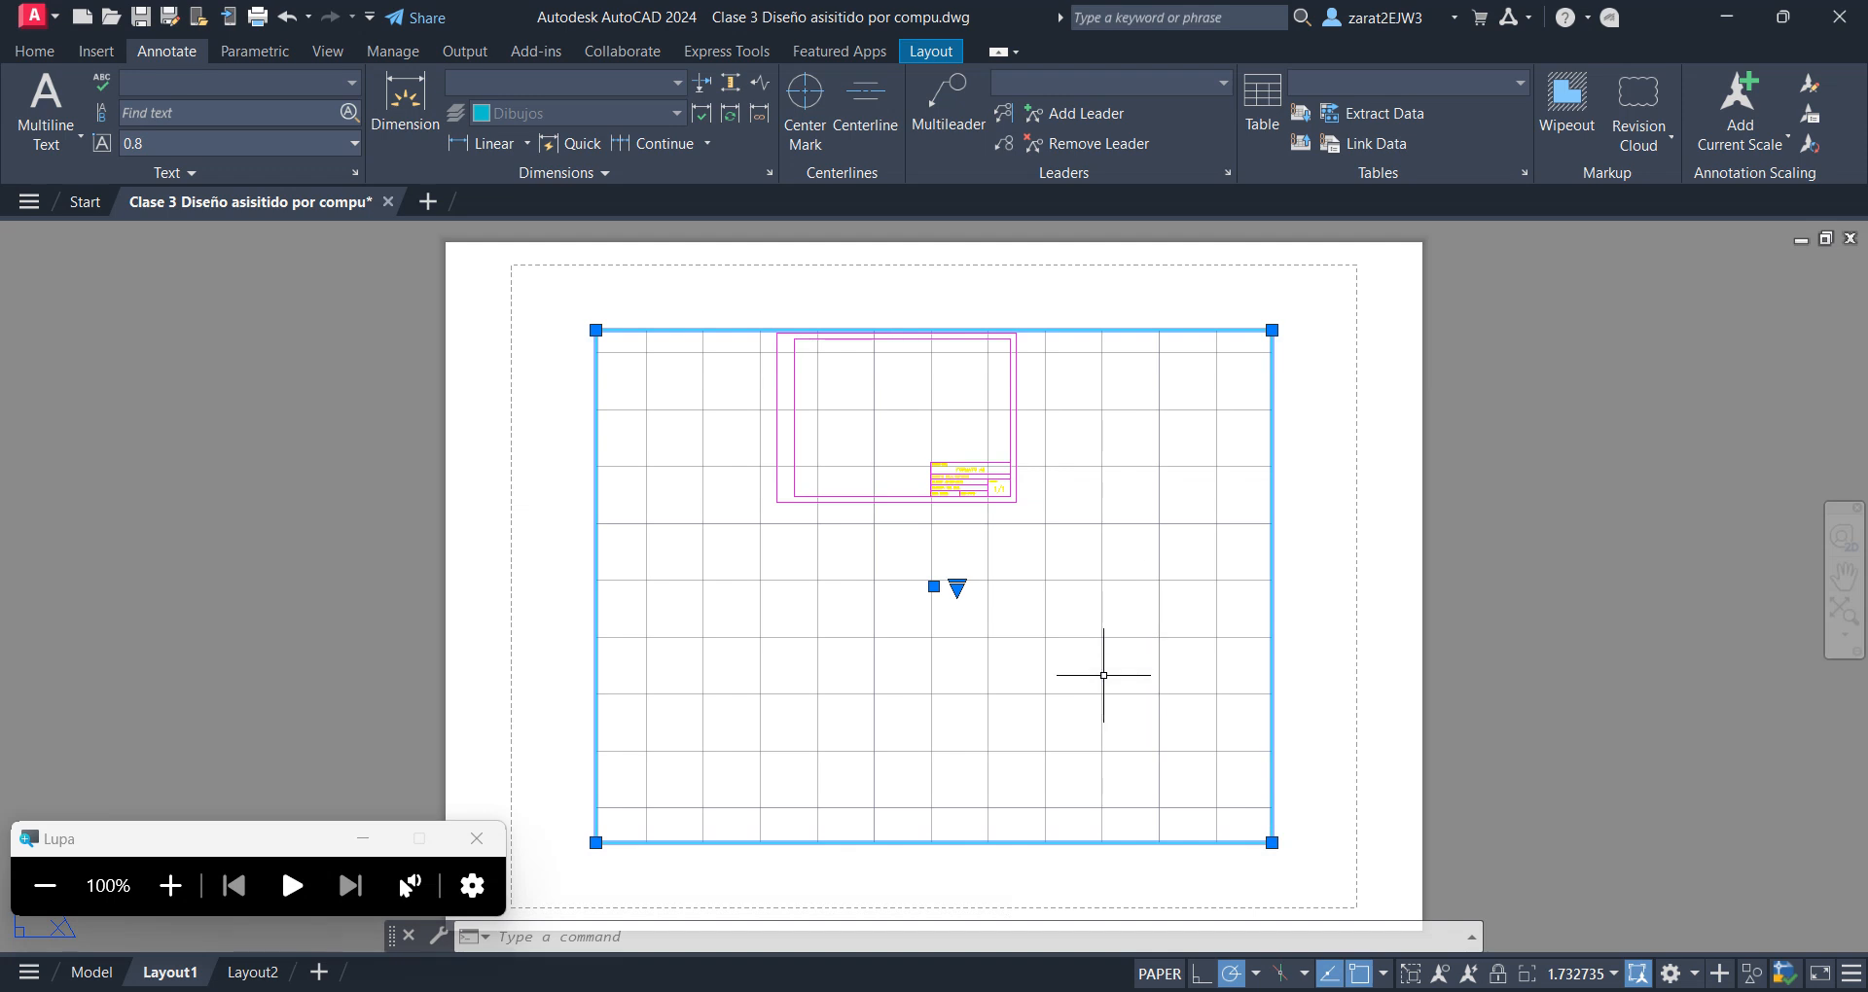
key(Delete)
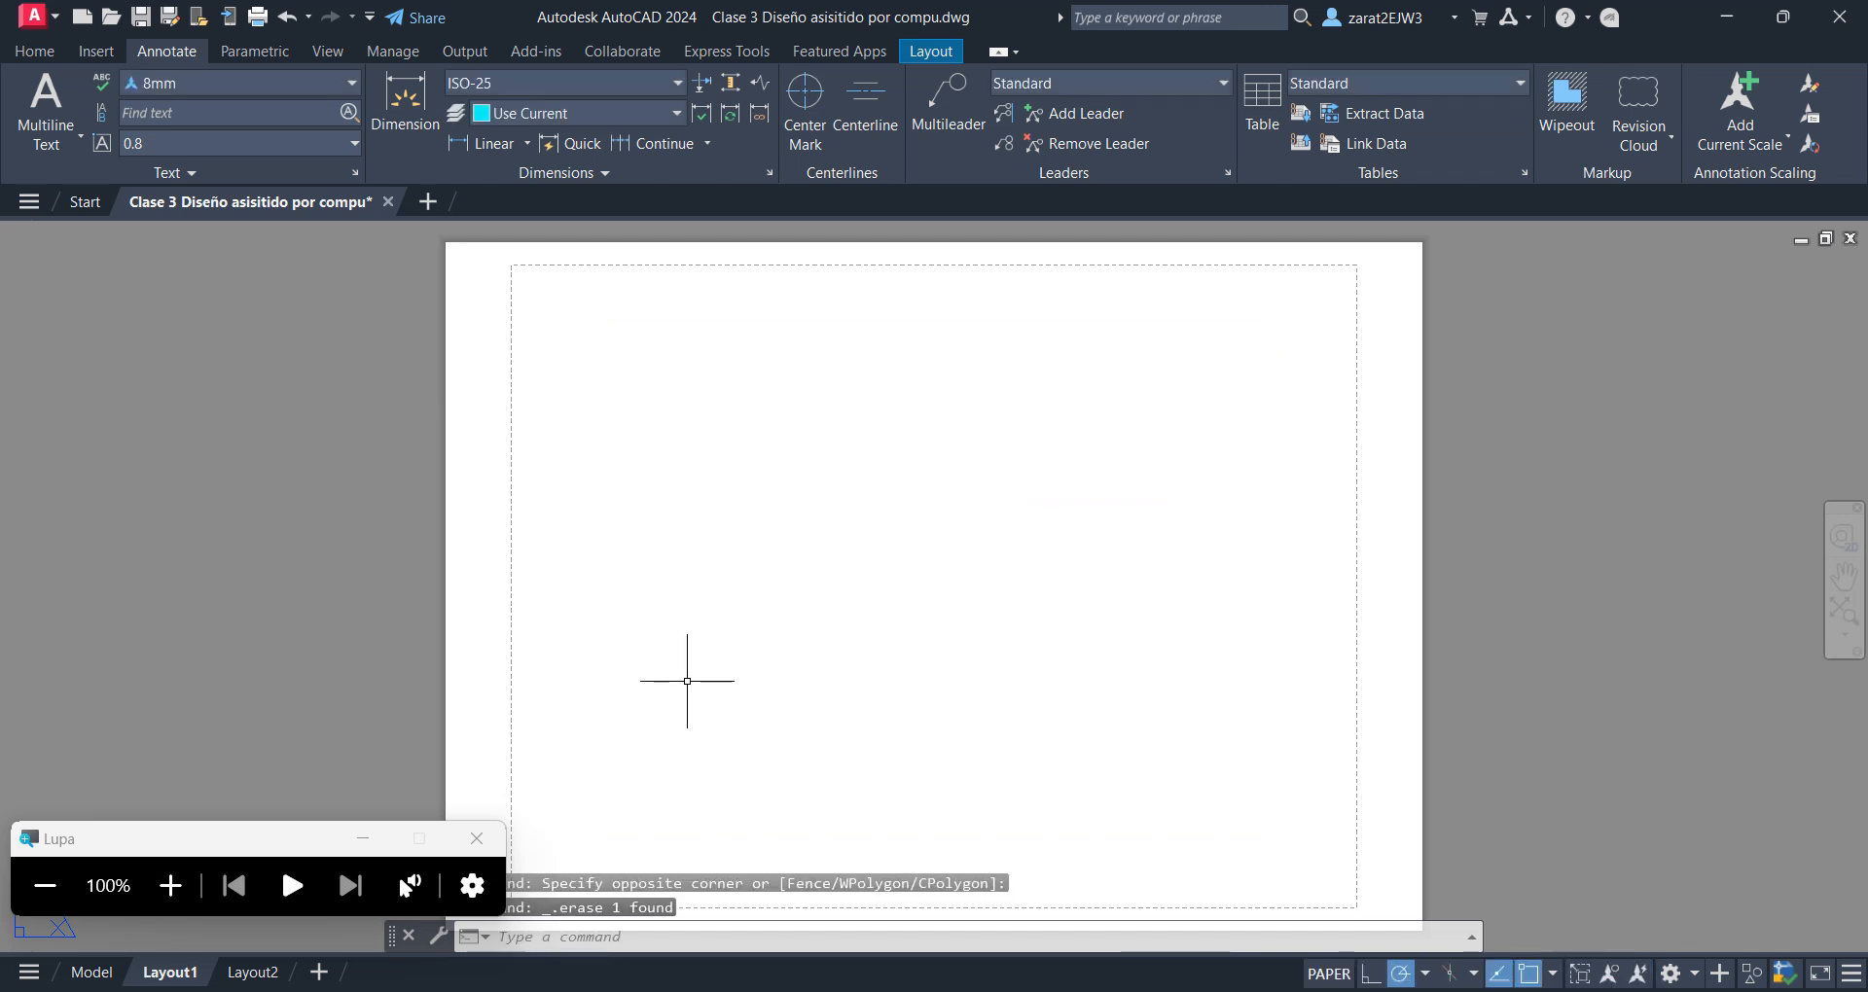
scroll(765, 580, down, 2)
scroll(768, 575, up, 2)
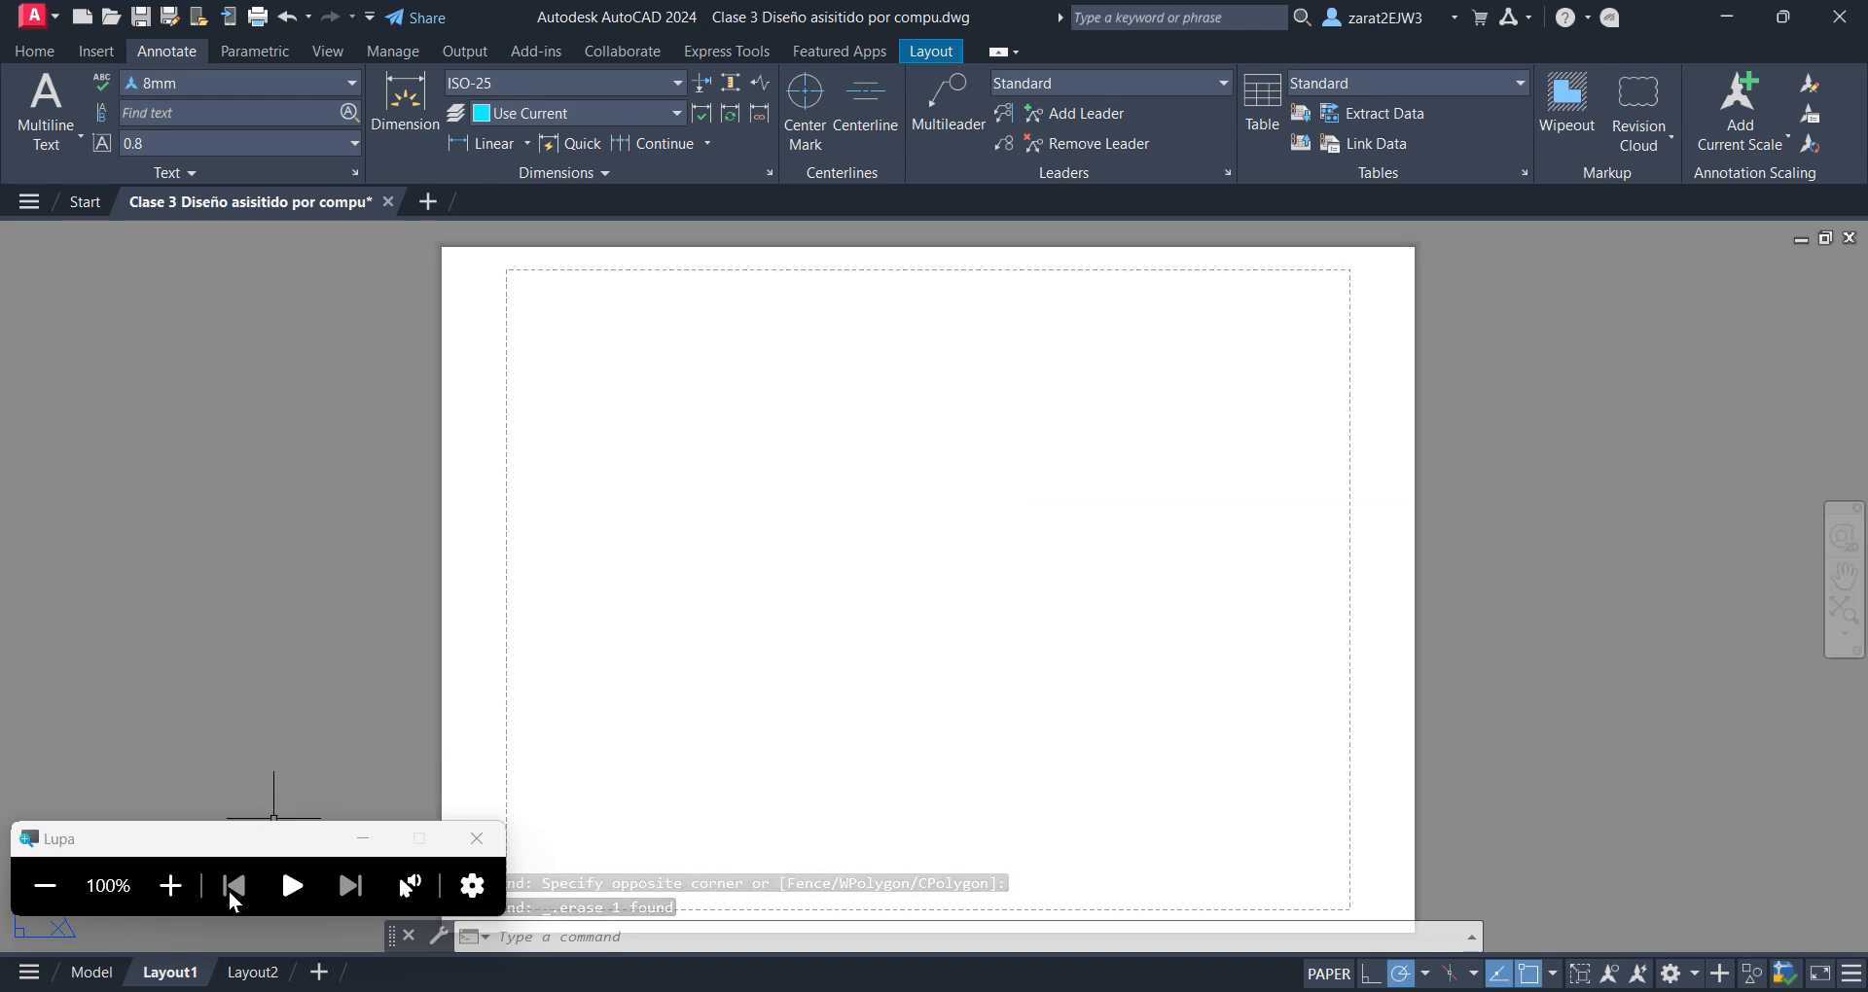
Copy the complete A3 format, including its border and title block, from model space
click(109, 972)
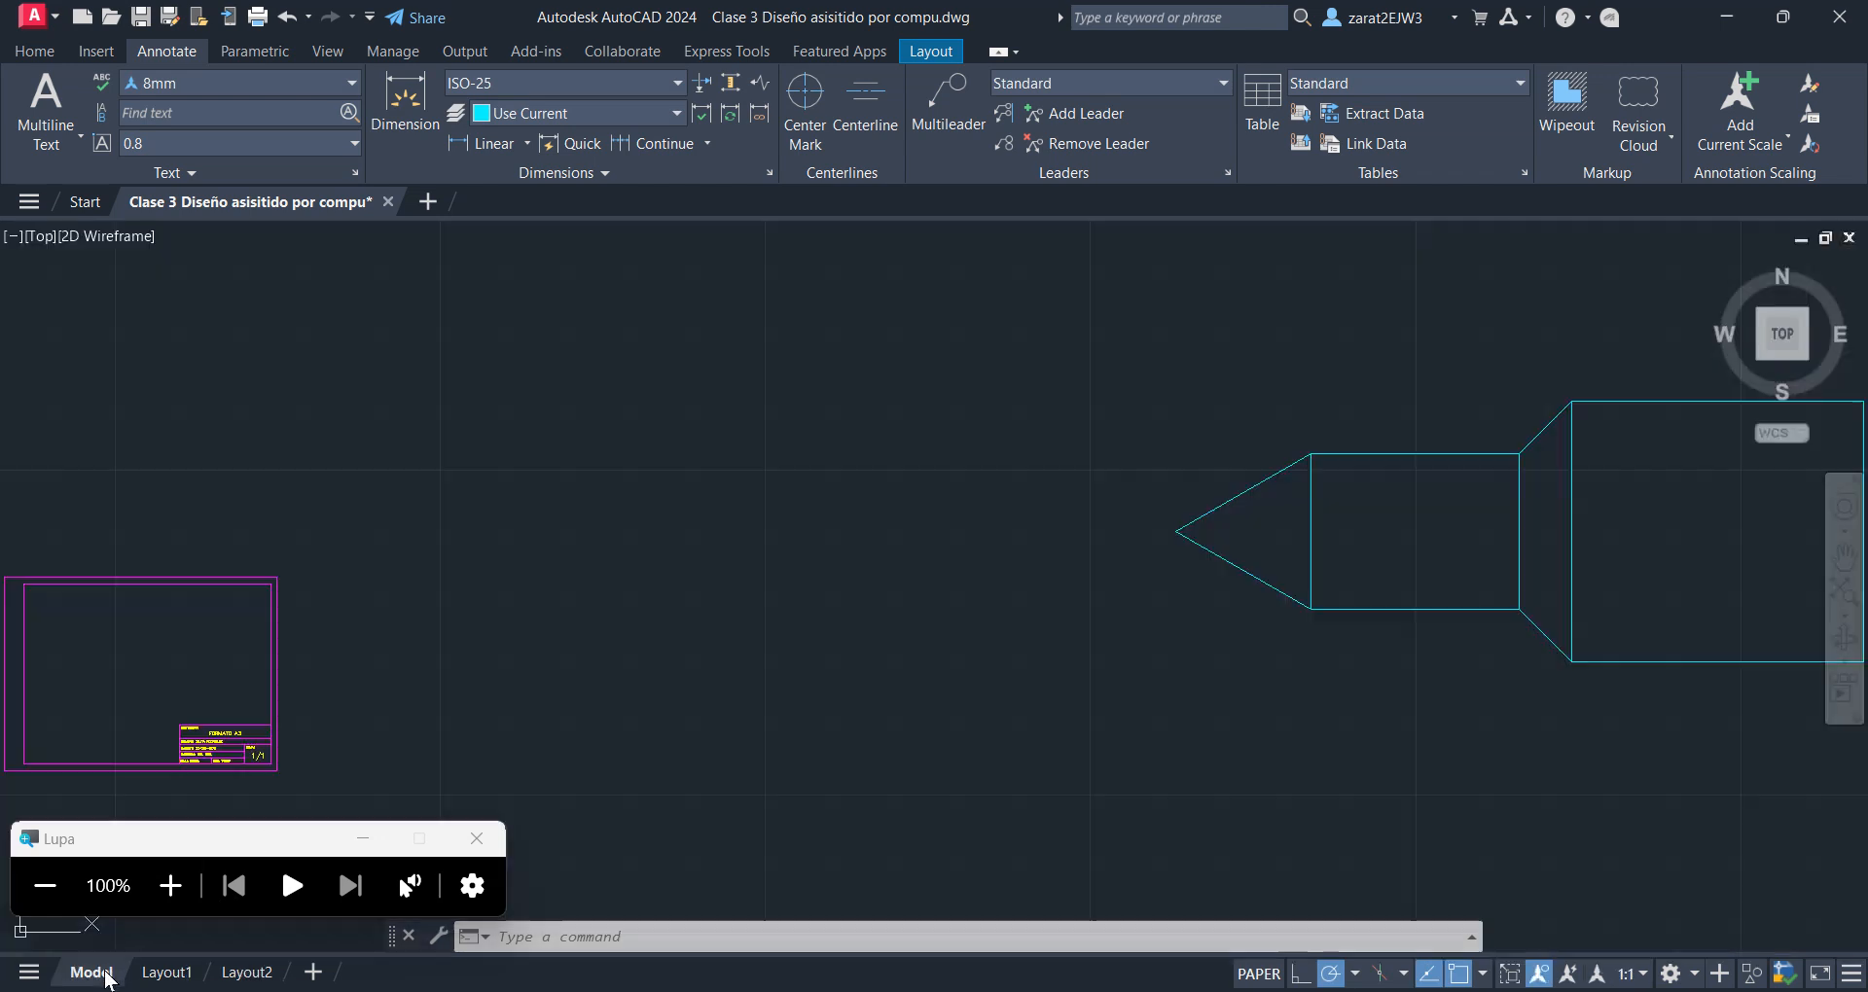
middle_drag(152, 764, 818, 743)
scroll(818, 744, up, 4)
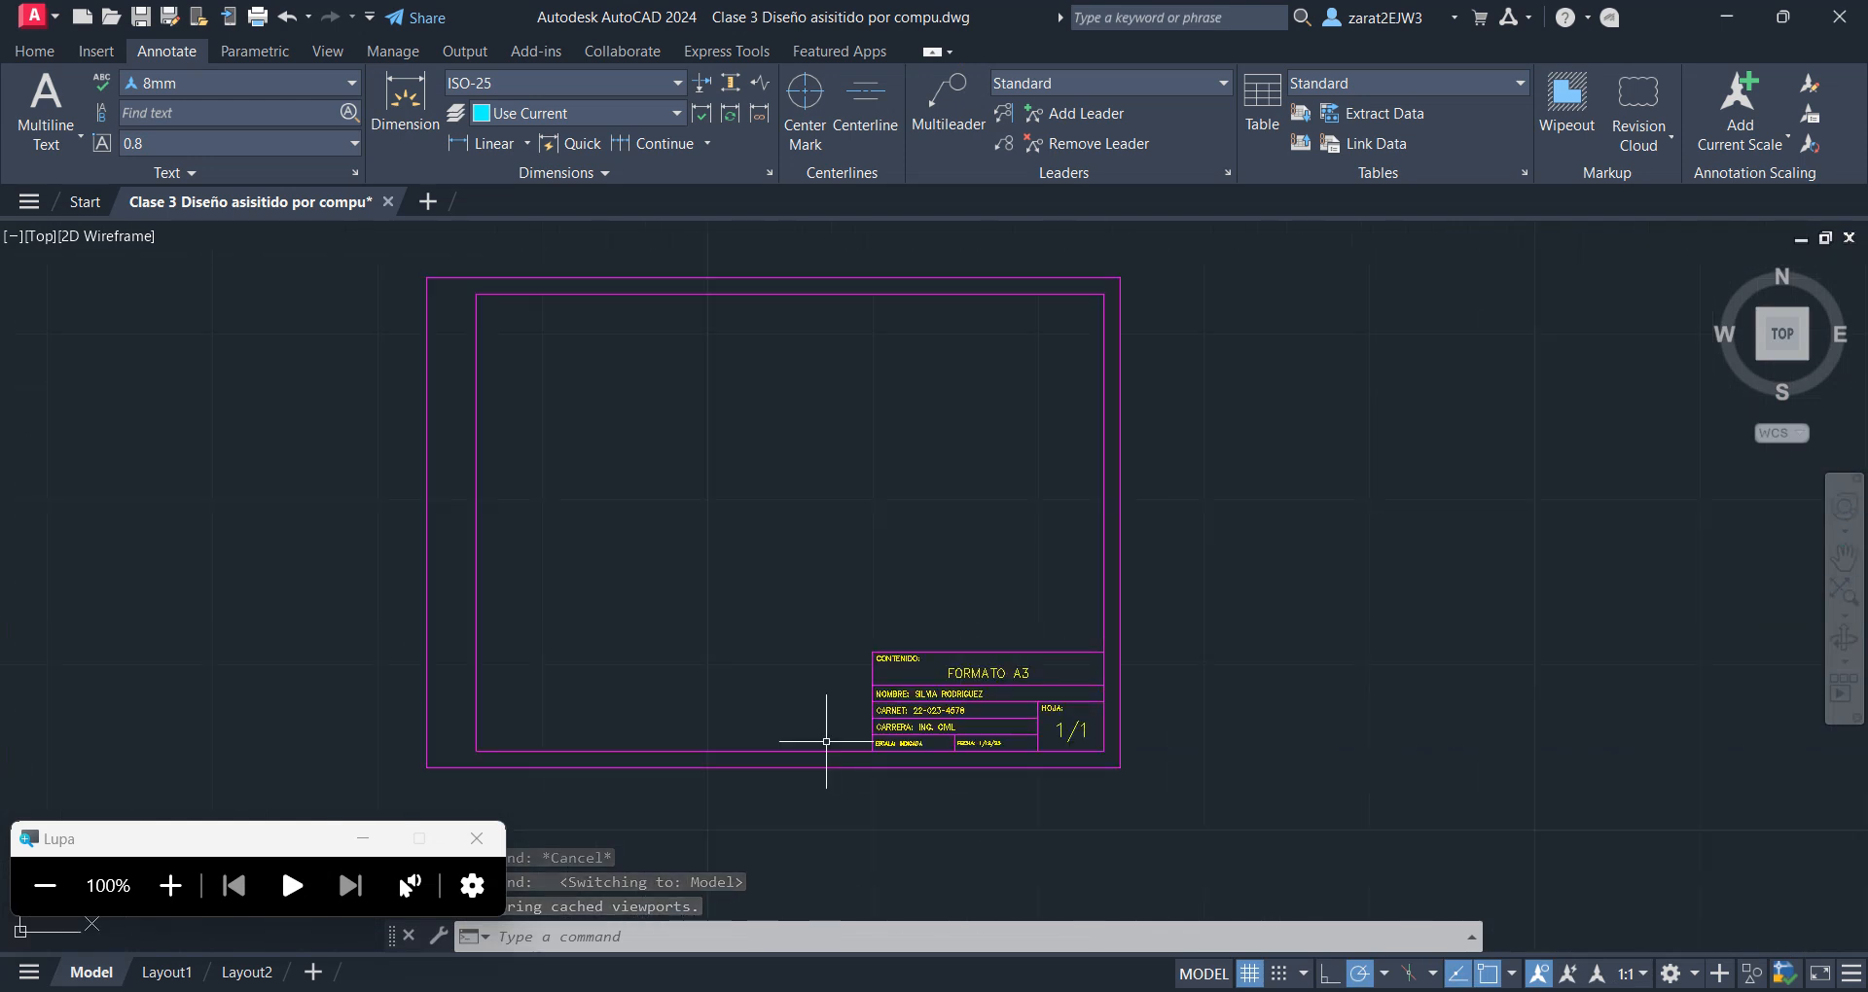
middle_drag(980, 755, 984, 786)
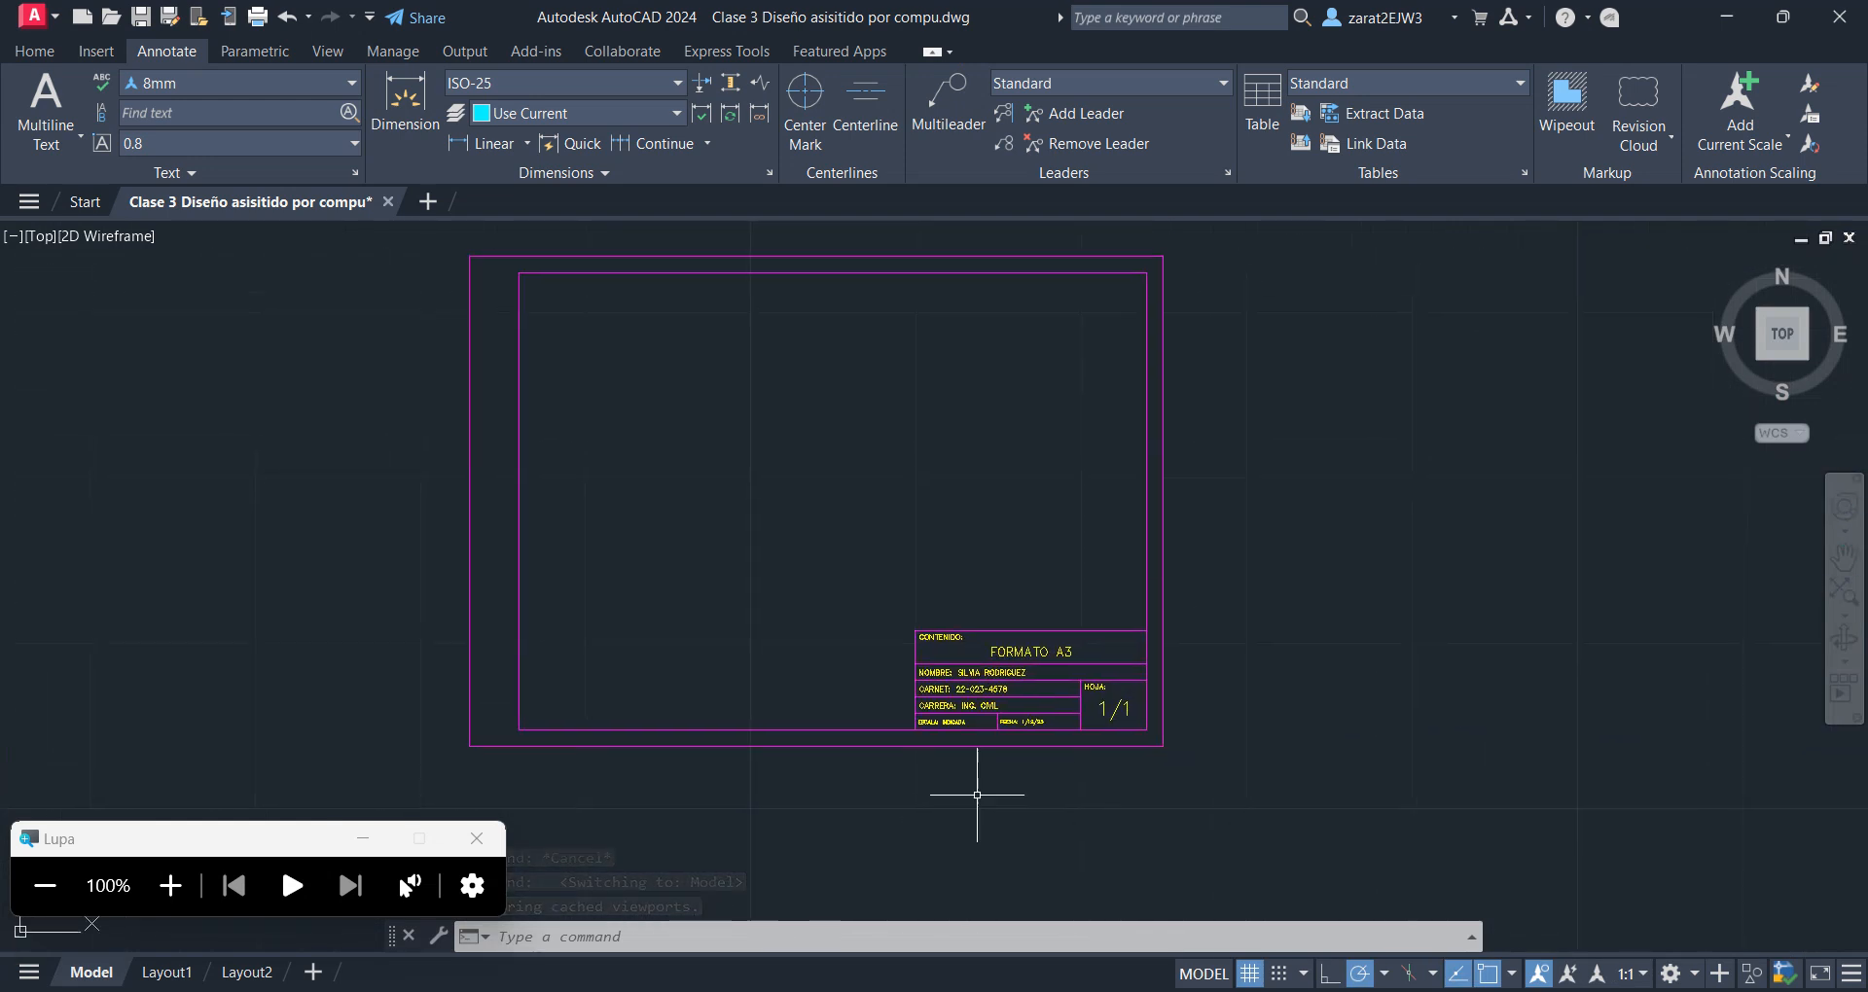
click(1232, 798)
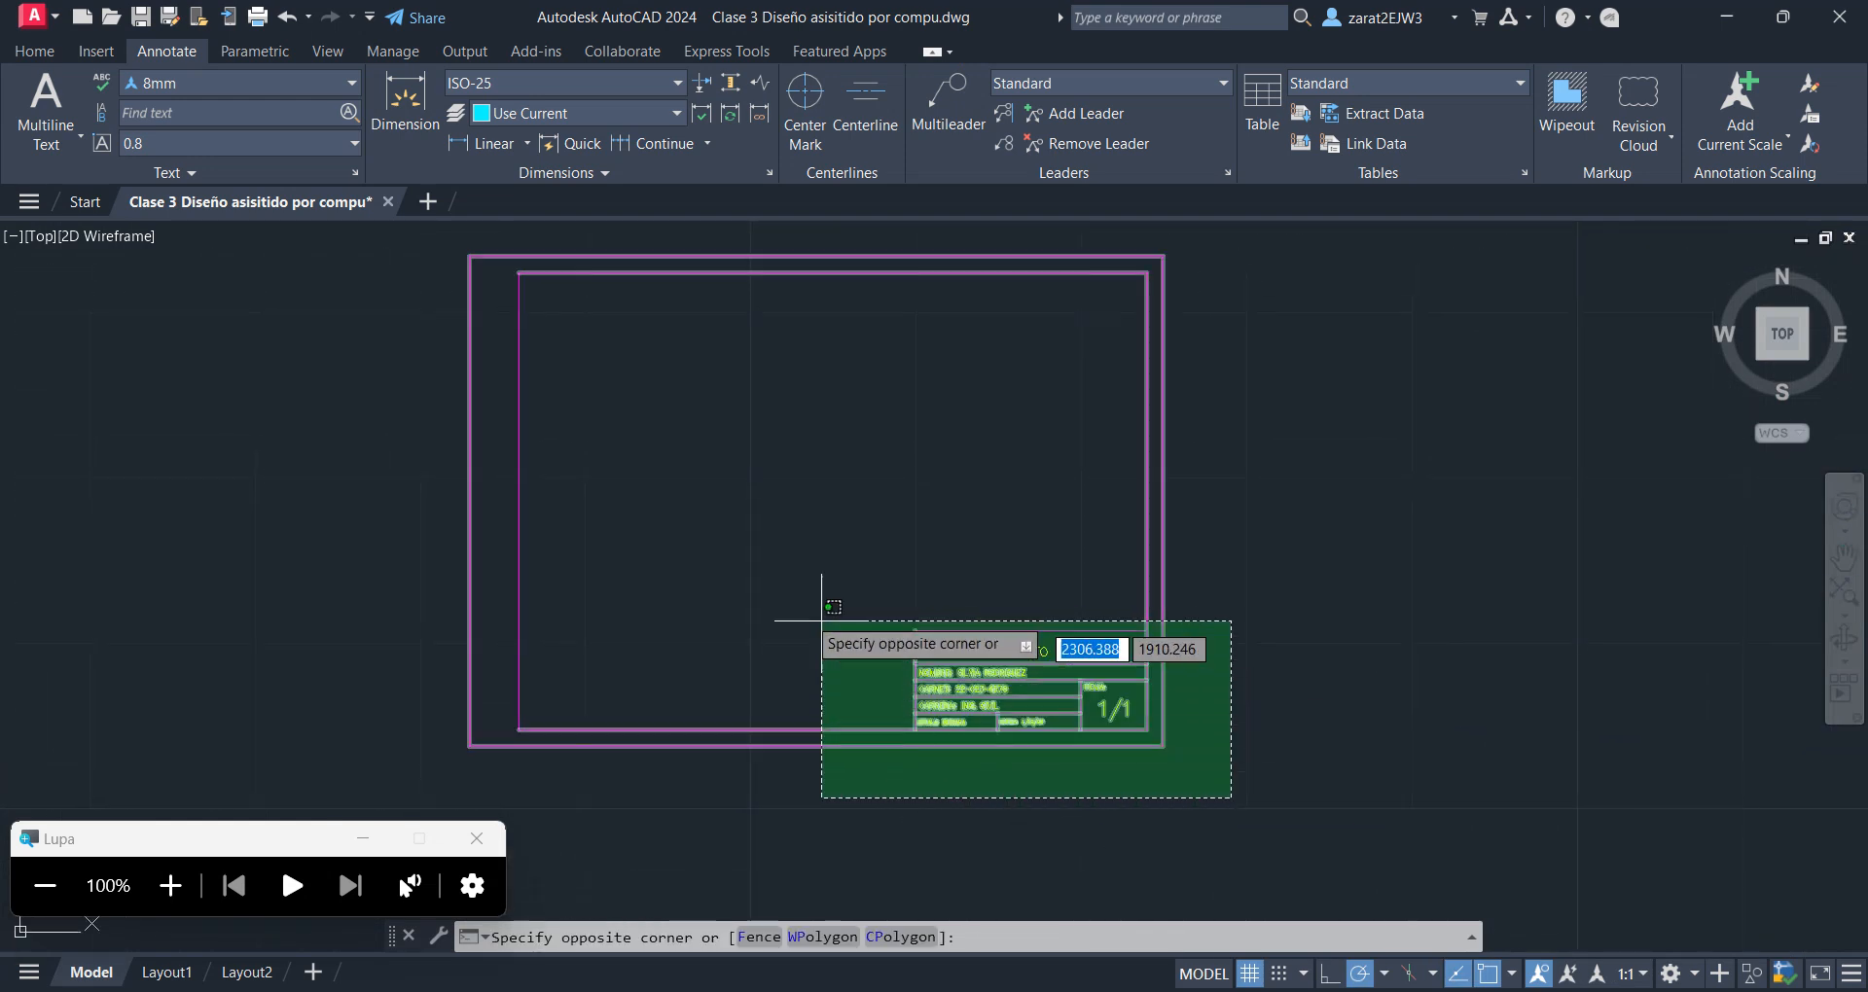
click(388, 222)
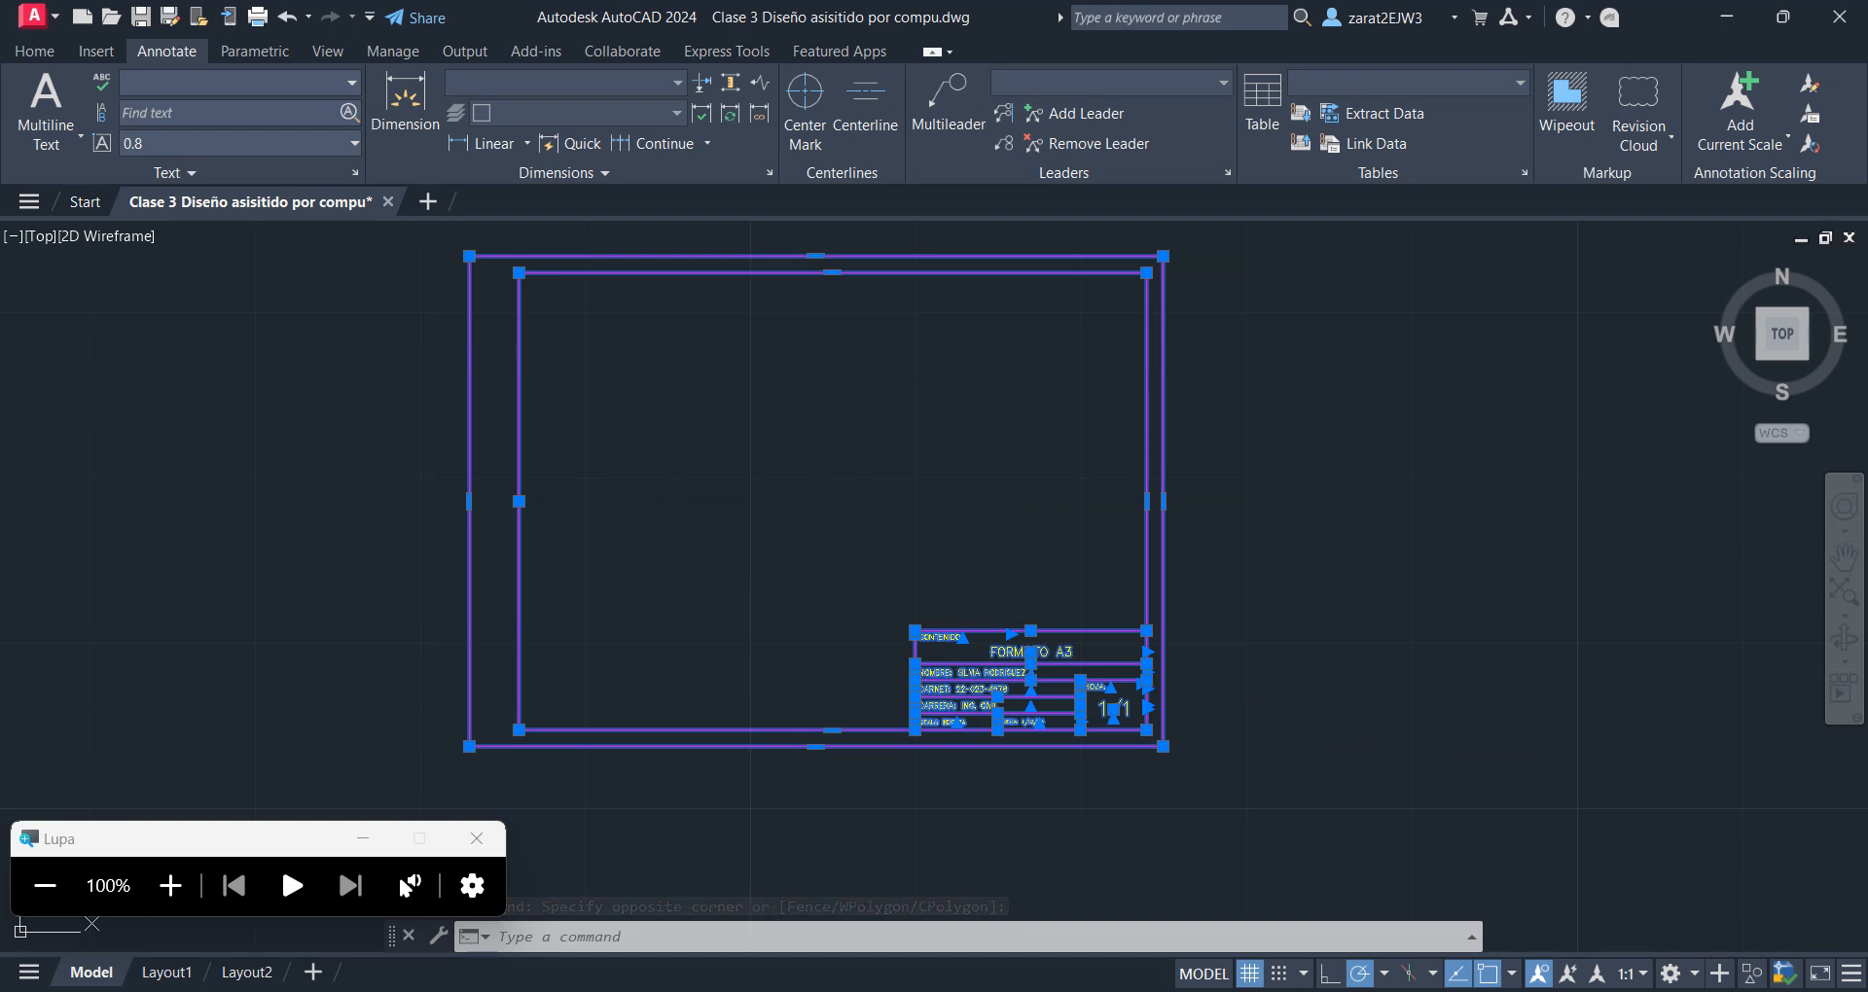
key(ctrl+c)
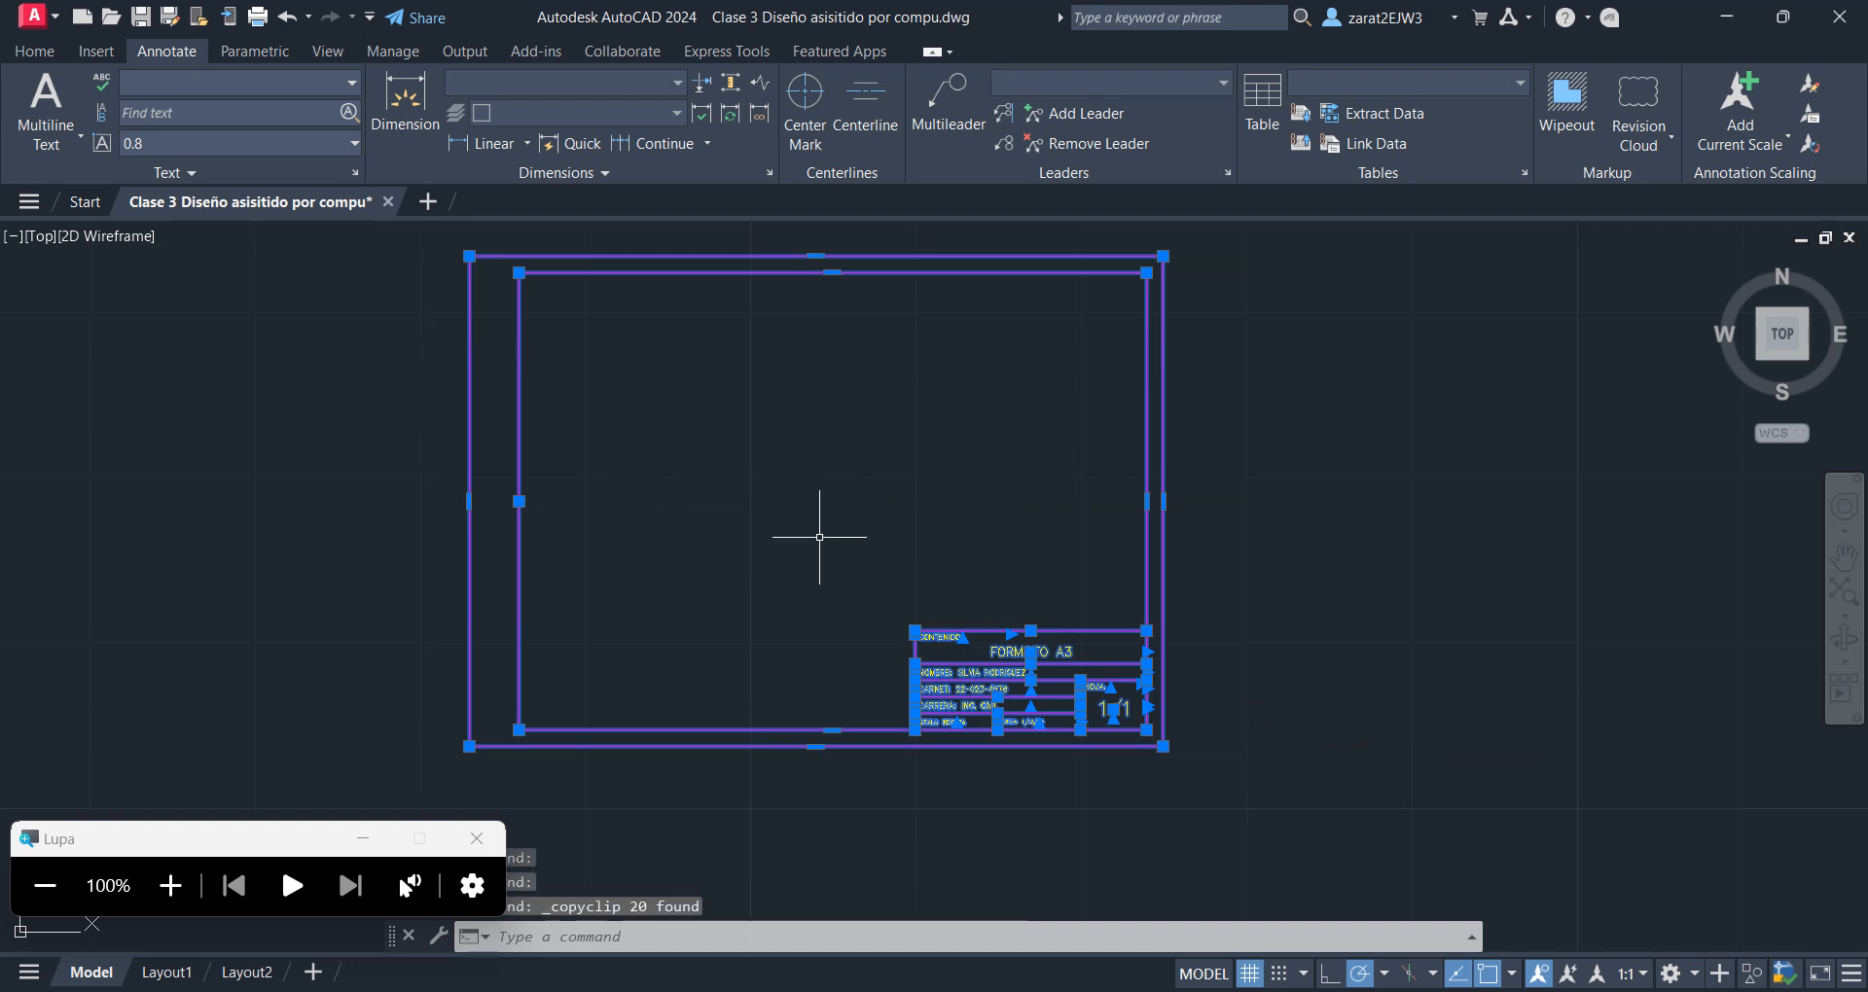
Paste the copied A3 format into Layout1, in the empty area to the right of the paper sheet
click(173, 975)
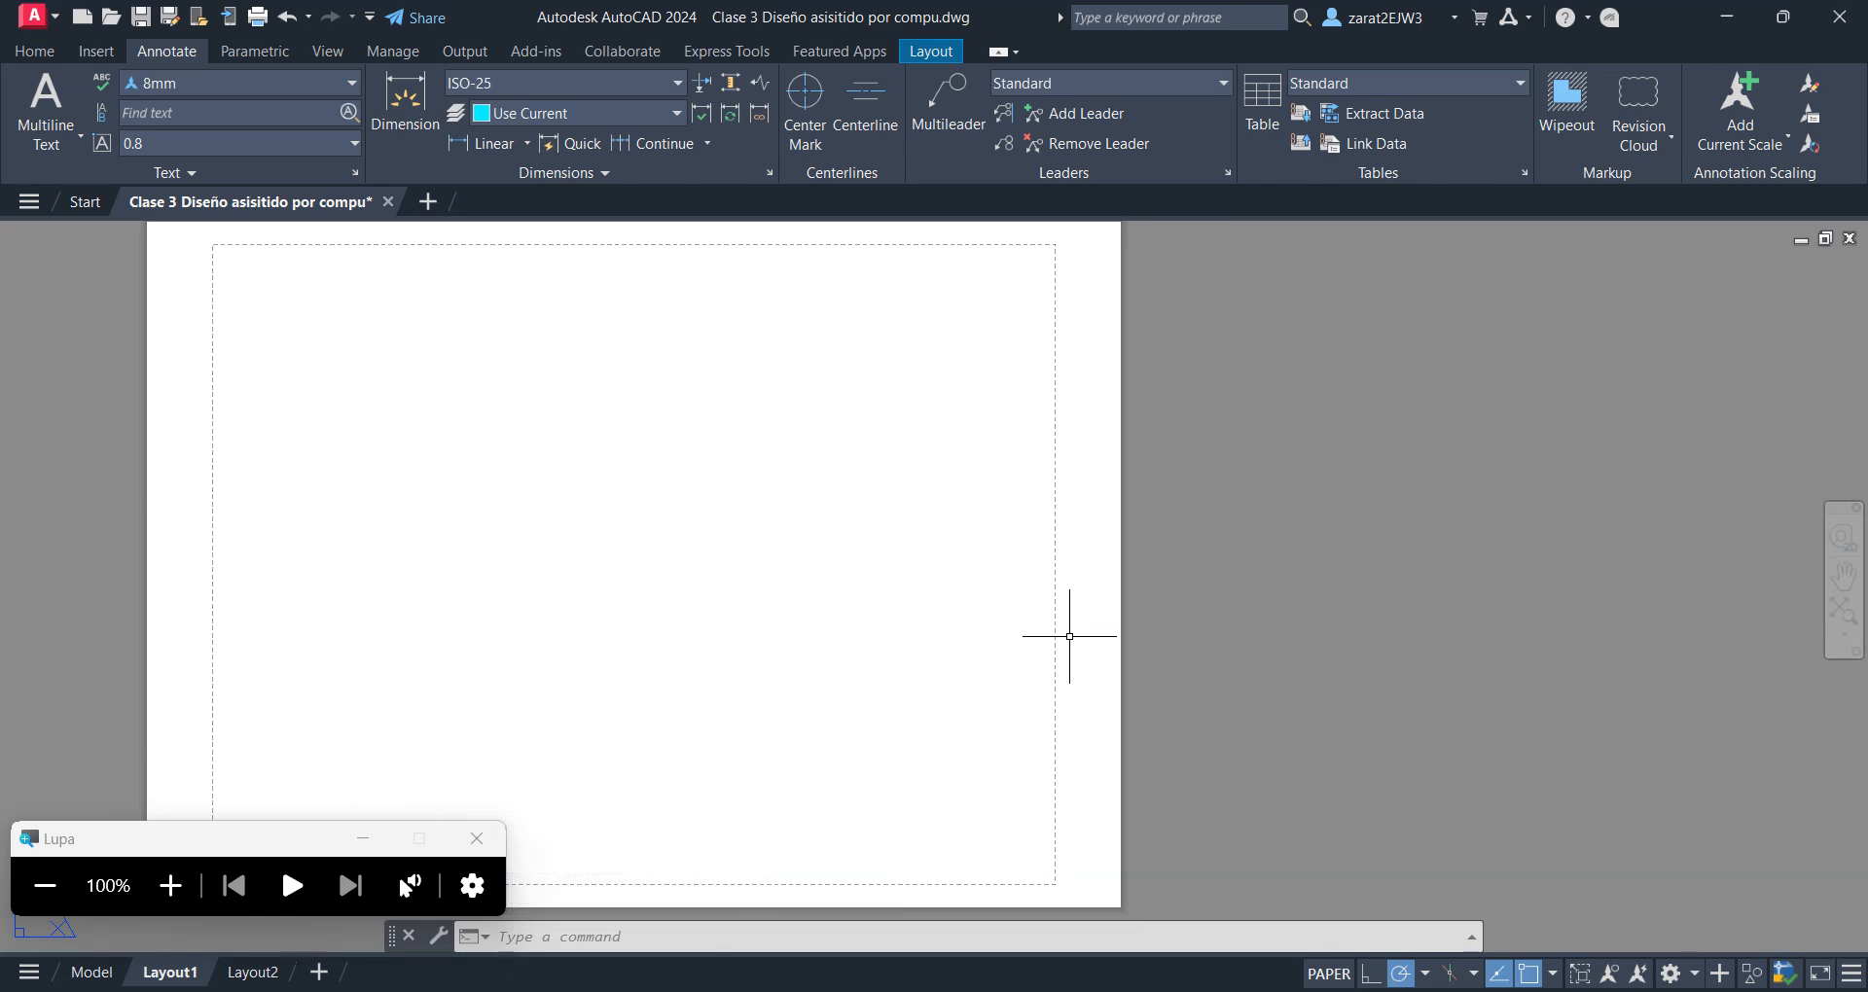
key(ctrl+v)
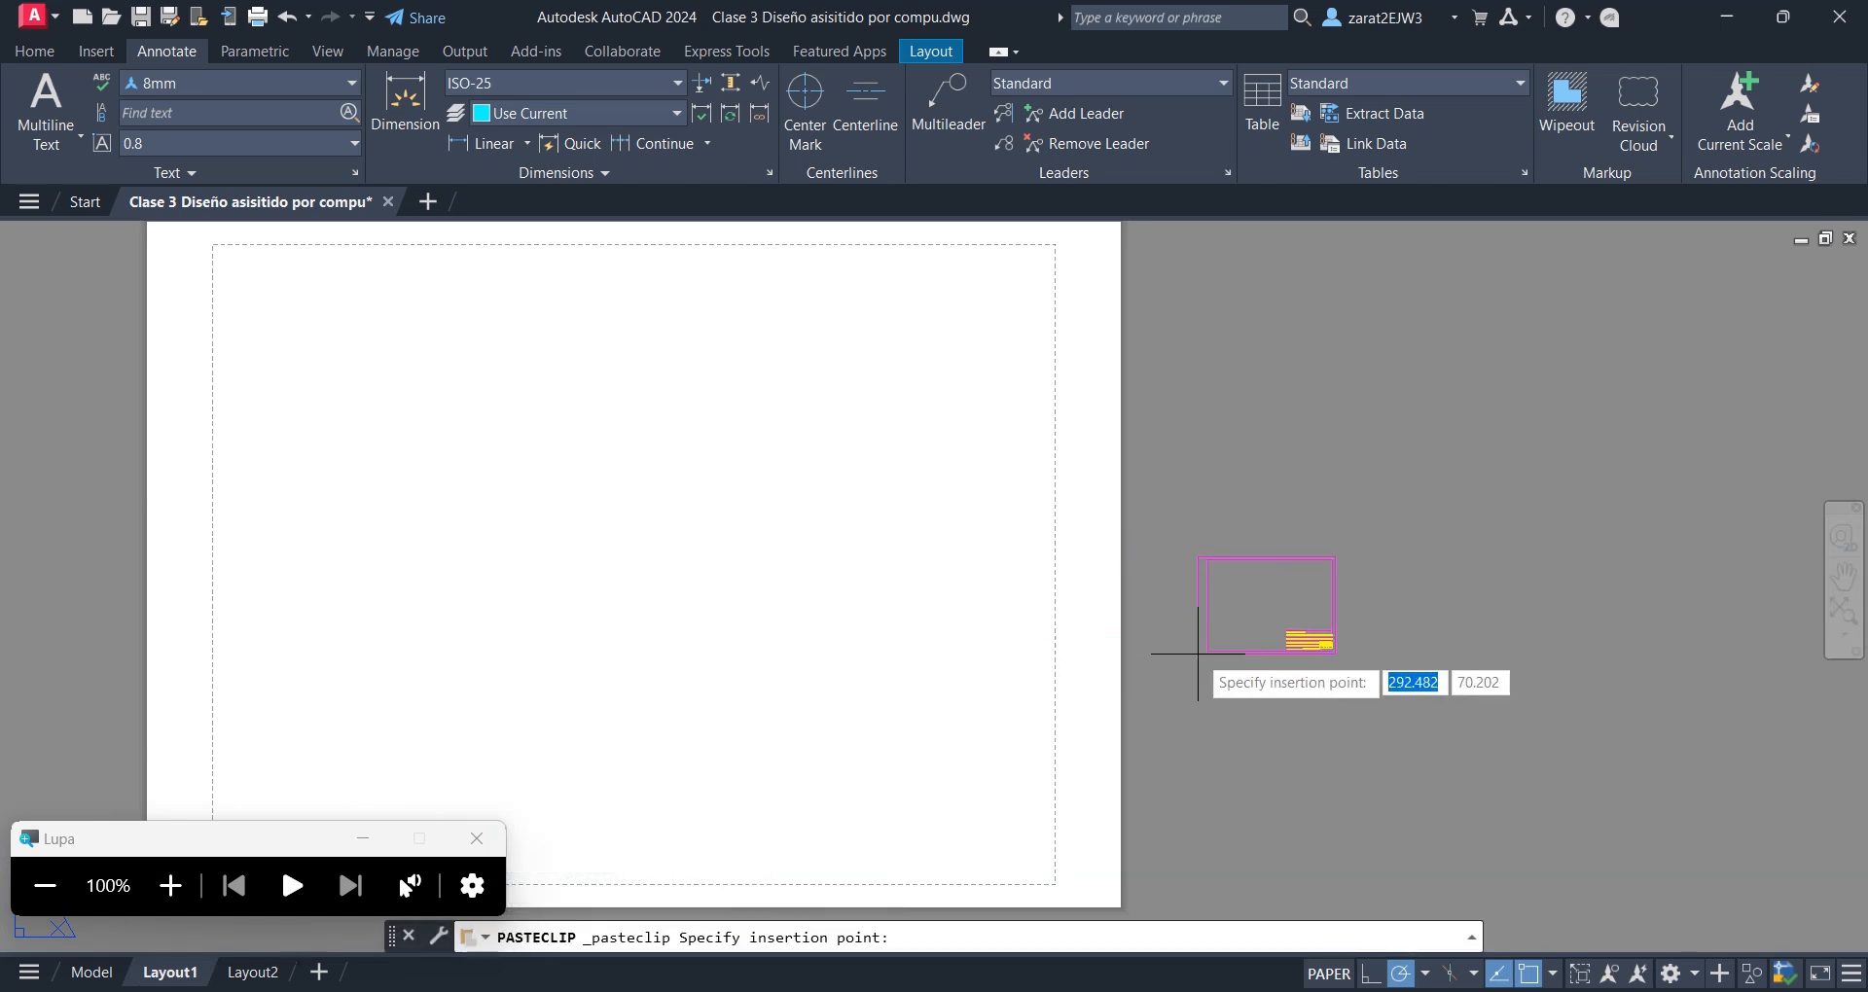
click(1402, 547)
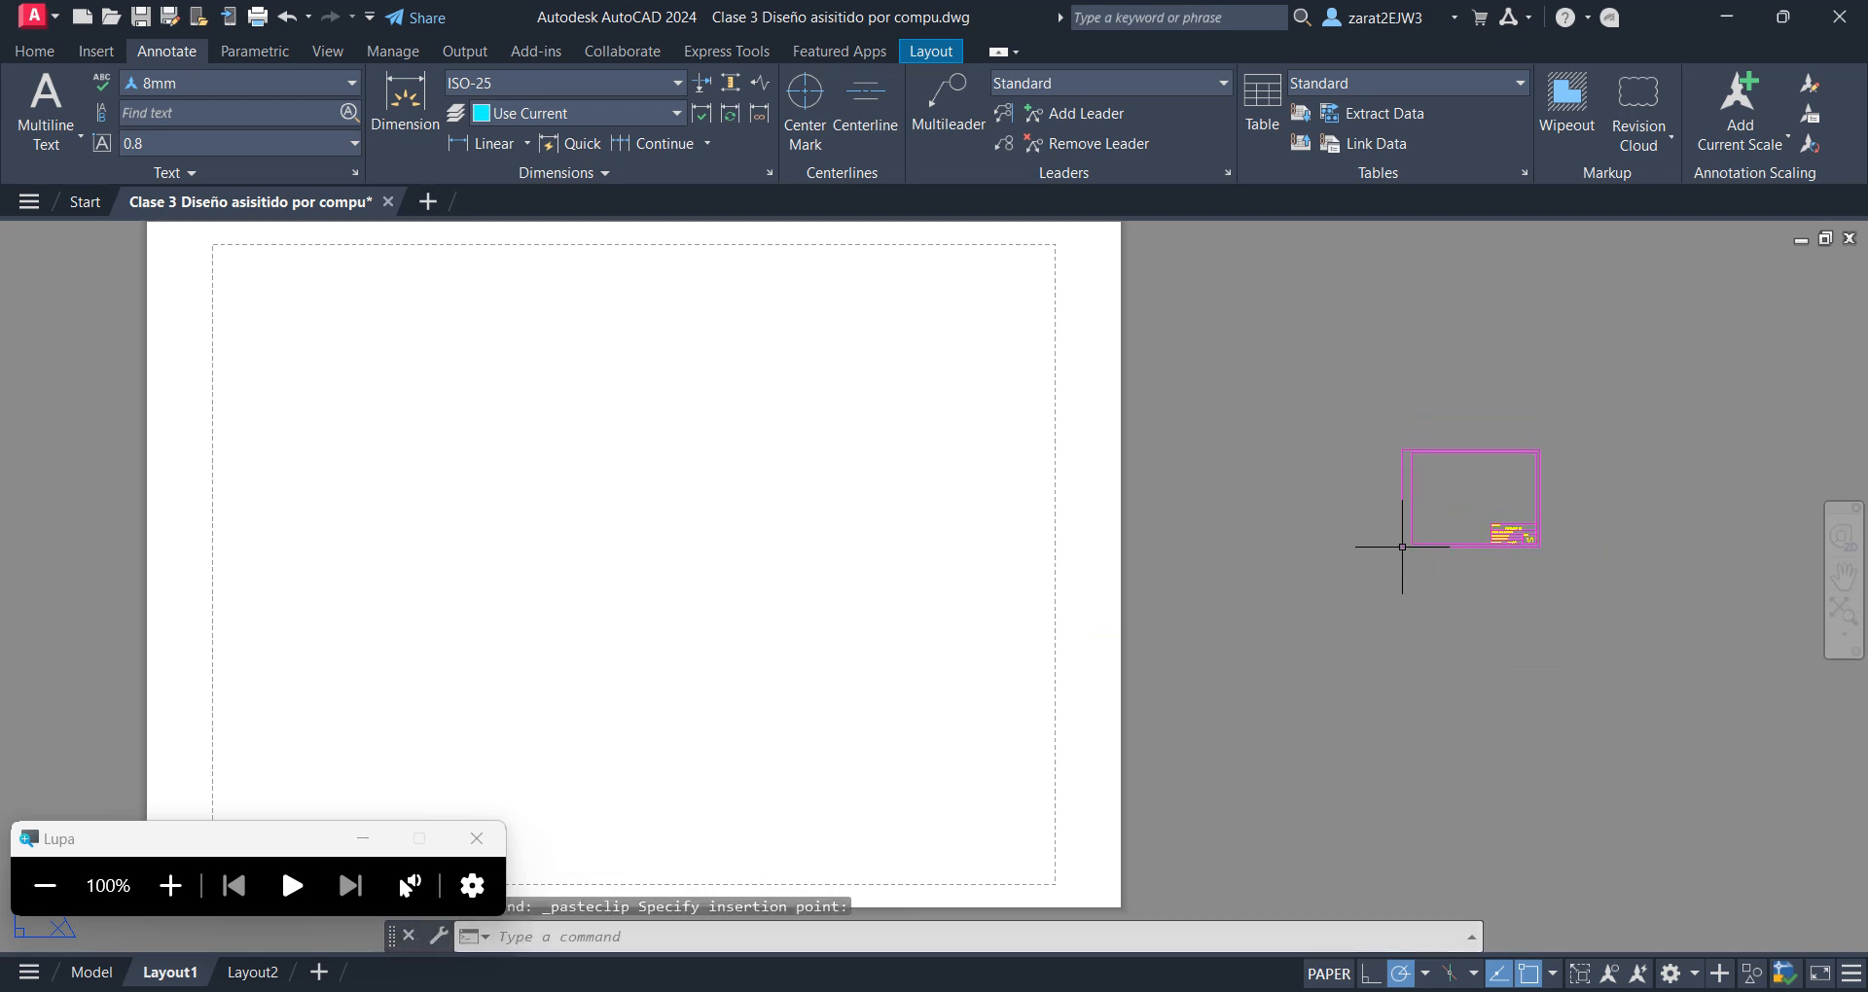
scroll(1278, 627, down, 2)
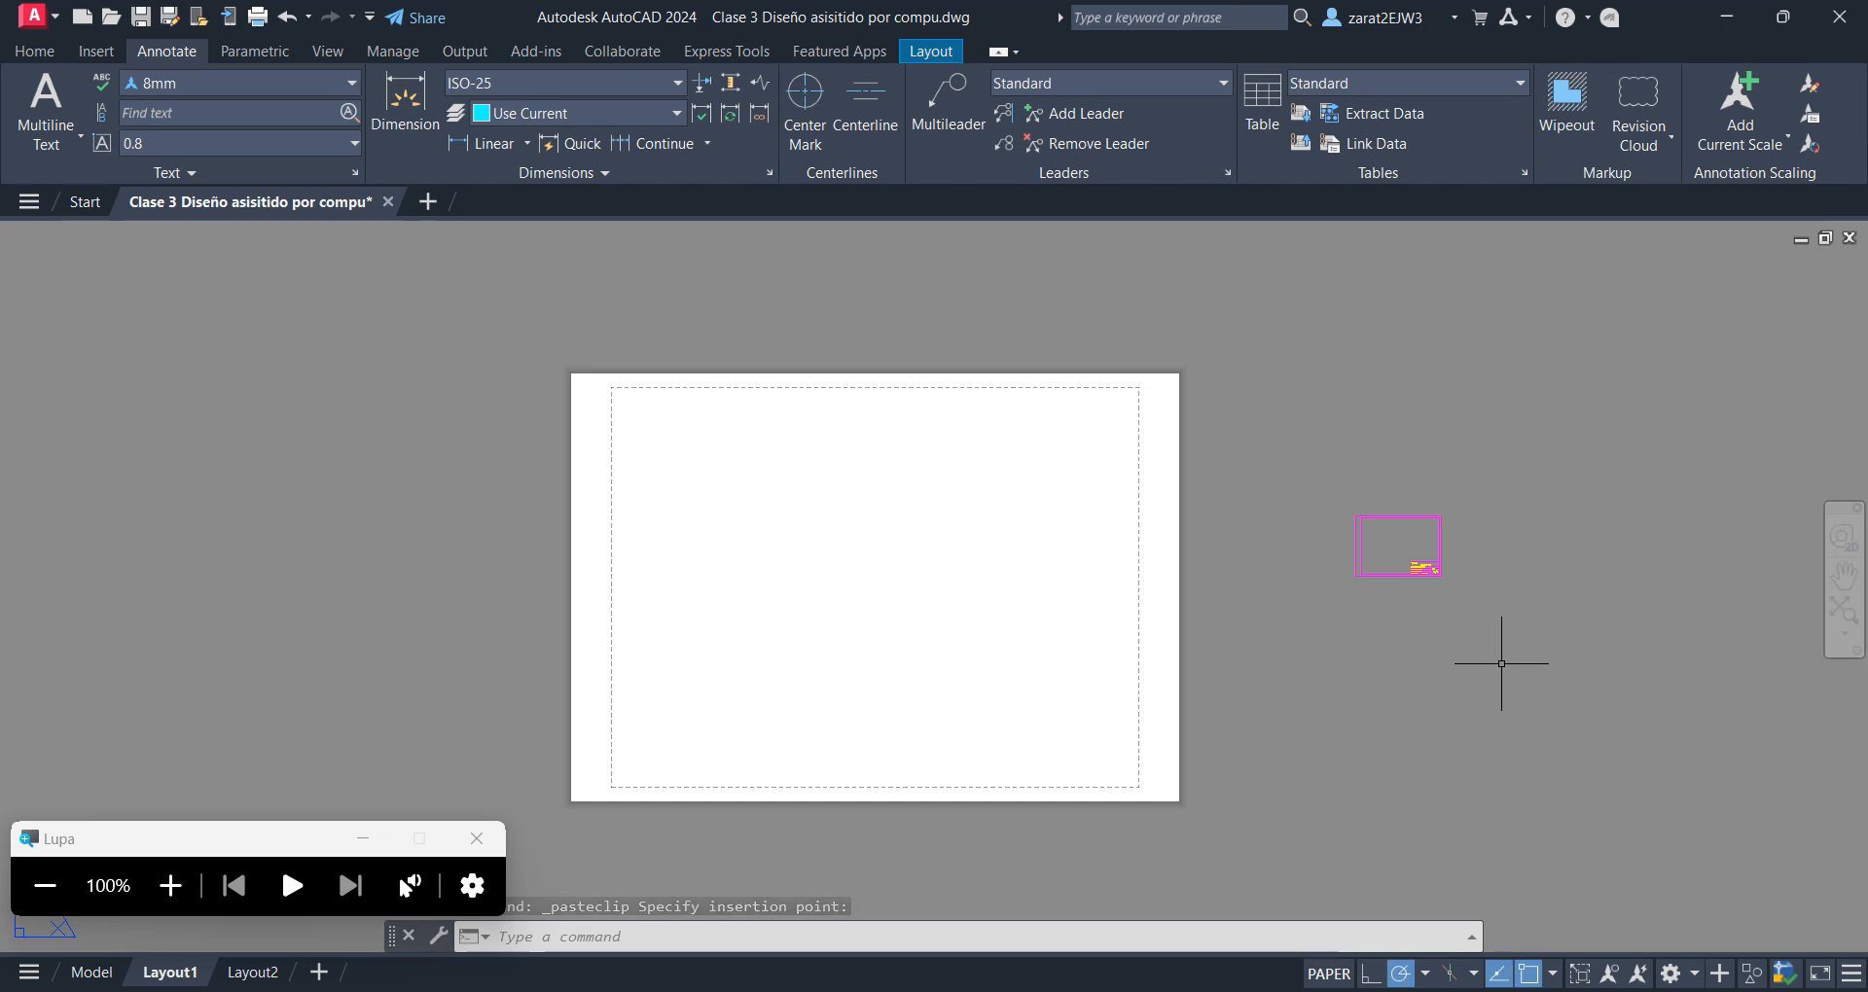
middle_drag(1446, 594, 1209, 643)
scroll(1293, 584, up, 6)
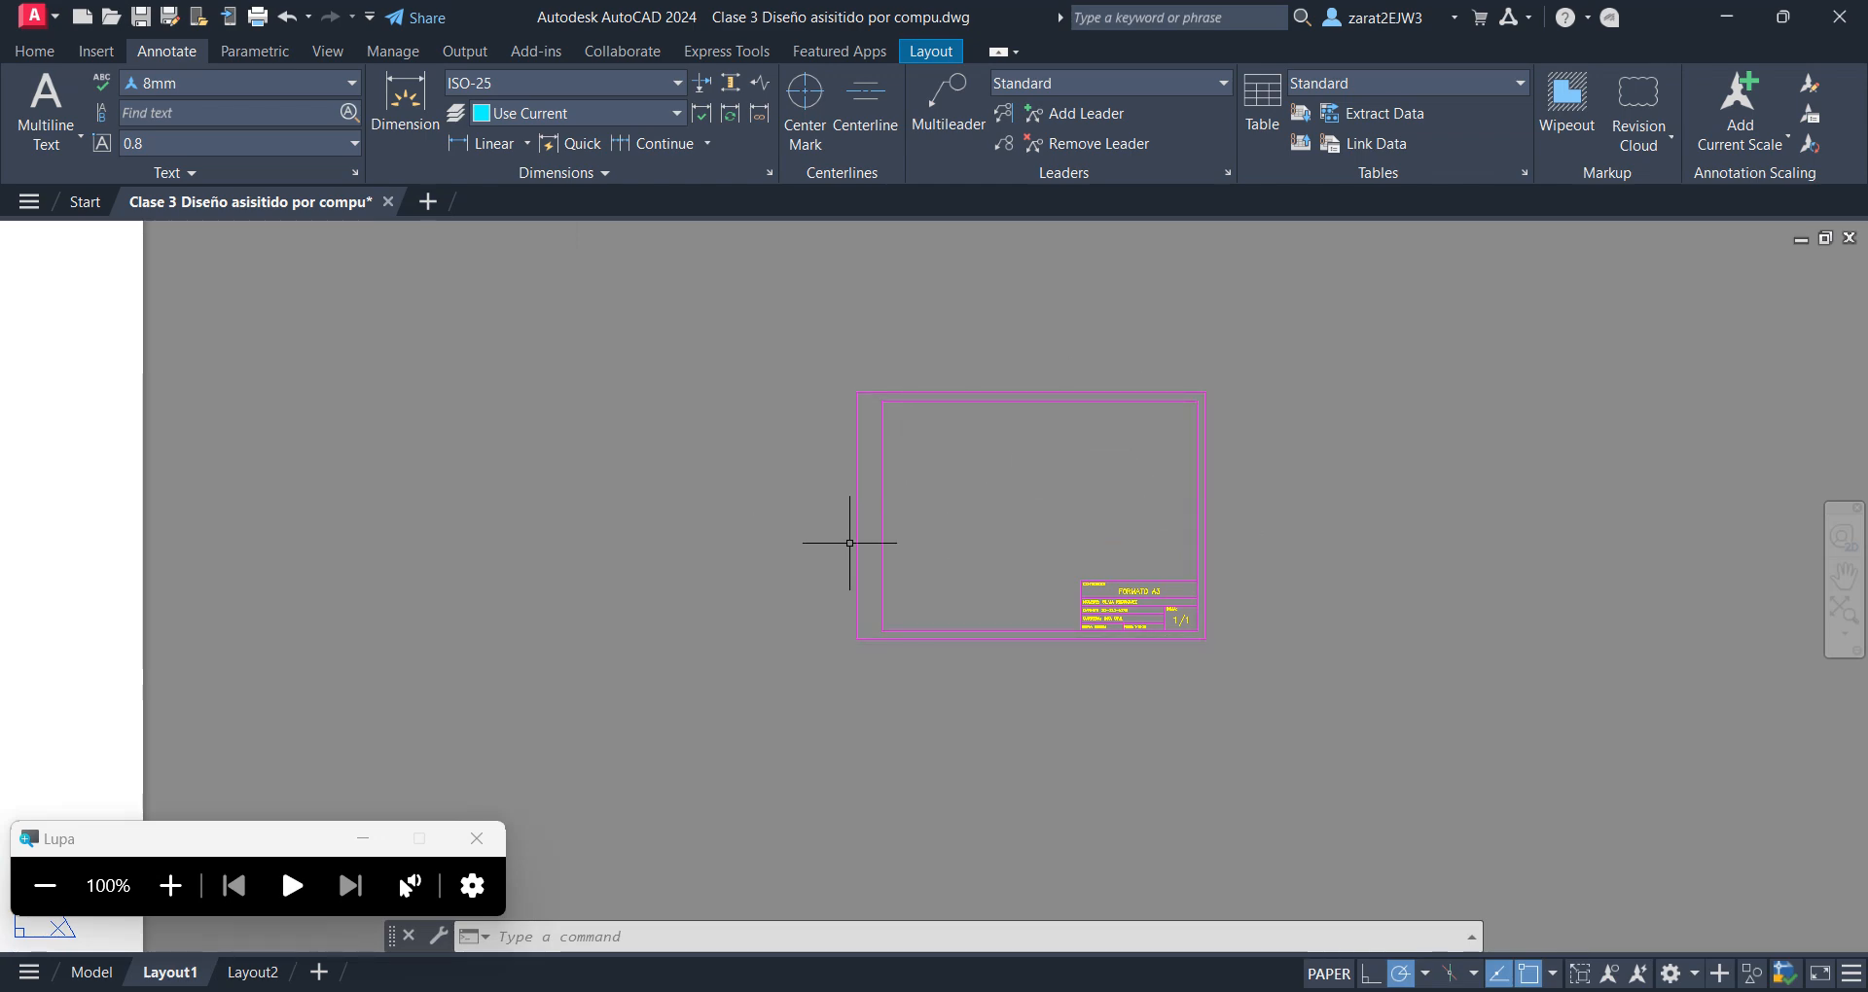
Switch to the Excel command list and fill the SCALE row, cells A3 to C3, with light blue
key(alt+Tab)
key(alt+Tab)
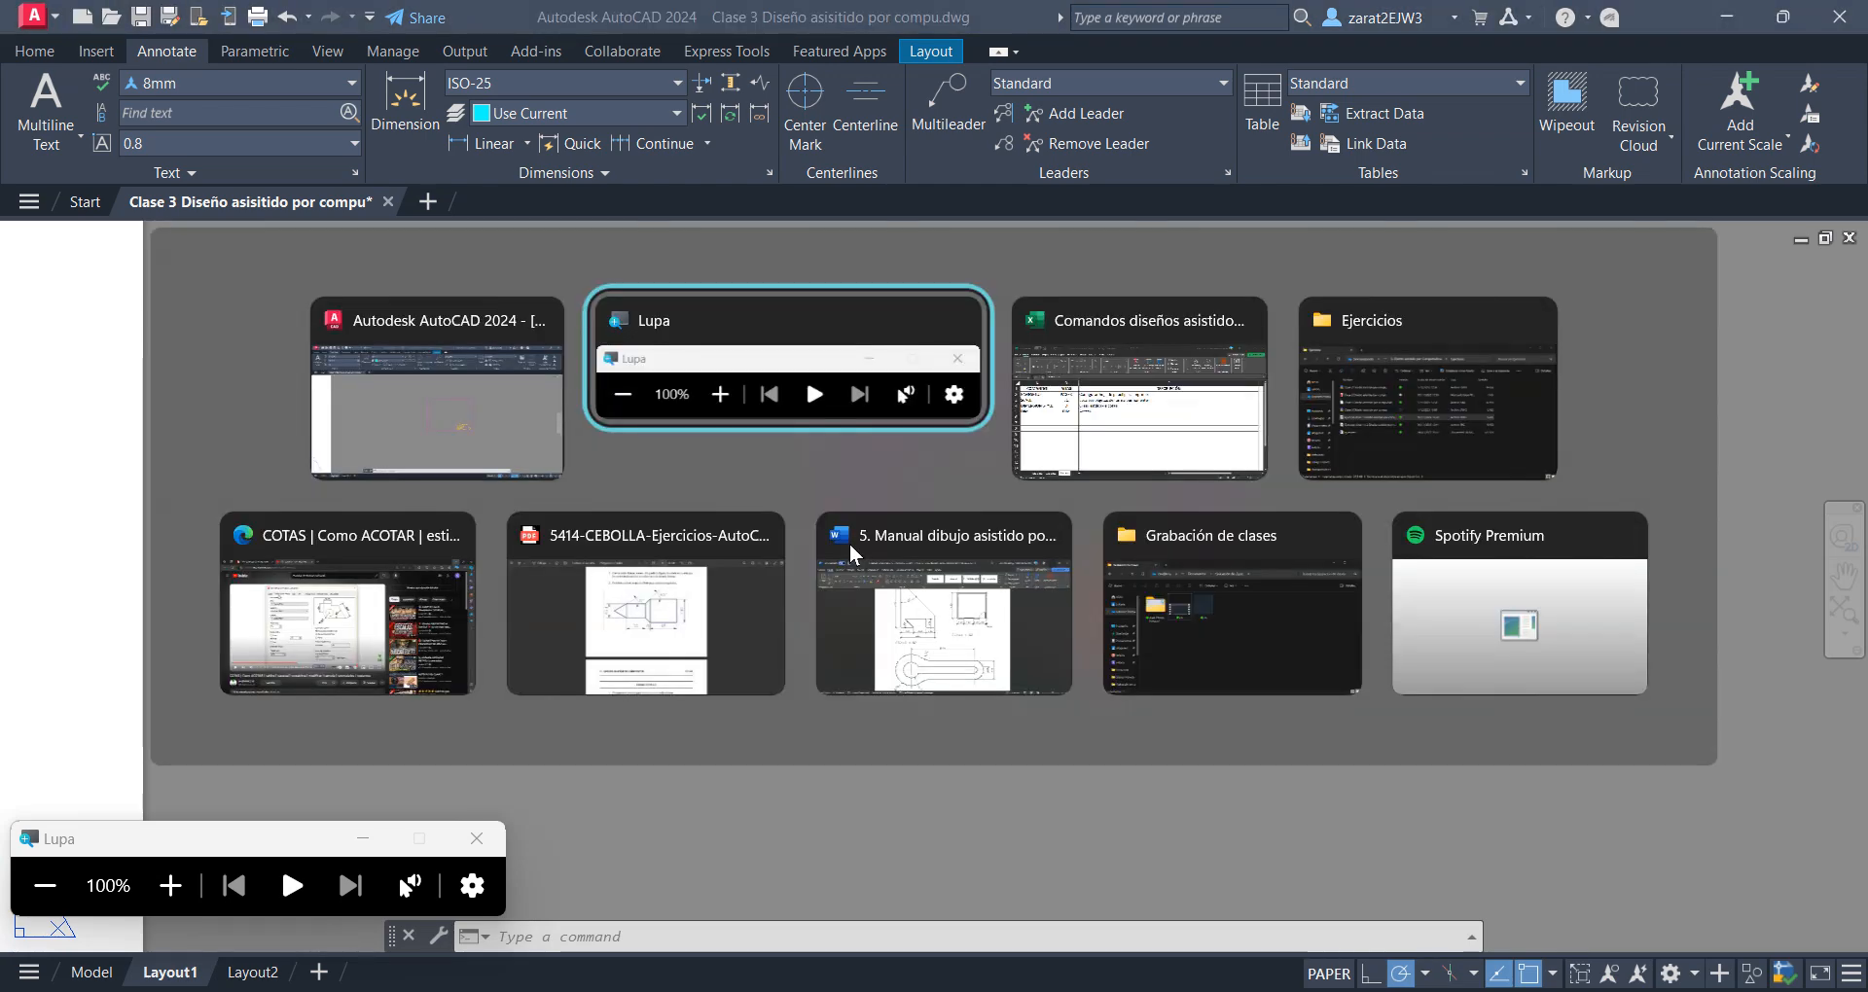
key(Down)
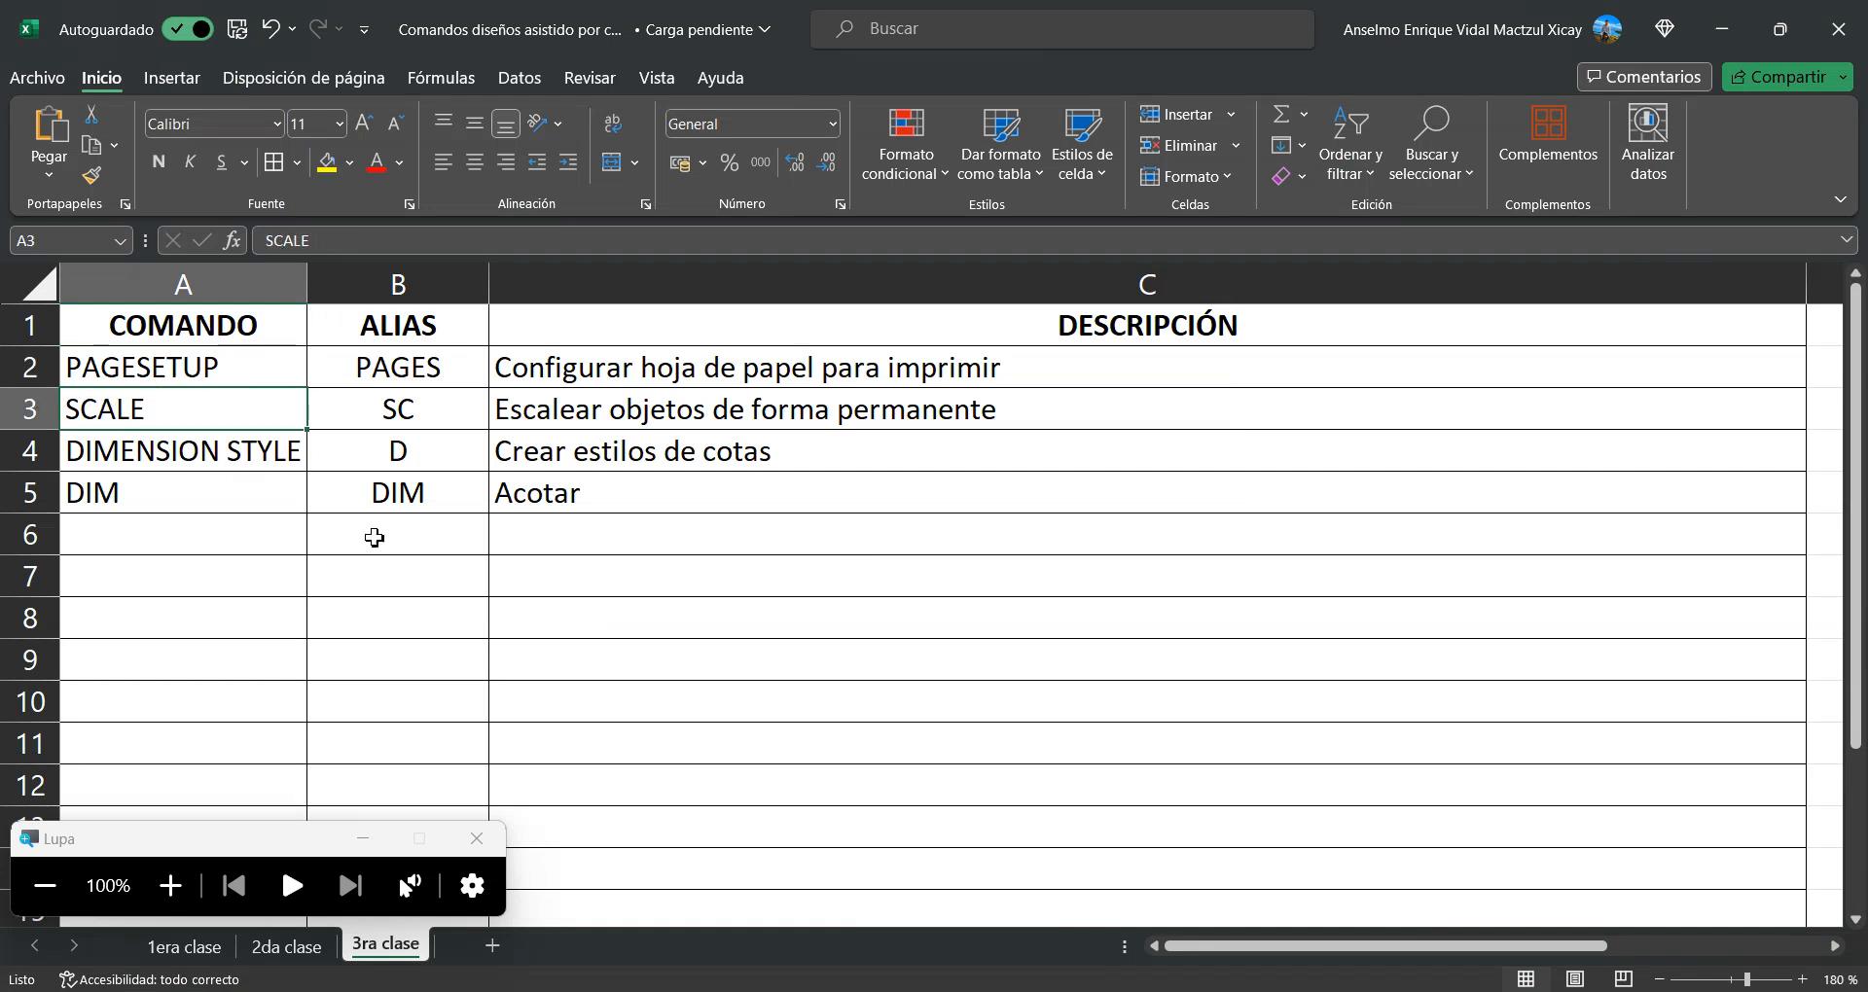
key(shift+Right)
key(shift+Right)
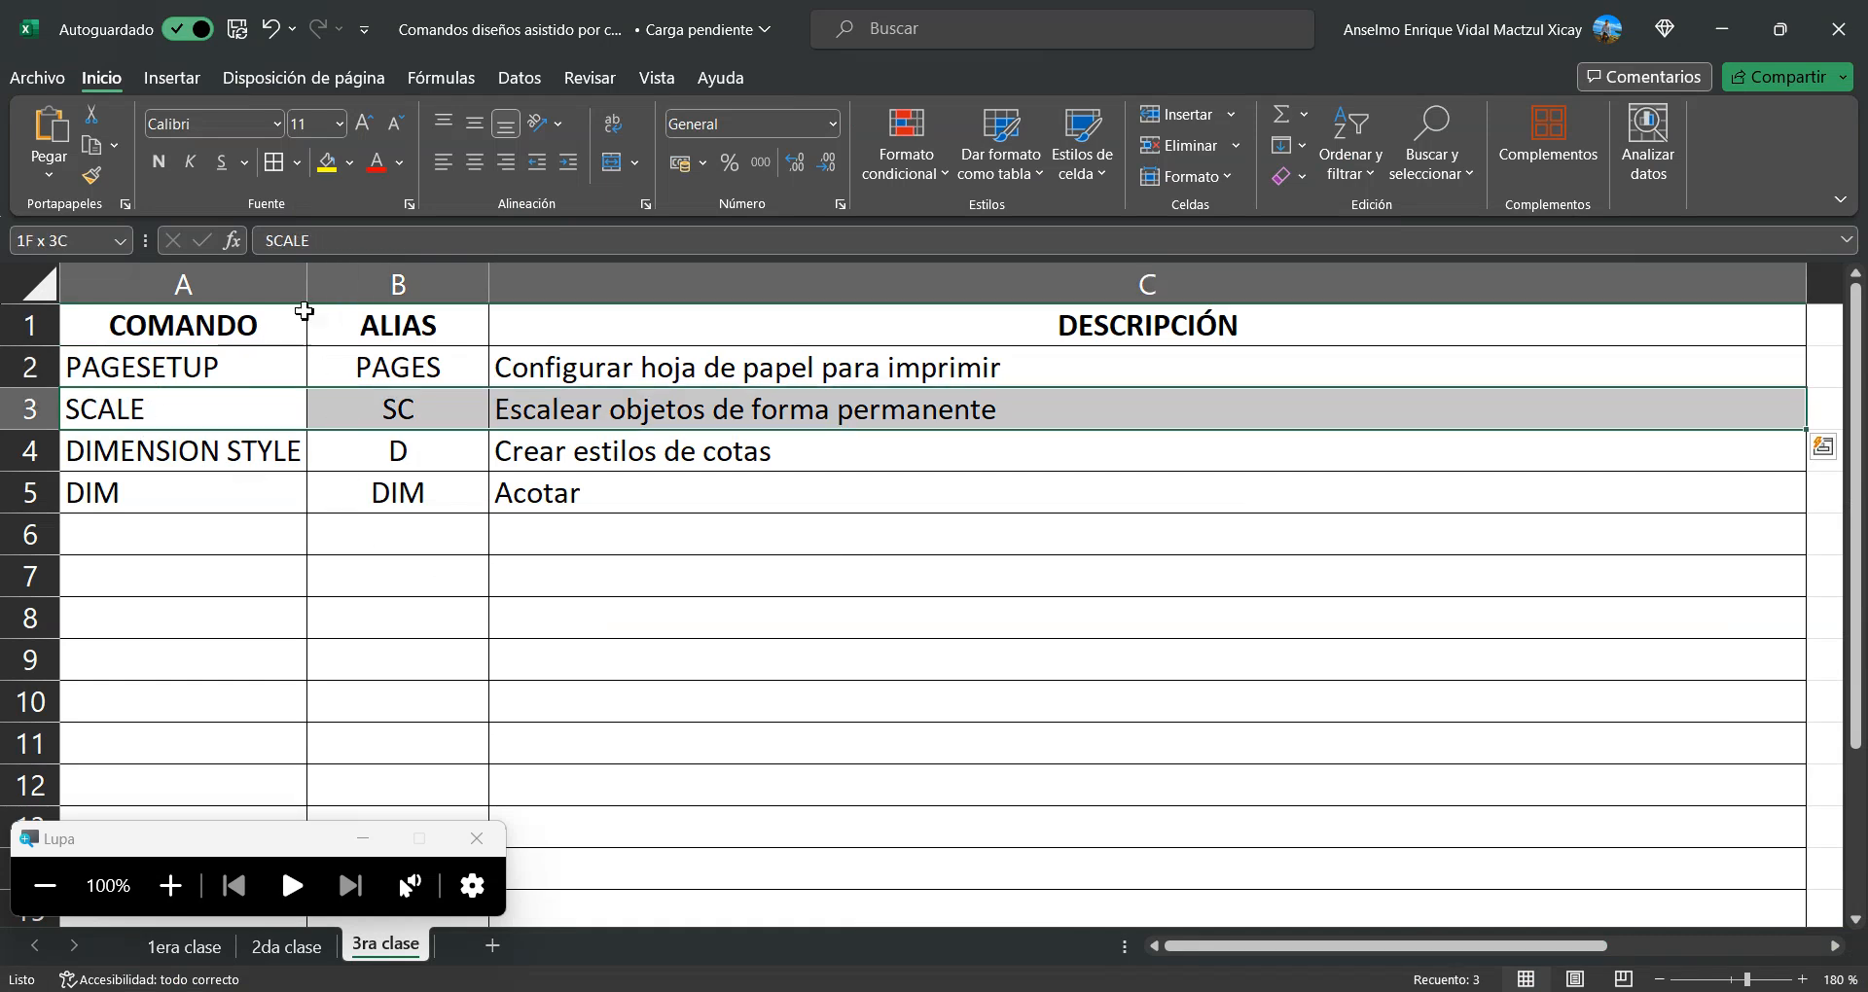
click(350, 166)
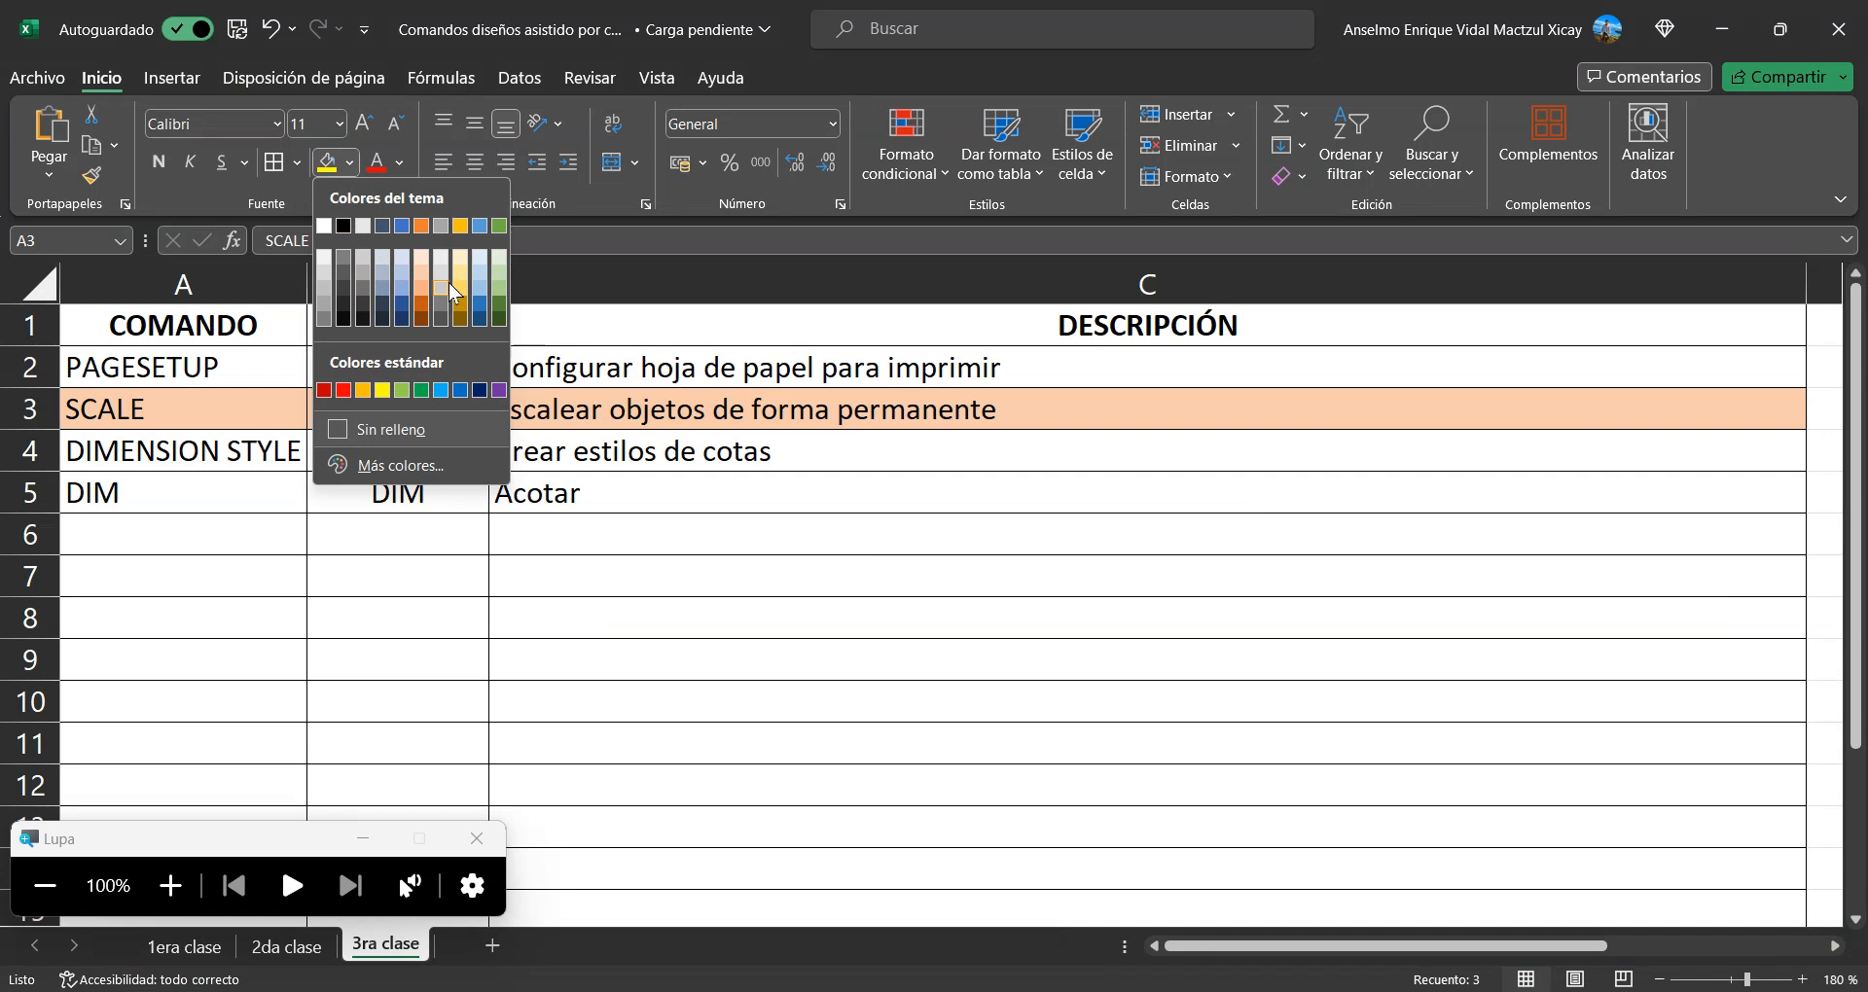
click(478, 286)
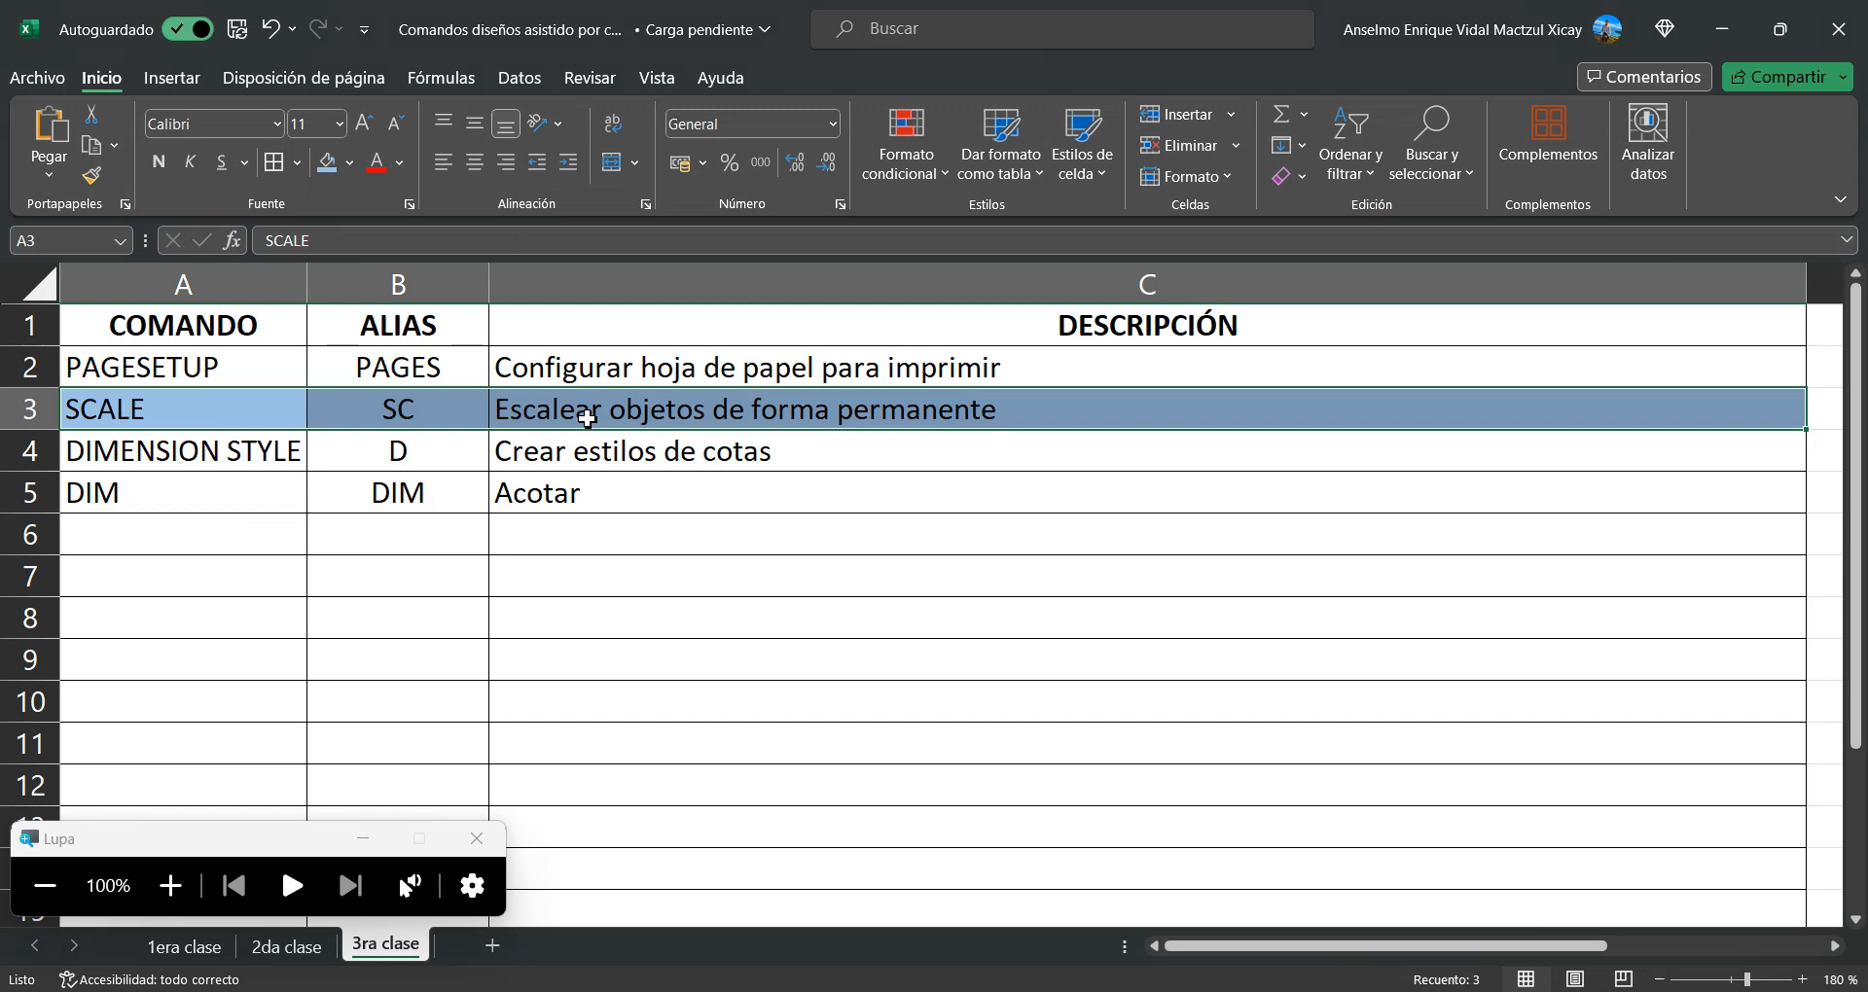
Switch back to AutoCAD and scale the whole A3 format by a factor of 10 from its outer border's lower-left corner
key(alt+Tab)
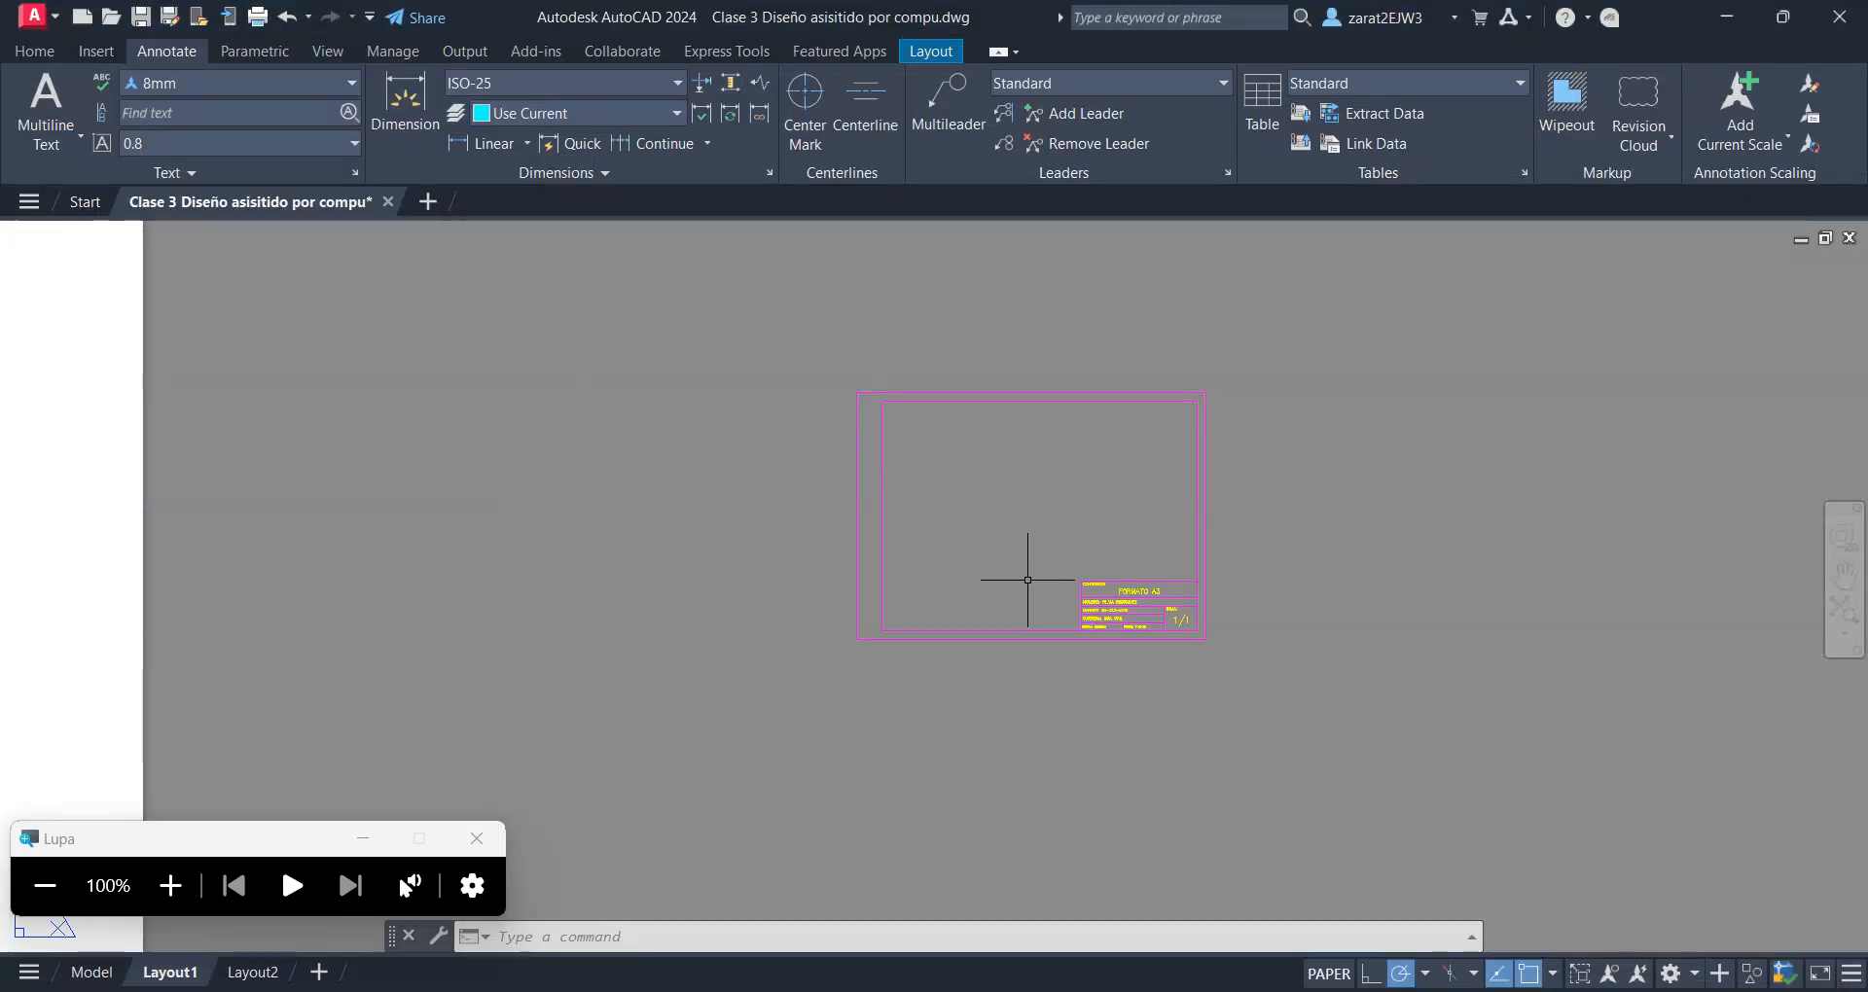
scroll(1017, 482, up, 2)
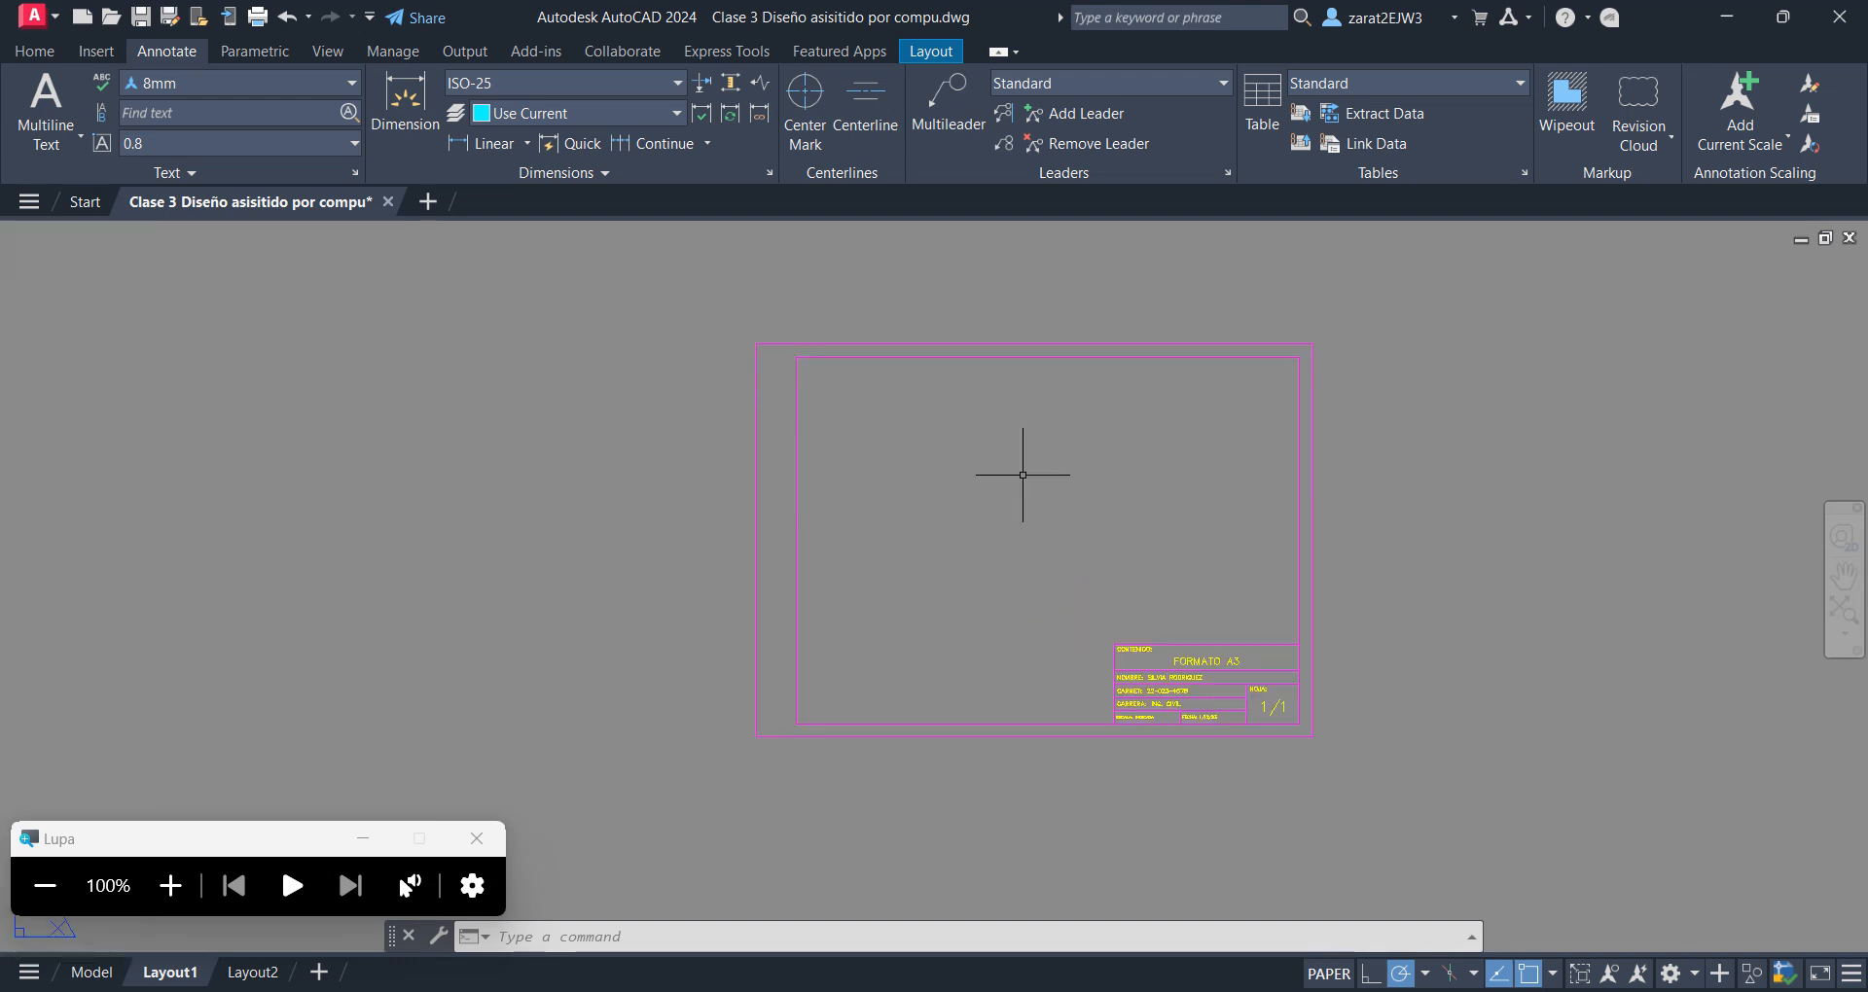
click(601, 311)
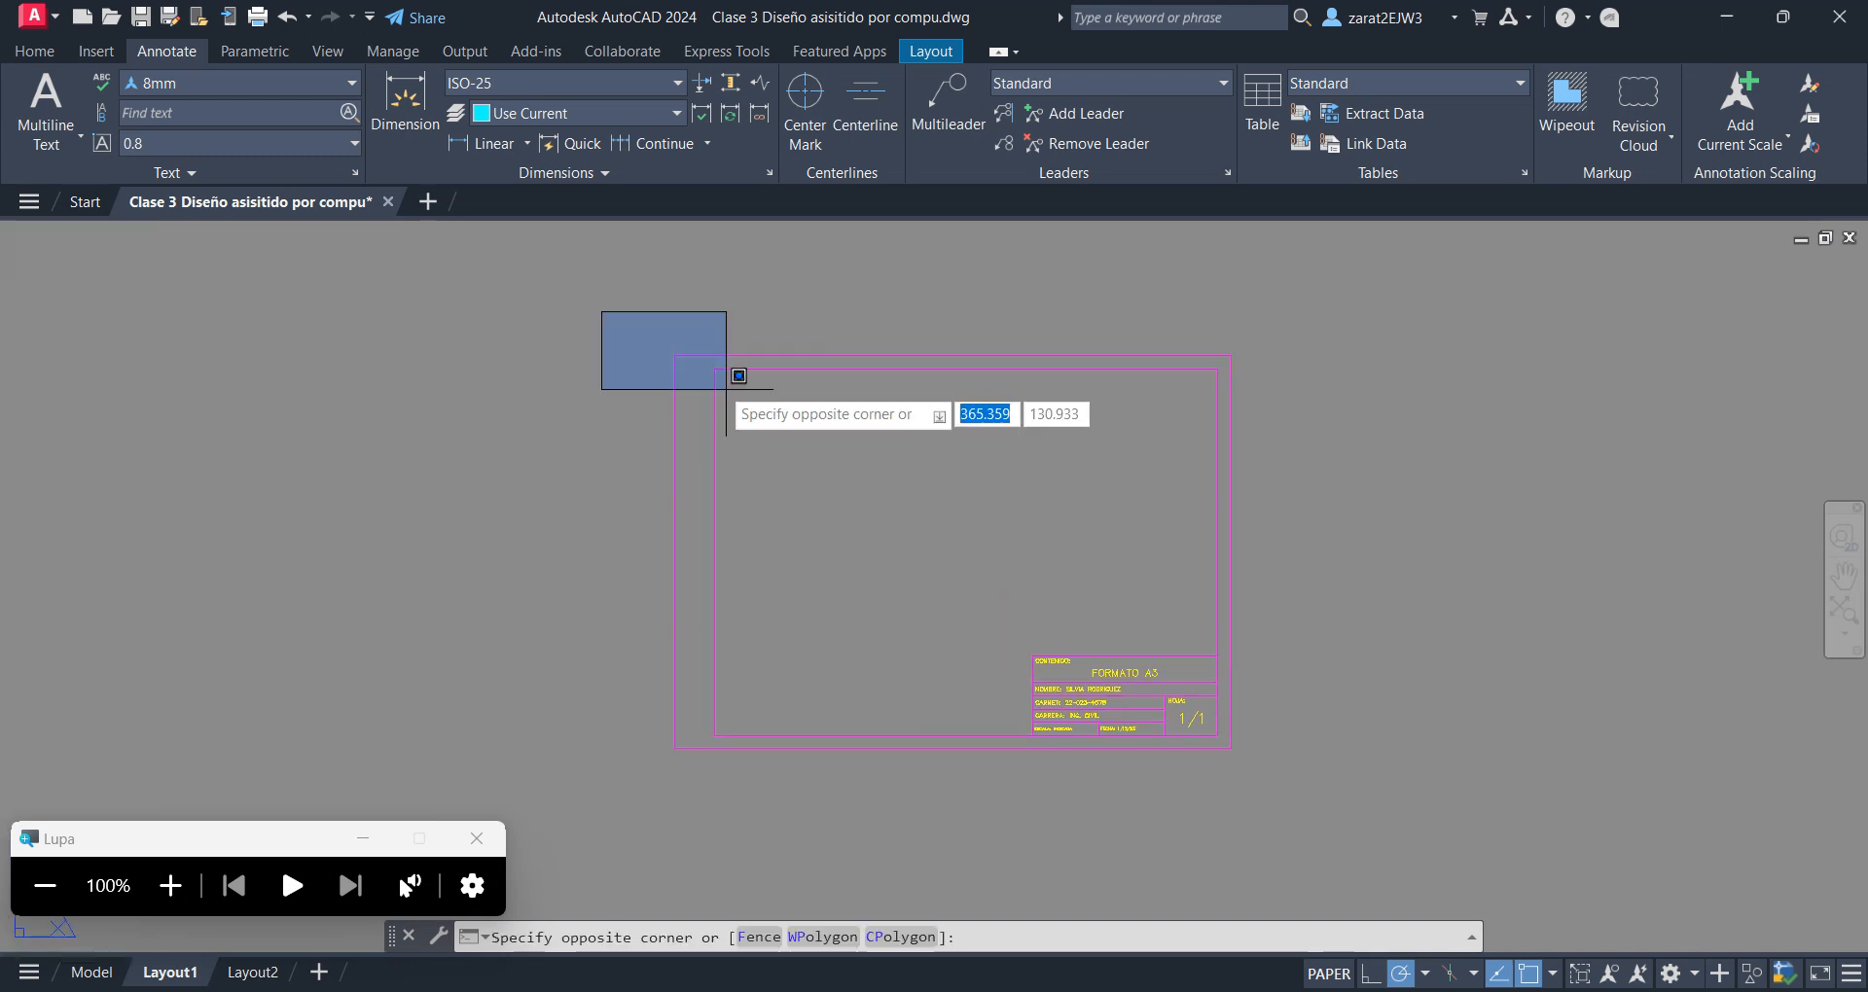
click(1323, 796)
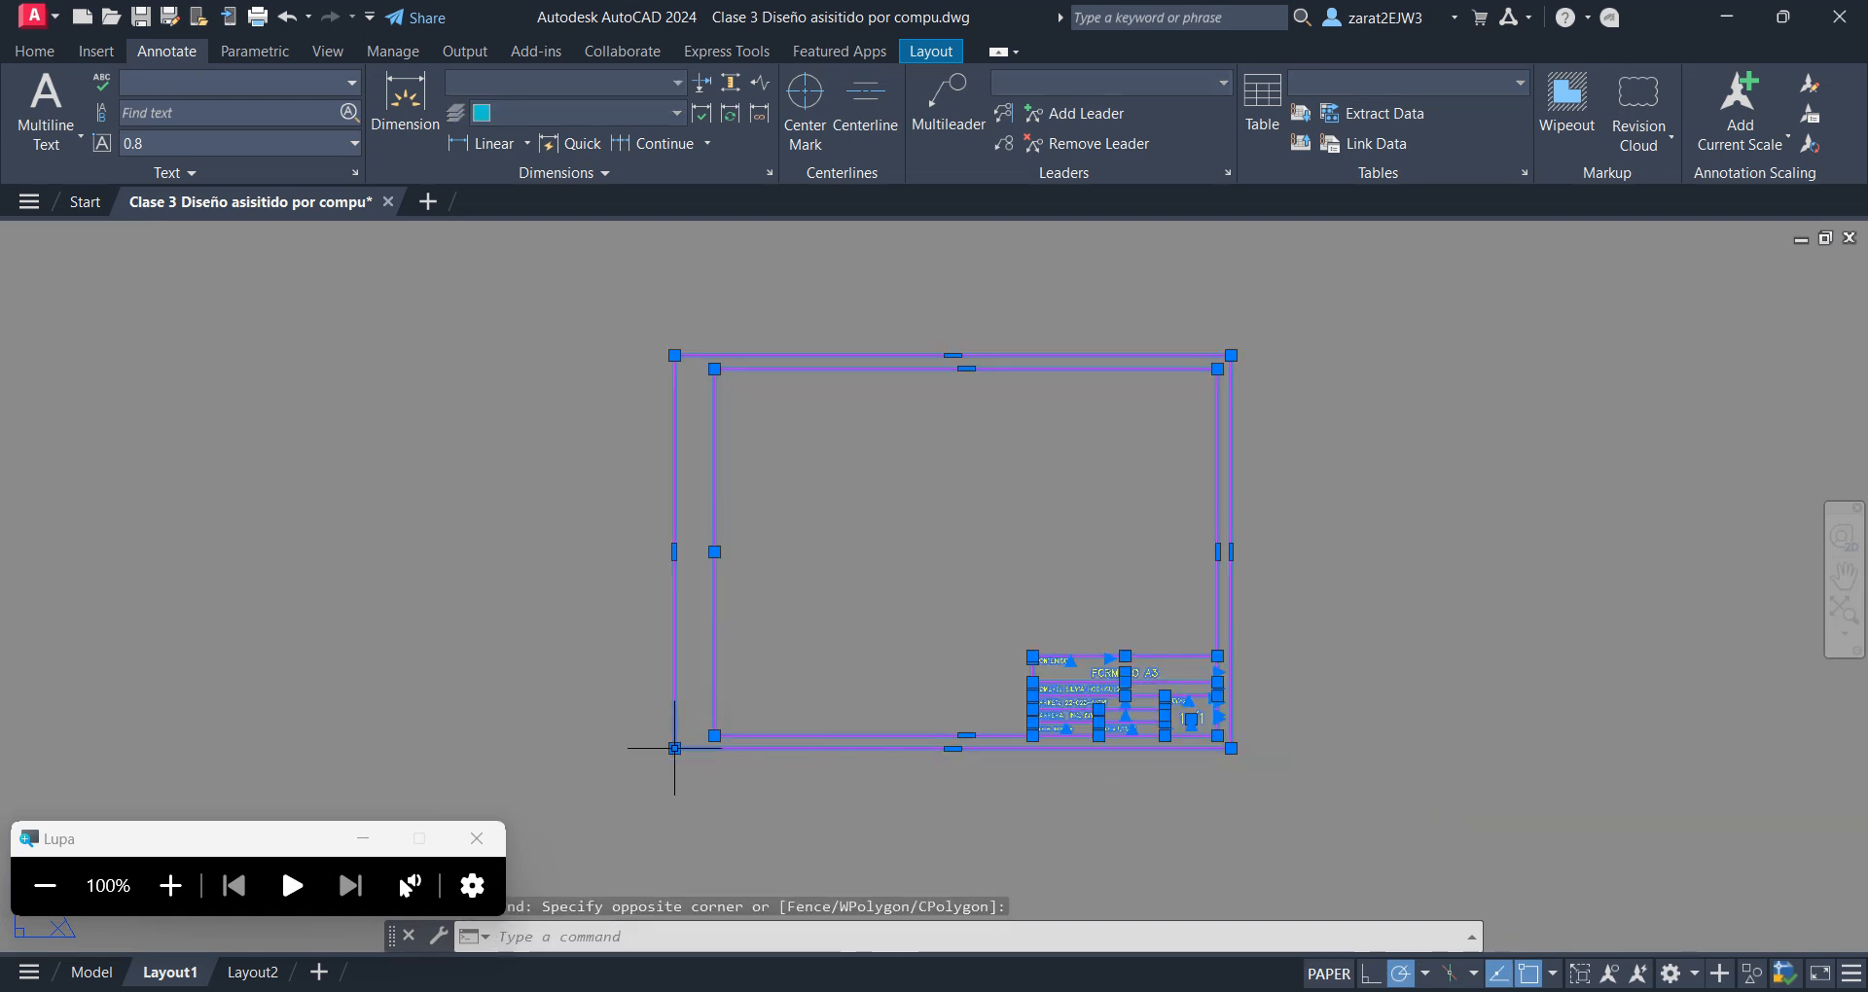
click(170, 885)
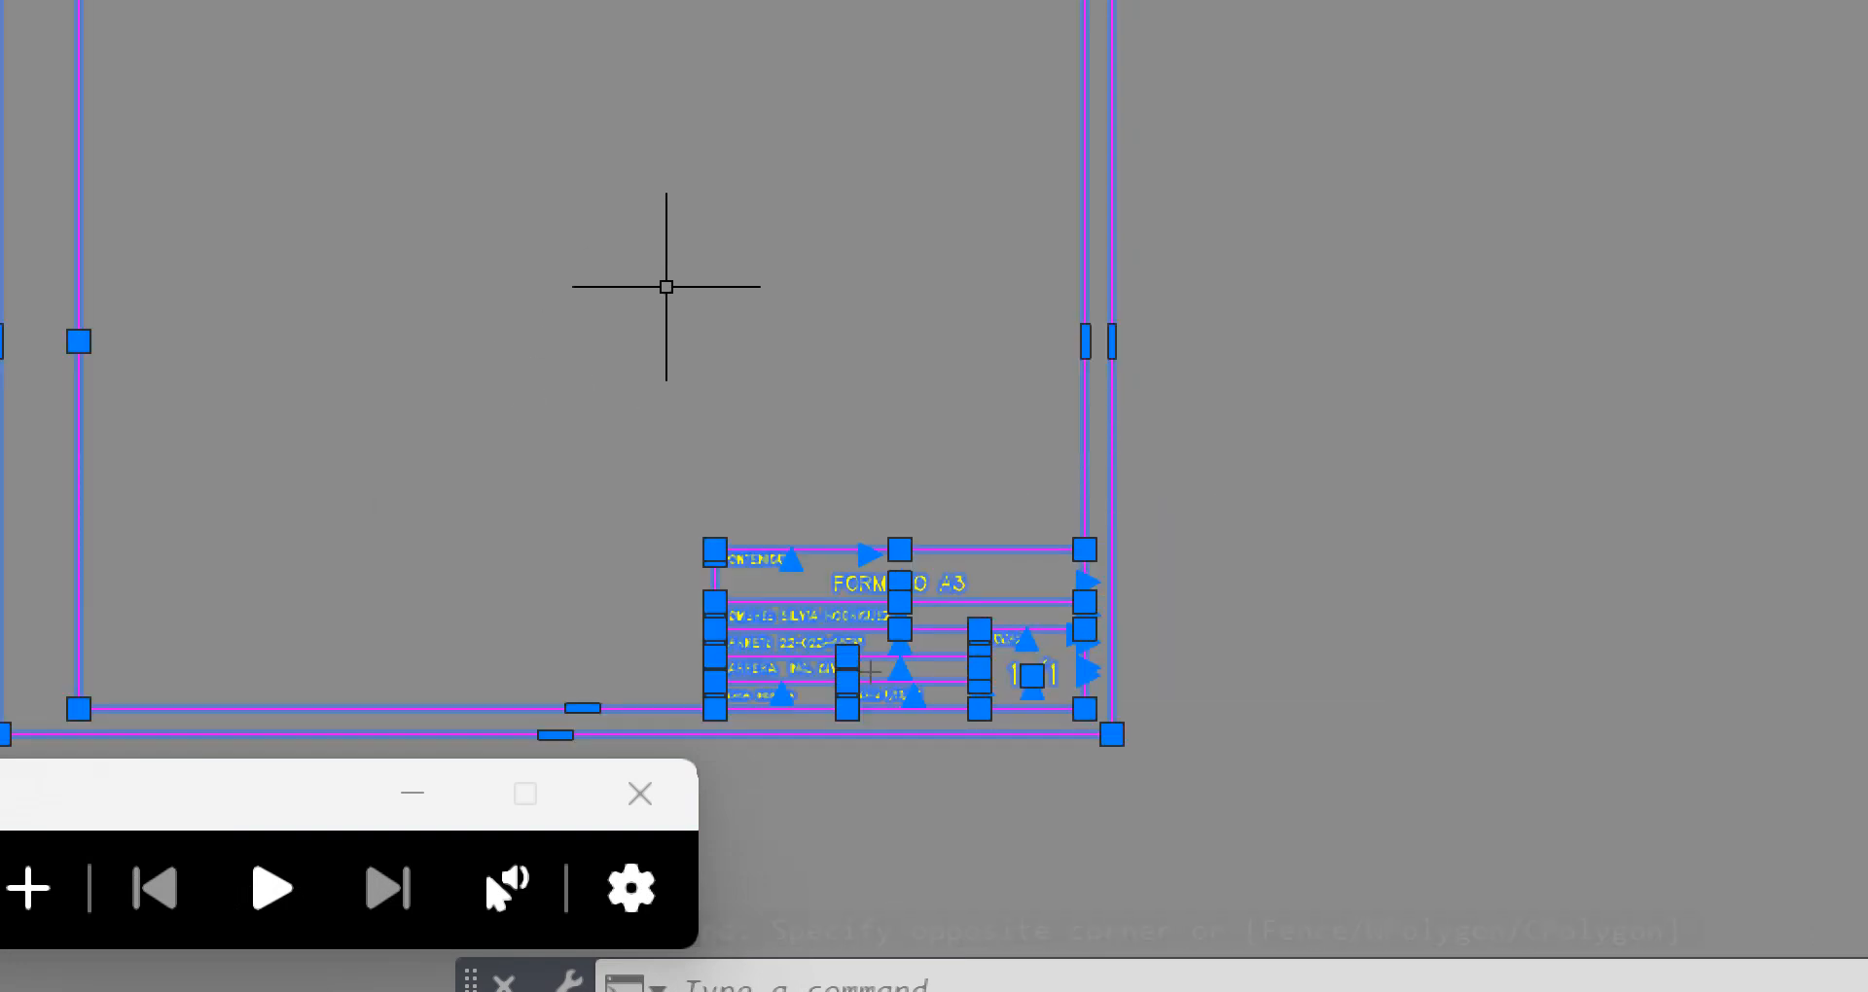
text(sc)
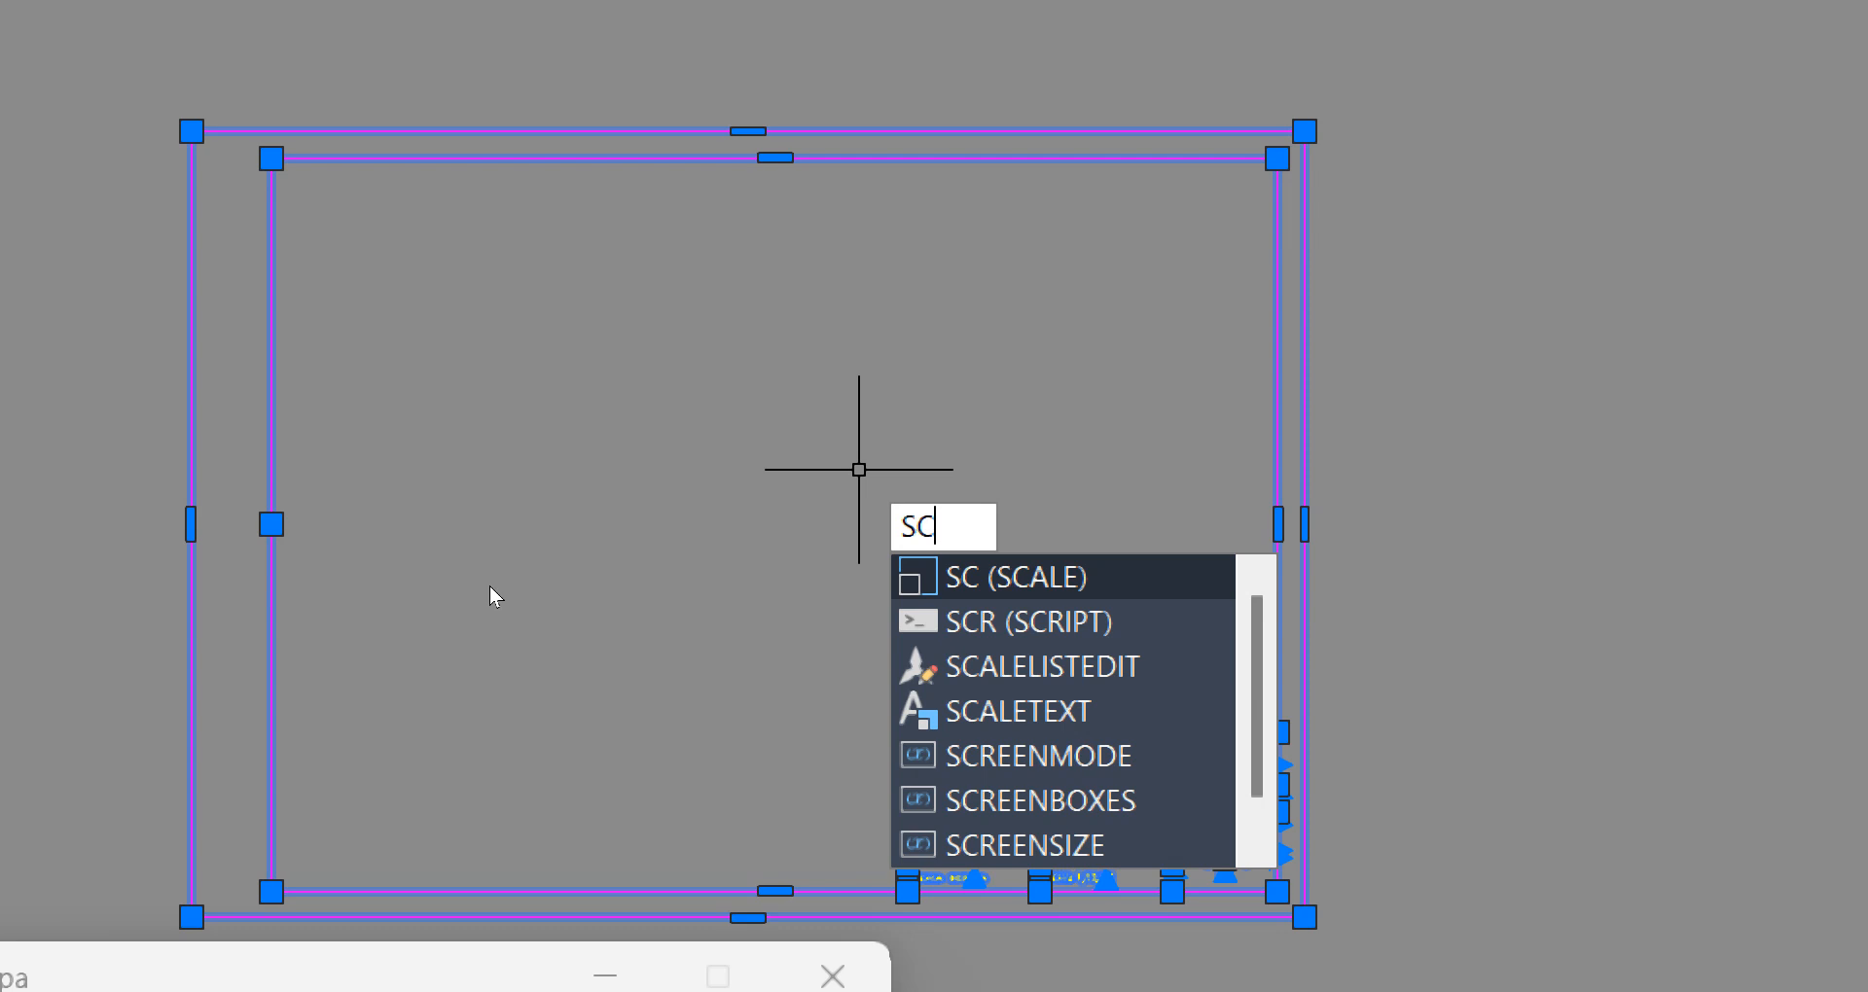
key(Return)
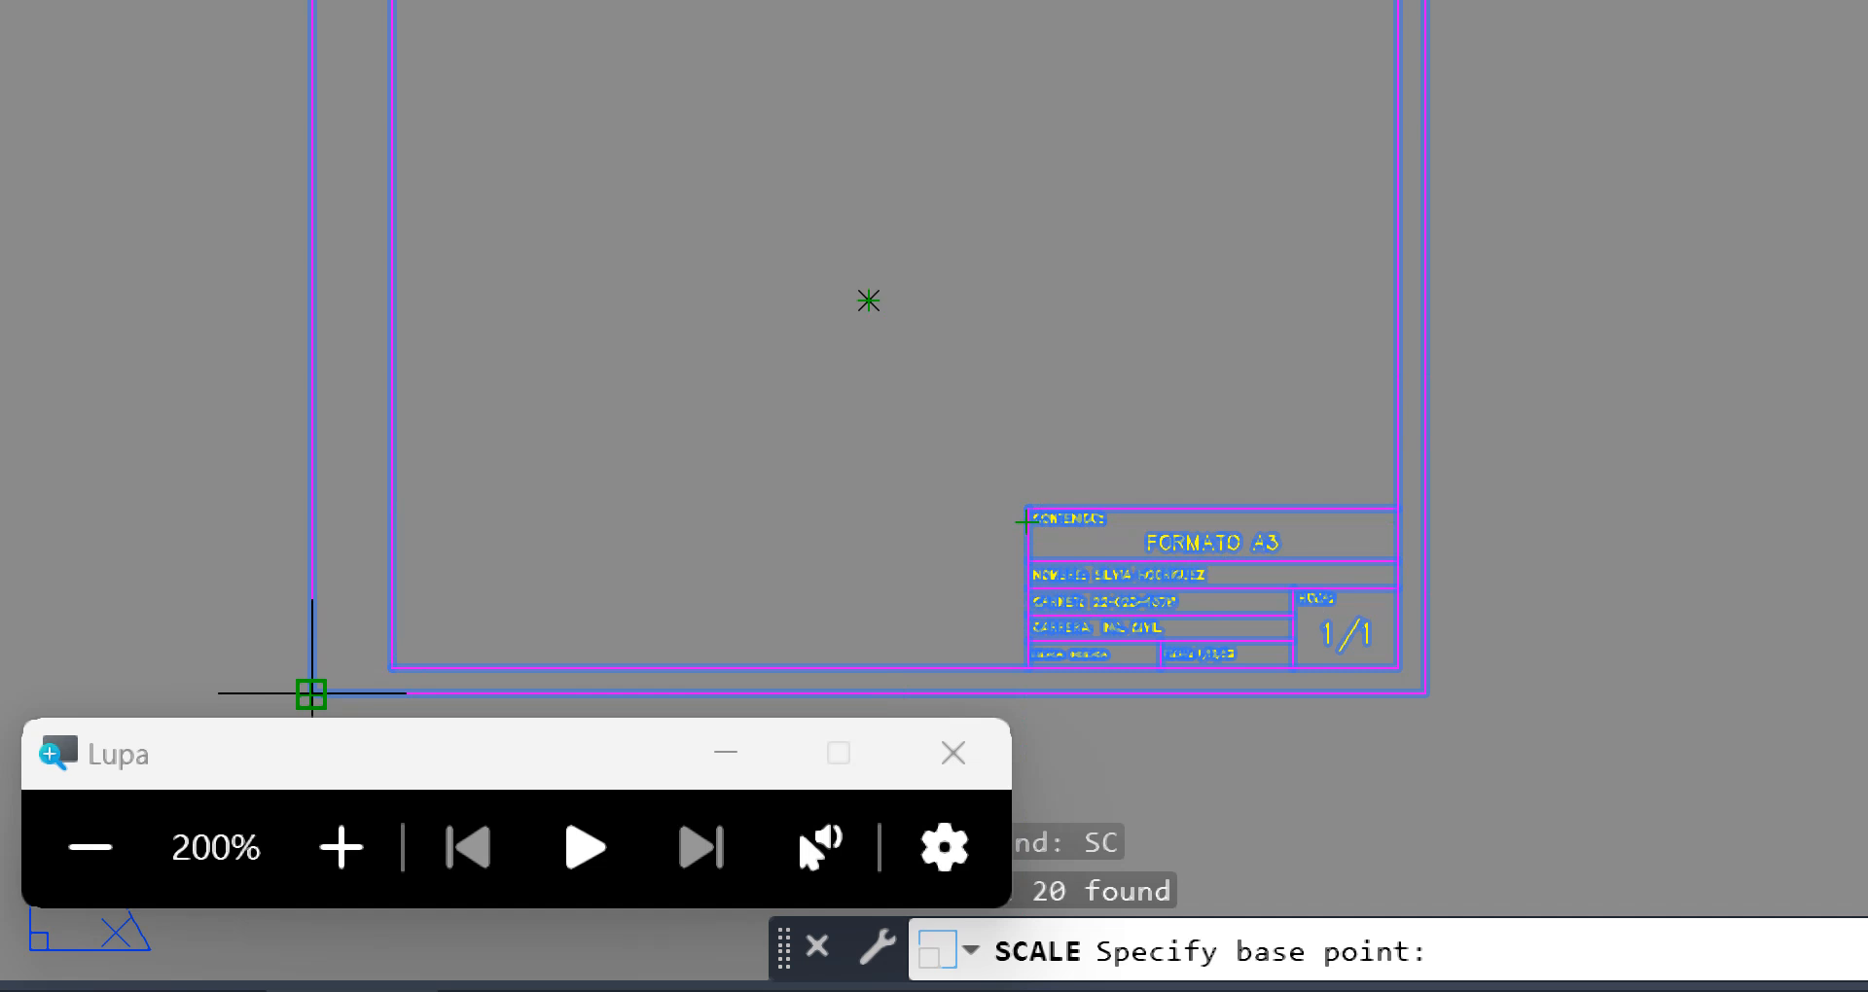
click(312, 694)
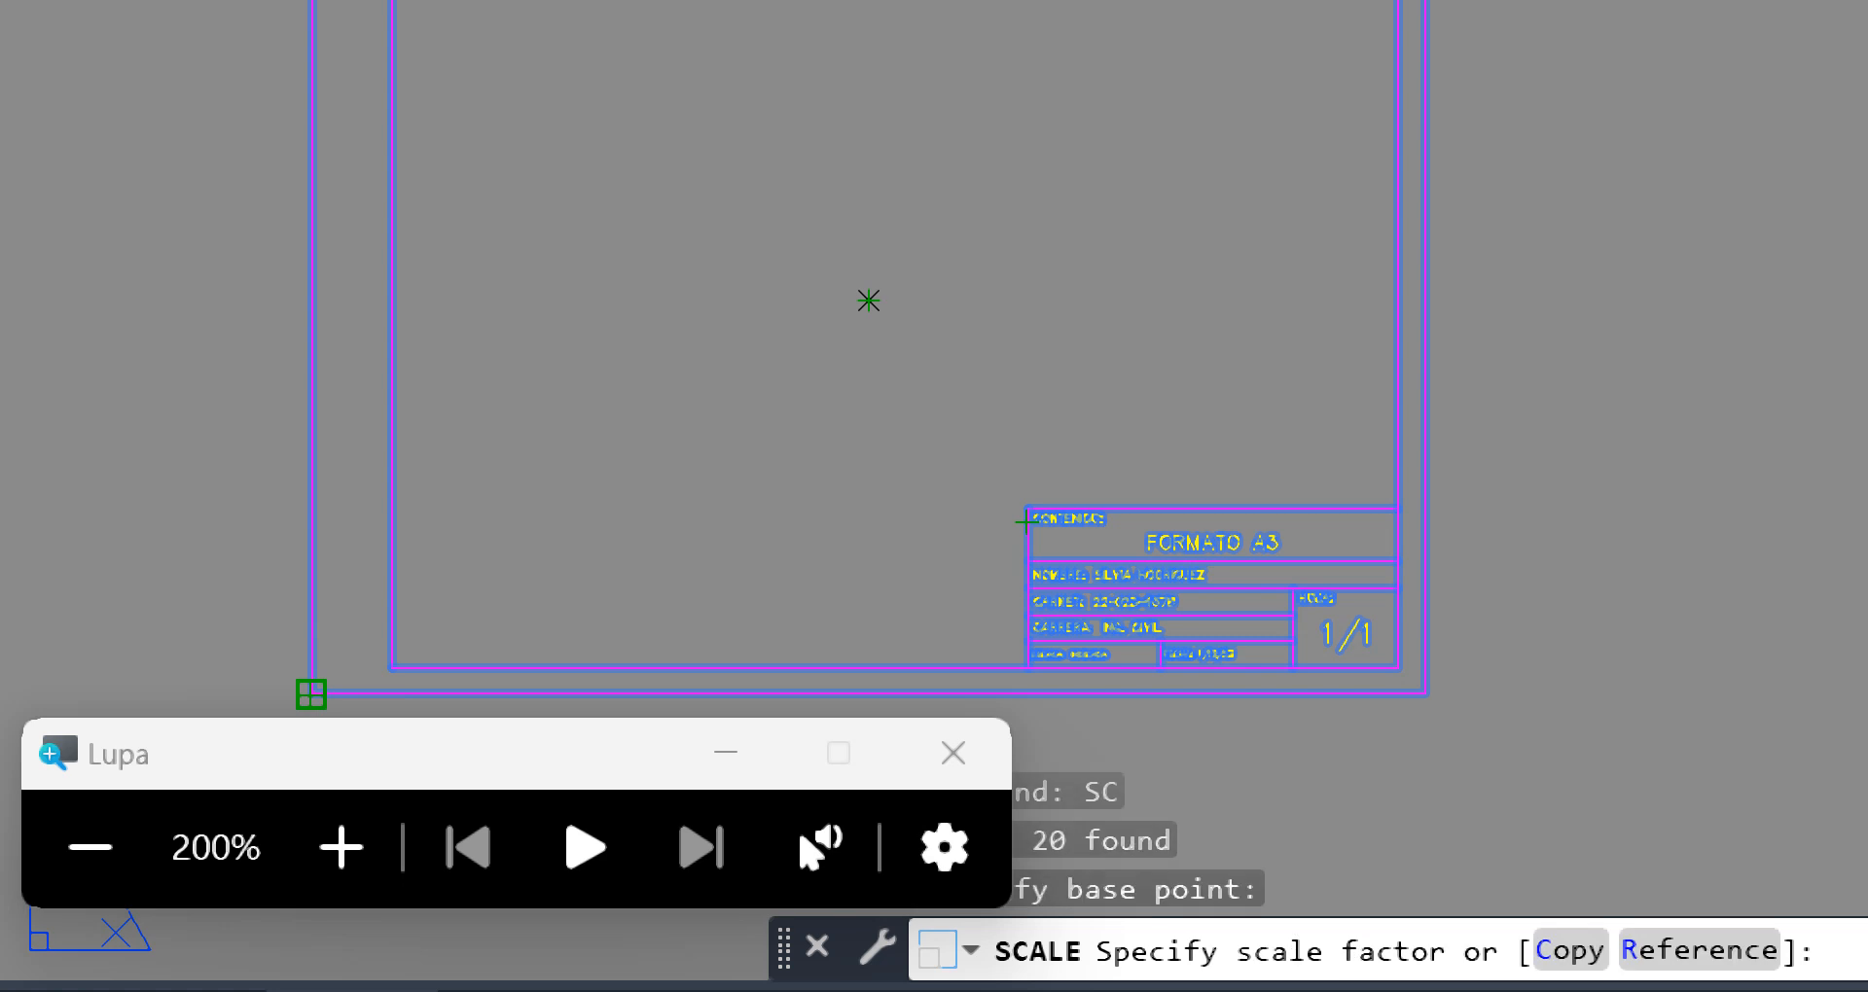
scroll(763, 443, down, 8)
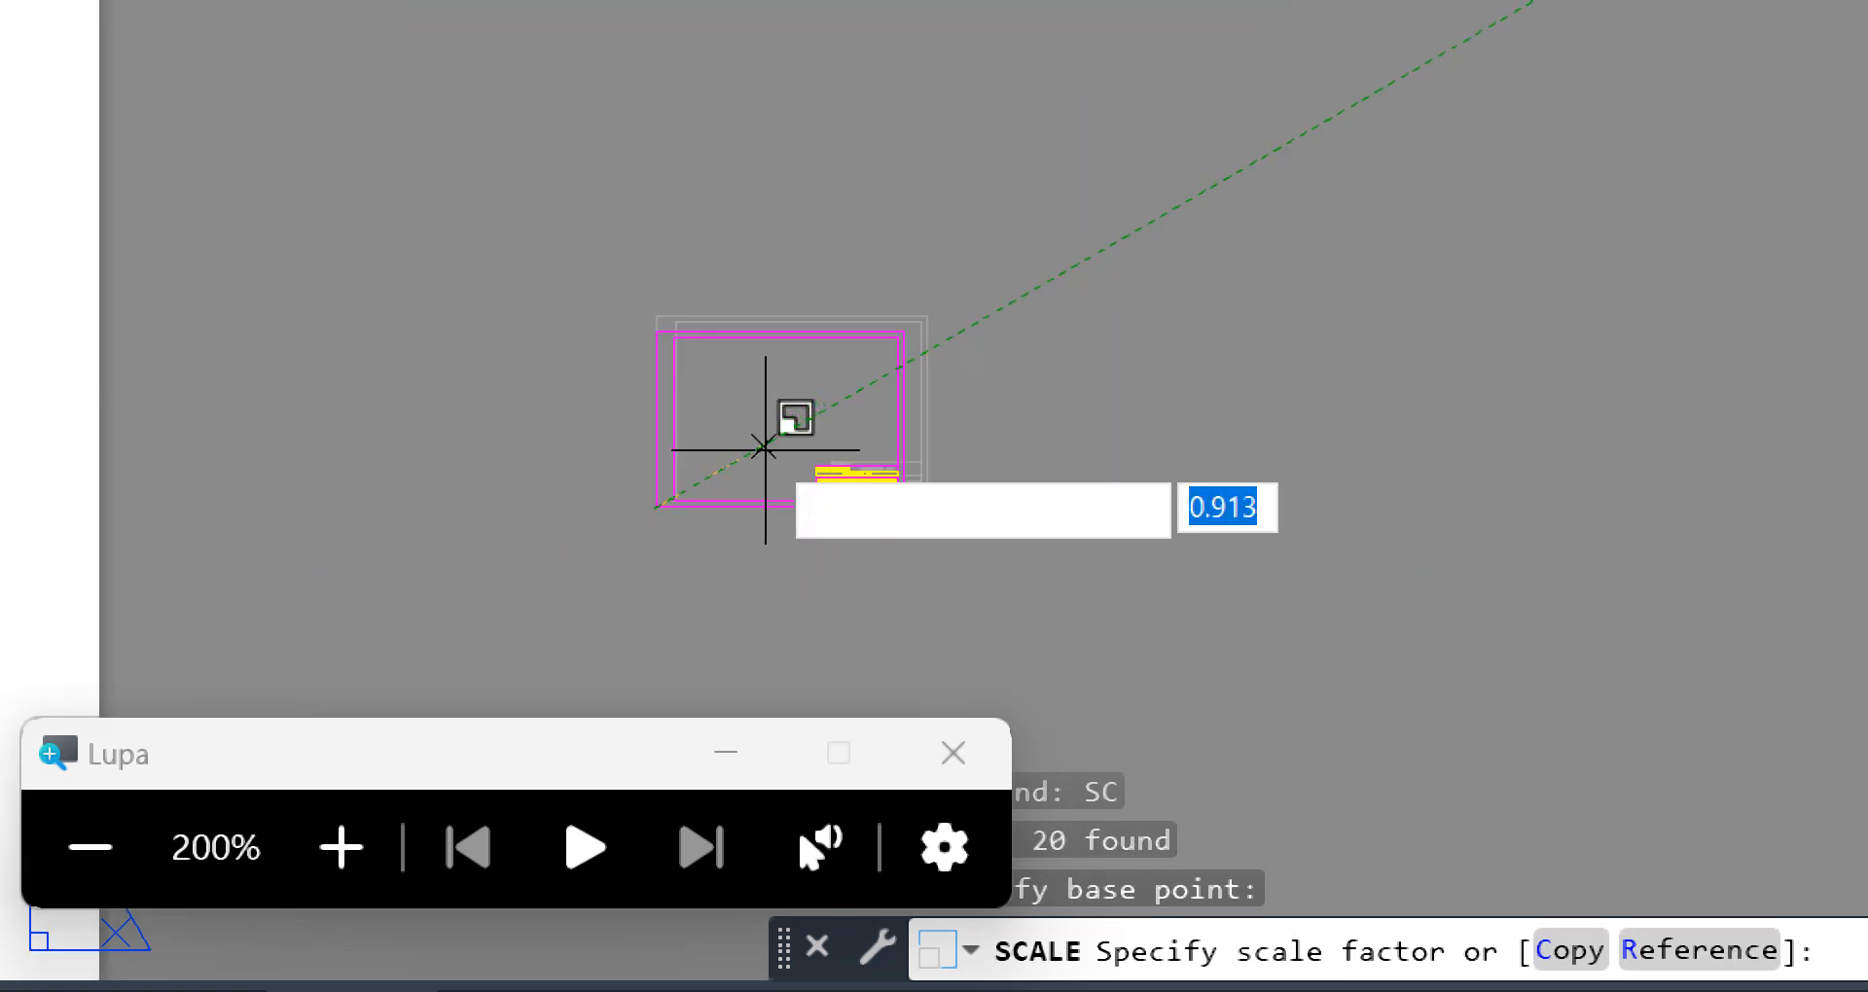
scroll(763, 447, down, 2)
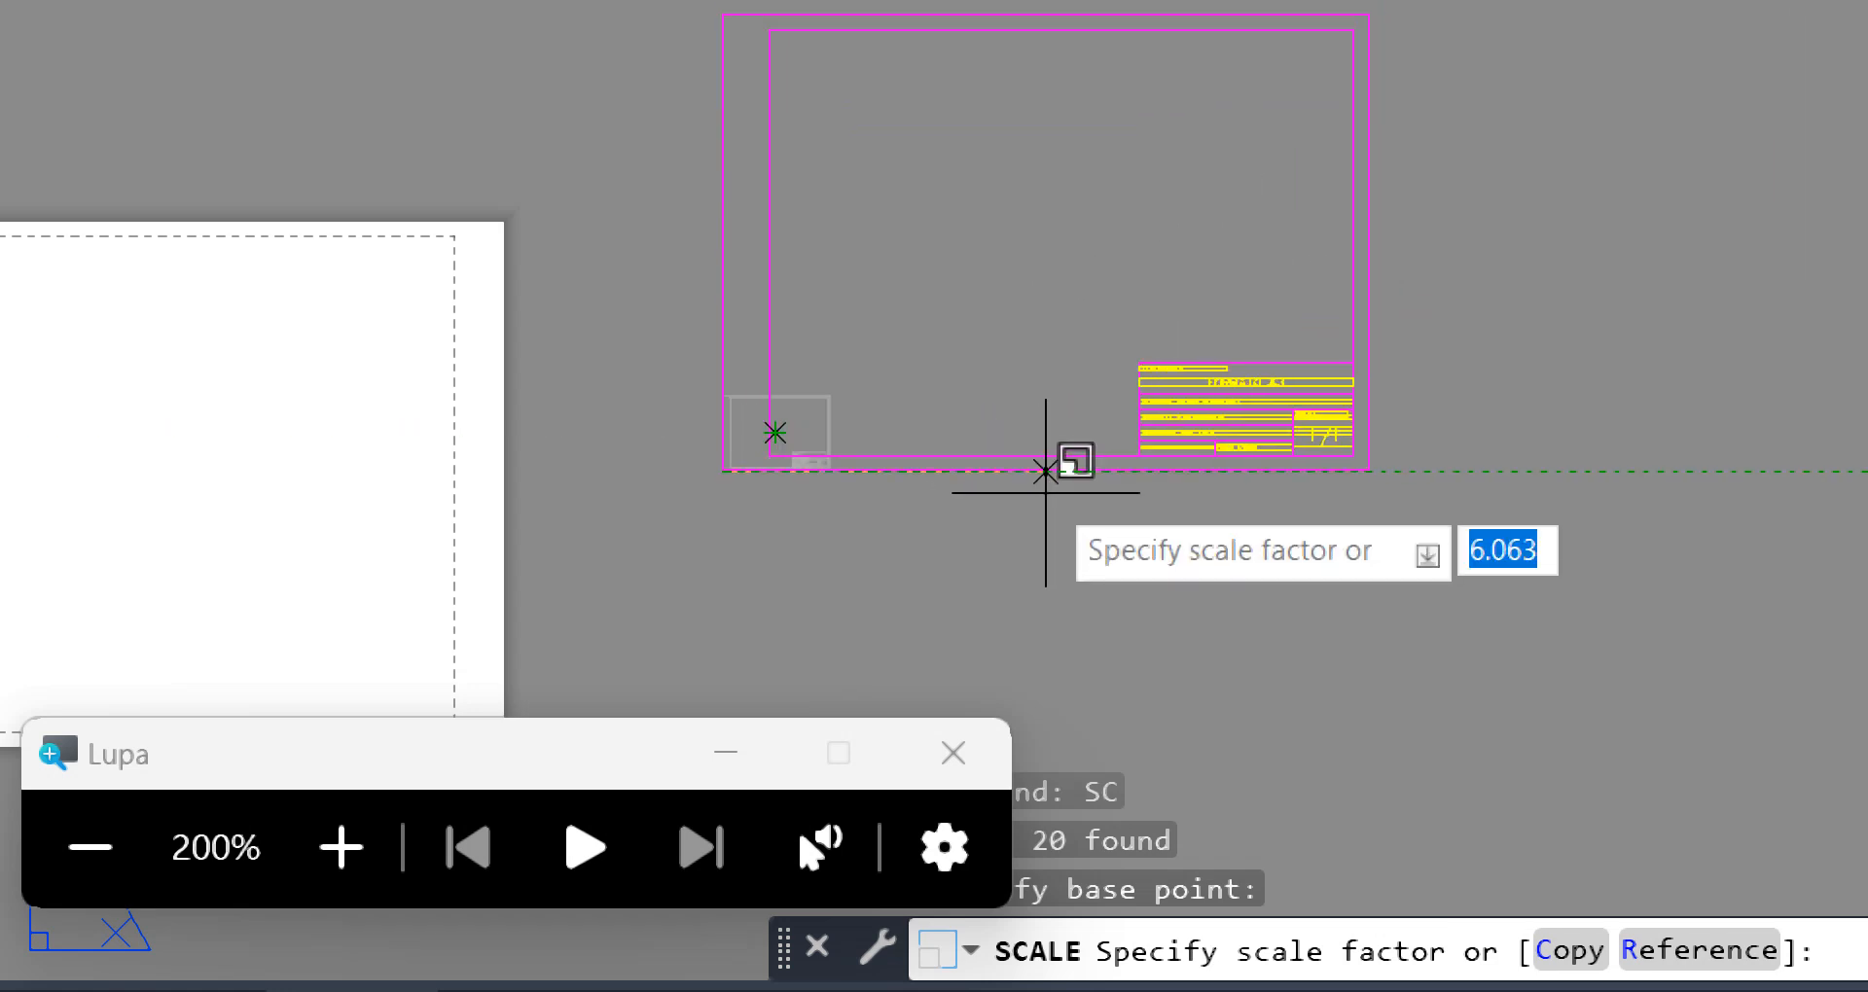
middle_drag(1050, 350, 1049, 379)
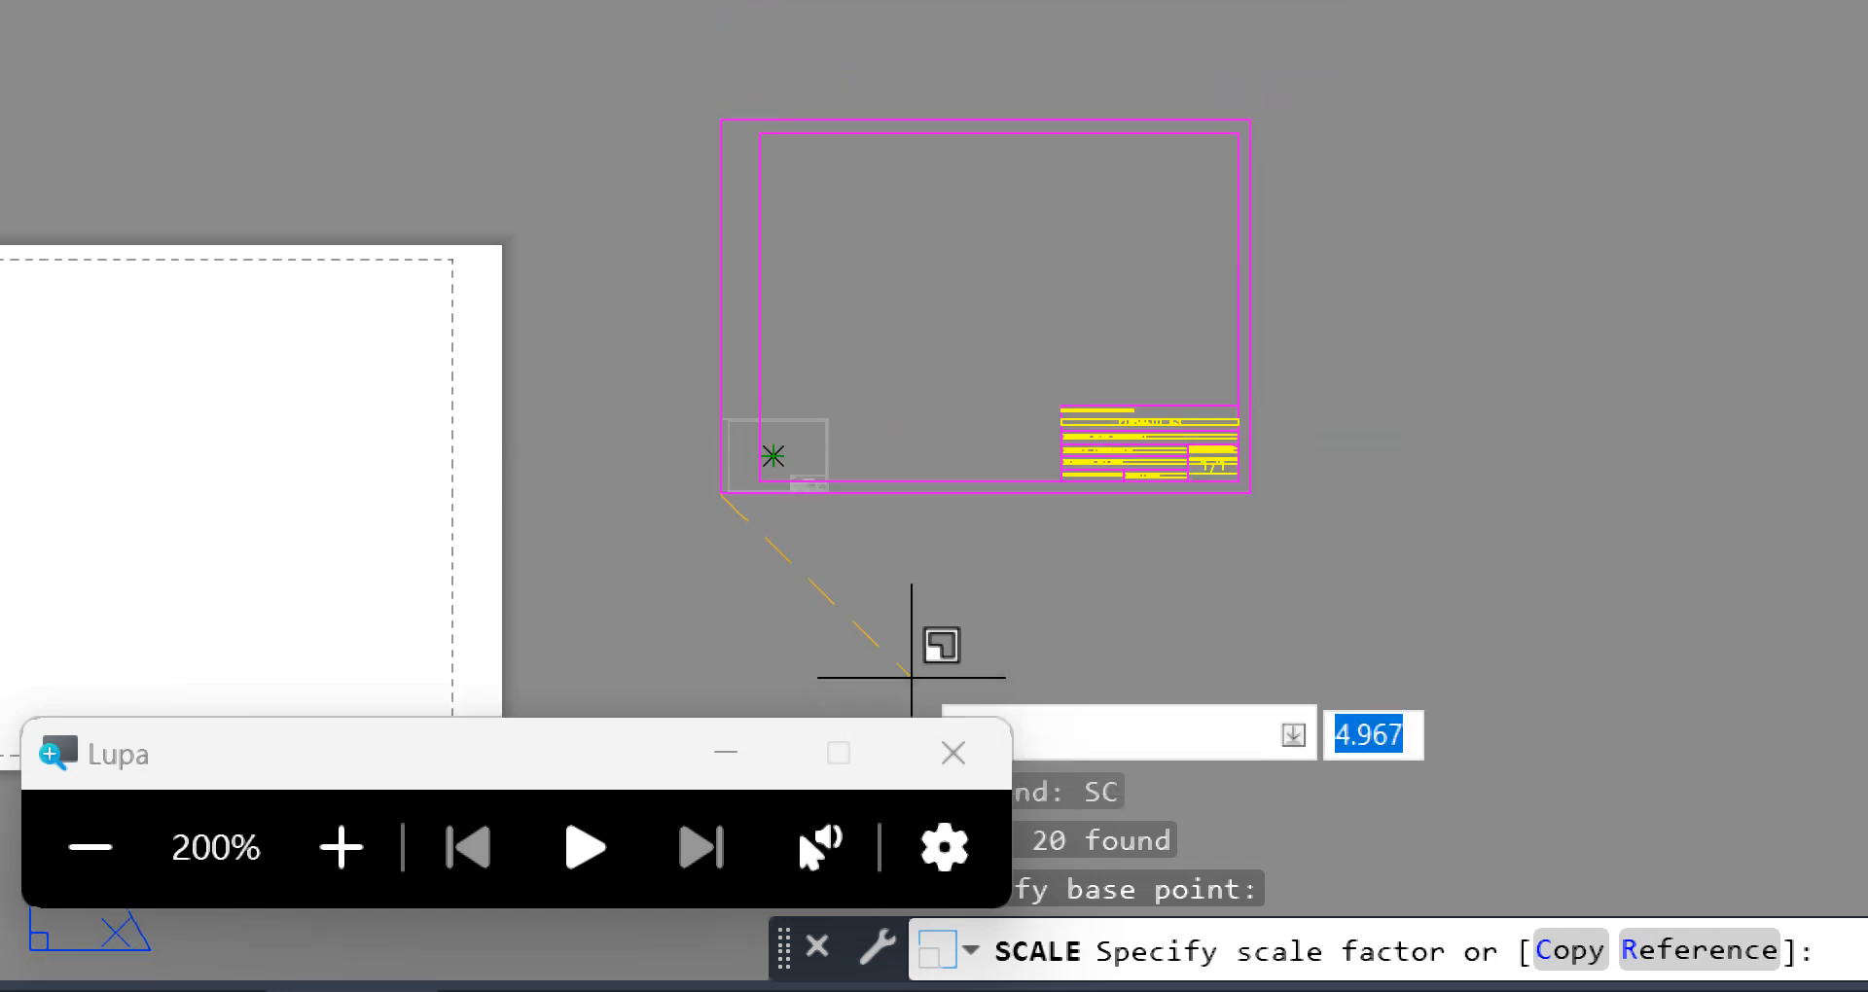
middle_drag(951, 430, 946, 463)
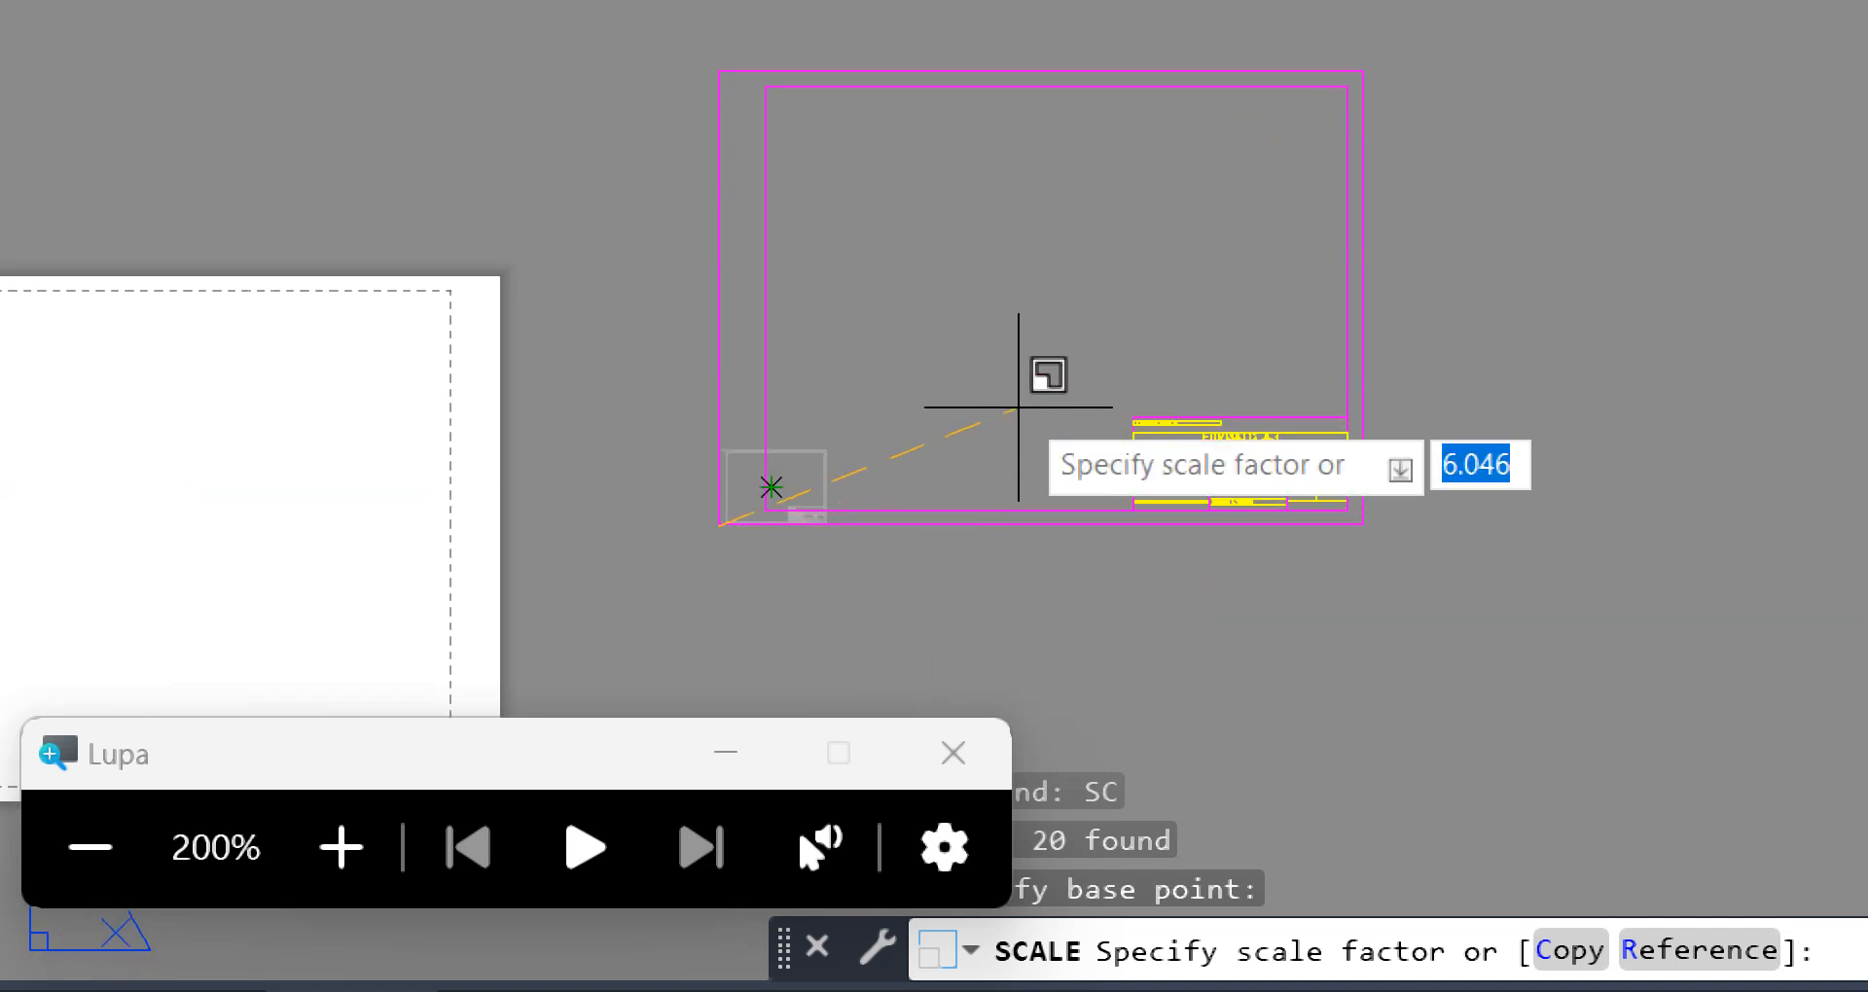
text(10)
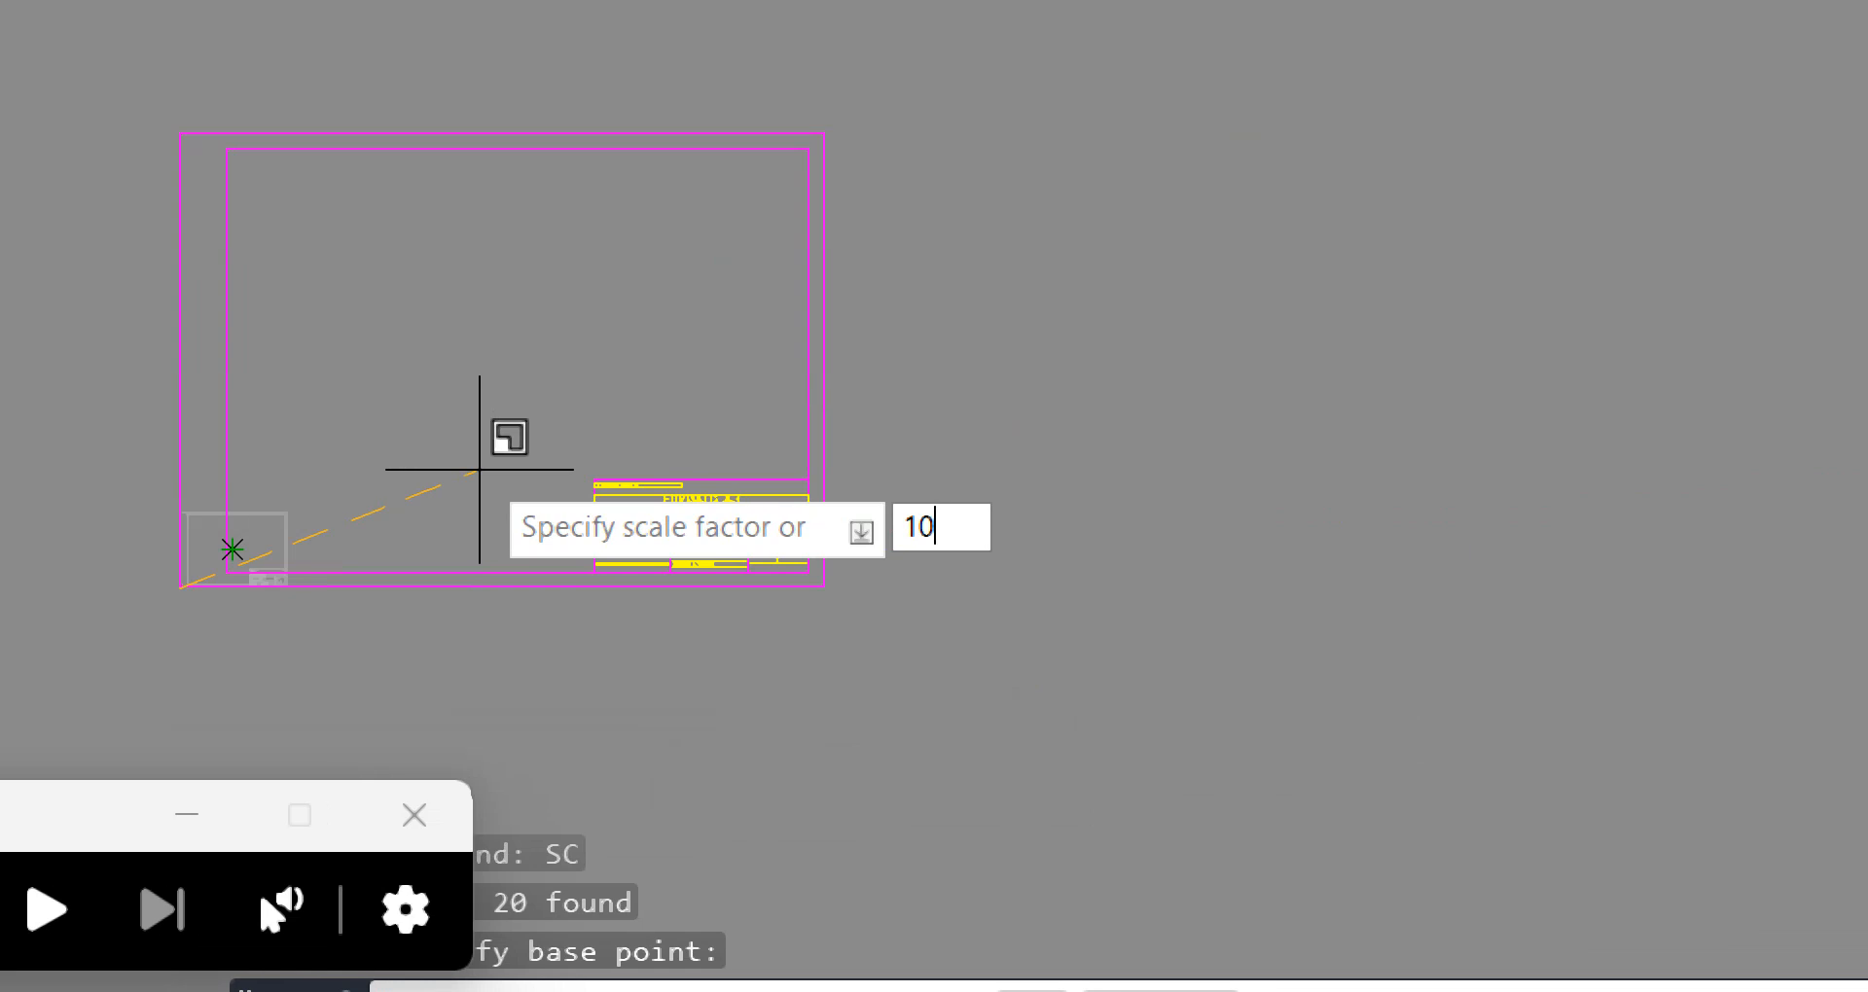
key(Return)
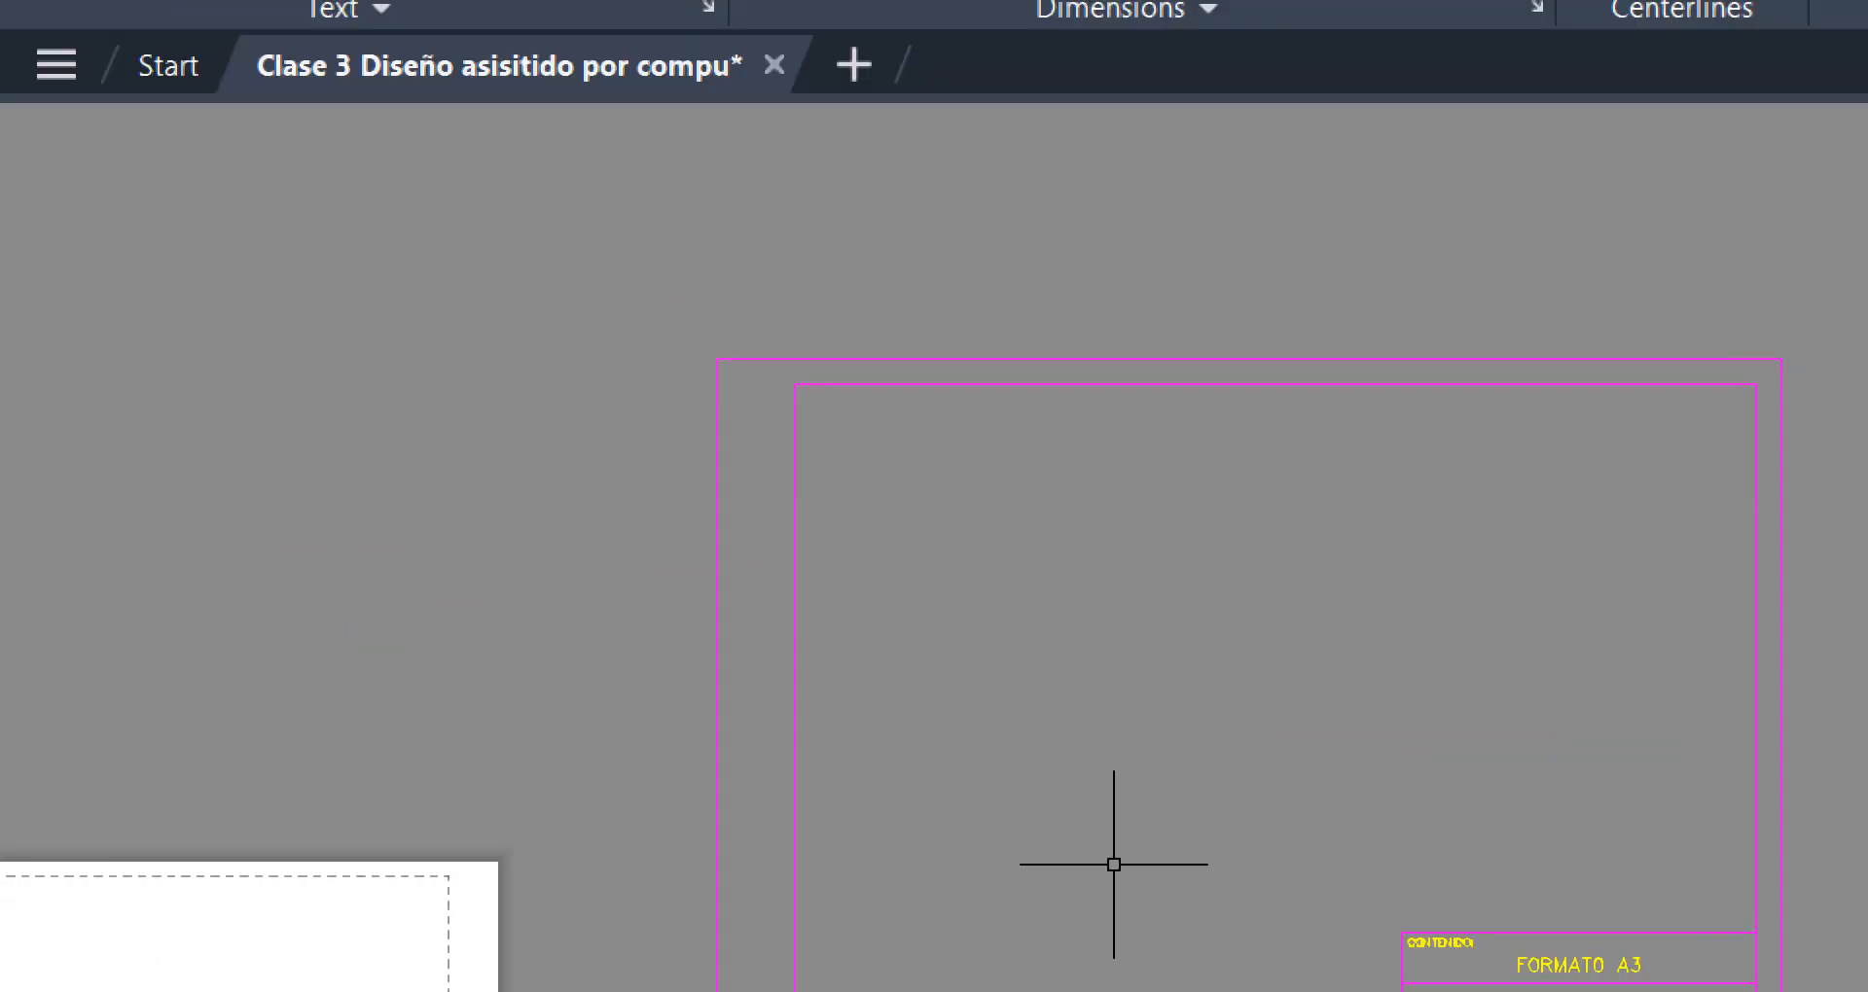
scroll(931, 626, down, 5)
middle_drag(959, 776, 1126, 455)
scroll(1048, 740, down, 2)
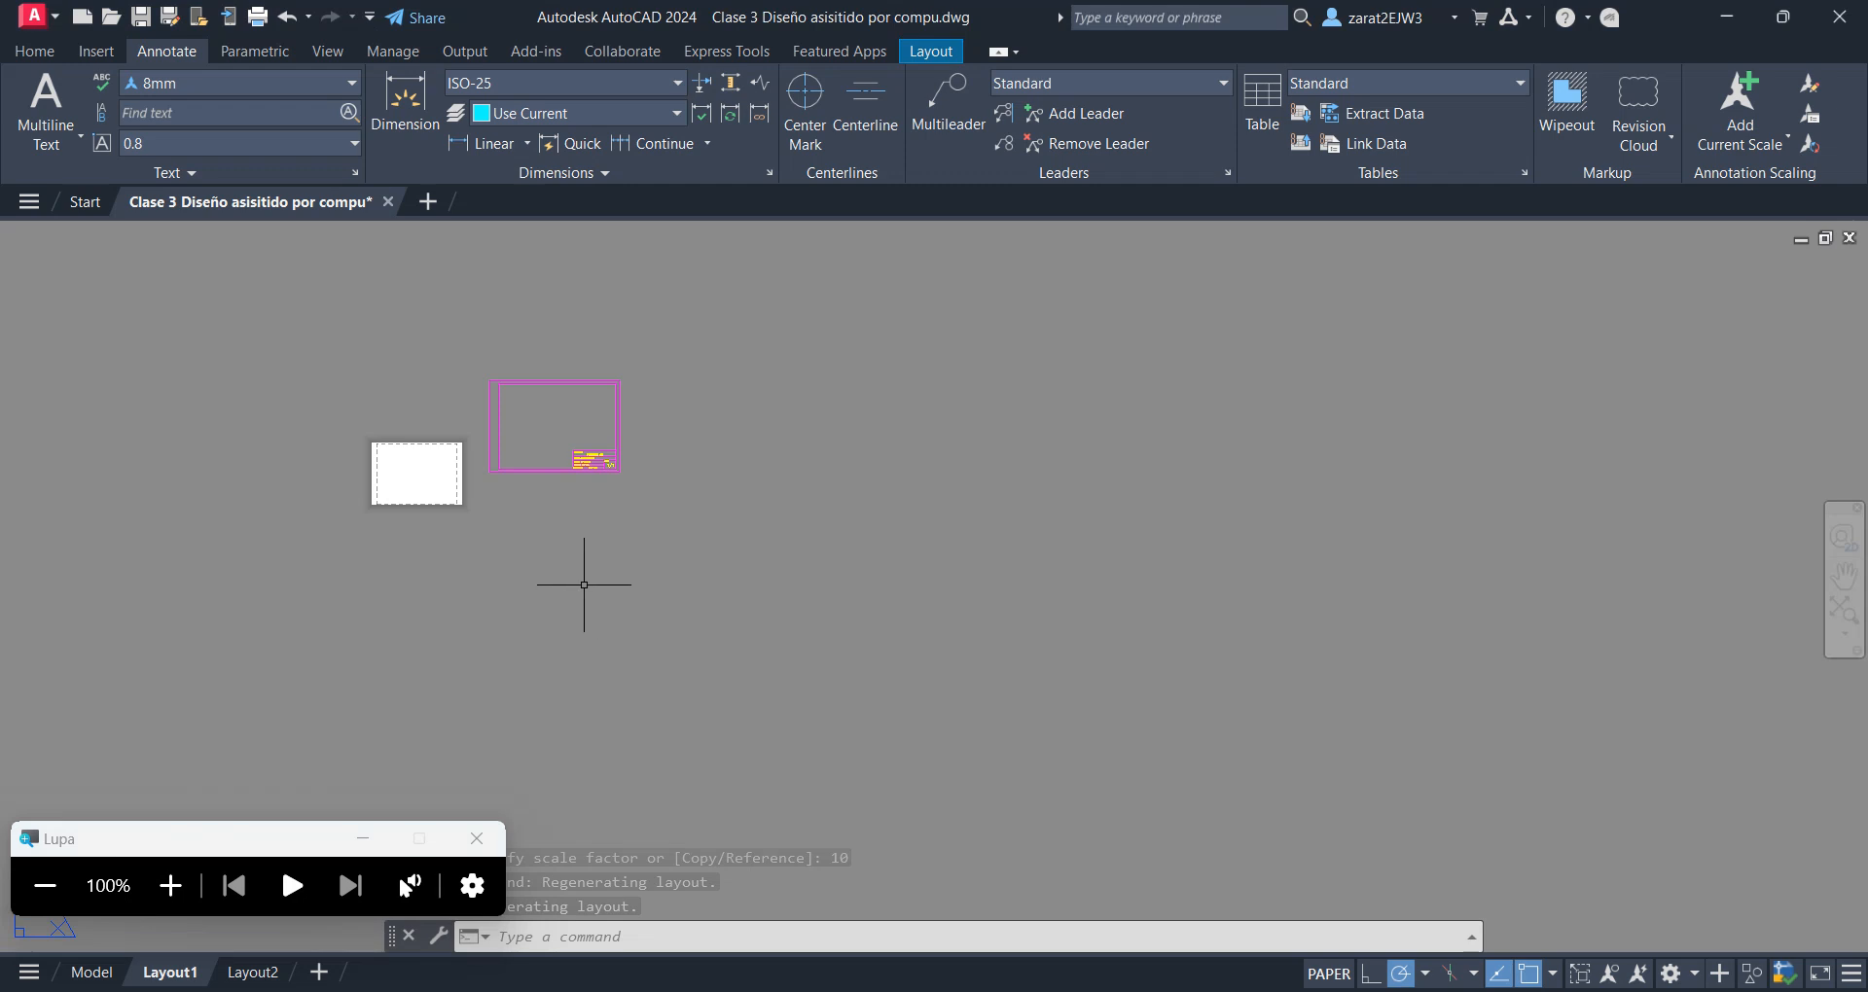
middle_drag(586, 584, 817, 695)
scroll(866, 560, up, 4)
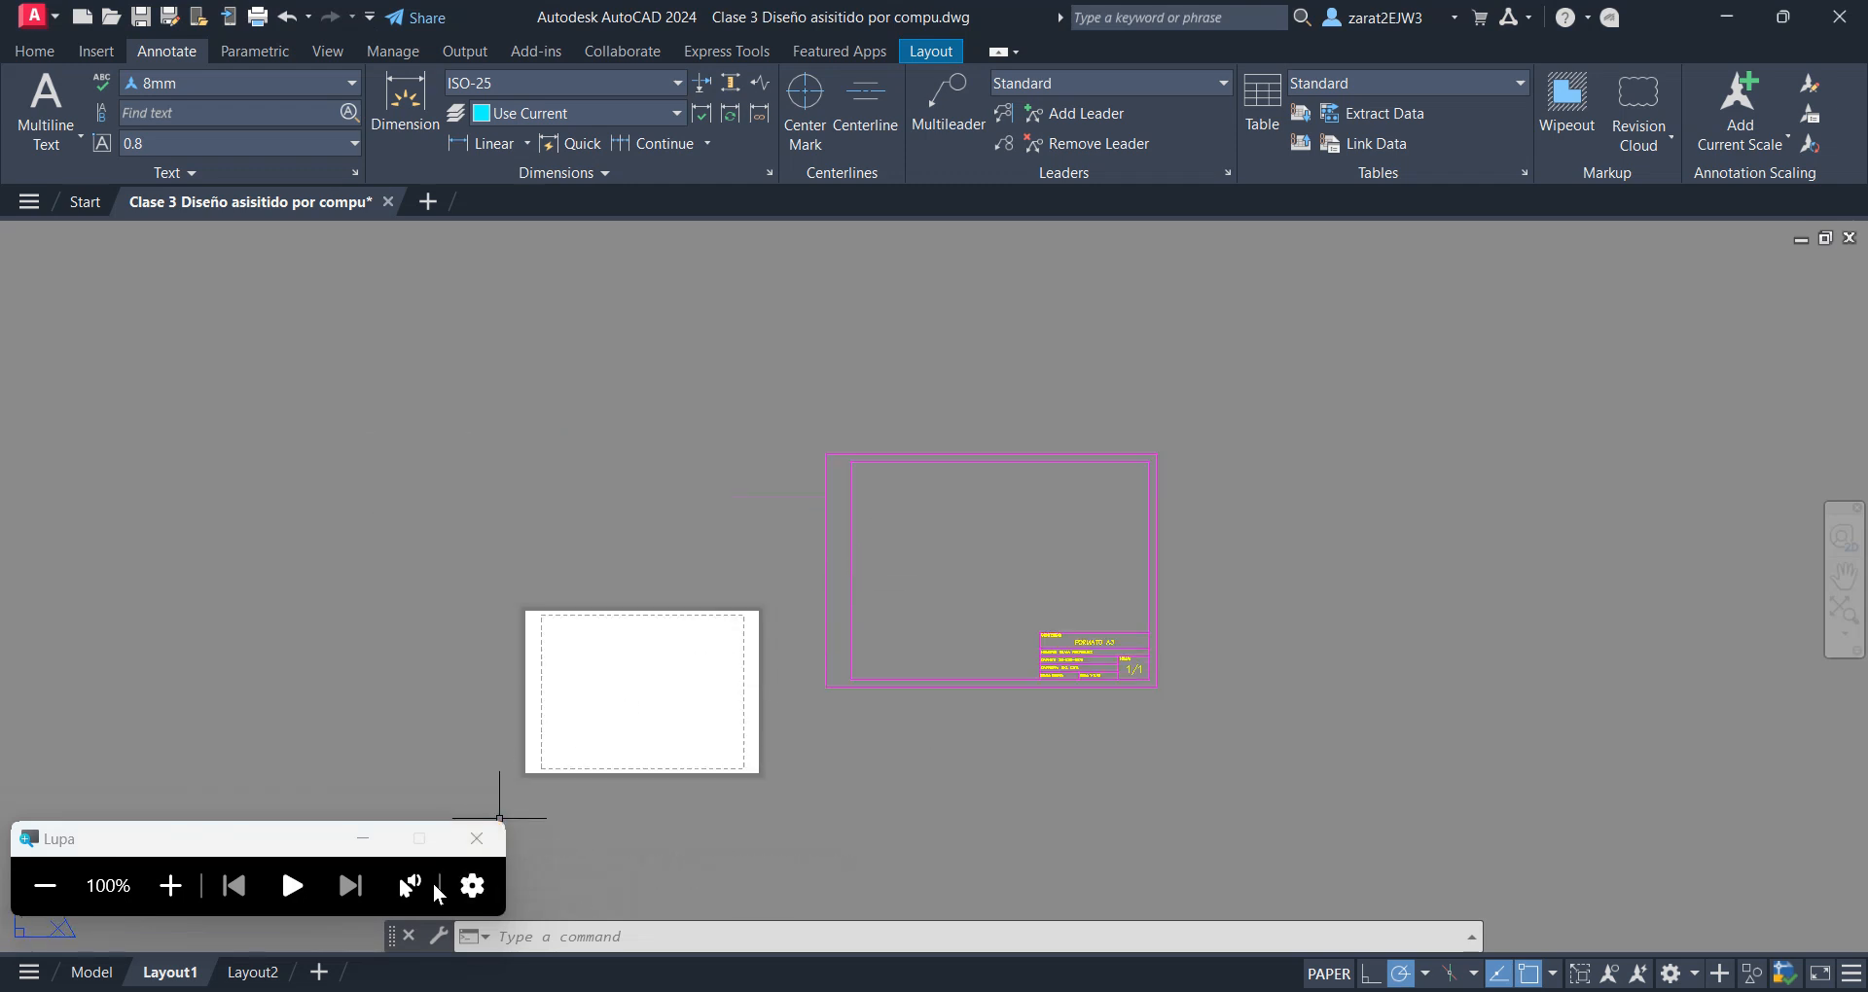
Switch to the Excel command list and fill the PAGESETUP row, cells A2 to C2, with light blue
key(alt+Tab)
key(alt+Tab)
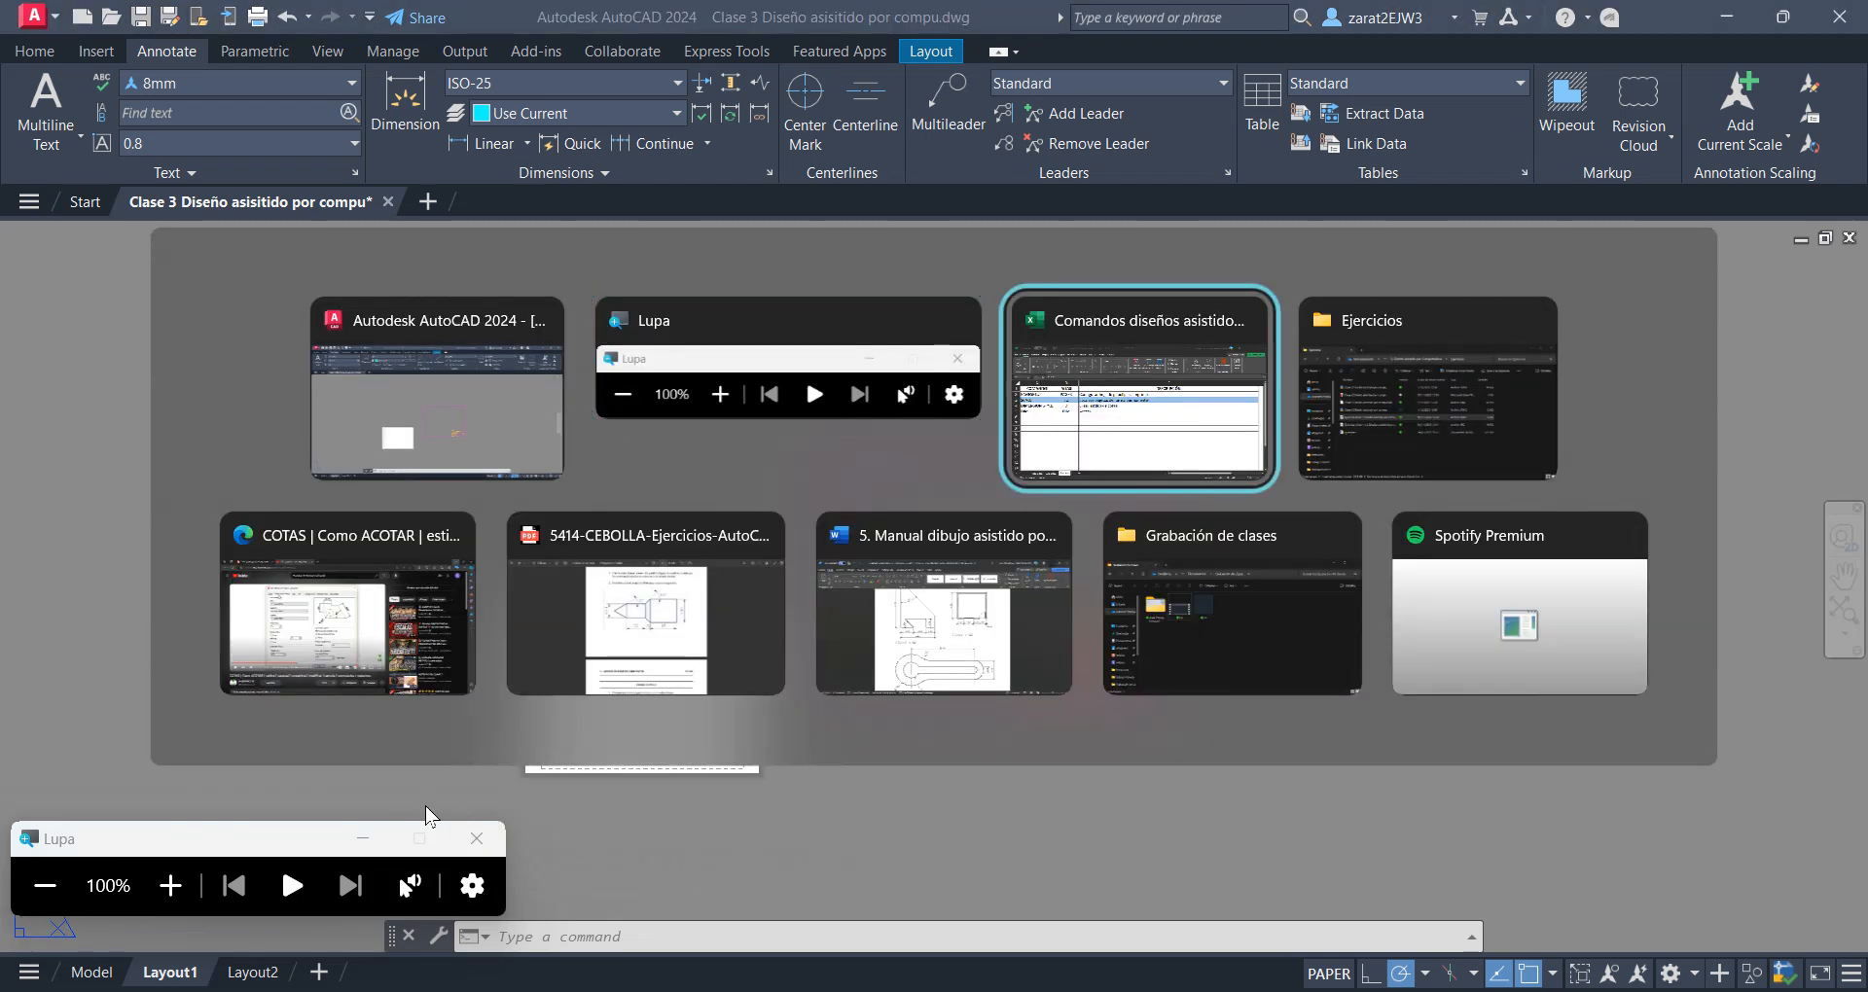
key(Up)
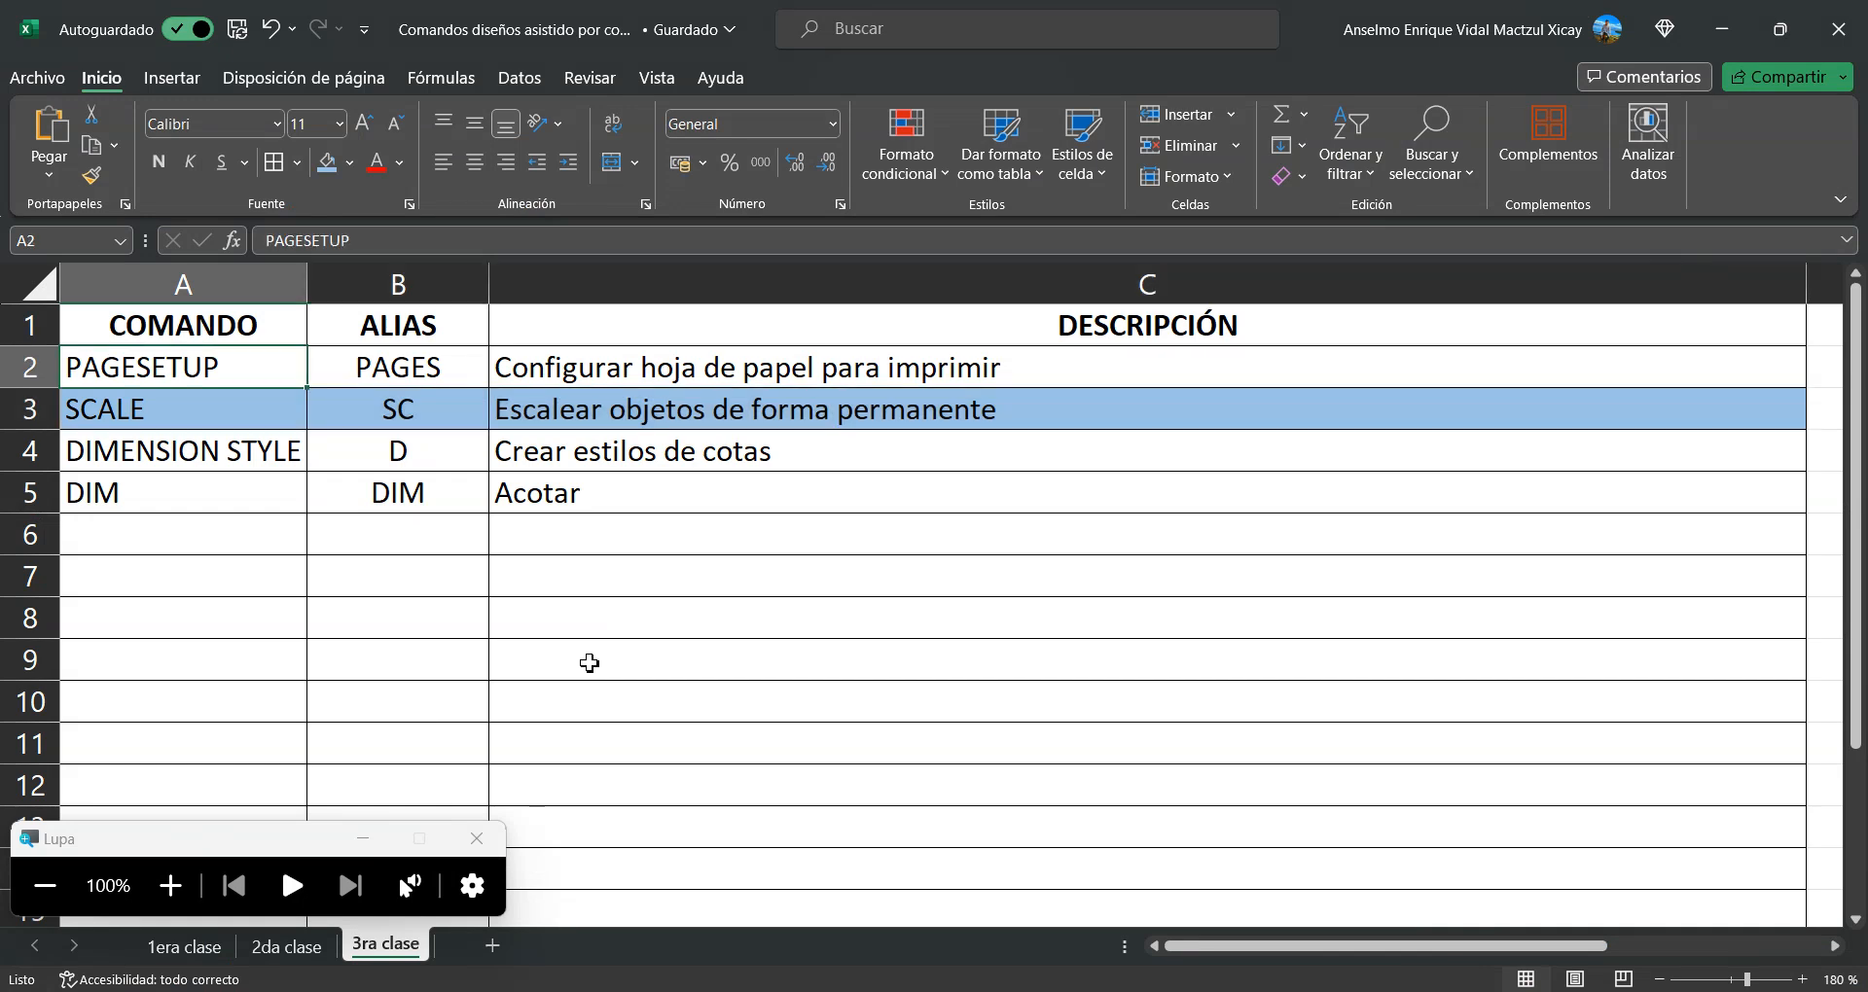
key(shift+Right)
key(shift+Right)
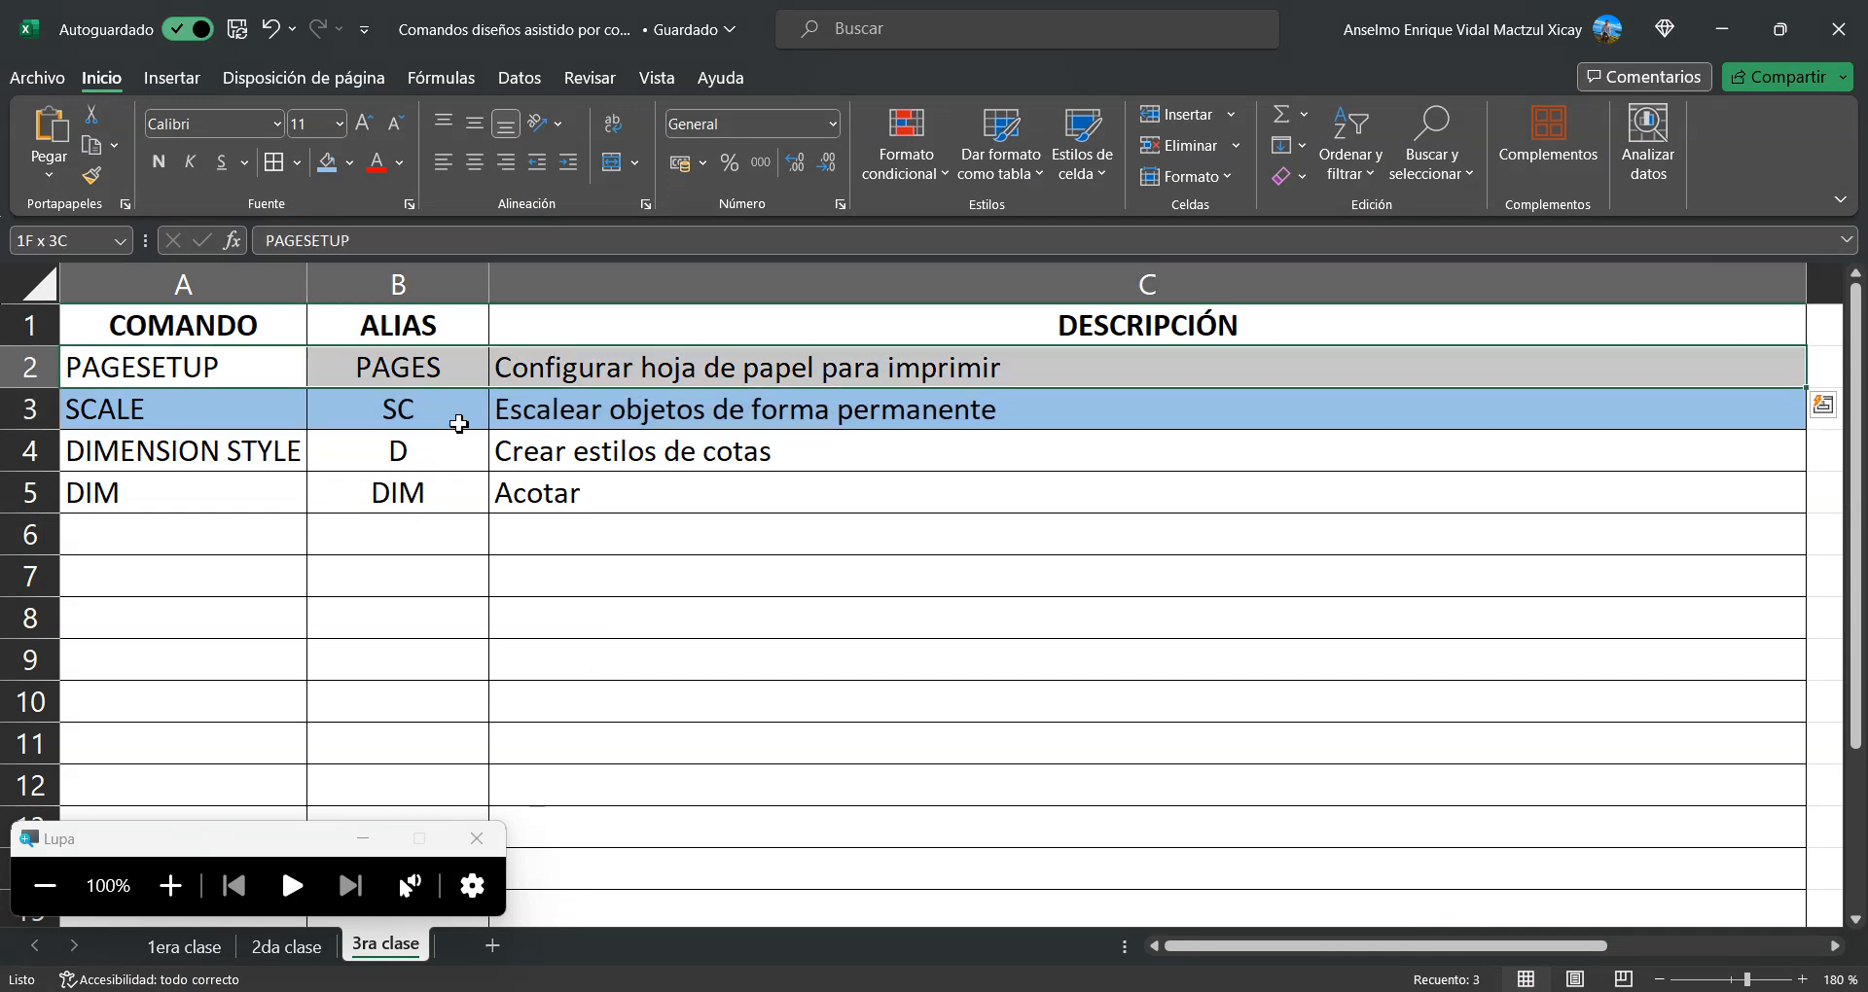
click(326, 167)
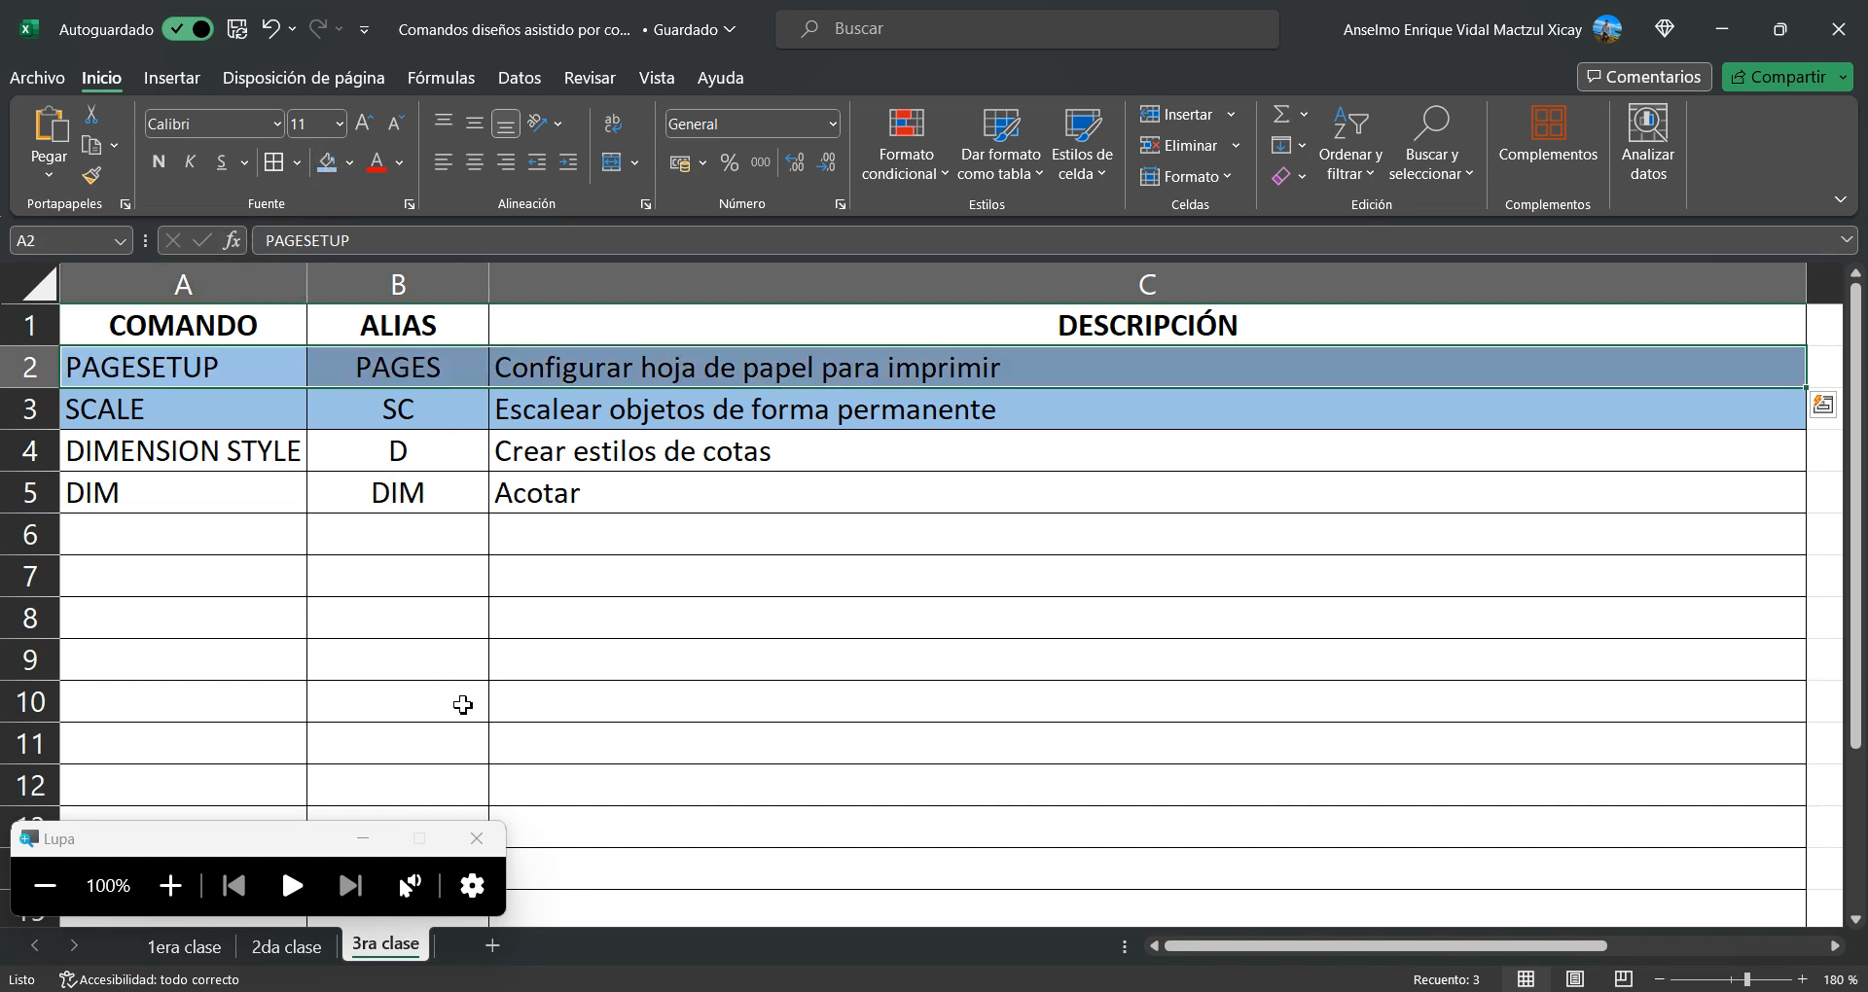
Switch back to AutoCAD, open the Page Setup Manager for Layout1, and close it without modifying anything
key(alt+Tab)
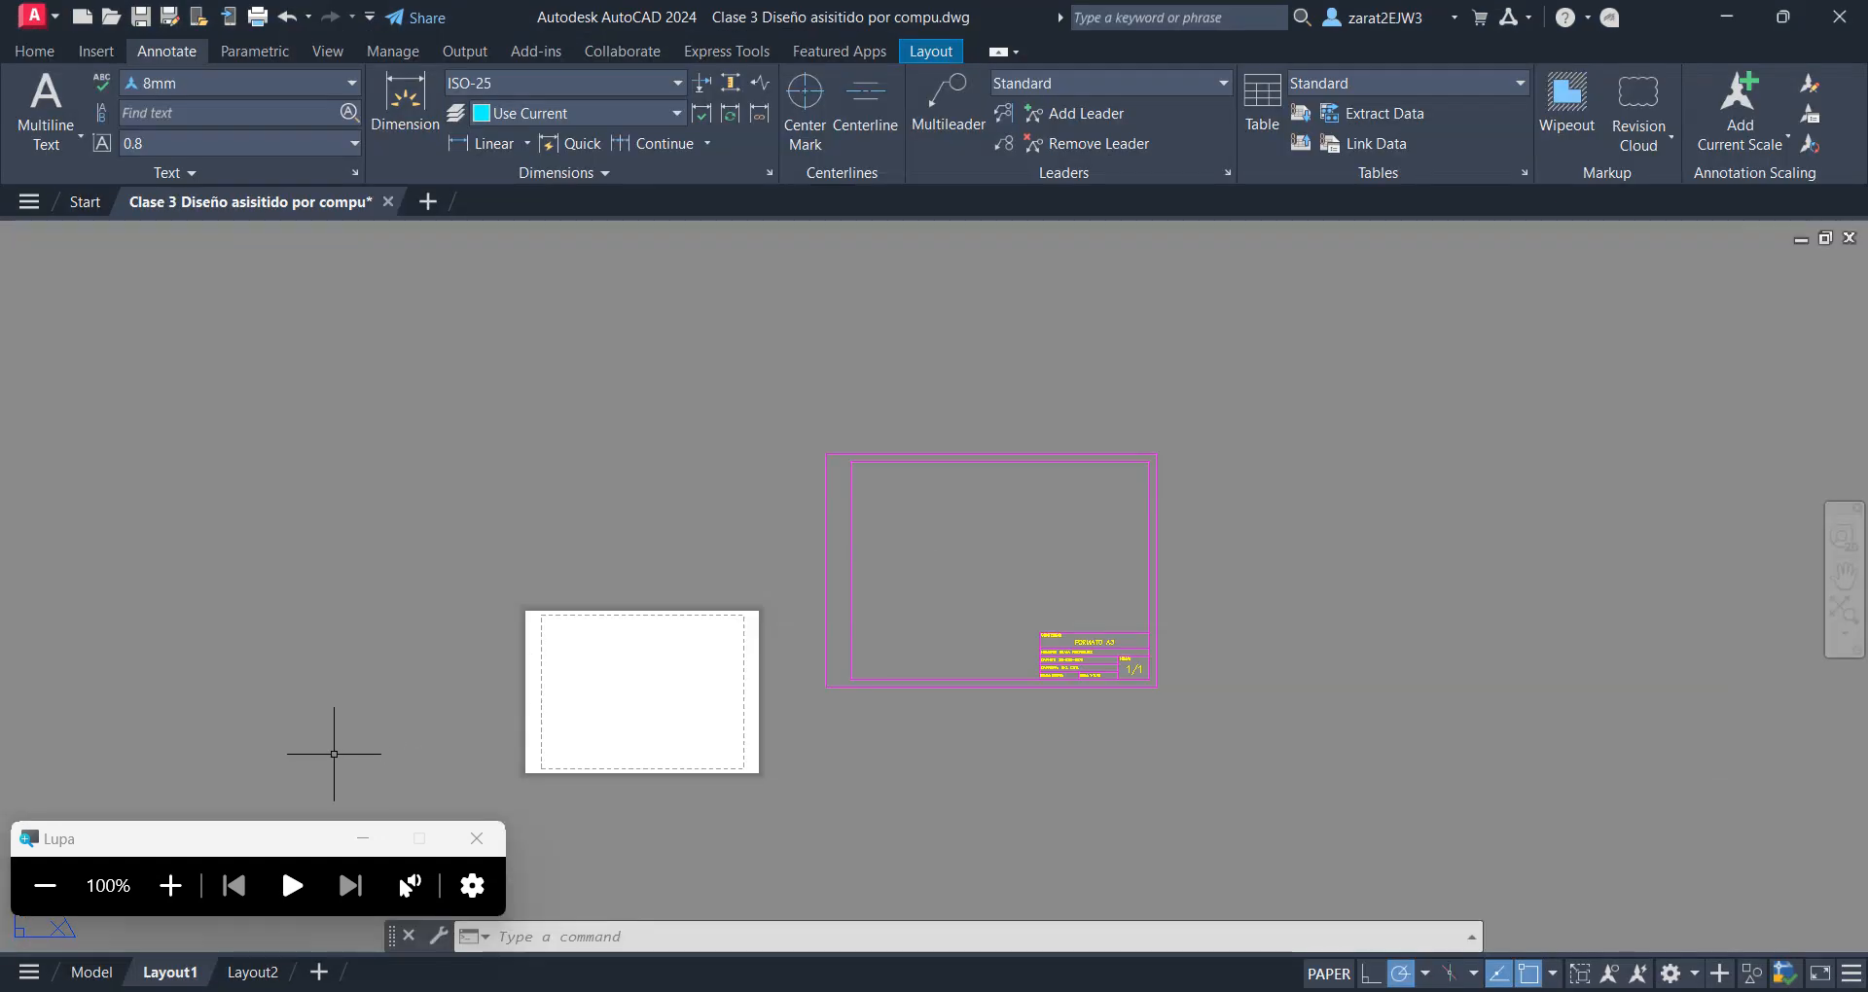
click(182, 884)
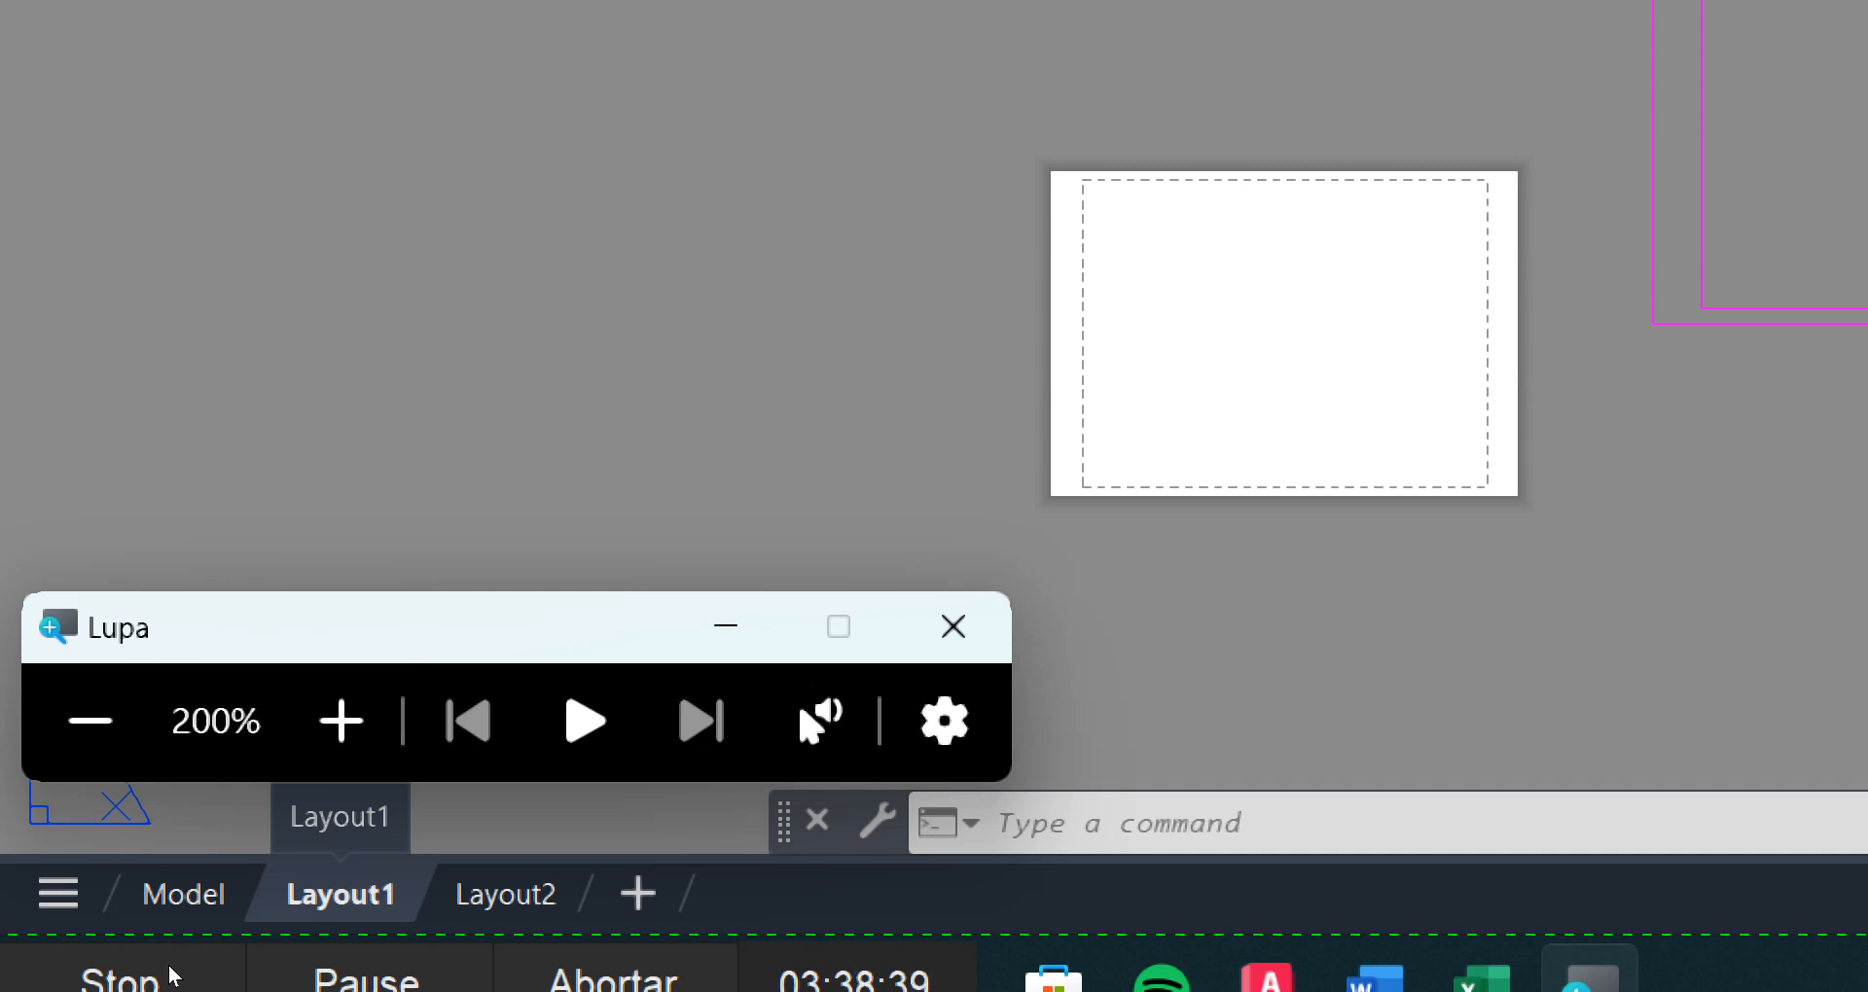
right_click(338, 879)
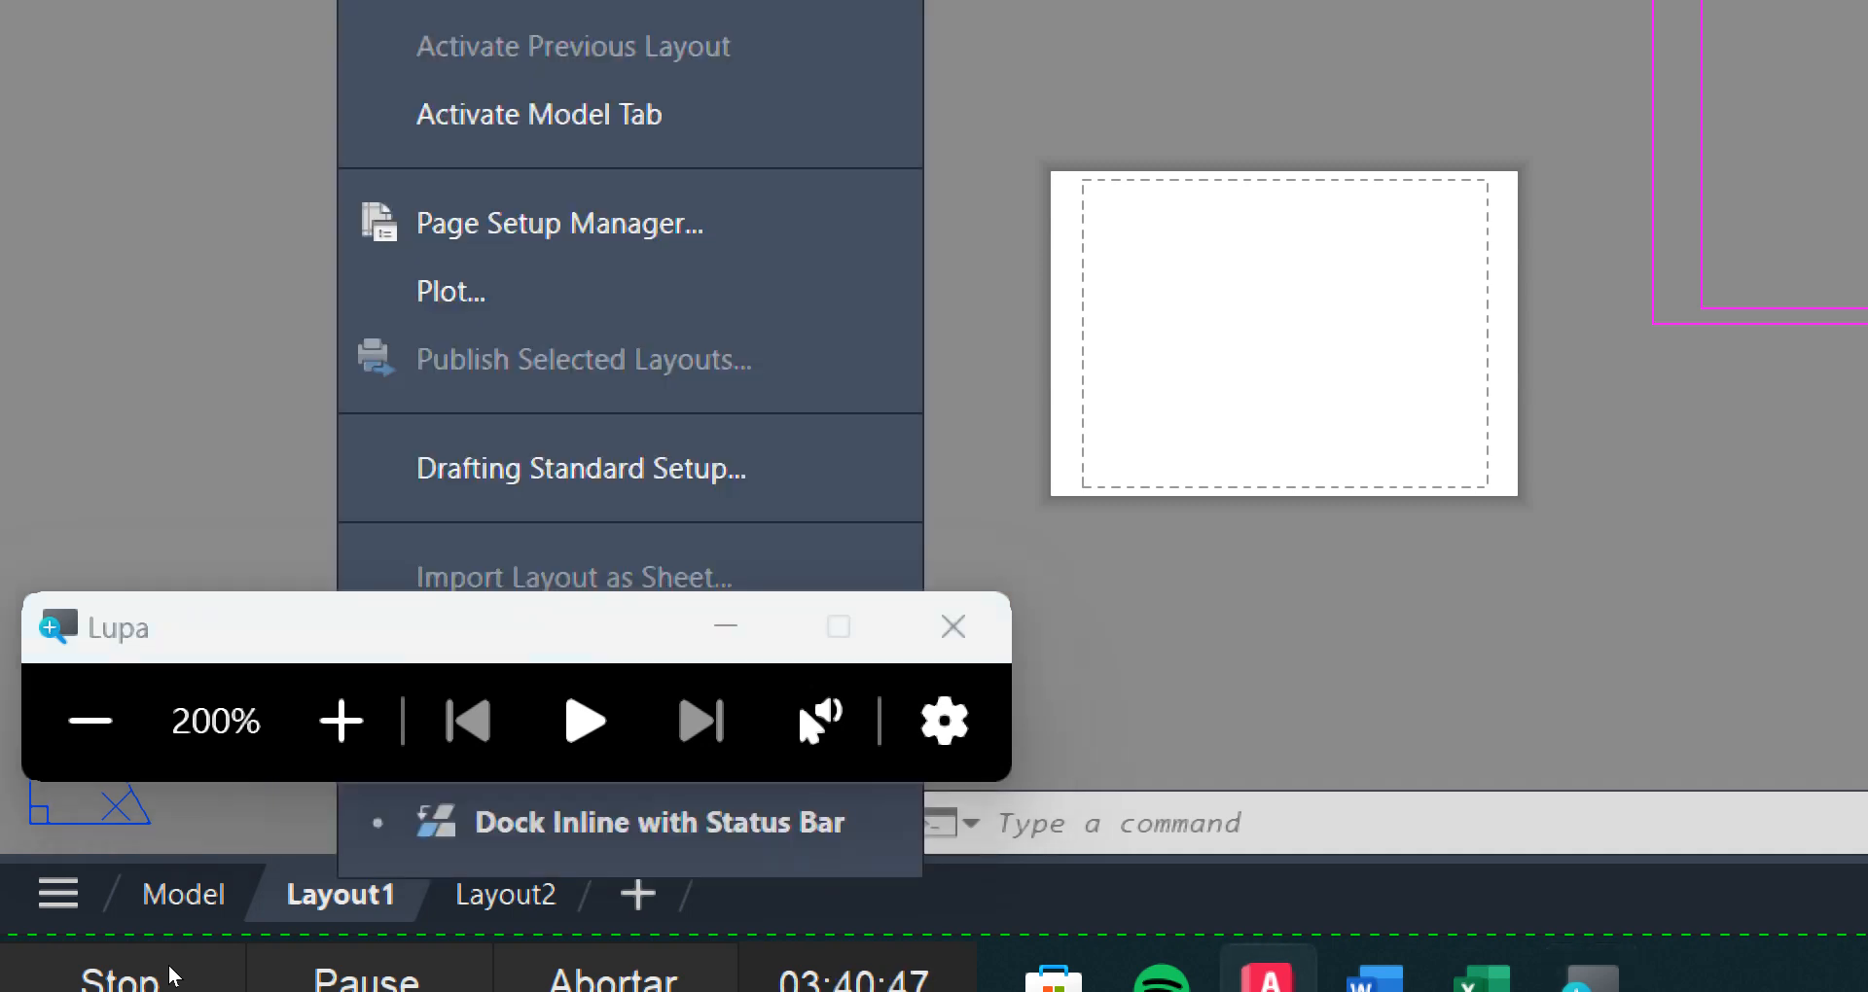
click(297, 633)
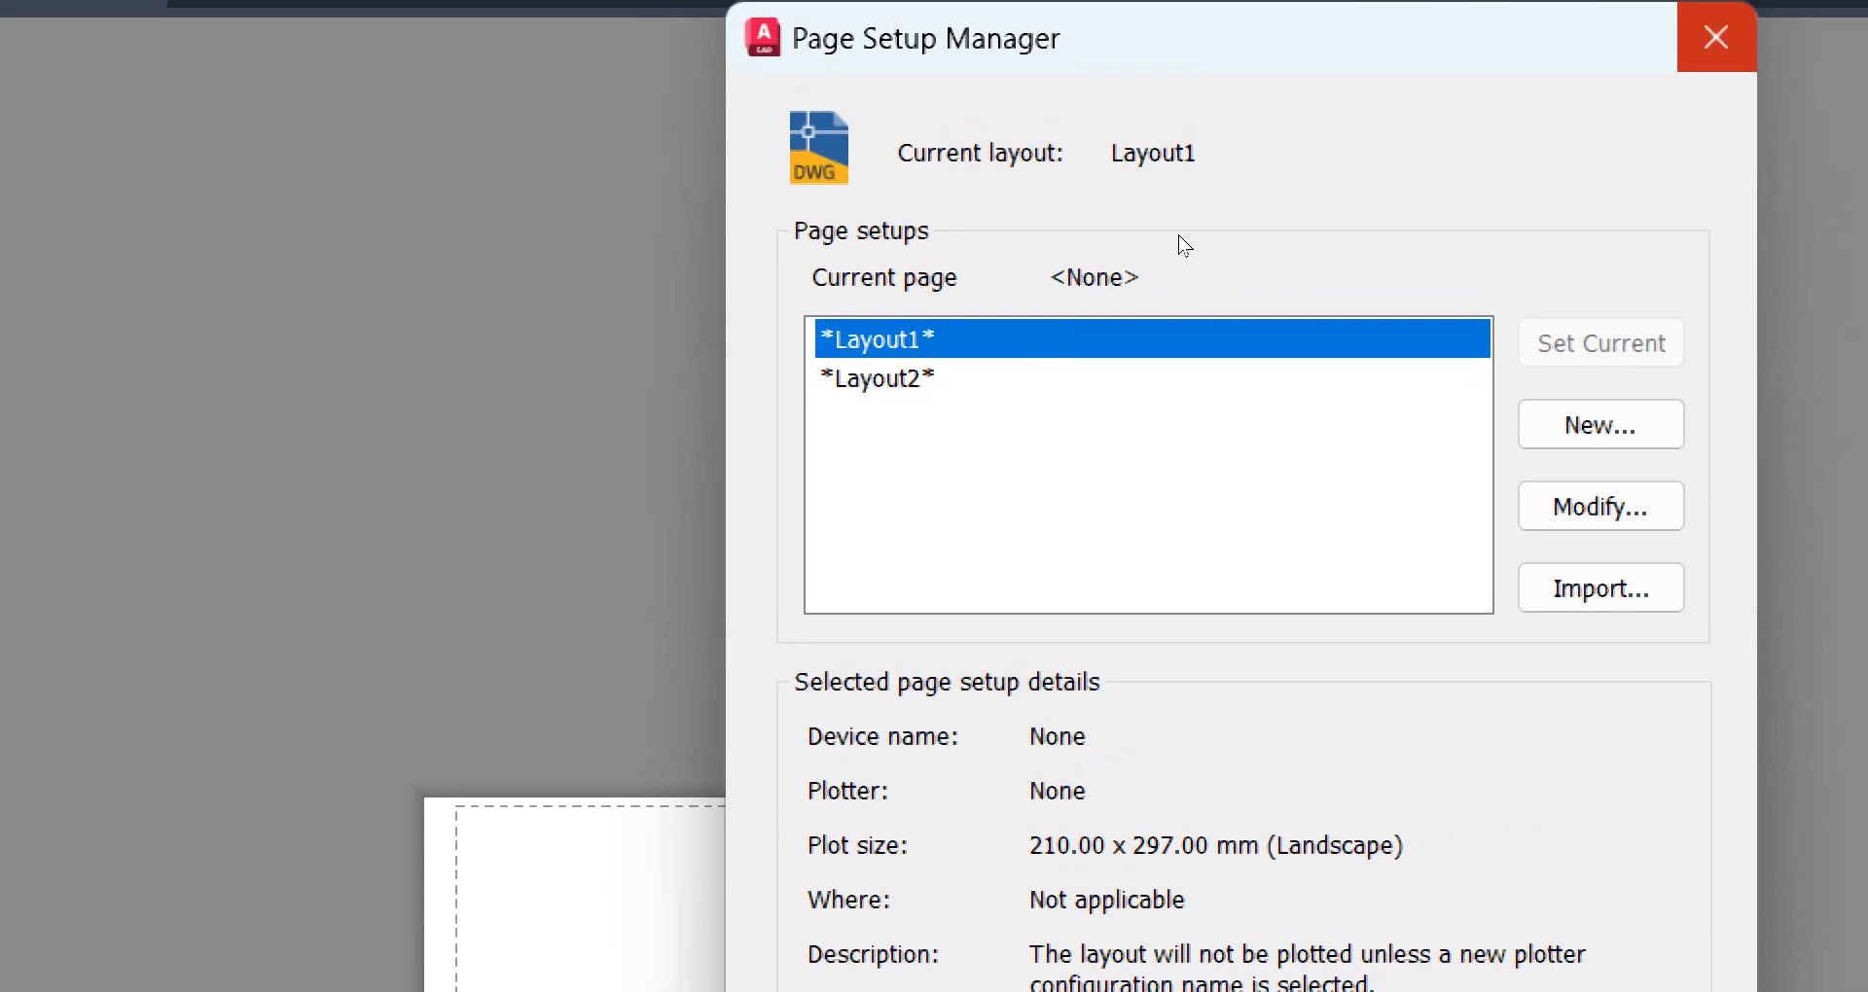
click(1729, 8)
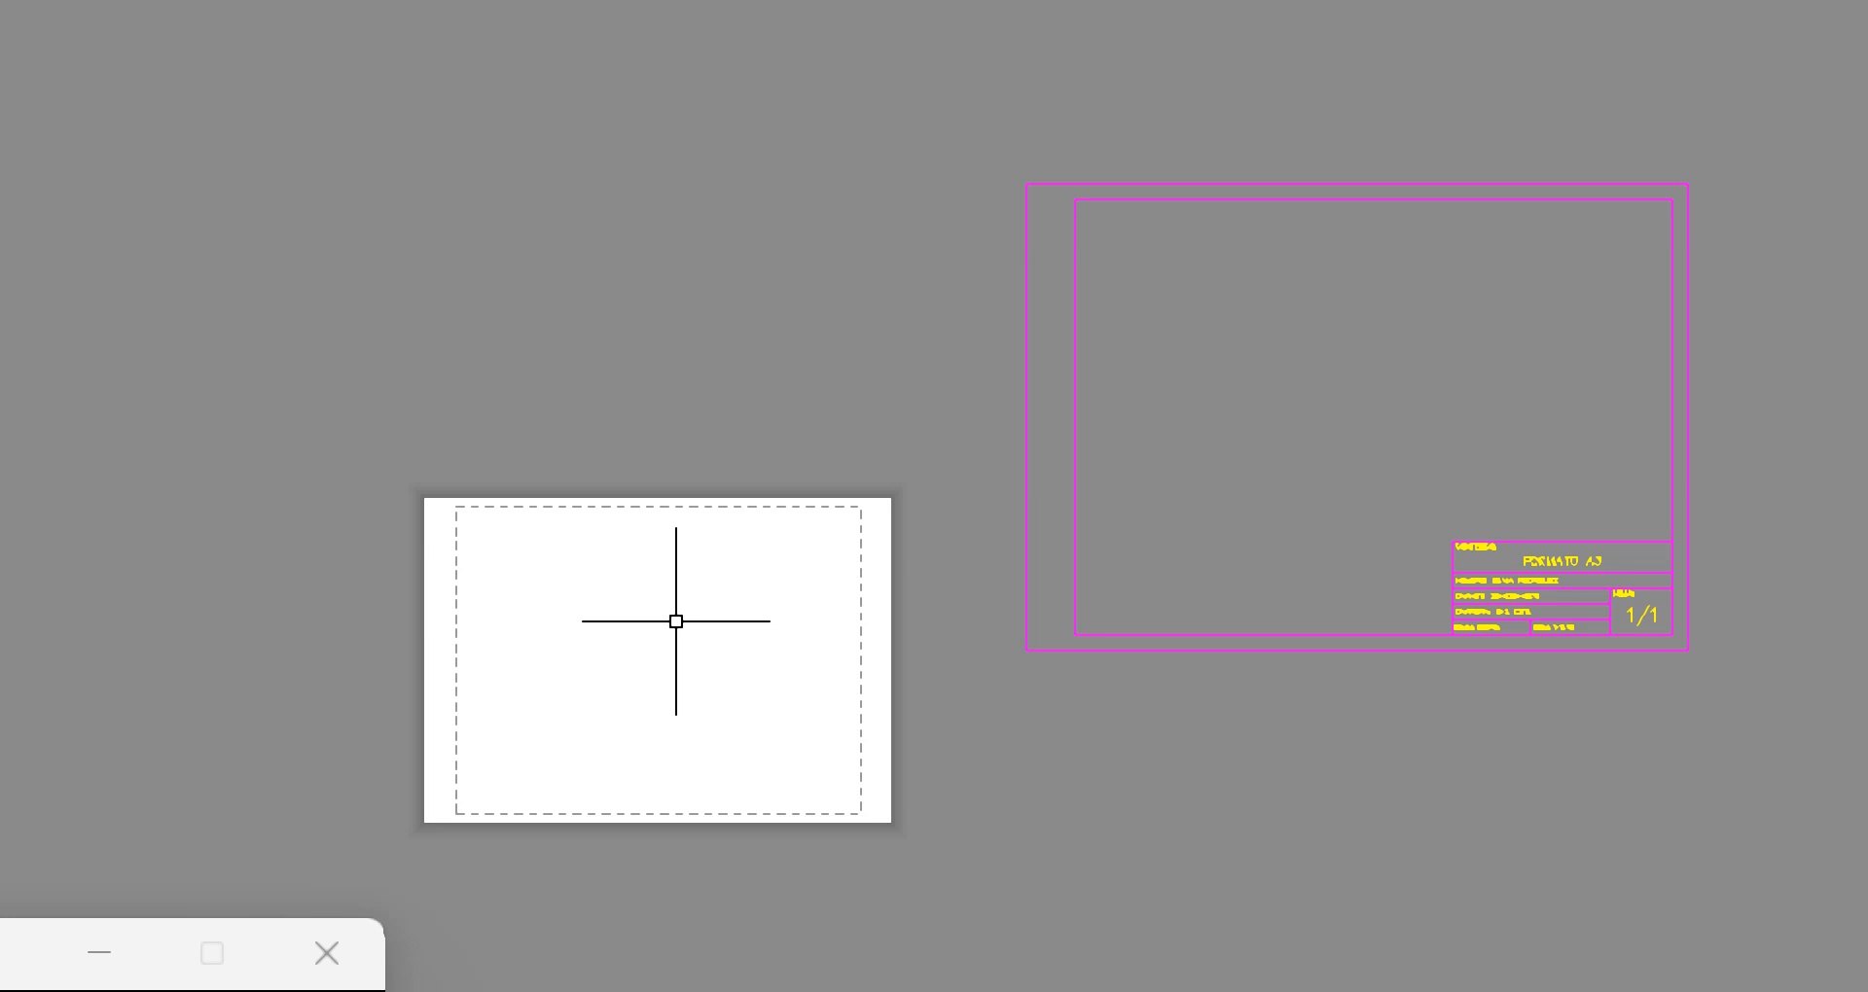
Run PAGESETUP, modify the Layout1 page setup, and choose DWG To PDF.pc3 as its plotter
text(PAGESETUP)
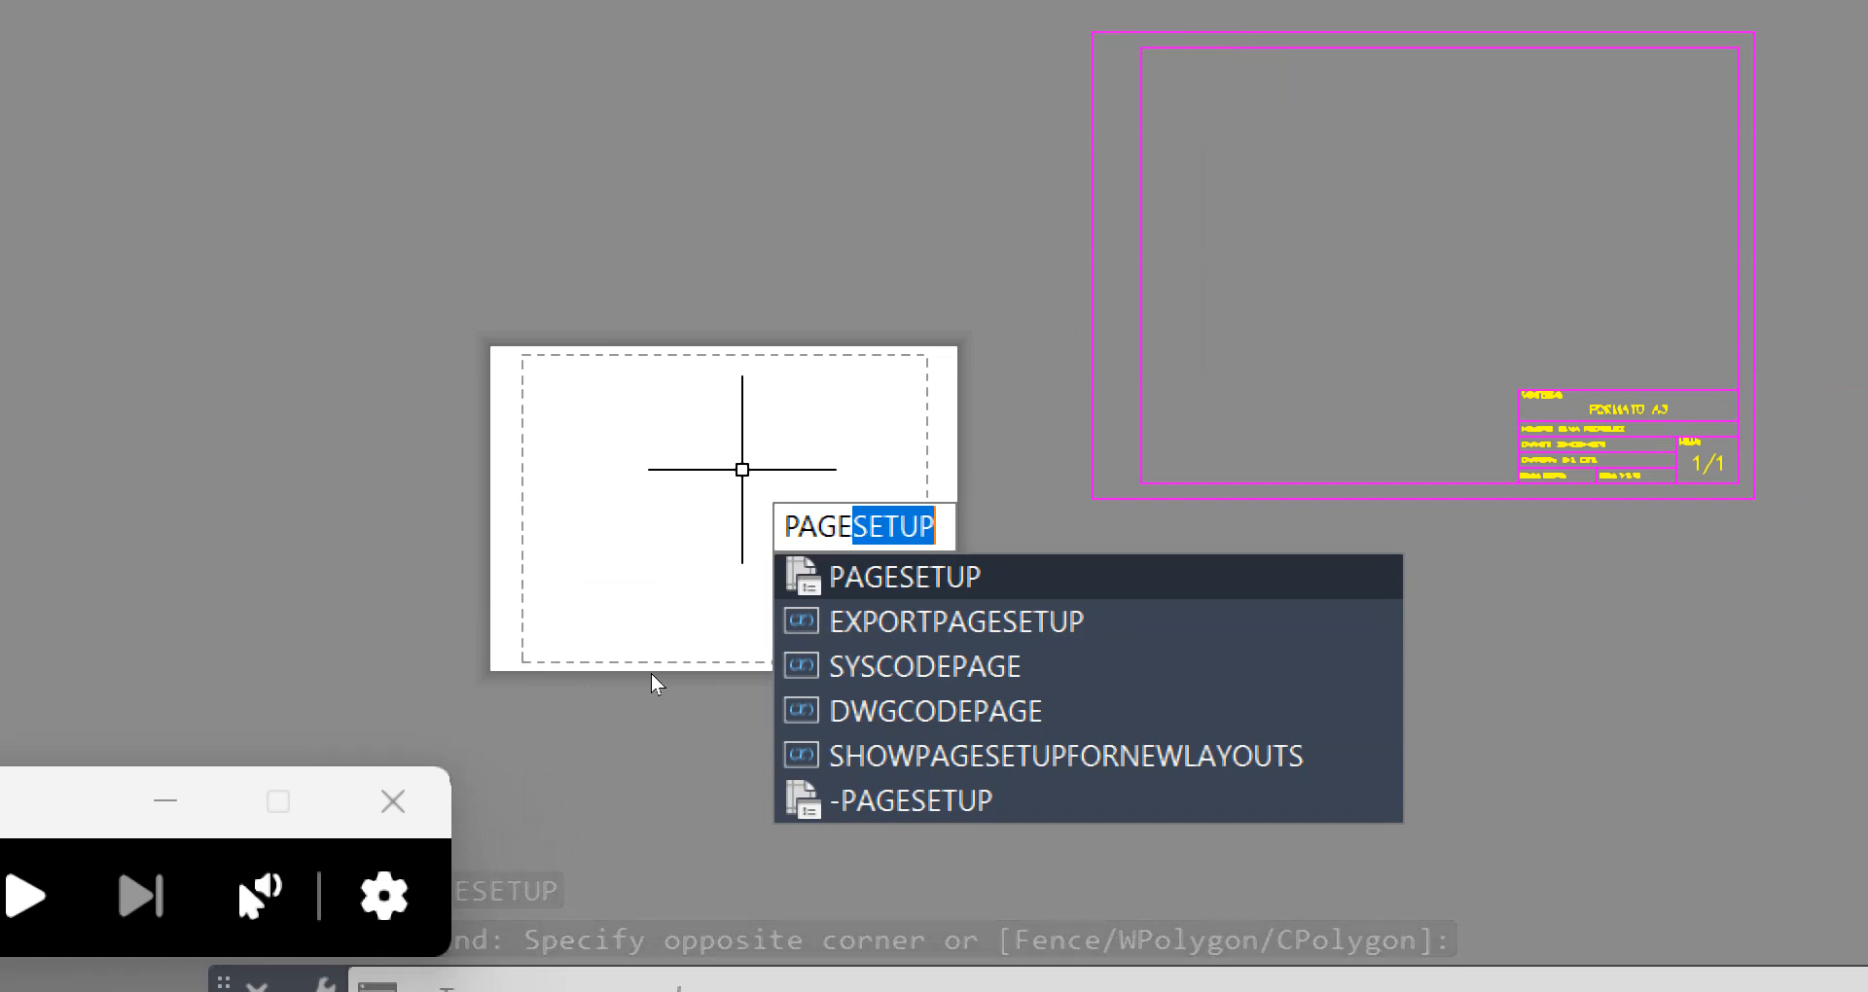
key(Return)
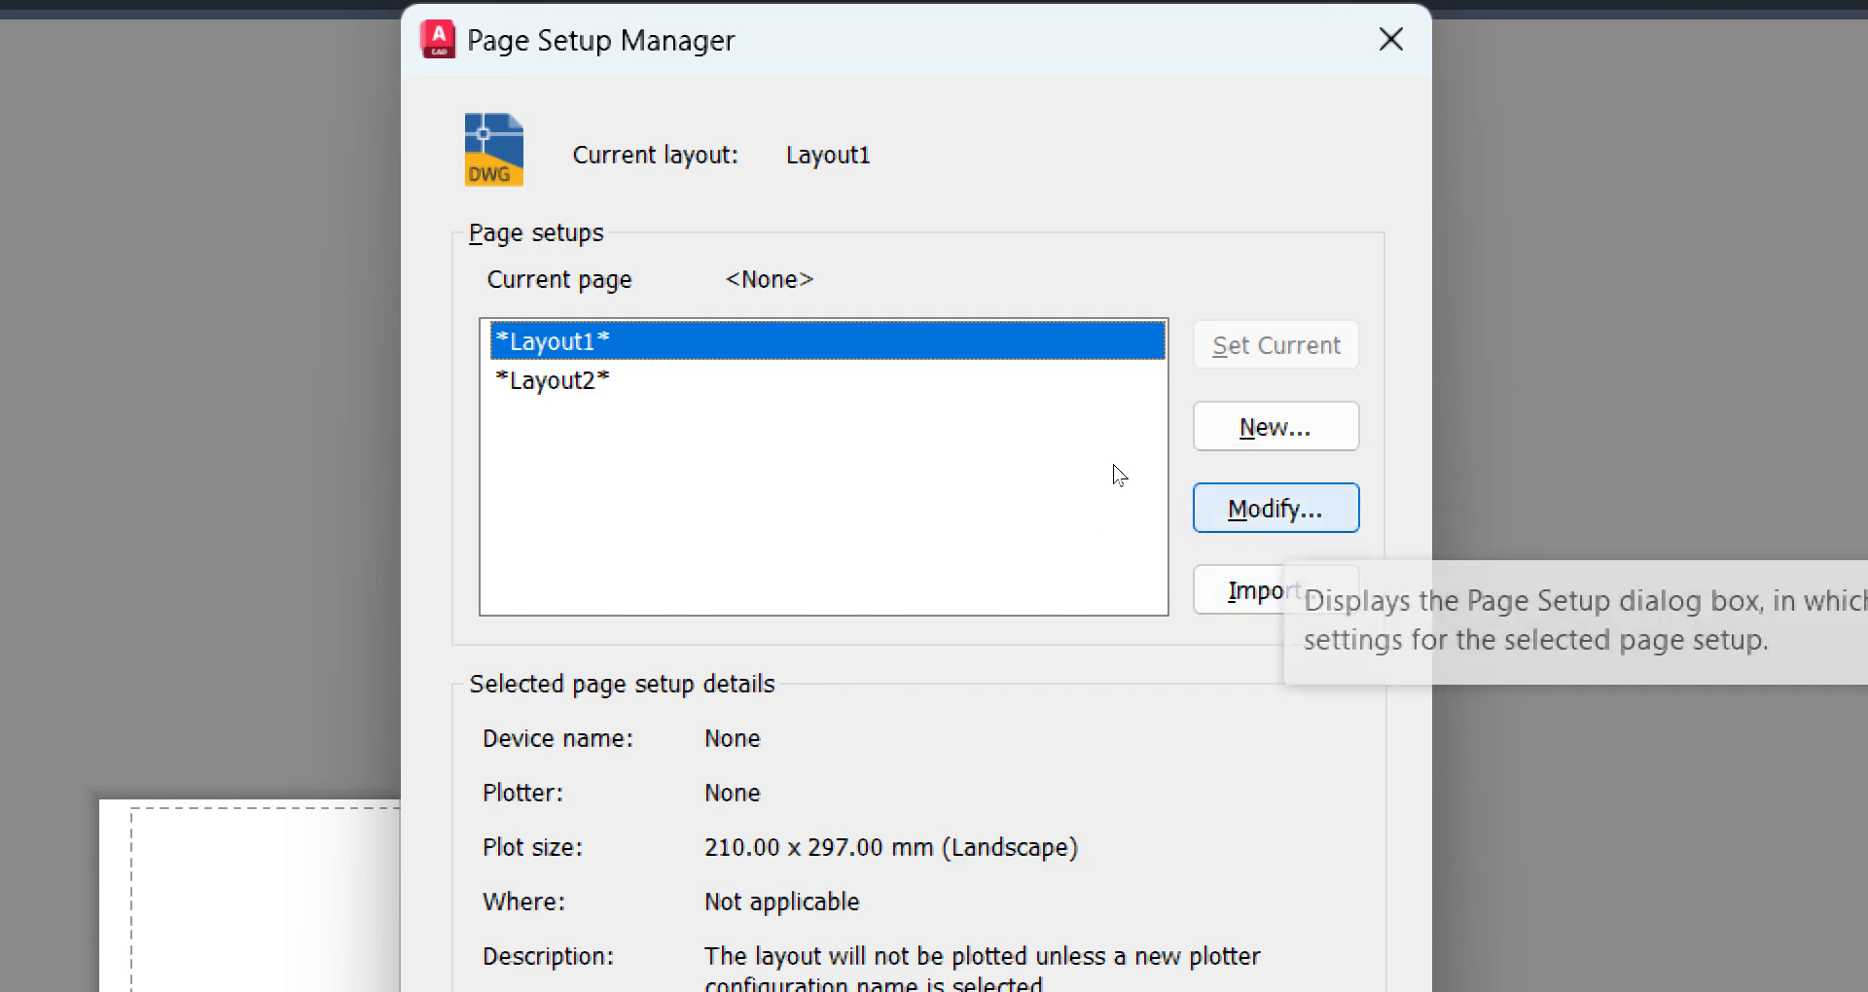
click(1276, 508)
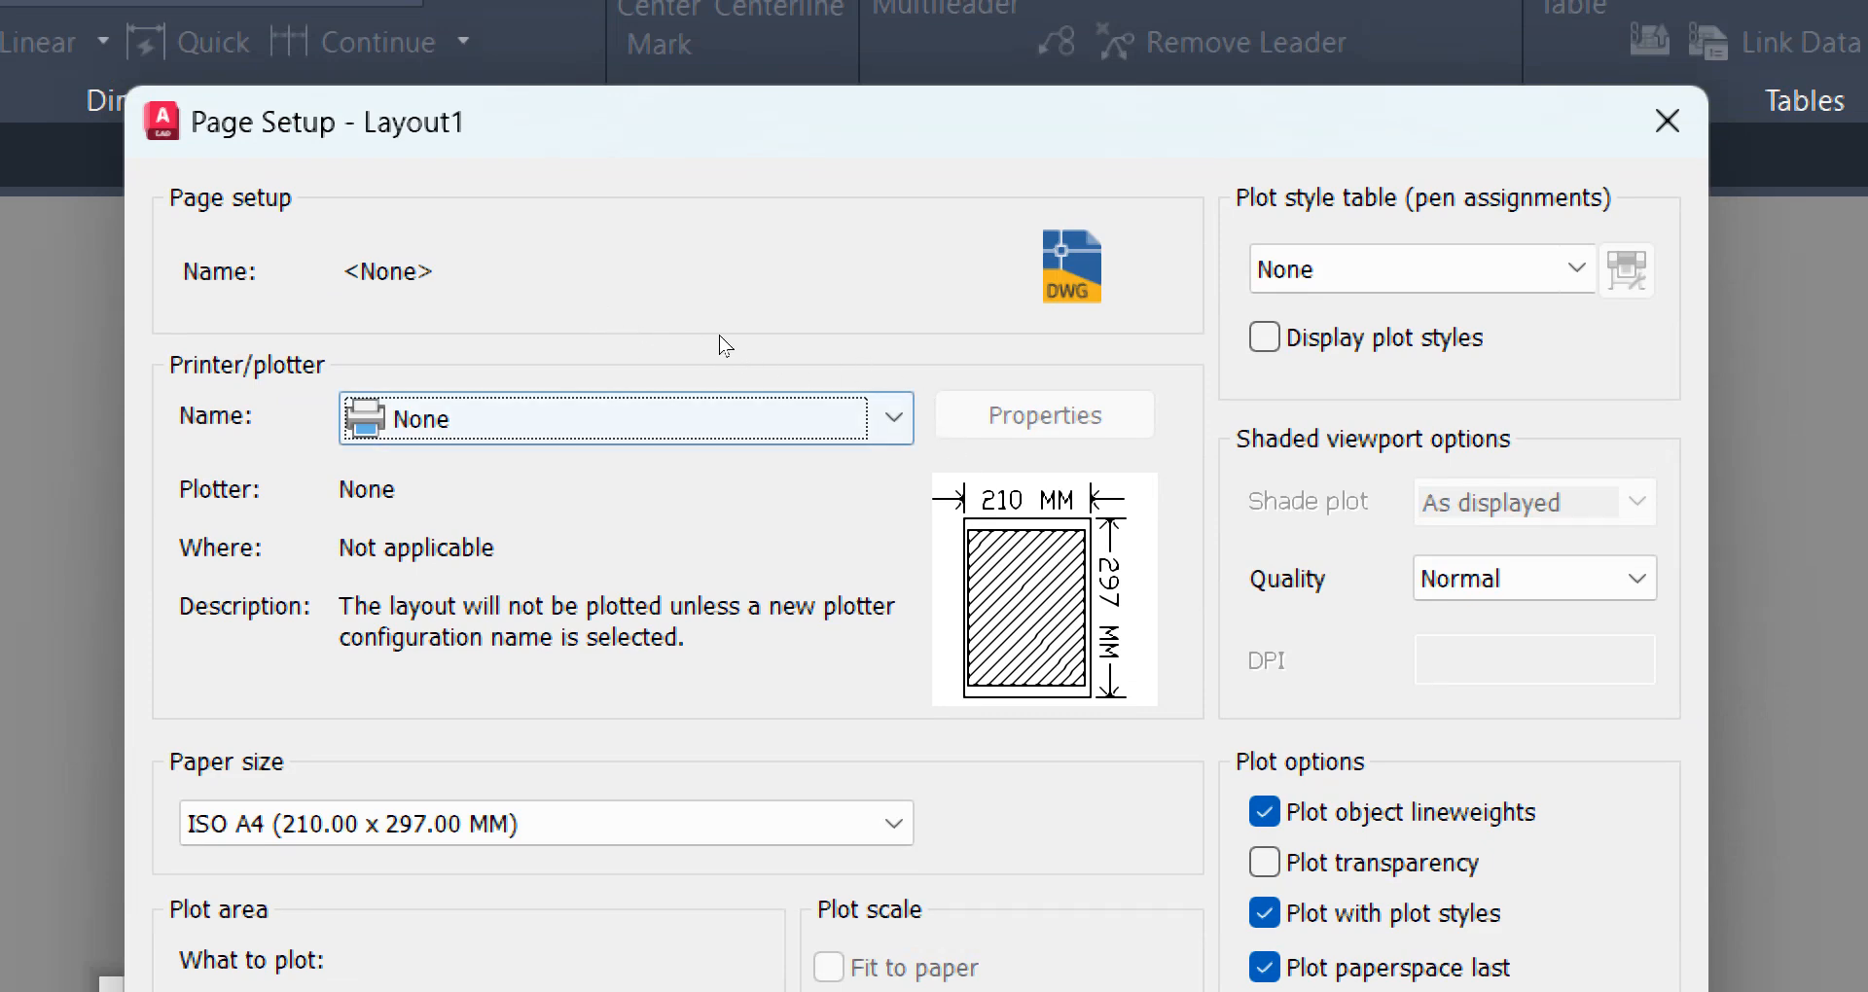
click(895, 417)
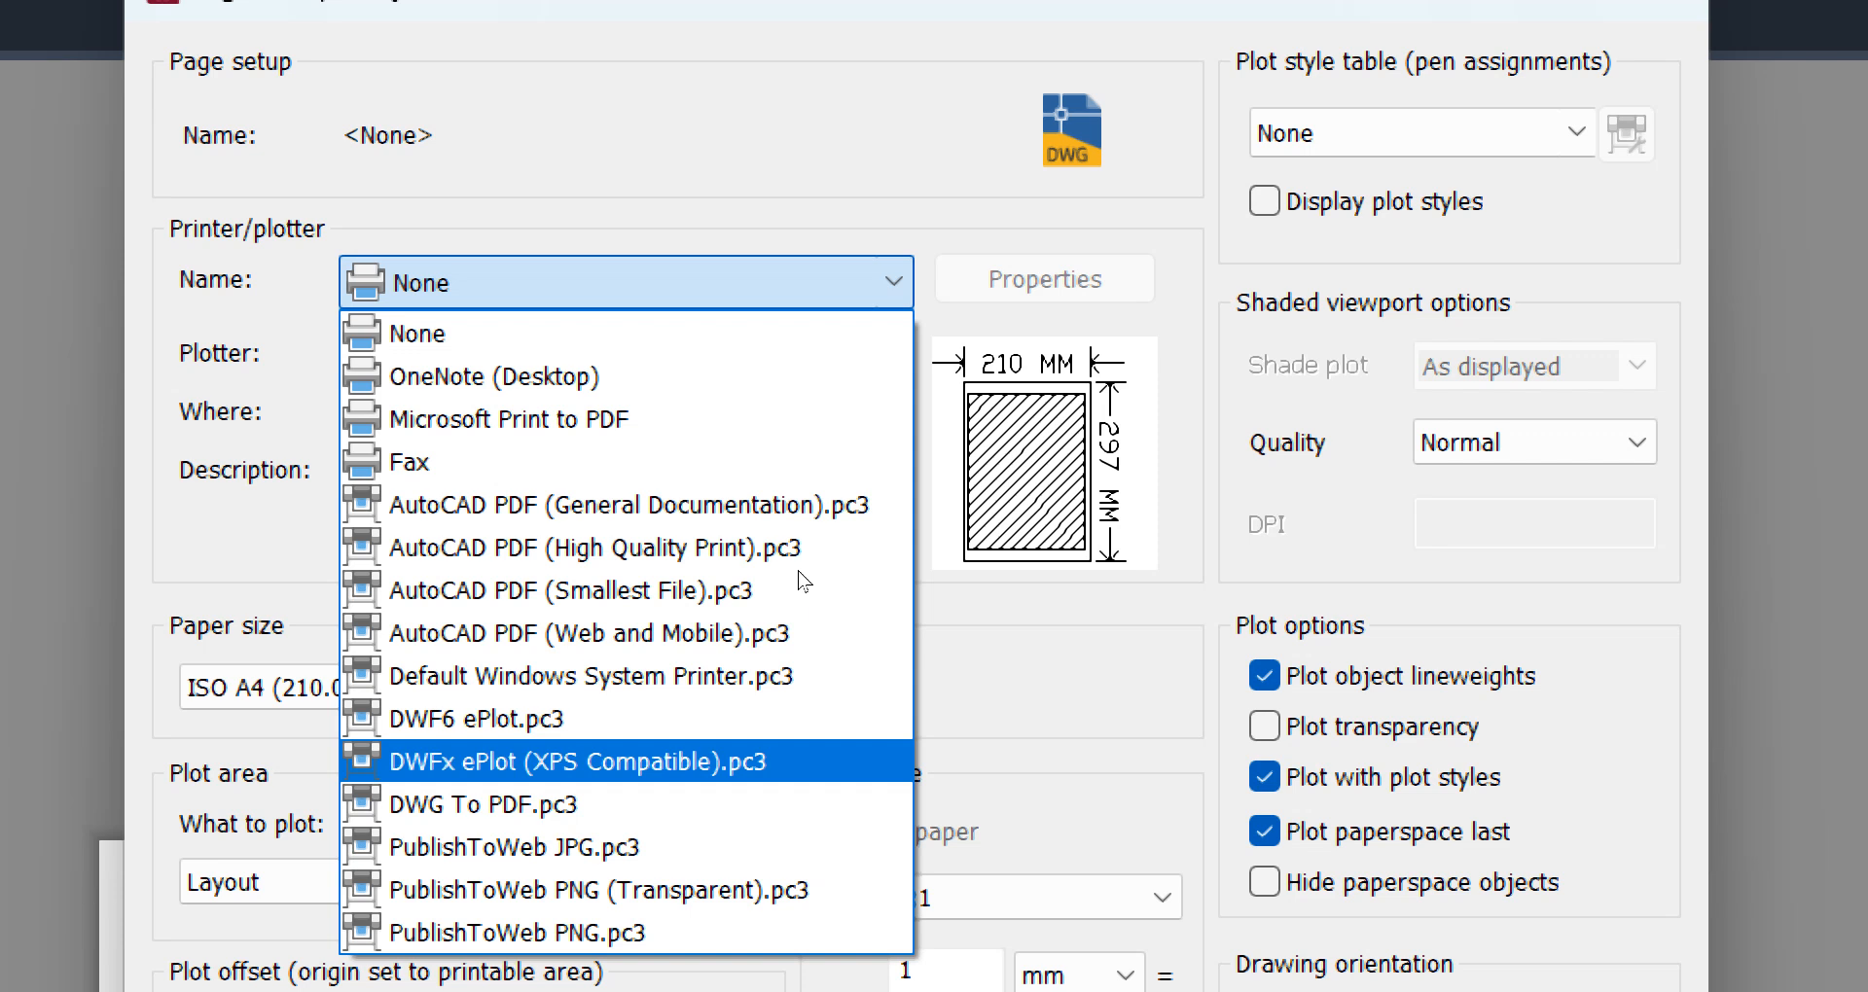
key(Down)
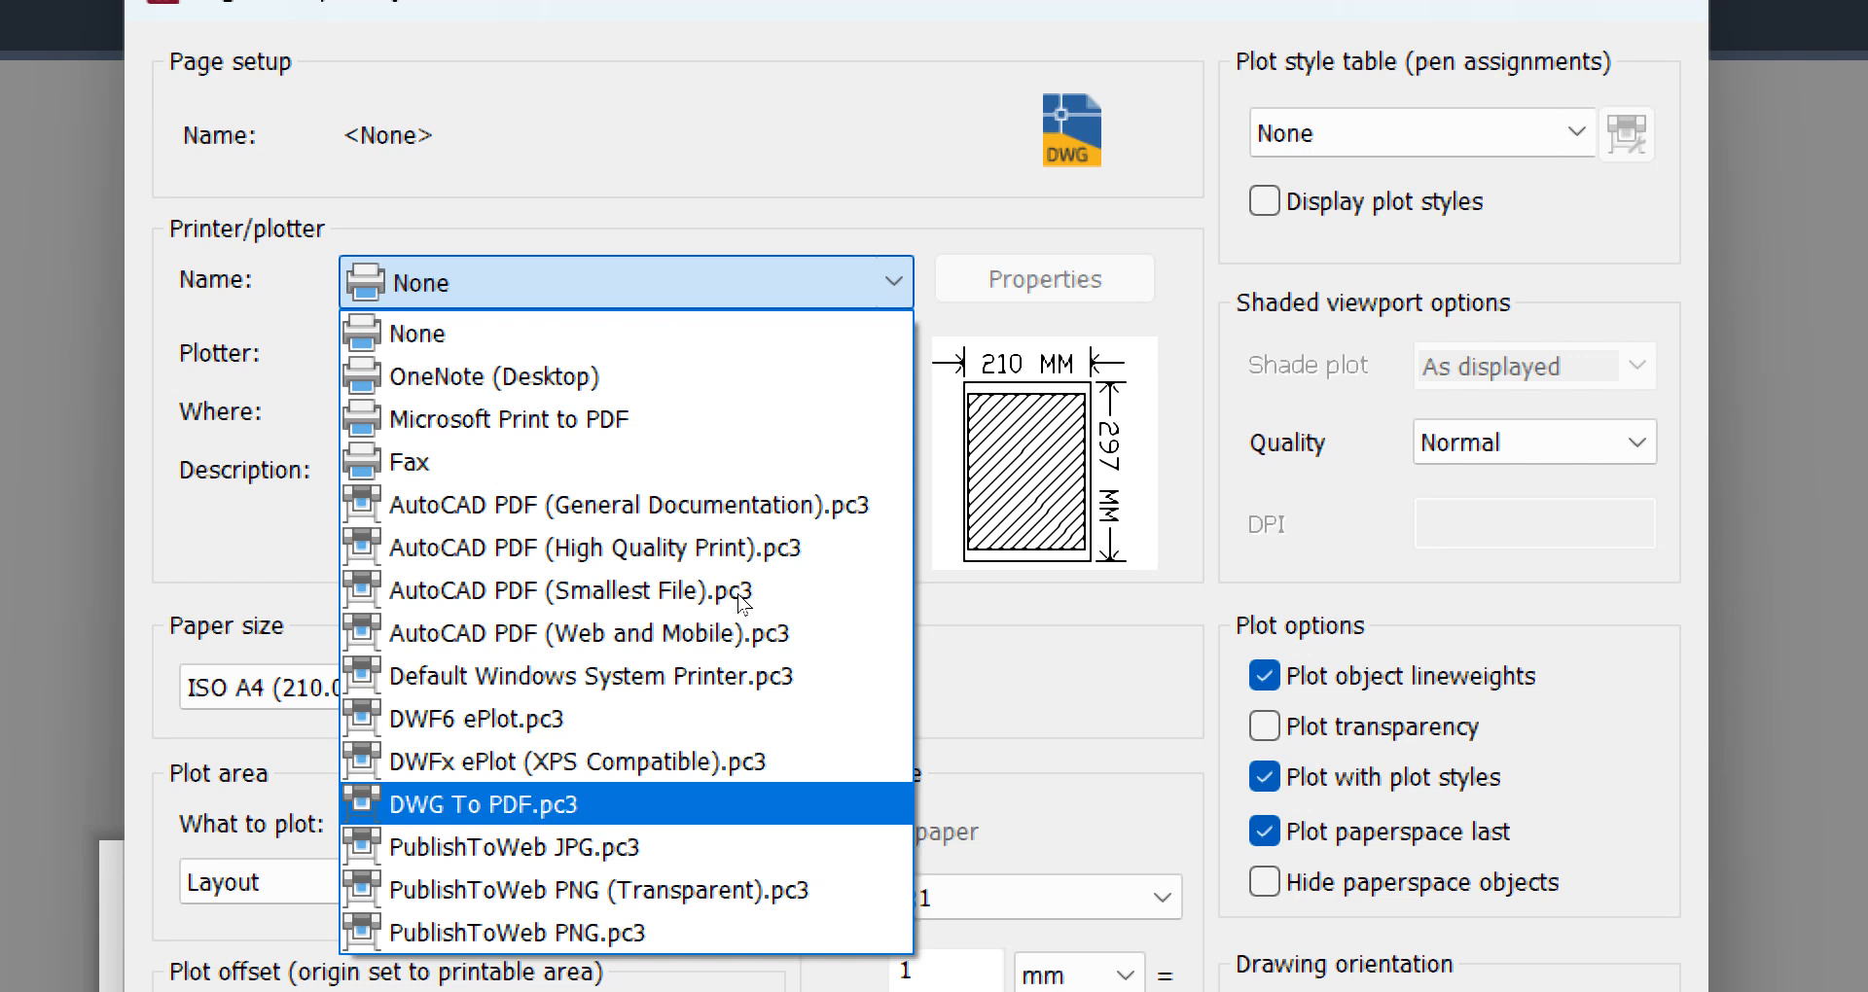
key(Return)
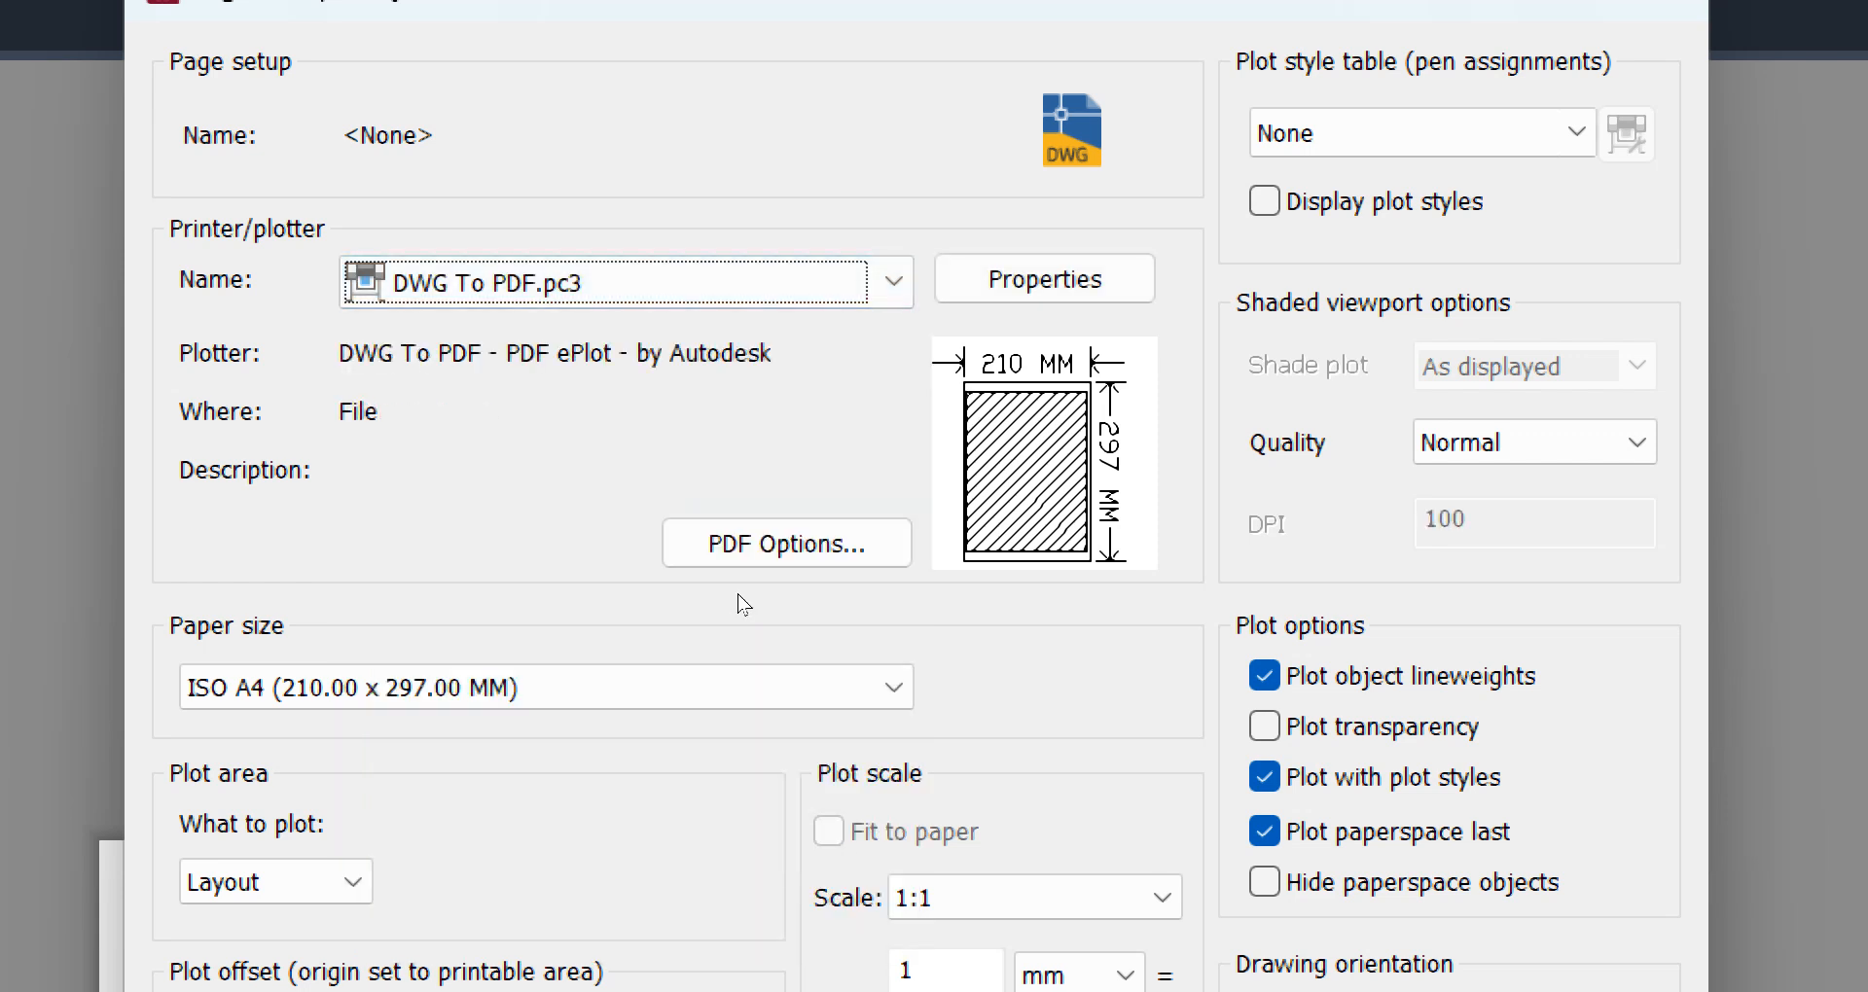
Set the Layout1 paper size to ISO full bleed A3 (297.00 x 420.00 MM)
mouse_move(968, 454)
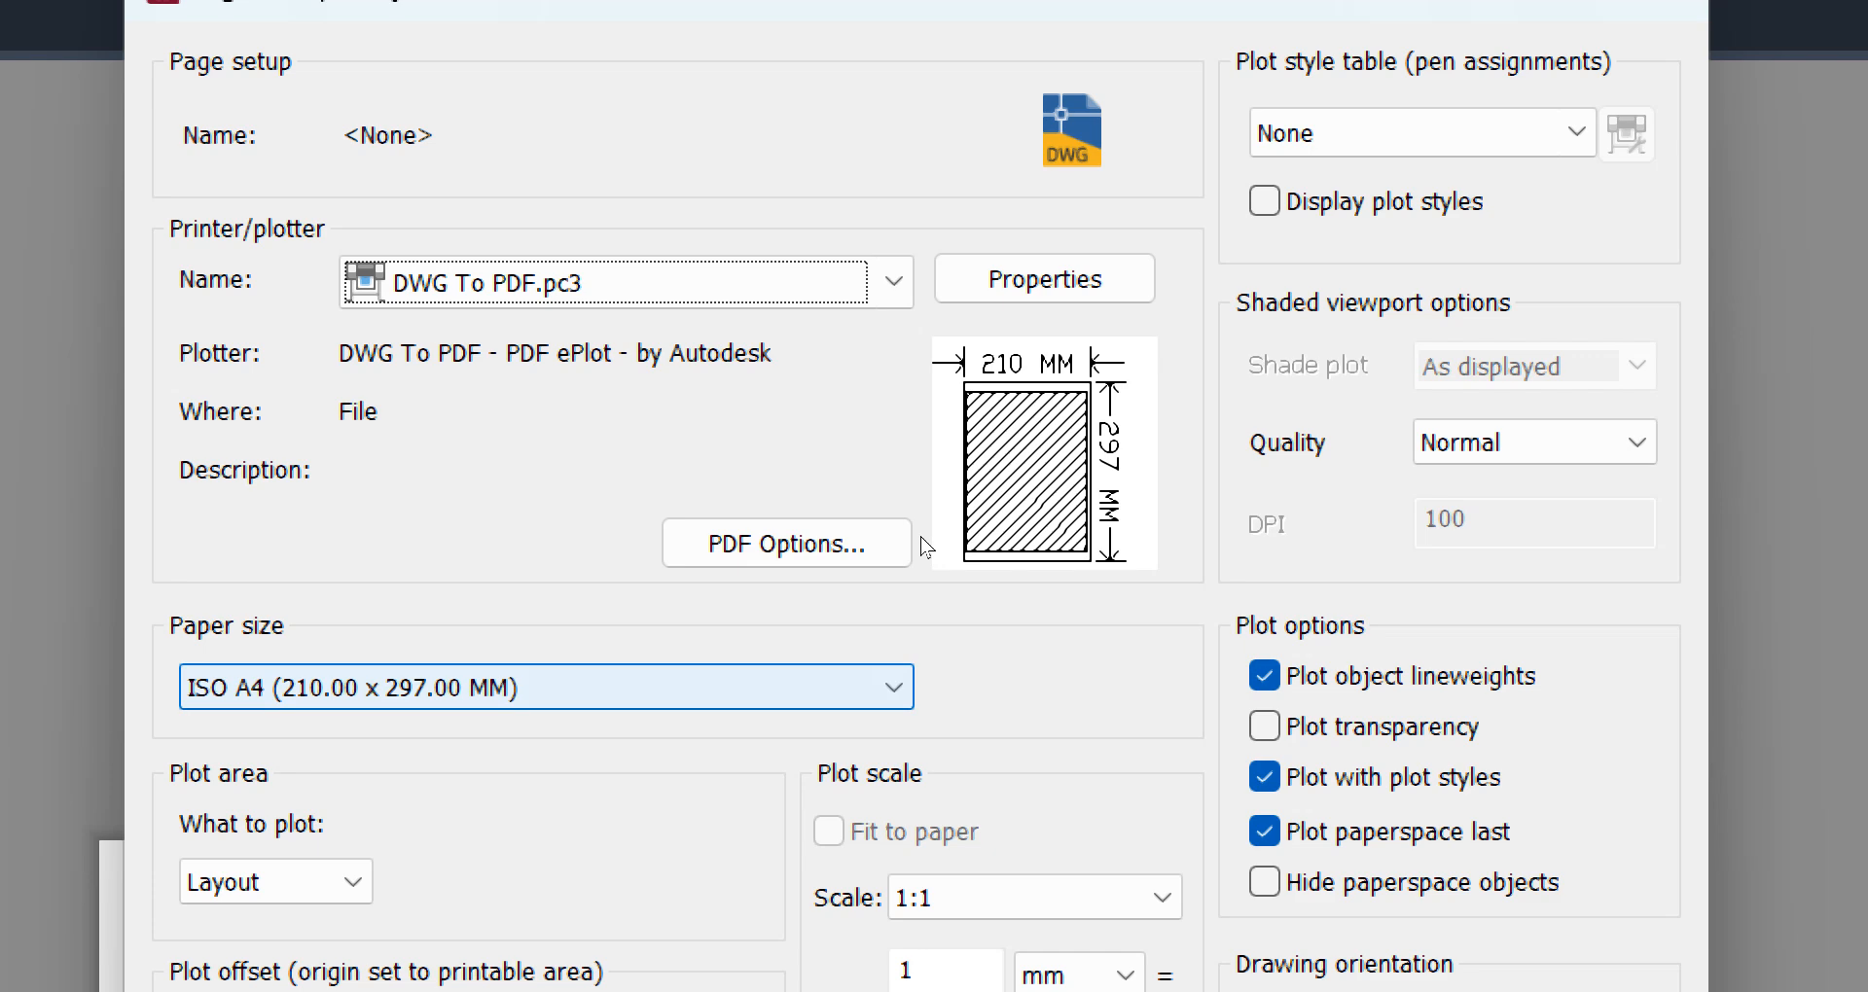
click(893, 688)
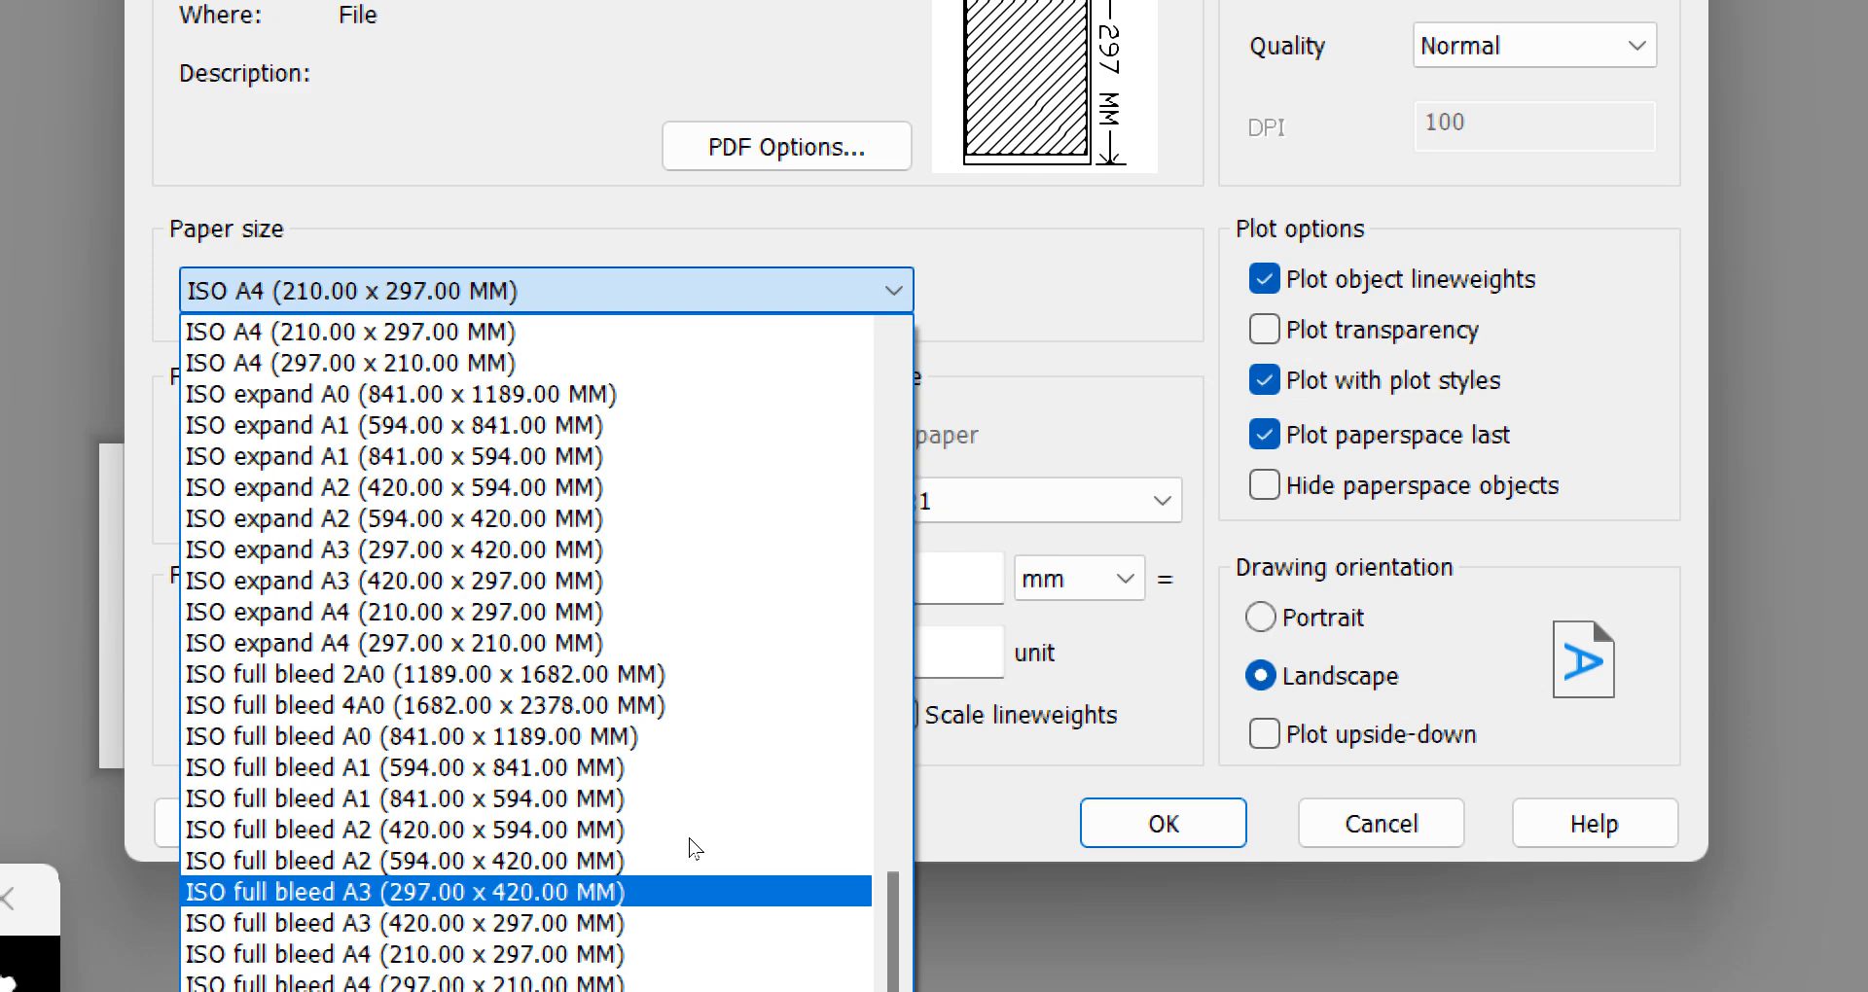
key(Return)
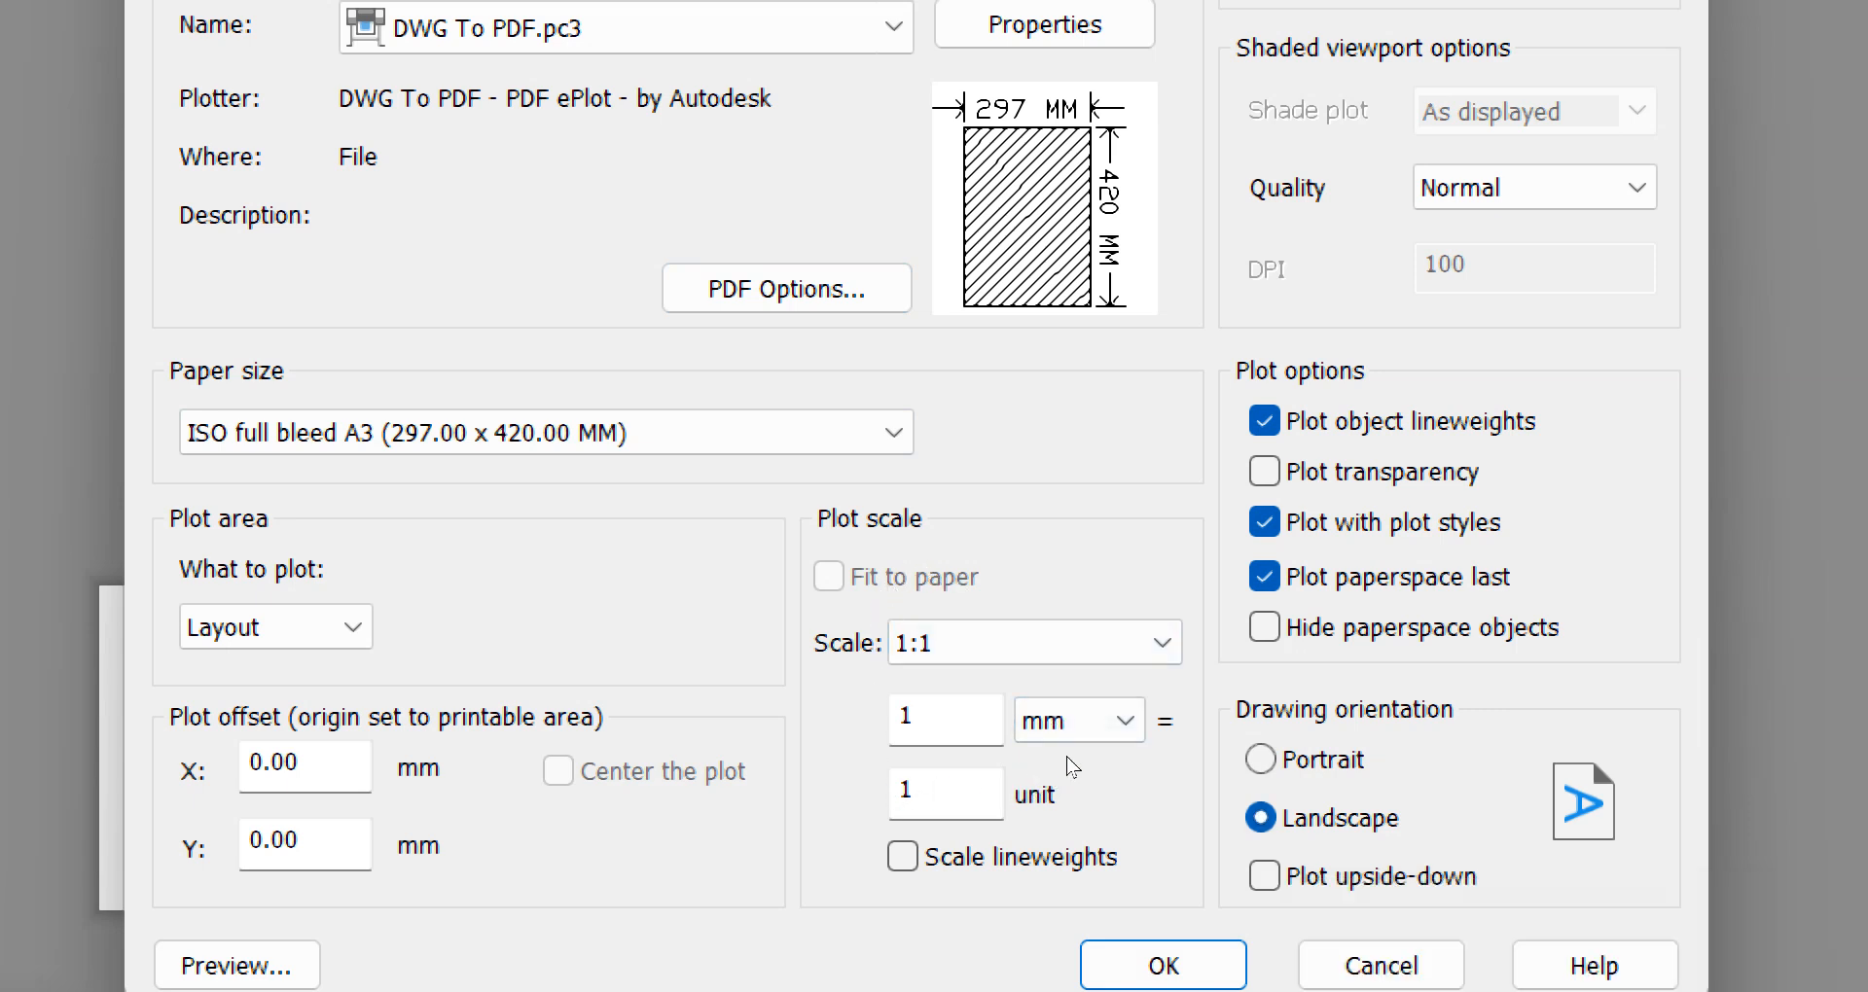
Enter the plot scale for Layout1 as 1 mm = 1 unit
click(1033, 681)
click(1033, 679)
double_click(919, 686)
key(Tab)
text(1)
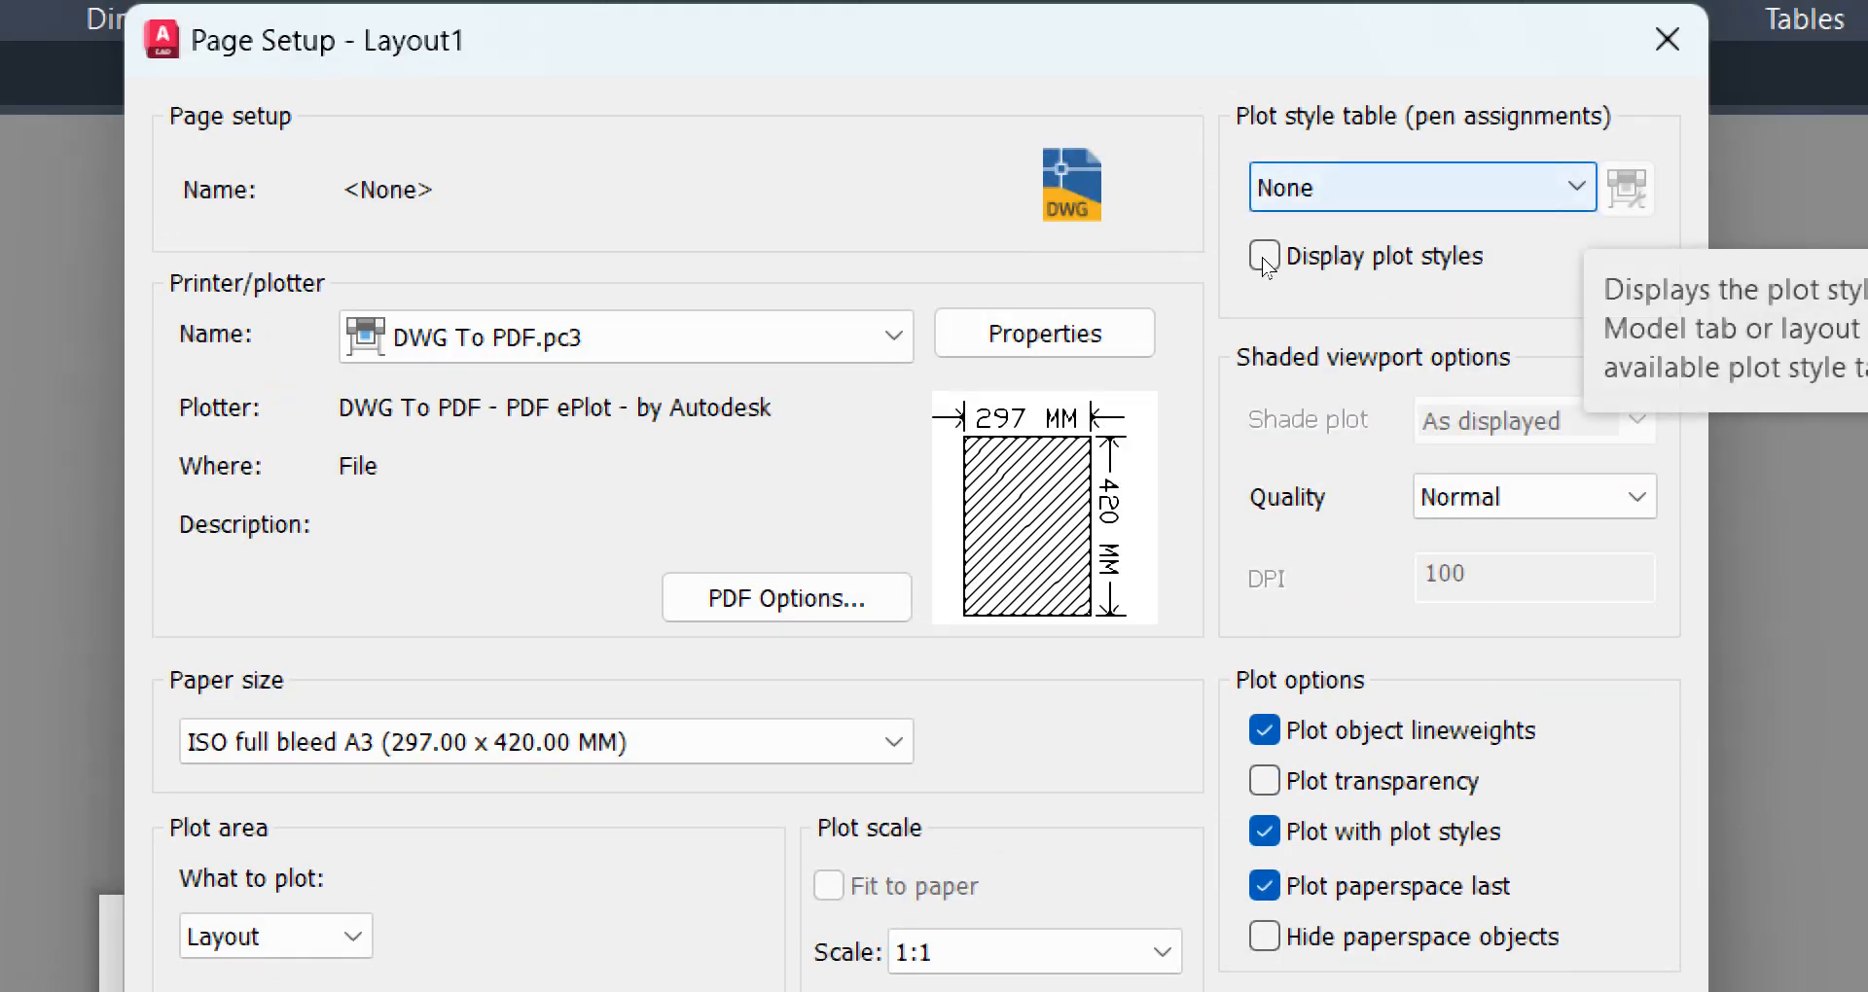
Assign the monochrome.ctb plot style table to the Layout1 page setup
key(alt+Down)
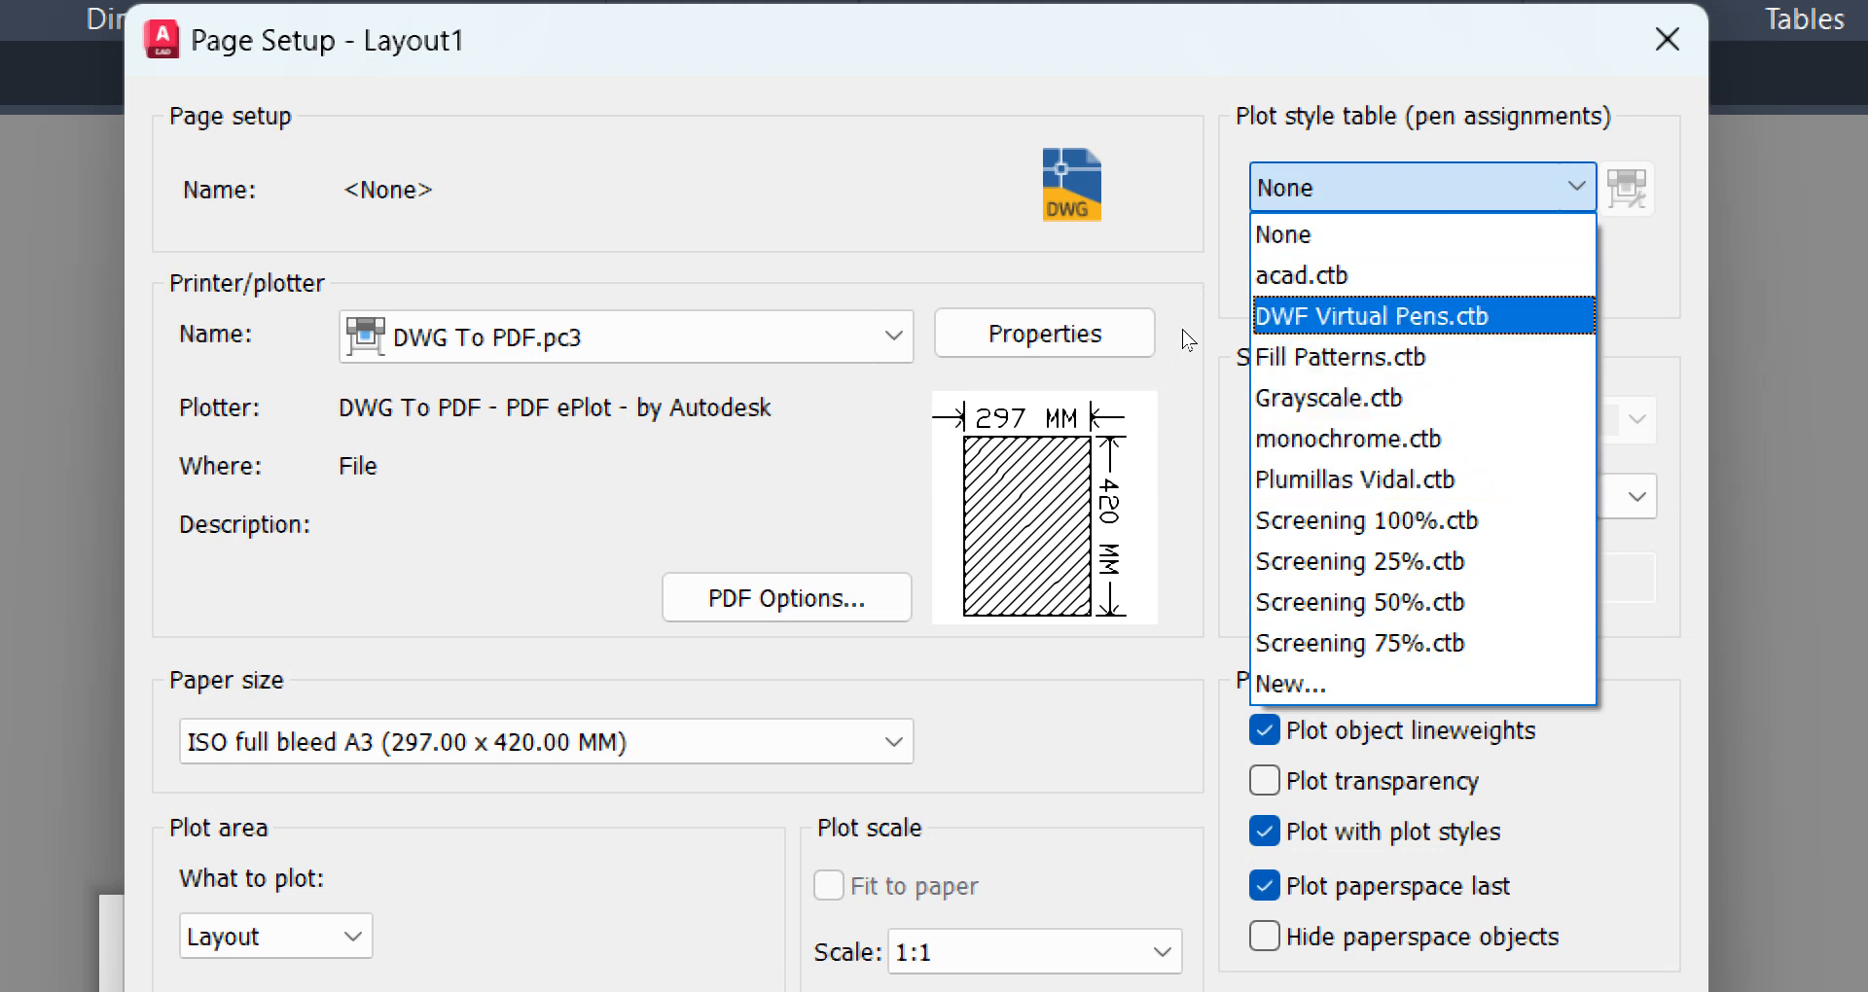
key(Down)
key(Up)
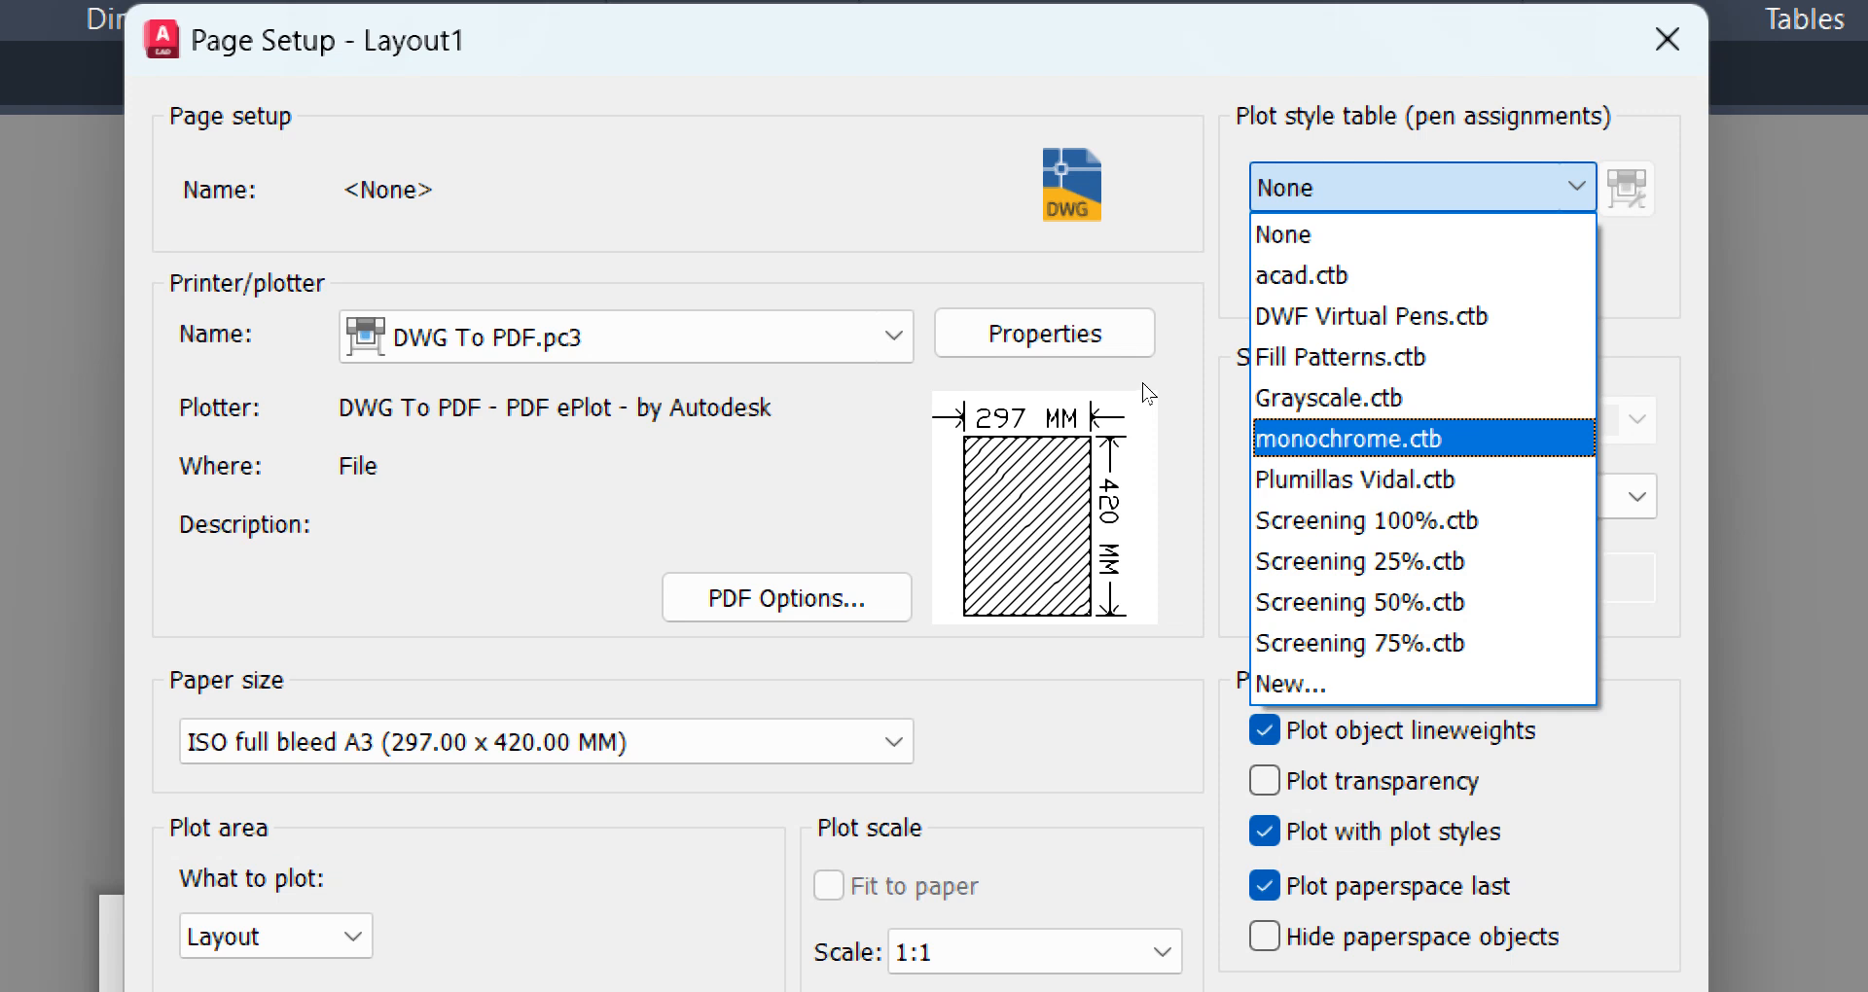
key(Return)
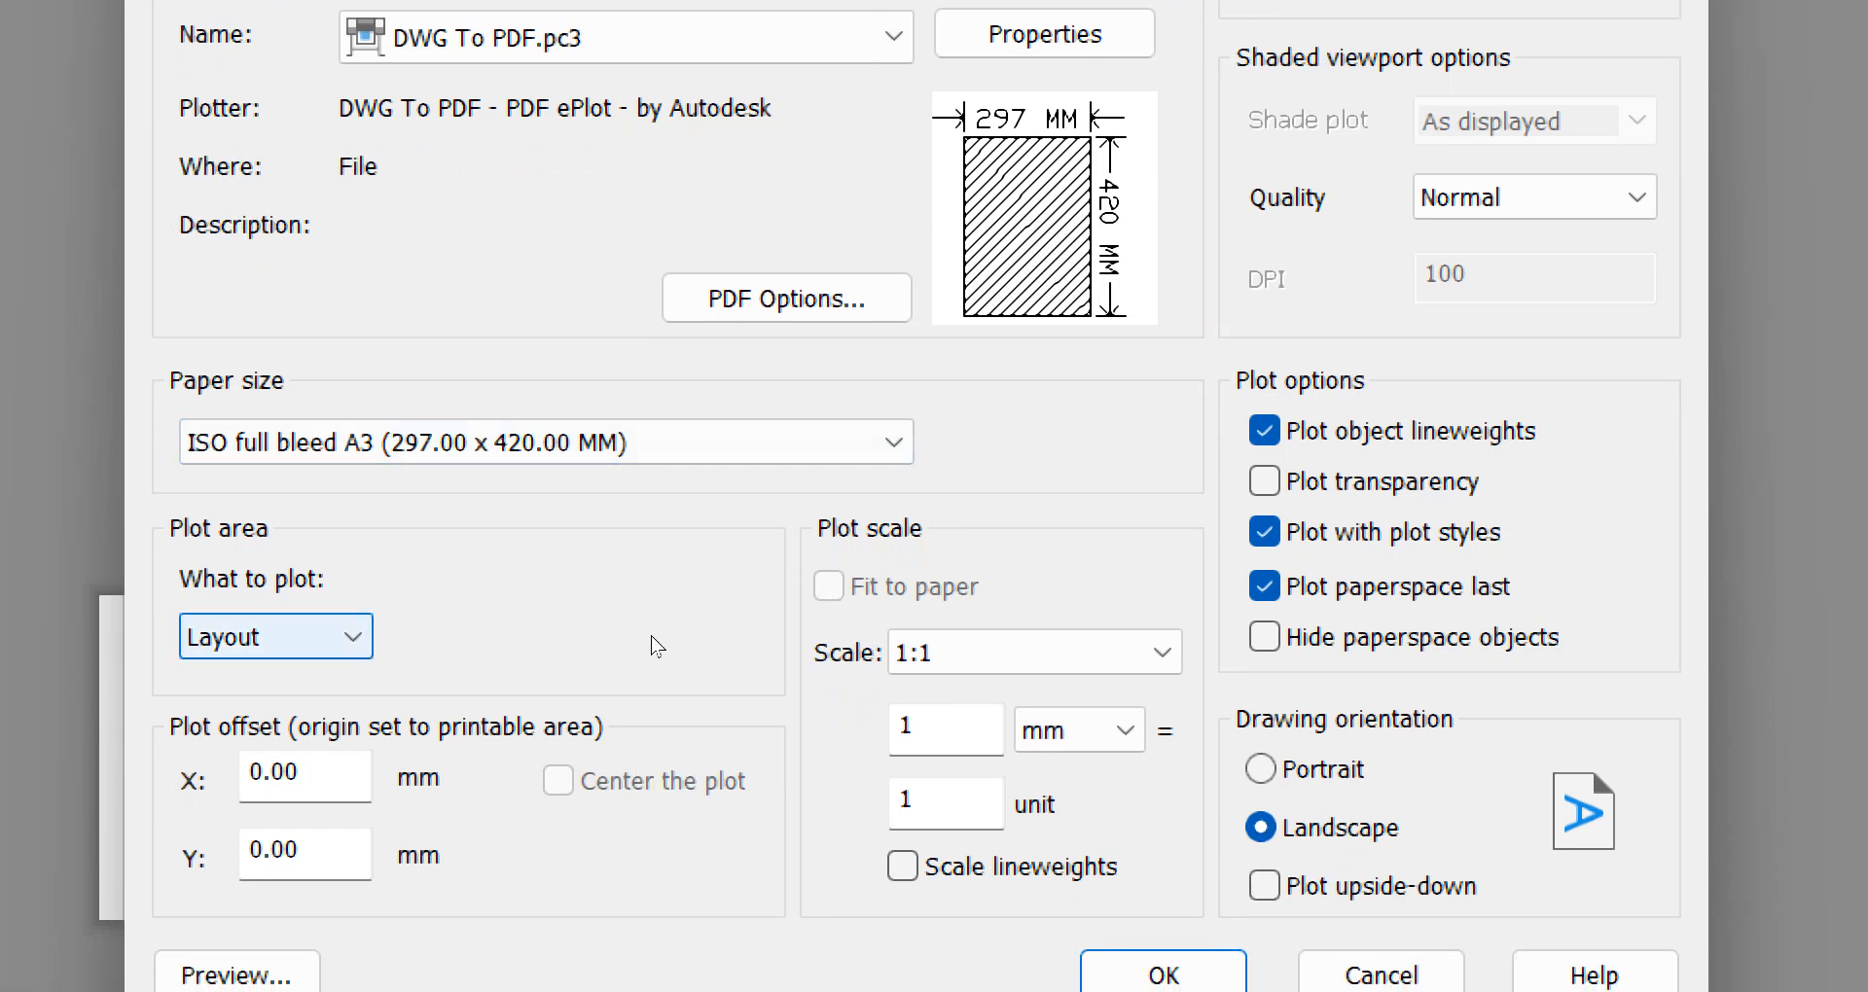
Set the plot area to a window spanning opposite corners of the A3 format's outer frame, and center the plot
key(alt+Down)
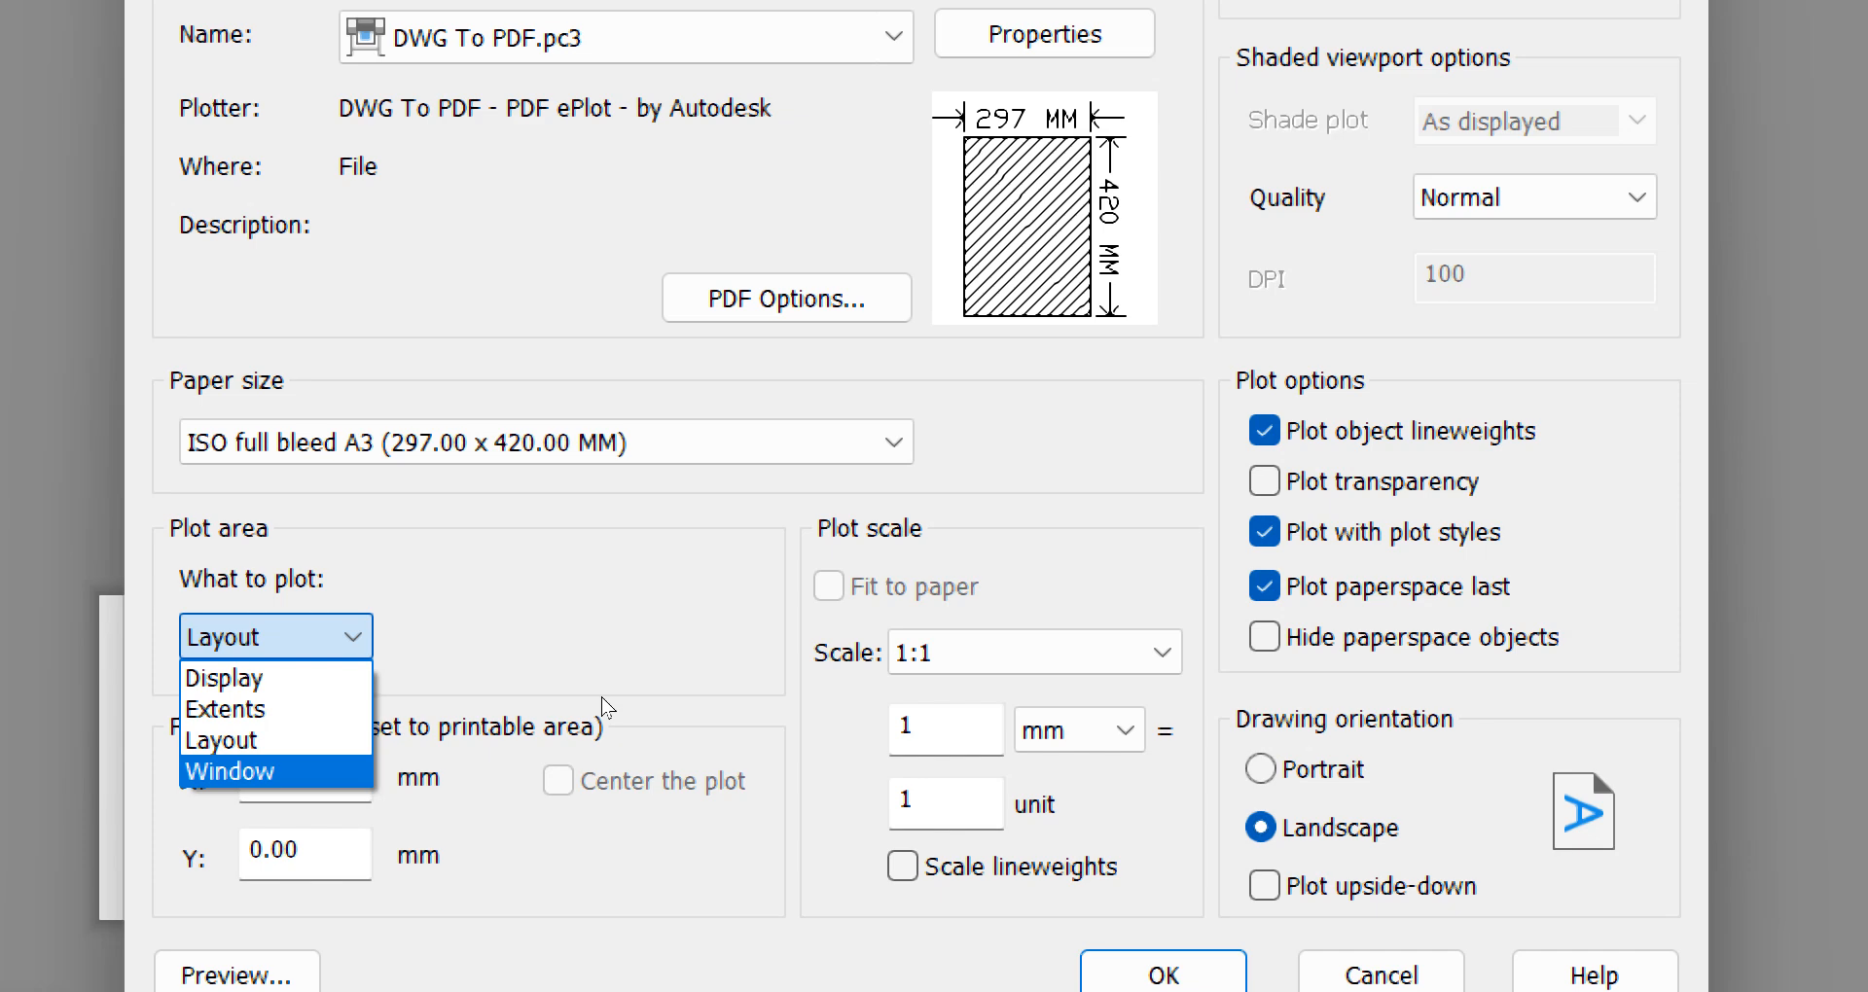
key(Return)
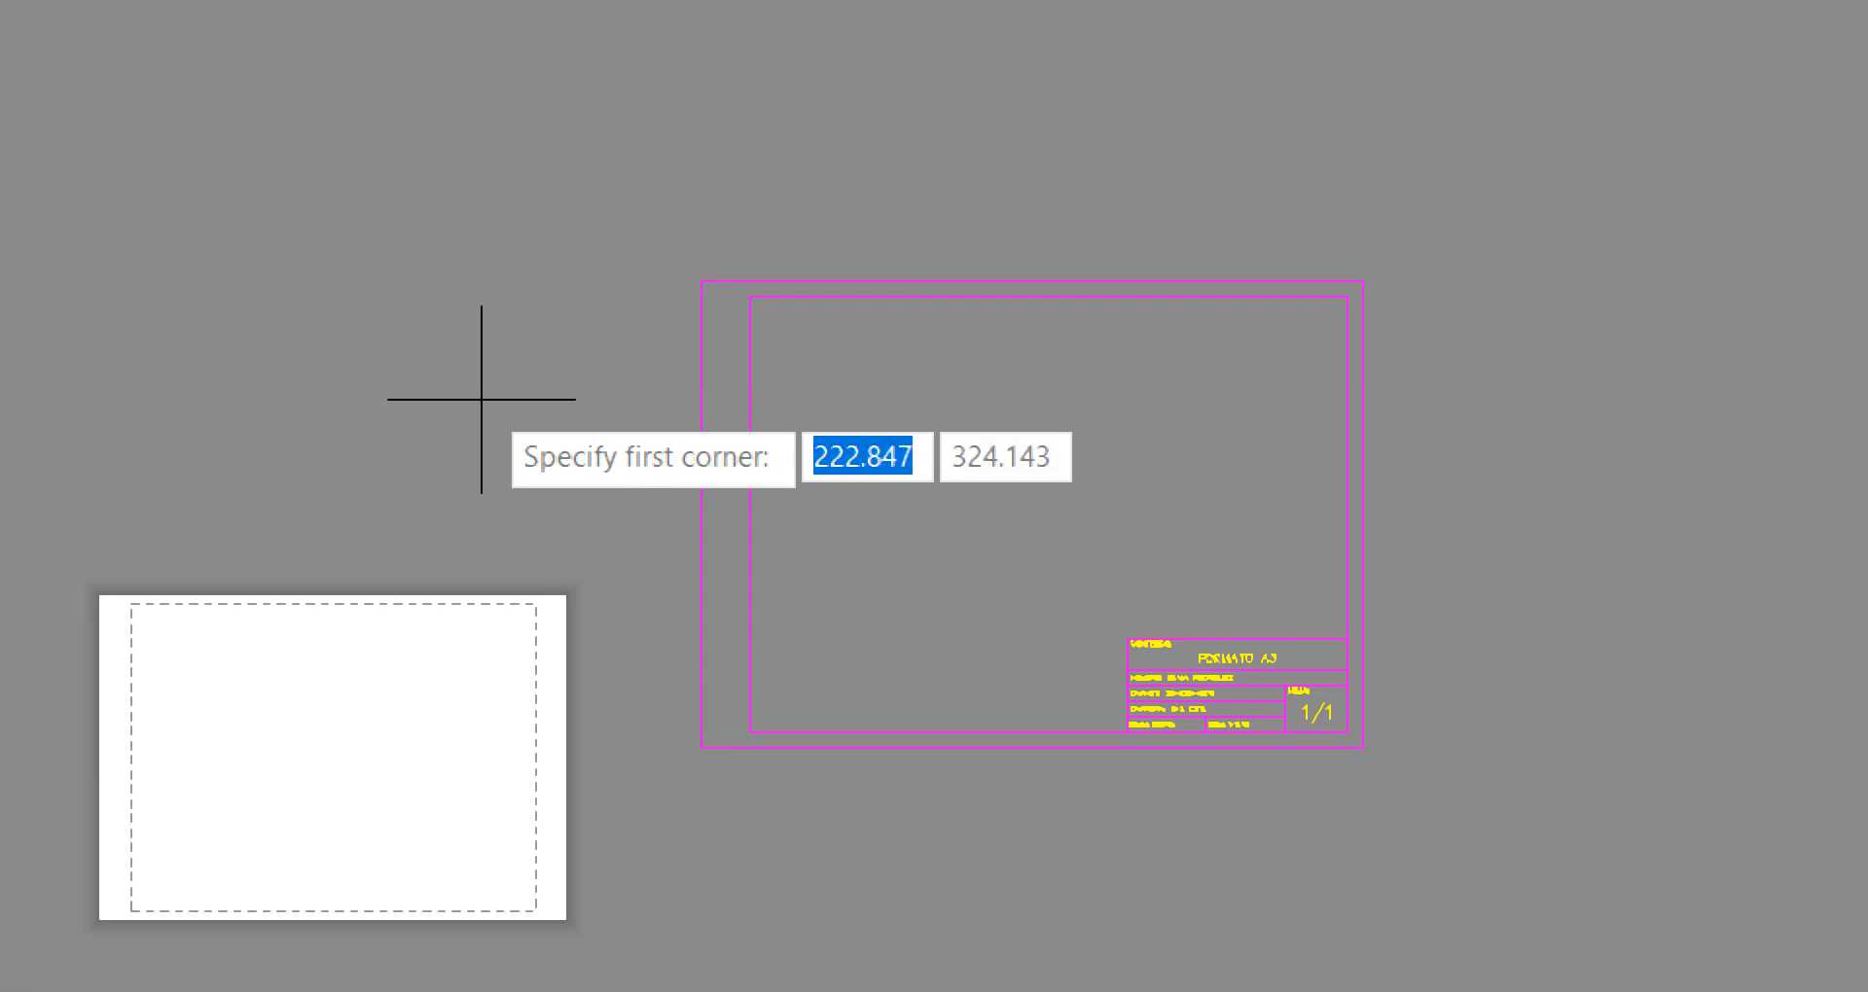
scroll(715, 235, up, 2)
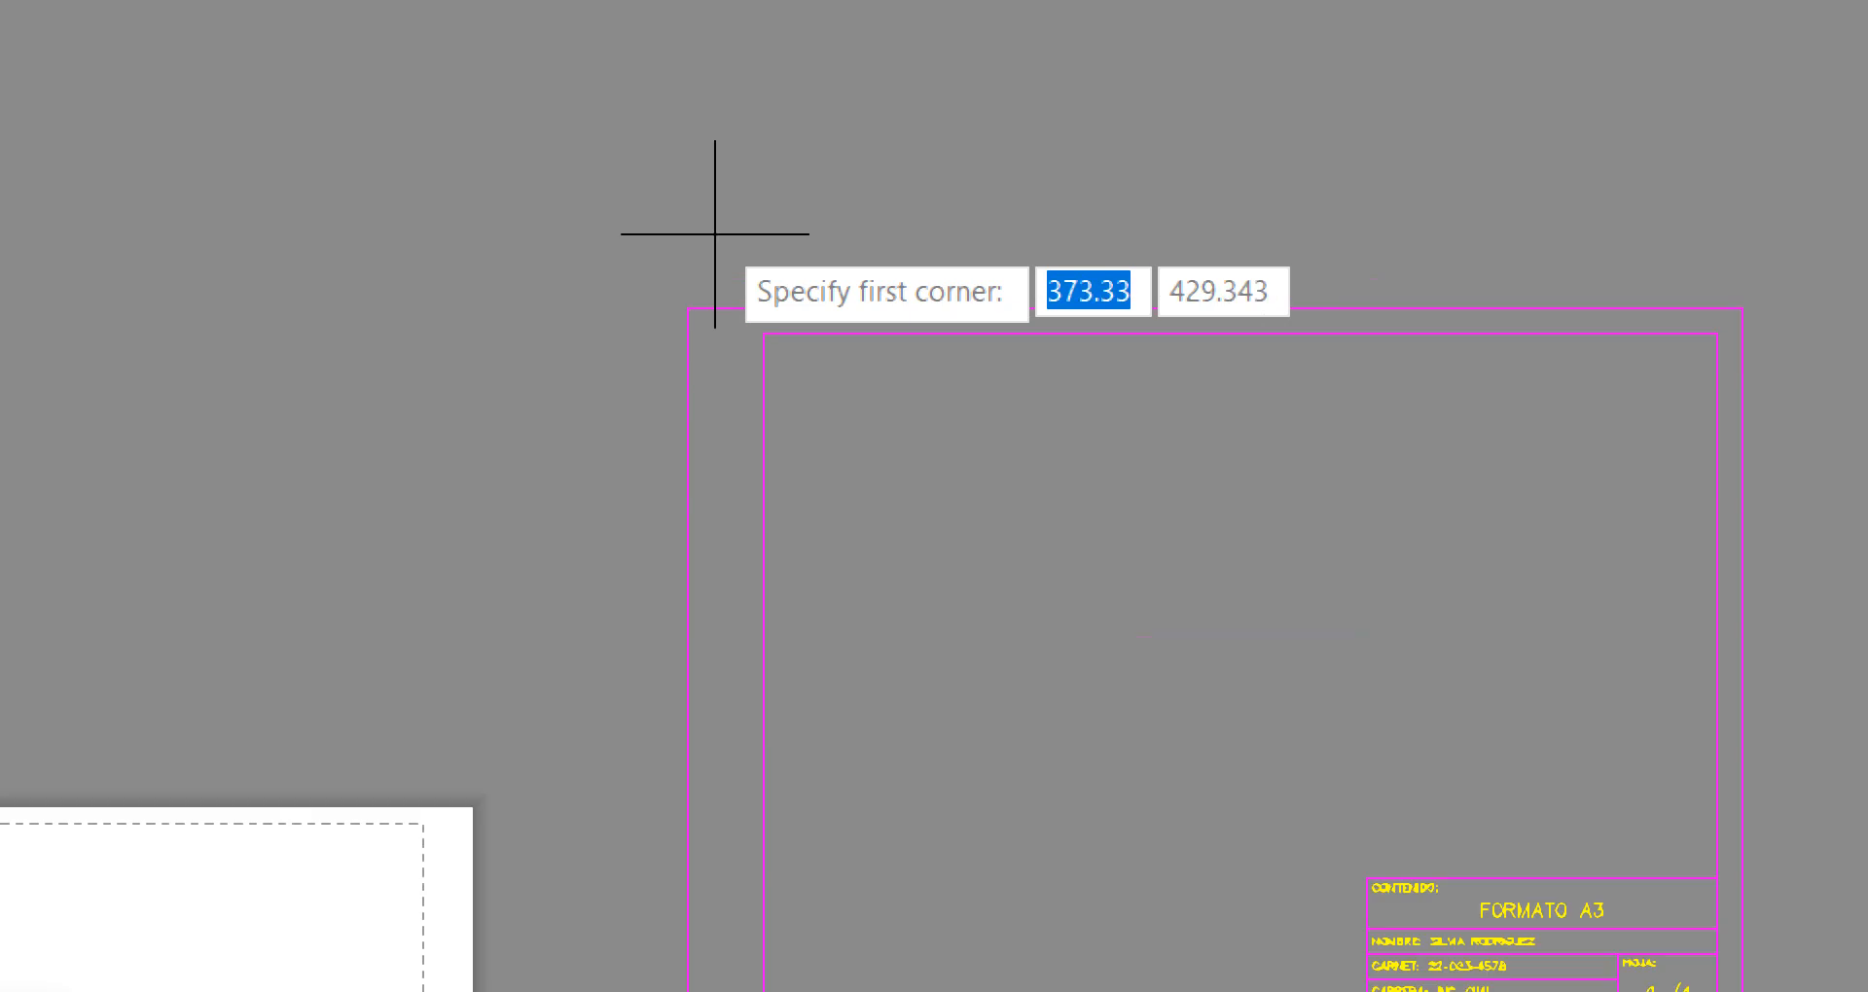
click(688, 308)
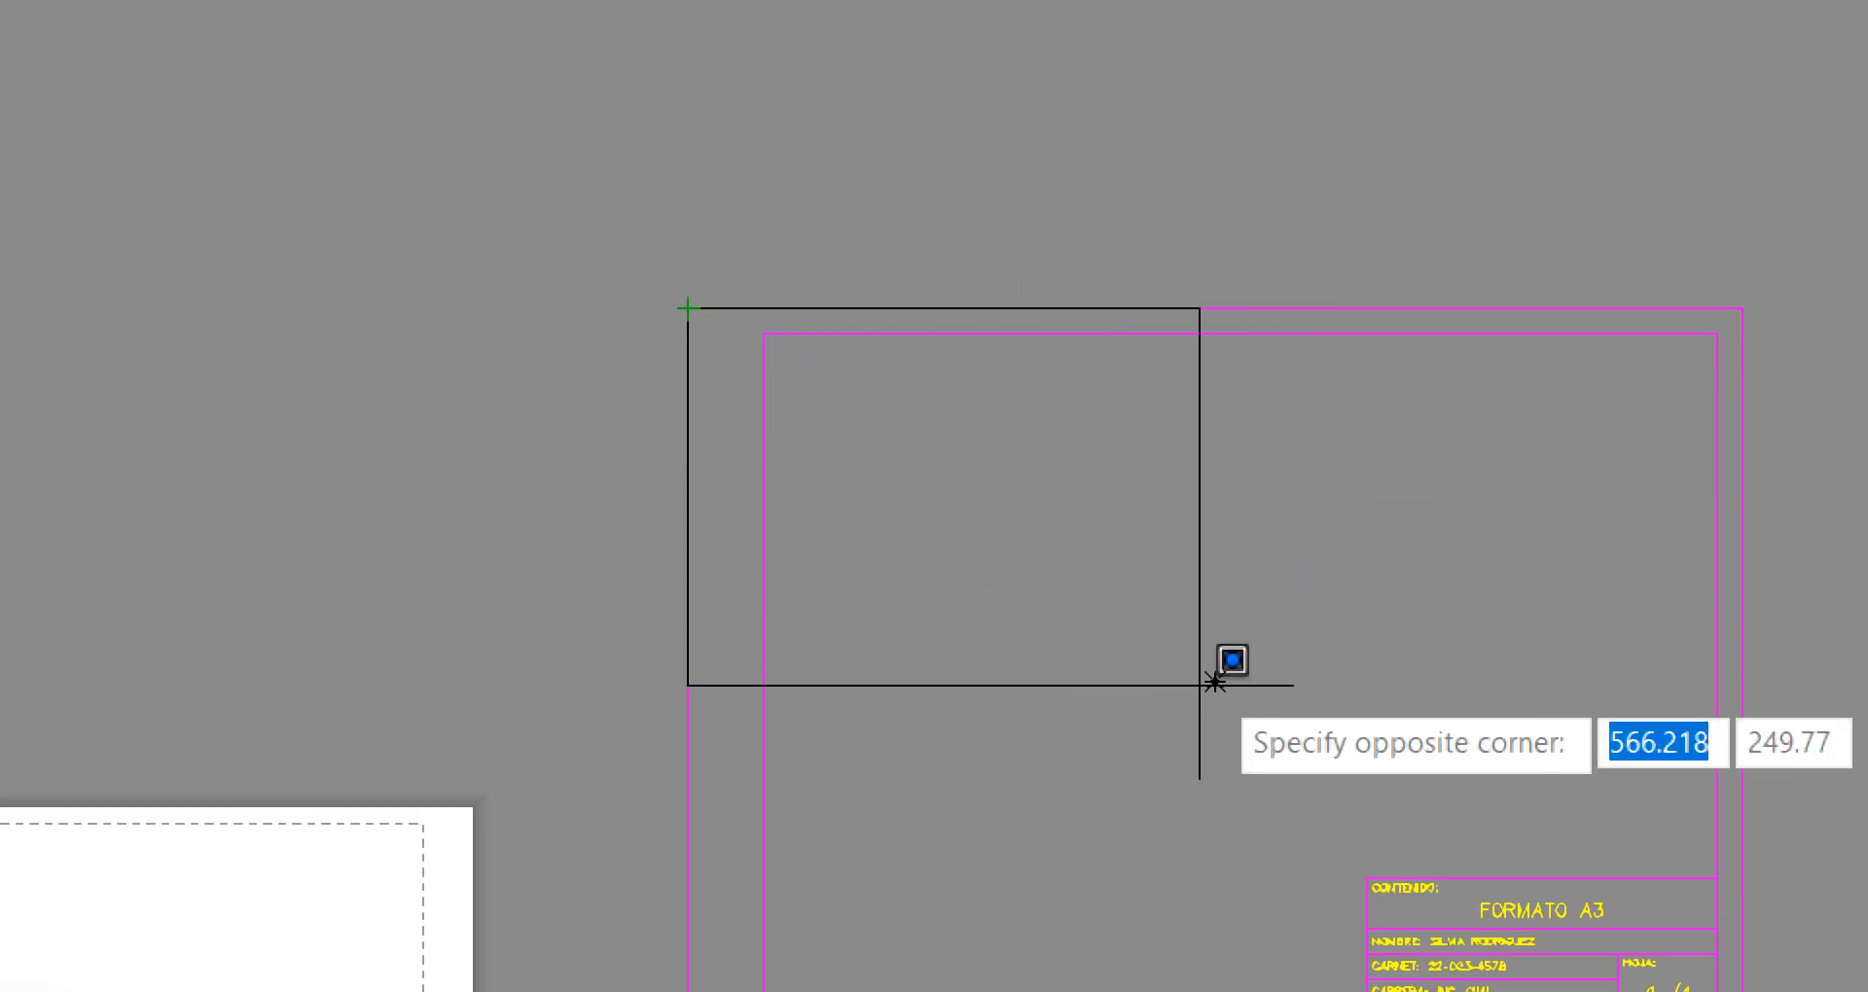
mouse_move(1456, 797)
middle_down()
mouse_move(1096, 482)
mouse_move(1100, 593)
middle_up()
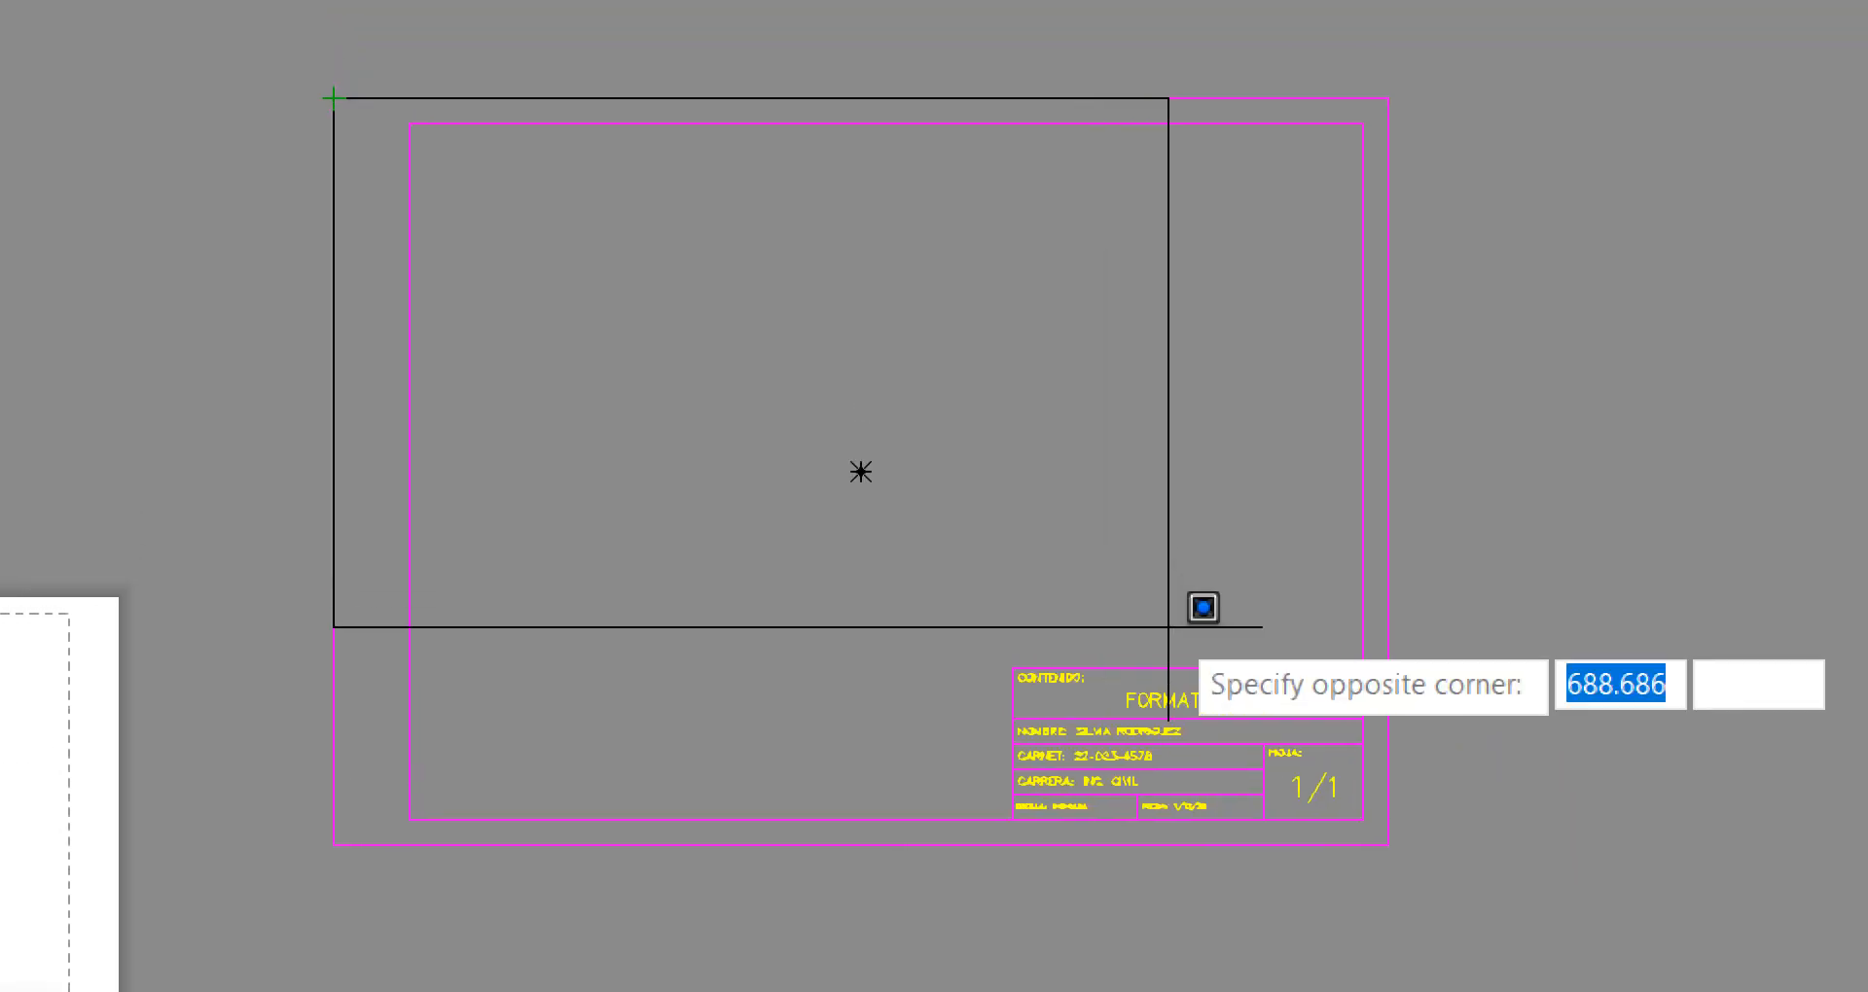
click(1388, 845)
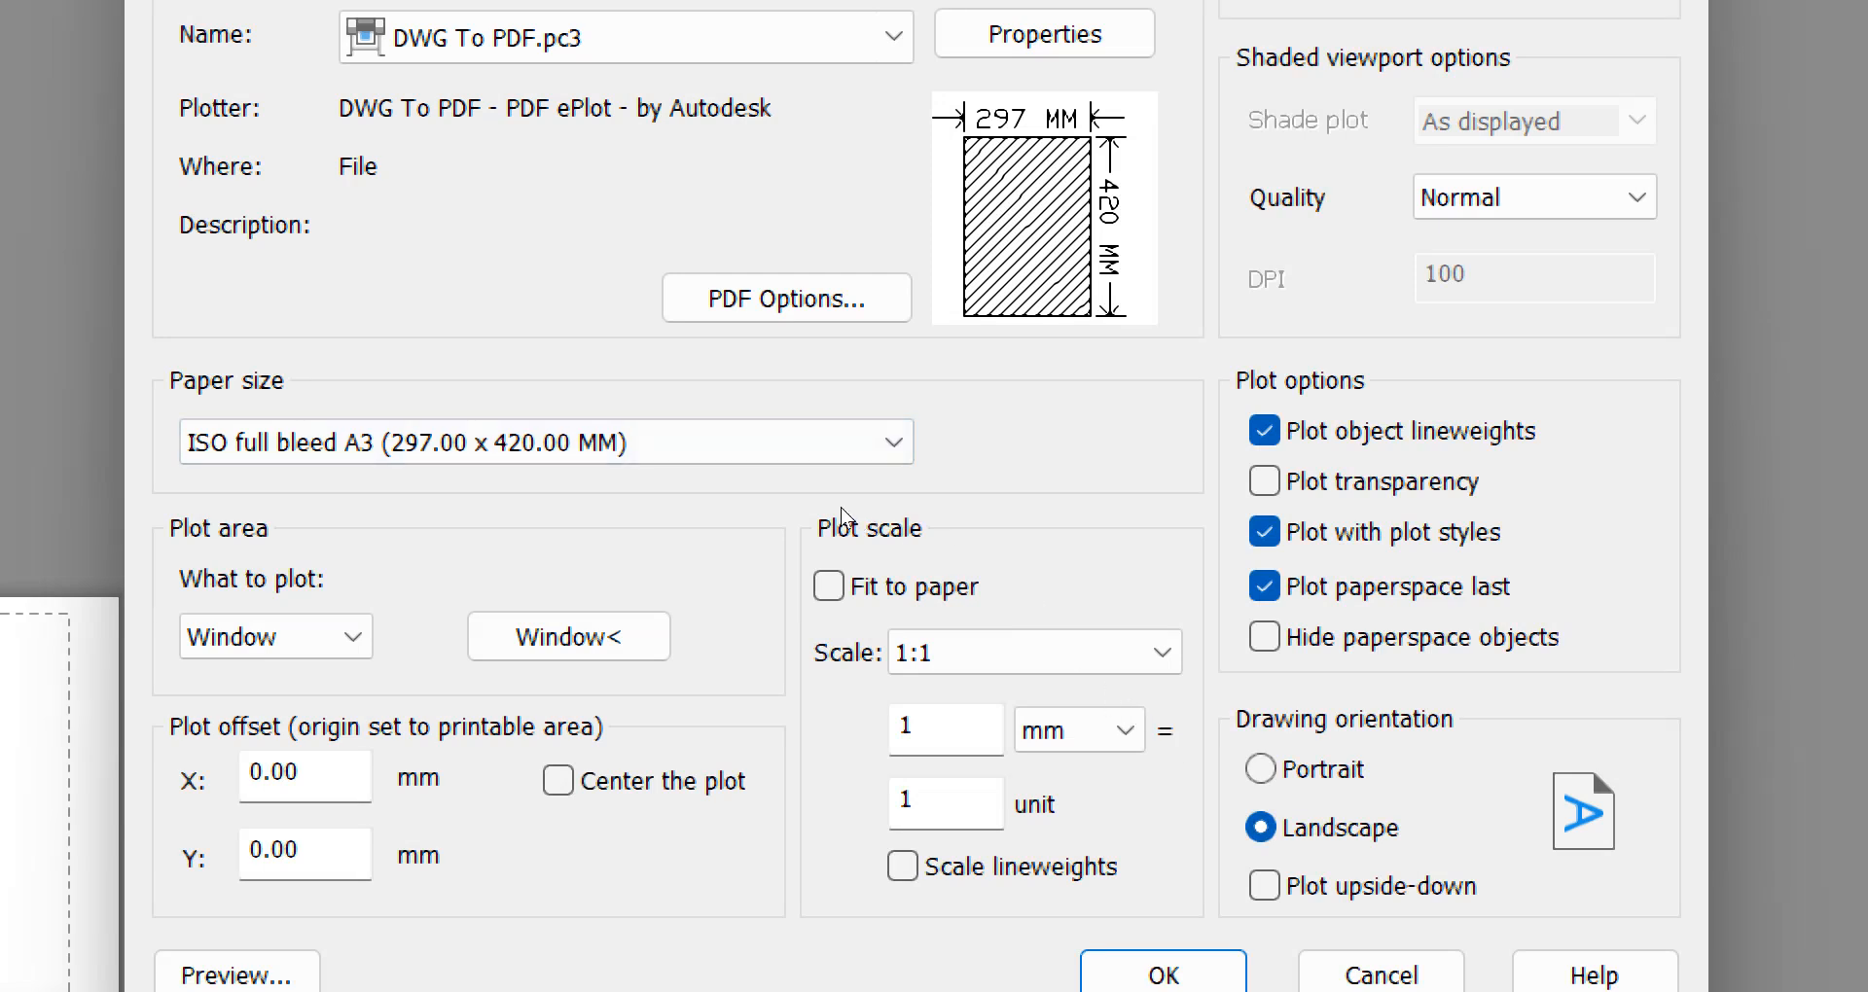
click(755, 703)
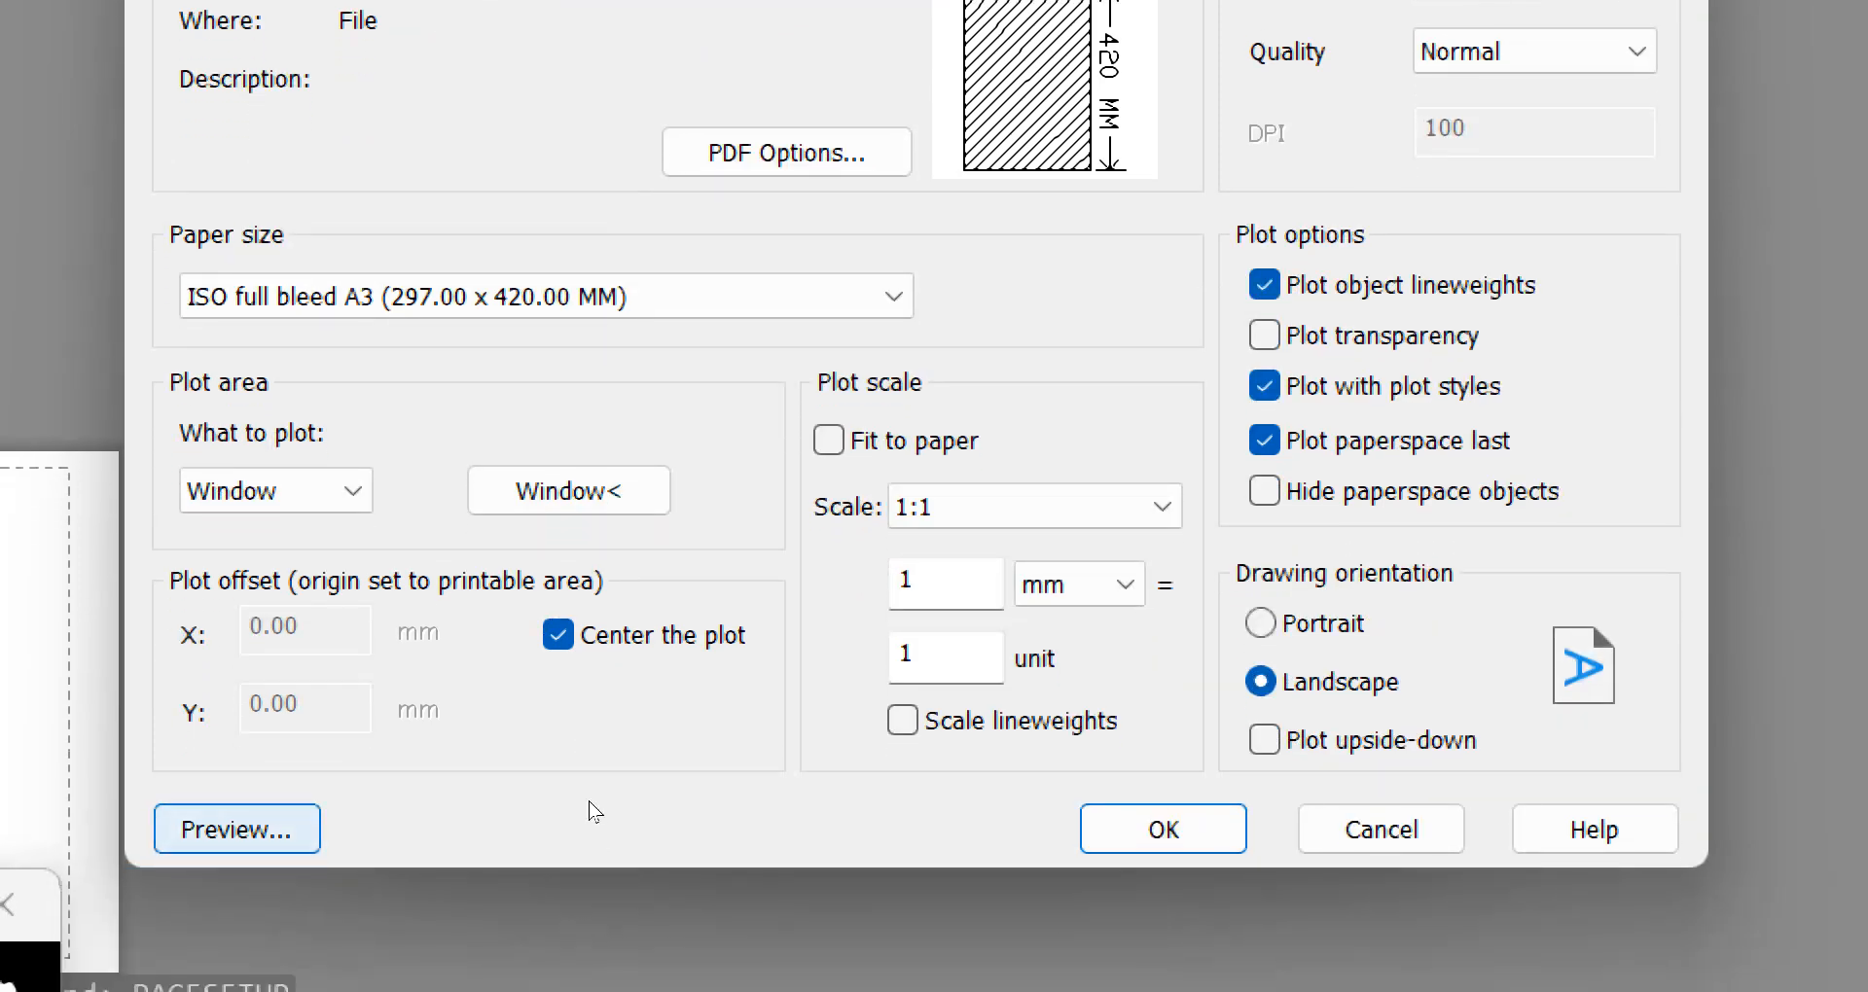
Preview the Layout1 plot, examine how the A3 frame and title block fit the sheet, and close the preview
click(236, 830)
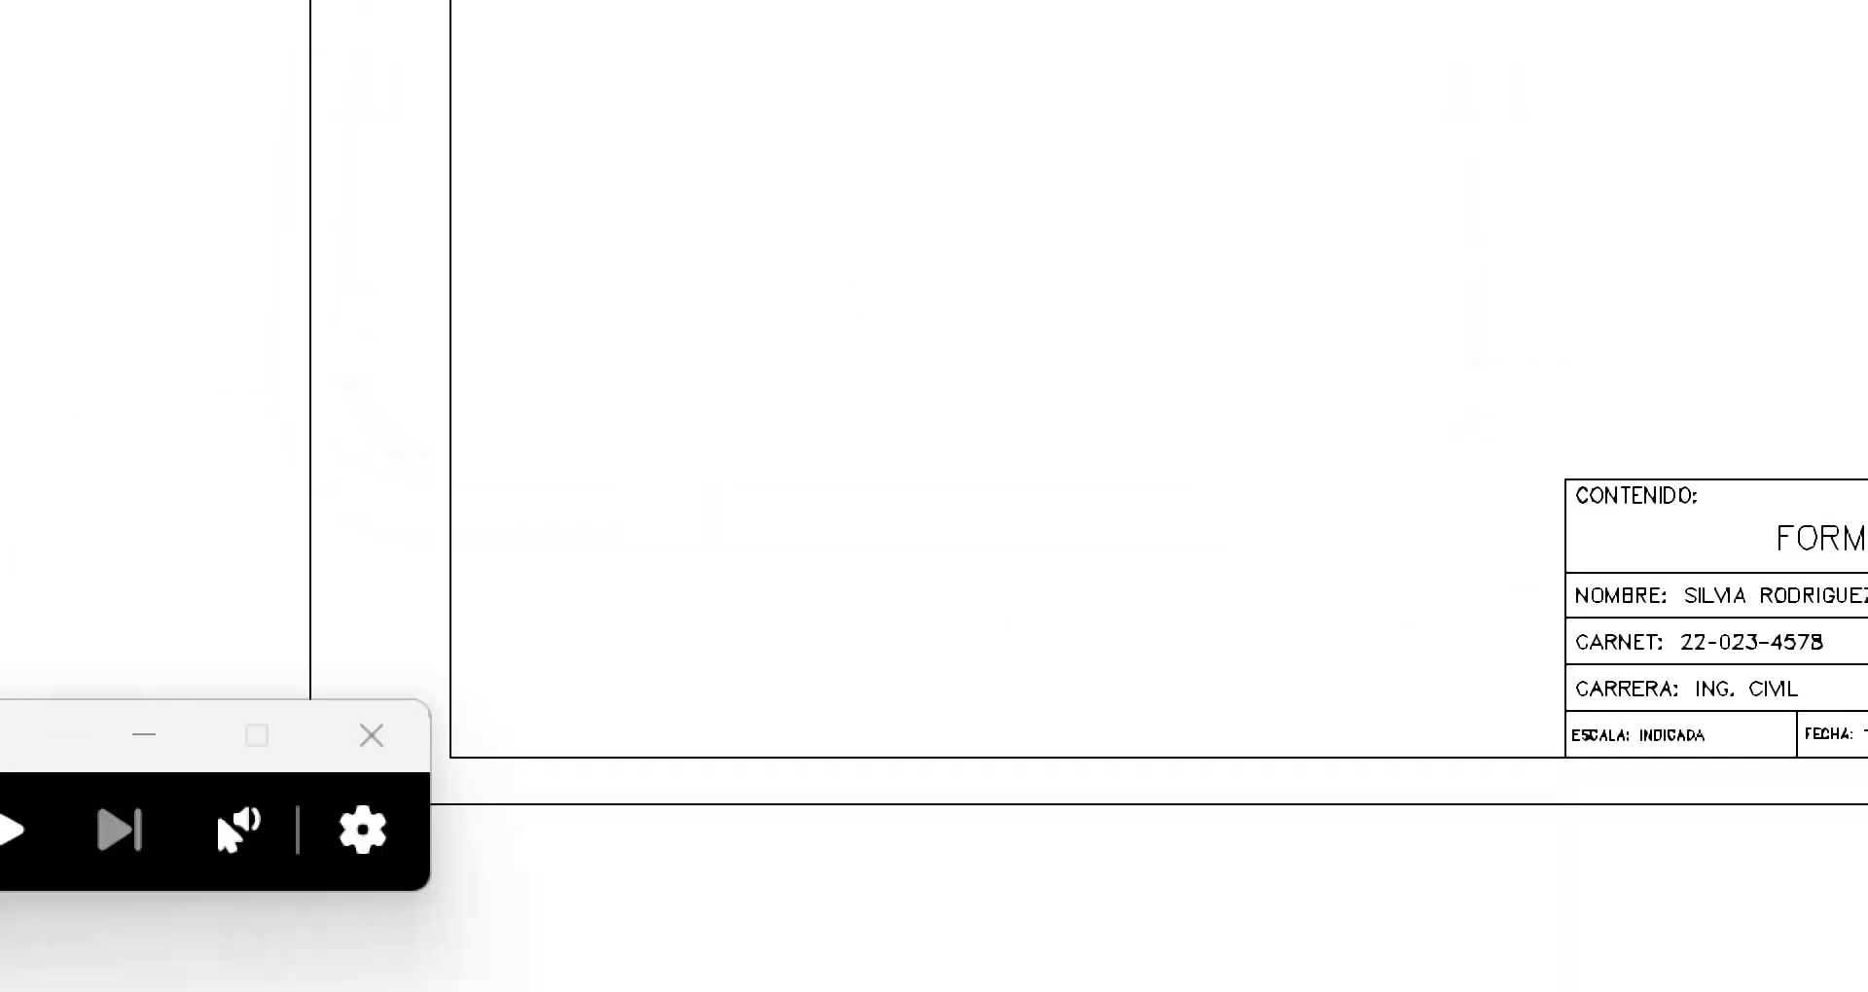
click(75, 856)
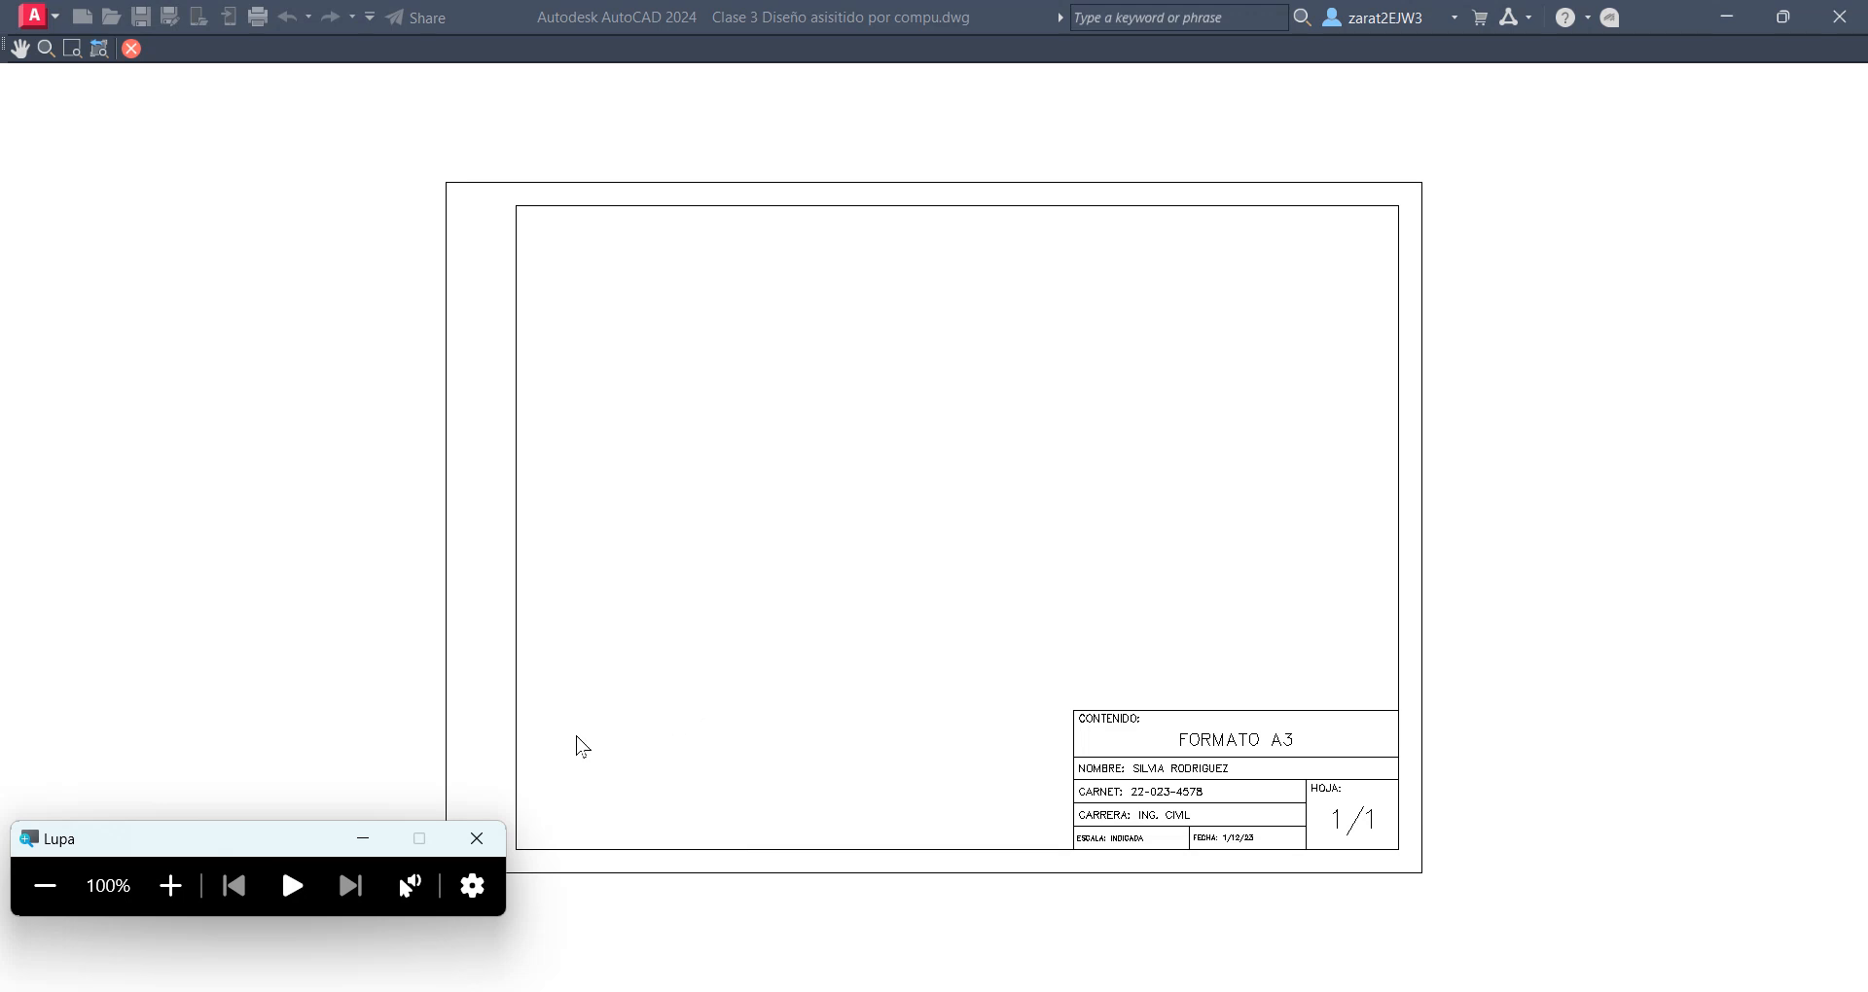
scroll(1183, 689, down, 2)
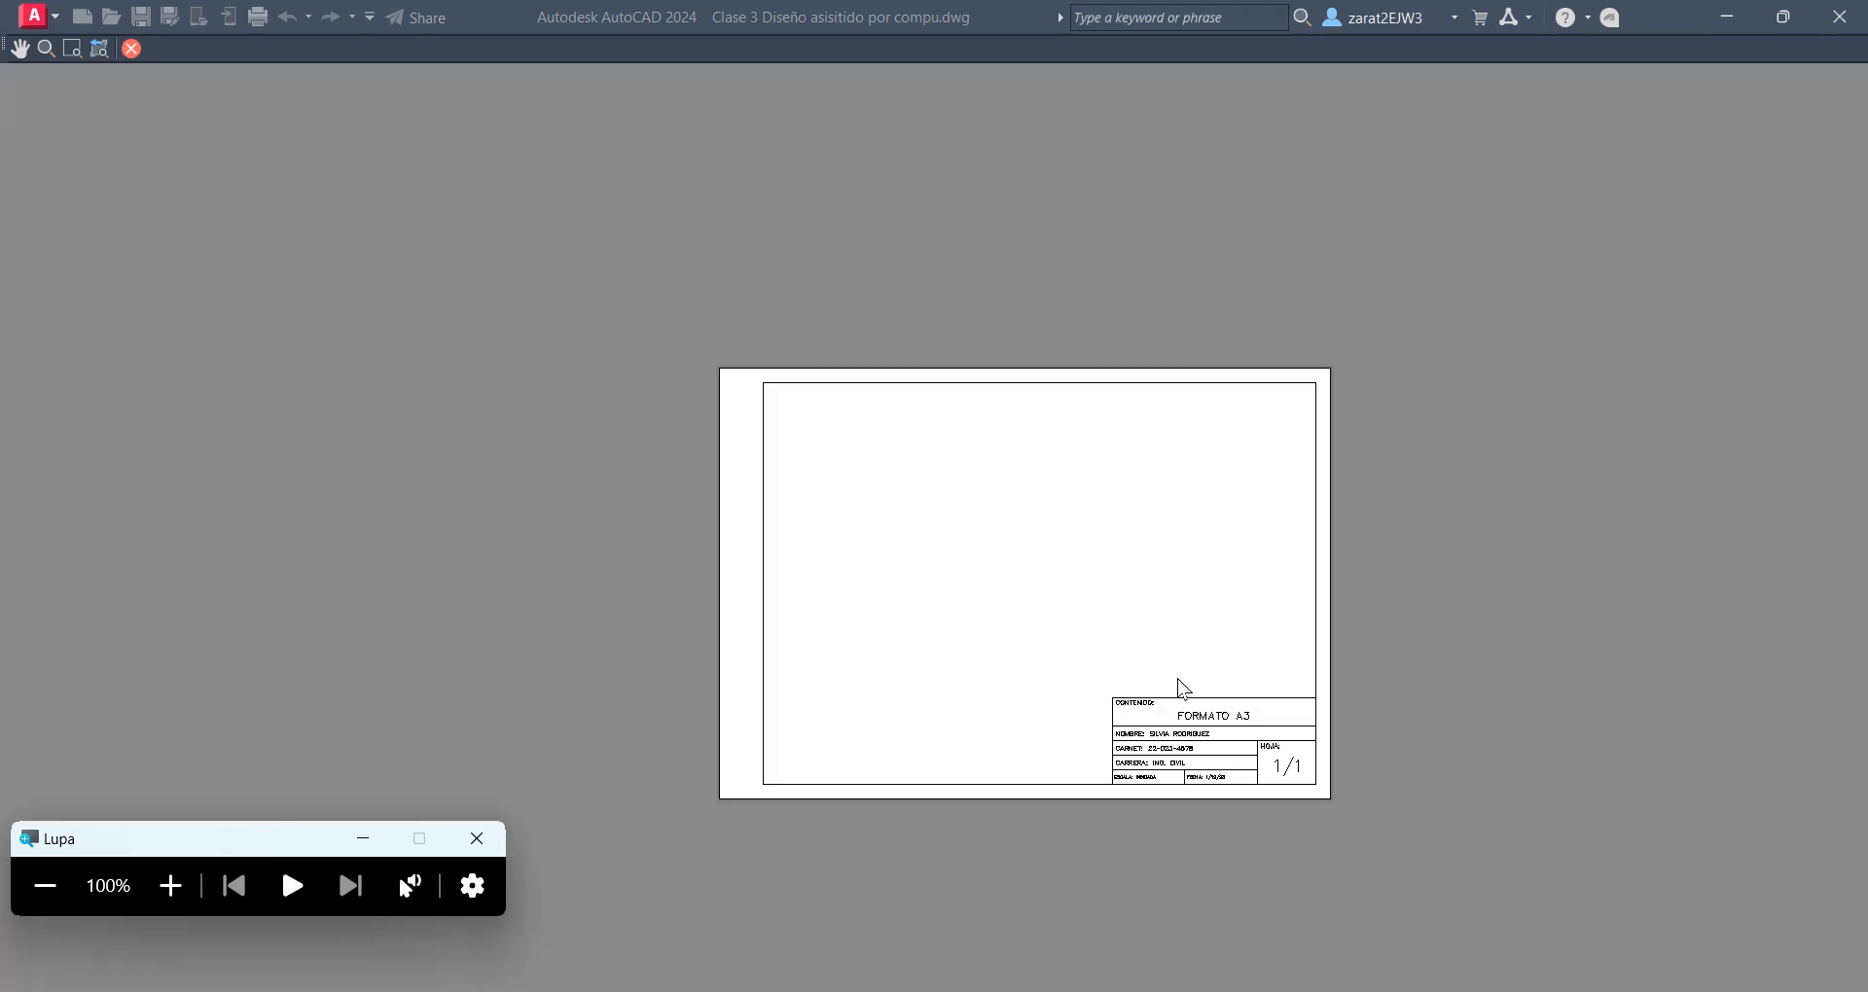
scroll(1075, 662, up, 2)
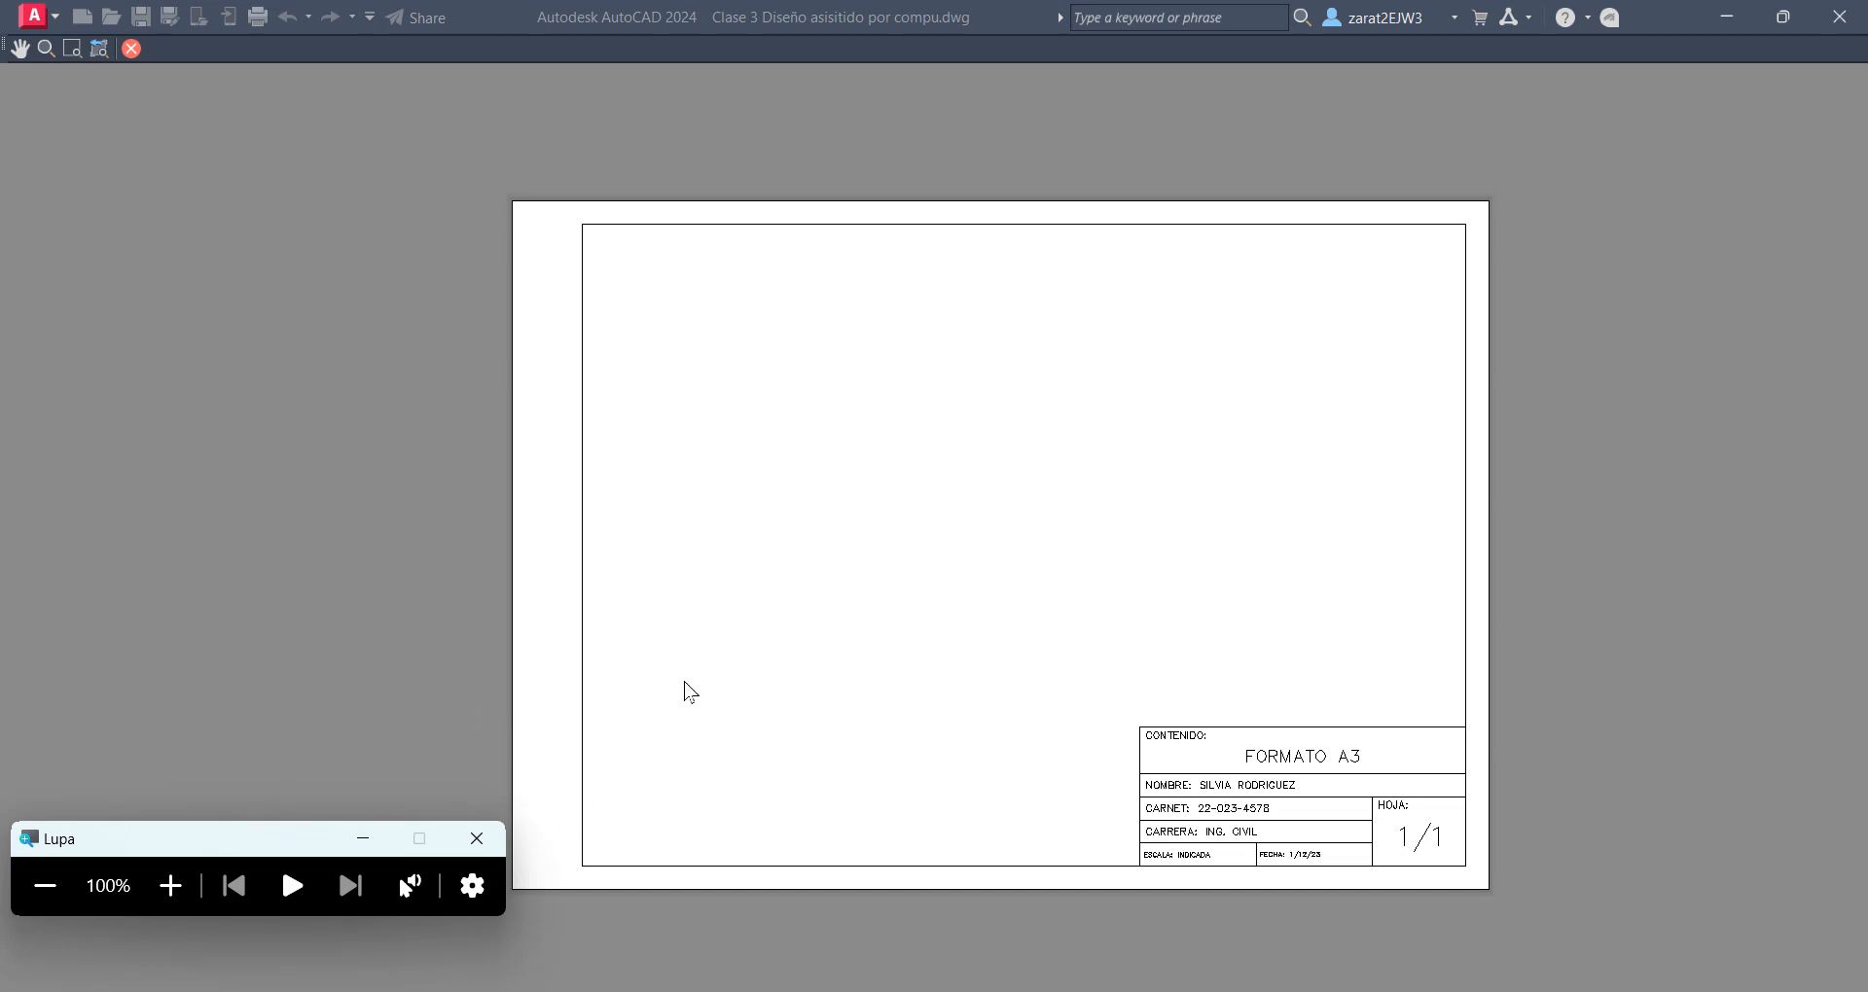
scroll(1690, 687, up, 5)
scroll(1689, 687, down, 5)
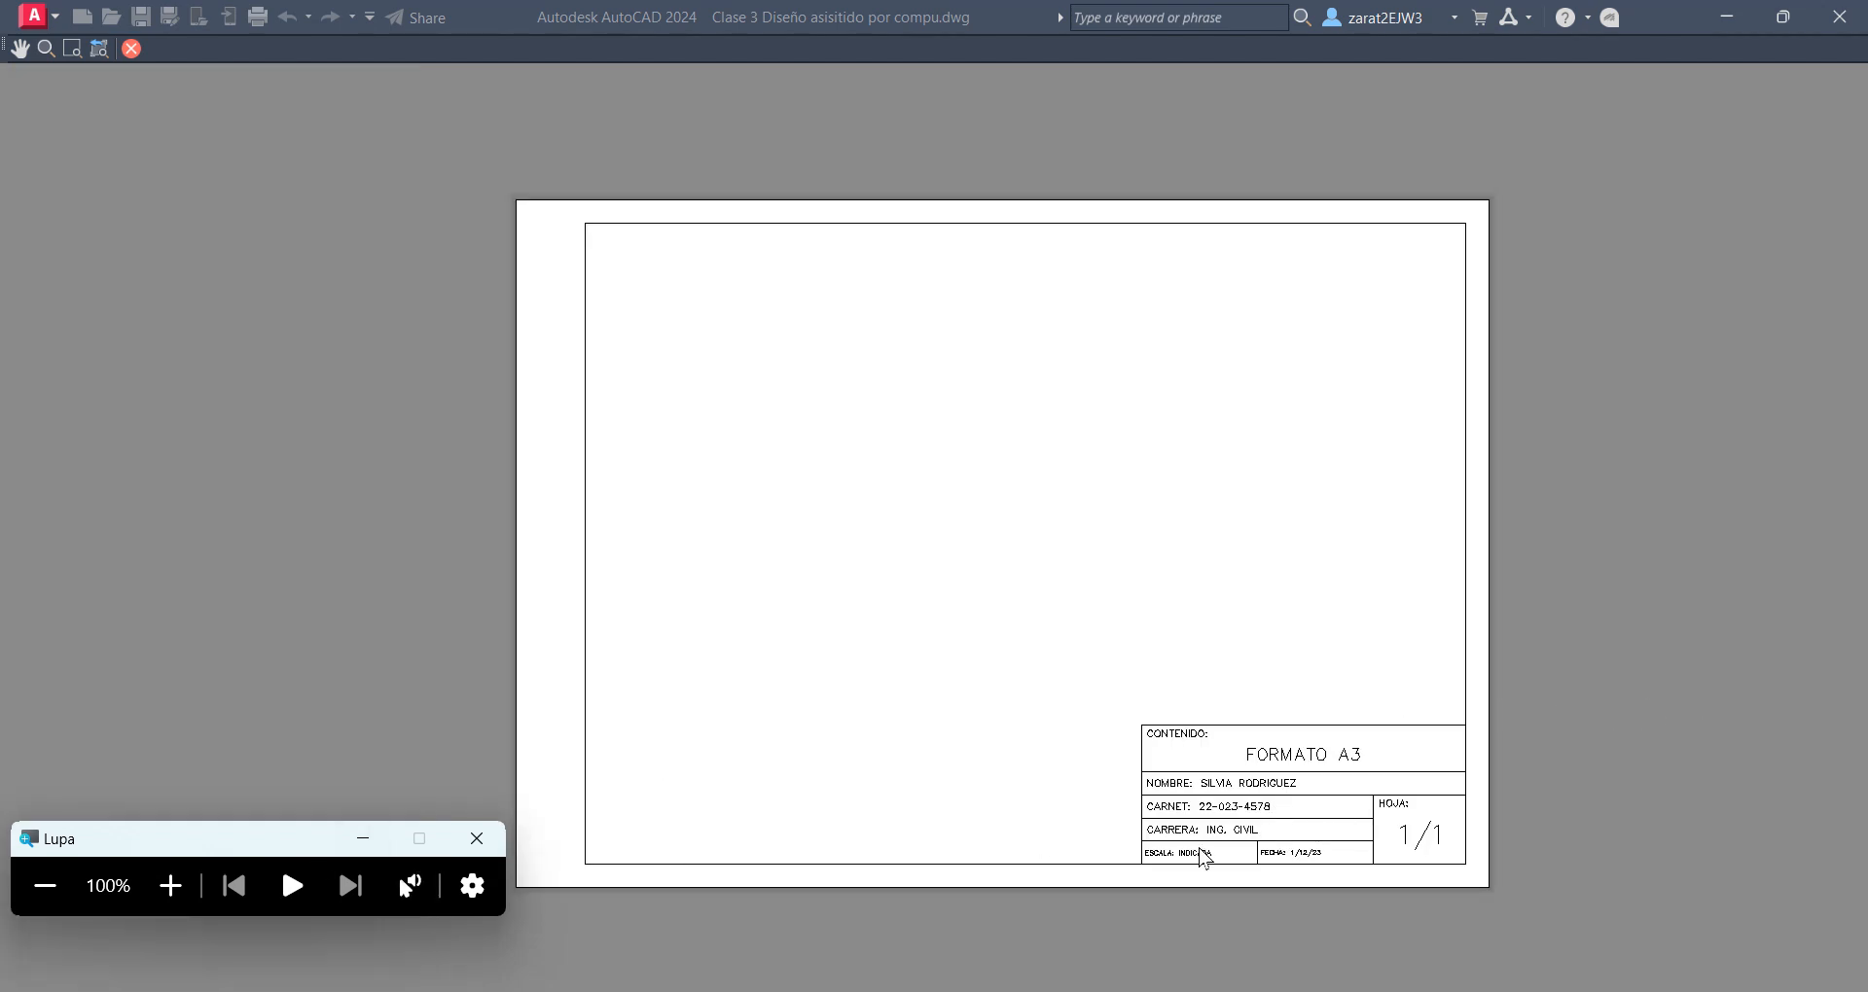
scroll(979, 809, down, 2)
scroll(979, 809, up, 4)
scroll(980, 809, down, 4)
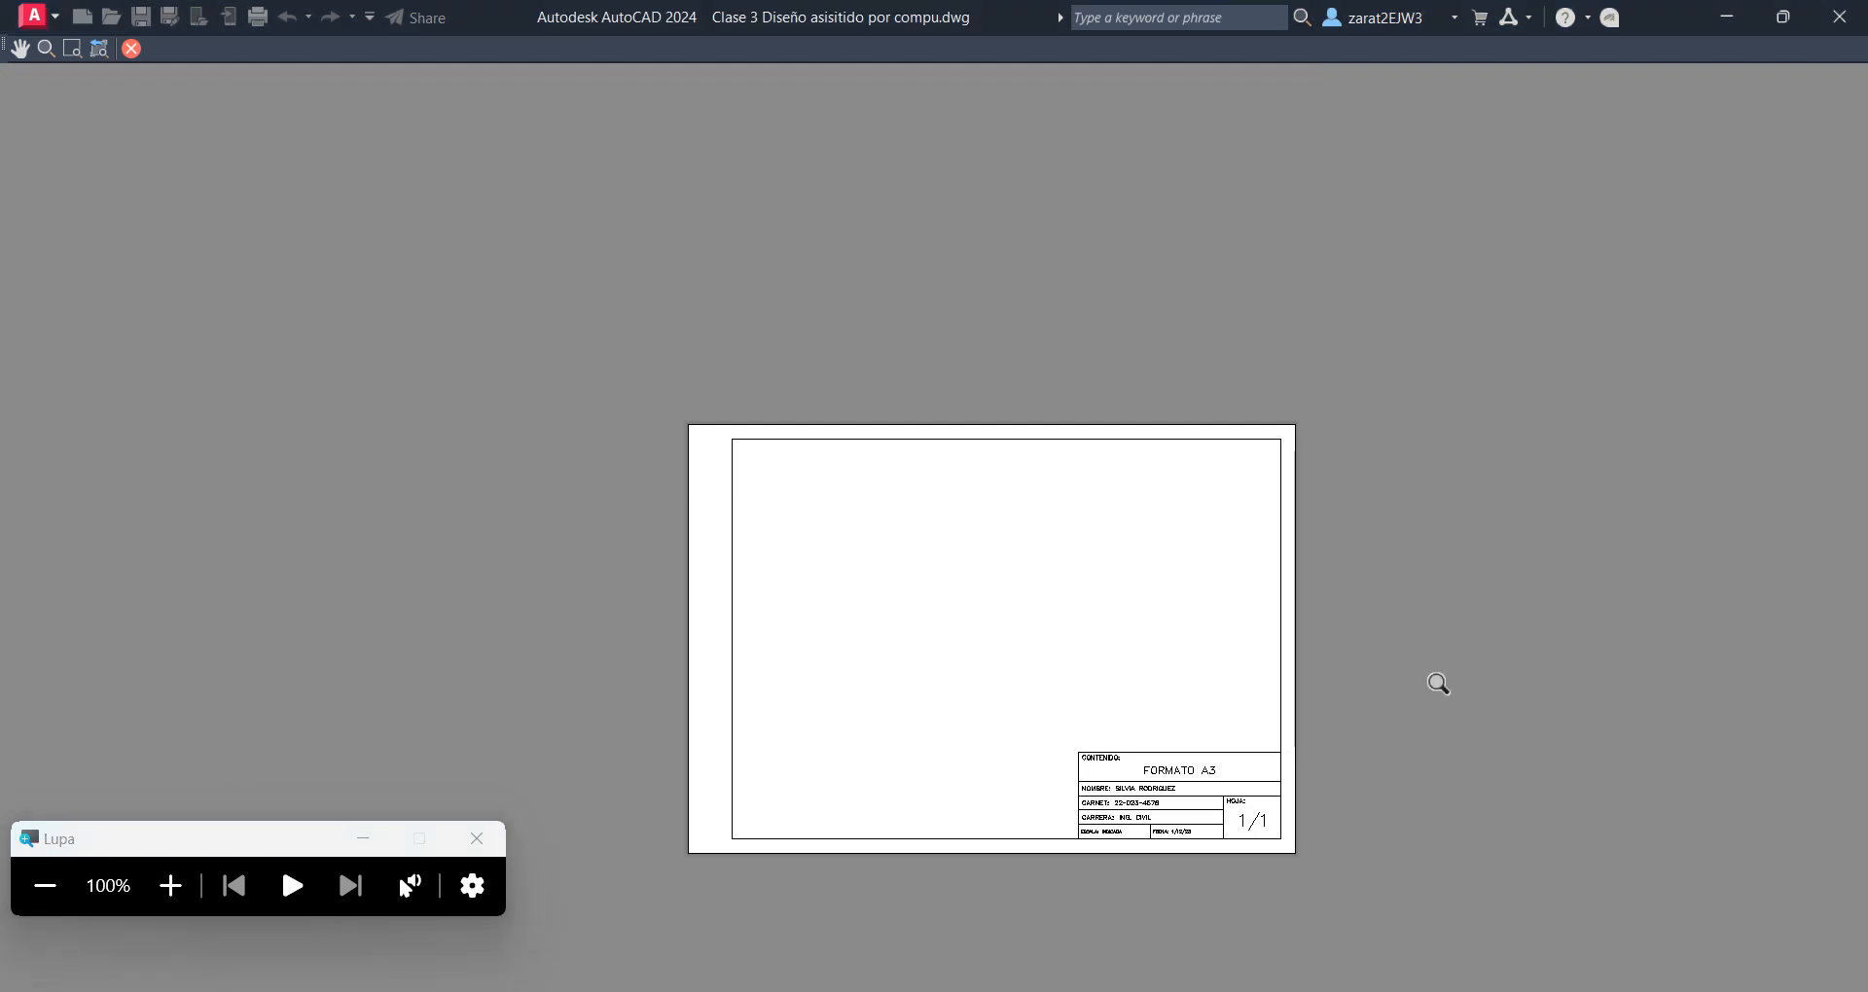
scroll(1074, 613, up, 2)
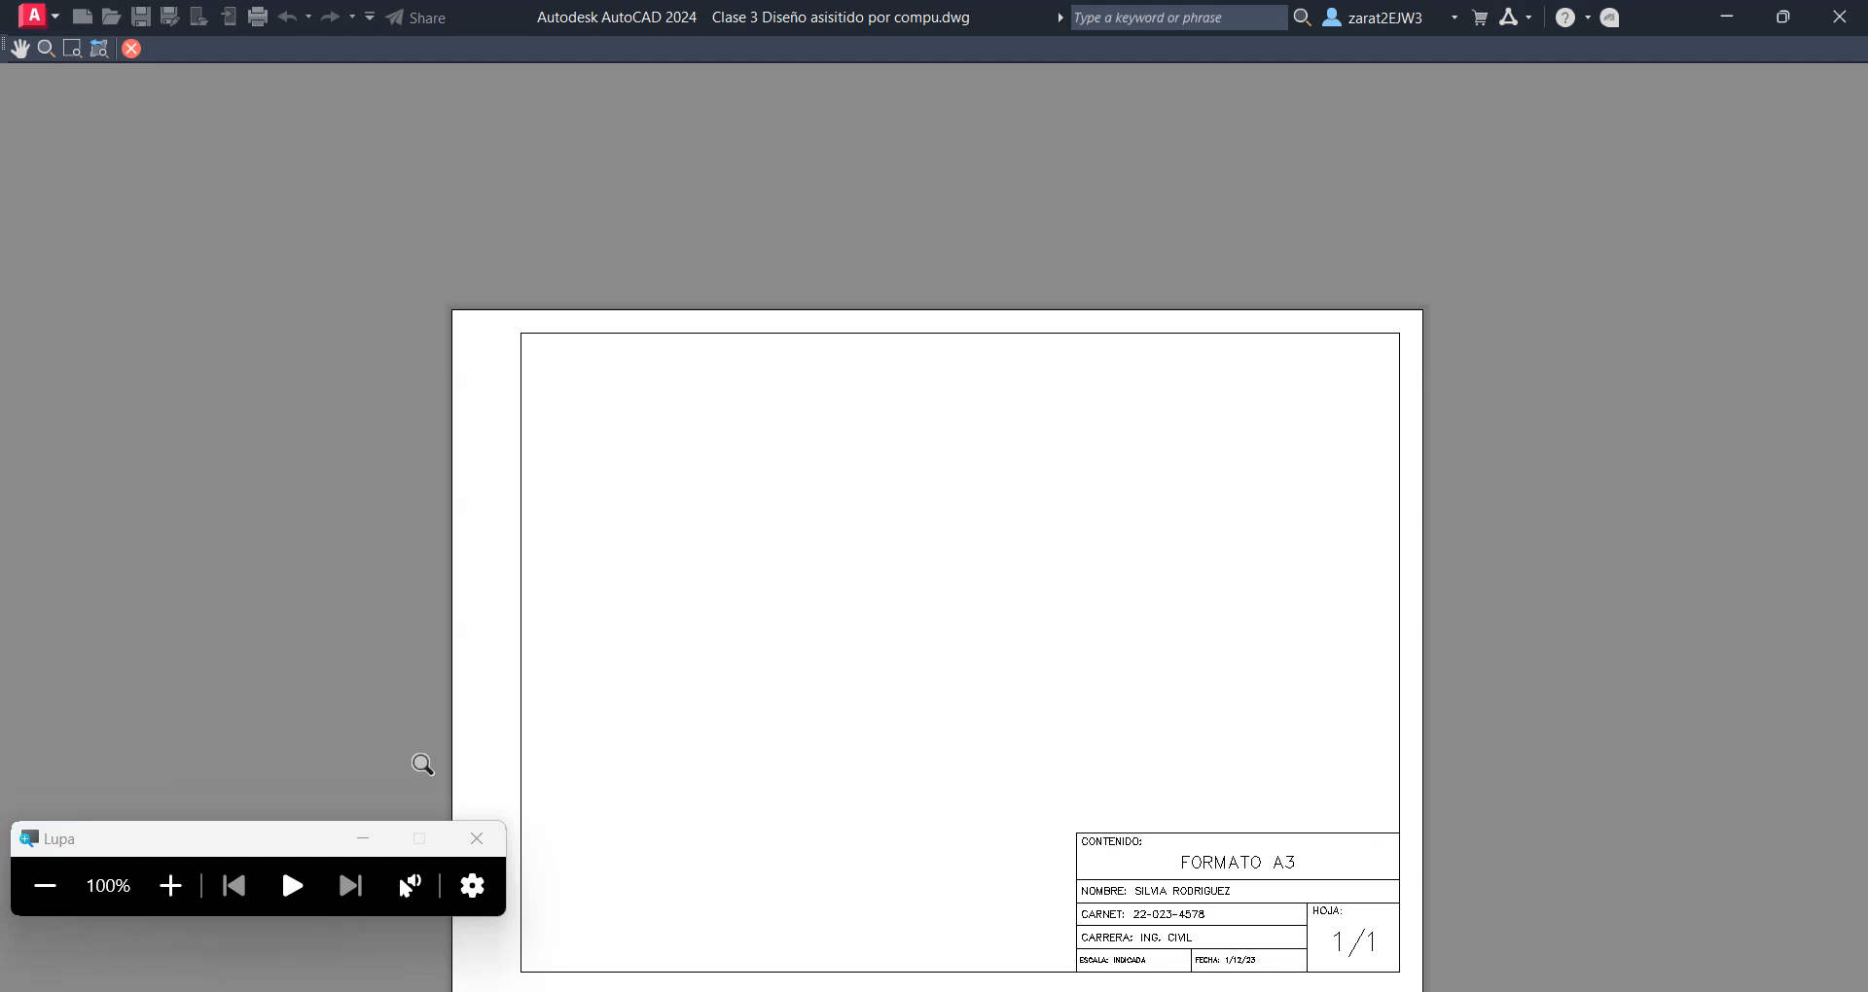
click(170, 887)
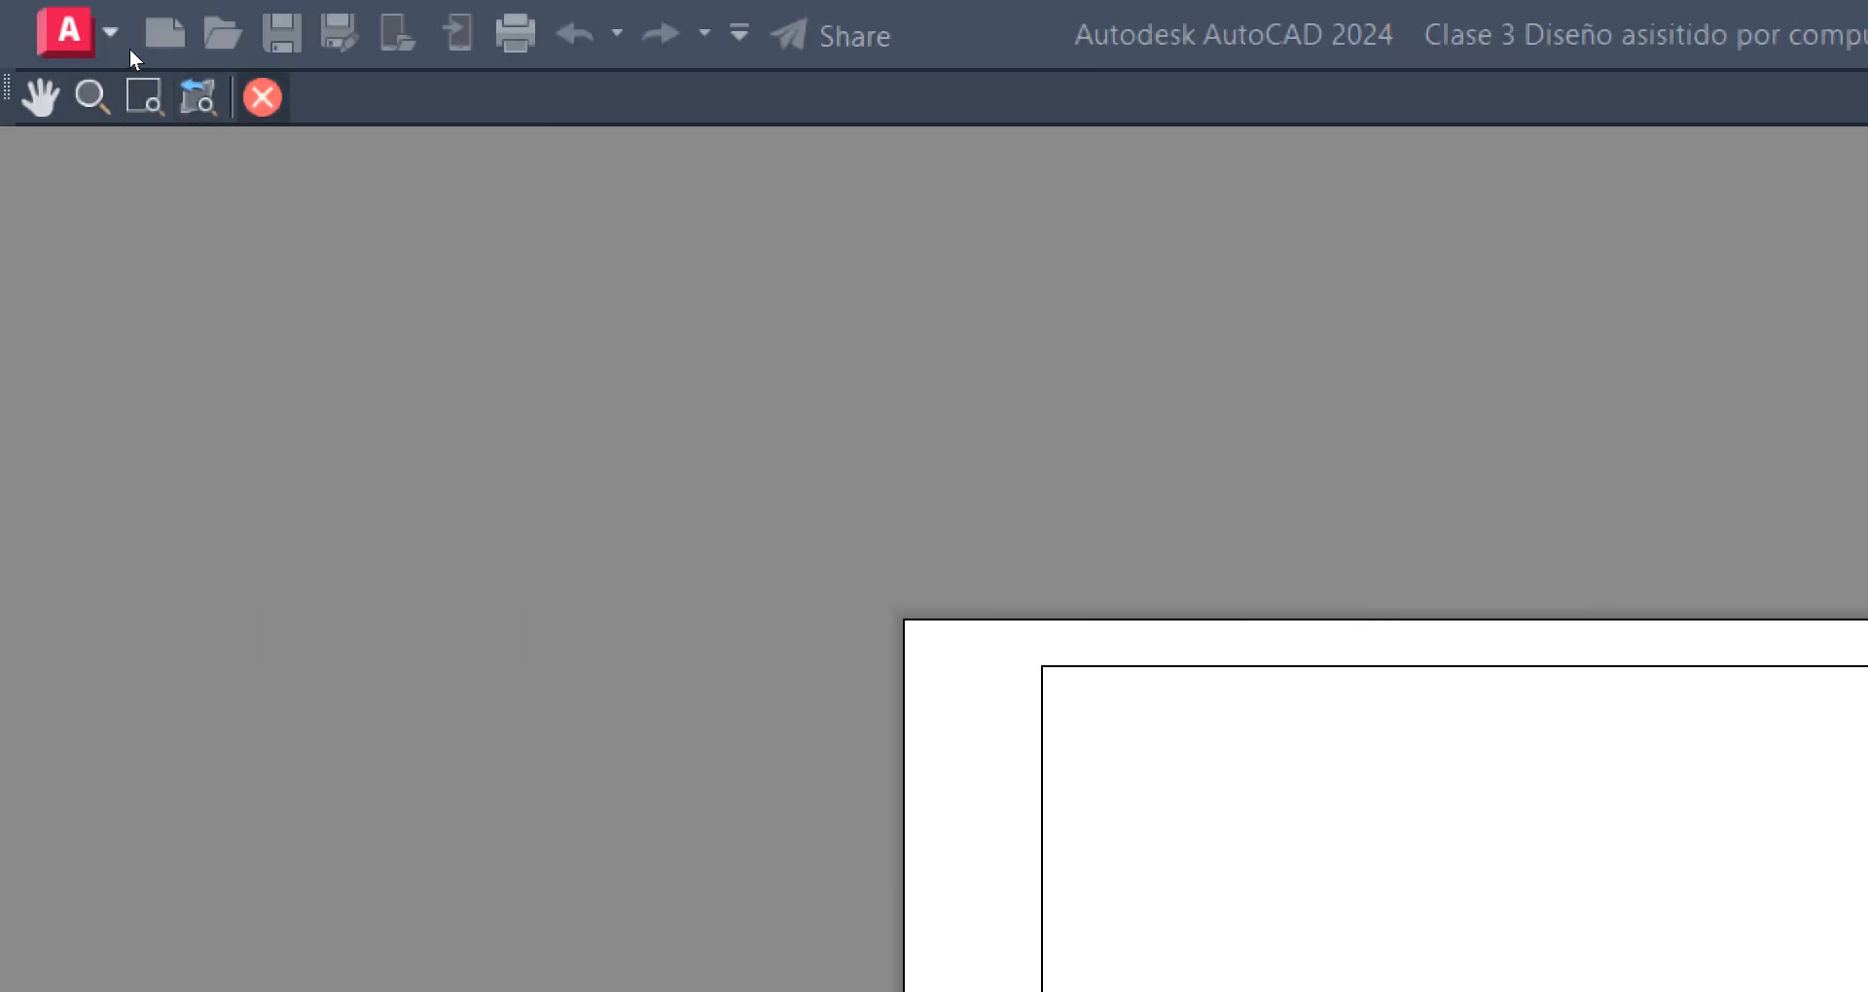
click(261, 97)
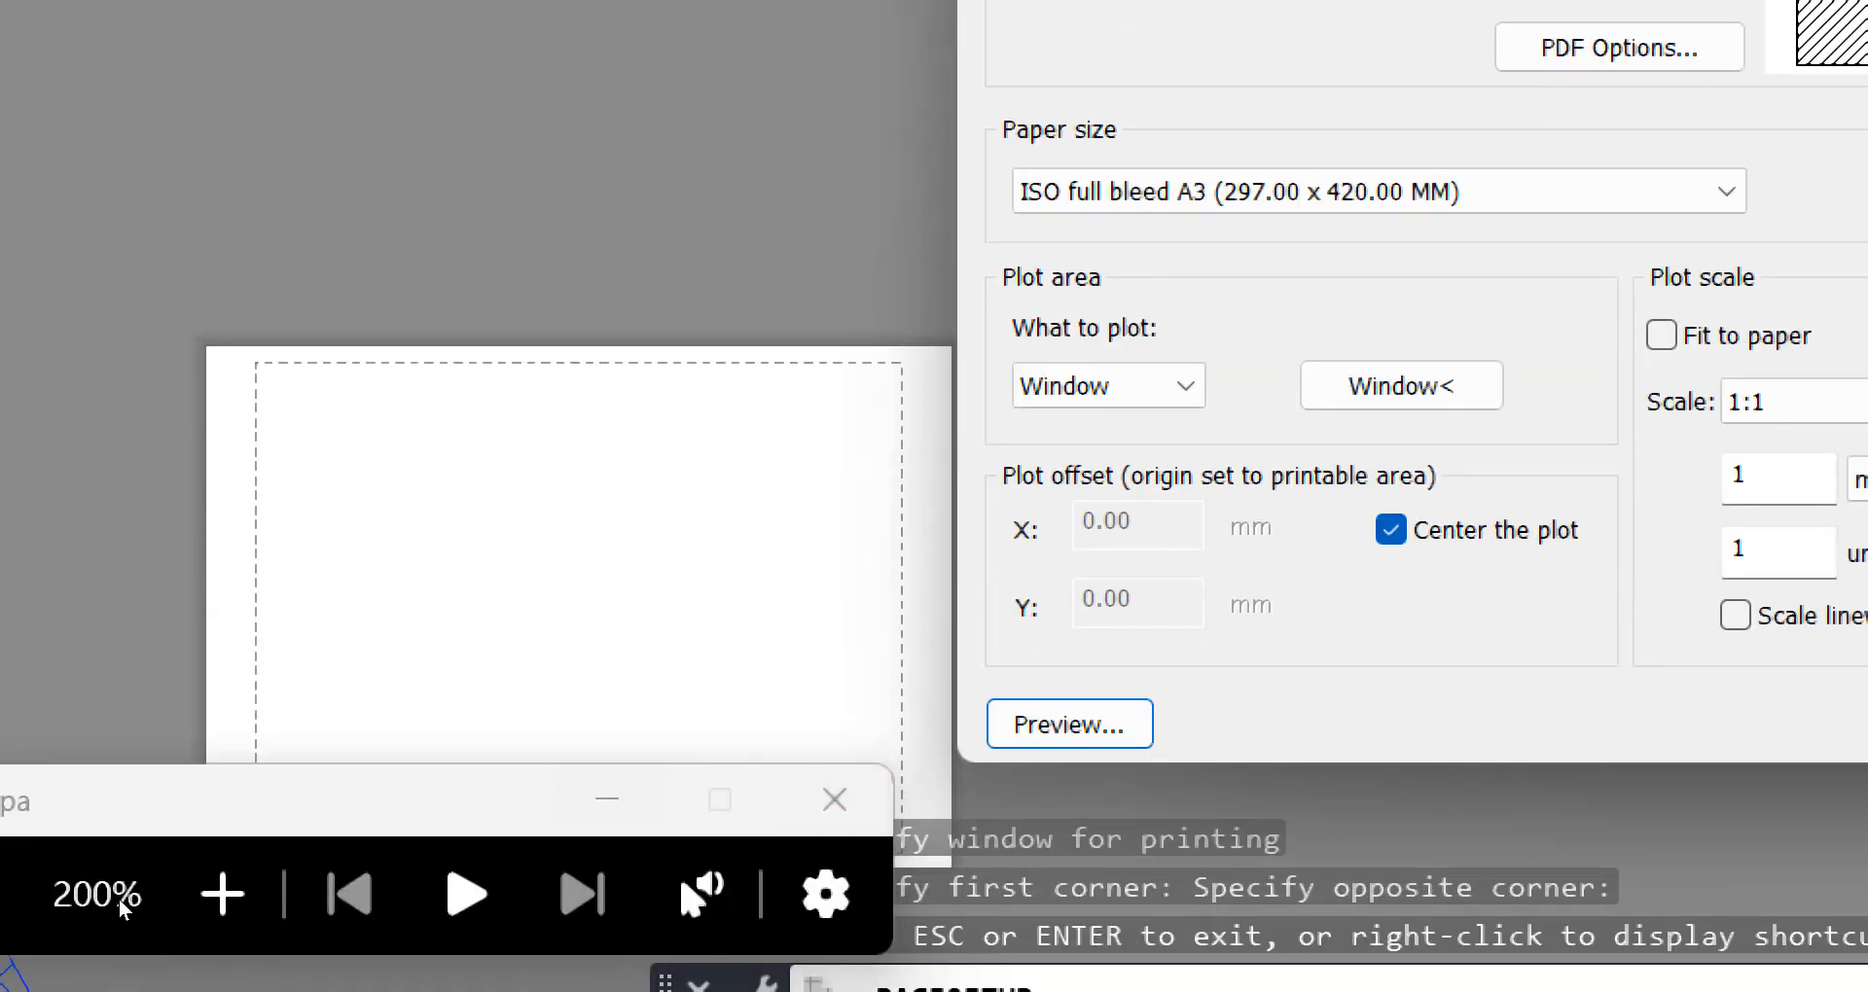
Accept the Layout1 page setup changes and close the Page Setup Manager
click(86, 893)
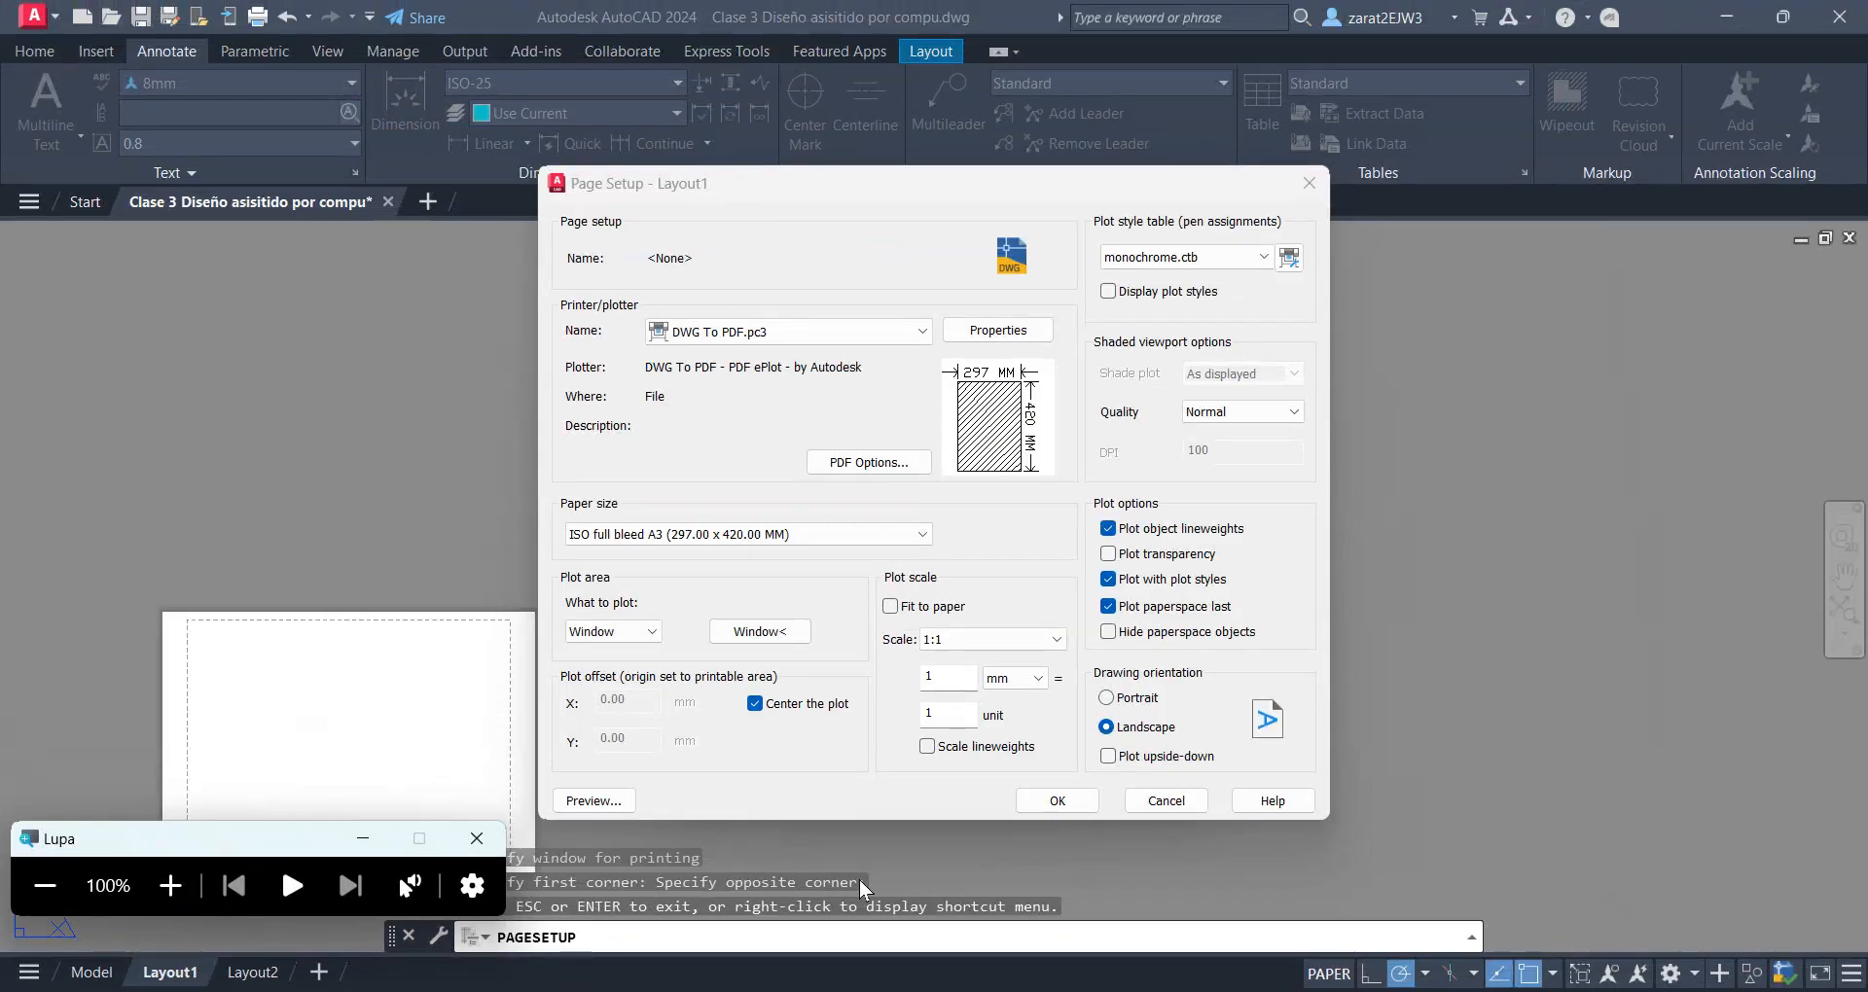
click(170, 886)
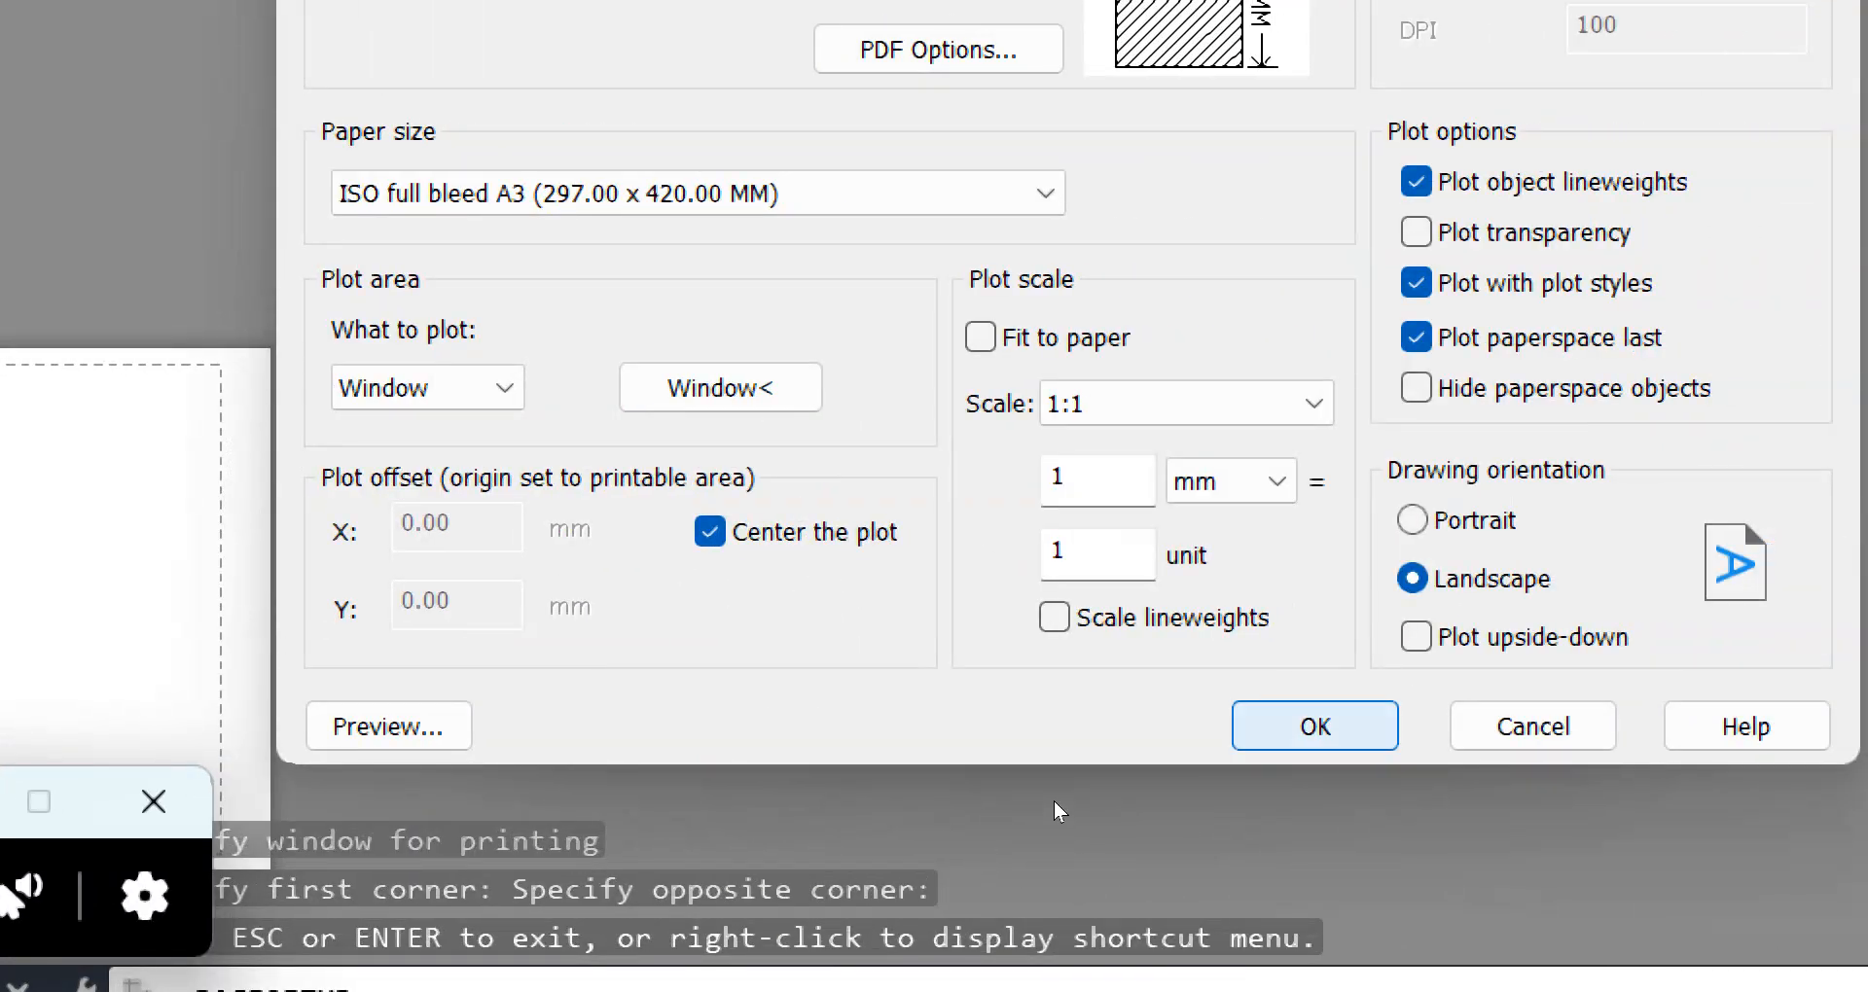
key(Return)
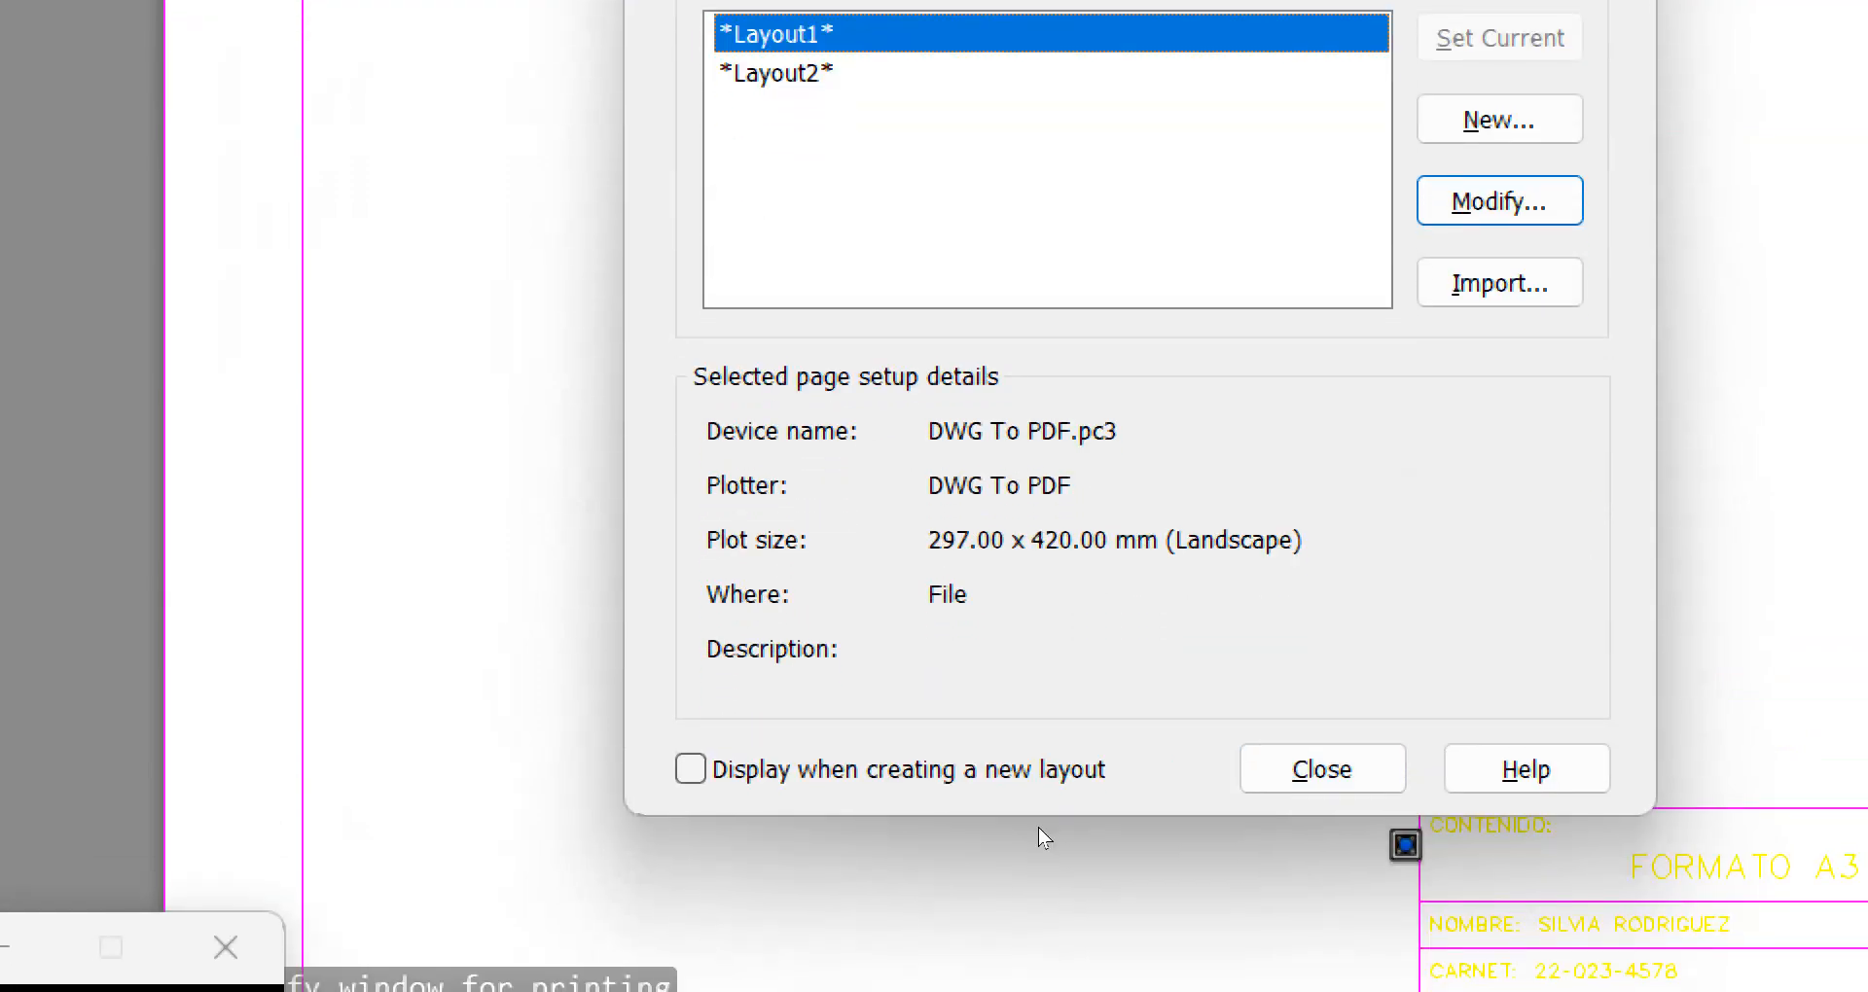
click(1316, 765)
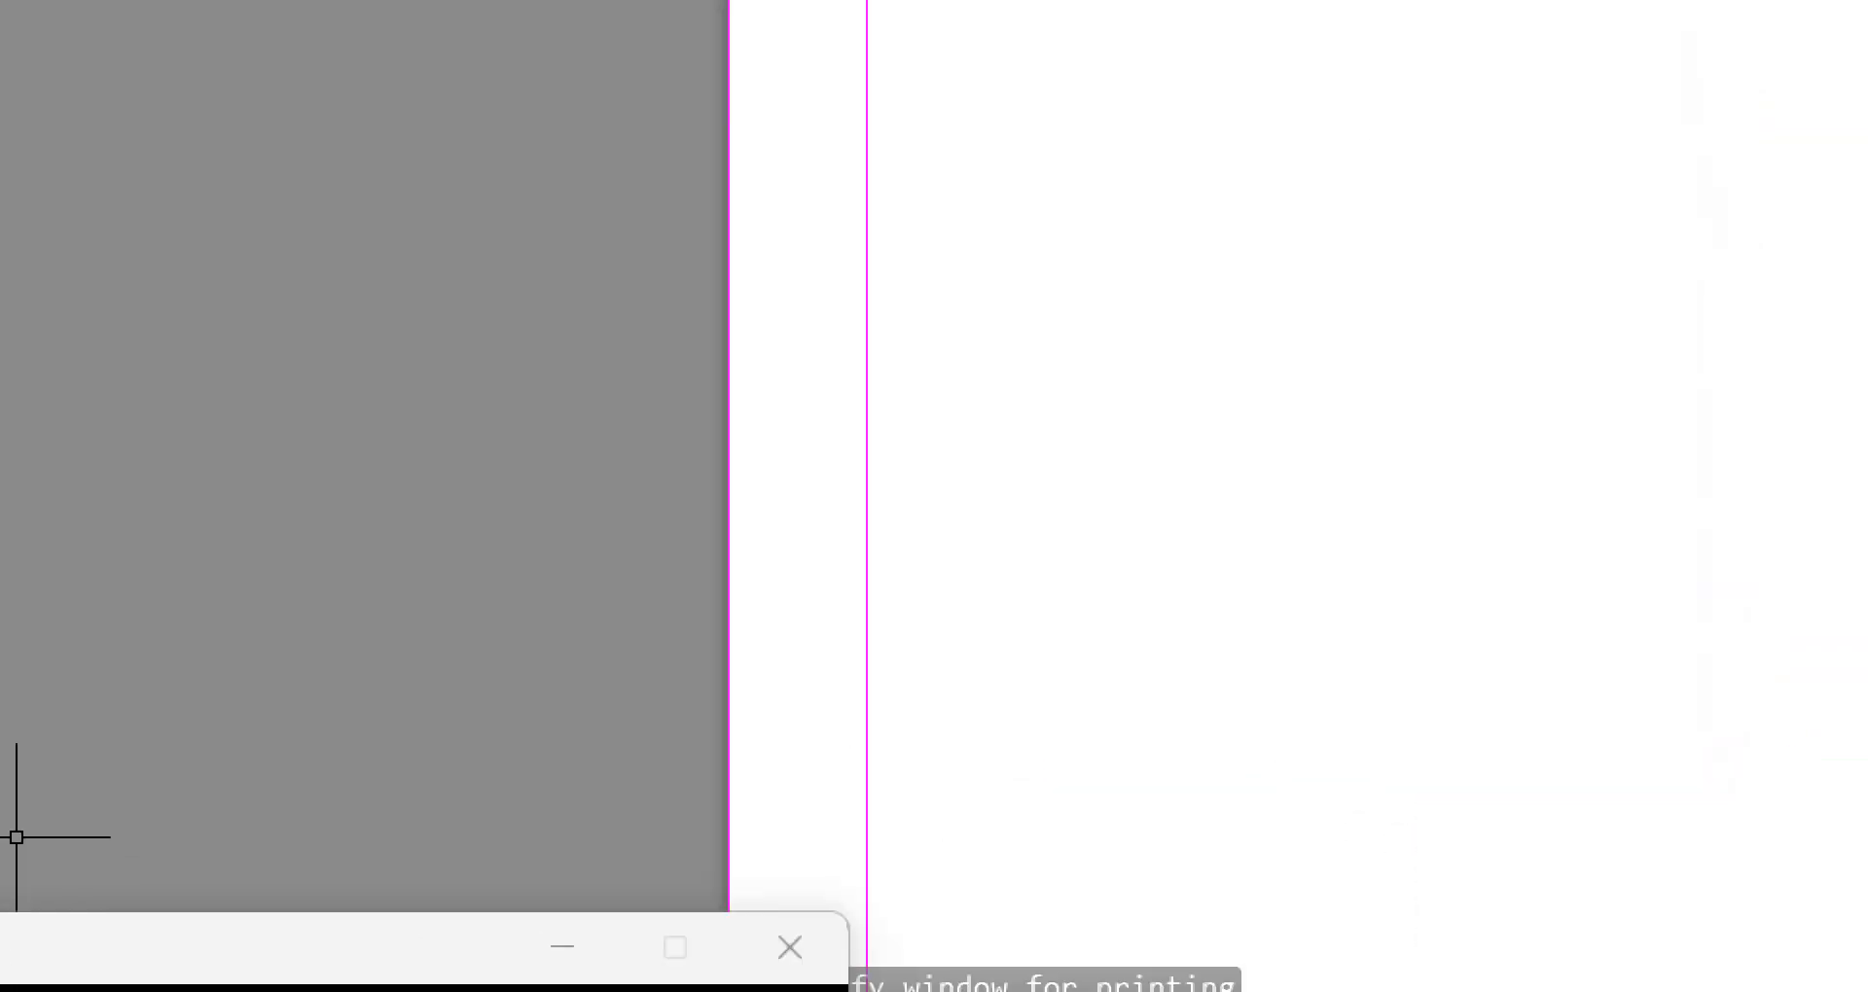
click(44, 886)
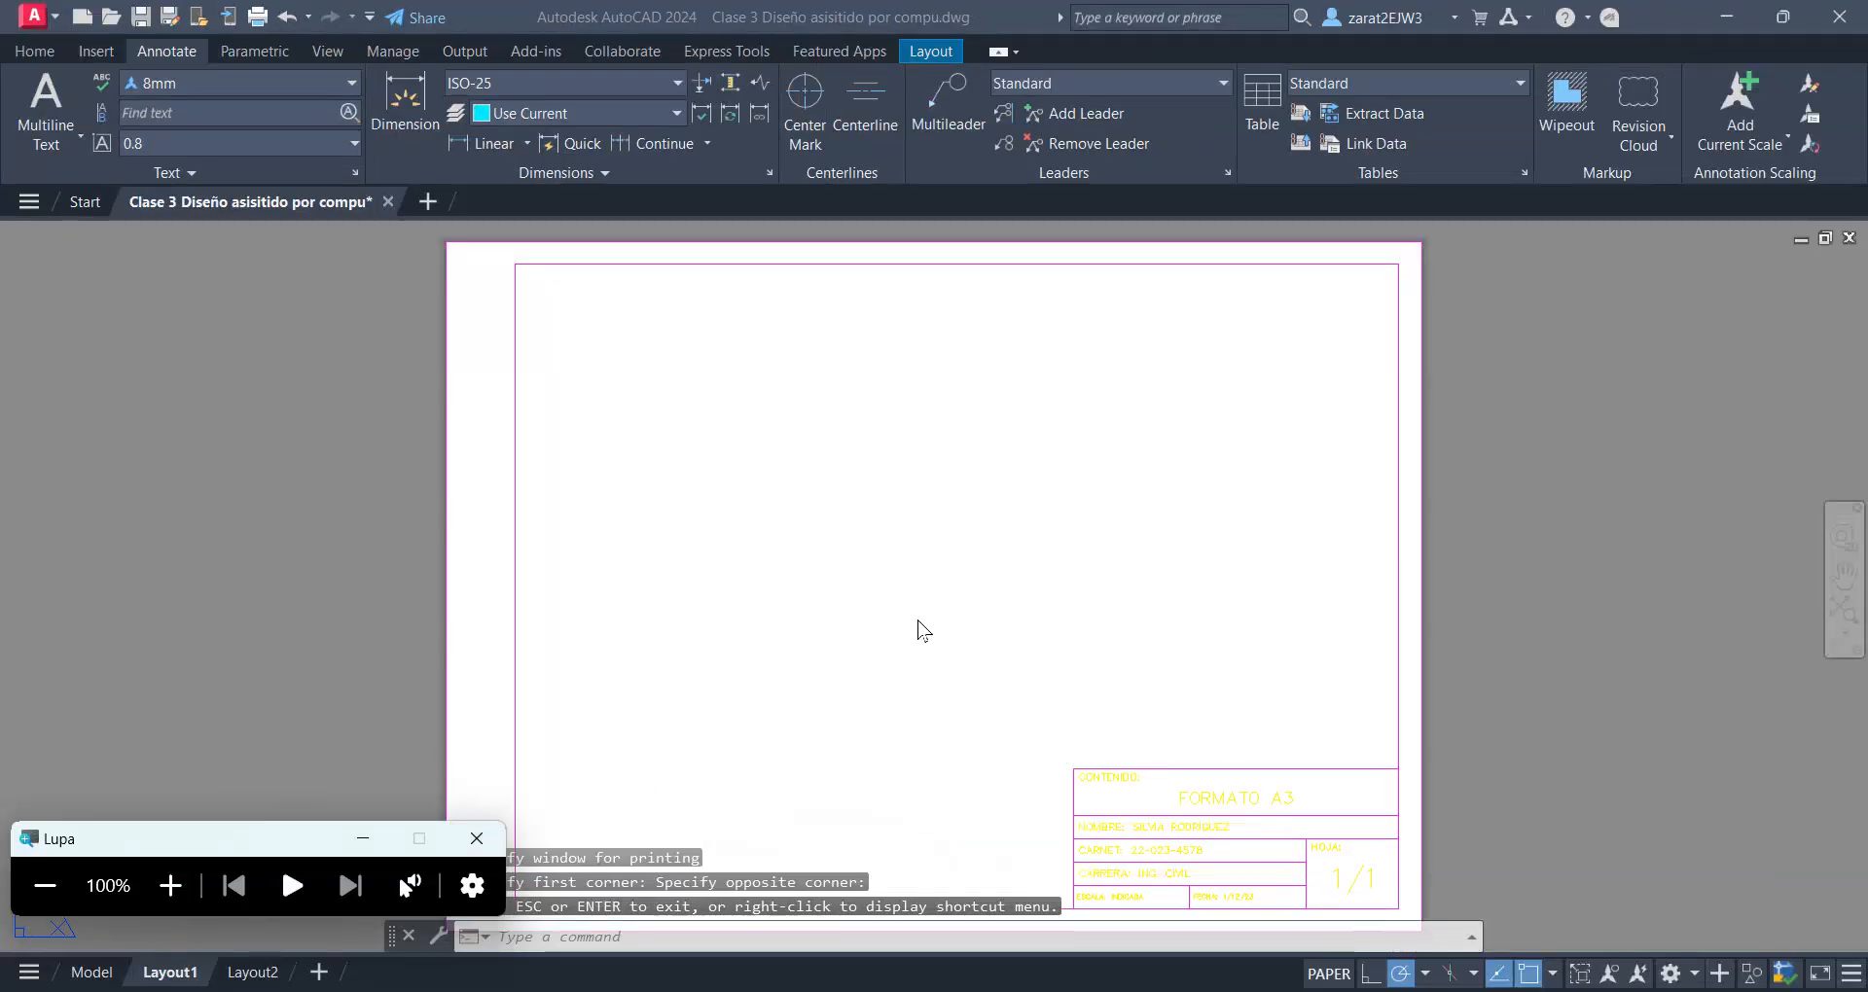
Check the A3 format on the Layout1 sheet, and switch to model space to examine the cyan part drawing
scroll(855, 609, down, 2)
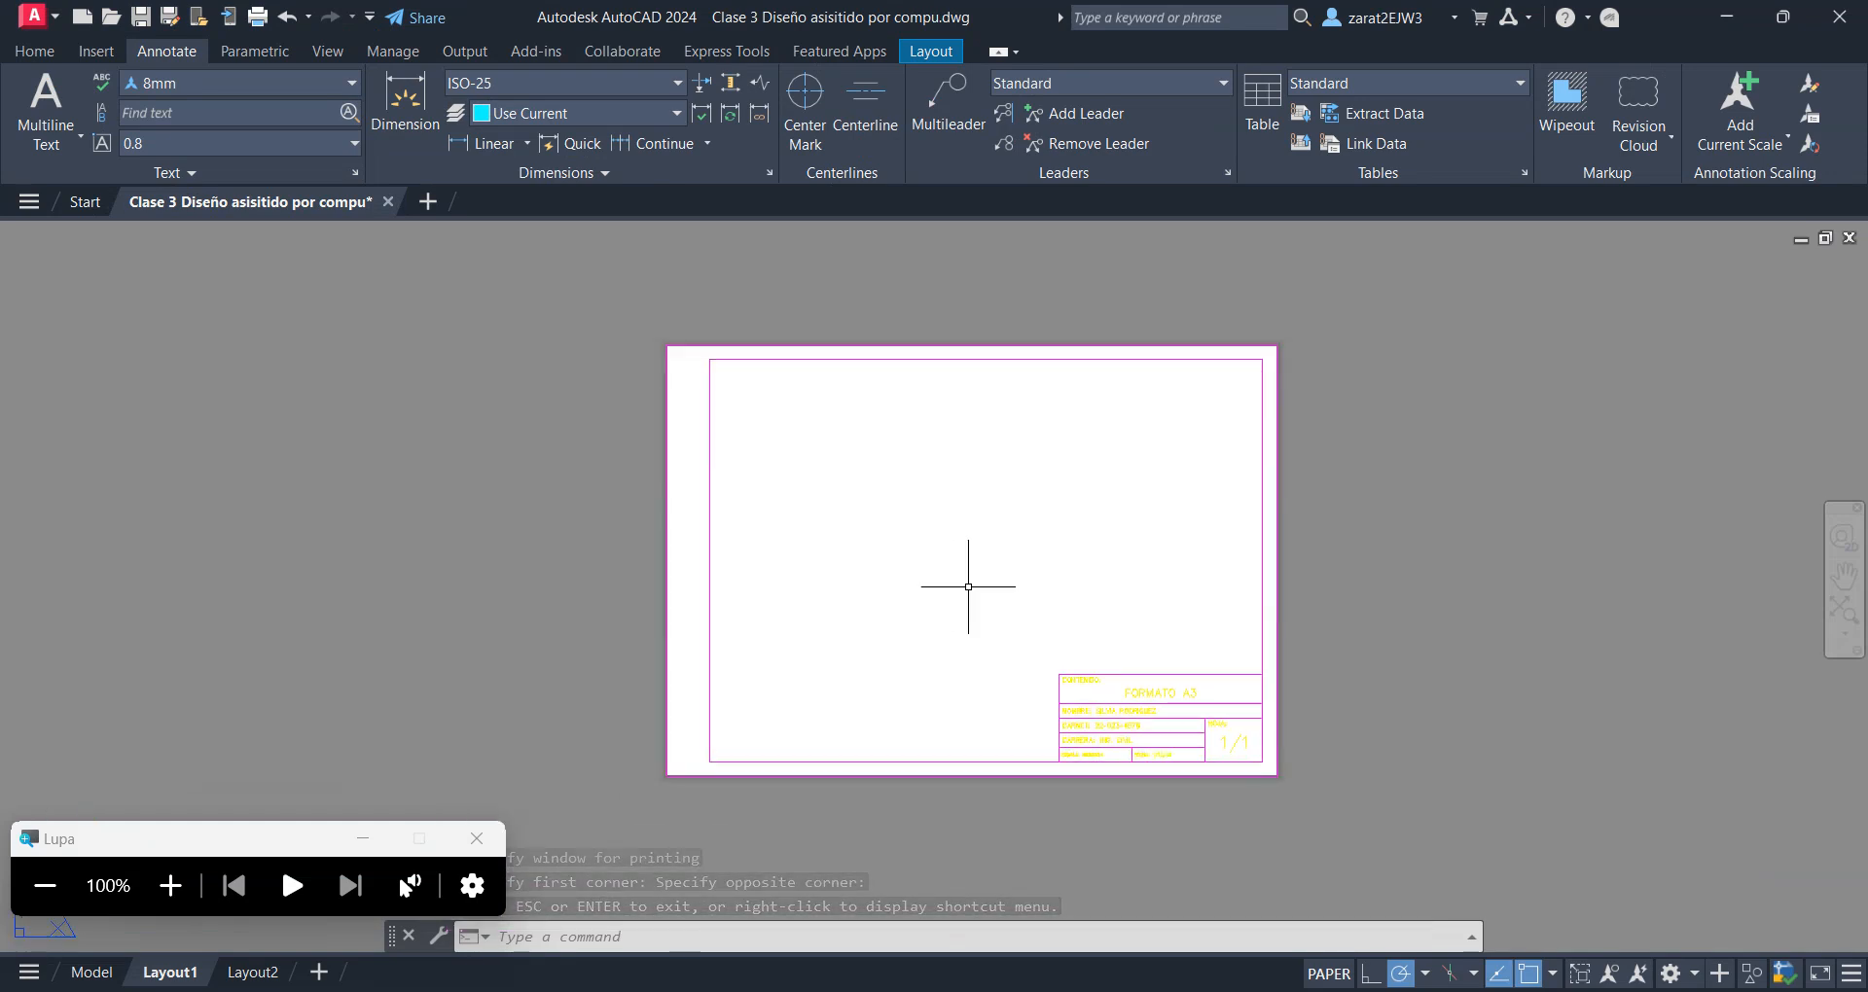
scroll(967, 584, up, 2)
middle_drag(944, 688, 934, 637)
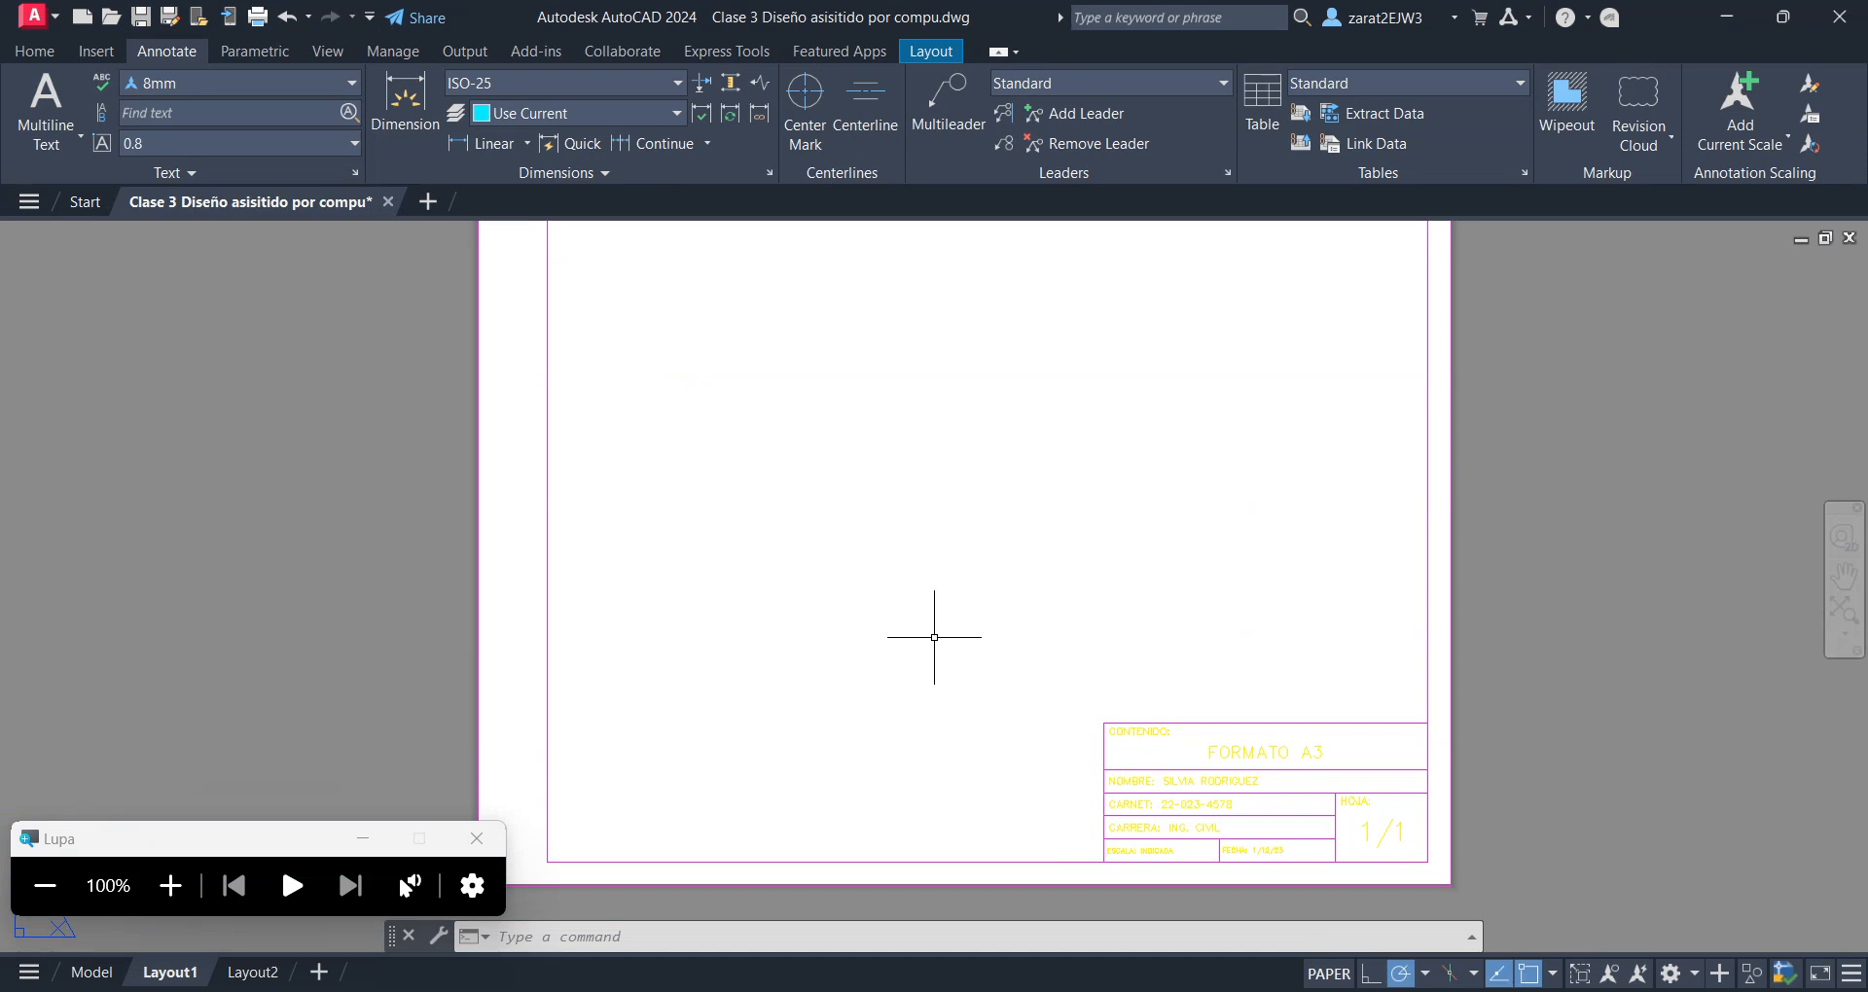
mouse_move(896, 605)
middle_down()
mouse_move(825, 676)
mouse_move(872, 619)
middle_up()
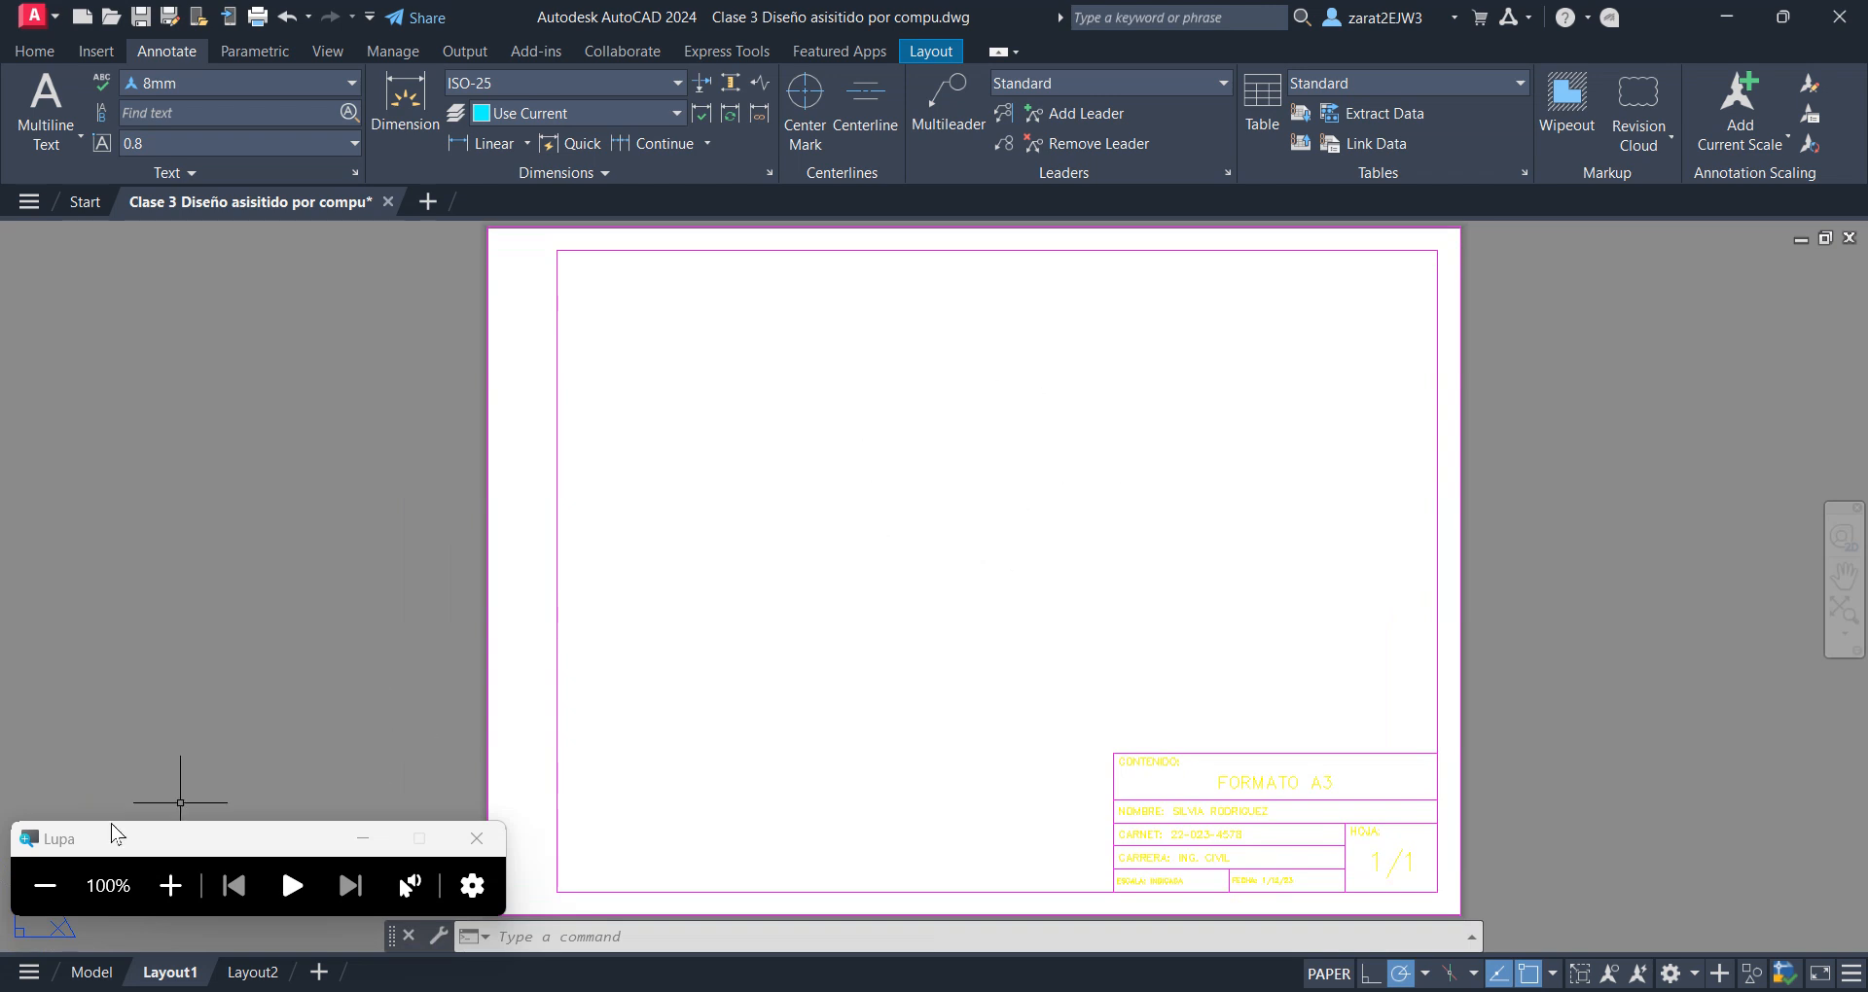
mouse_move(106, 977)
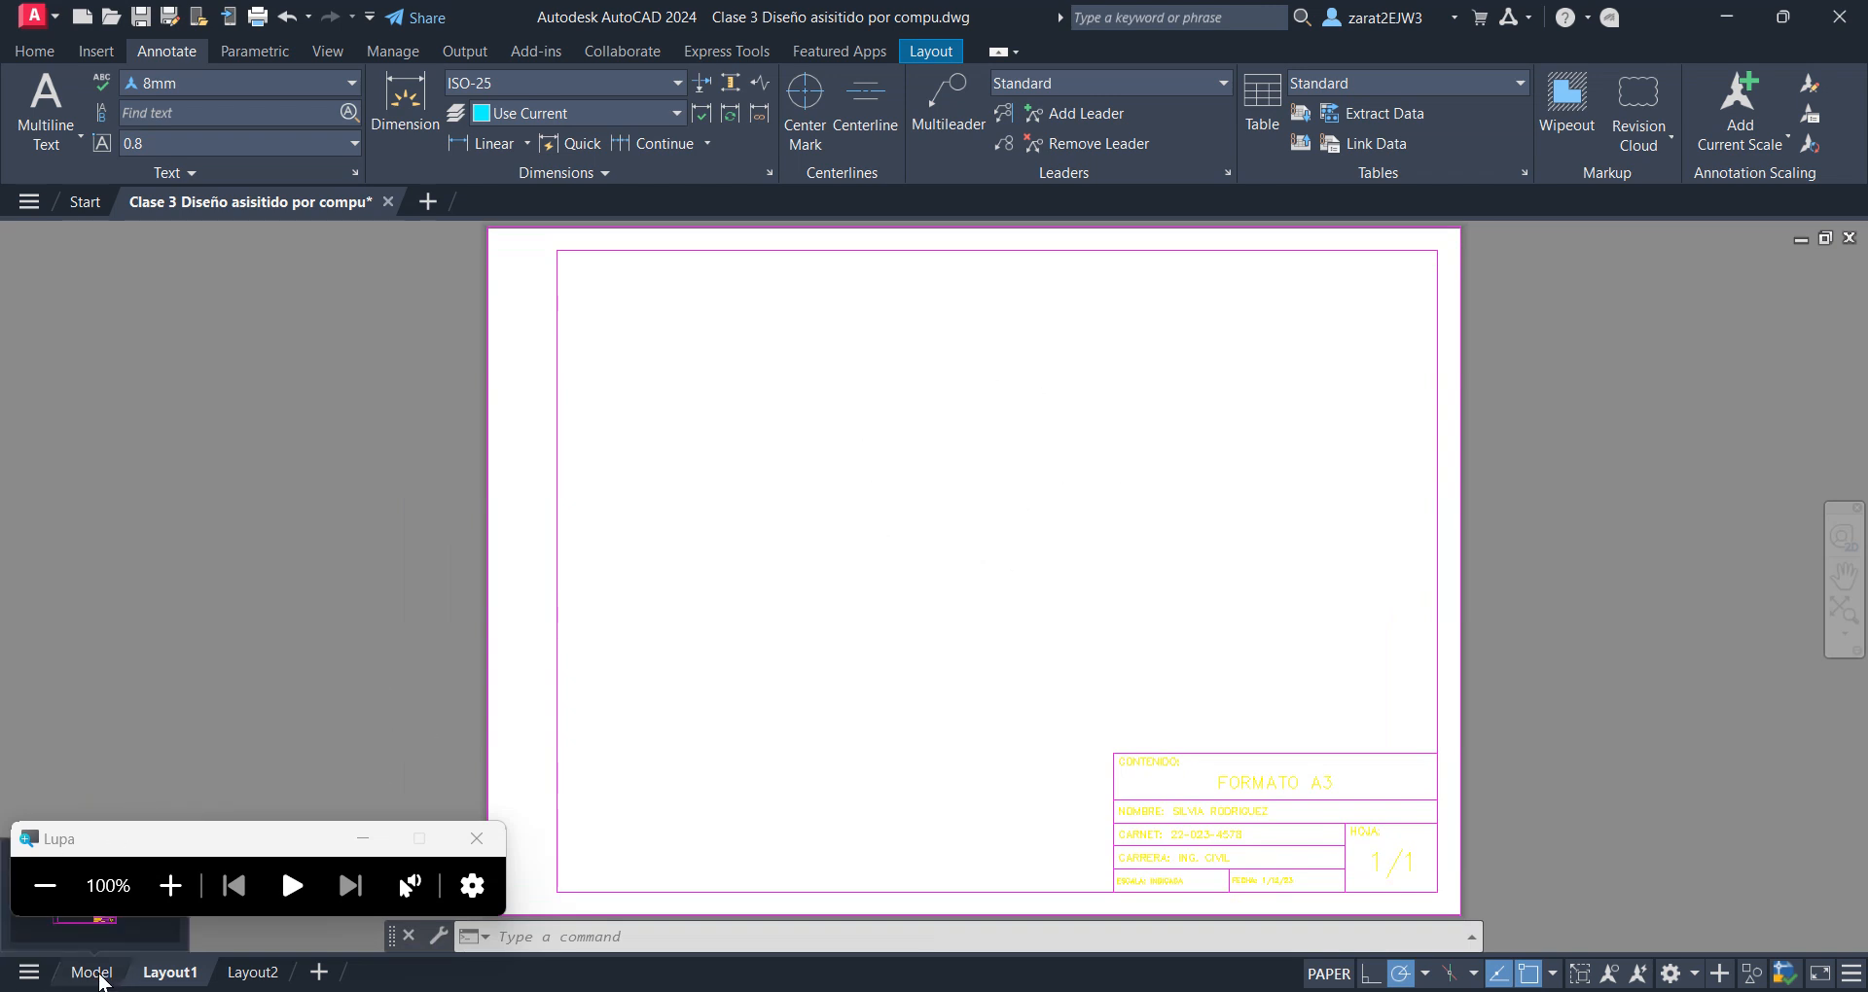
click(100, 973)
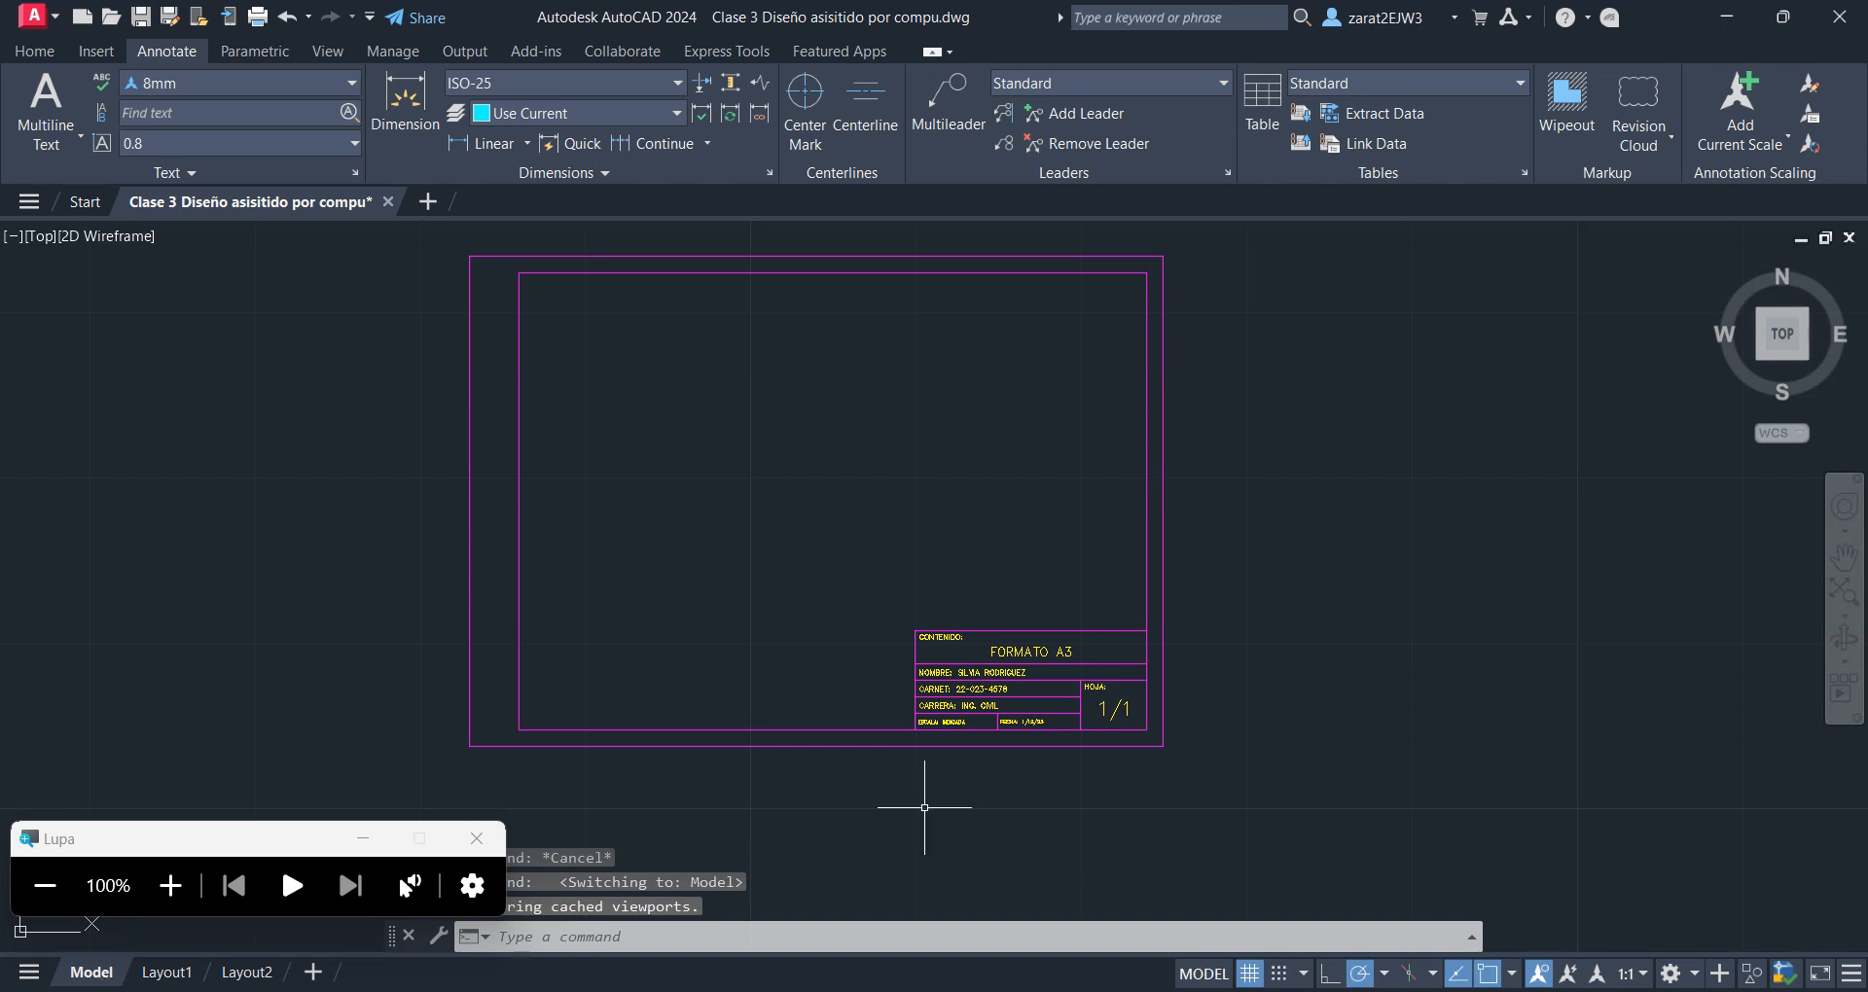
scroll(661, 444, down, 5)
middle_drag(1153, 574, 894, 661)
middle_drag(1272, 576, 1082, 664)
scroll(1281, 535, up, 2)
scroll(1280, 534, up, 2)
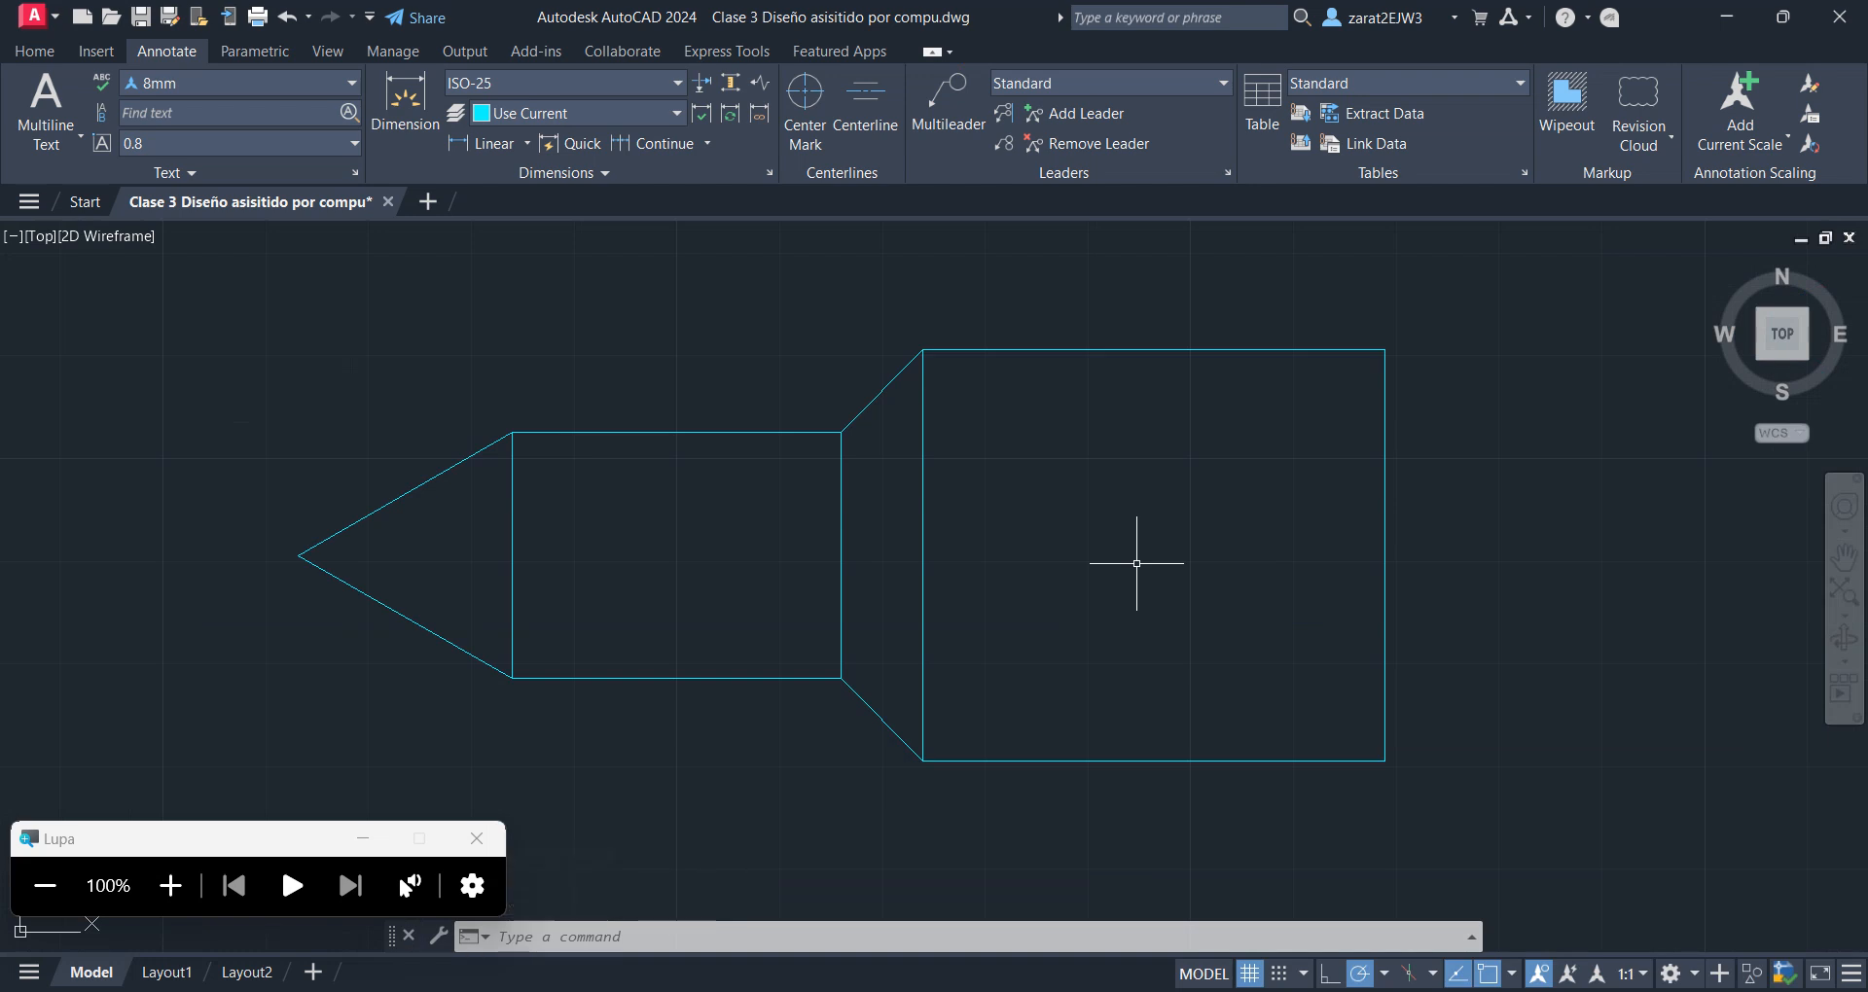
scroll(750, 634, down, 3)
scroll(722, 590, up, 3)
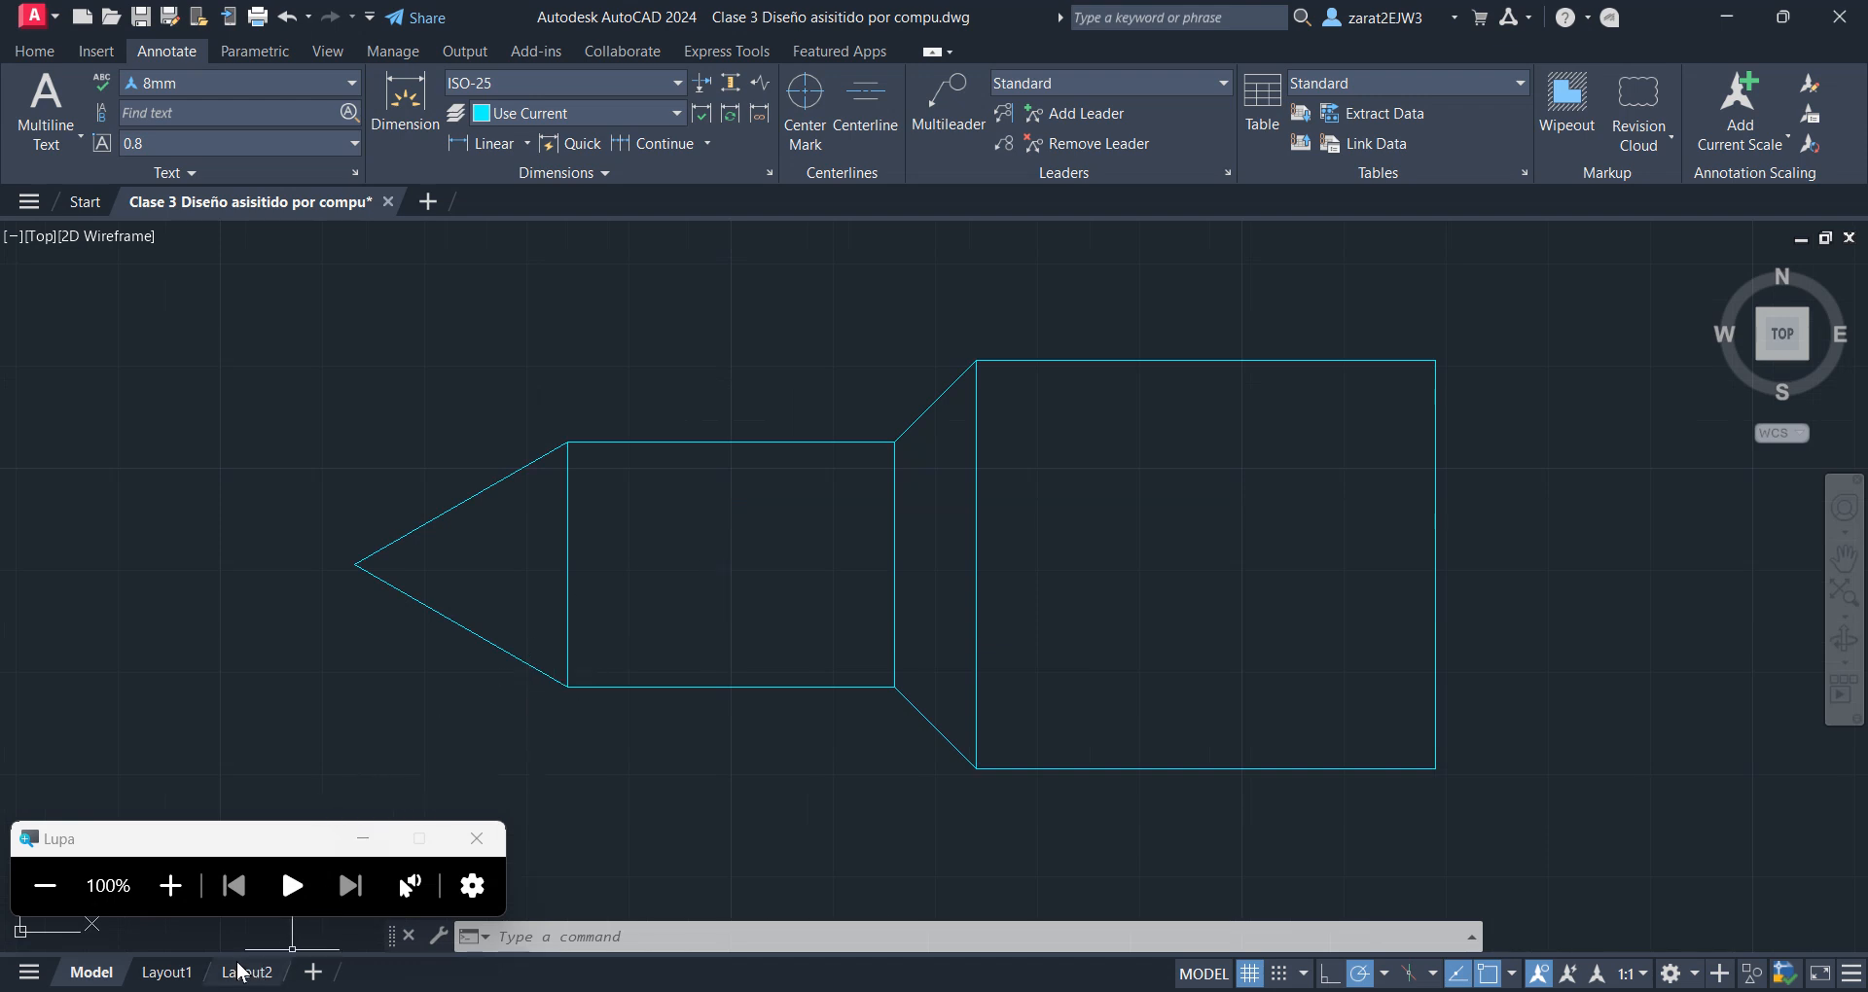
Return to Layout1 with the A3 format sheet in view
mouse_move(170, 976)
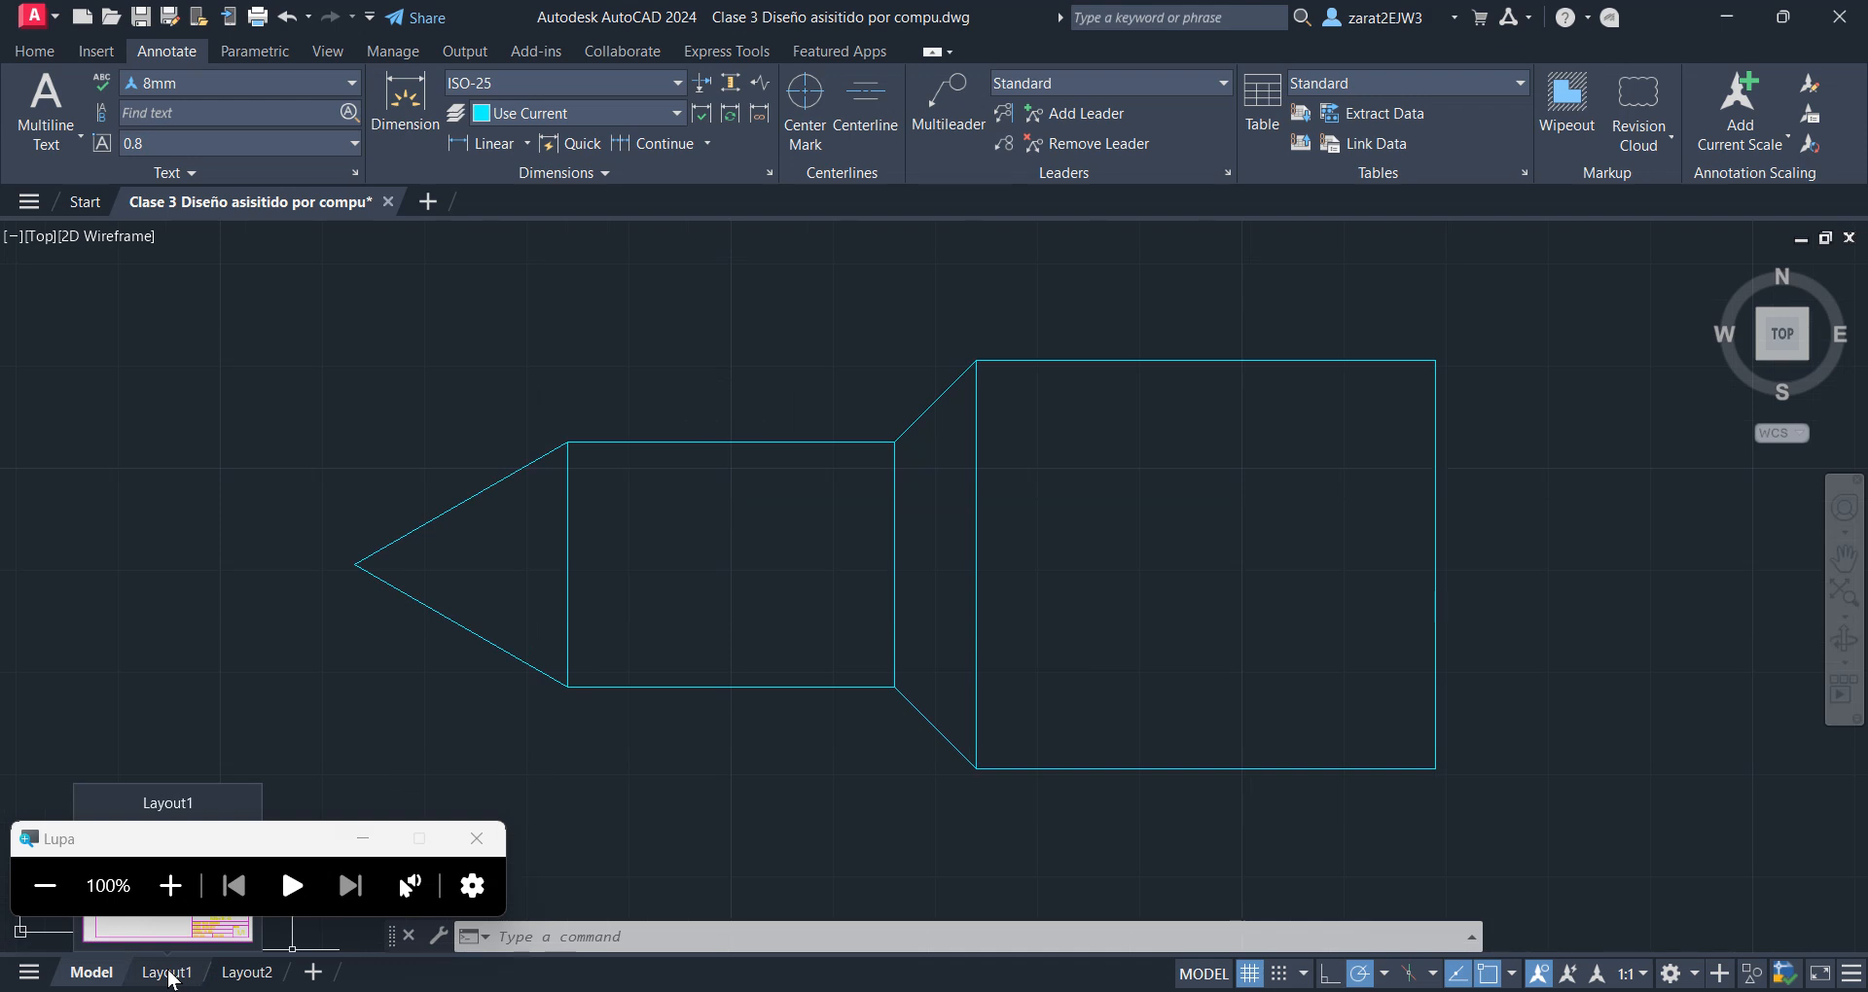
click(171, 976)
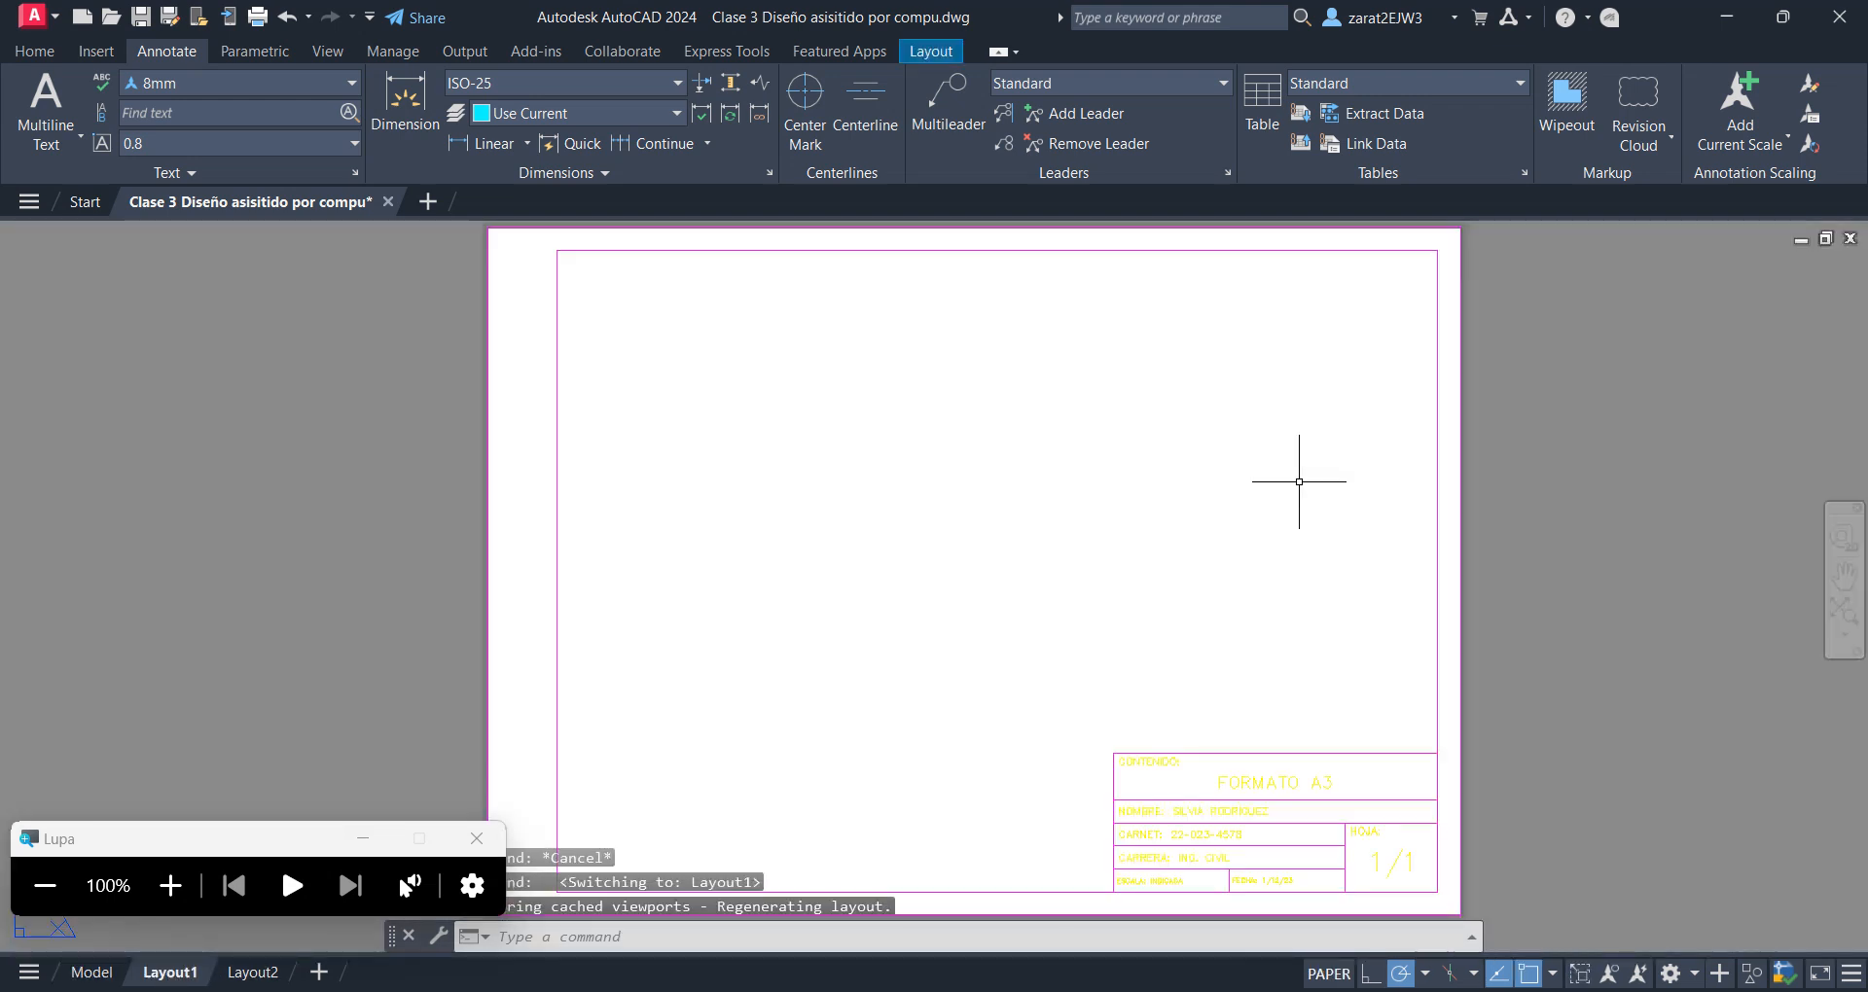
scroll(1037, 493, up, 2)
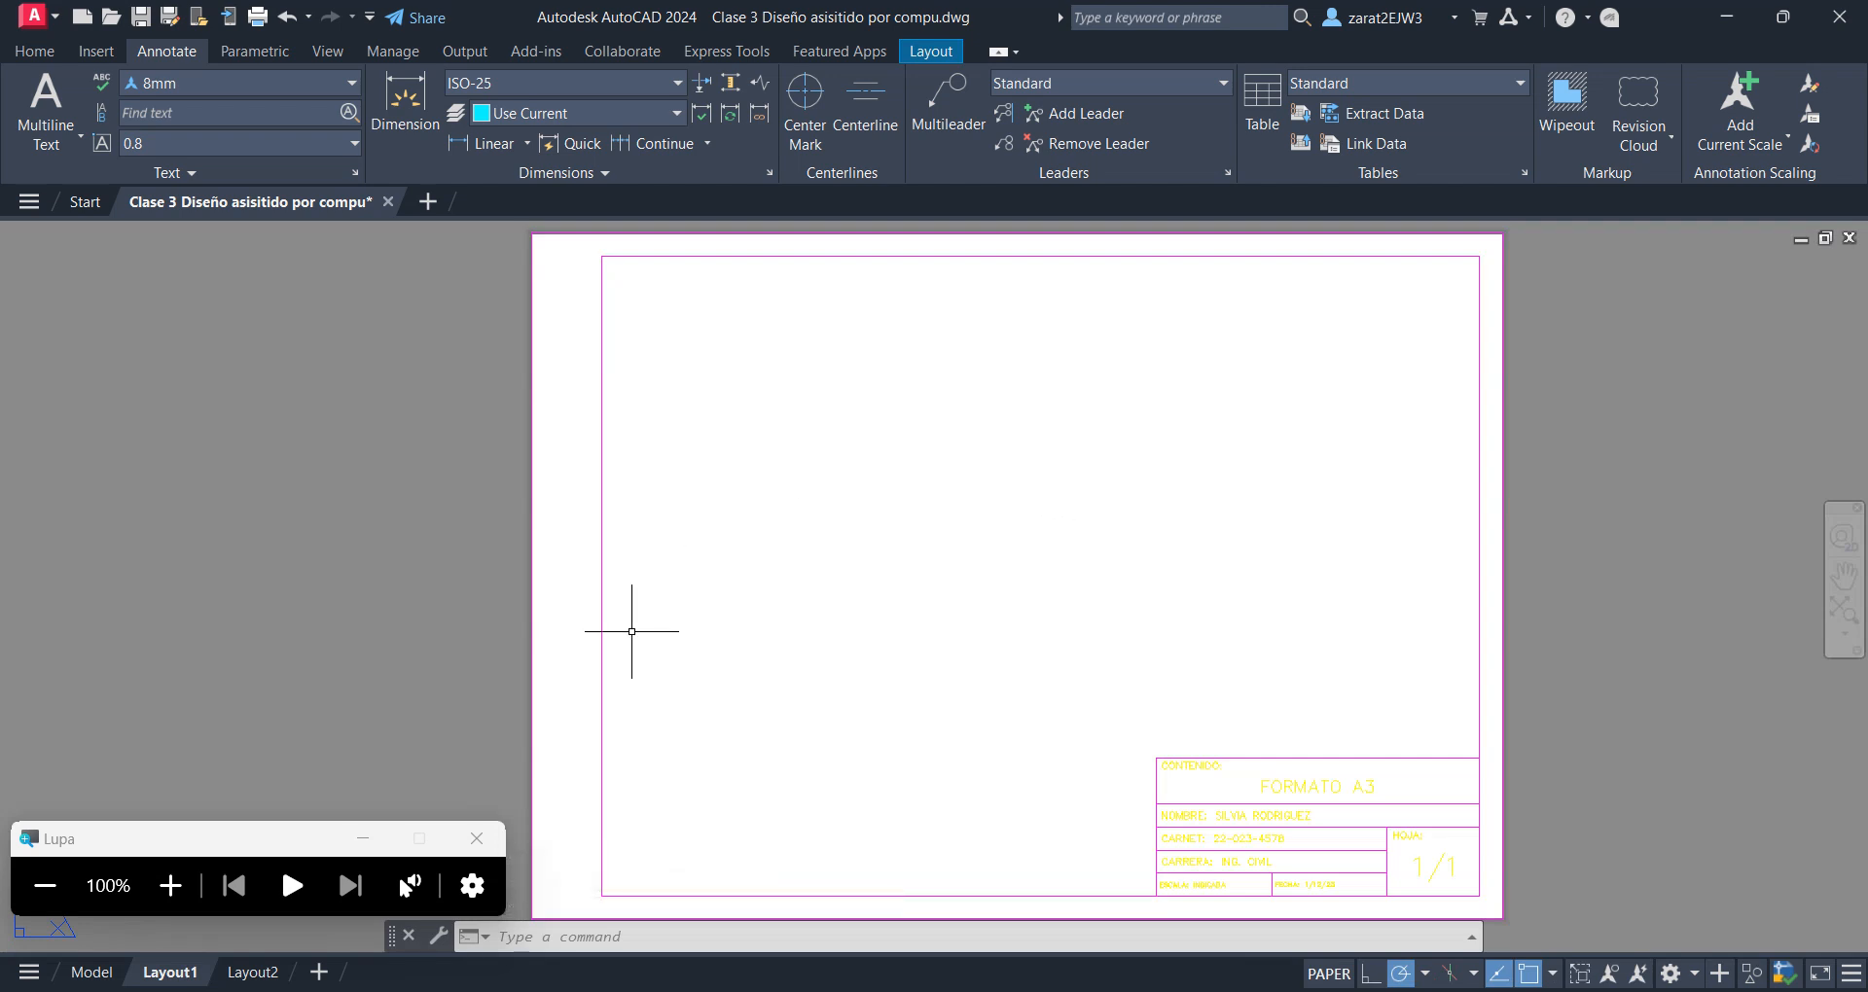
click(170, 885)
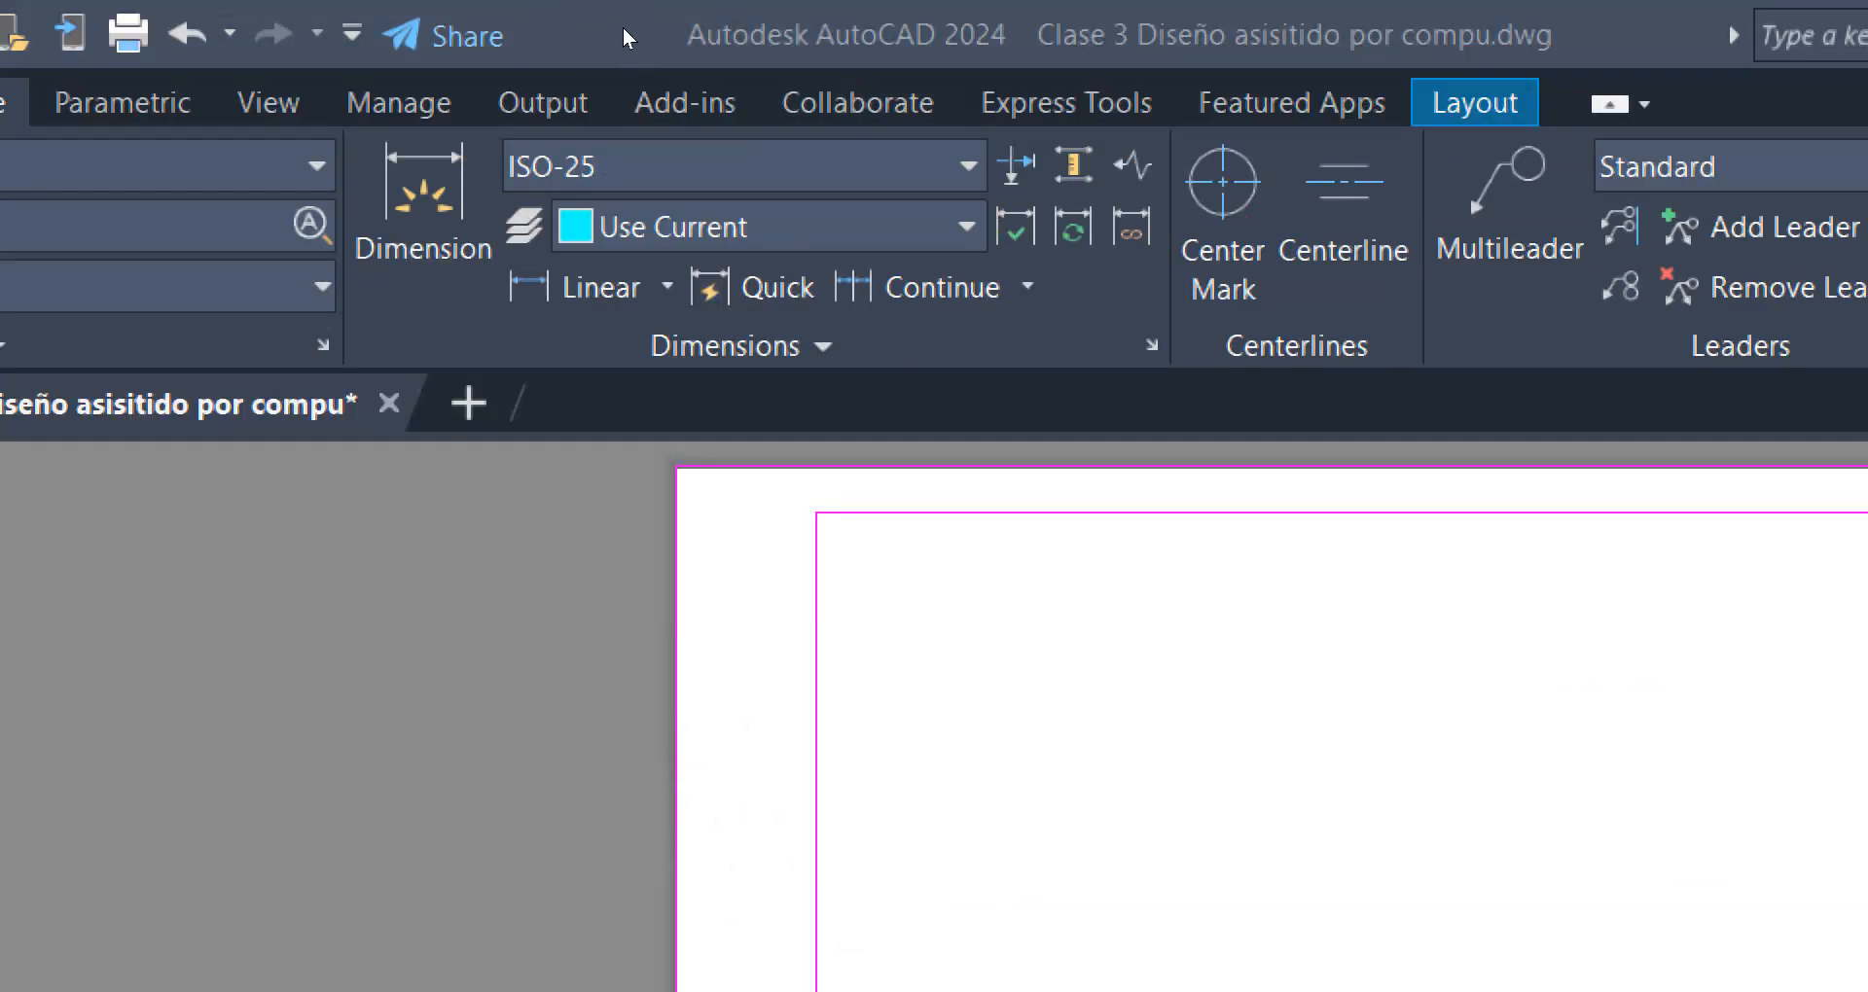
Create a rectangular viewport on Layout1 from the inner frame's upper-left corner to the title block's upper-right corner
click(922, 51)
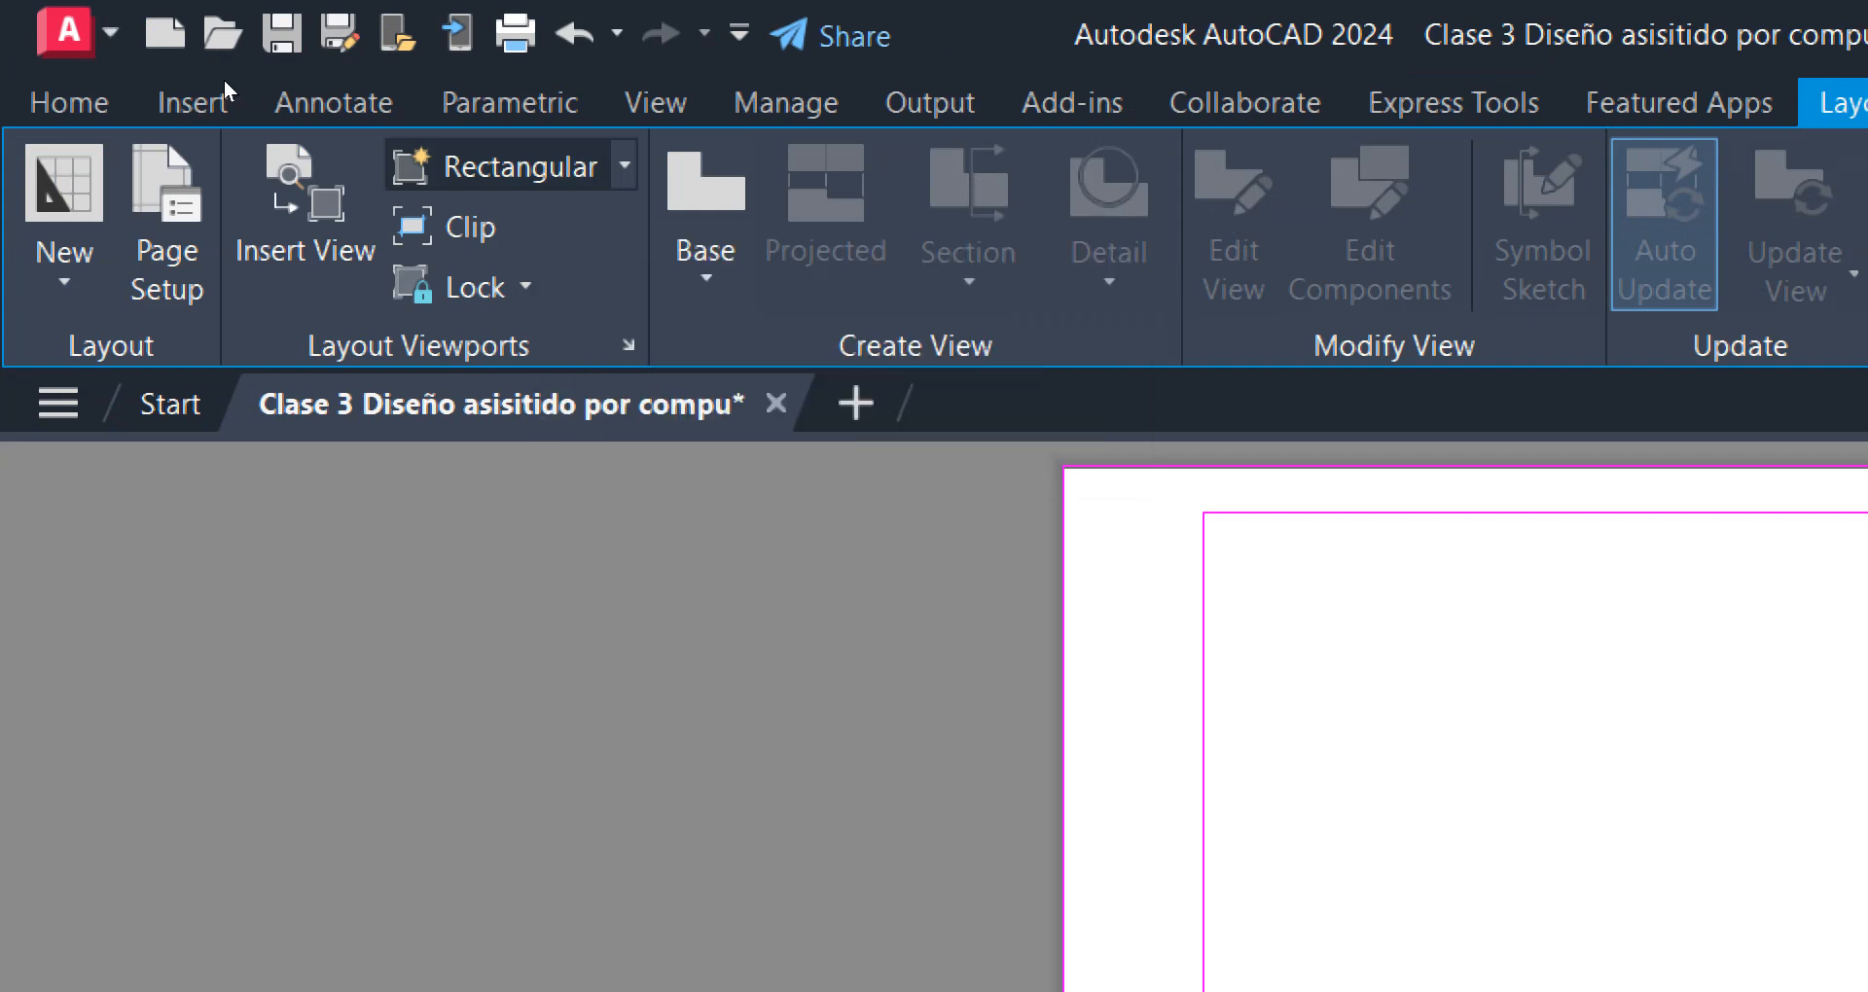
click(520, 166)
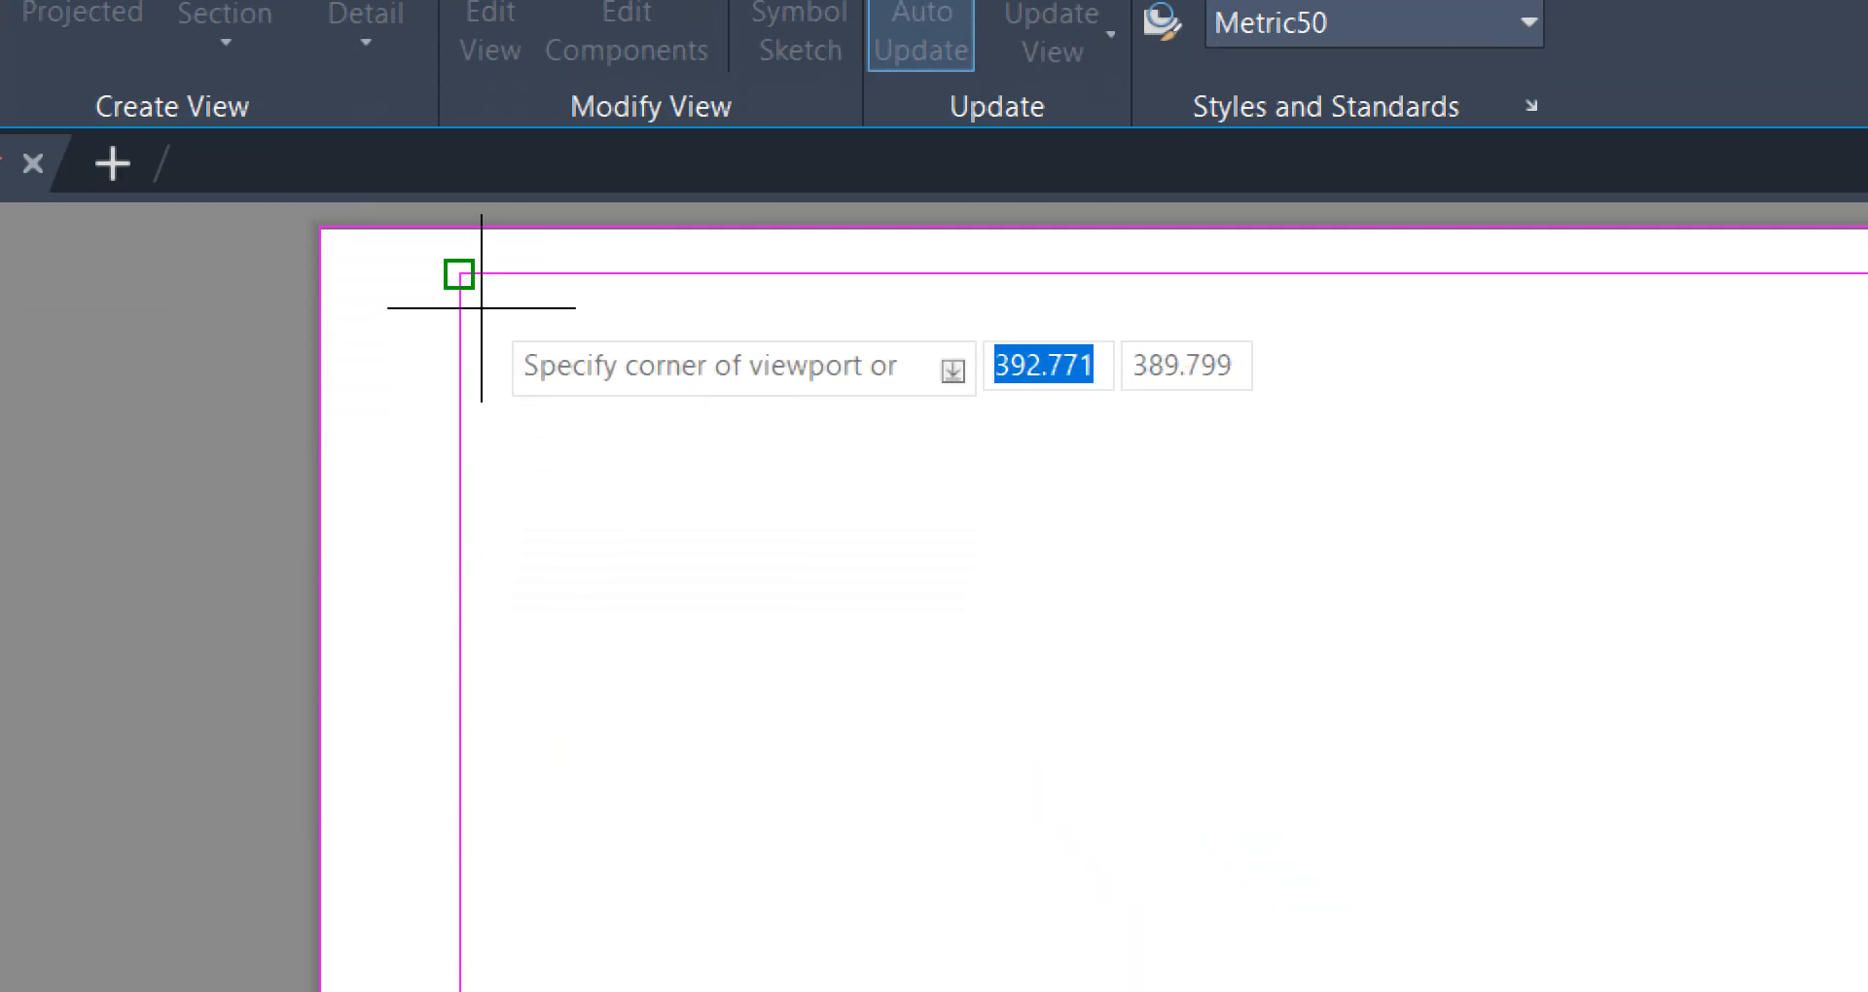
click(459, 274)
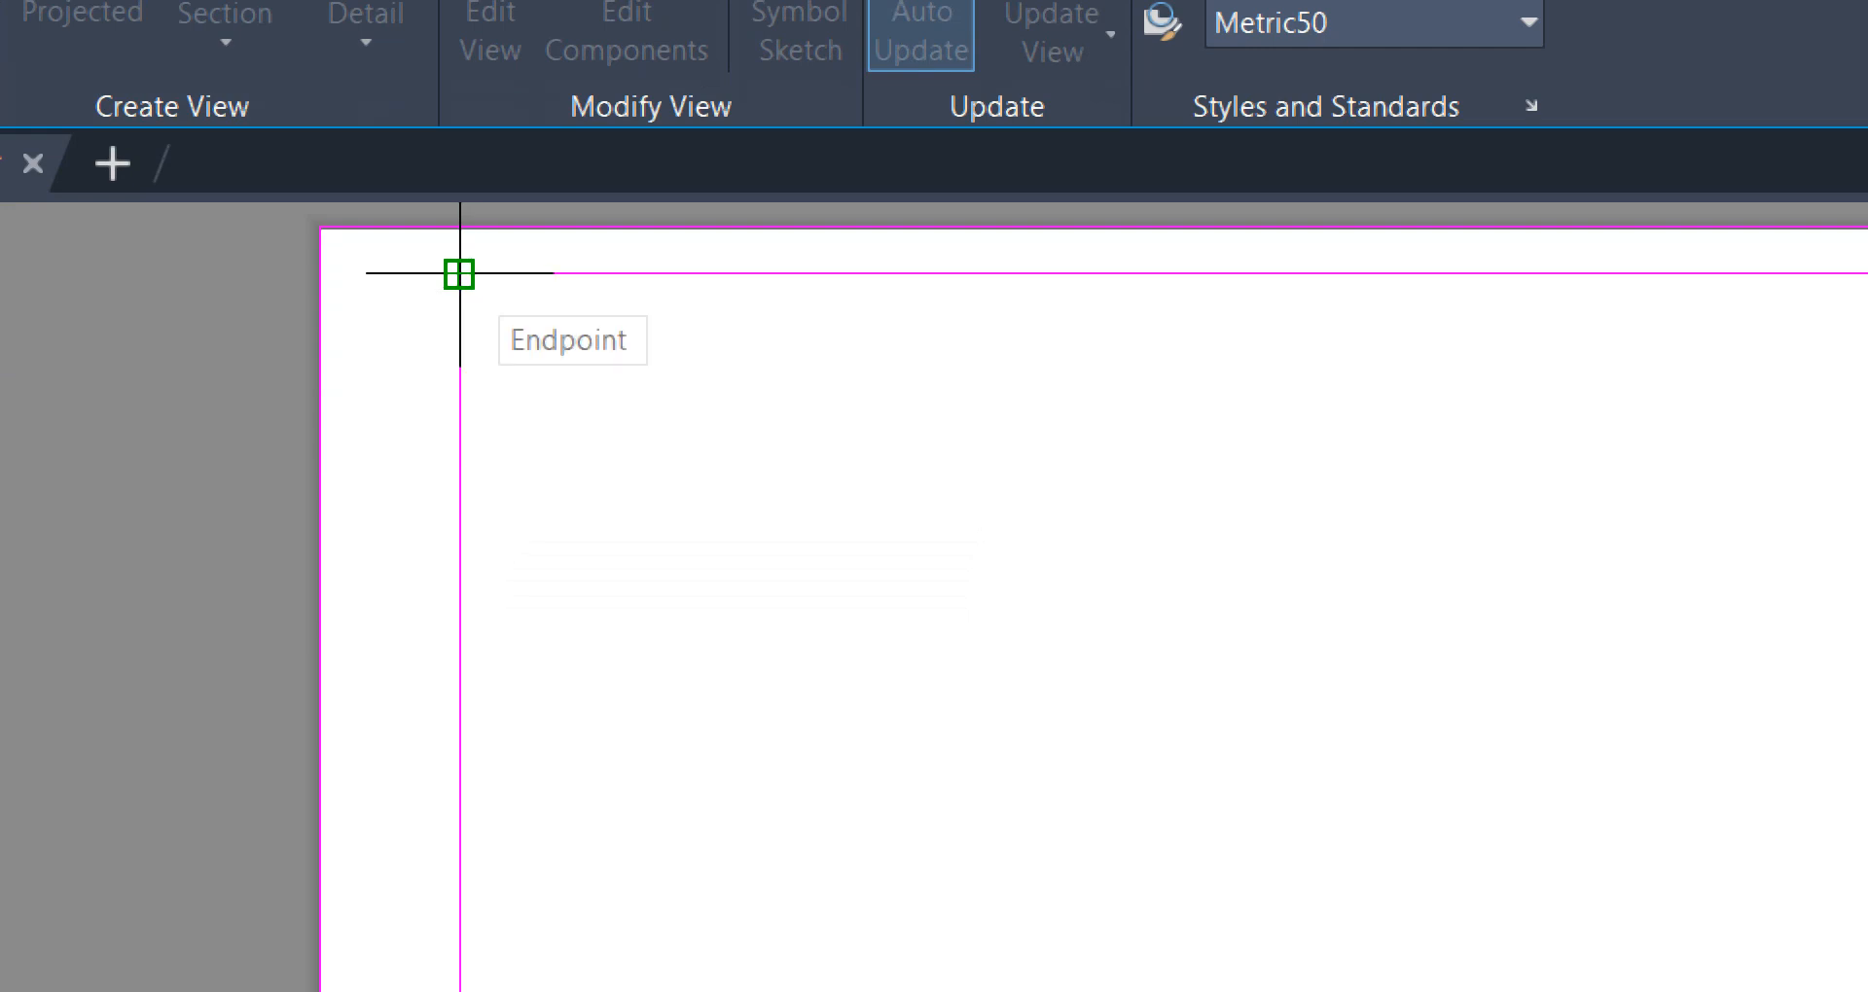
click(459, 273)
scroll(926, 505, down, 4)
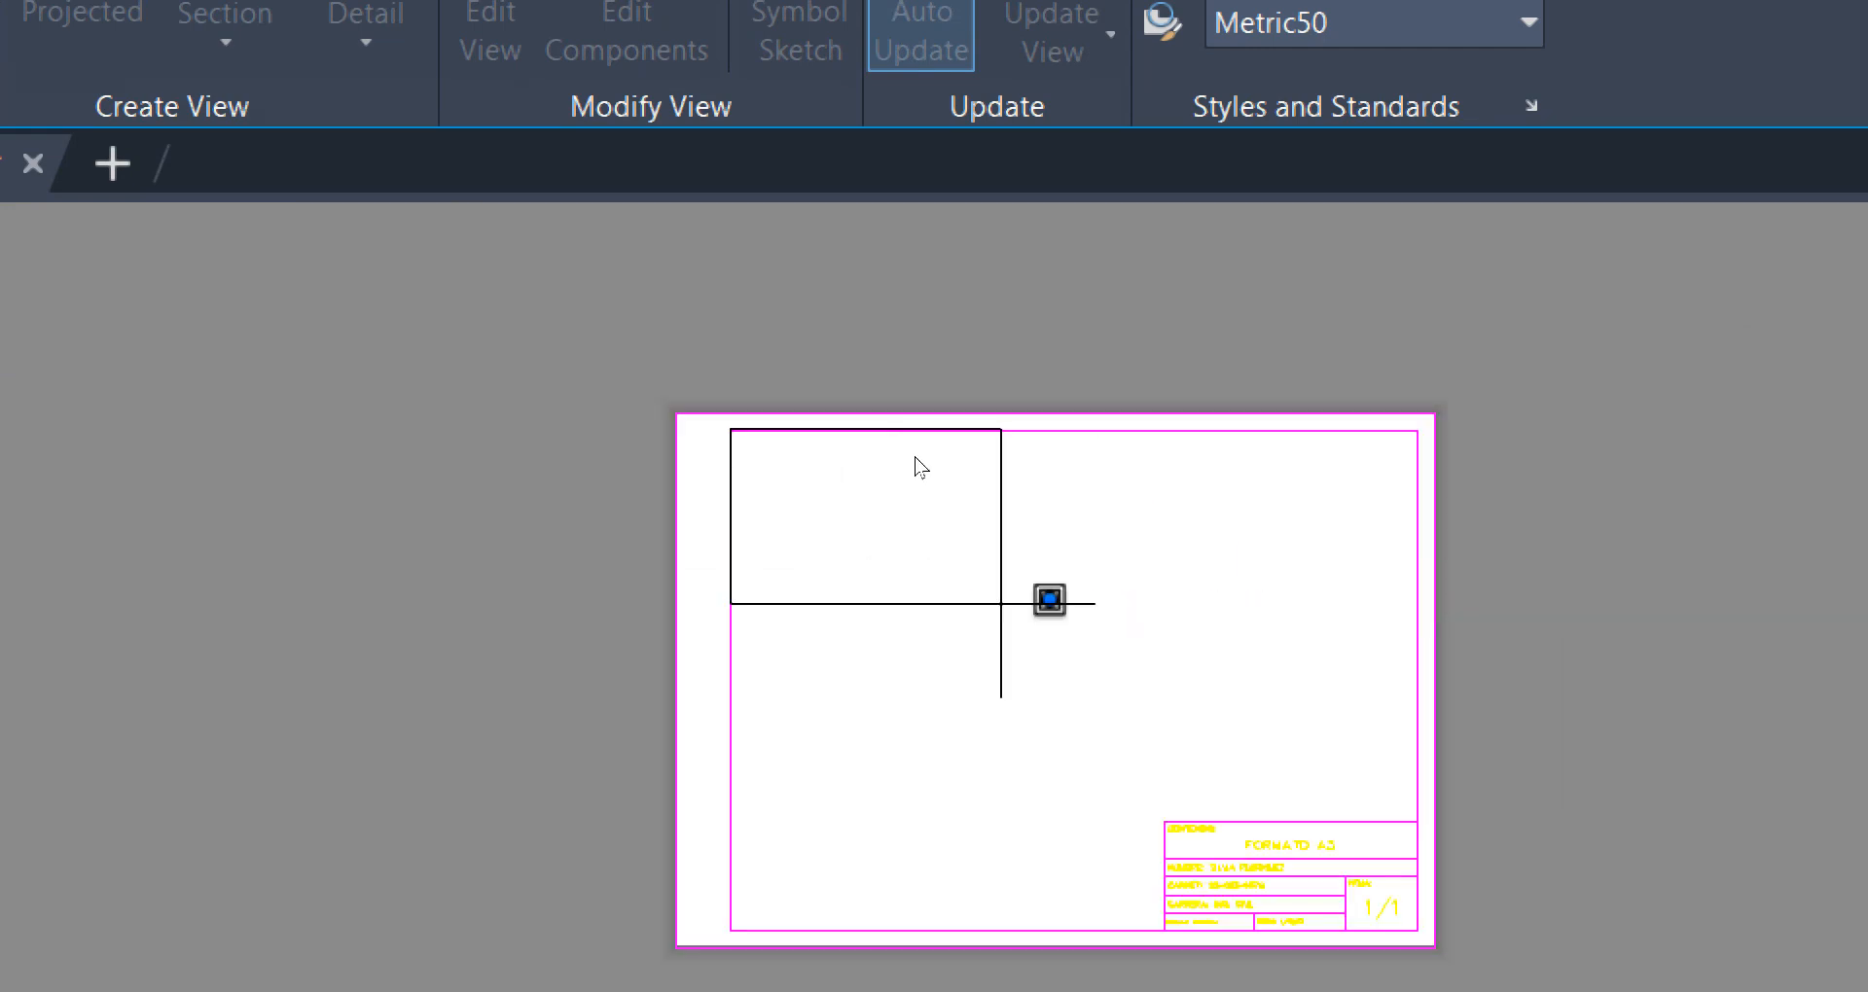
middle_drag(1365, 823, 1079, 572)
scroll(1079, 572, up, 4)
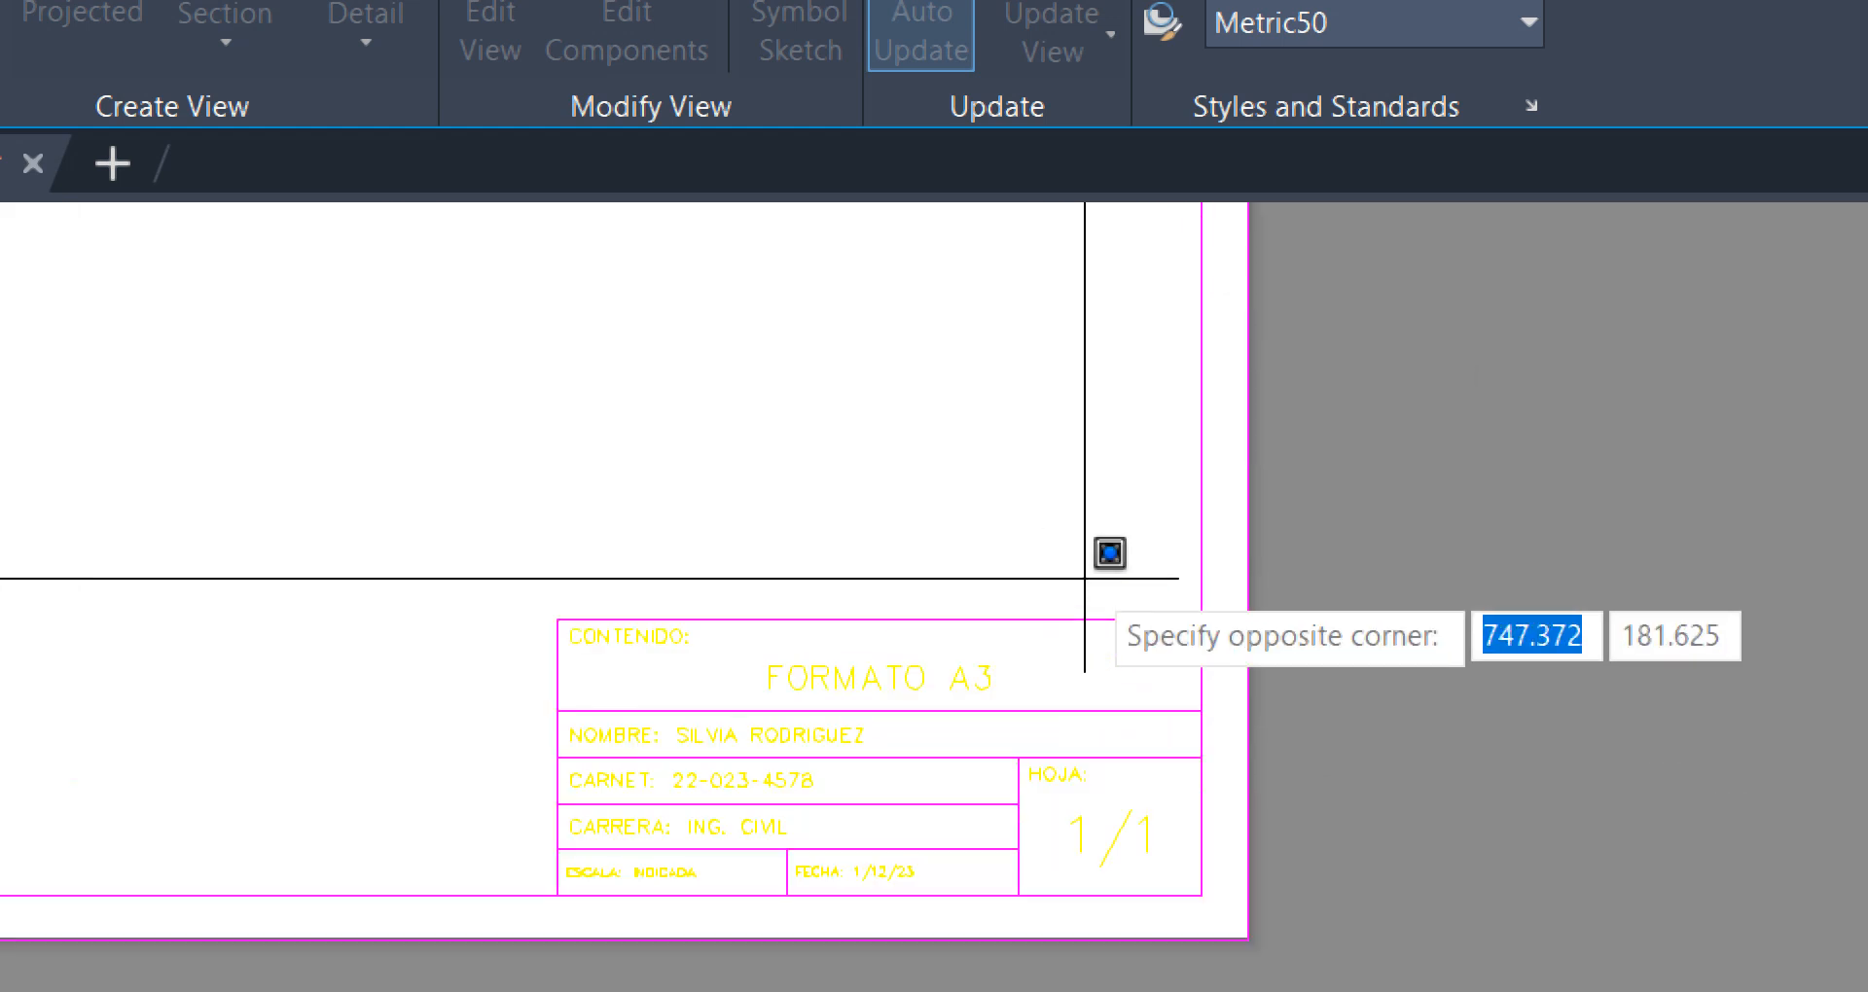
click(1201, 620)
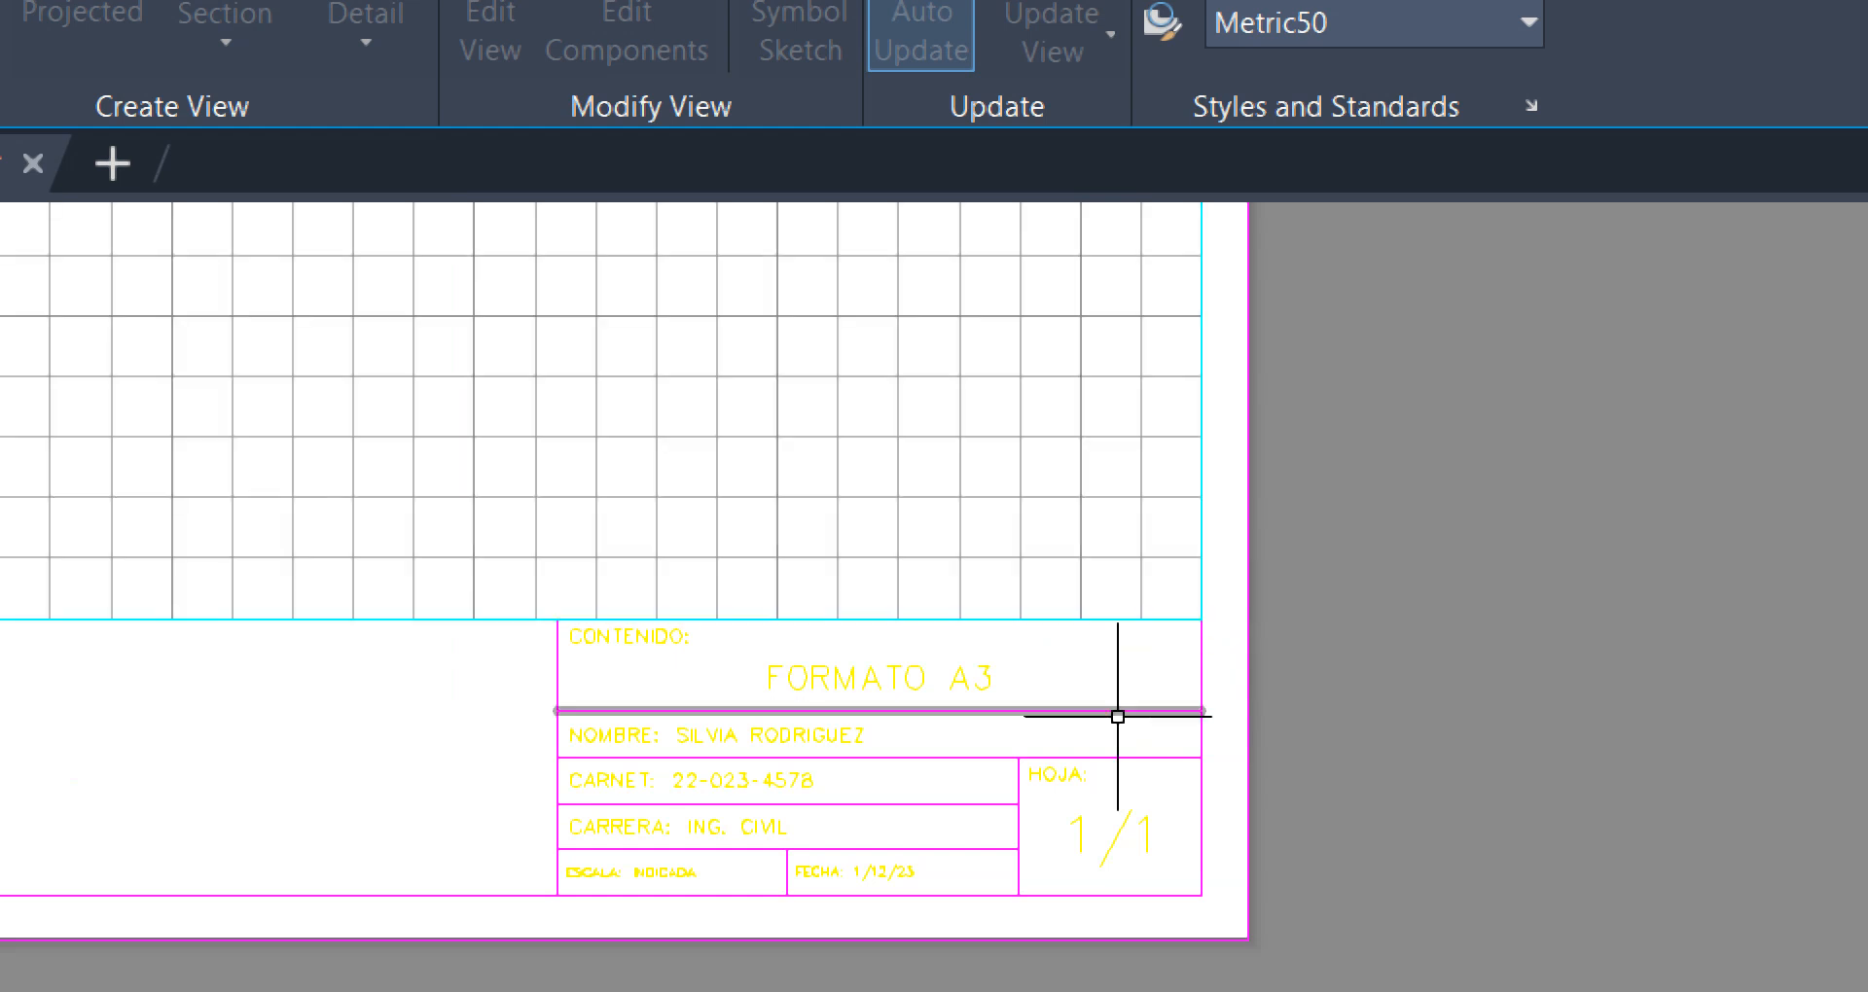
scroll(963, 775, down, 4)
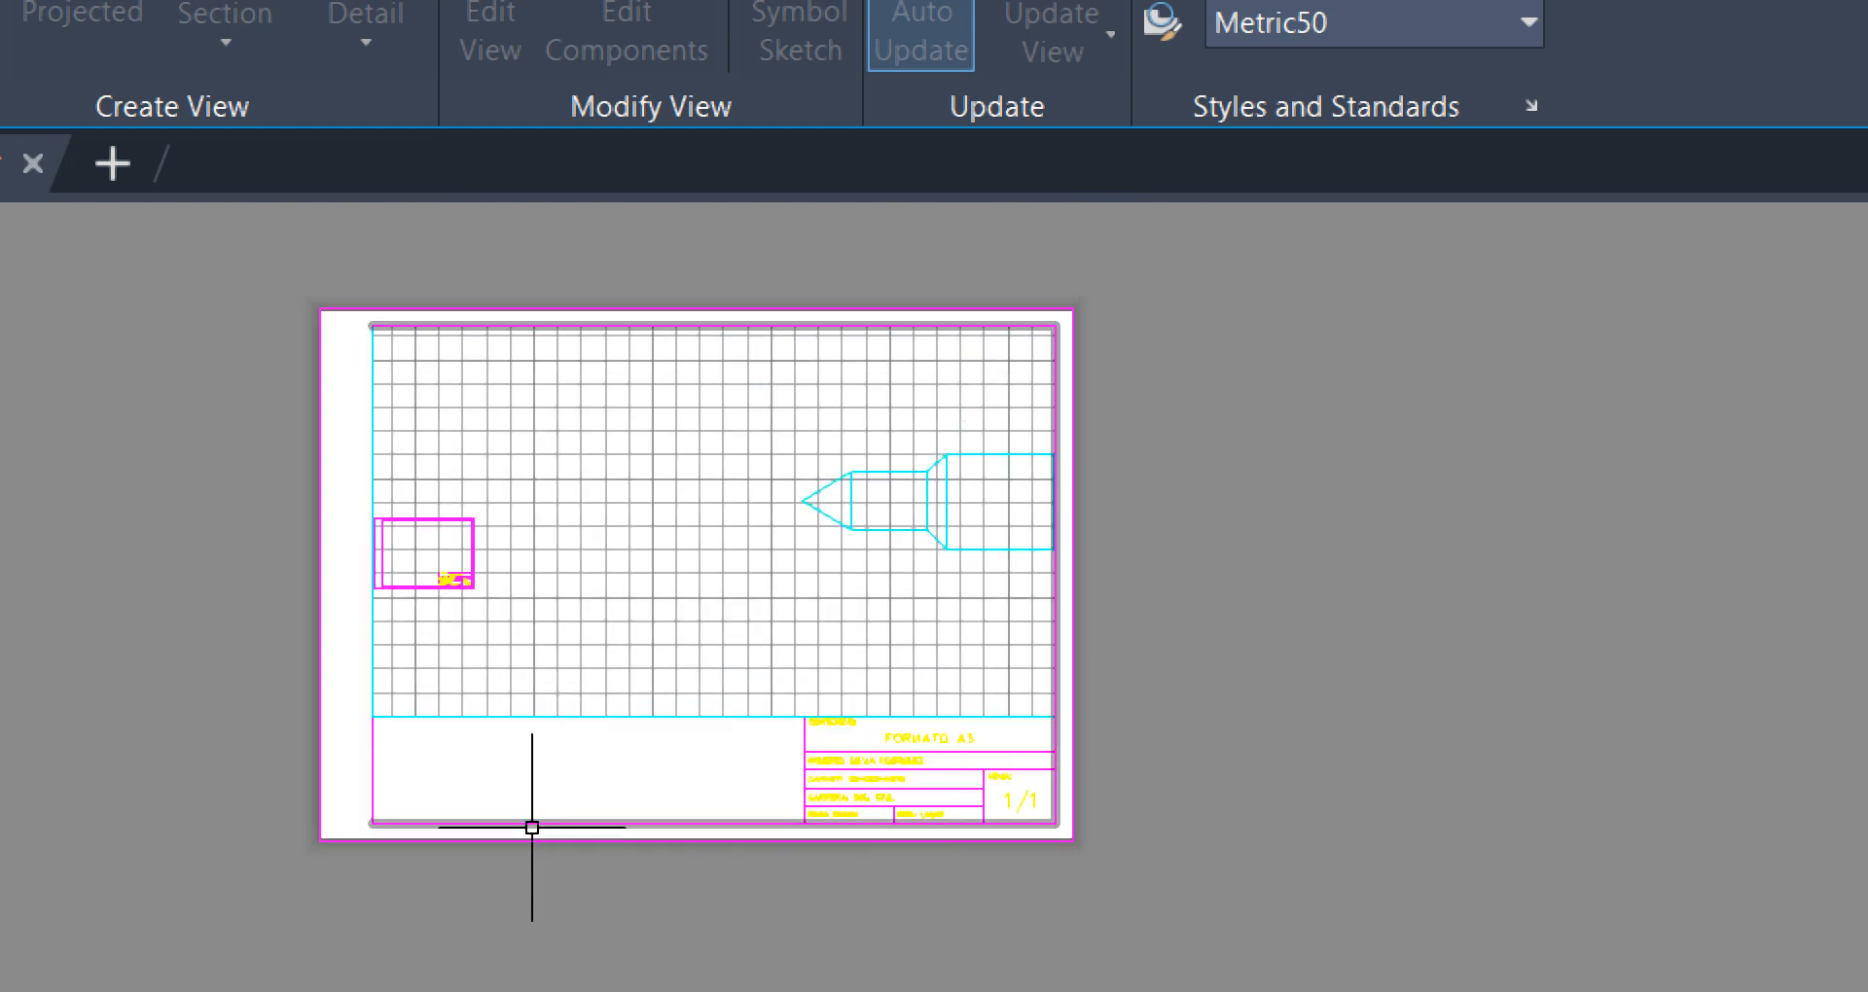
middle_drag(709, 776, 1045, 788)
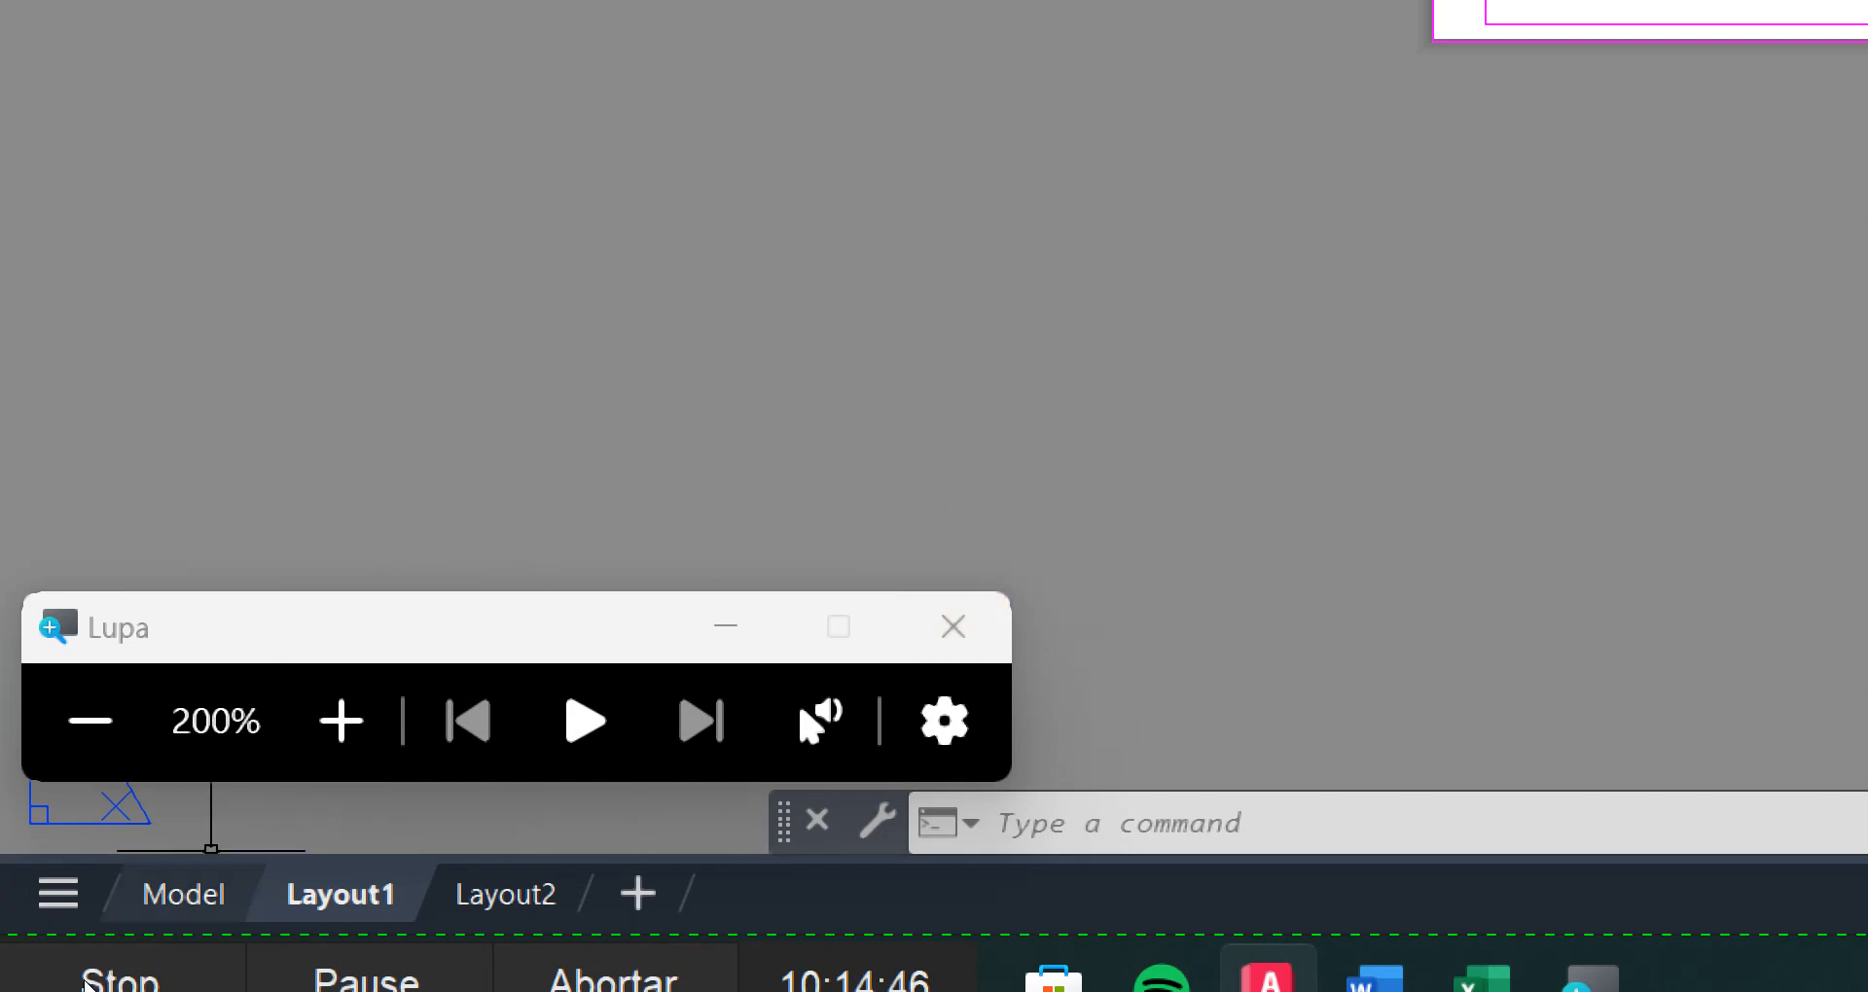
Switch to model space and open the custom annotation scale list for editing
click(183, 894)
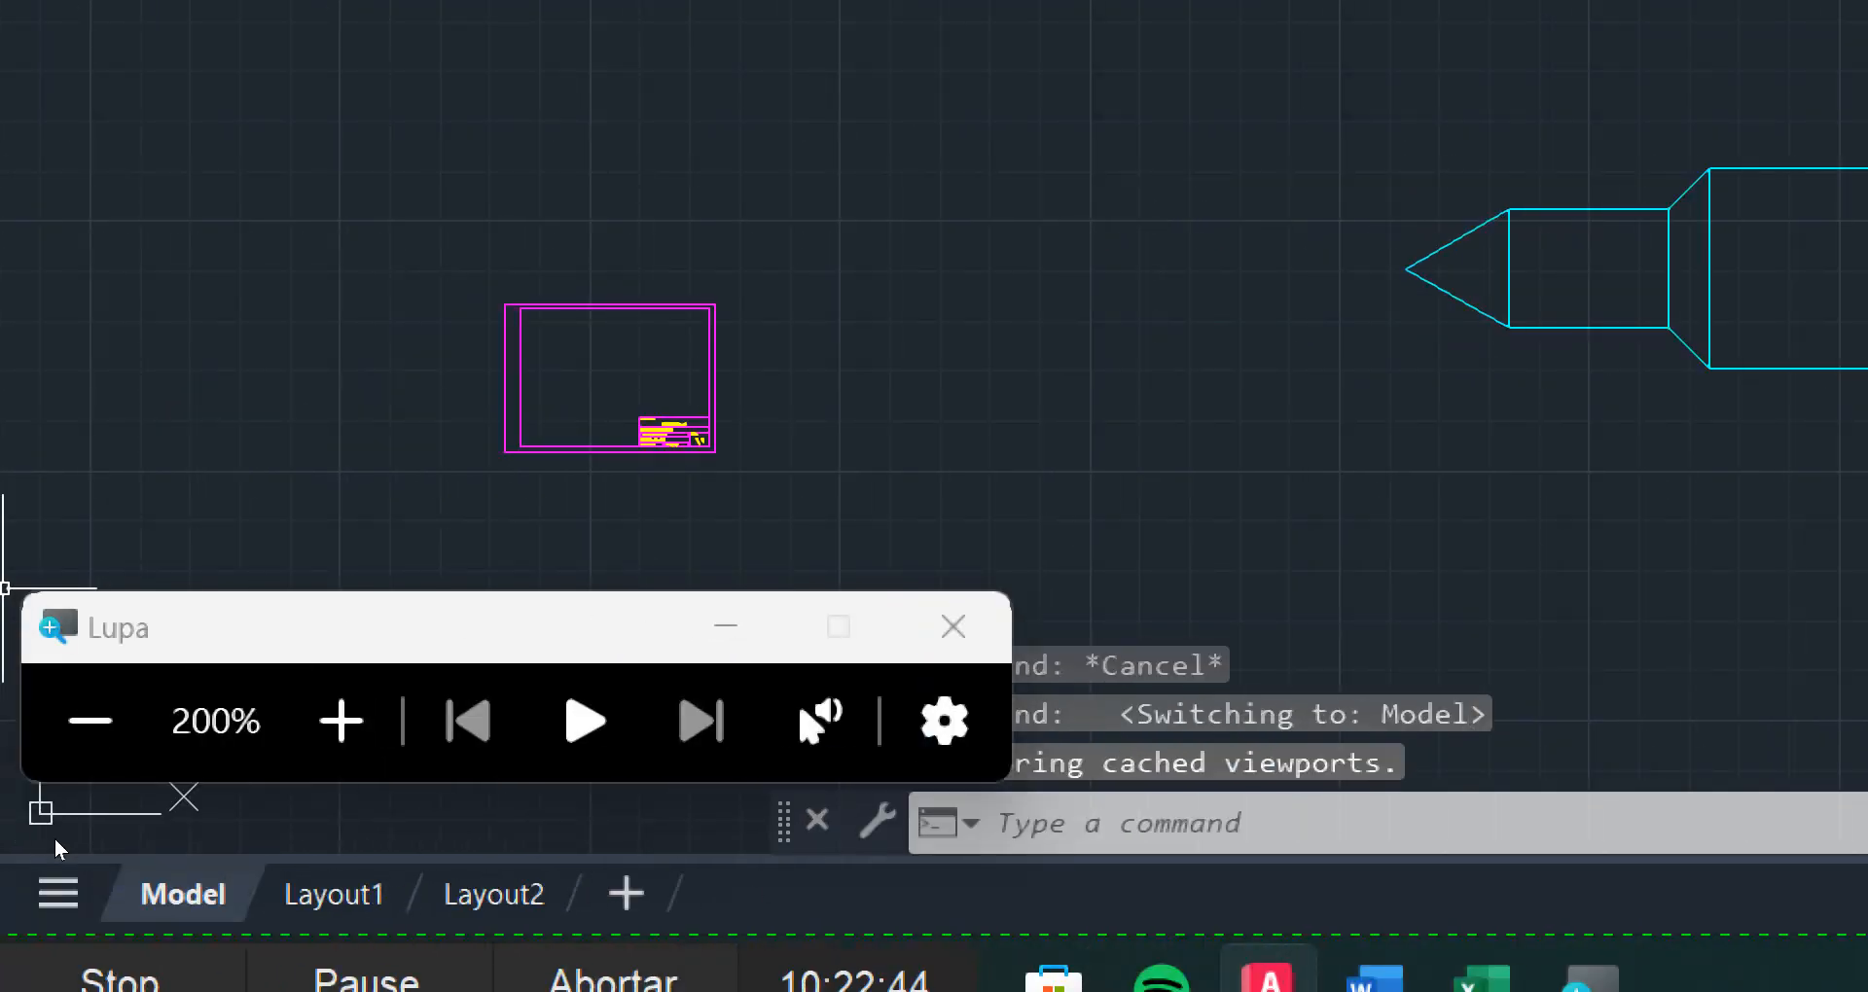
click(92, 717)
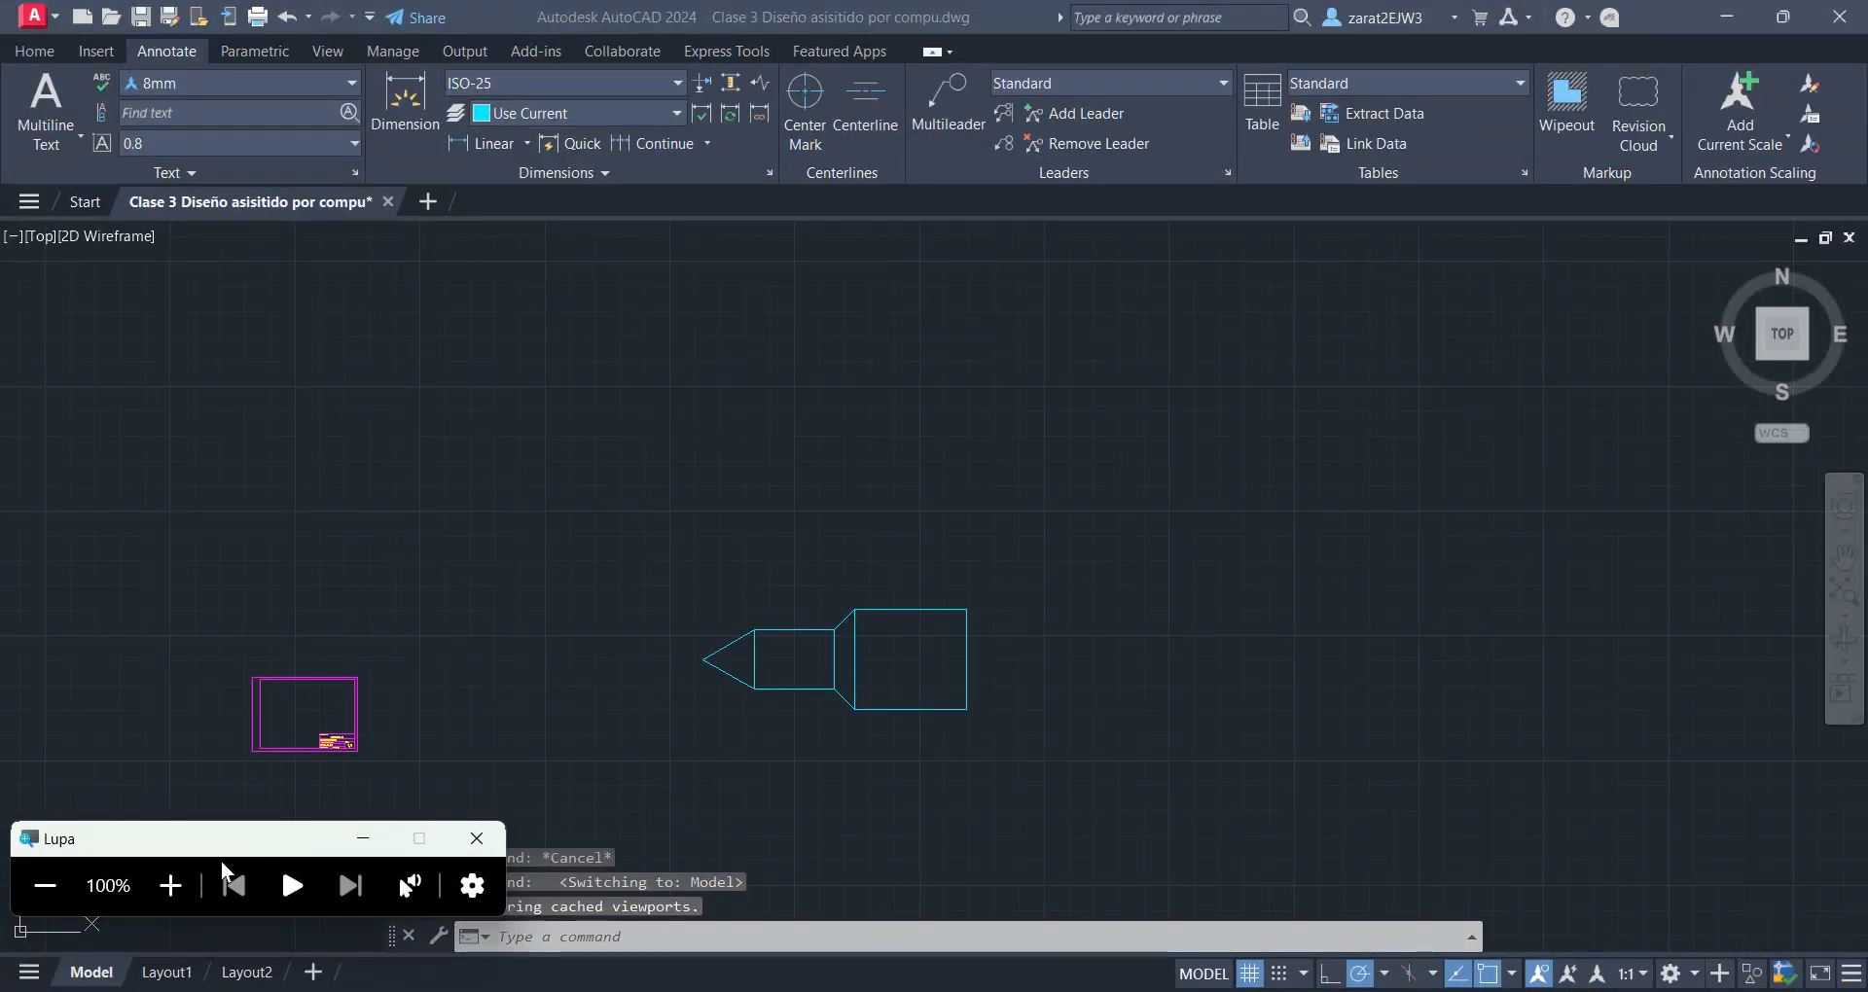
click(180, 885)
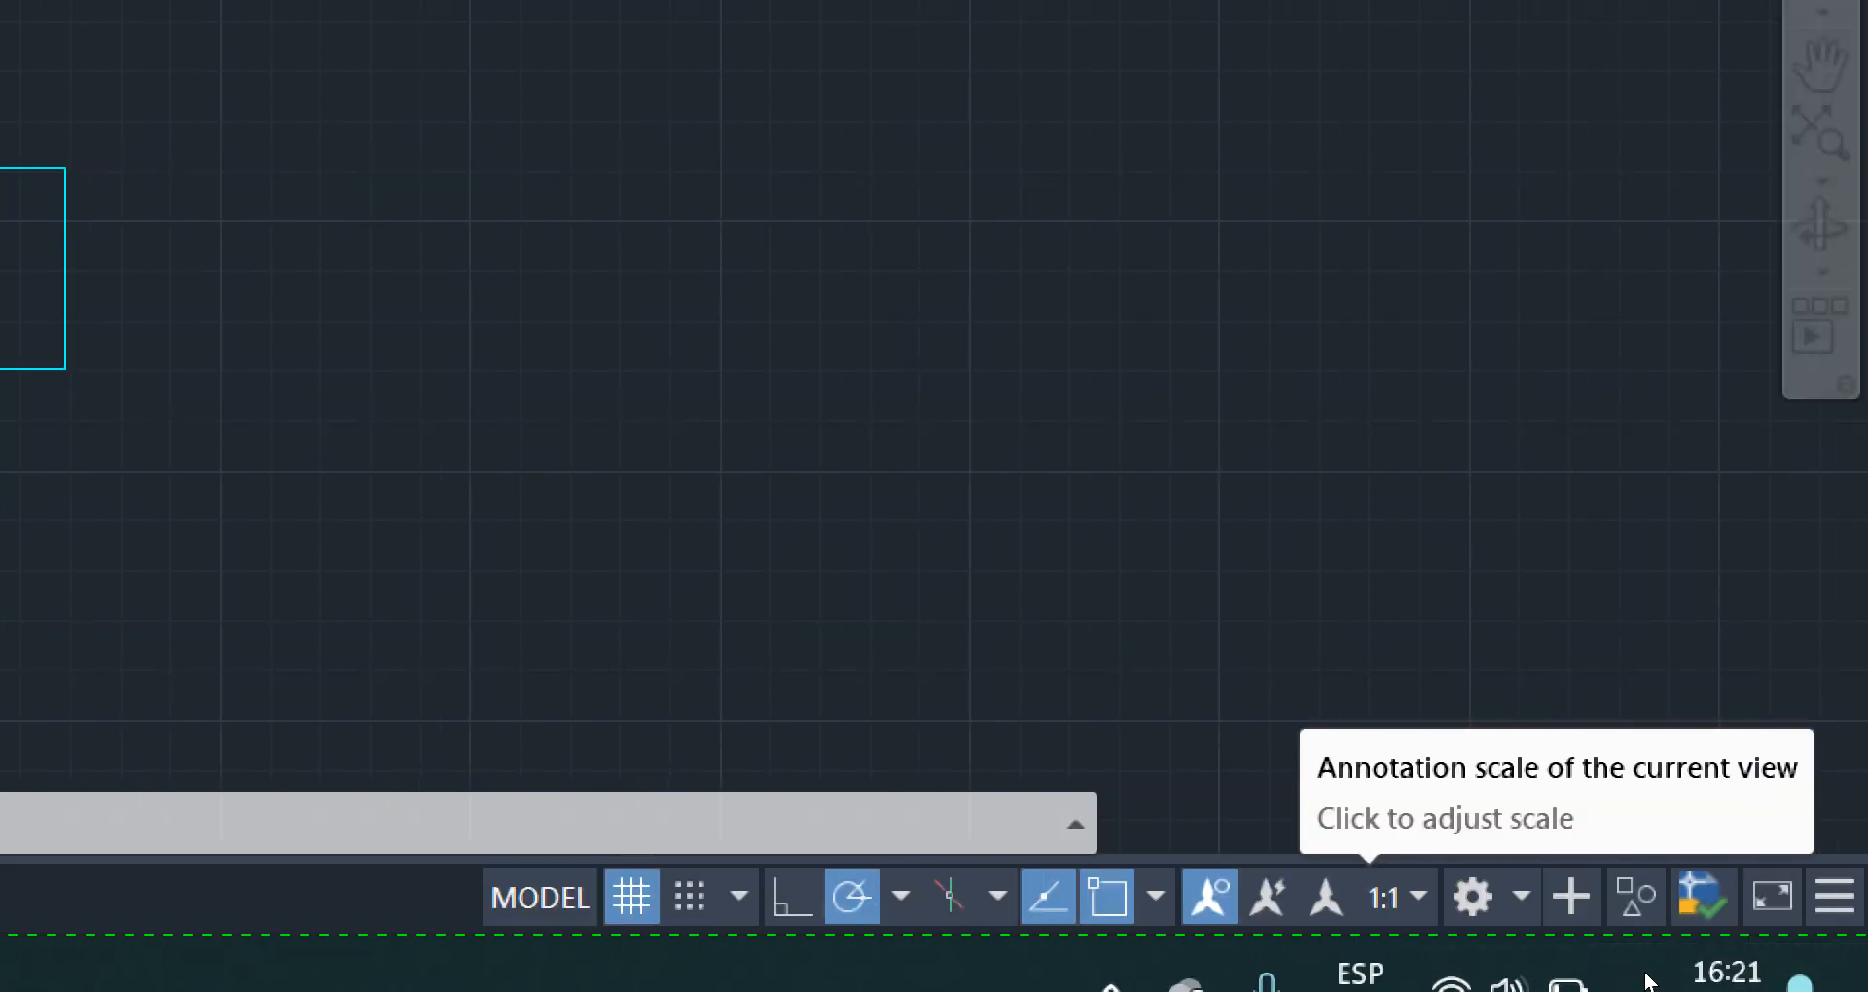
click(1393, 897)
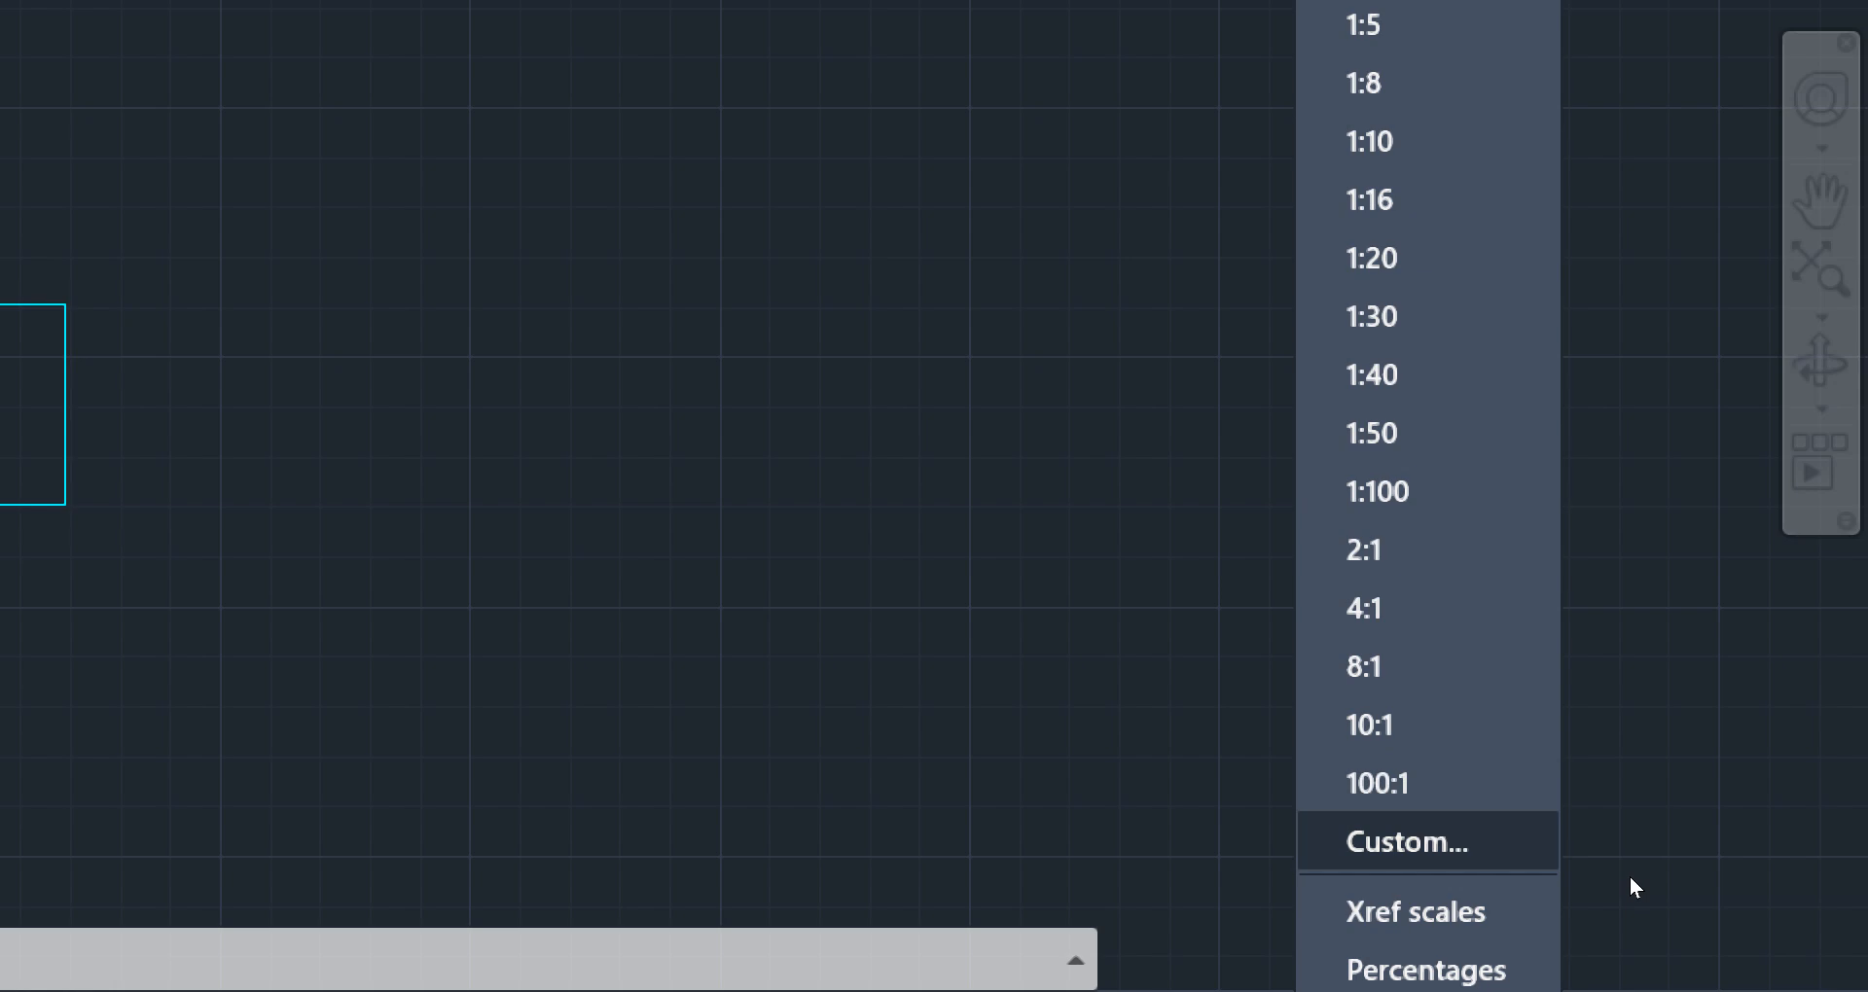
key(Return)
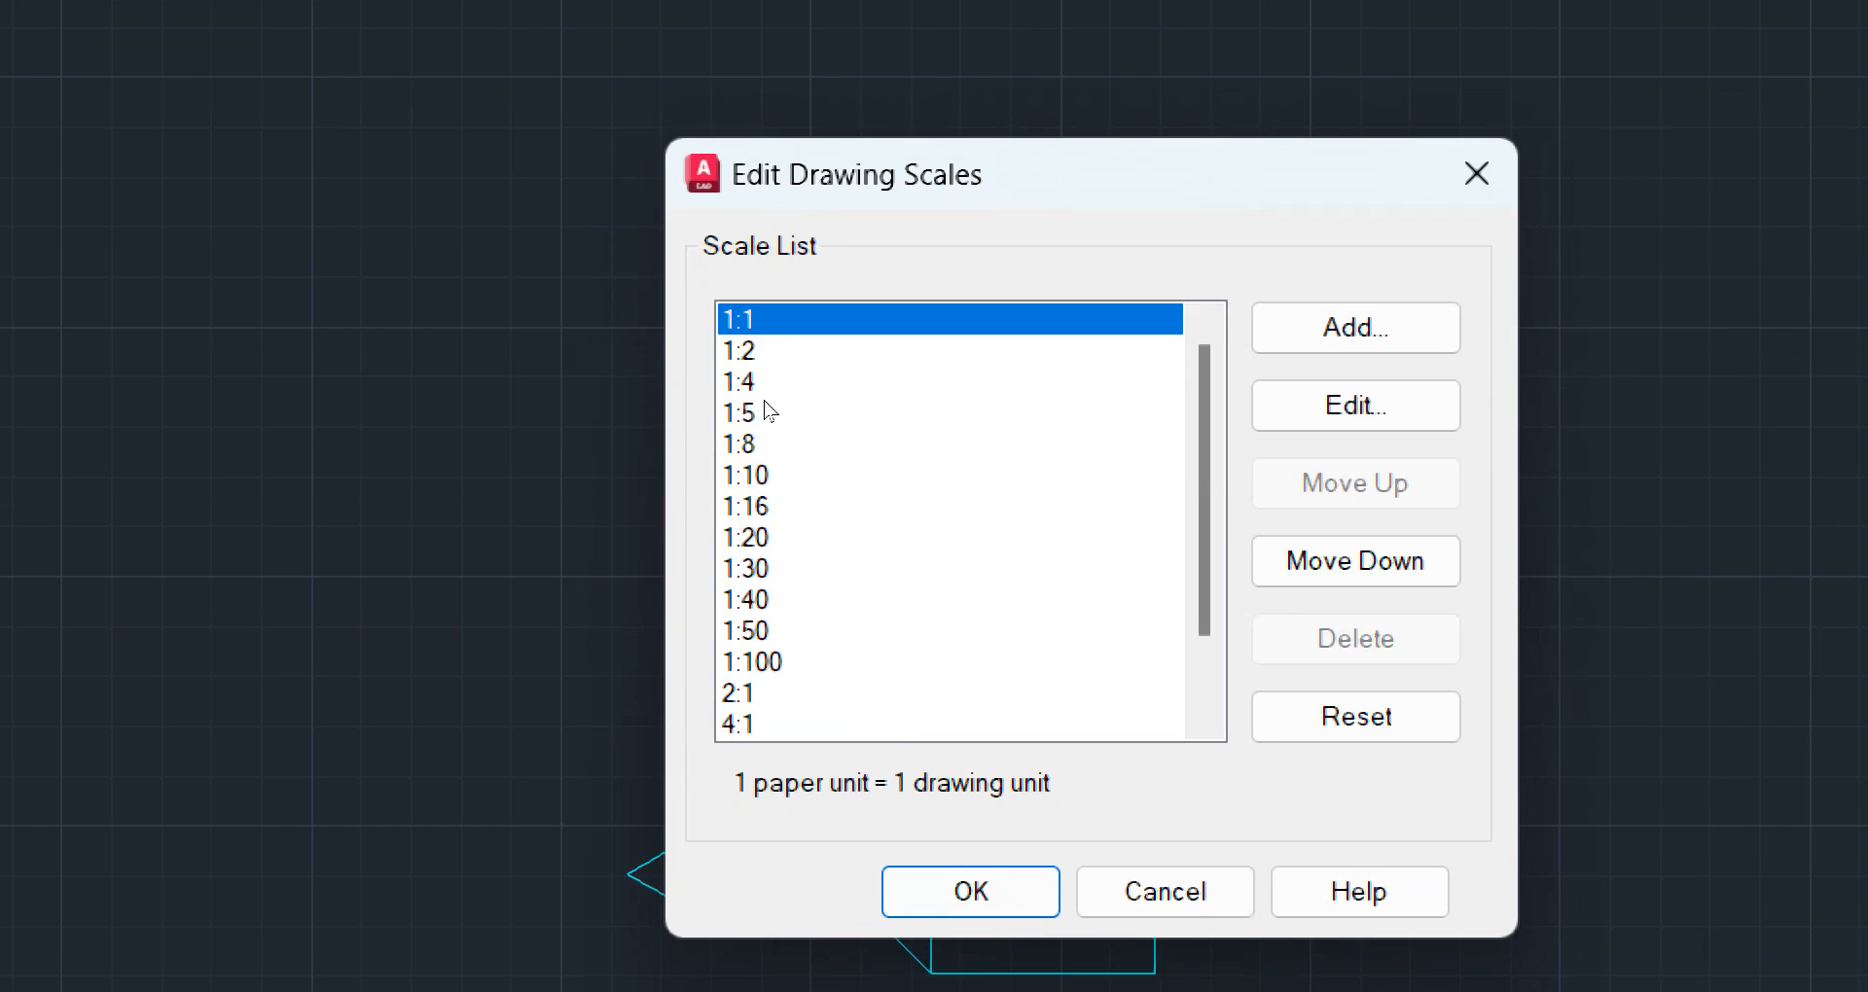
key(Down)
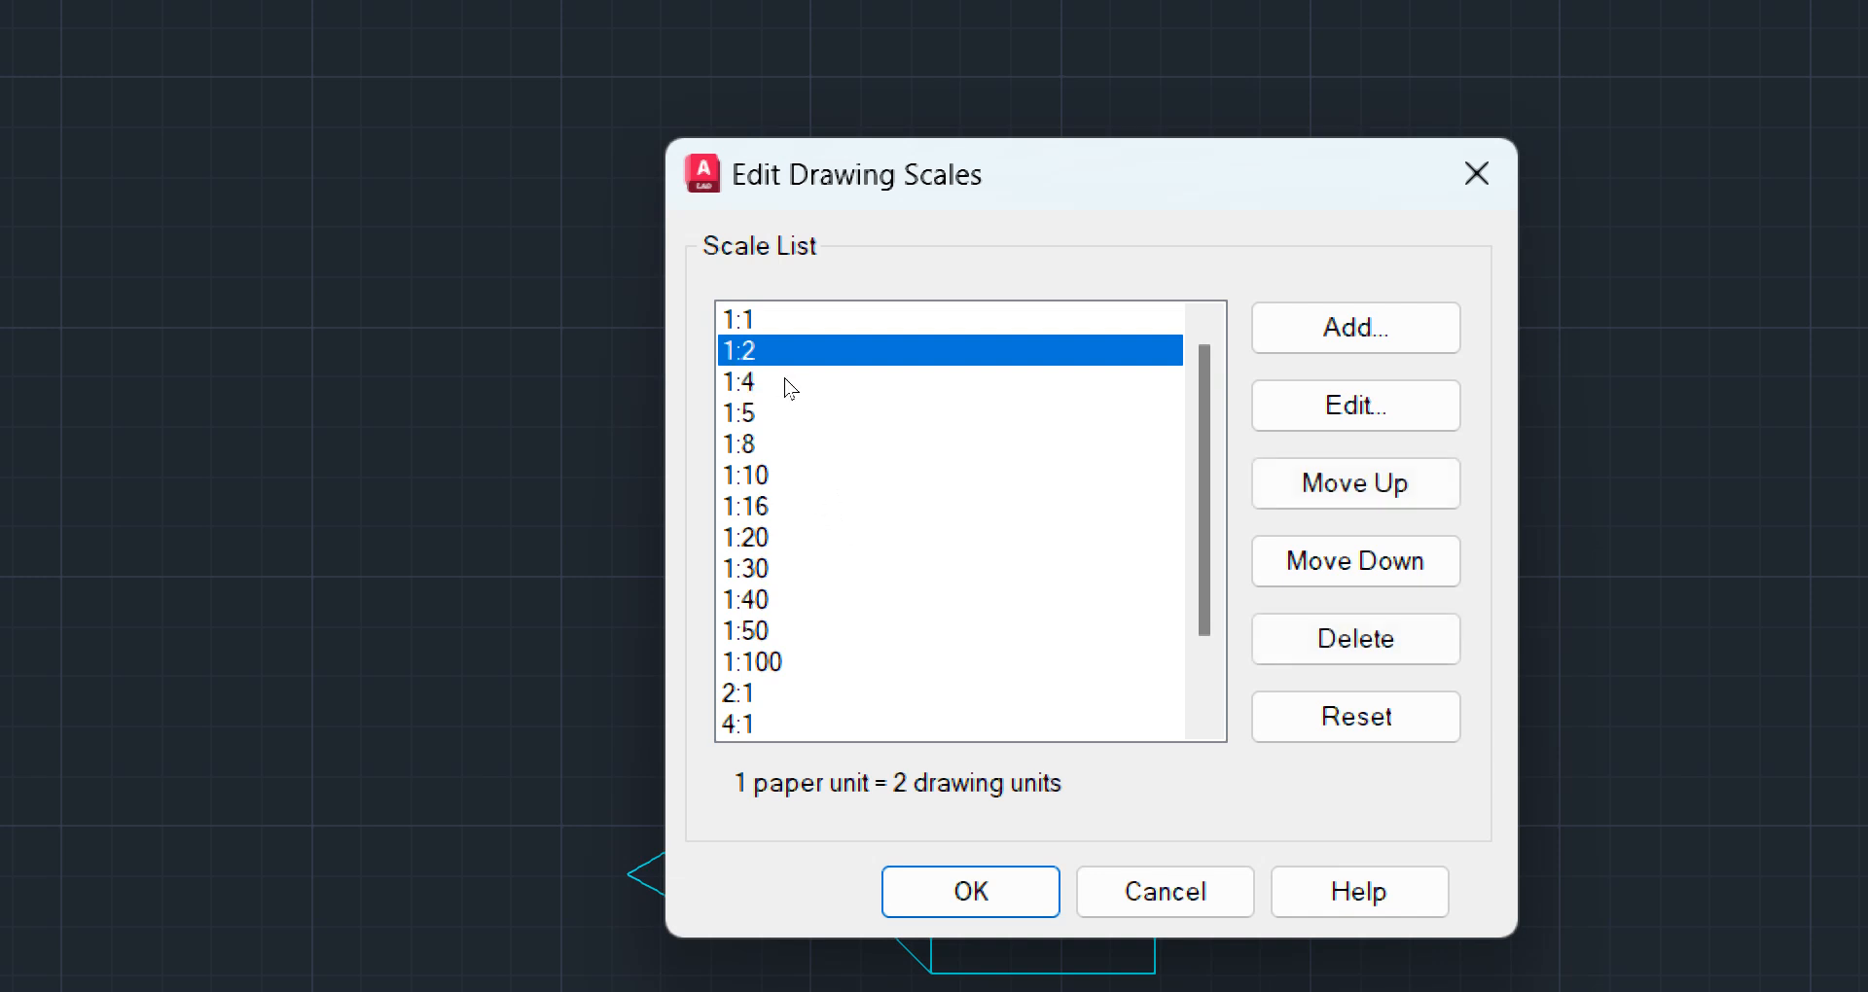
key(Up)
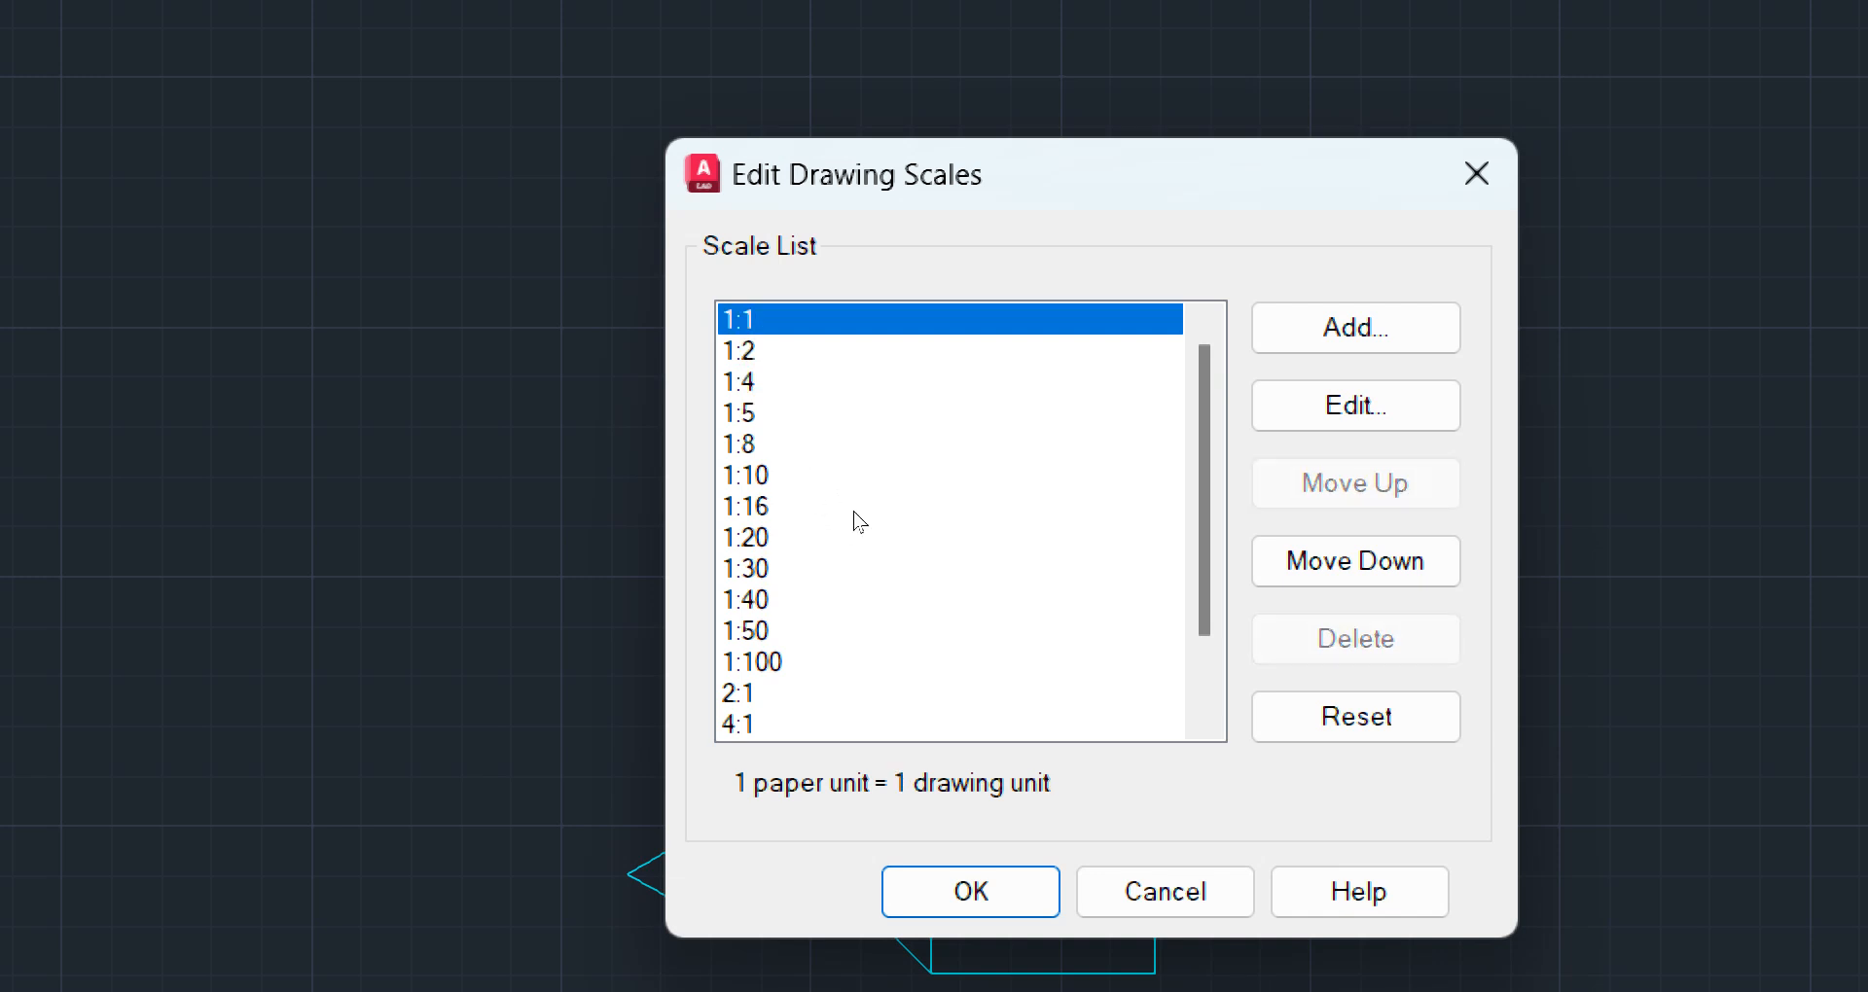
key(Down)
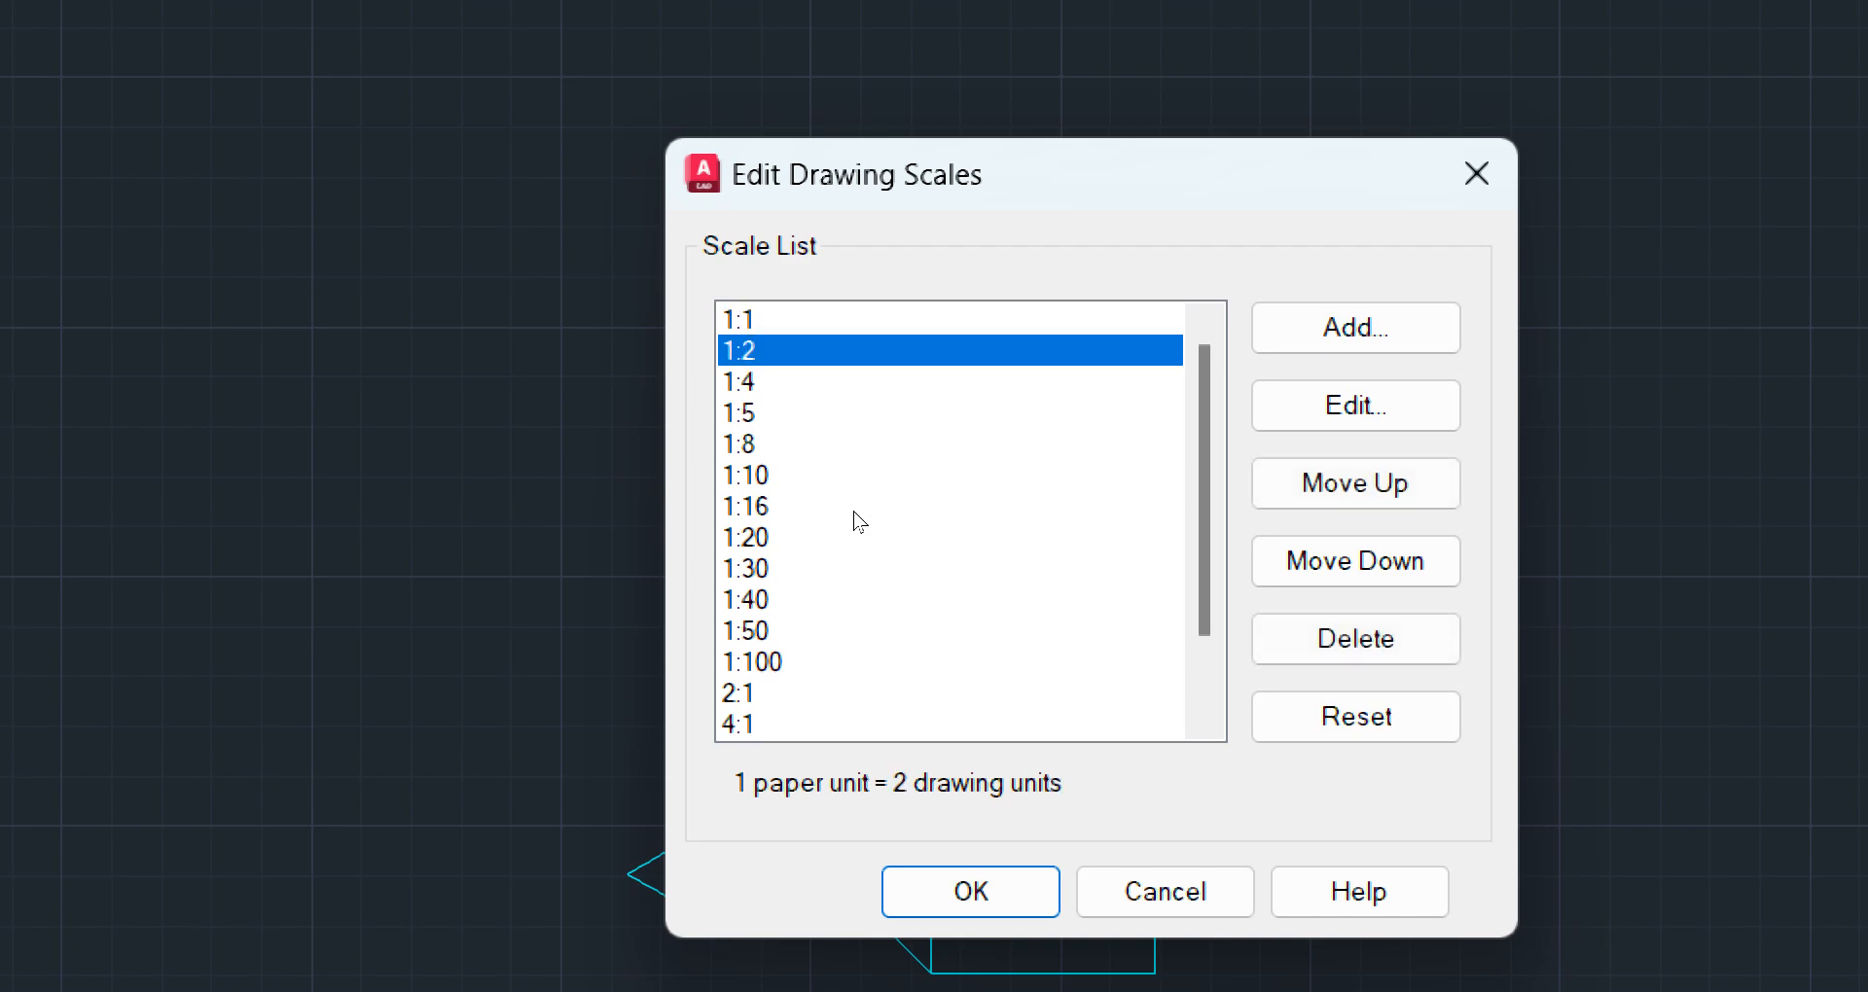
key(shift+Down)
key(shift+Down)
key(shift+Down)
key(shift+Down)
key(shift+Down)
key(shift+Down)
key(shift+Down)
key(shift+Down)
key(shift+Down)
key(shift+Down)
key(shift+Down)
key(shift+Down)
key(shift+Down)
key(shift+Down)
key(shift+Down)
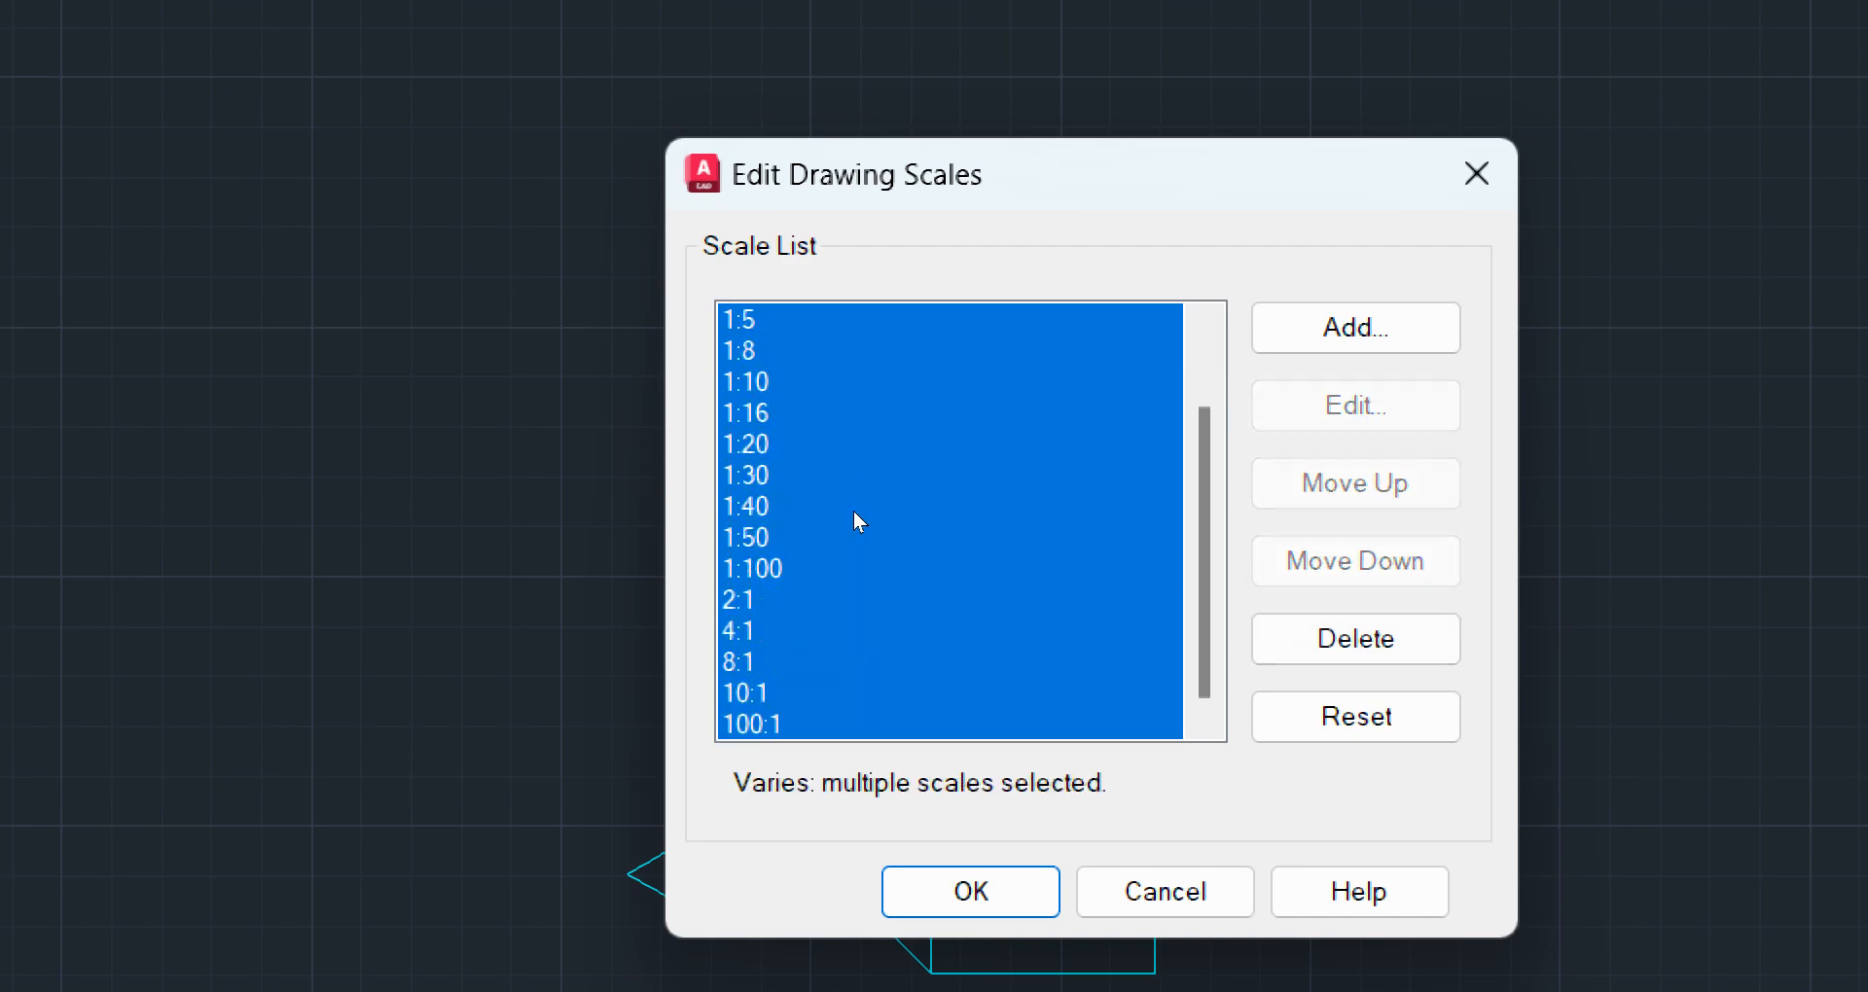
key(Down)
key(Up)
key(Up)
key(Up)
key(Up)
key(Up)
key(Up)
key(Up)
key(Up)
key(Up)
key(Up)
key(Up)
key(Up)
key(Up)
key(Up)
key(Up)
key(Up)
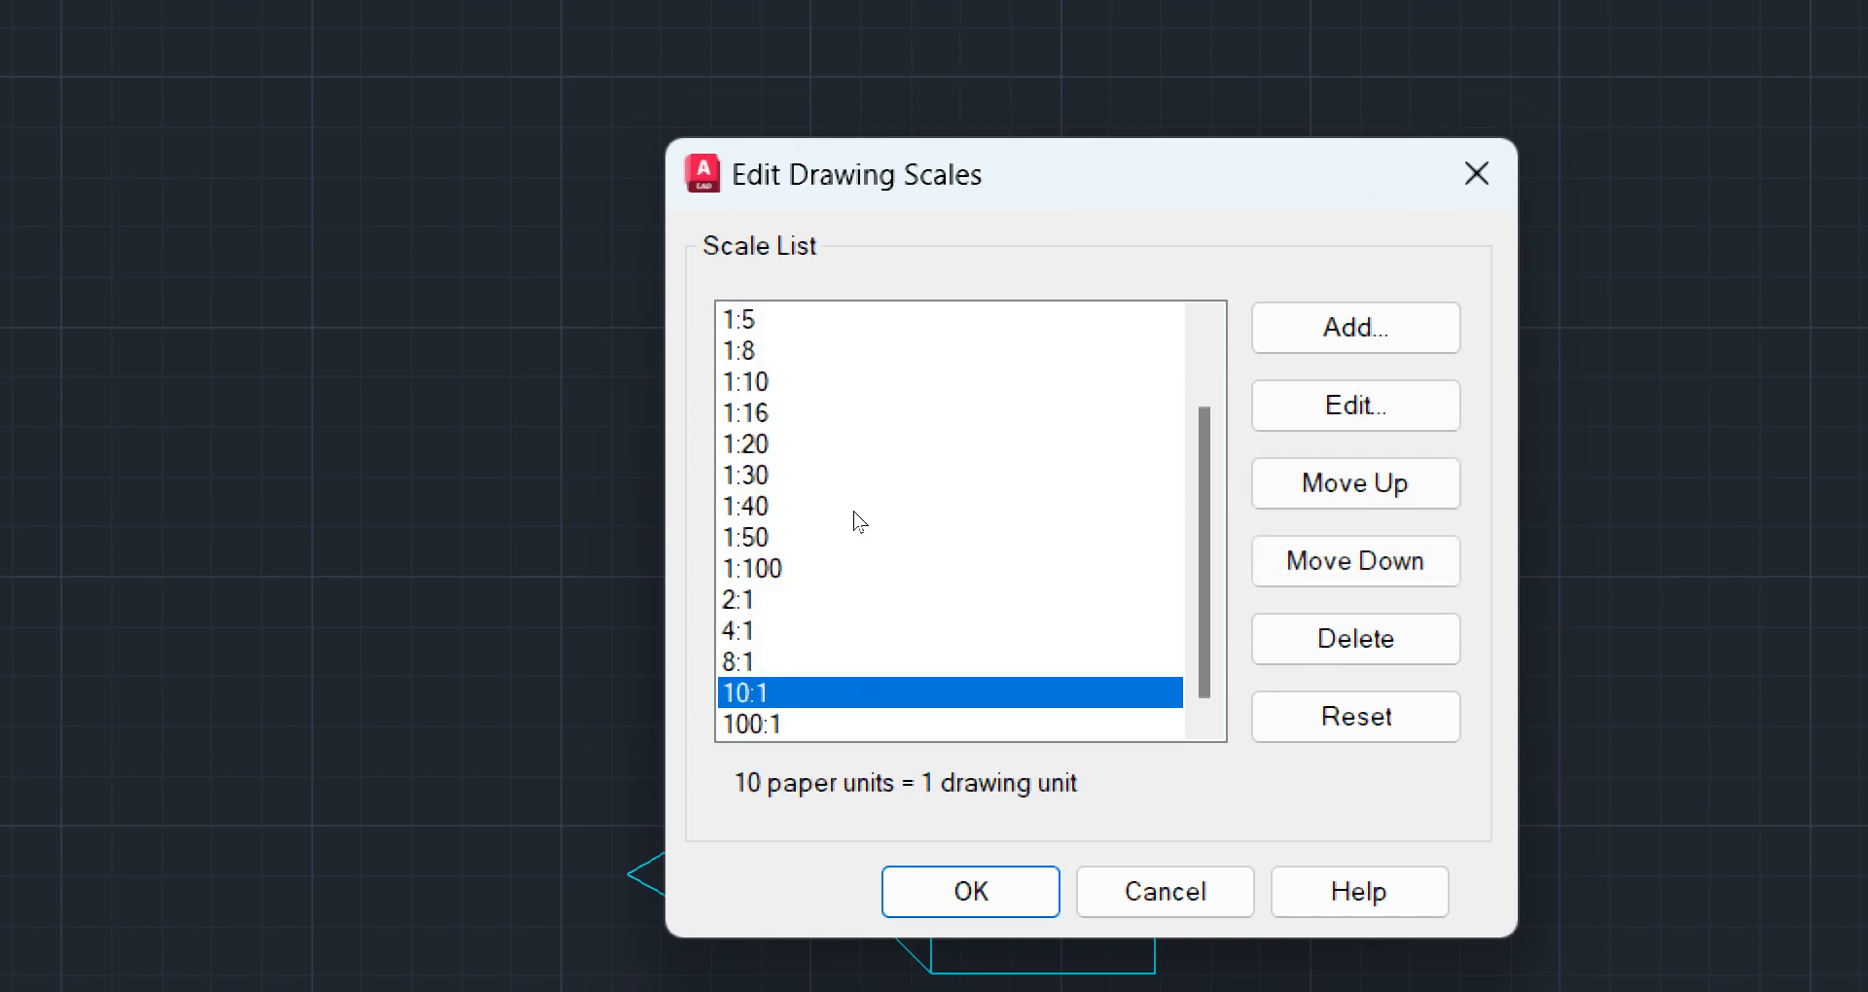
Delete all scales from 1:2 through 100:1 in the drawing scale list, keeping only 1:1
key(Down)
key(shift+Down)
key(shift+Down)
key(shift+Down)
key(shift+Down)
key(shift+Down)
key(shift+Down)
key(shift+Down)
key(shift+Down)
key(shift+Down)
key(shift+Down)
key(shift+Down)
key(shift+Down)
key(shift+Down)
key(shift+Down)
key(shift+Down)
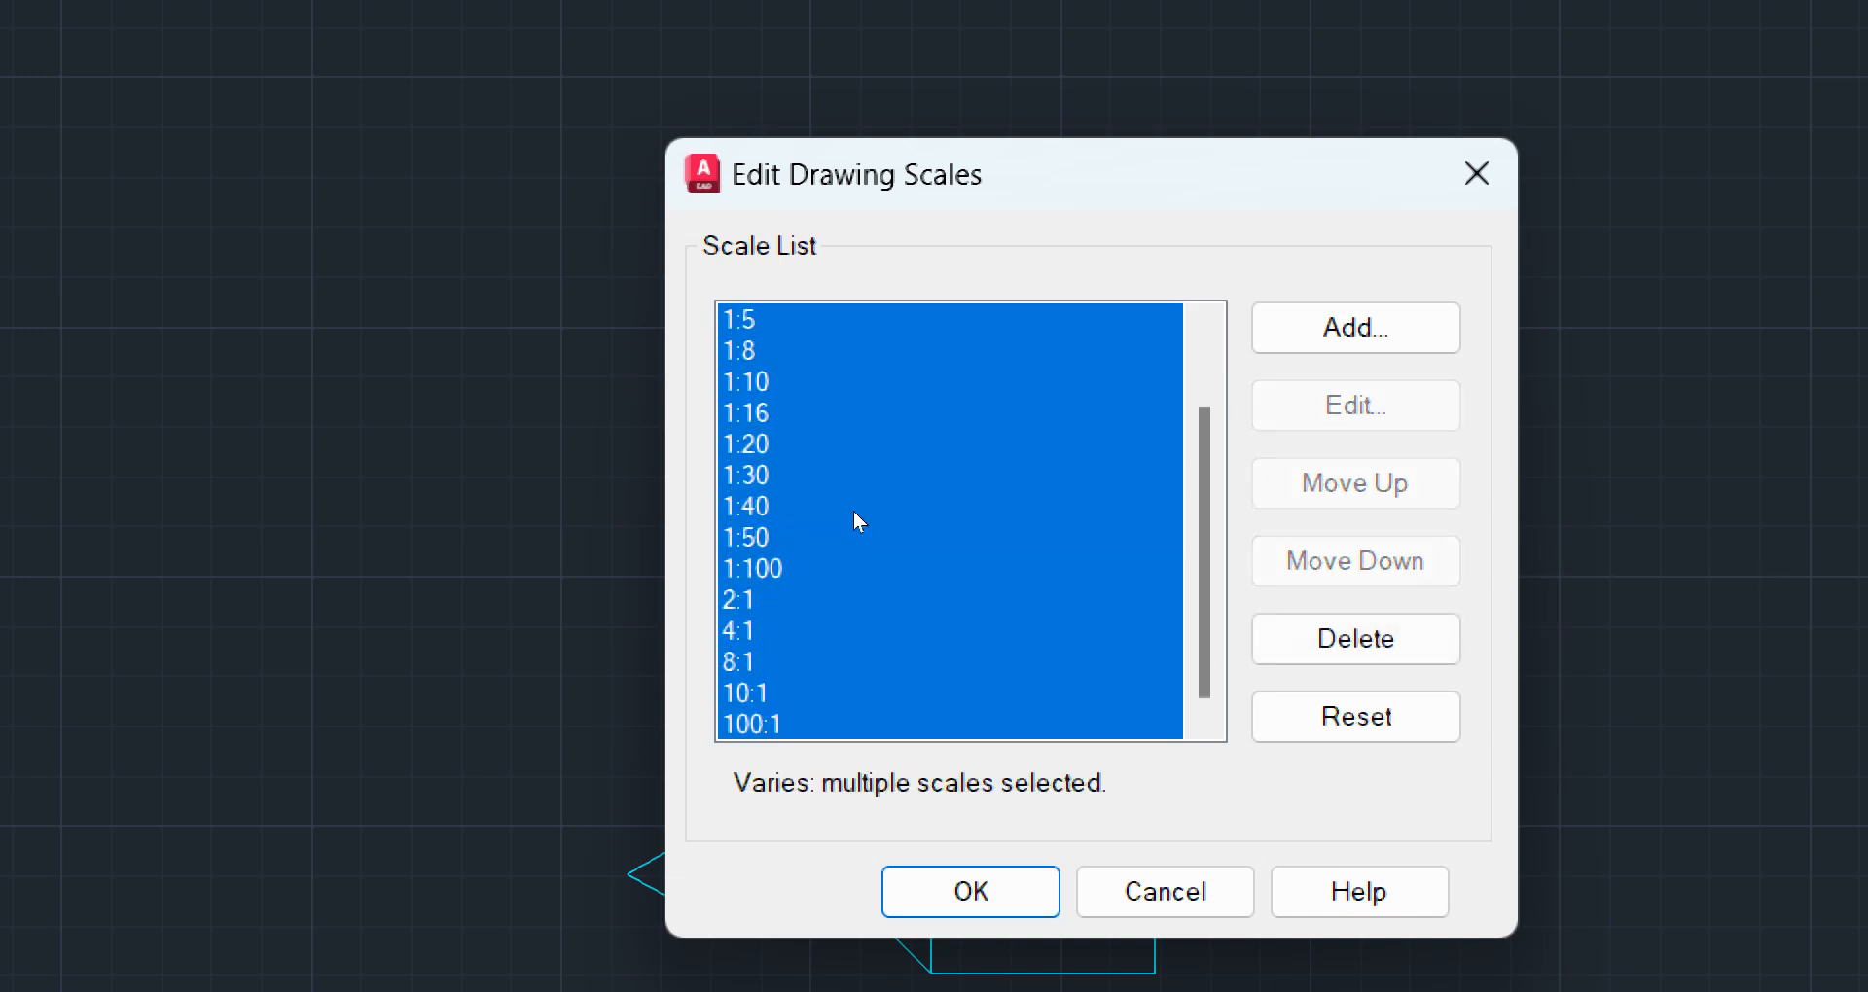
scroll(873, 510, up, 1)
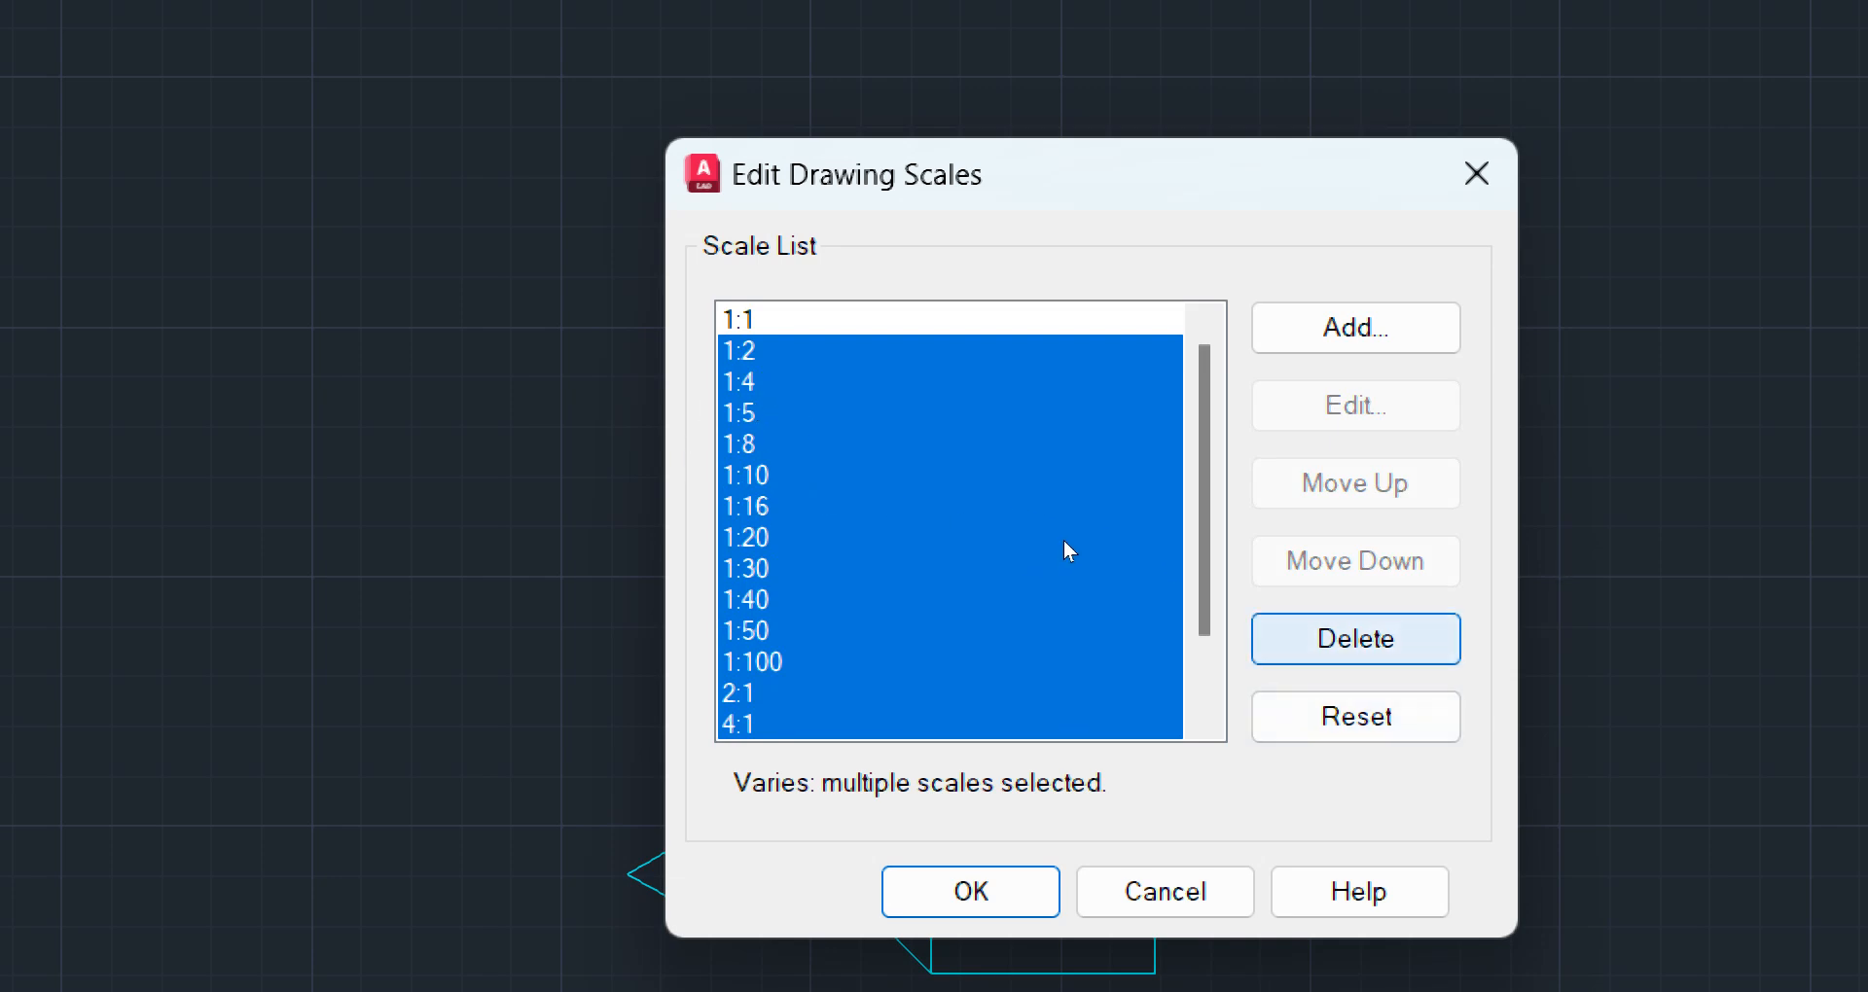
key(Delete)
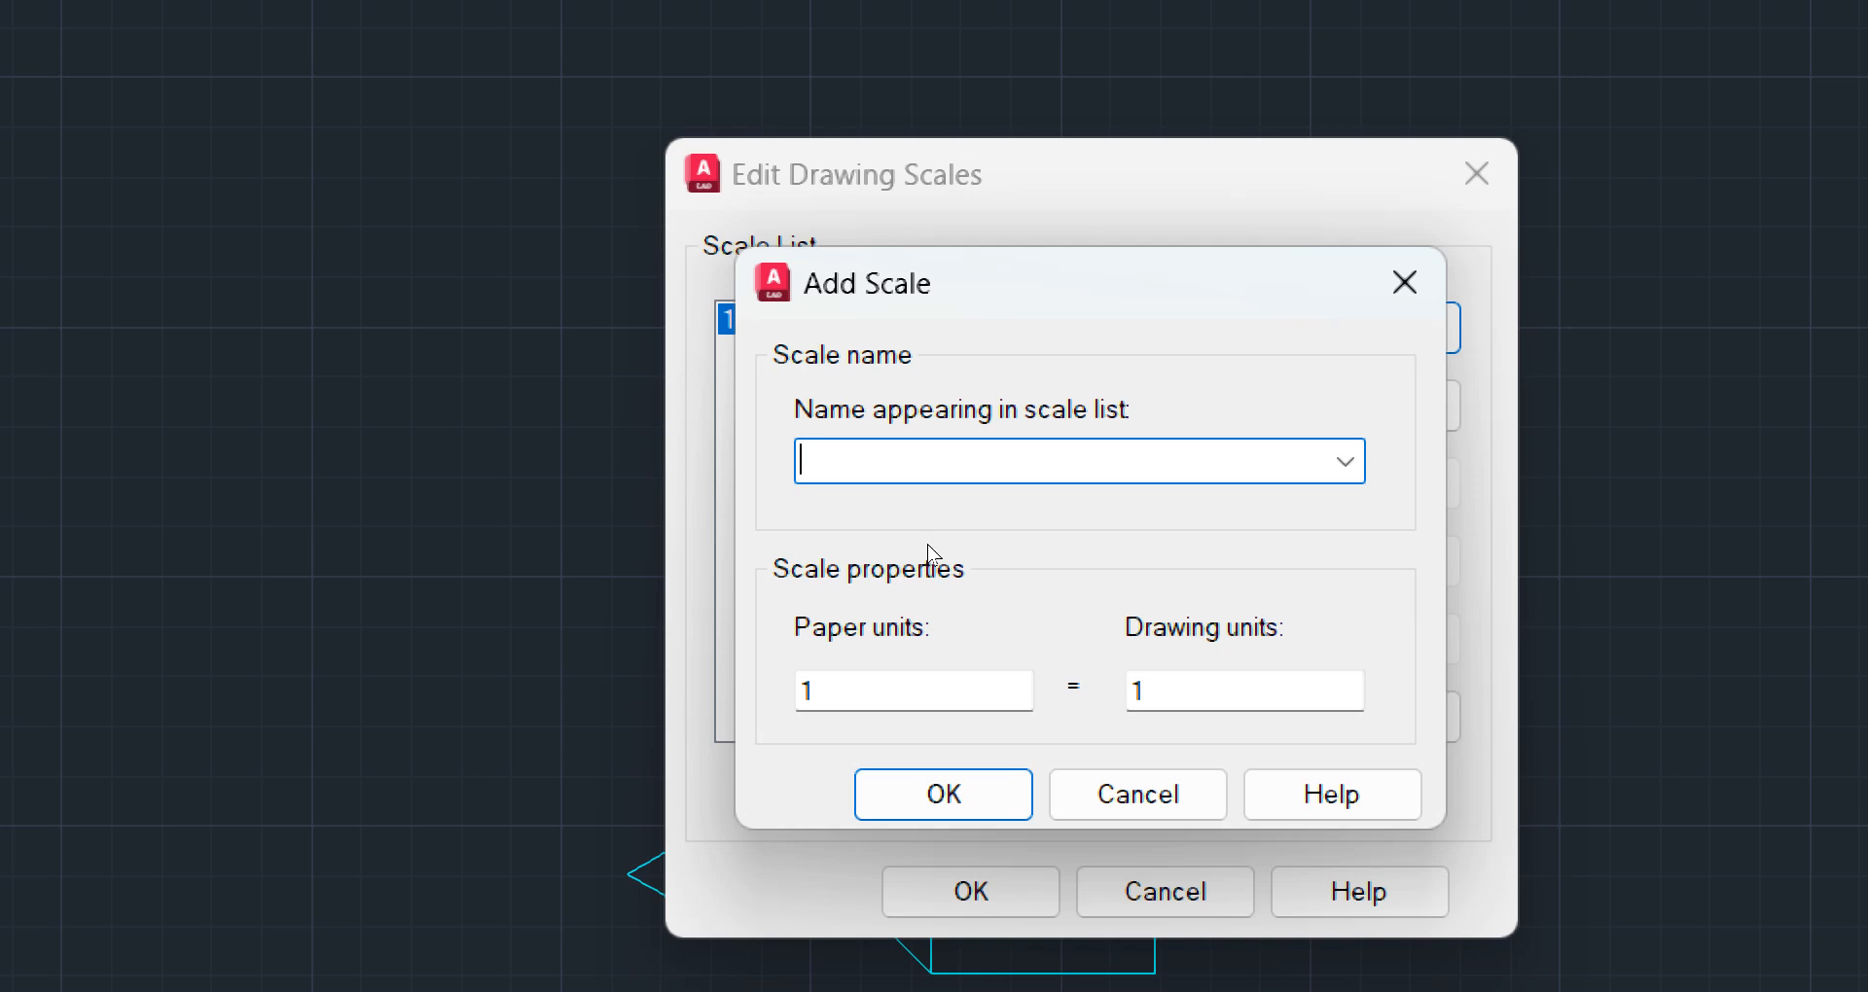
Add a drawing scale named 1:100 with 1000 paper units equal to 100 drawing units
text(1)
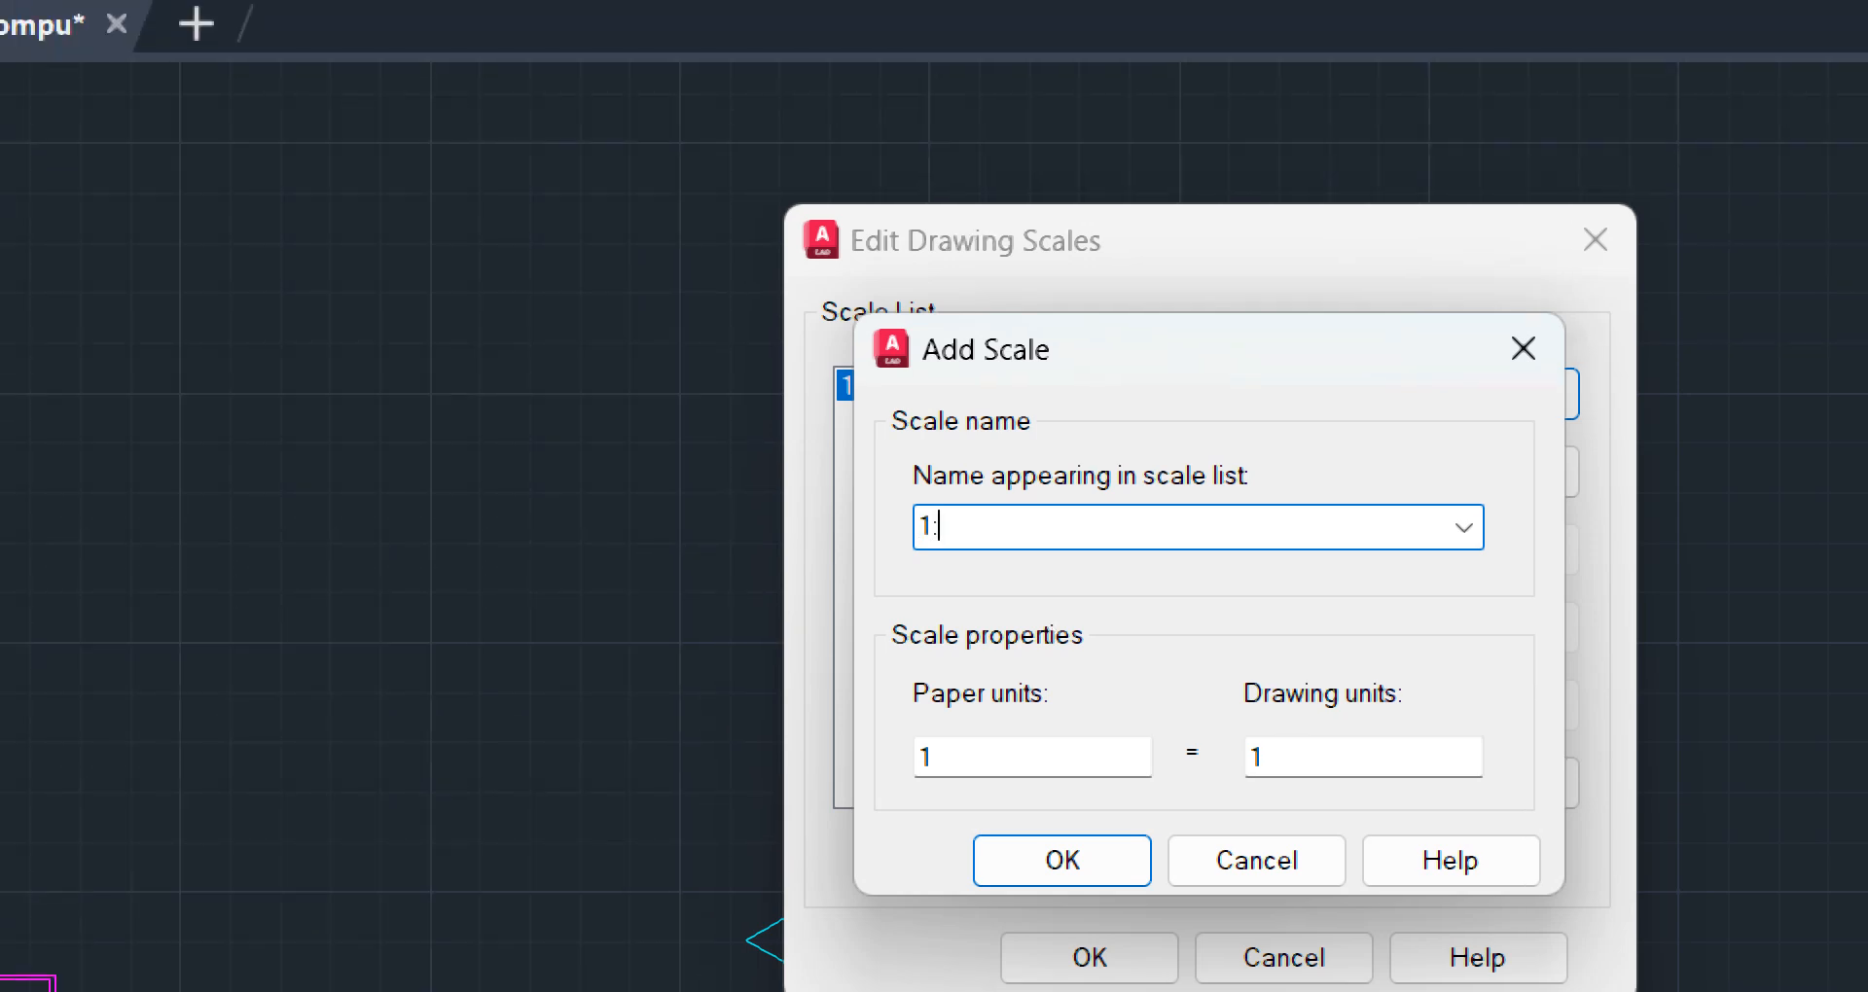
text(:100)
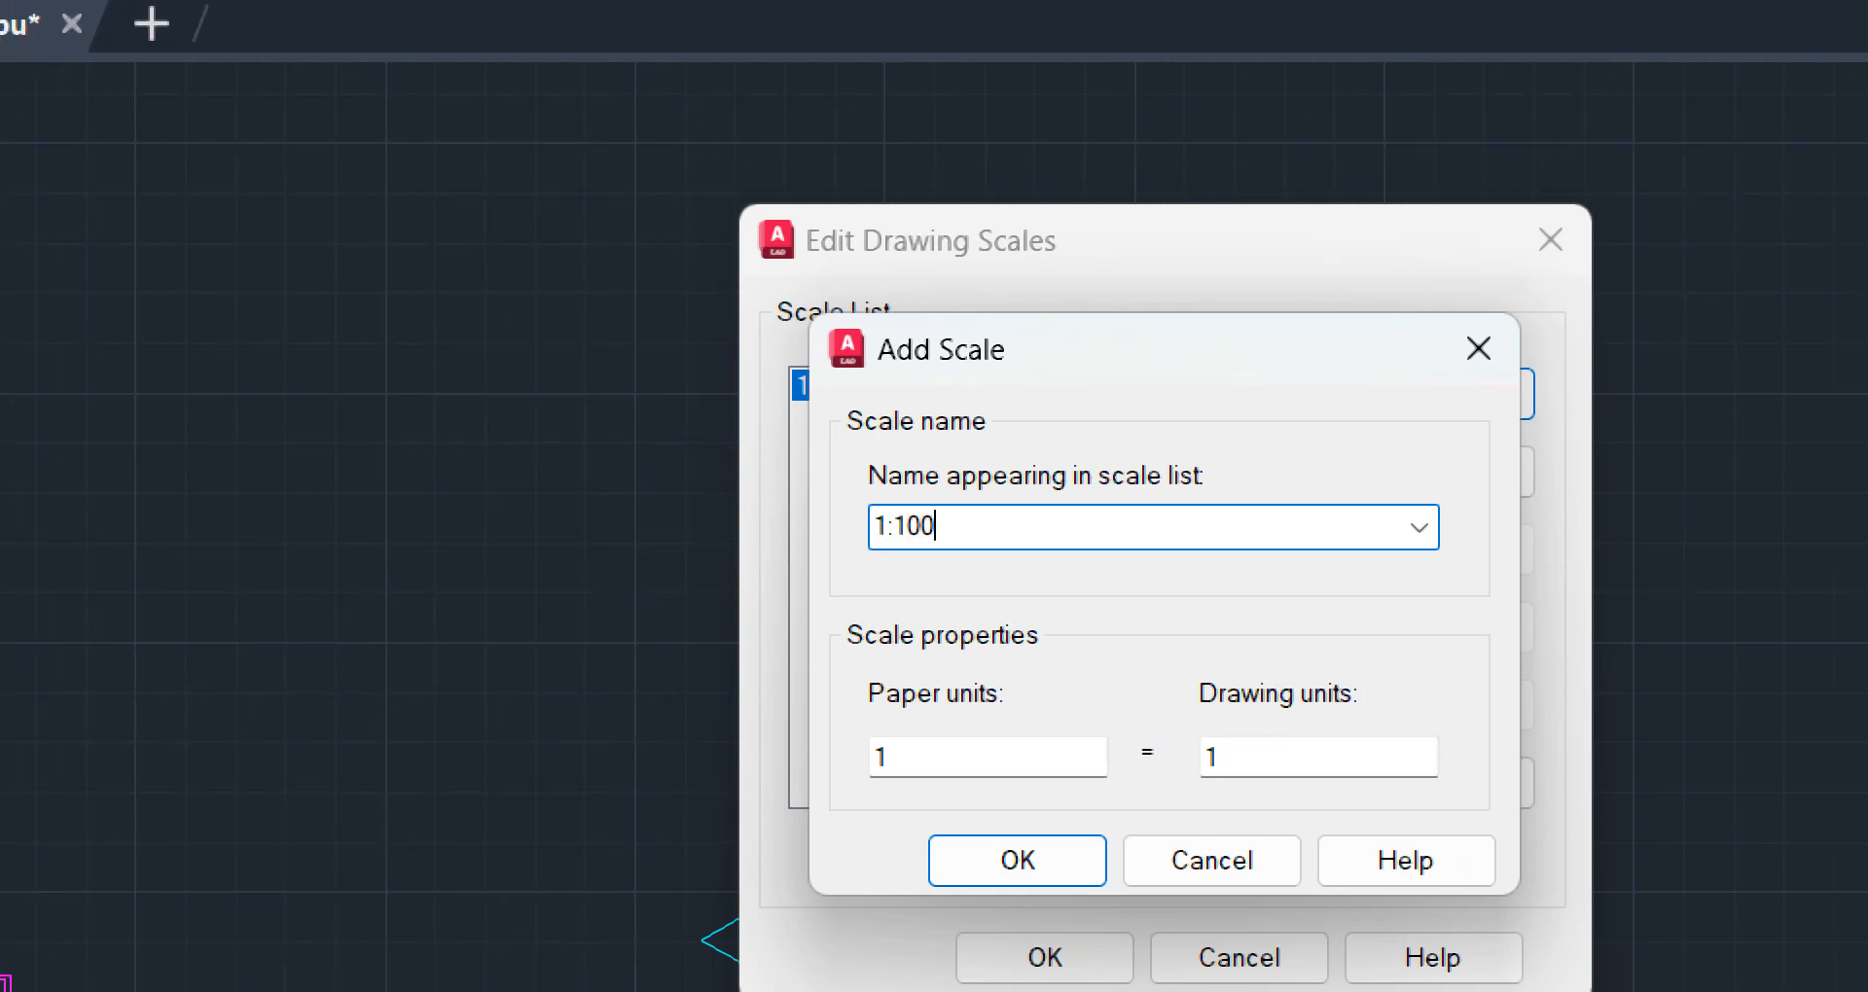
key(Tab)
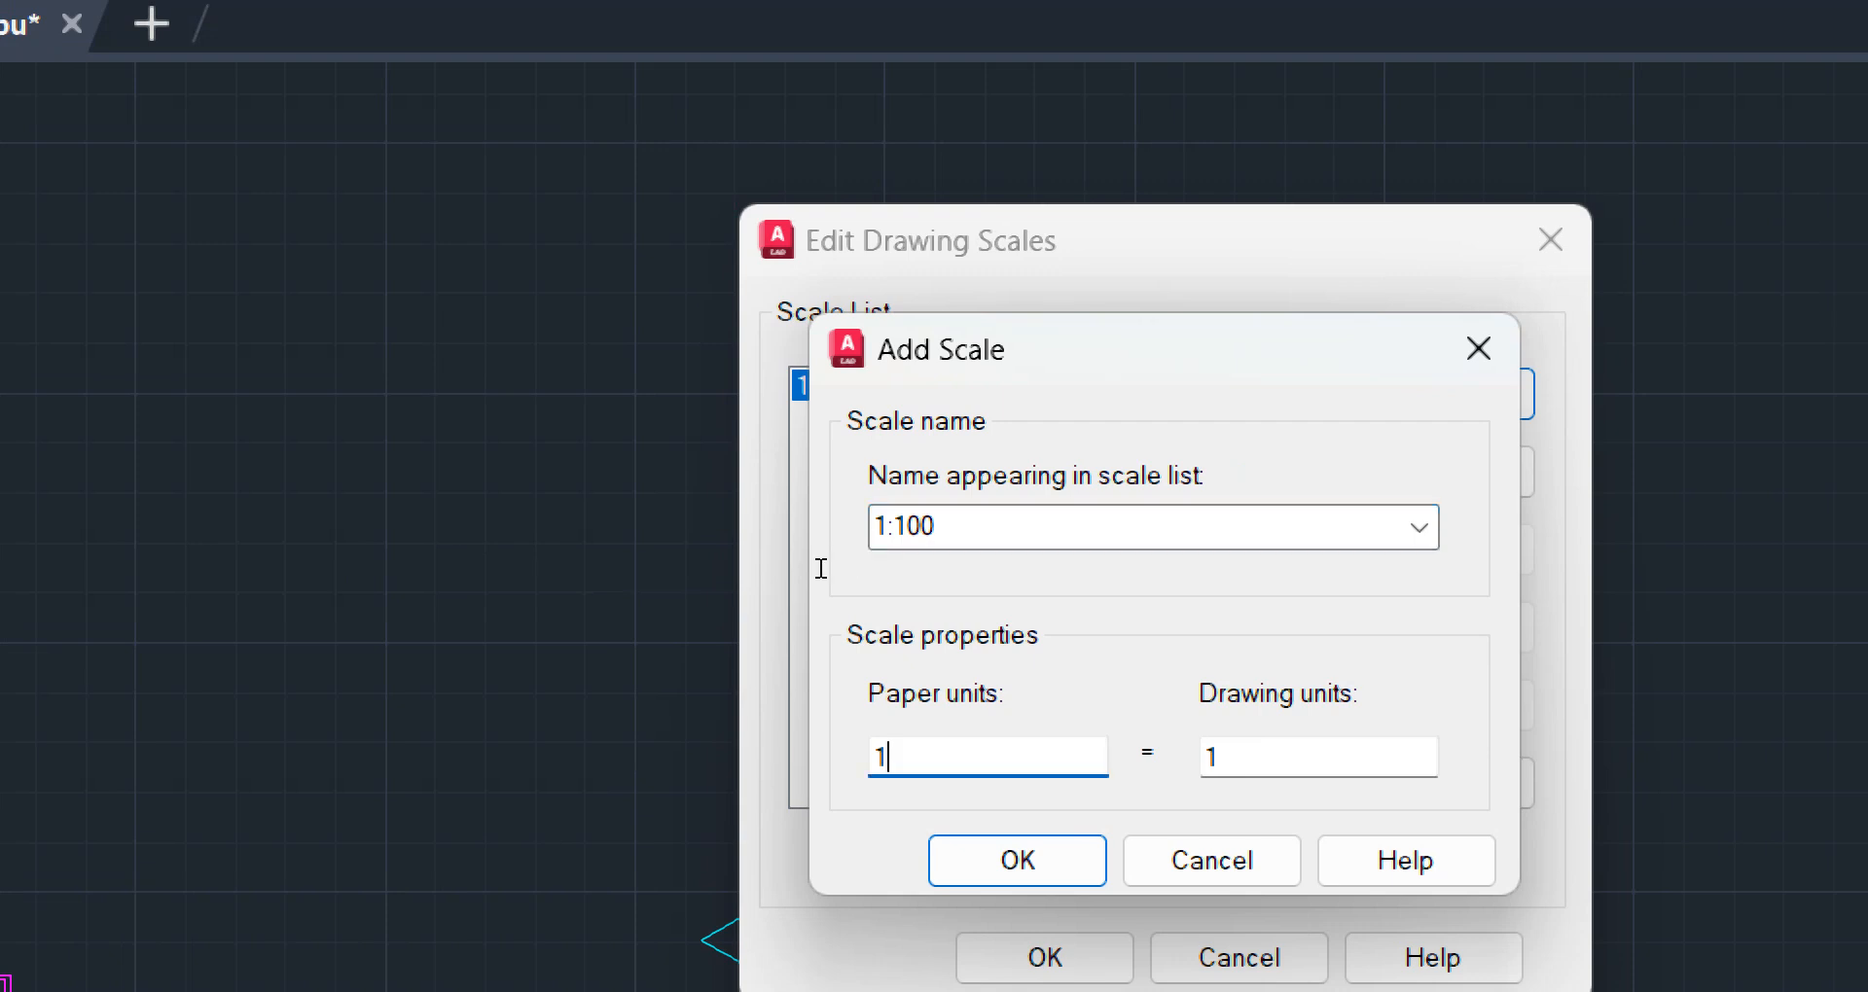
drag(892, 757, 858, 761)
text(1)
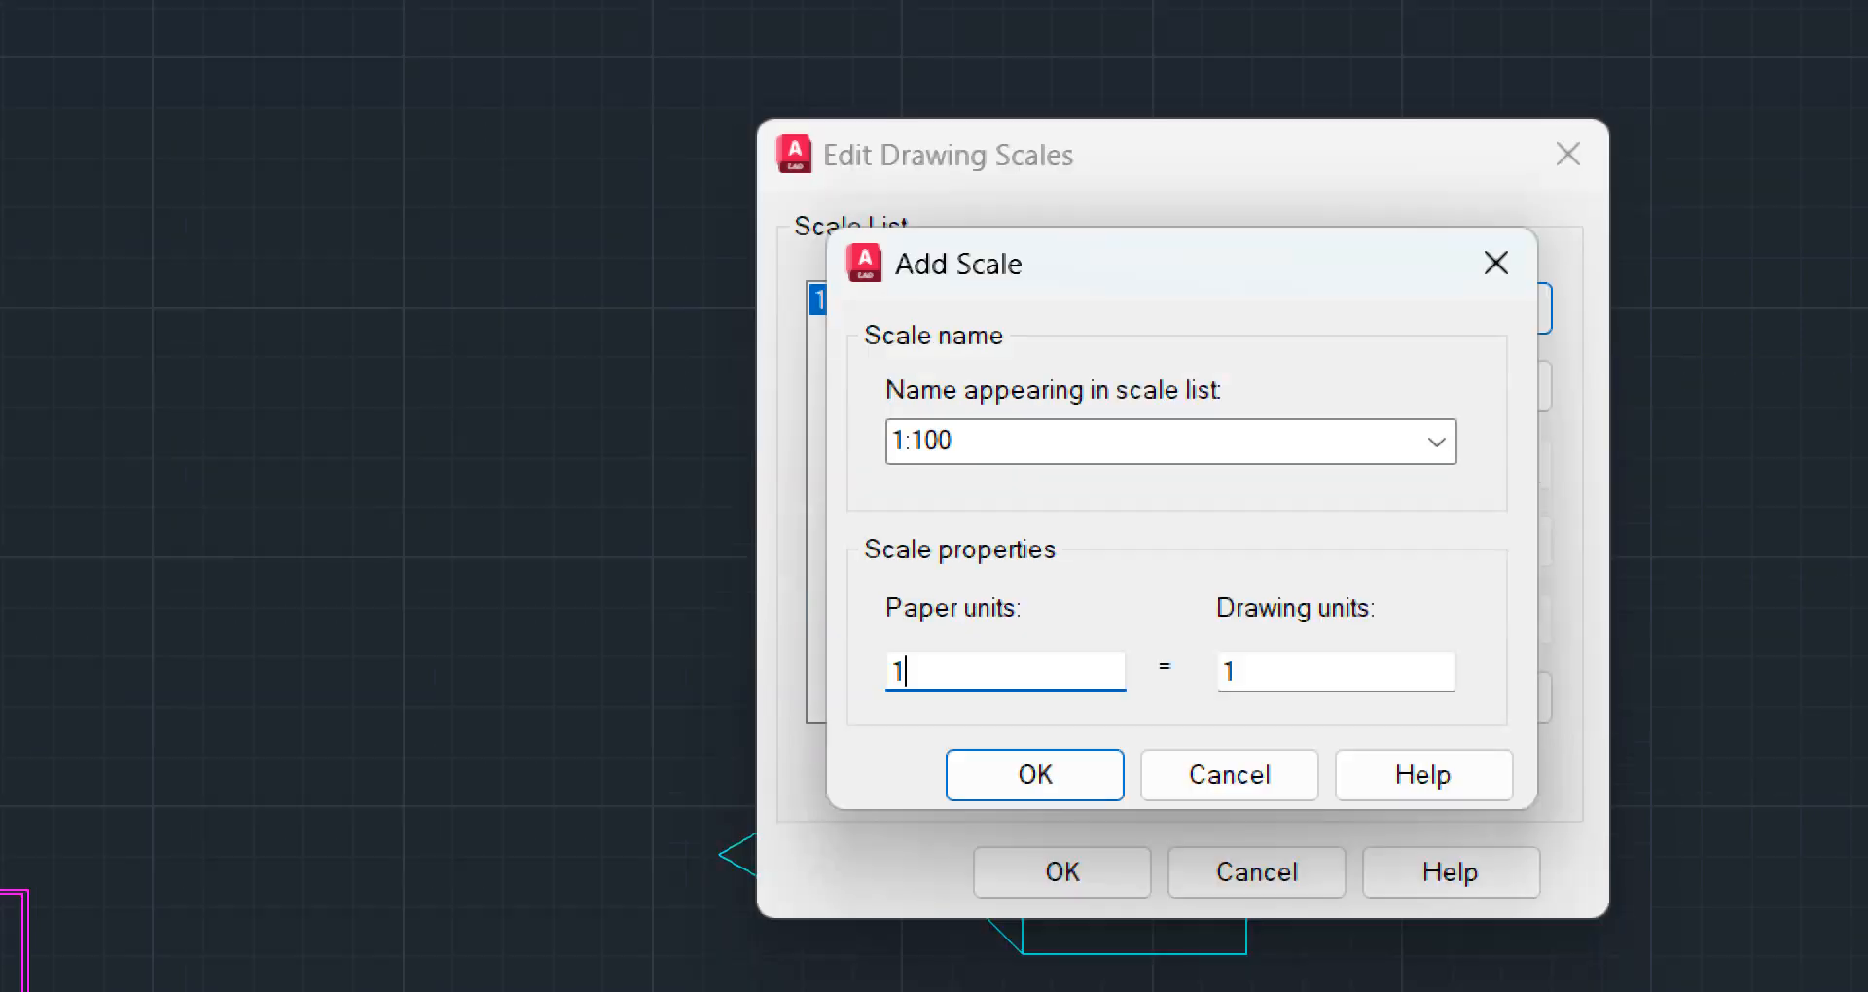
text(000)
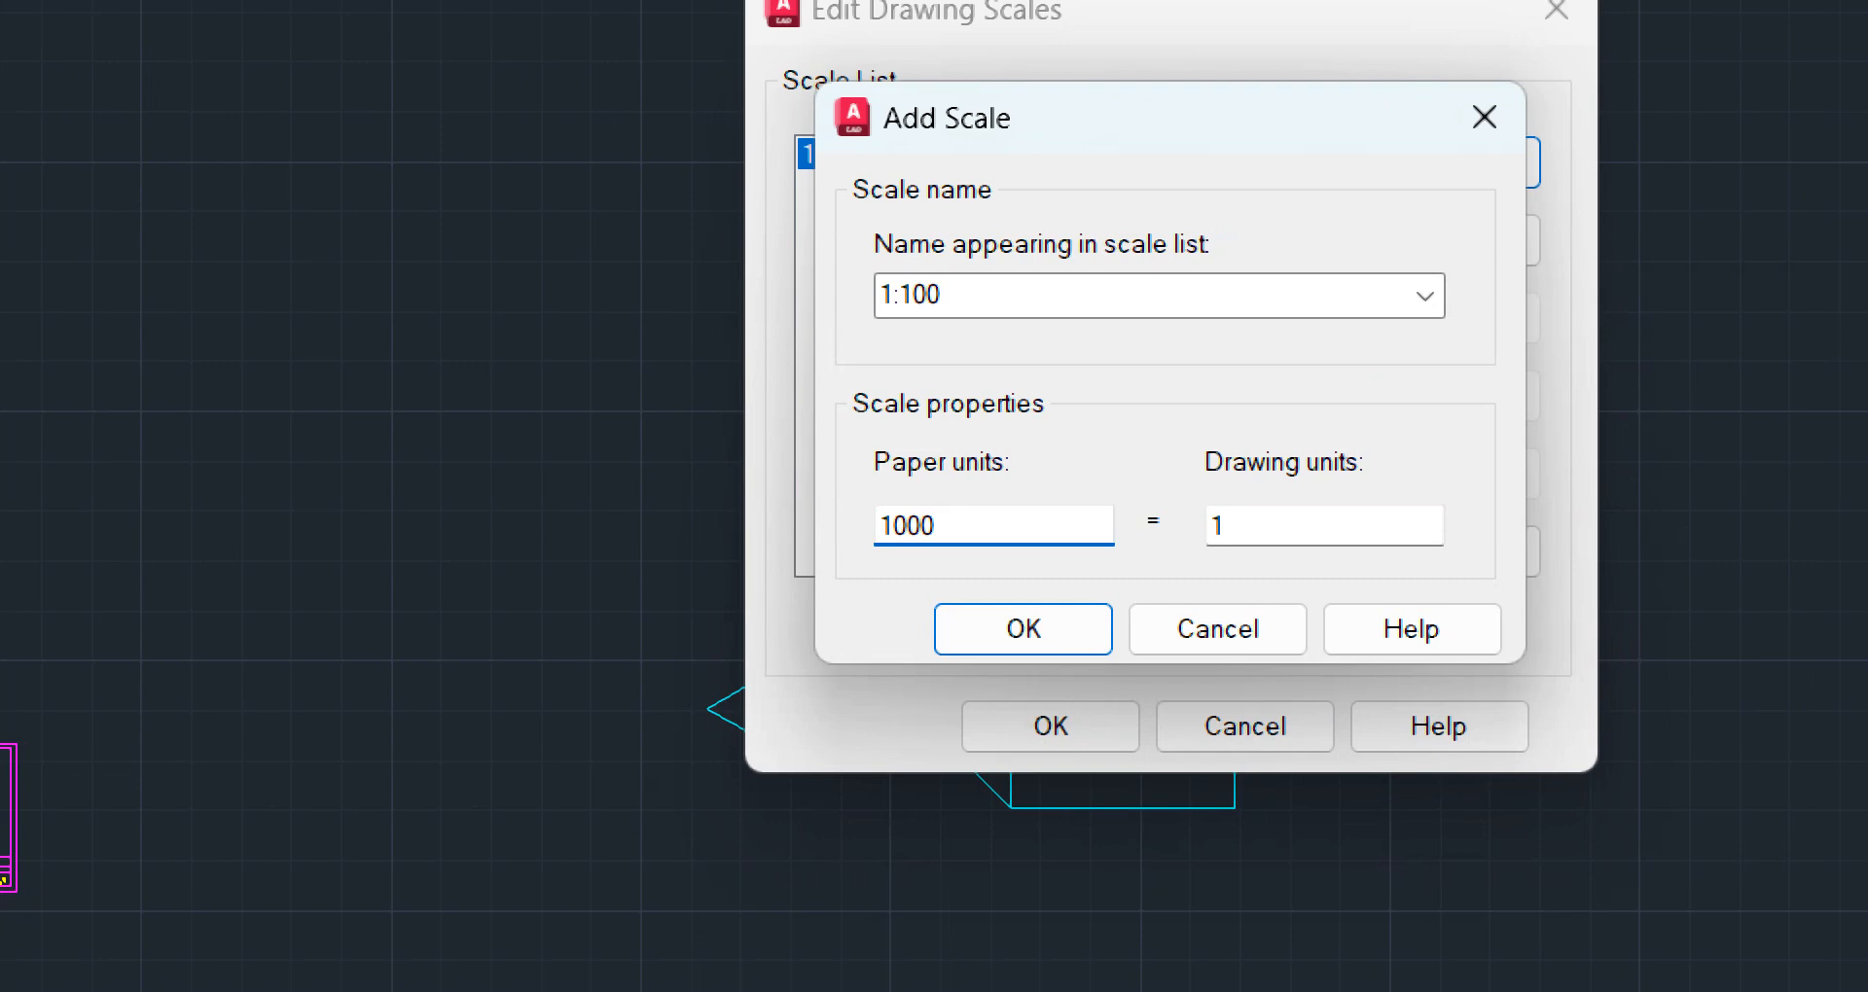
key(Tab)
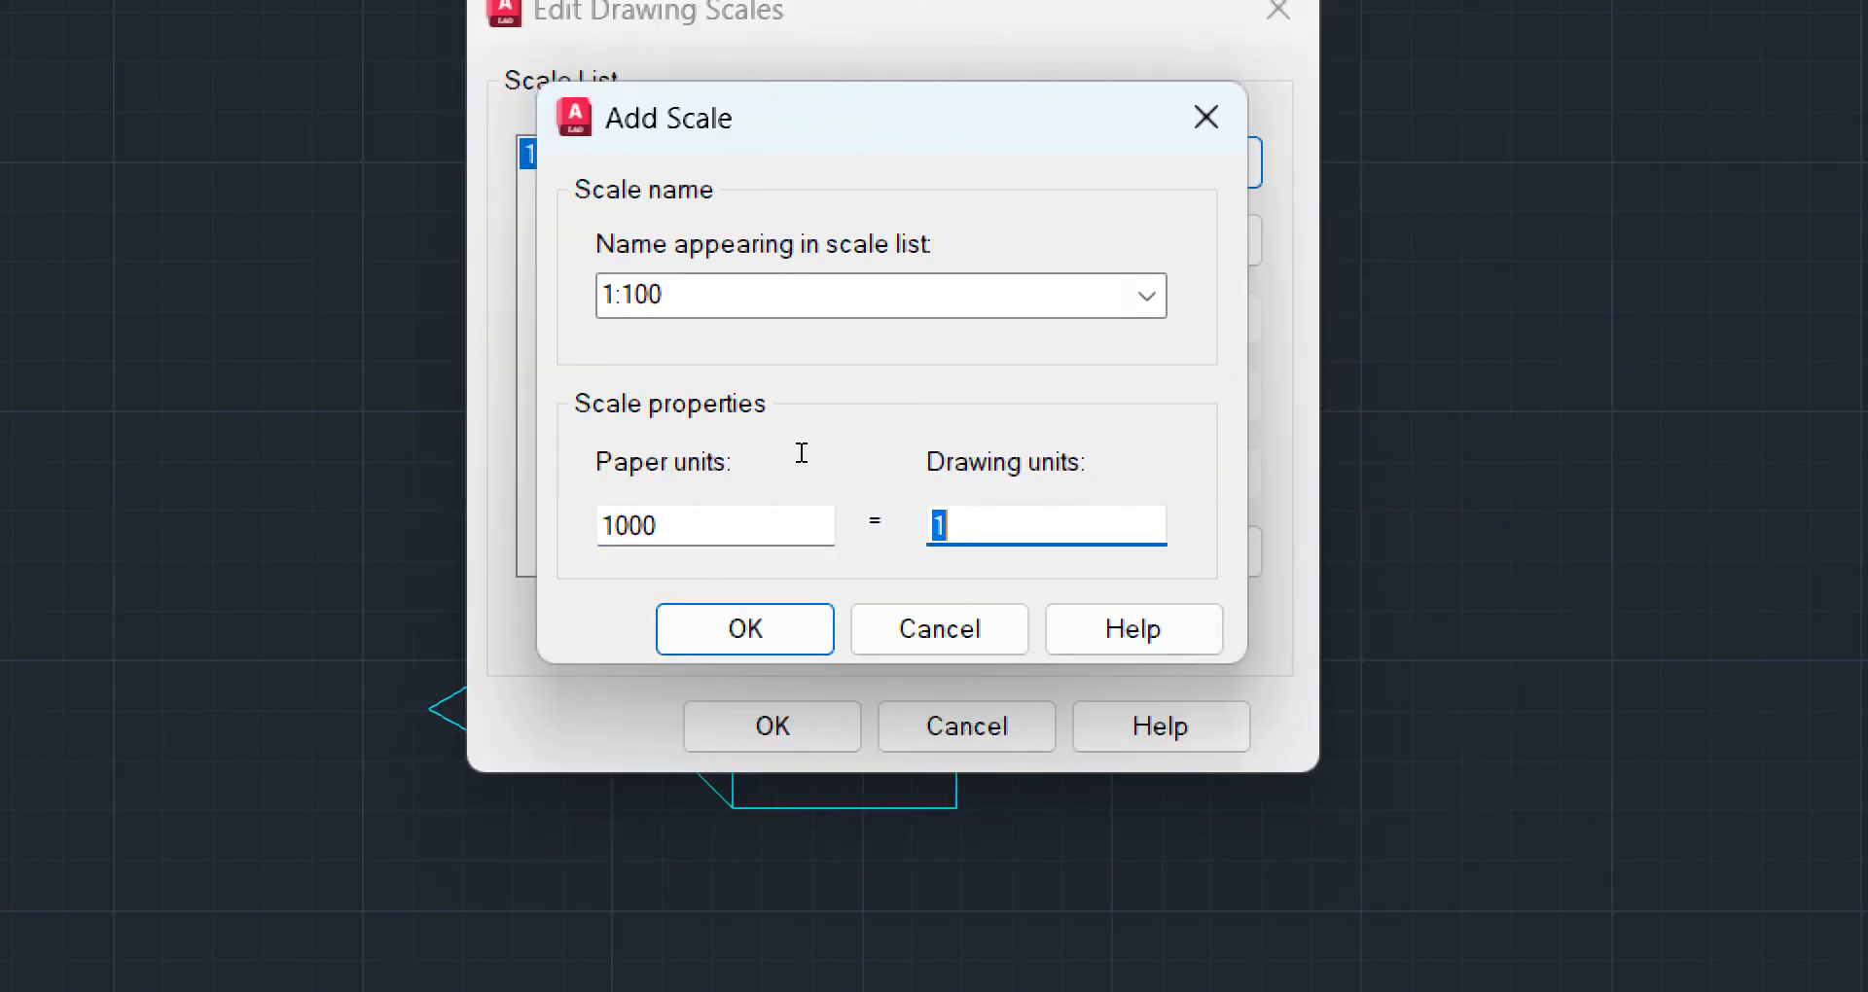
click(677, 296)
click(679, 295)
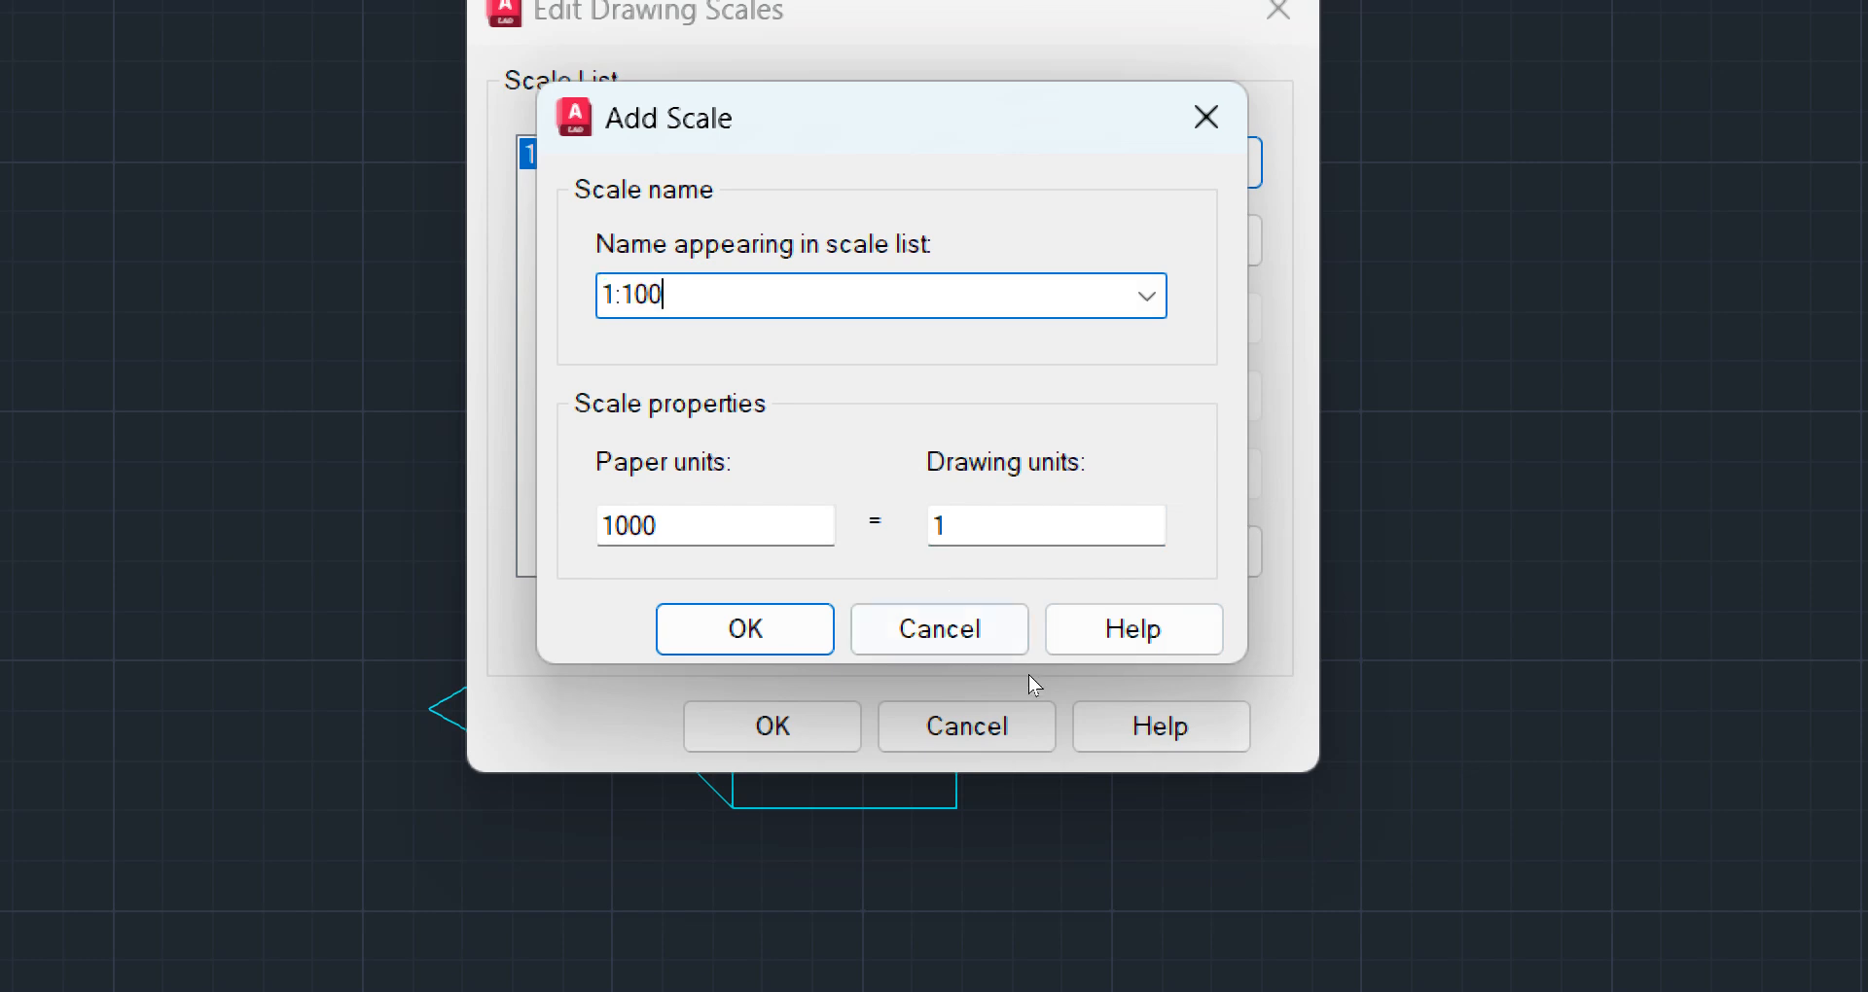
click(978, 566)
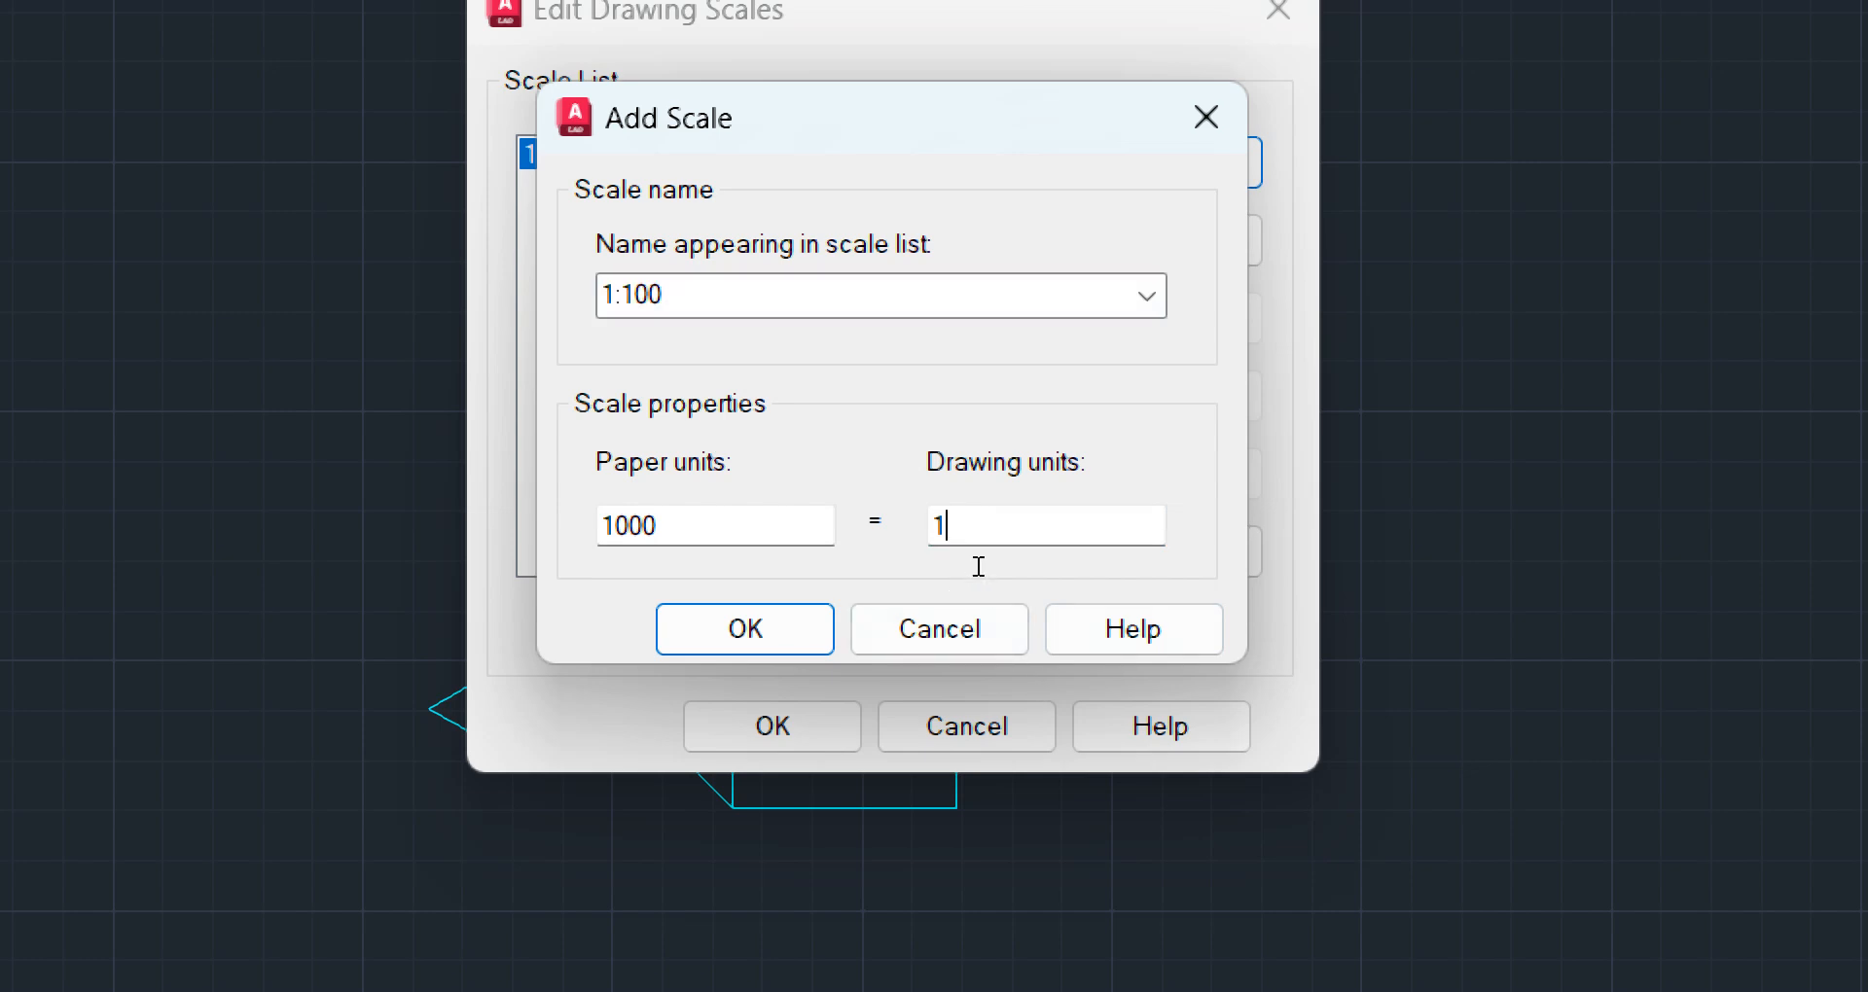
text(00)
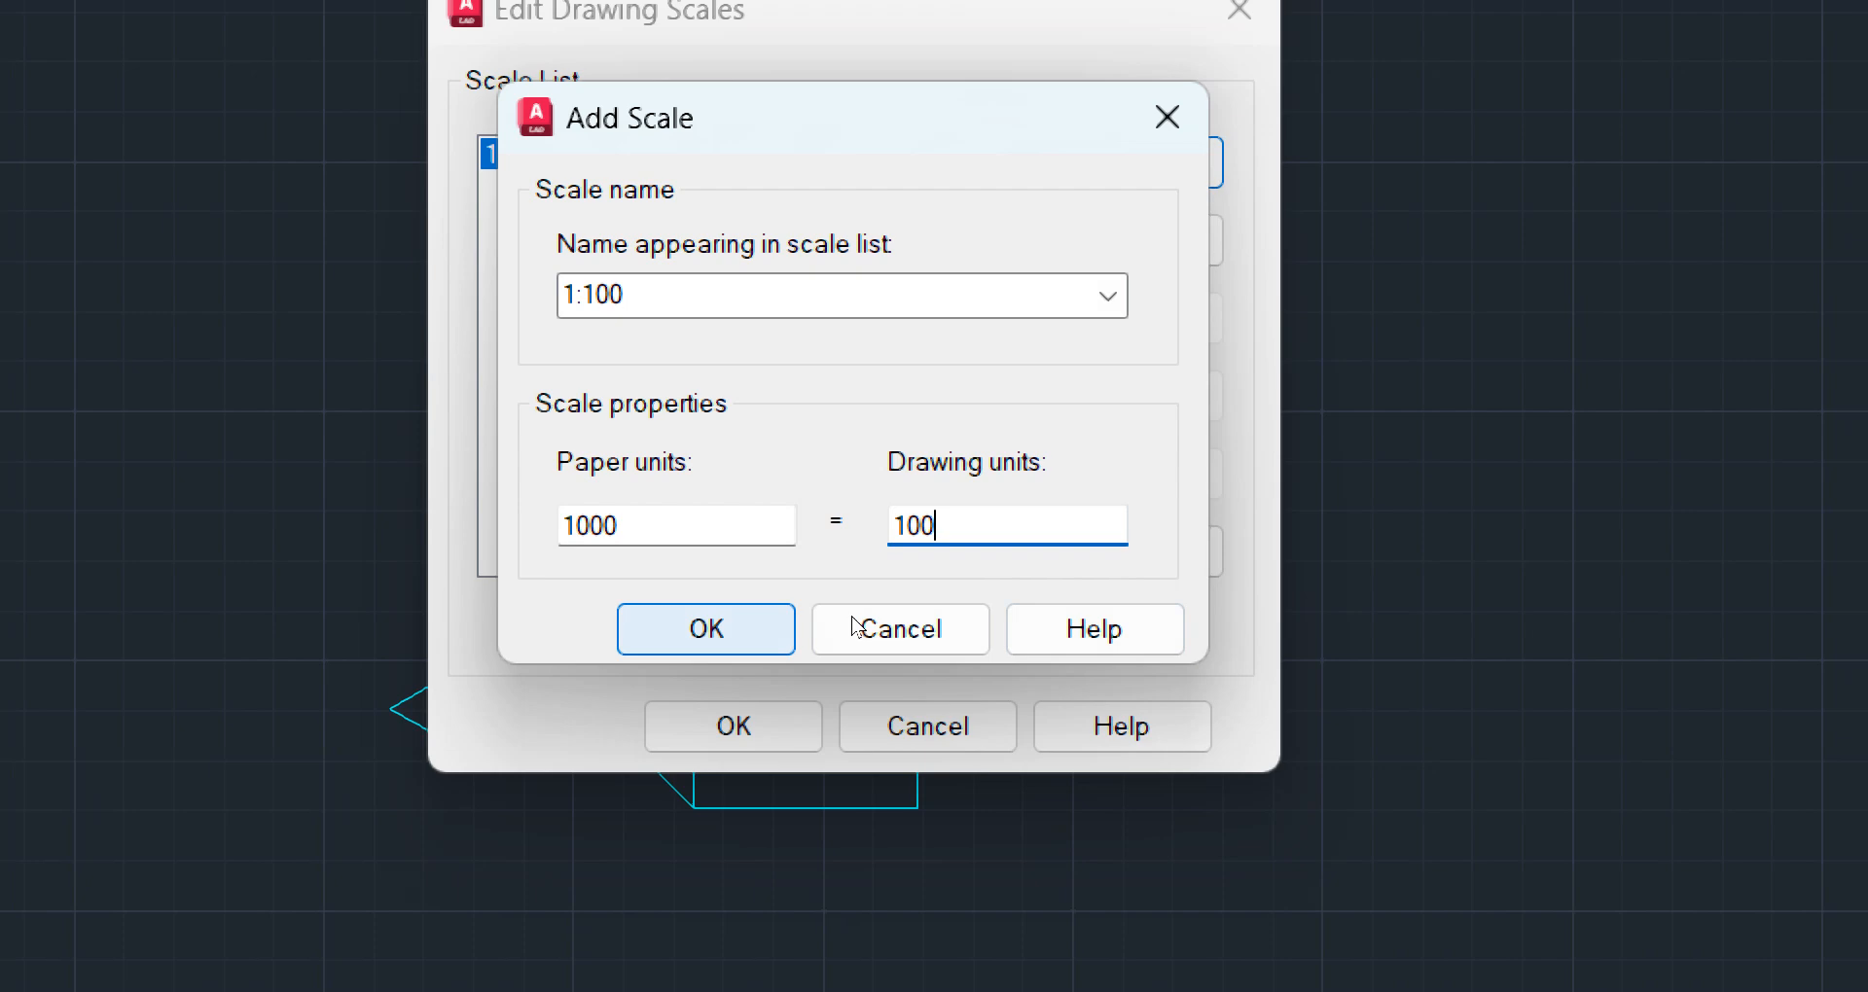
key(Return)
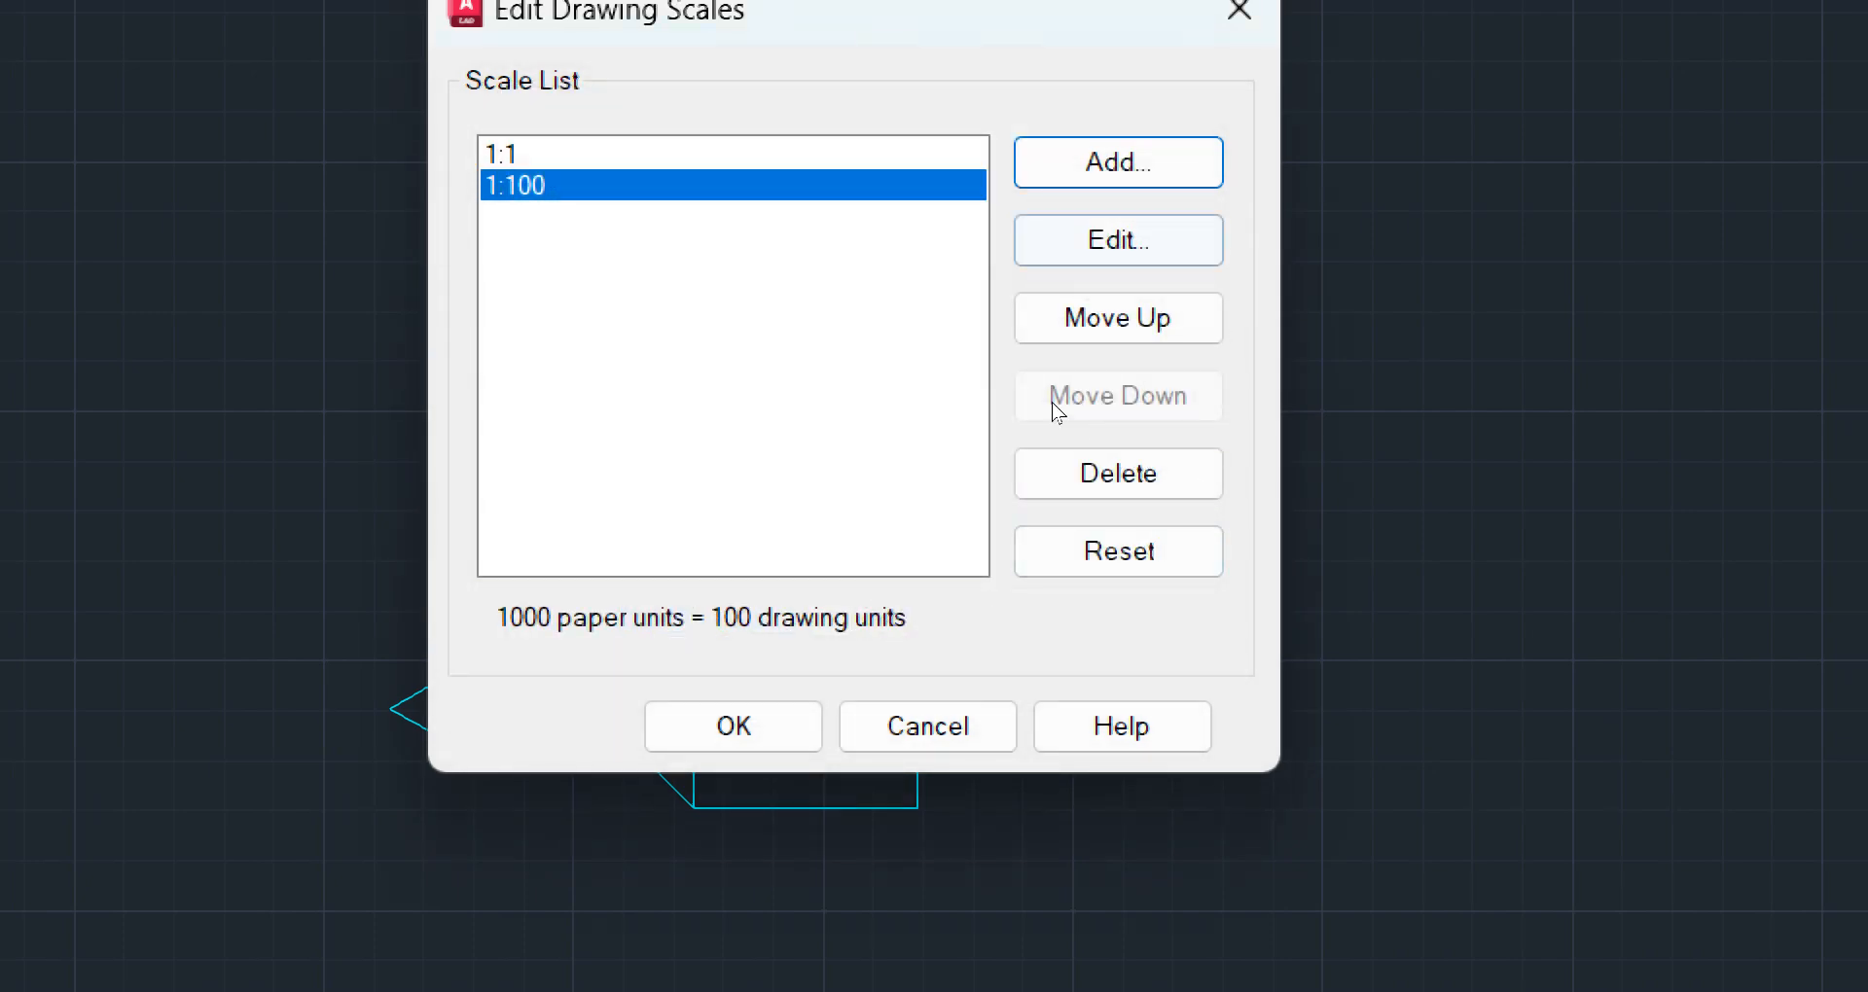
Add a drawing scale named 1:200 with 1000 paper units equal to 200 drawing units
key(Return)
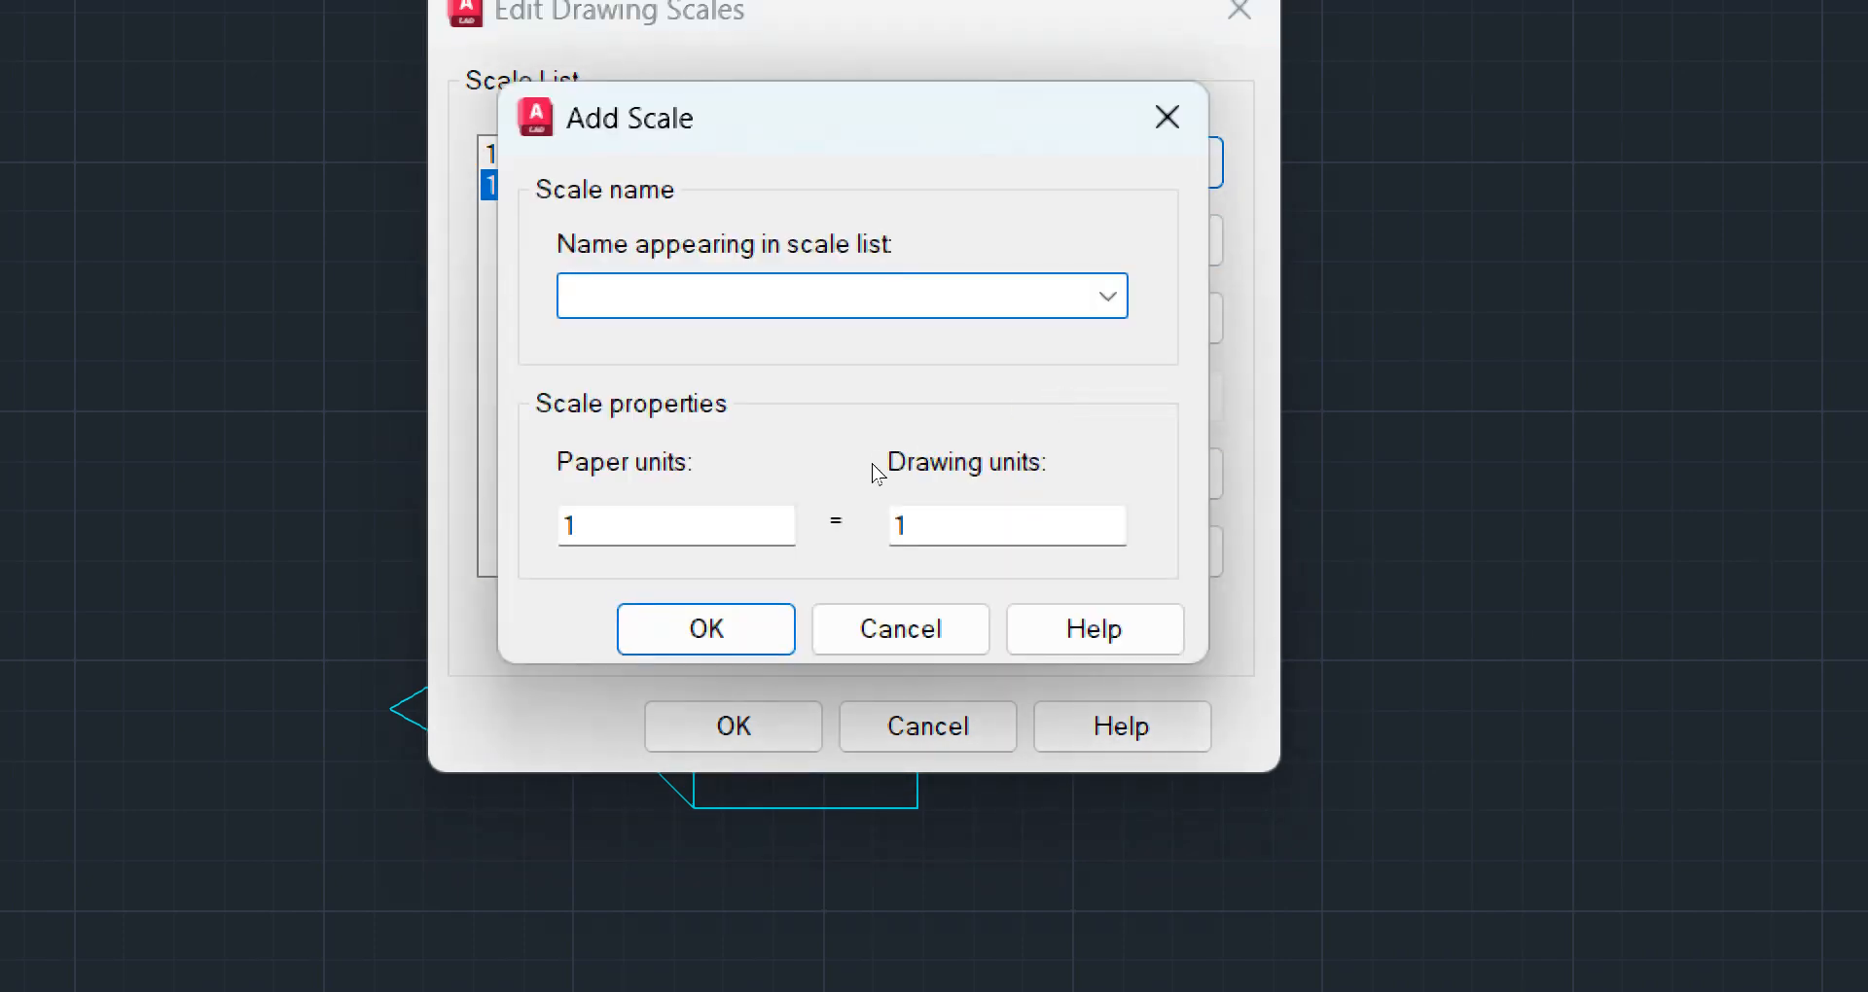
text(1:2)
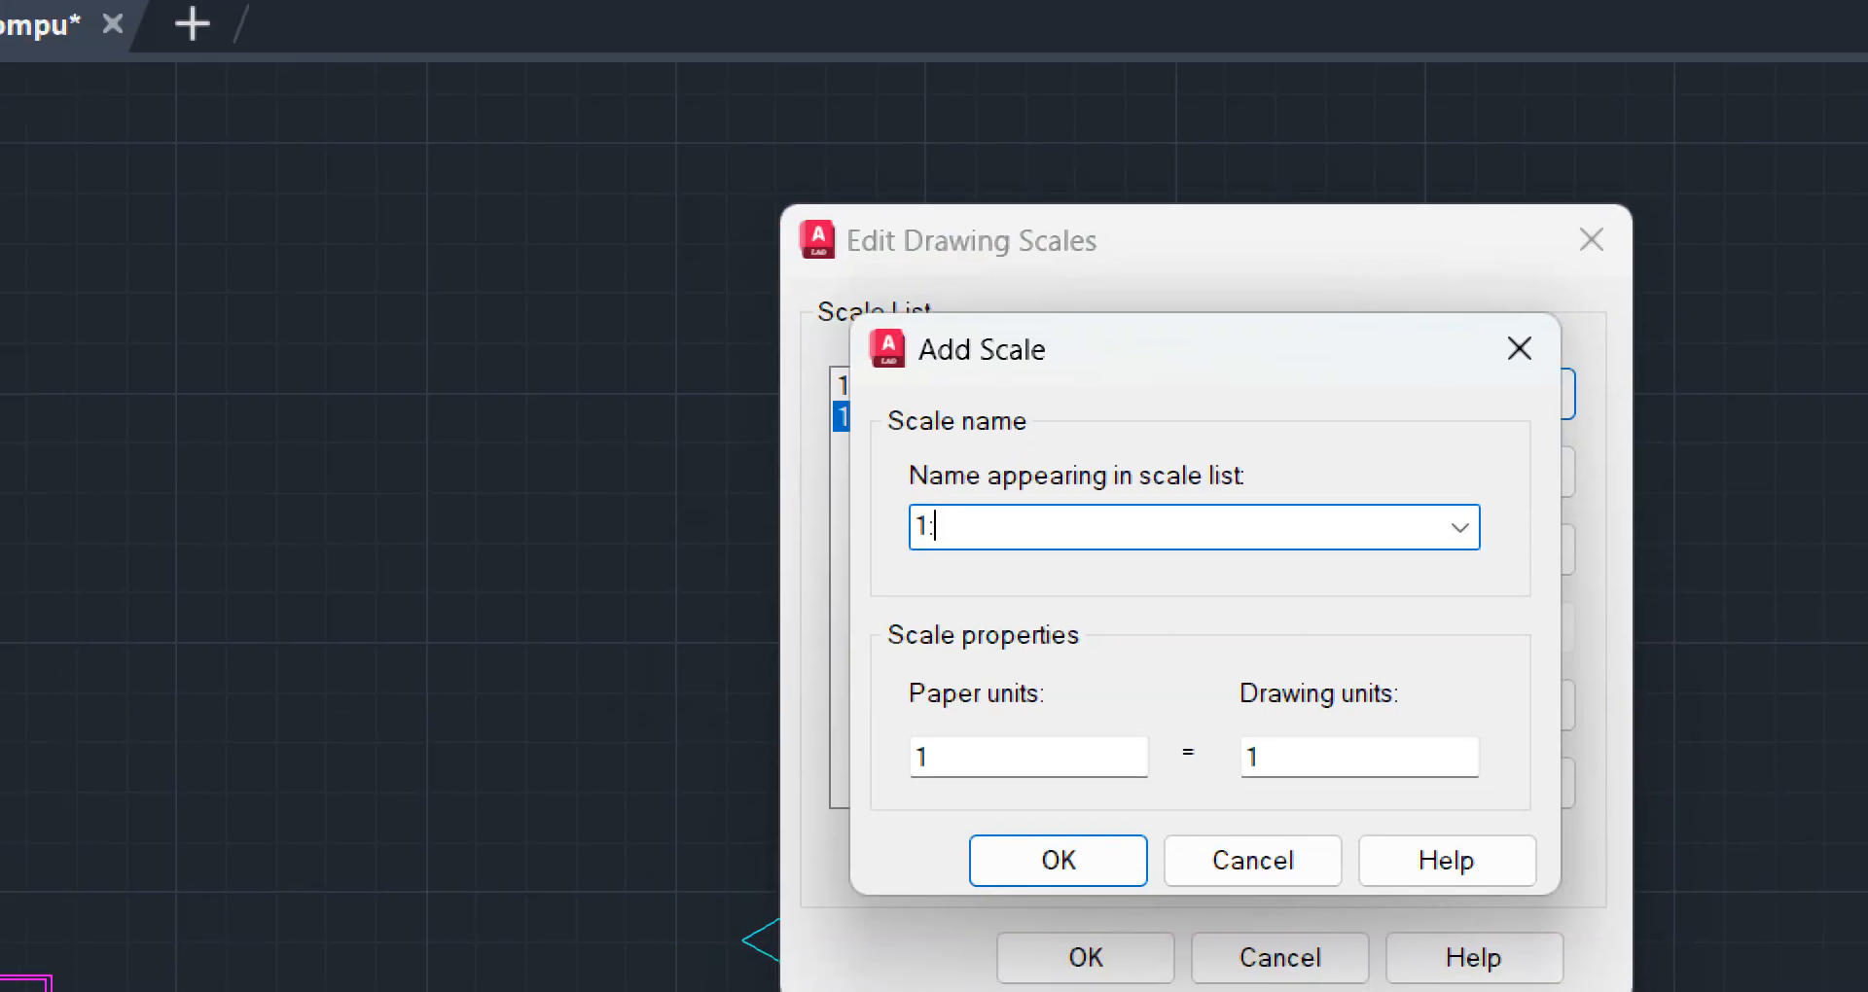
text(00)
key(Tab)
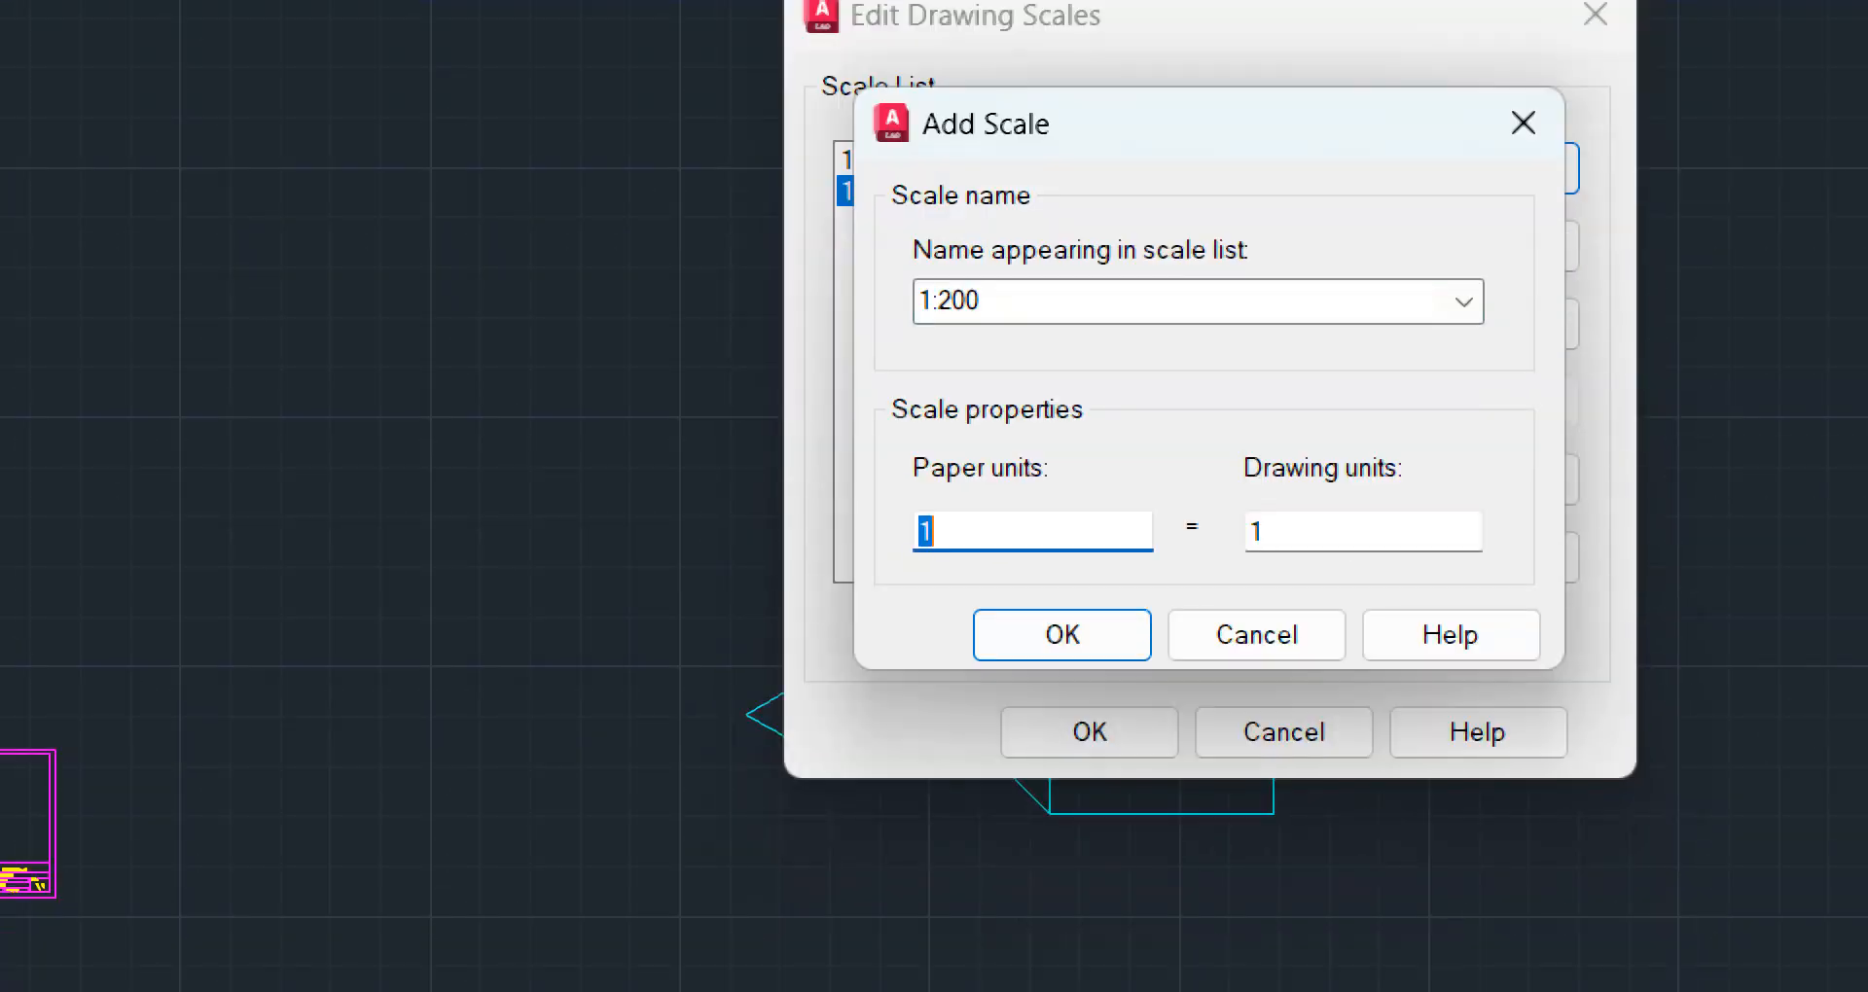
text(1000)
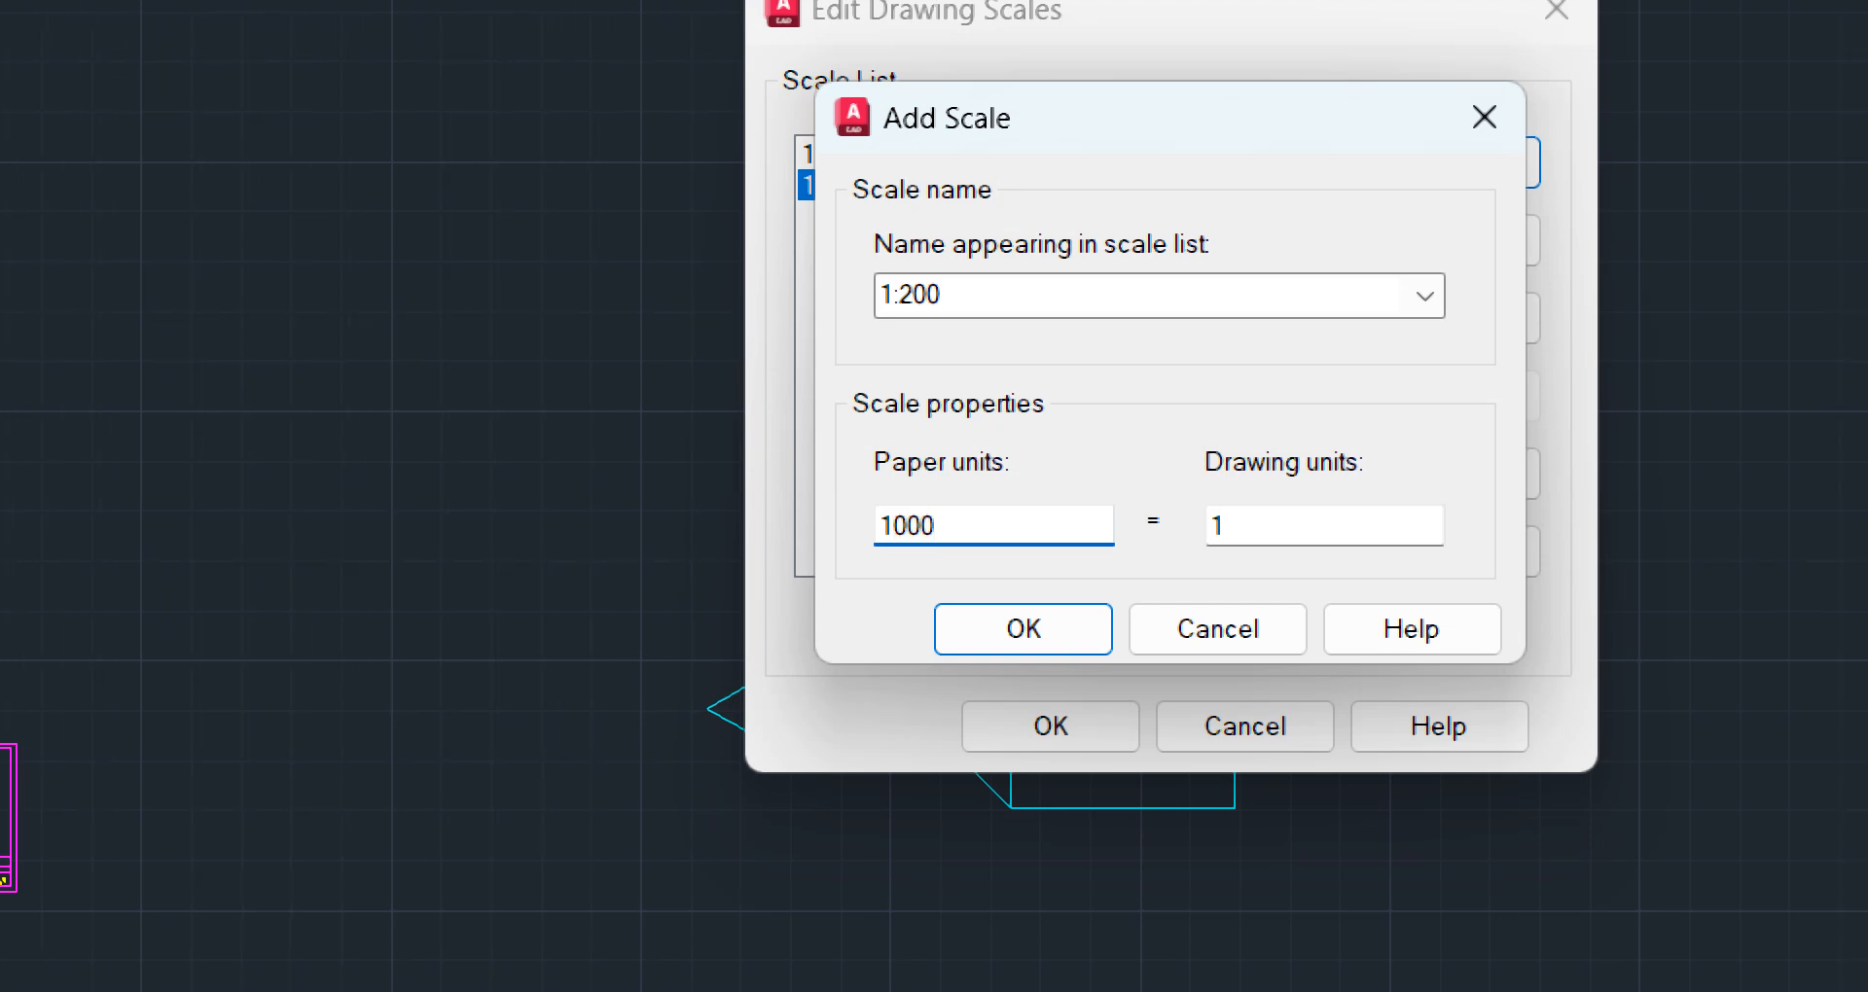
key(Tab)
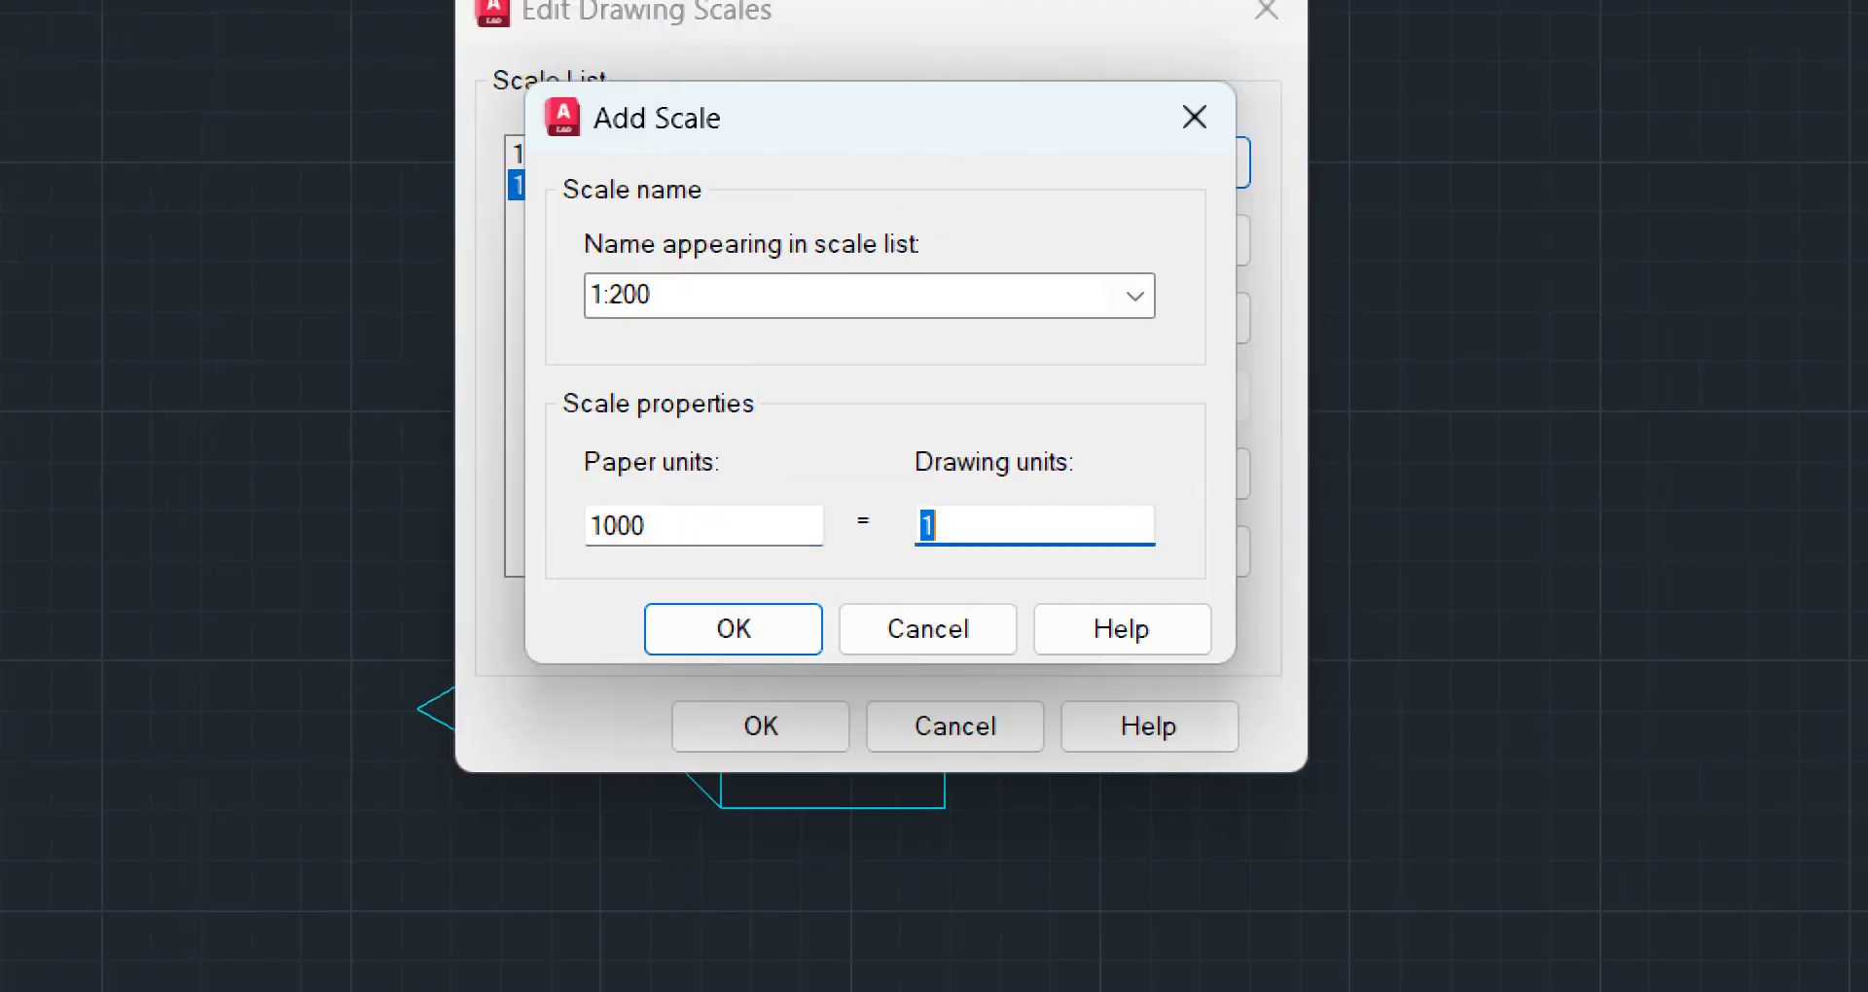
text(200)
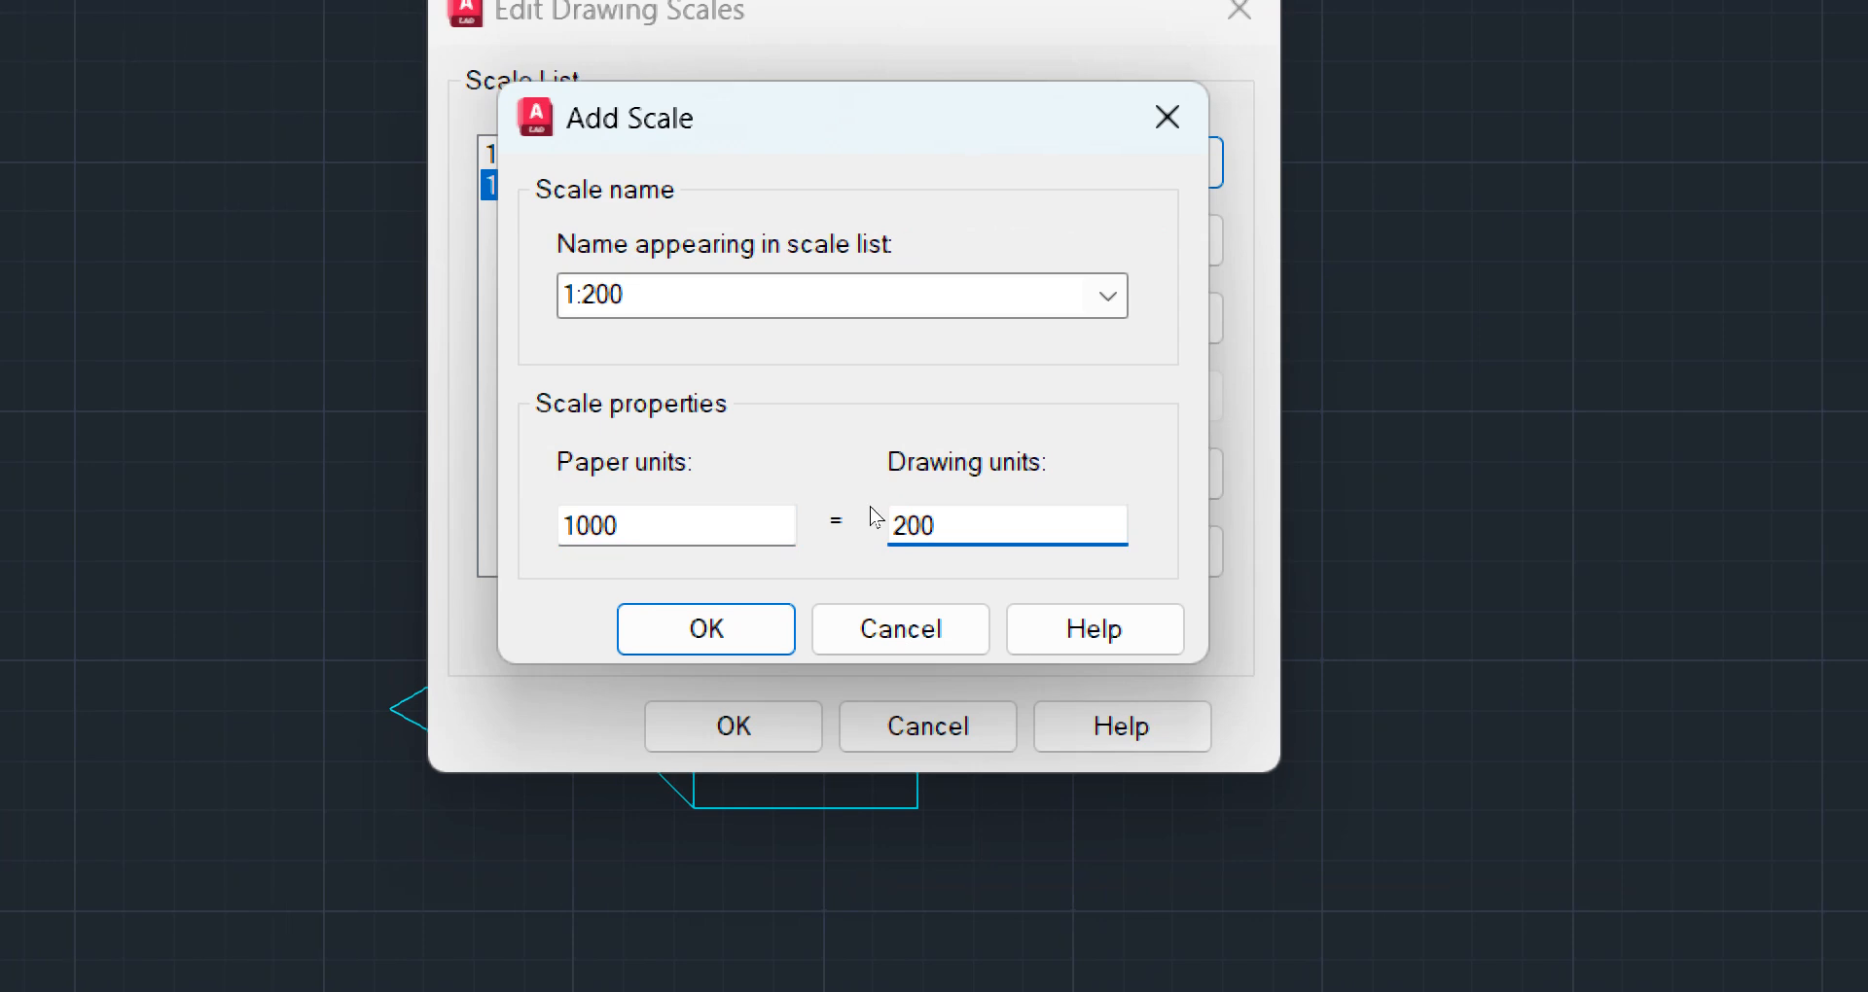
key(Return)
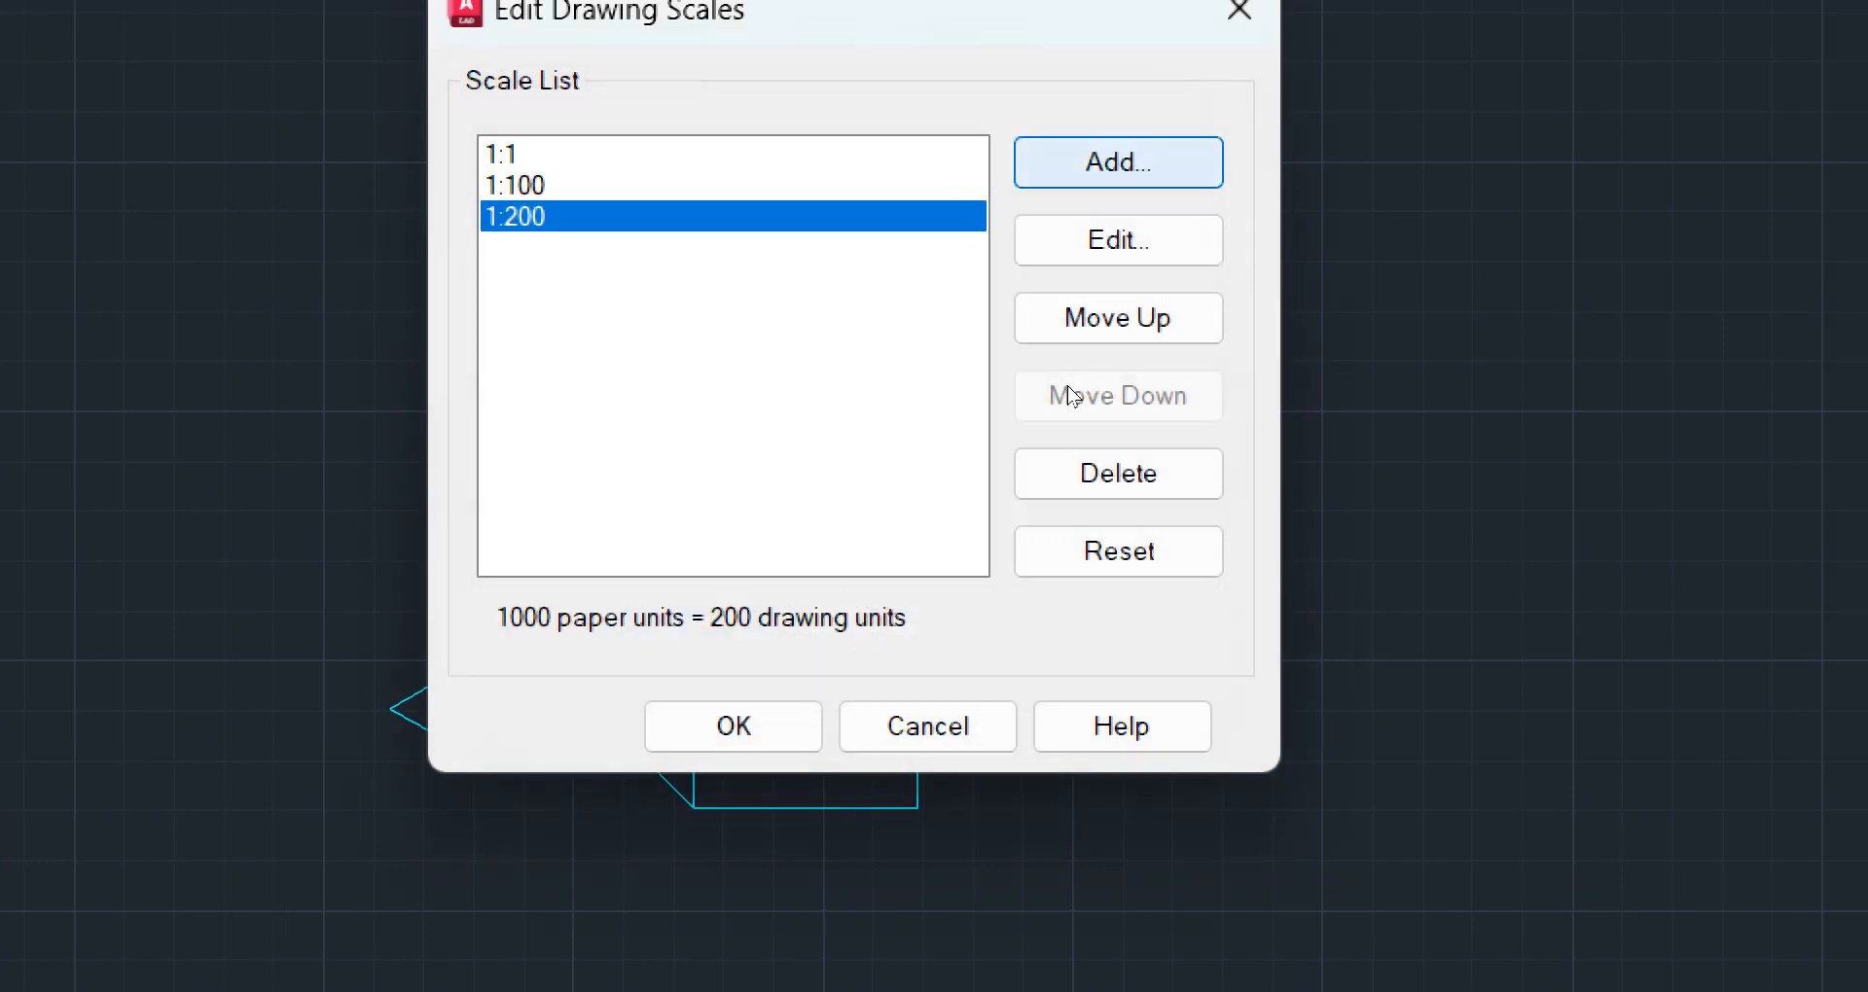
Add a drawing scale named 1:400 with 1000 paper units equal to 400 drawing units, and accept the edited scale list
key(Return)
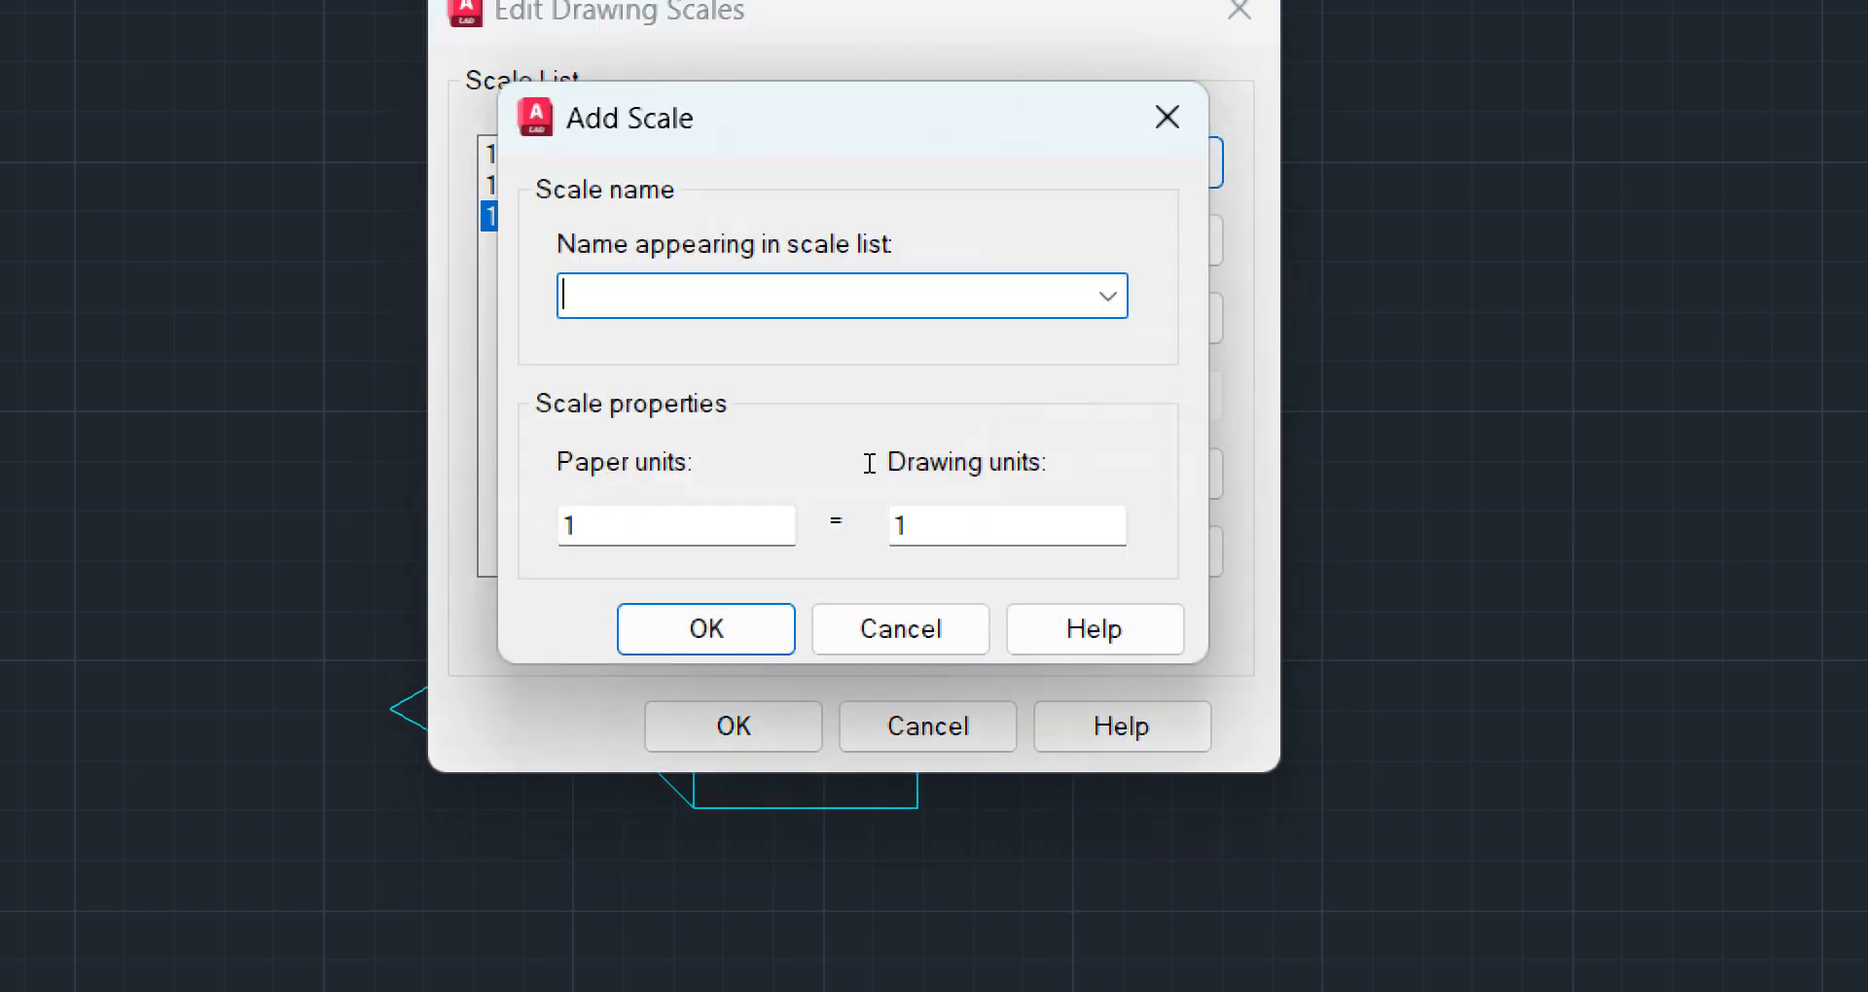
text(1)
text(:400)
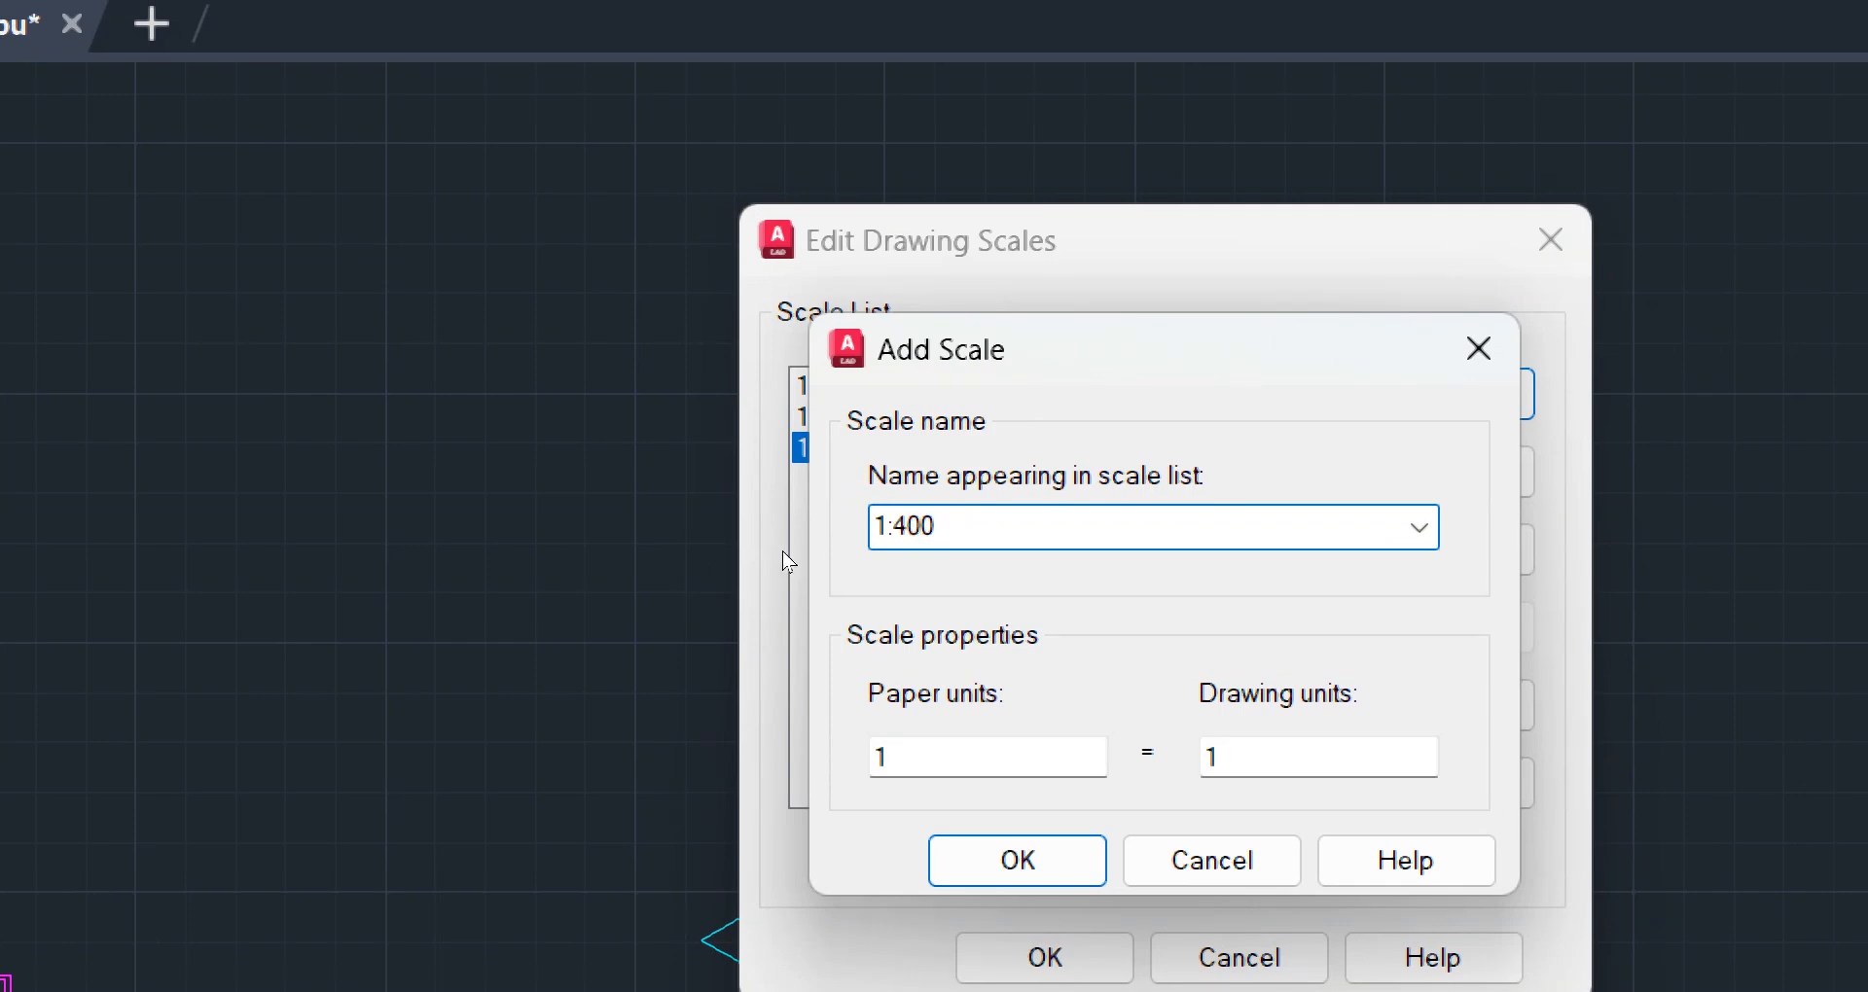
key(Tab)
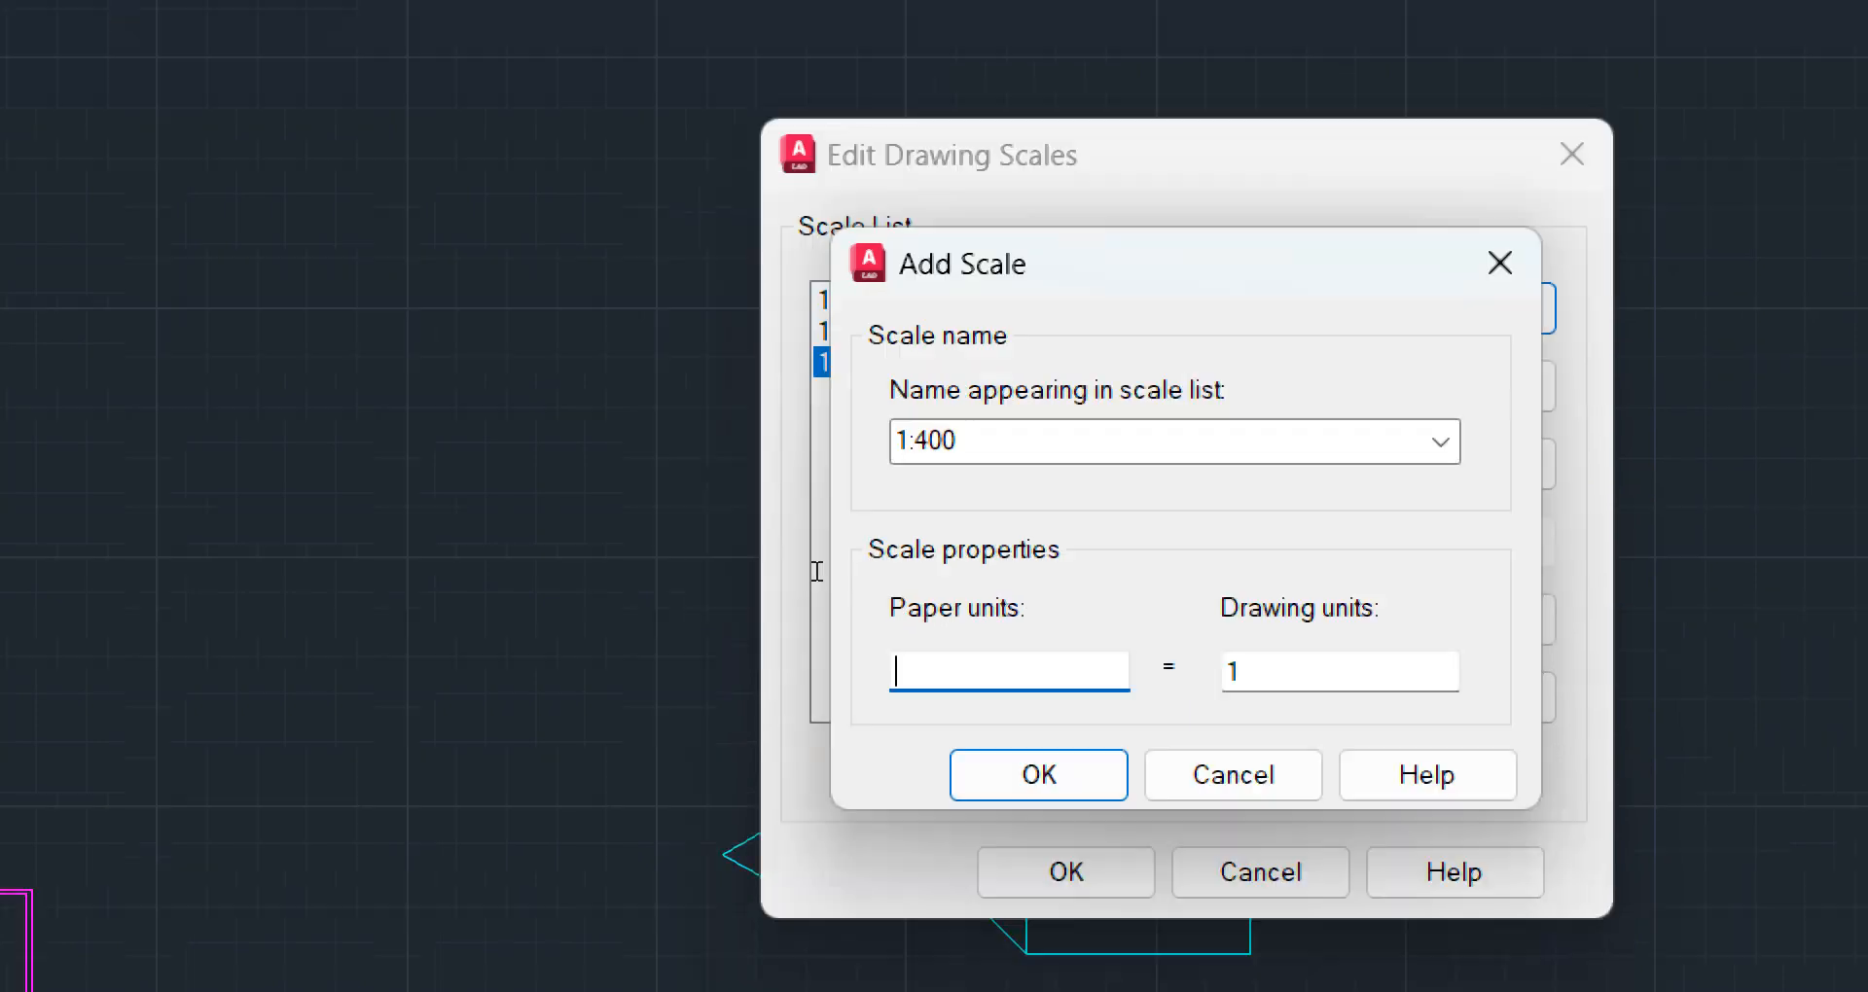
text(1000)
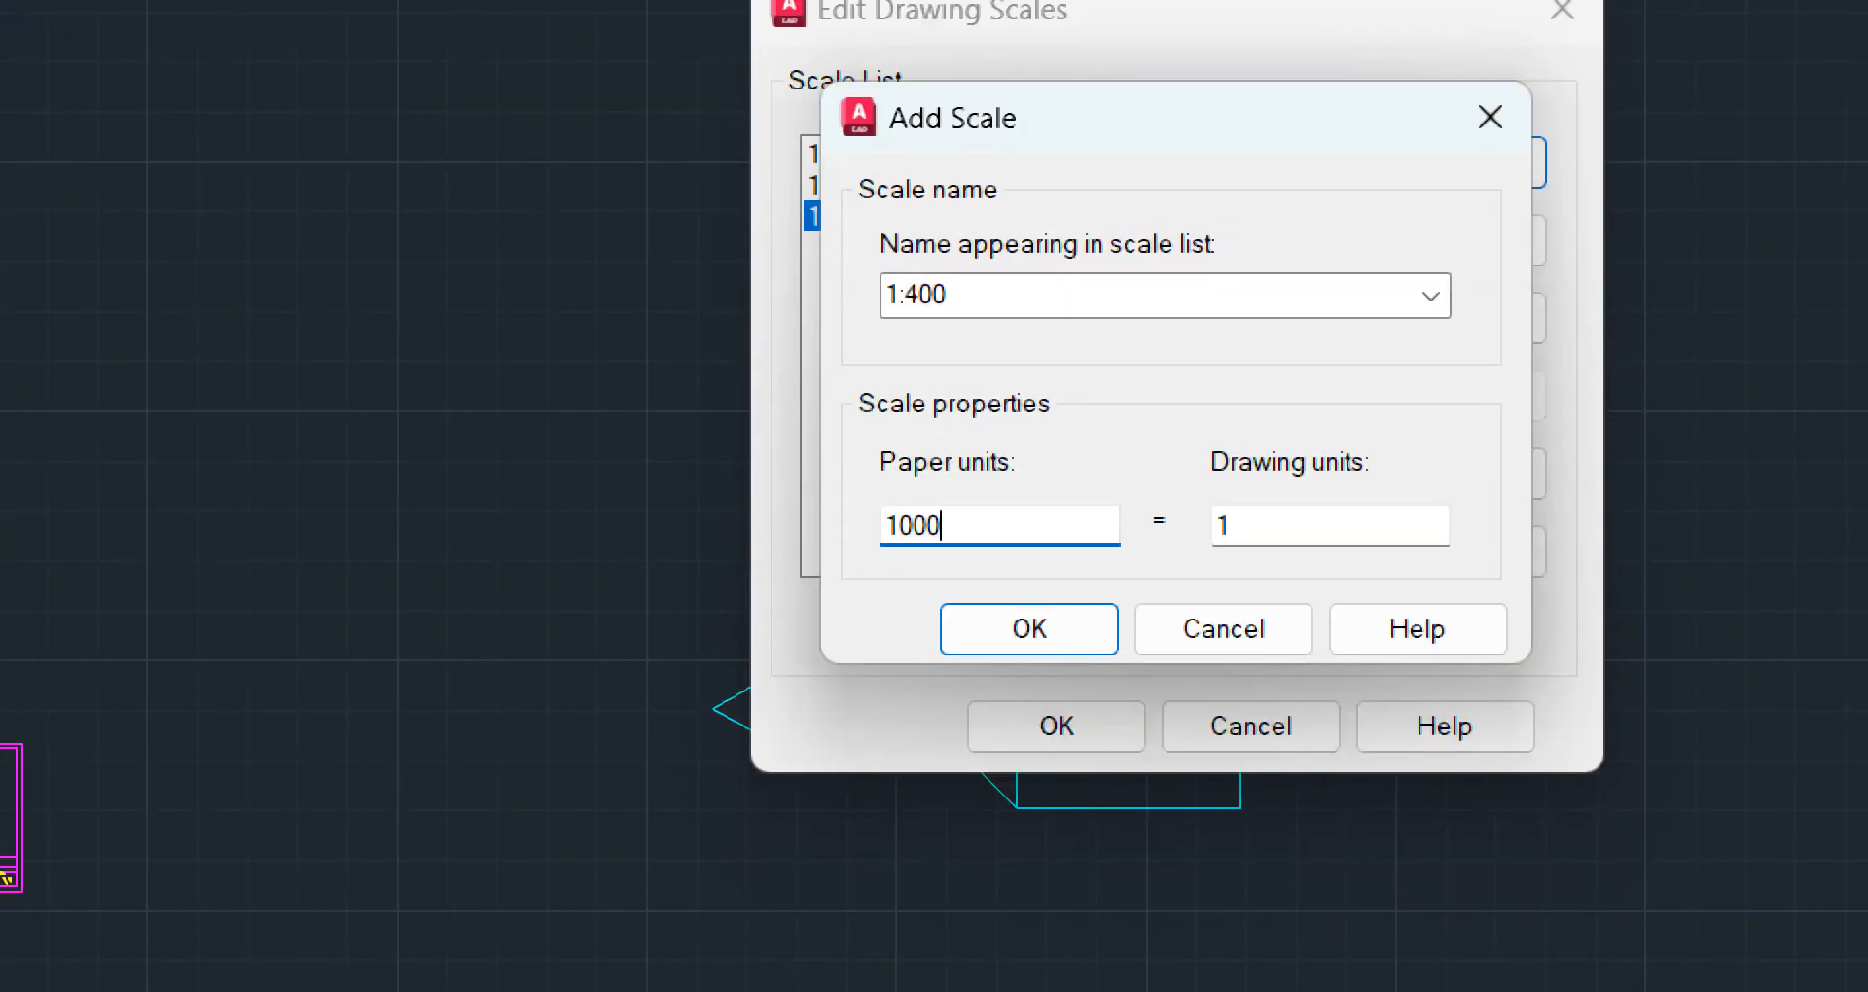
key(Tab)
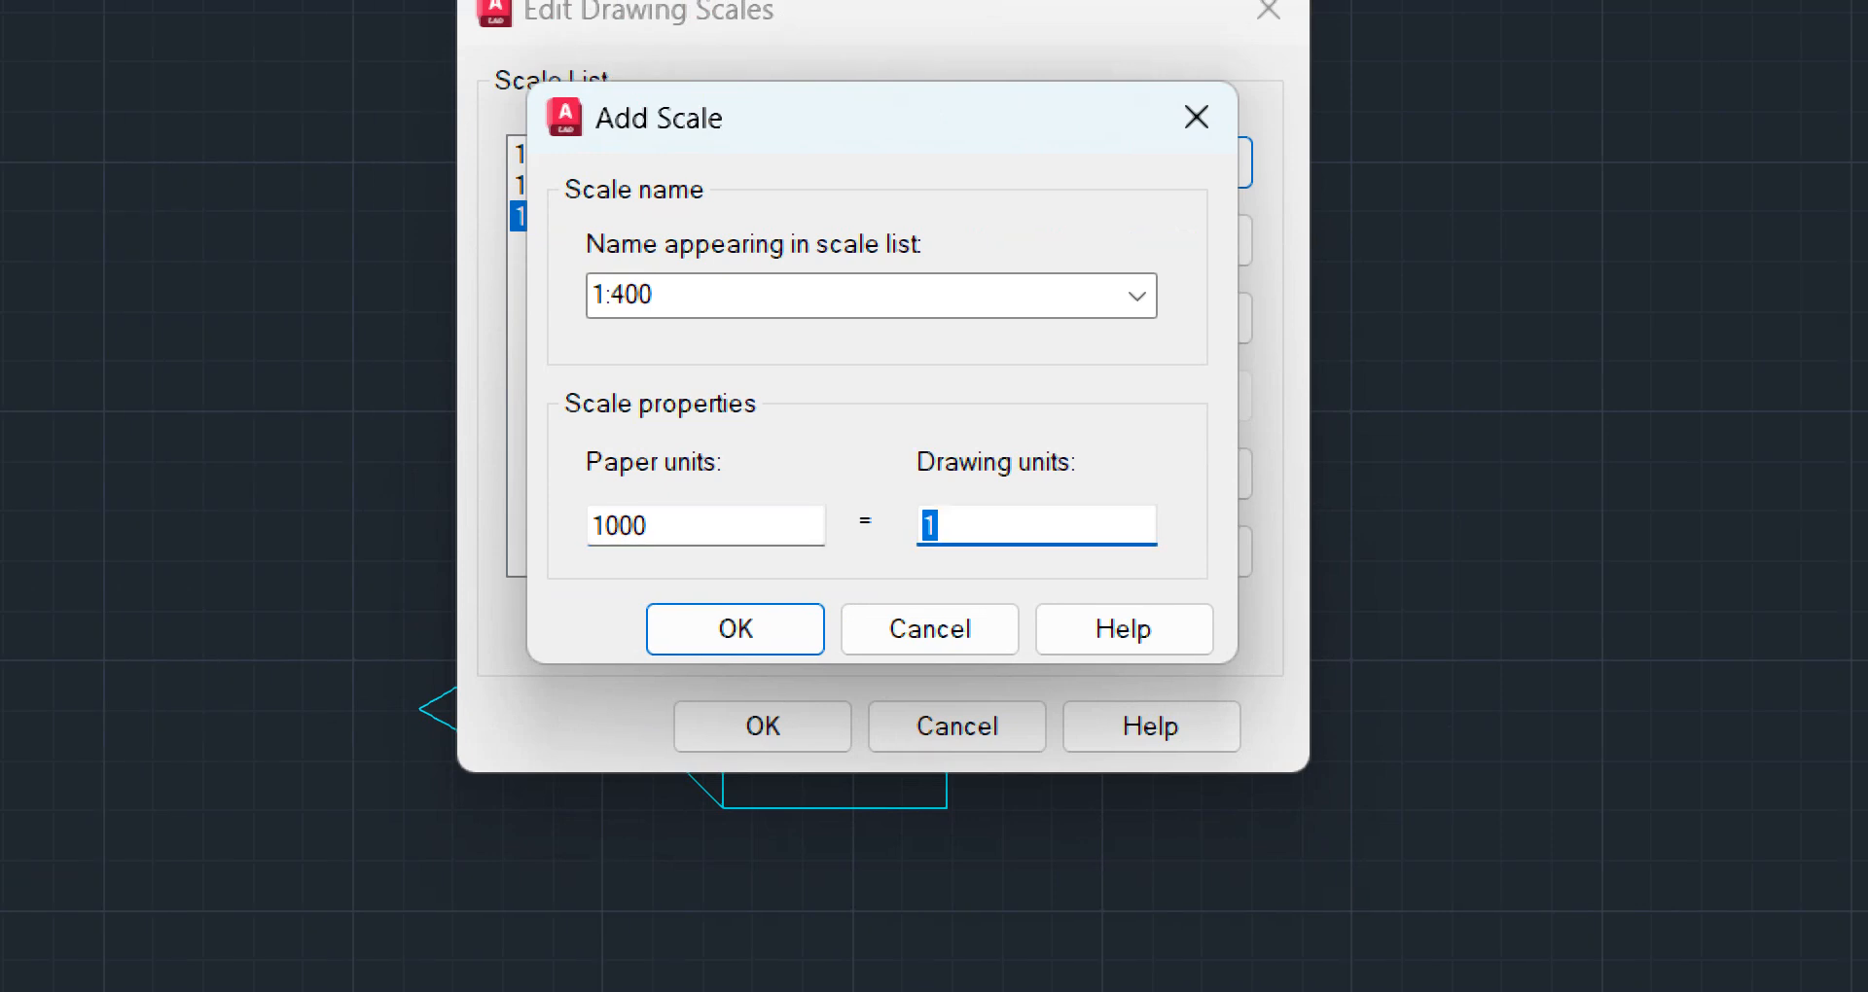
text(400)
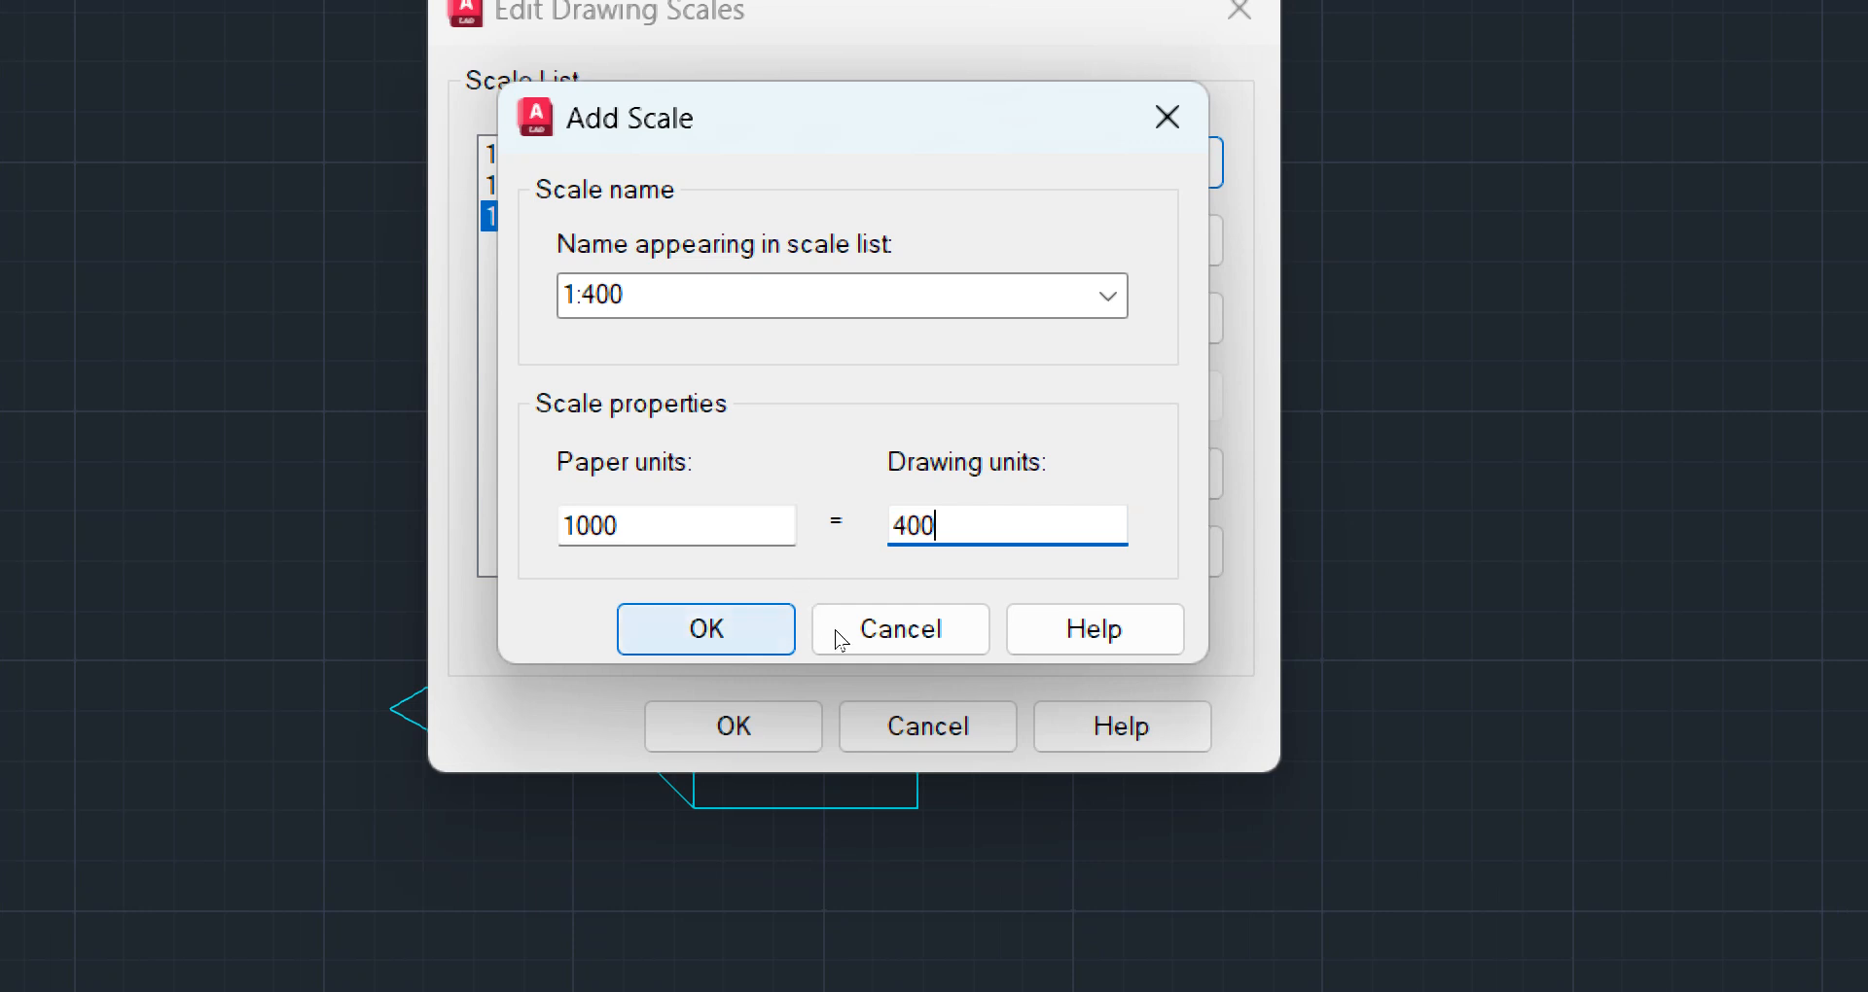
key(Return)
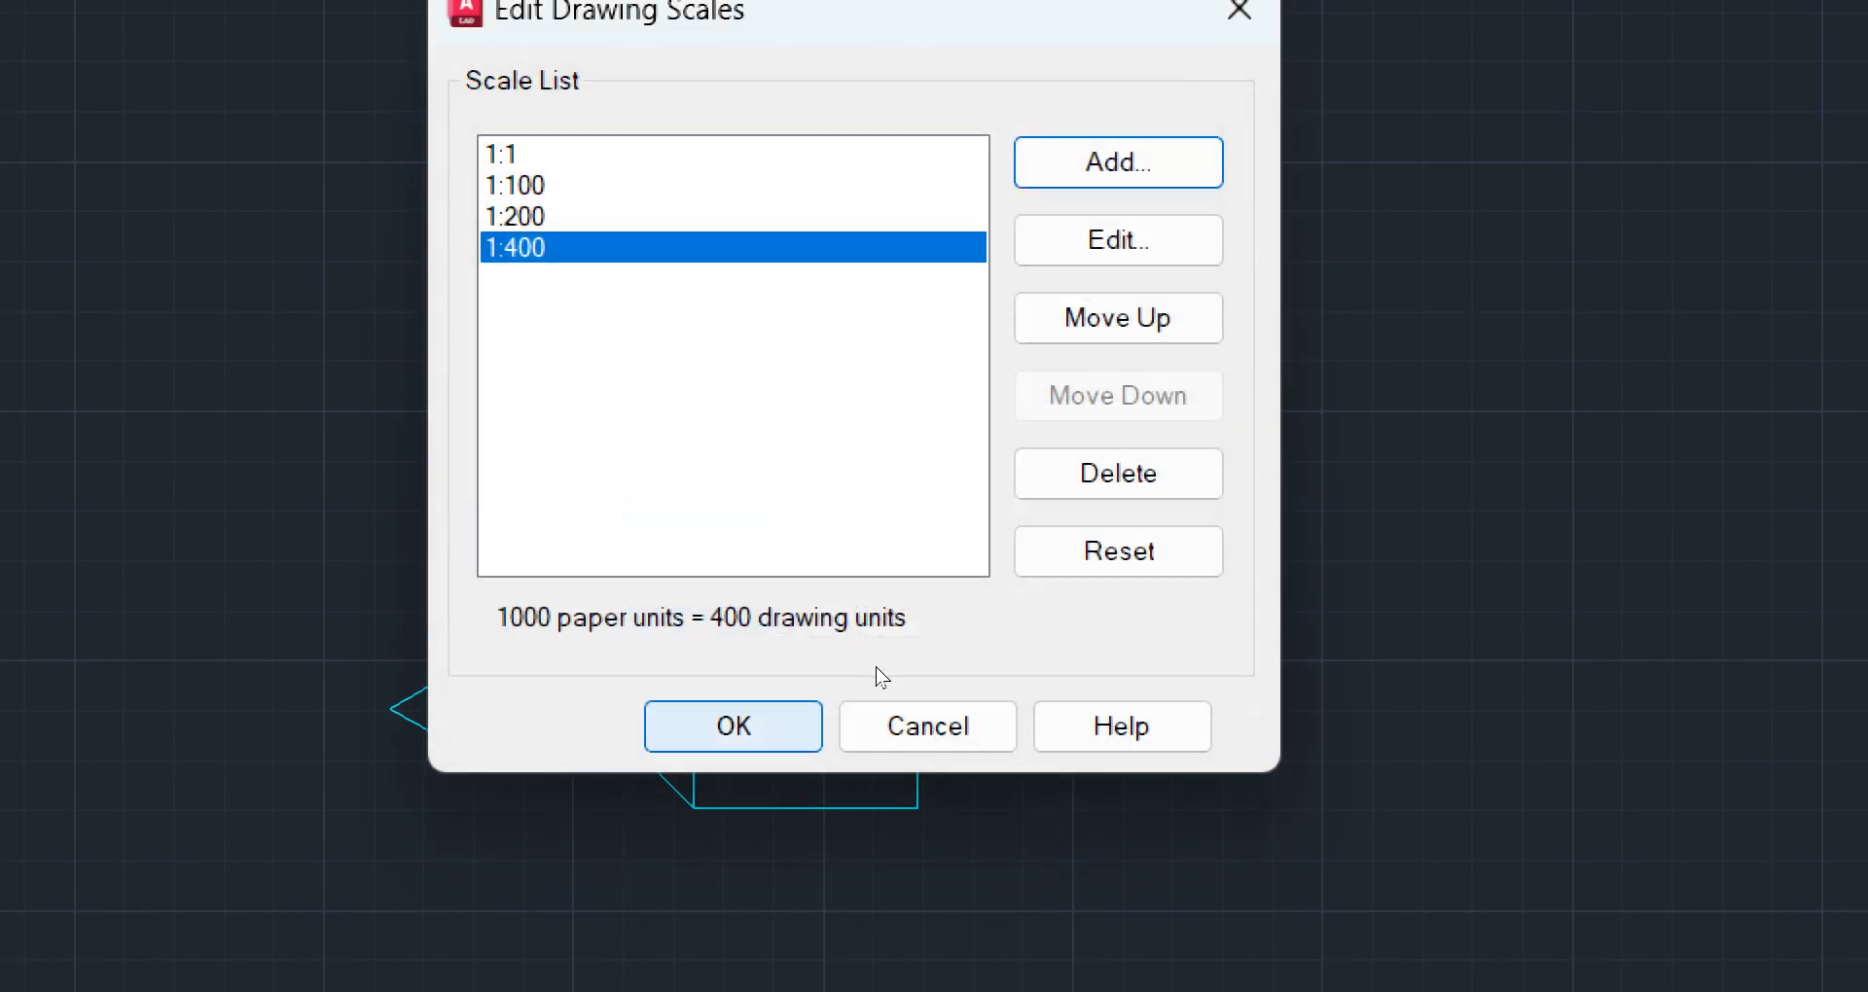
key(Return)
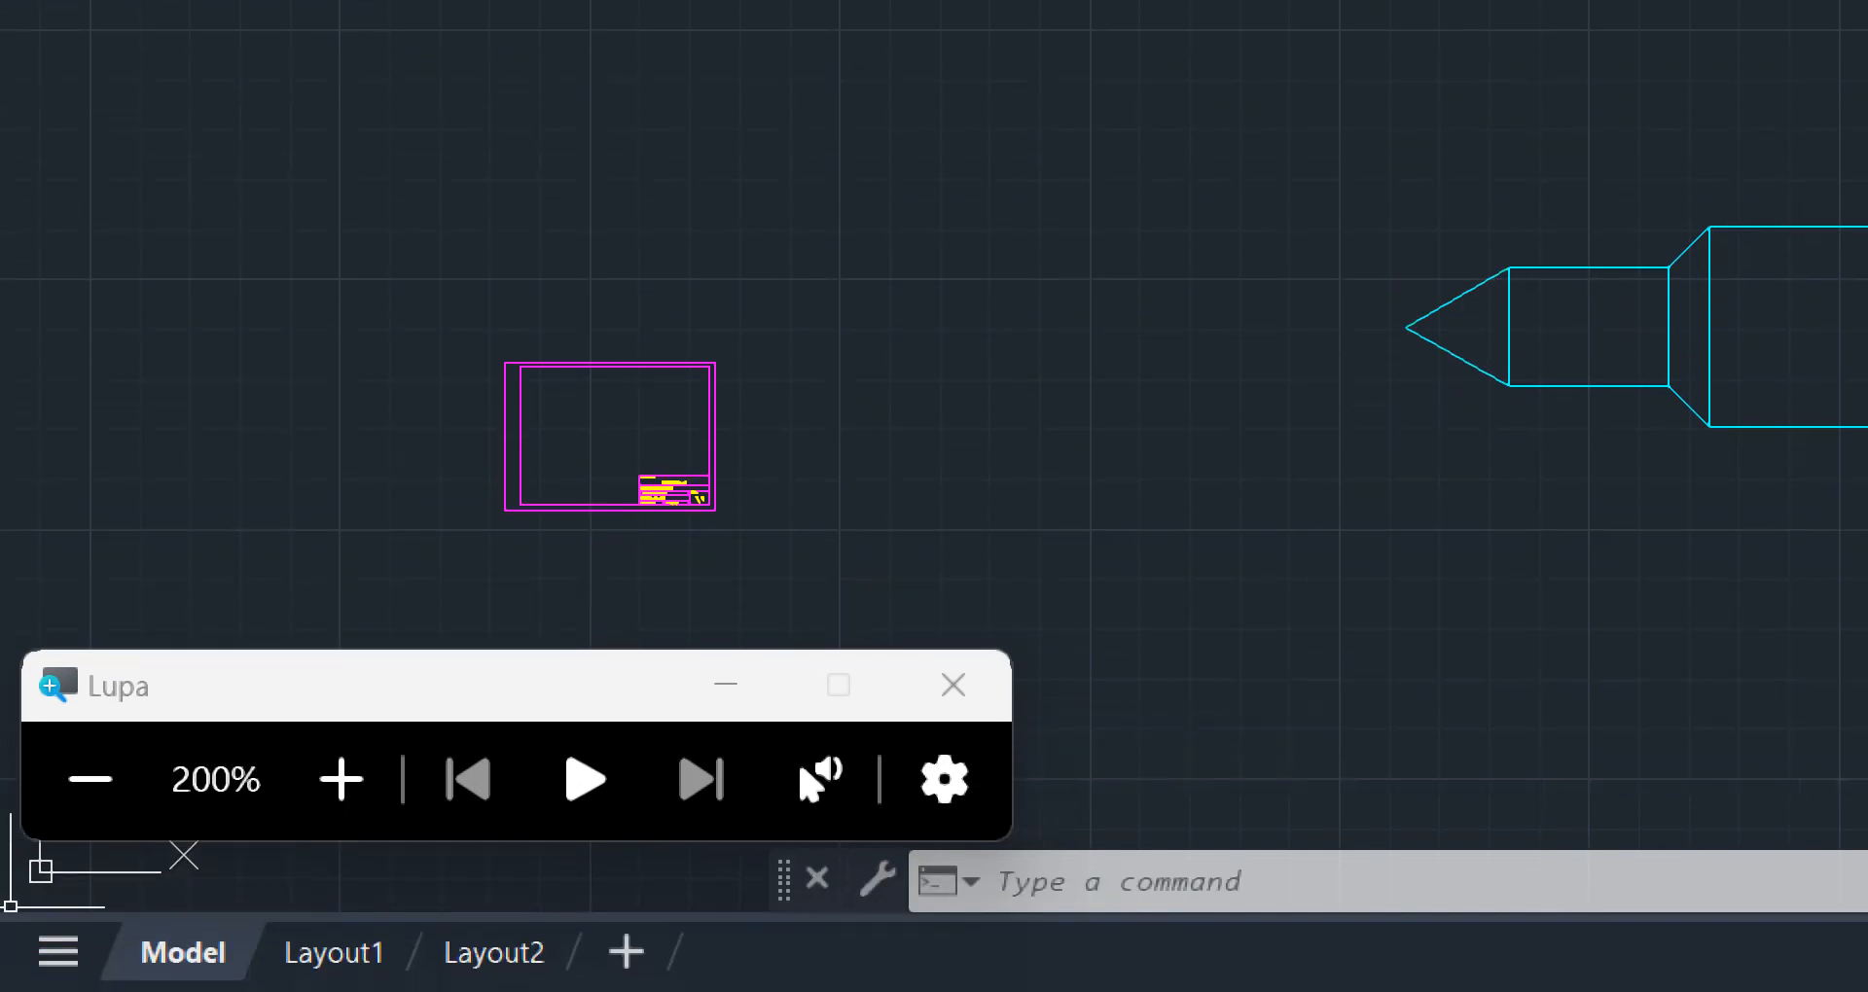
Return to the Layout1 sheet and set the screen magnifier back to 100%
click(360, 948)
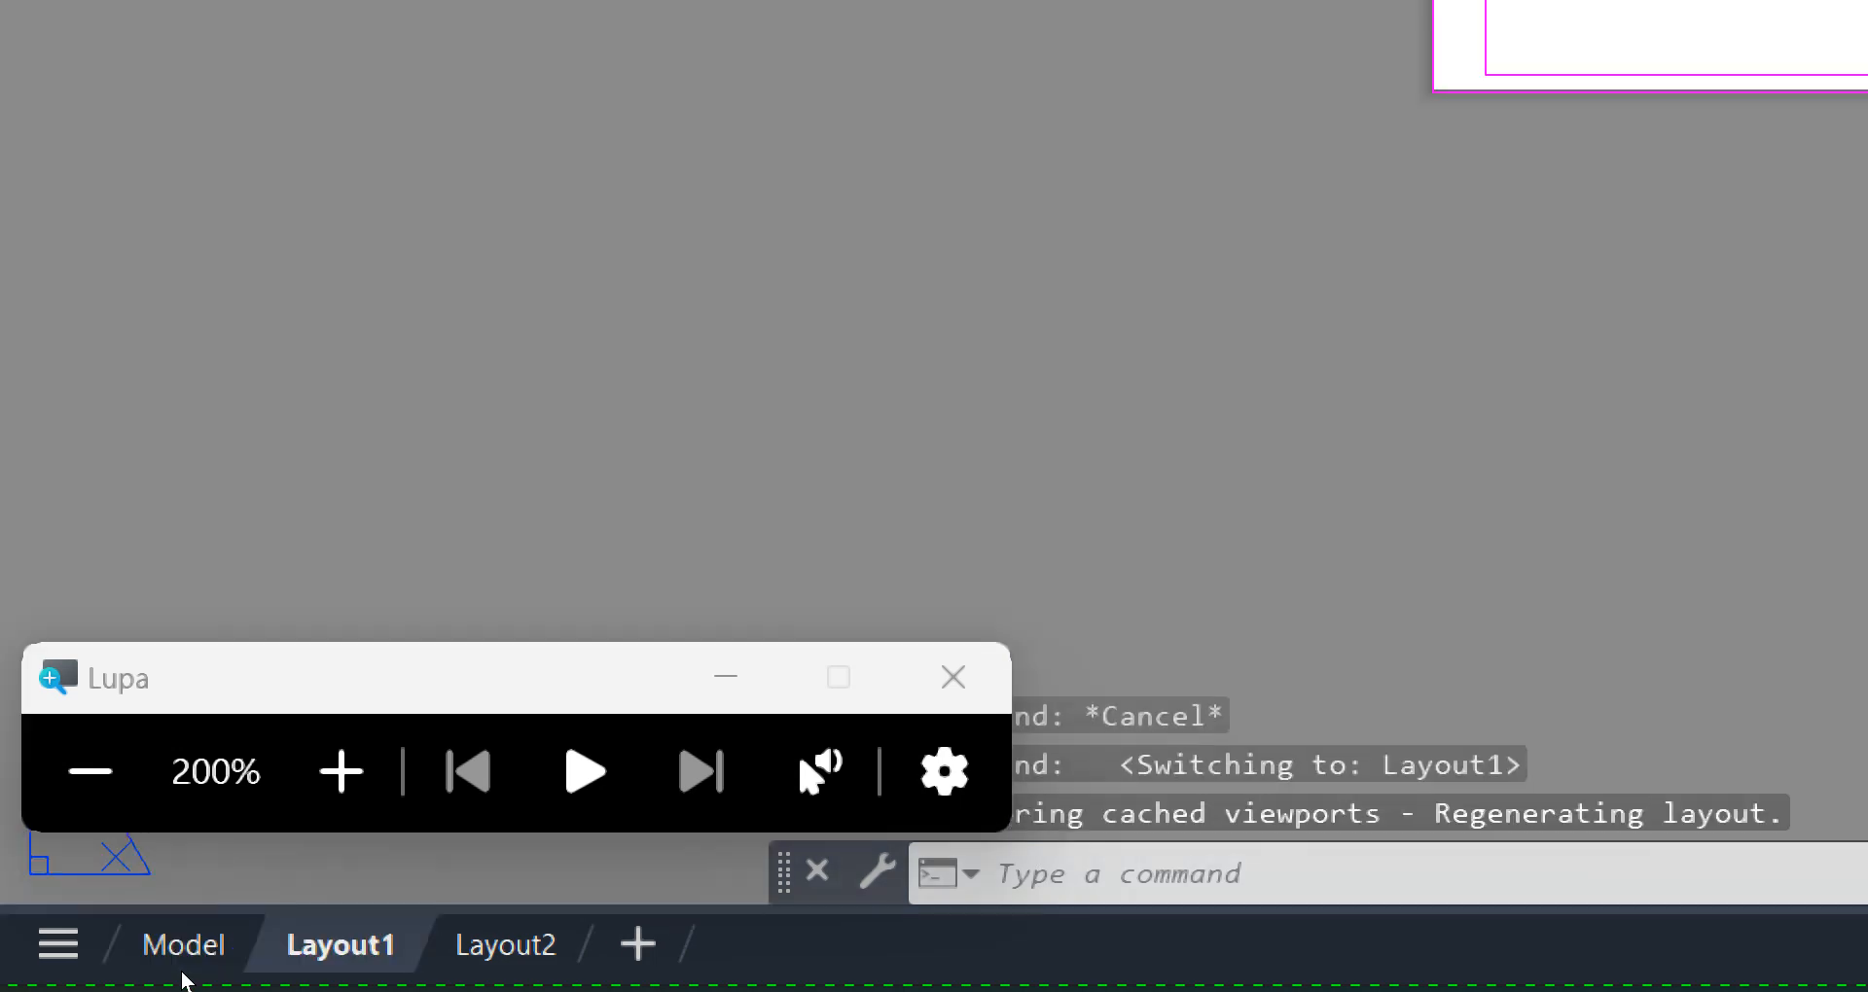
click(90, 771)
click(966, 410)
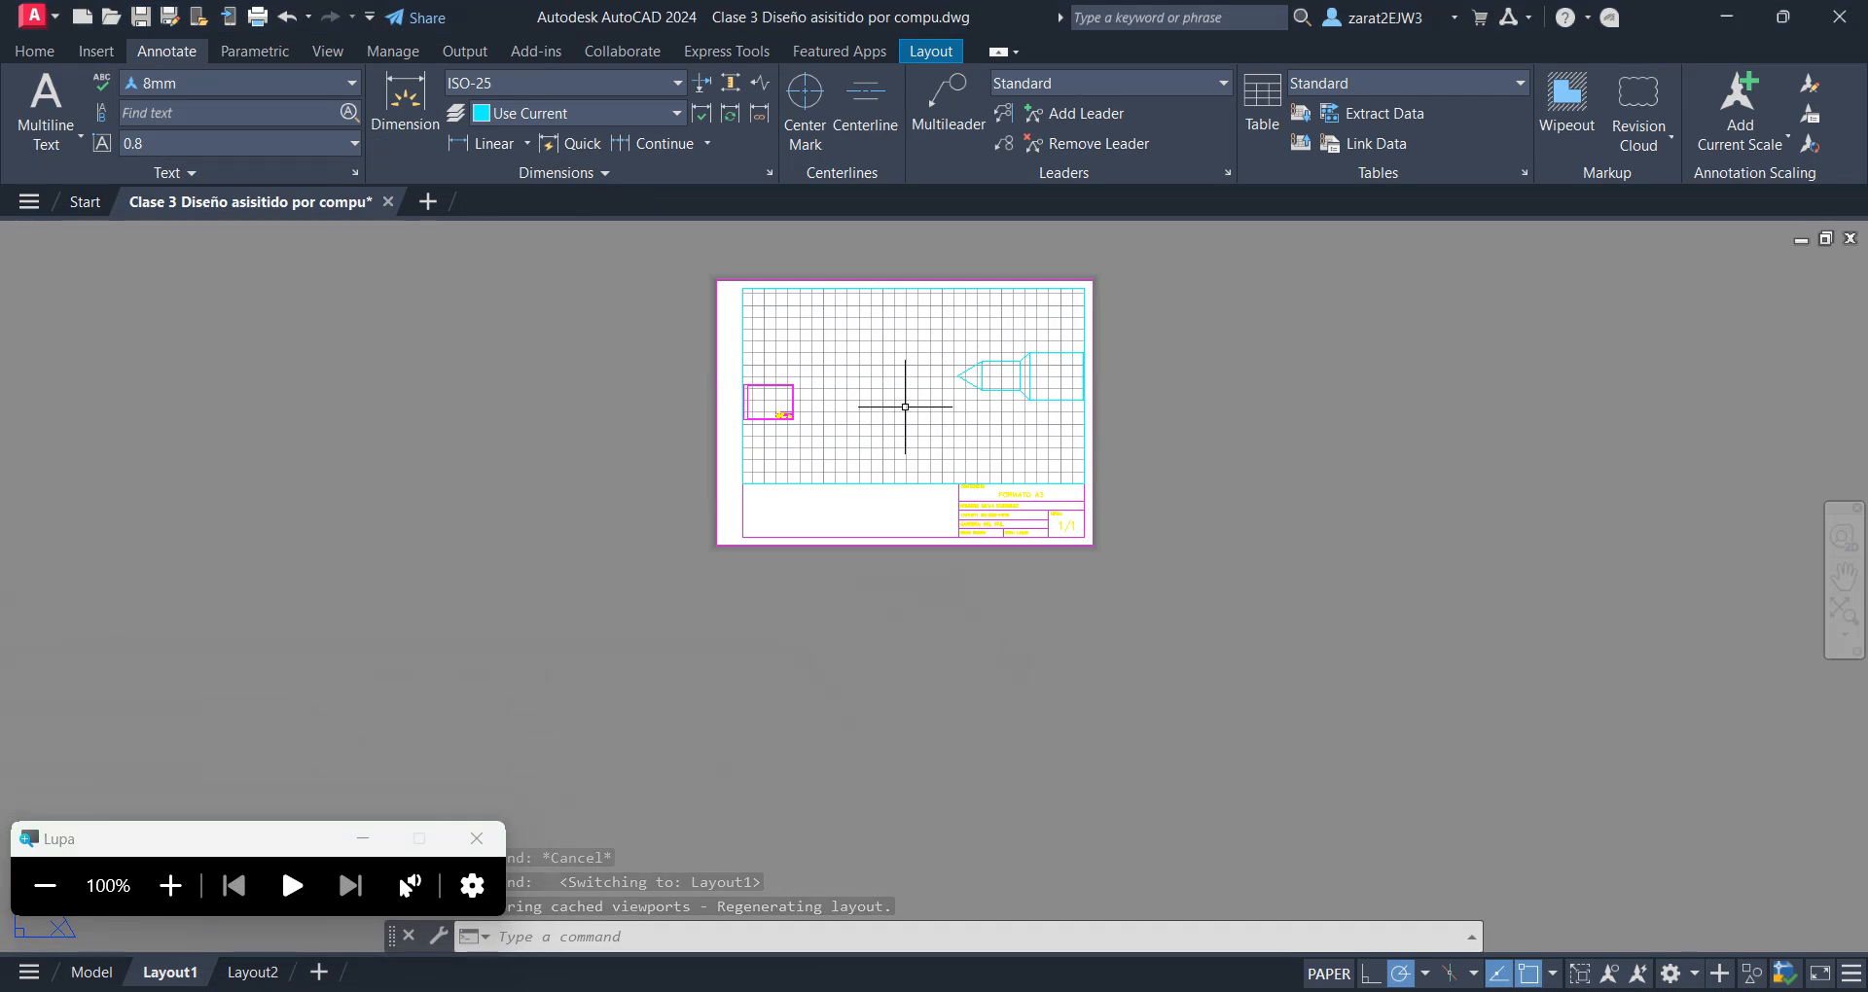
scroll(909, 300, up, 5)
scroll(925, 396, down, 2)
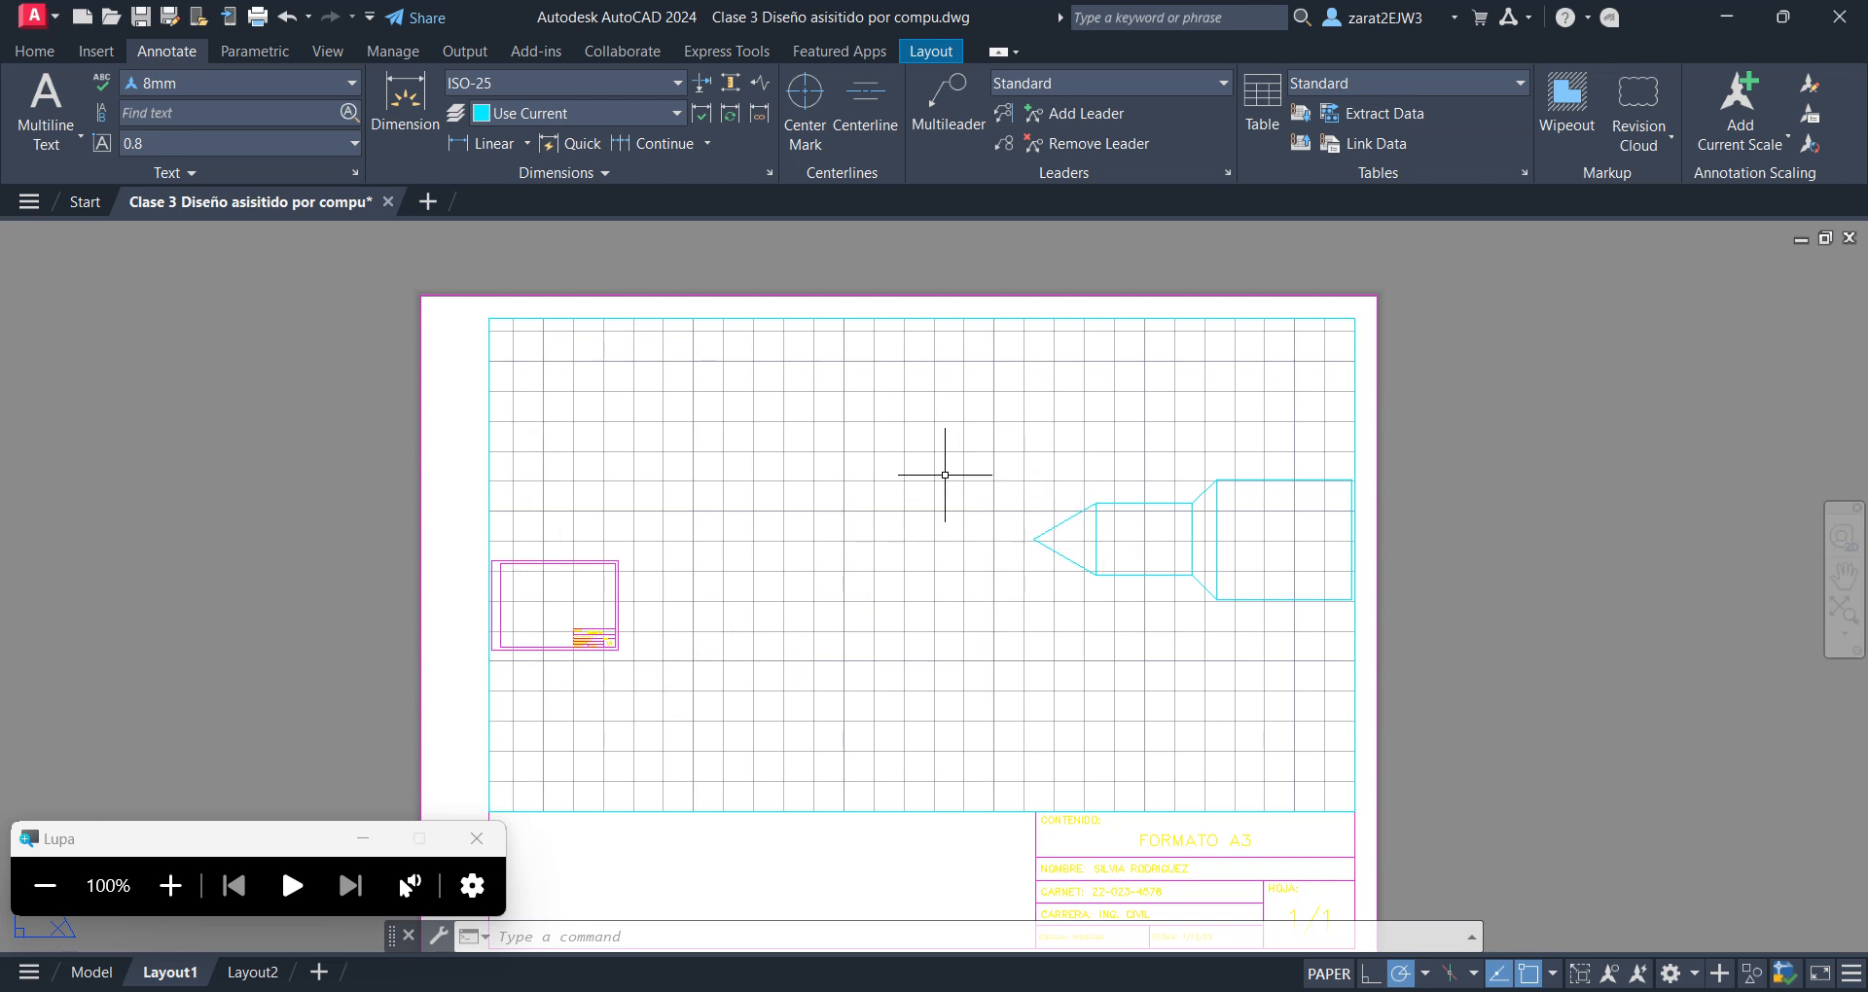
Activate the Layout1 viewport and shift its view so the cyan pointed figure sits near the middle
double_click(931, 565)
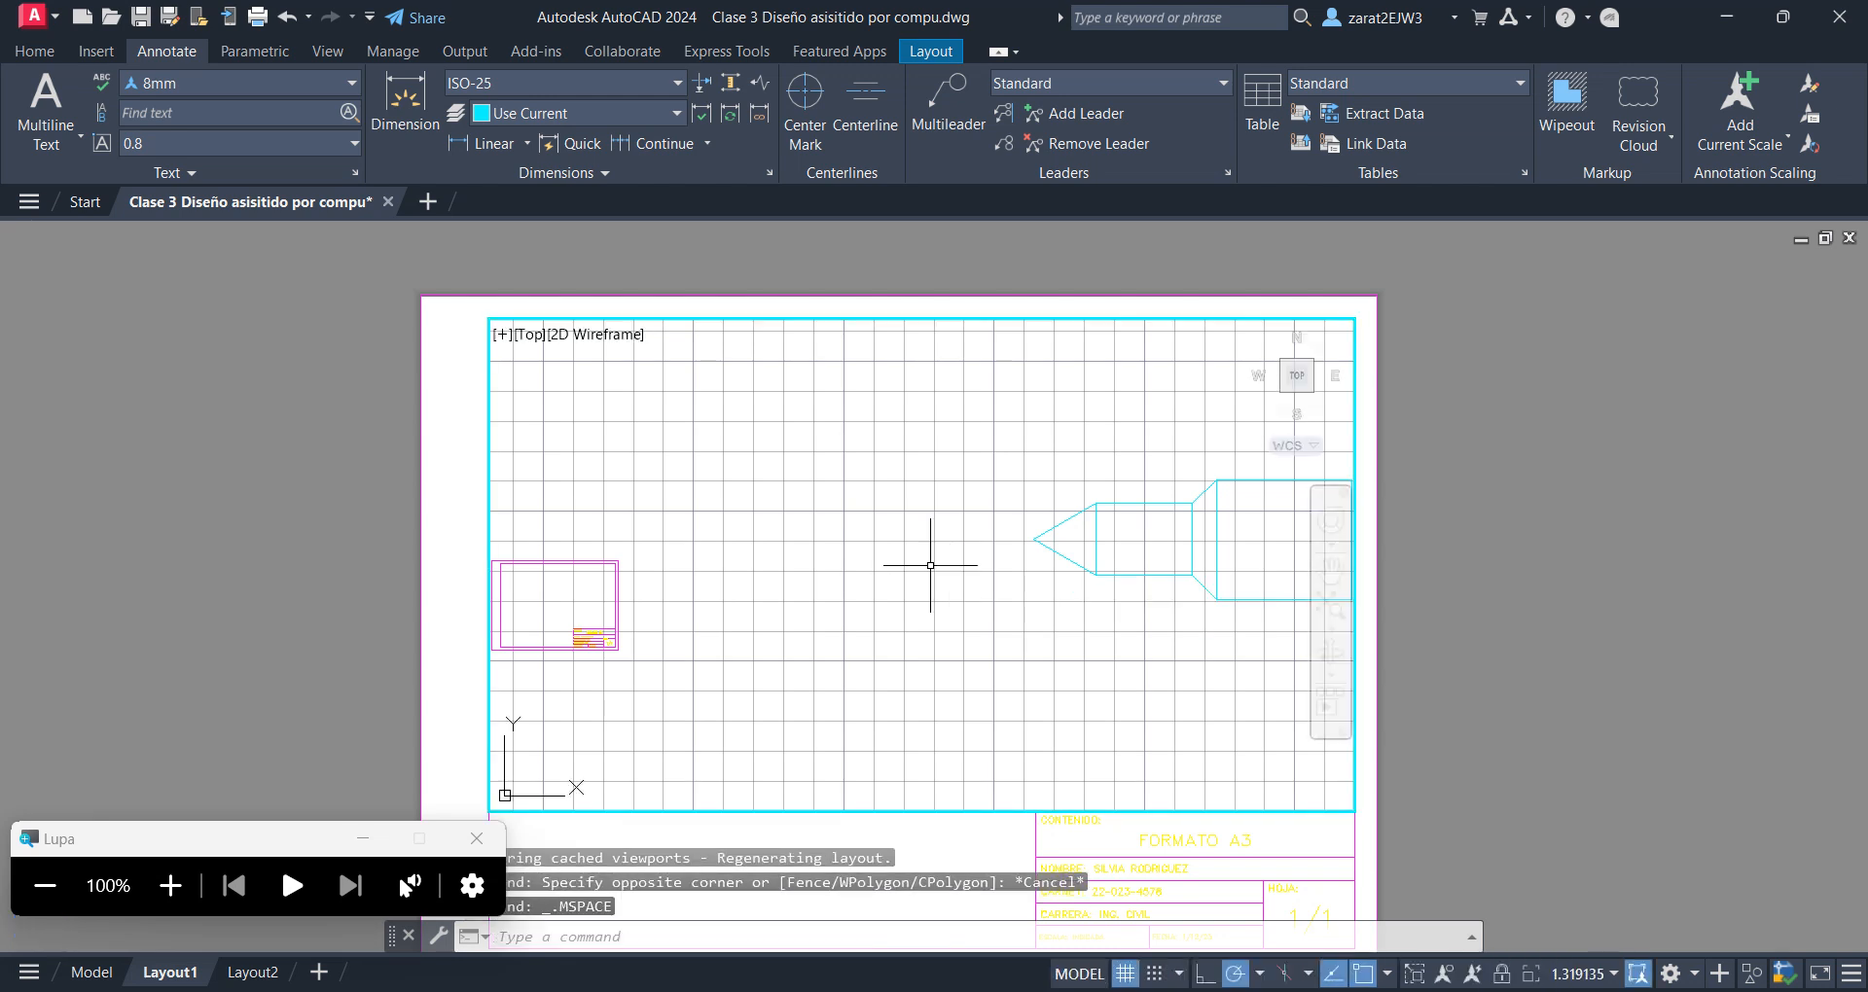
middle_drag(1020, 578, 822, 567)
middle_drag(943, 533, 867, 576)
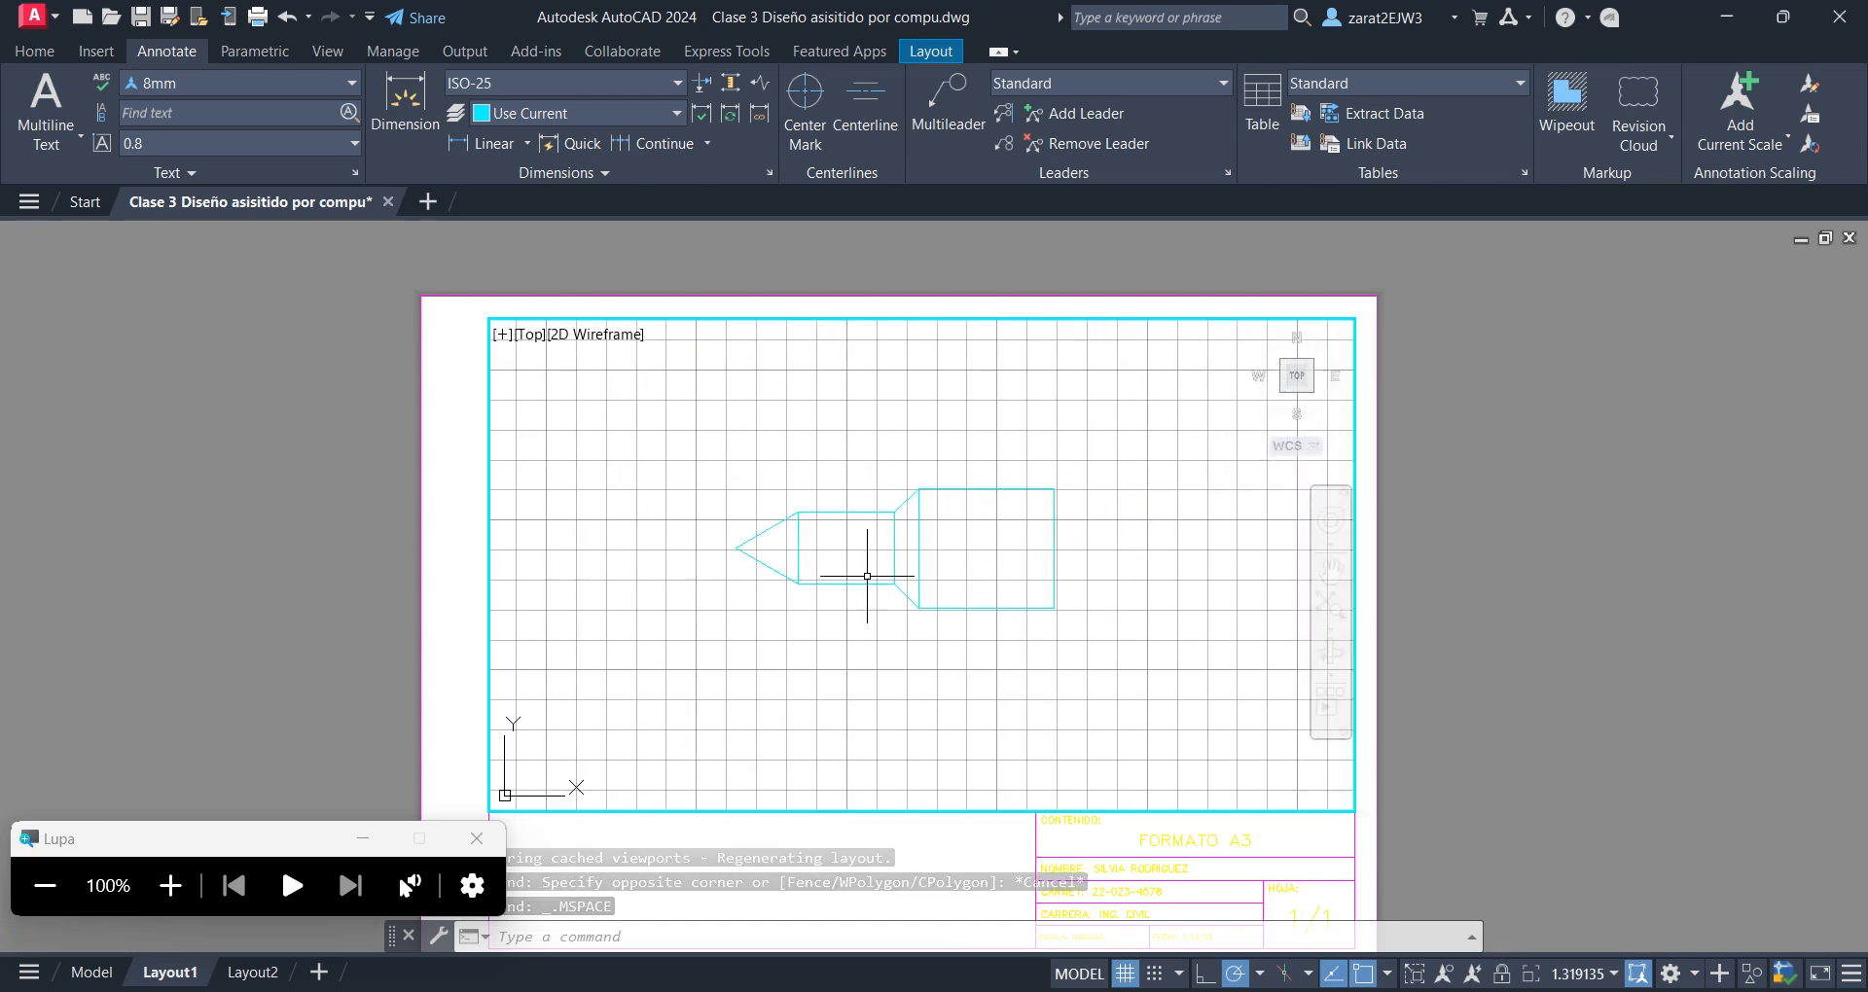
Examine how zooming in and out inside the active viewport affects the figure's size and the viewport scale
scroll(853, 559, up, 2)
scroll(937, 567, down, 4)
scroll(938, 564, up, 4)
scroll(944, 563, up, 3)
scroll(949, 562, down, 5)
scroll(944, 560, up, 2)
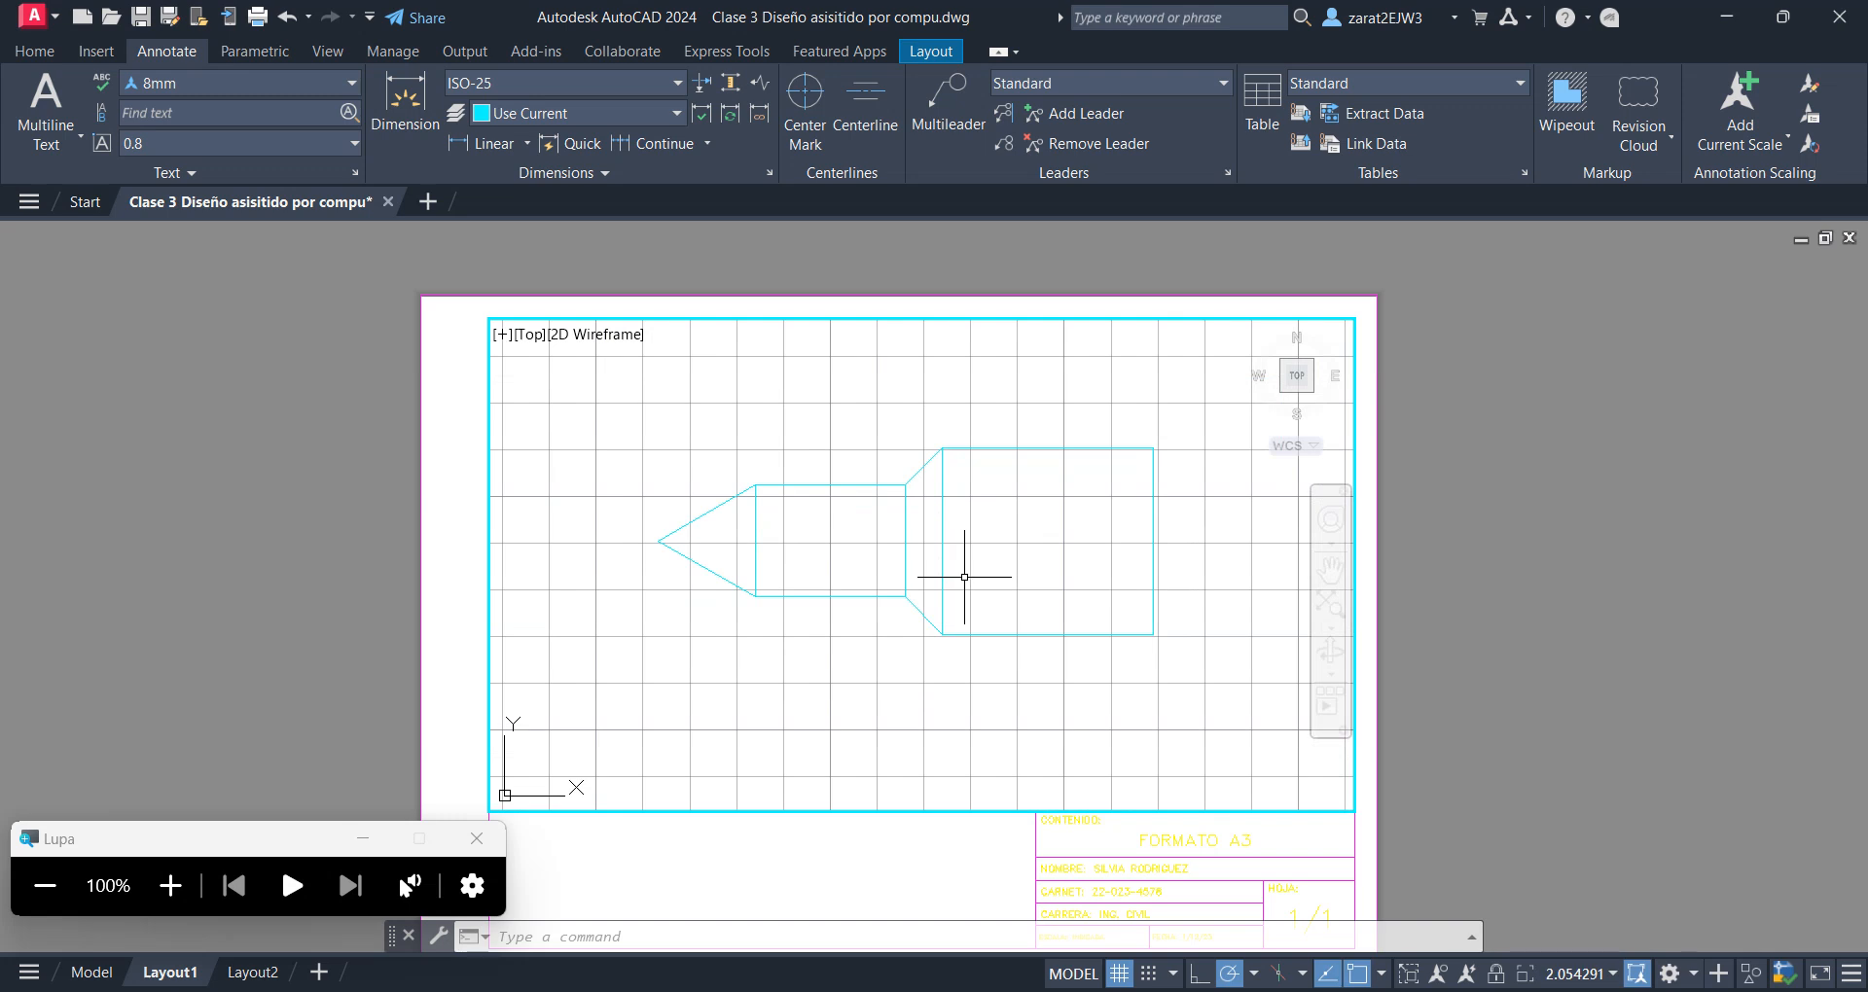
scroll(964, 577, up, 2)
scroll(964, 577, down, 2)
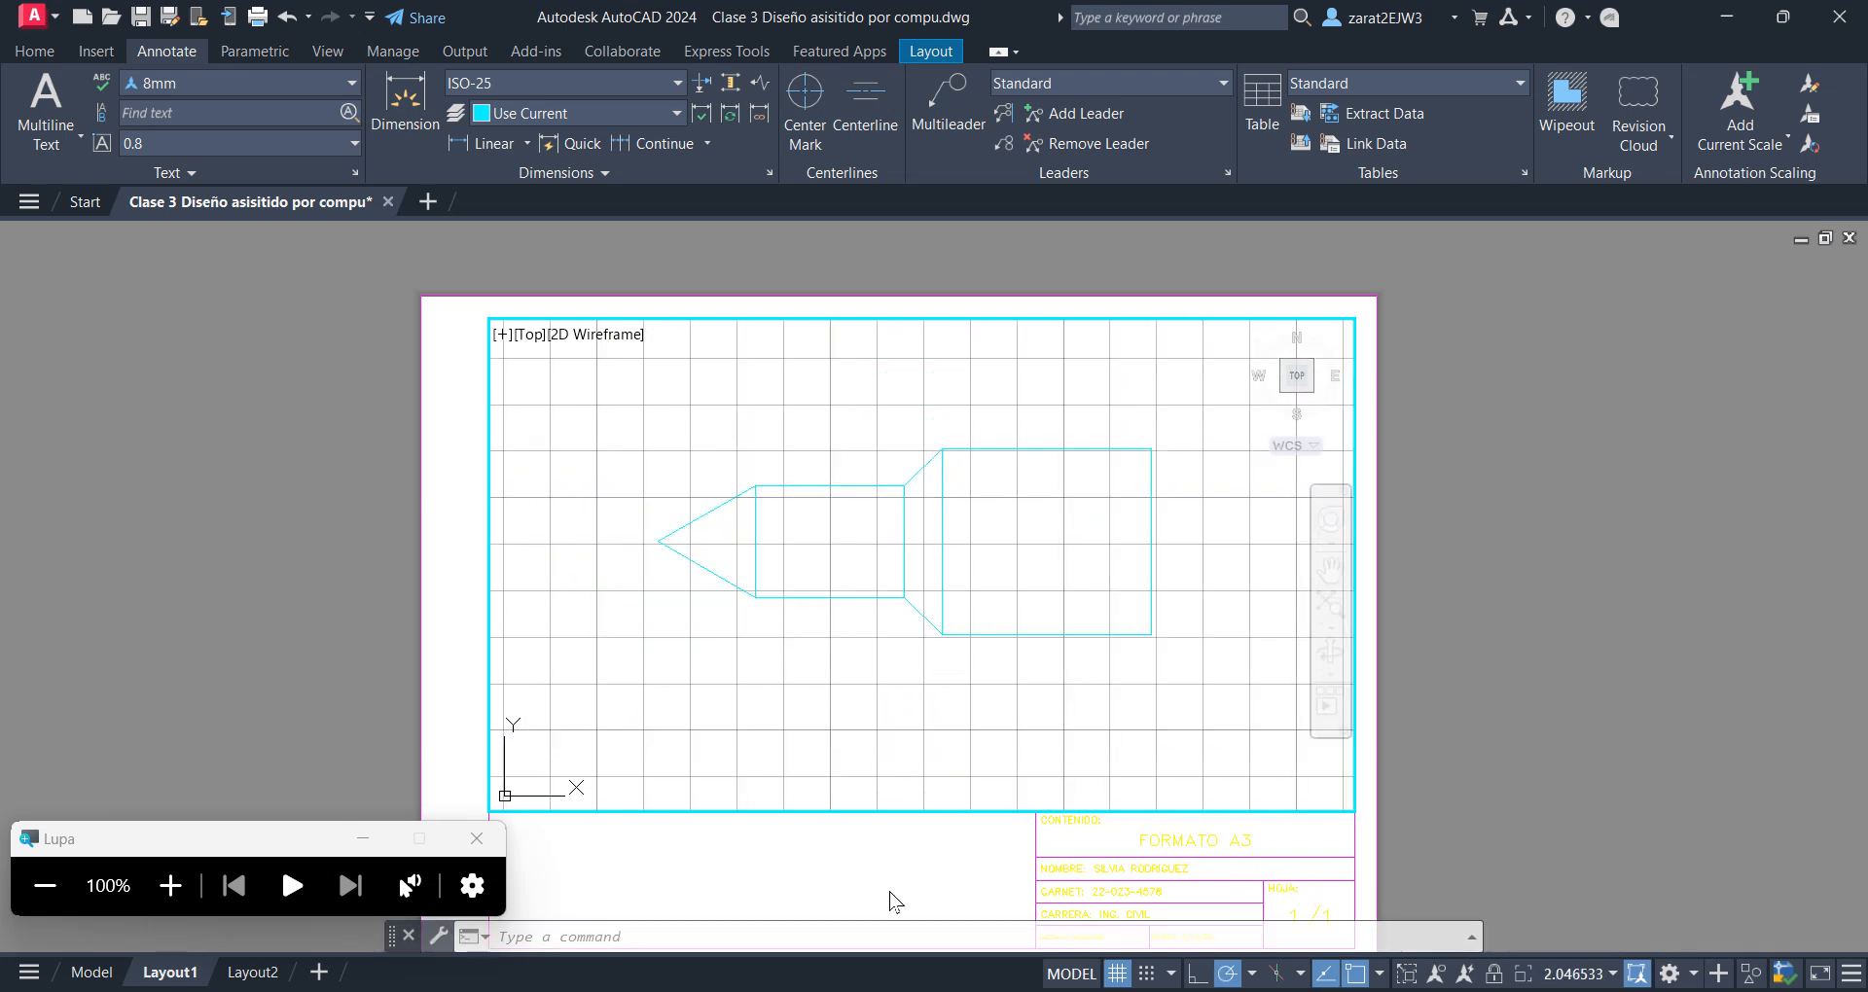
Set the active viewport's scale to 1:100
click(170, 885)
click(173, 890)
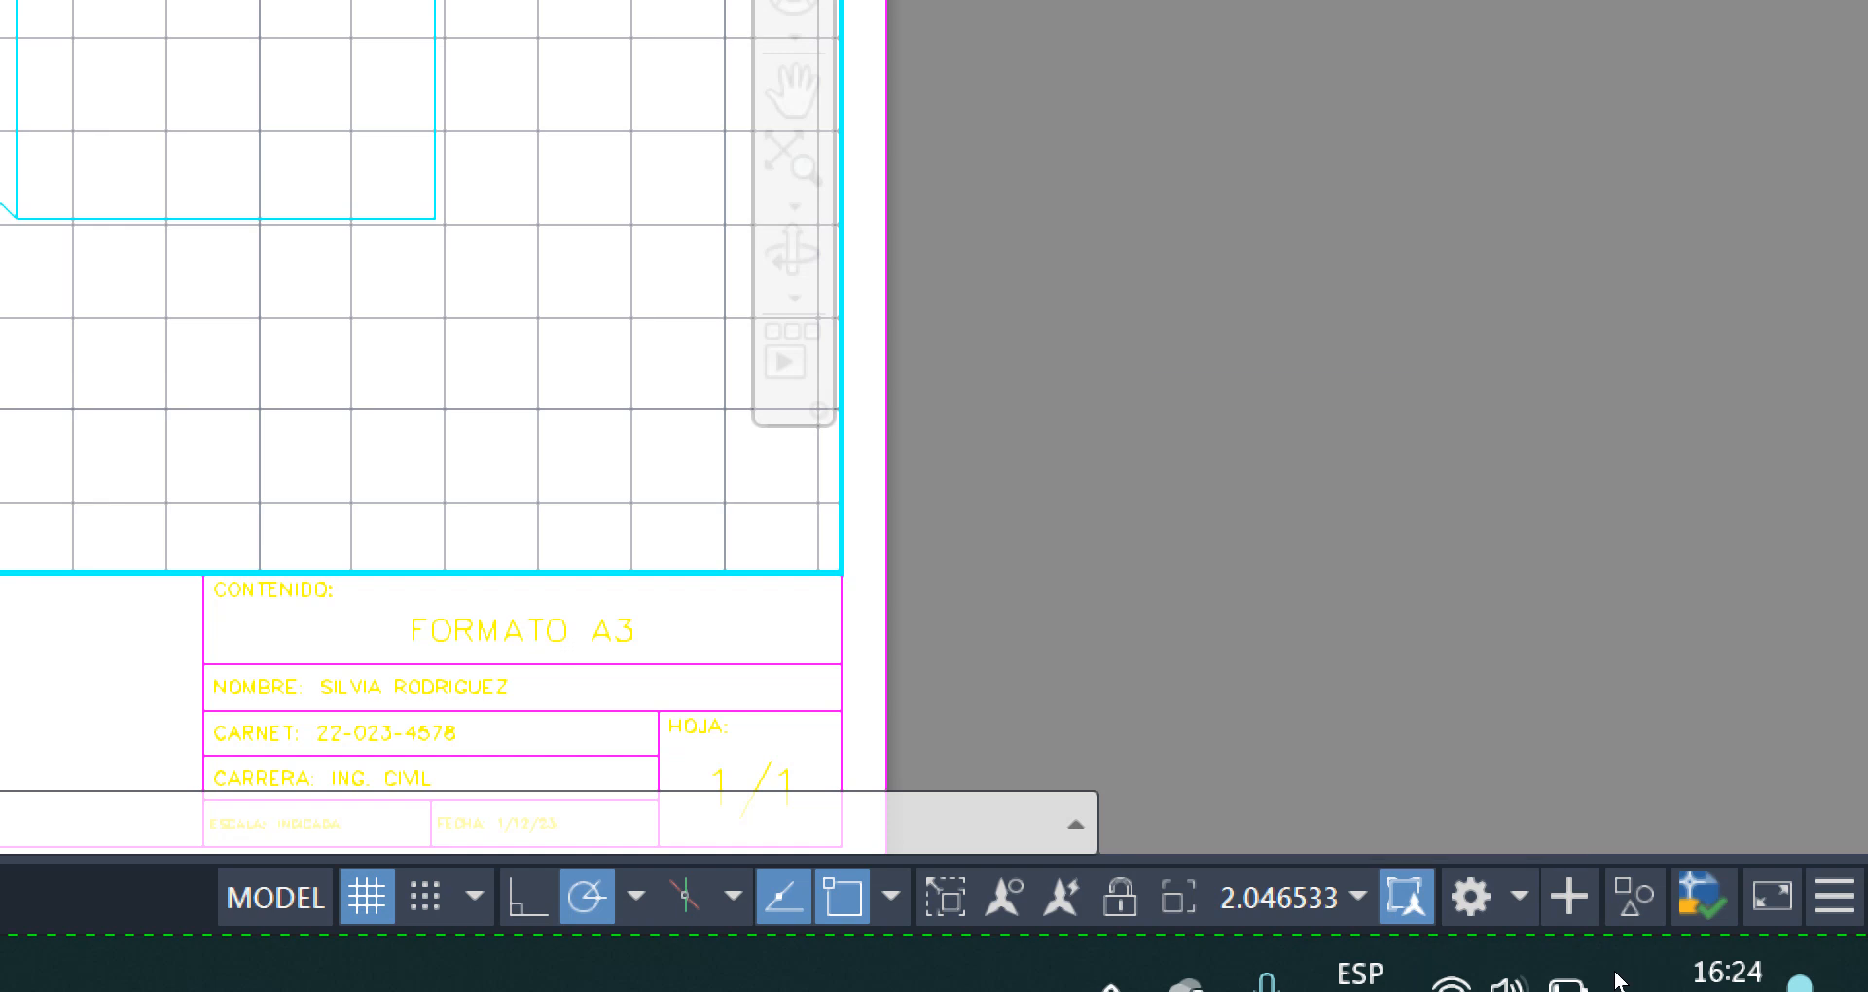
click(1360, 897)
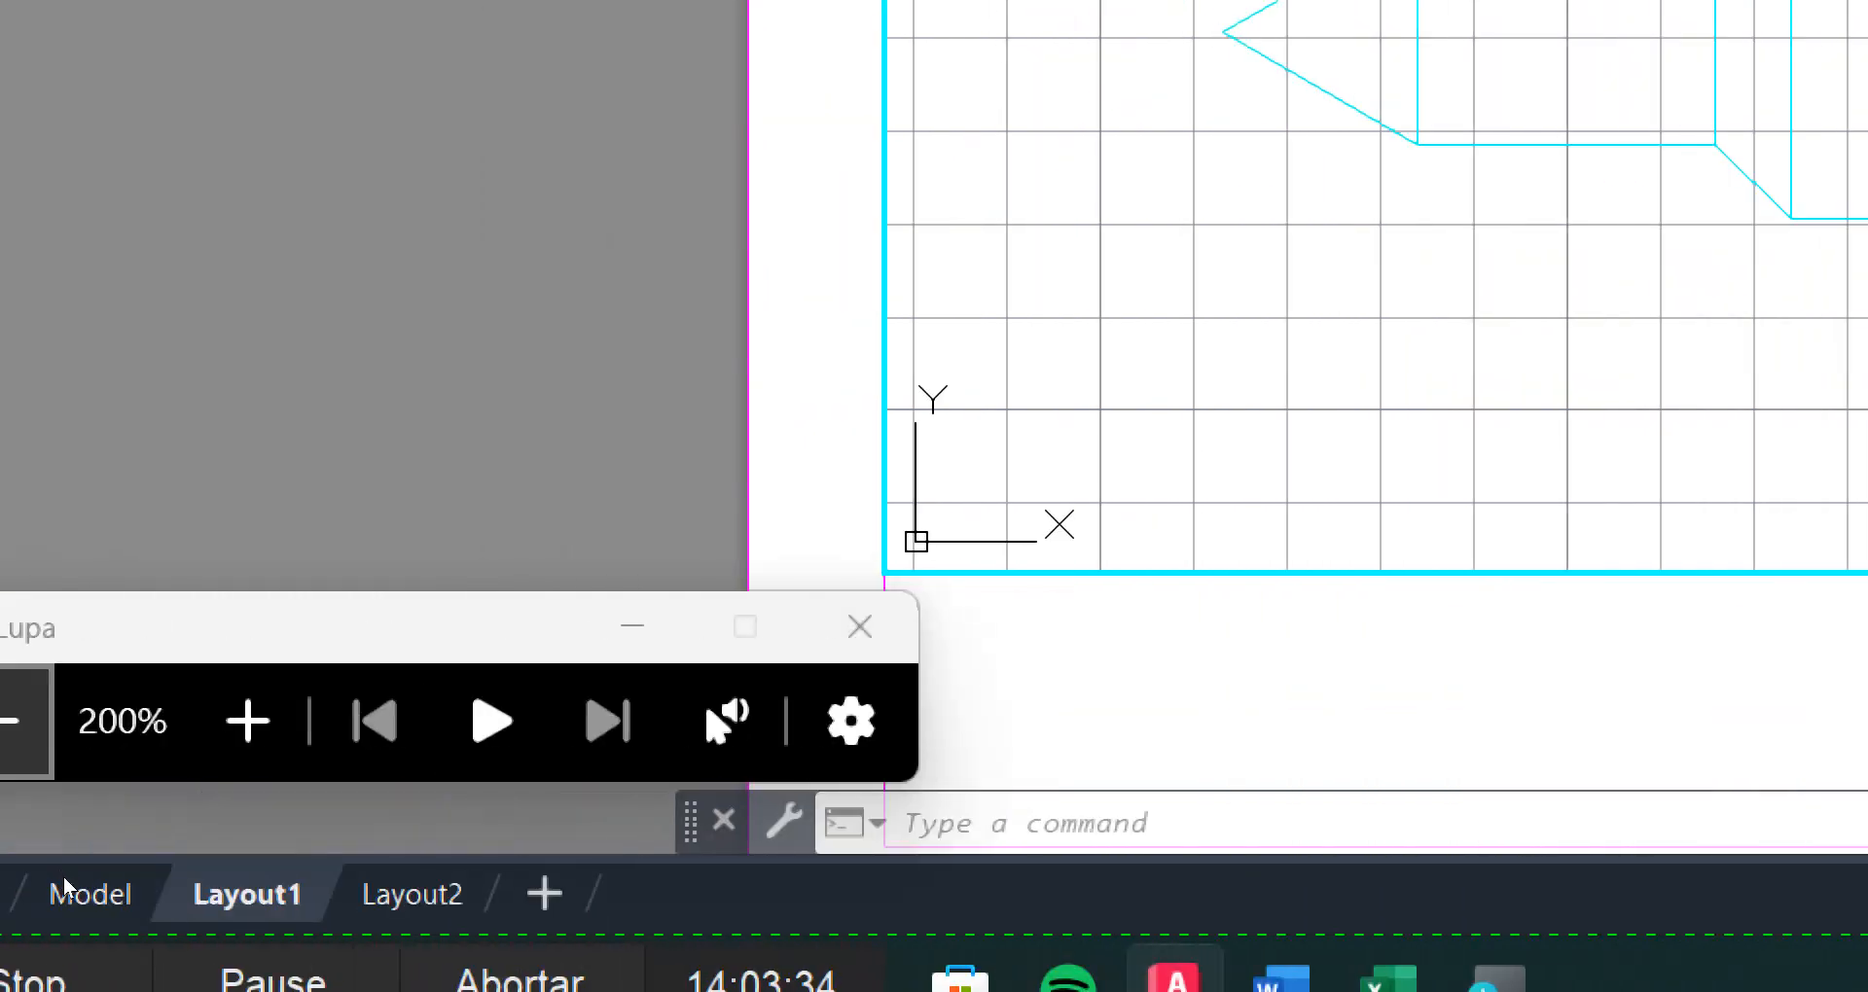
click(51, 894)
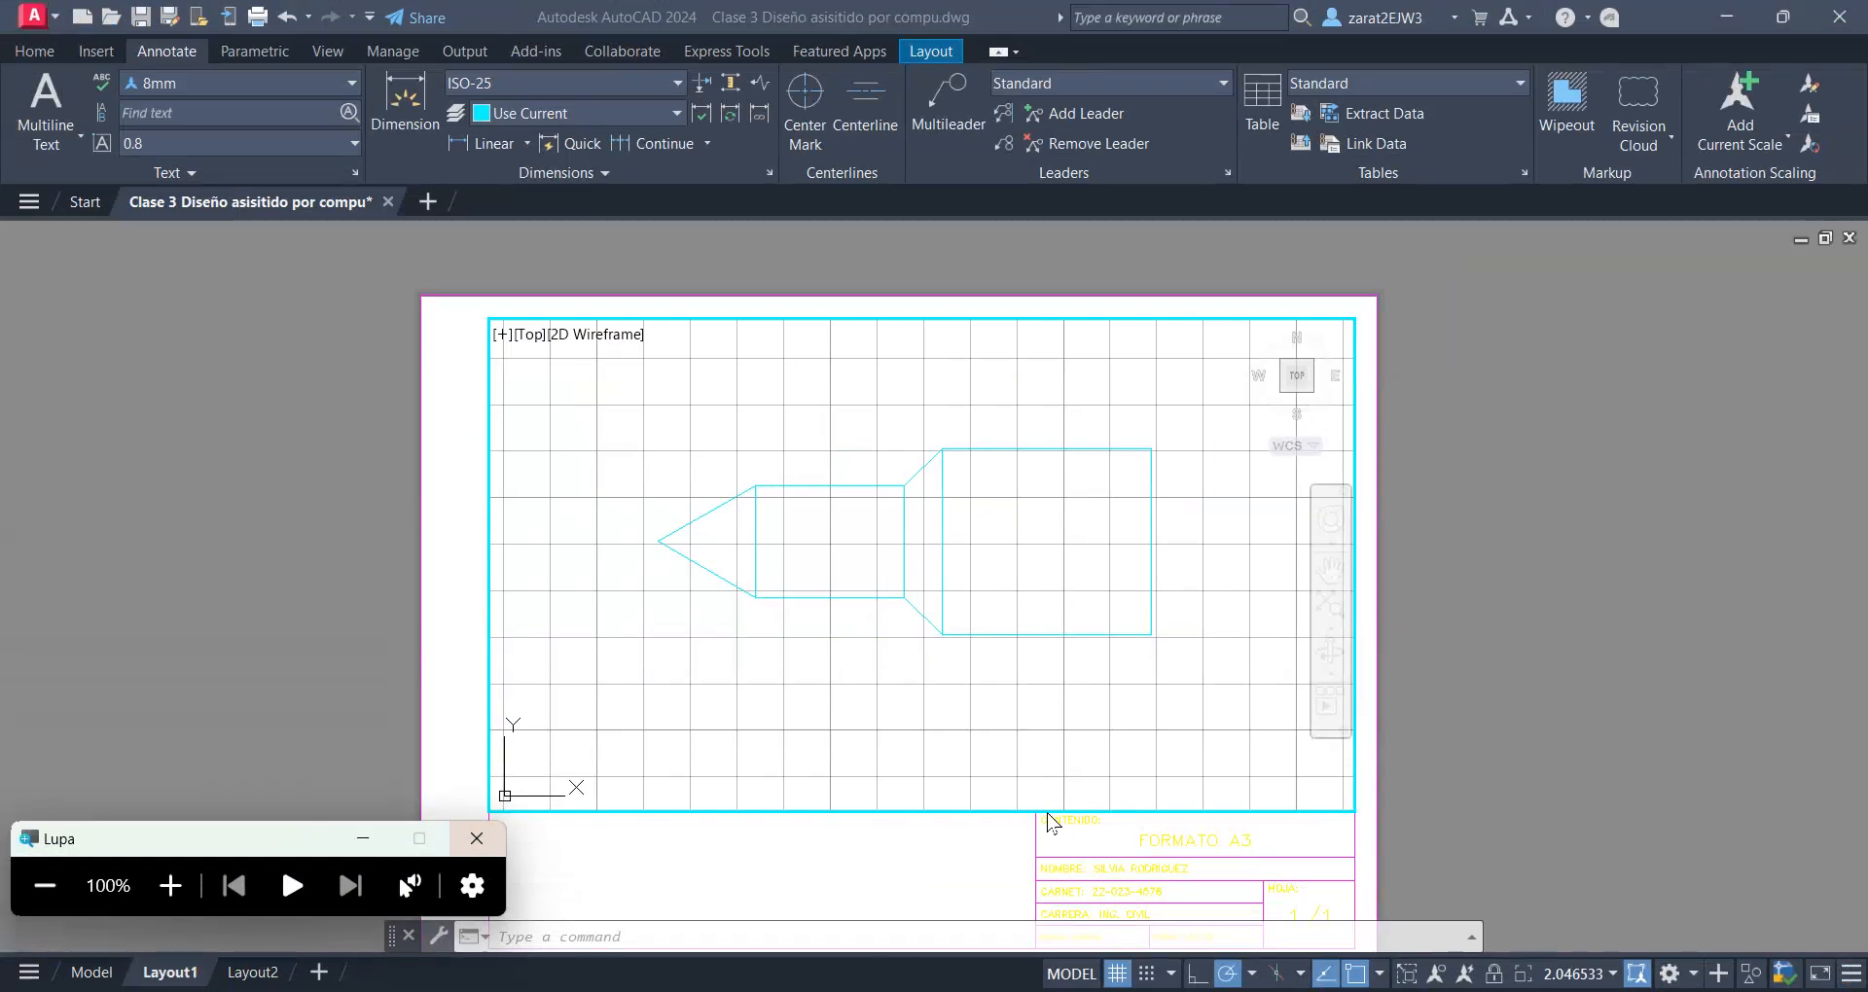
click(1613, 974)
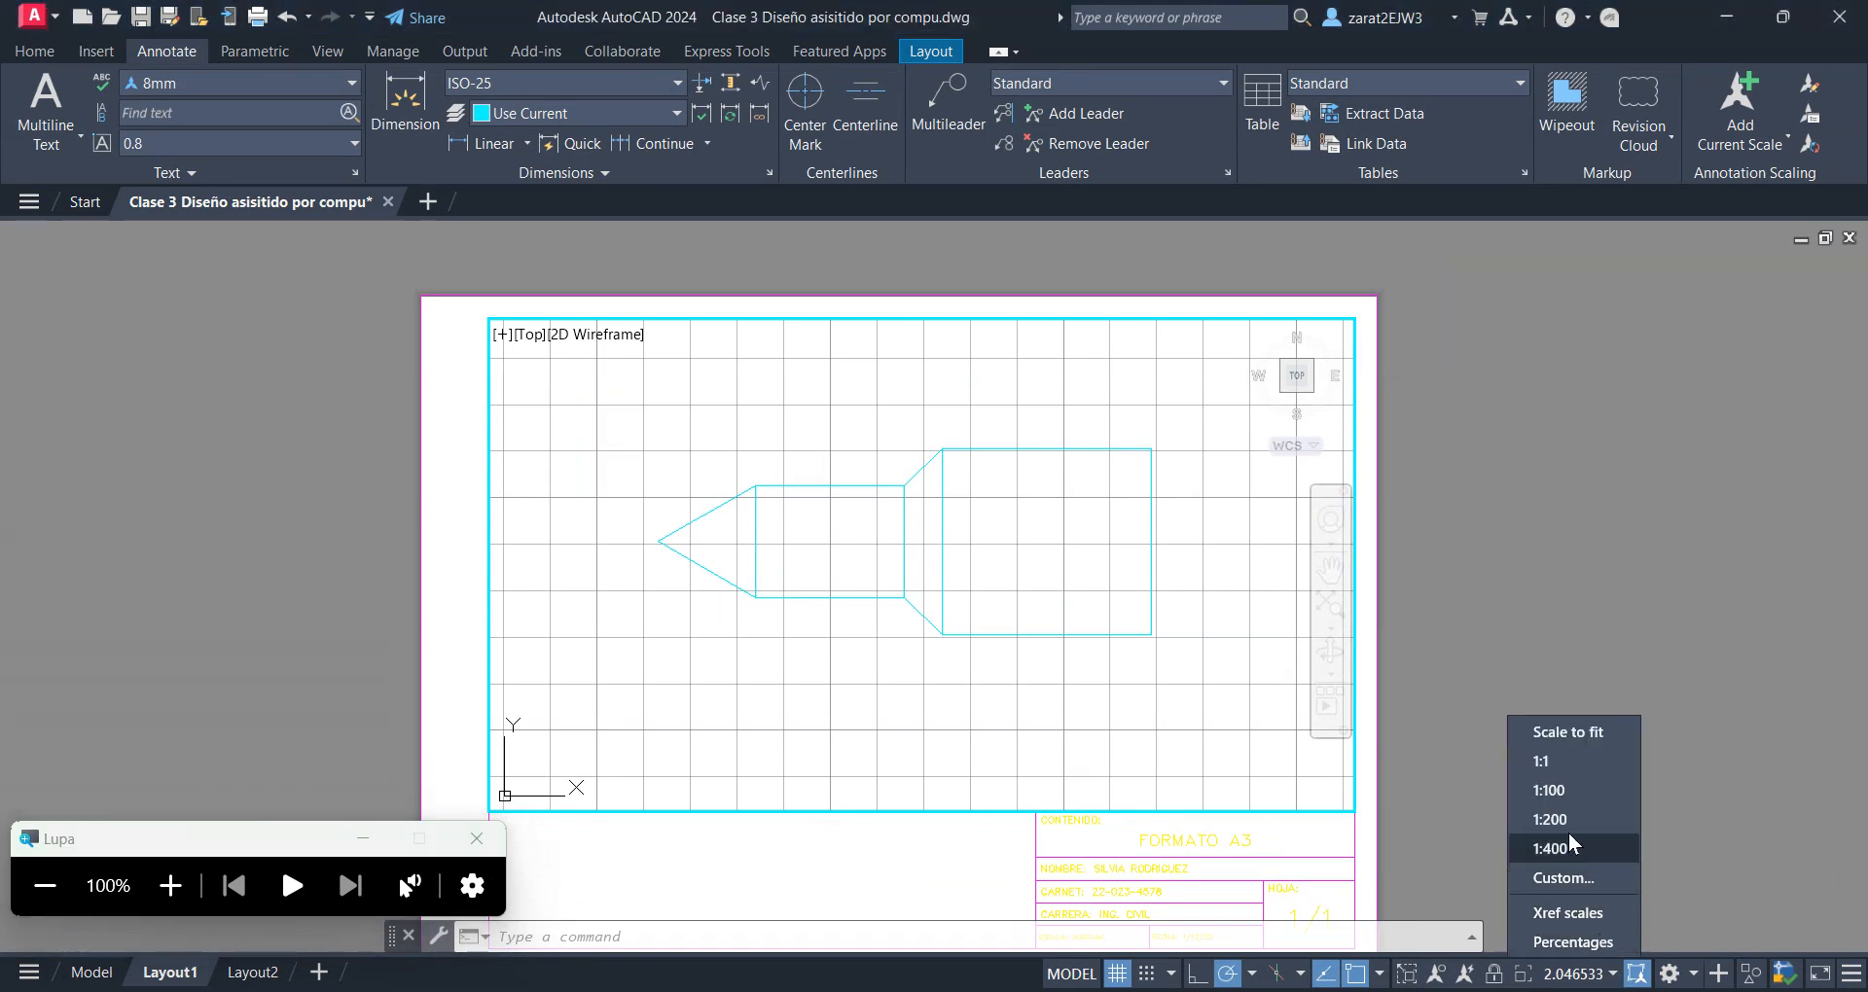
click(1549, 790)
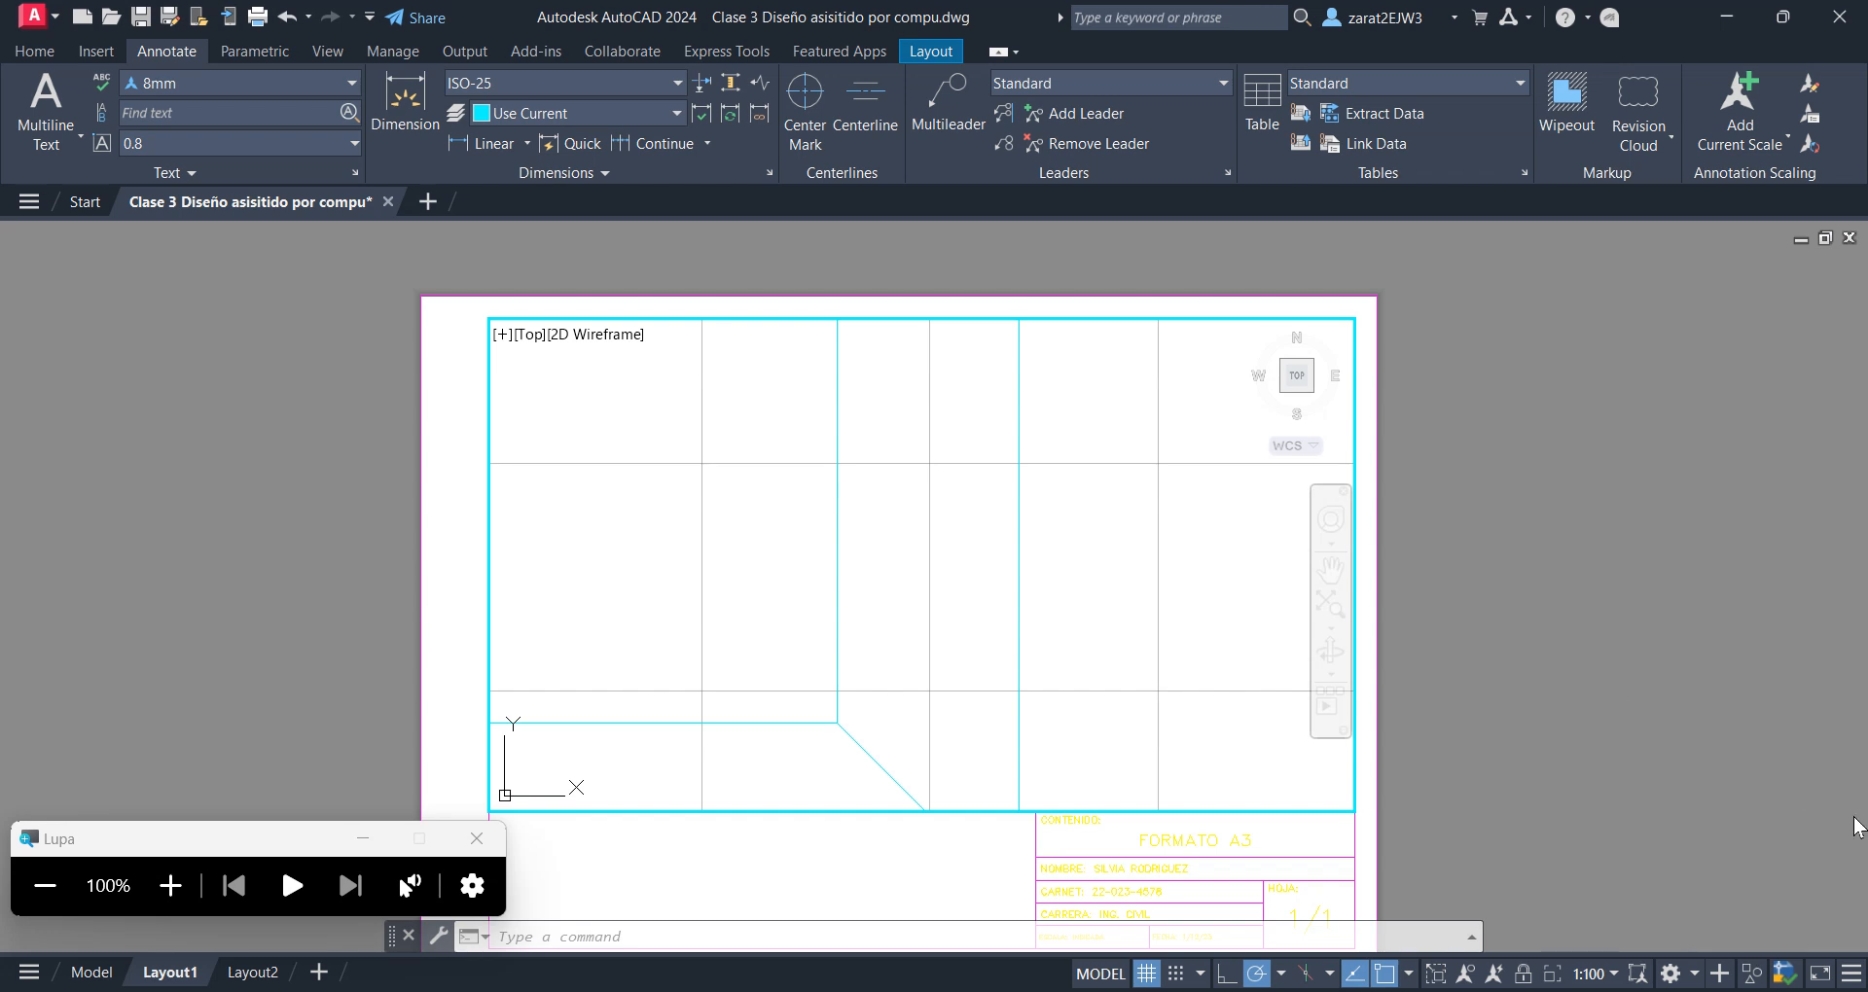
Set the active viewport's scale to 1:200 and reposition the figure within the viewport
click(1607, 975)
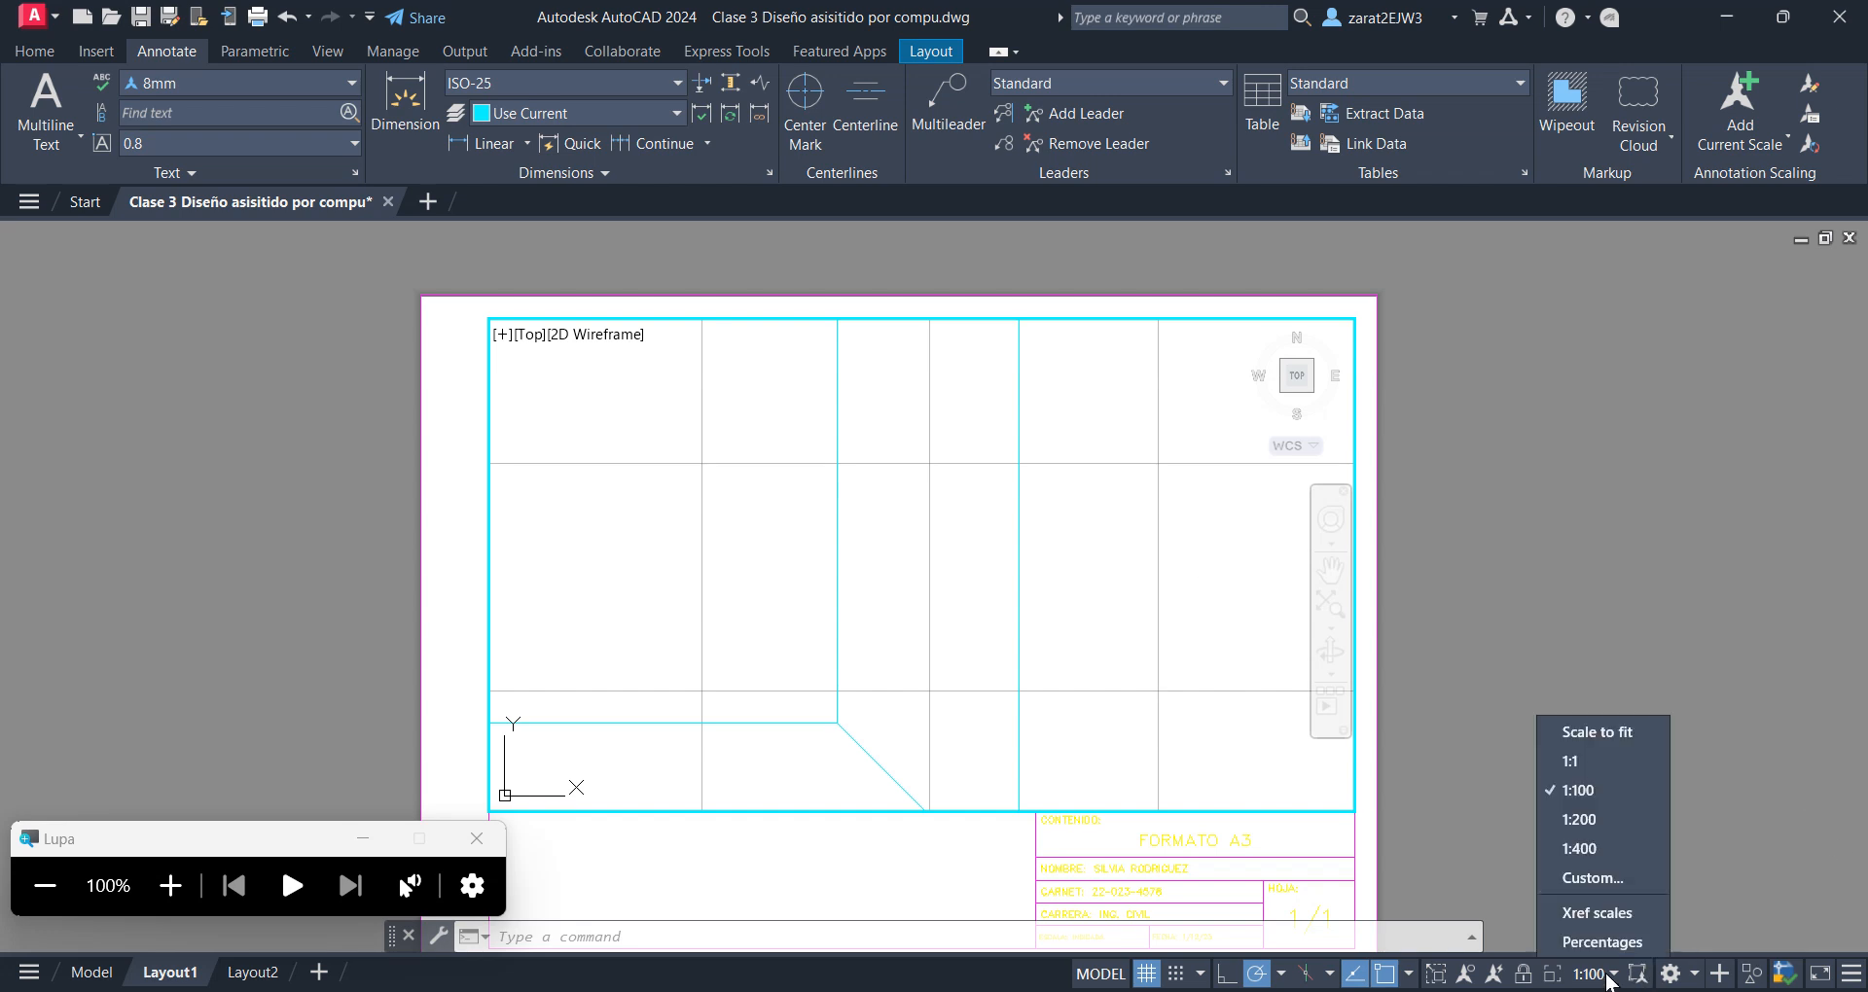
click(1580, 820)
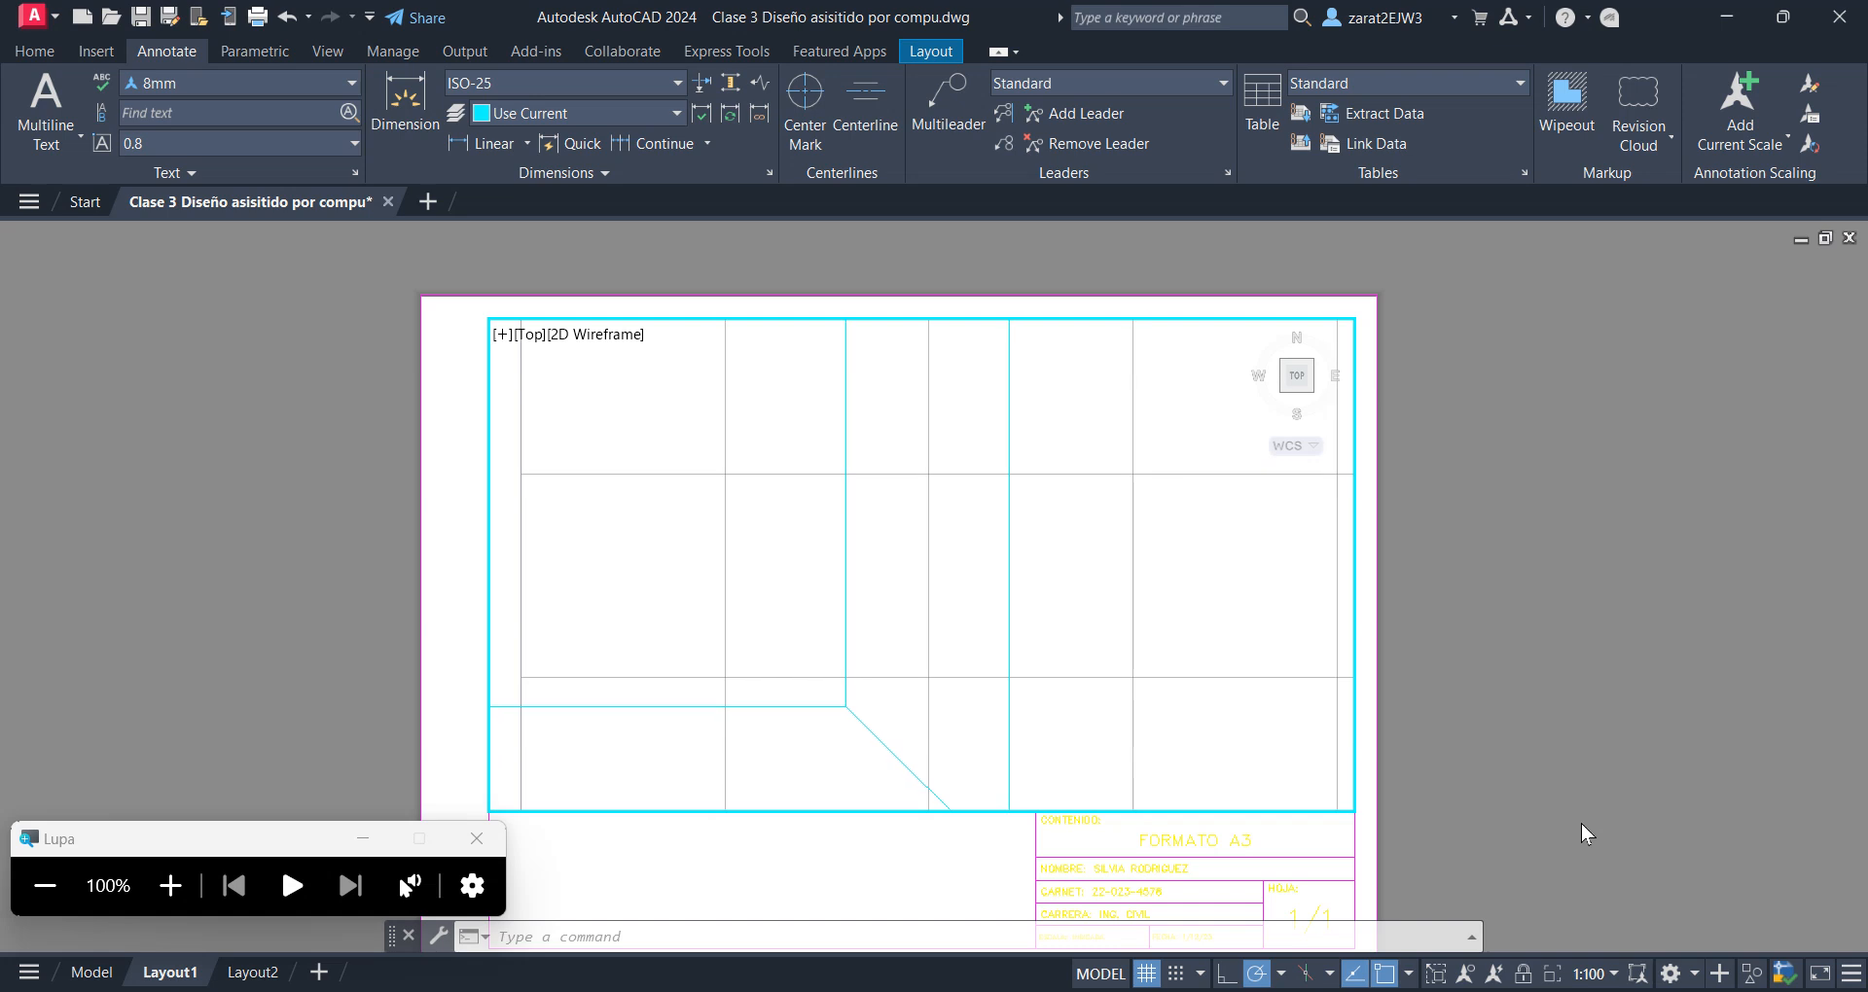
mouse_move(1078, 596)
middle_down()
mouse_move(1134, 646)
mouse_move(1230, 659)
mouse_move(779, 646)
mouse_move(1127, 652)
middle_up()
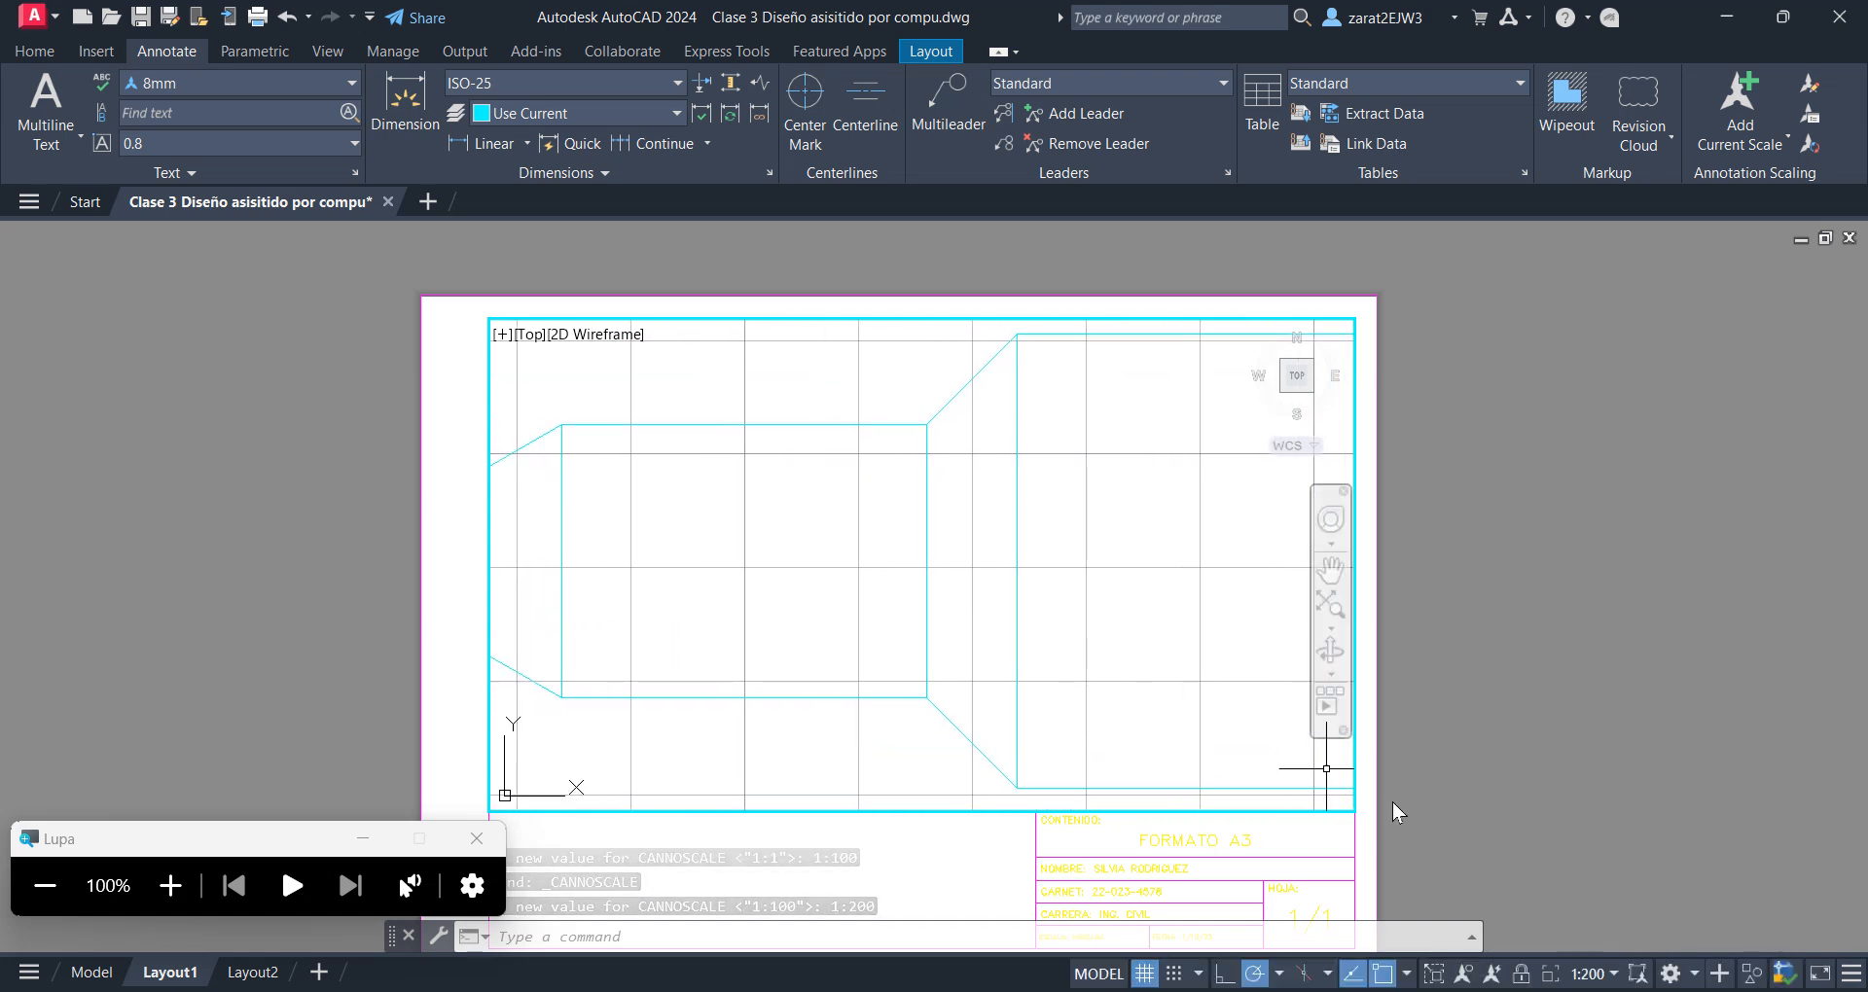
Set the active viewport's scale to 1:400 and center the whole figure within the viewport
click(1607, 975)
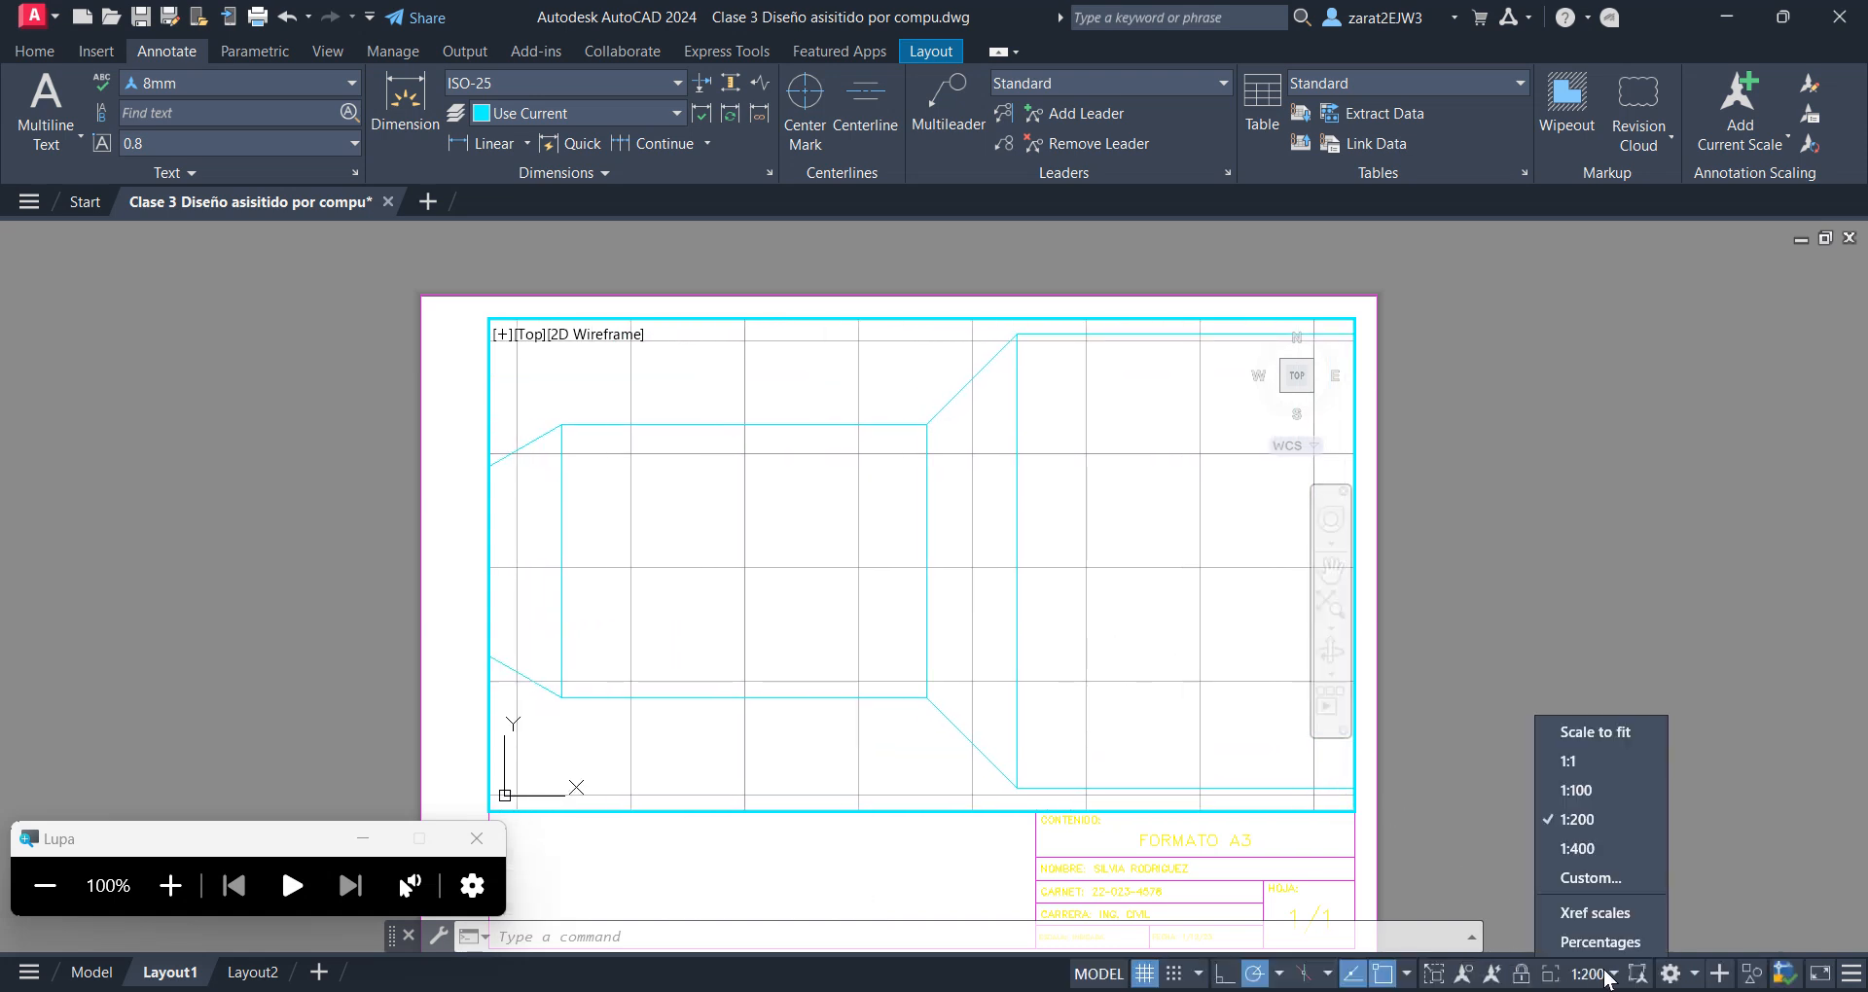
click(1579, 848)
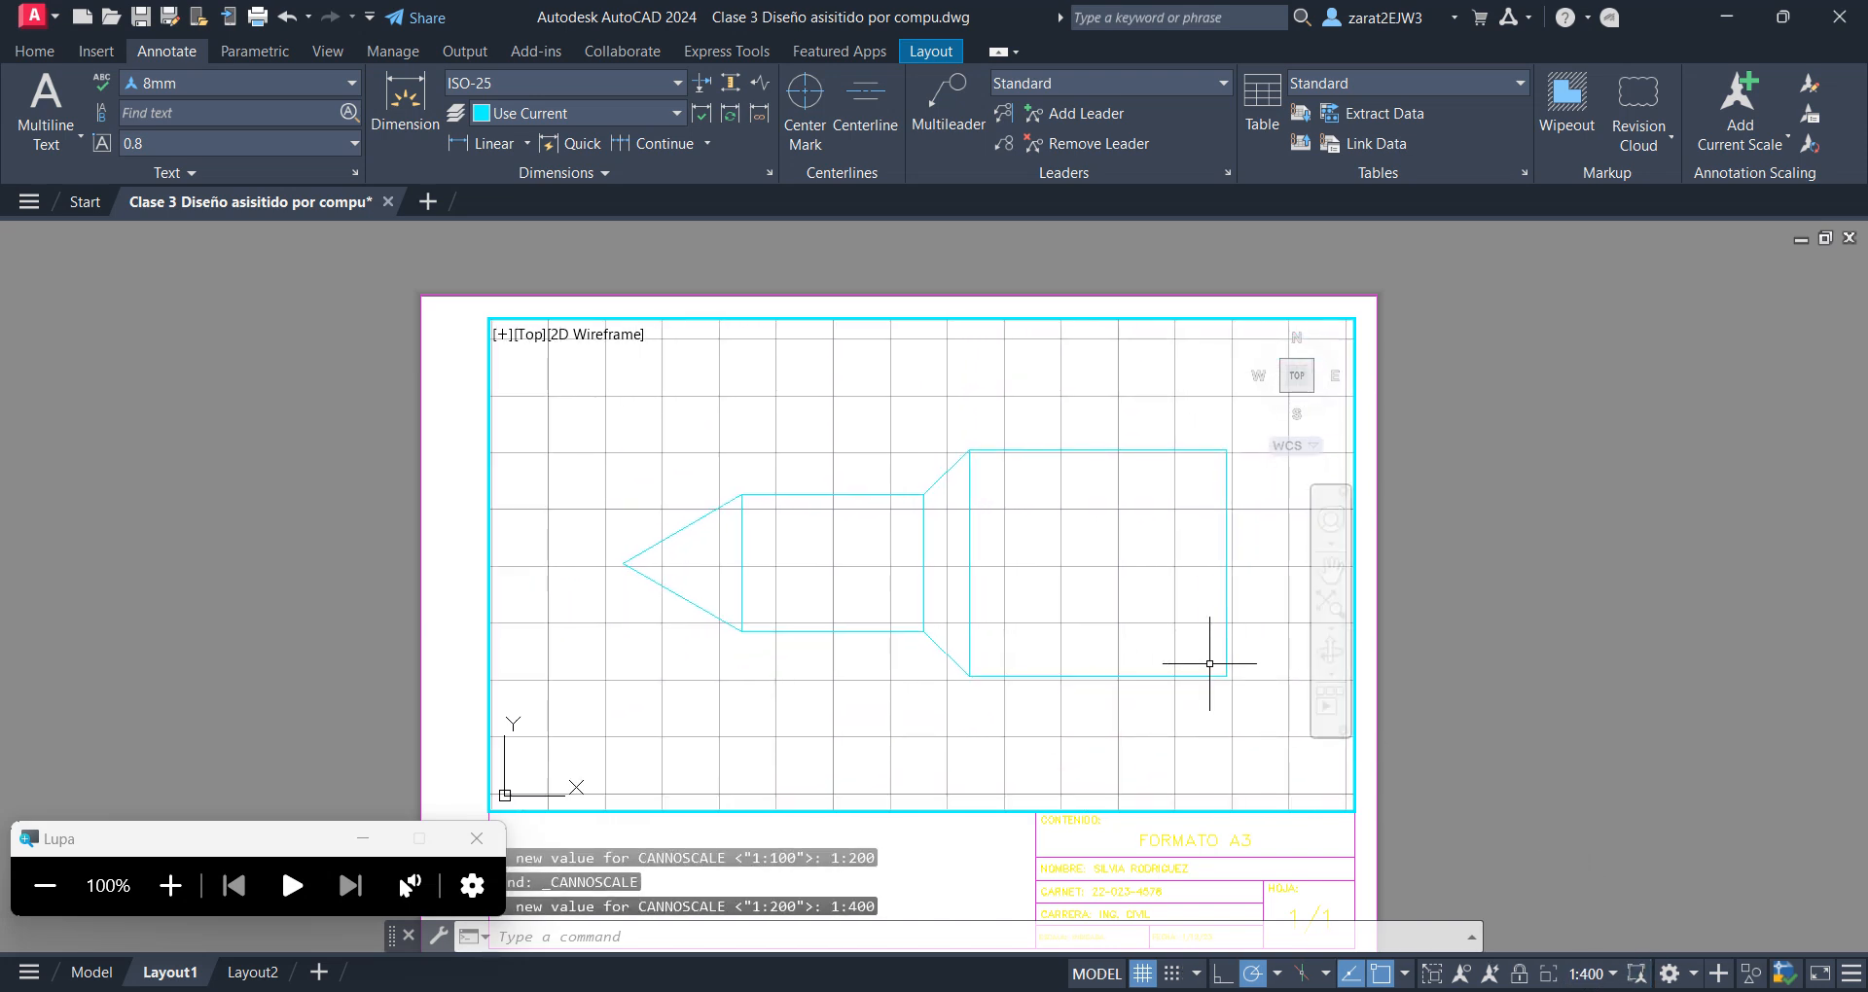
middle_drag(1034, 615, 1018, 613)
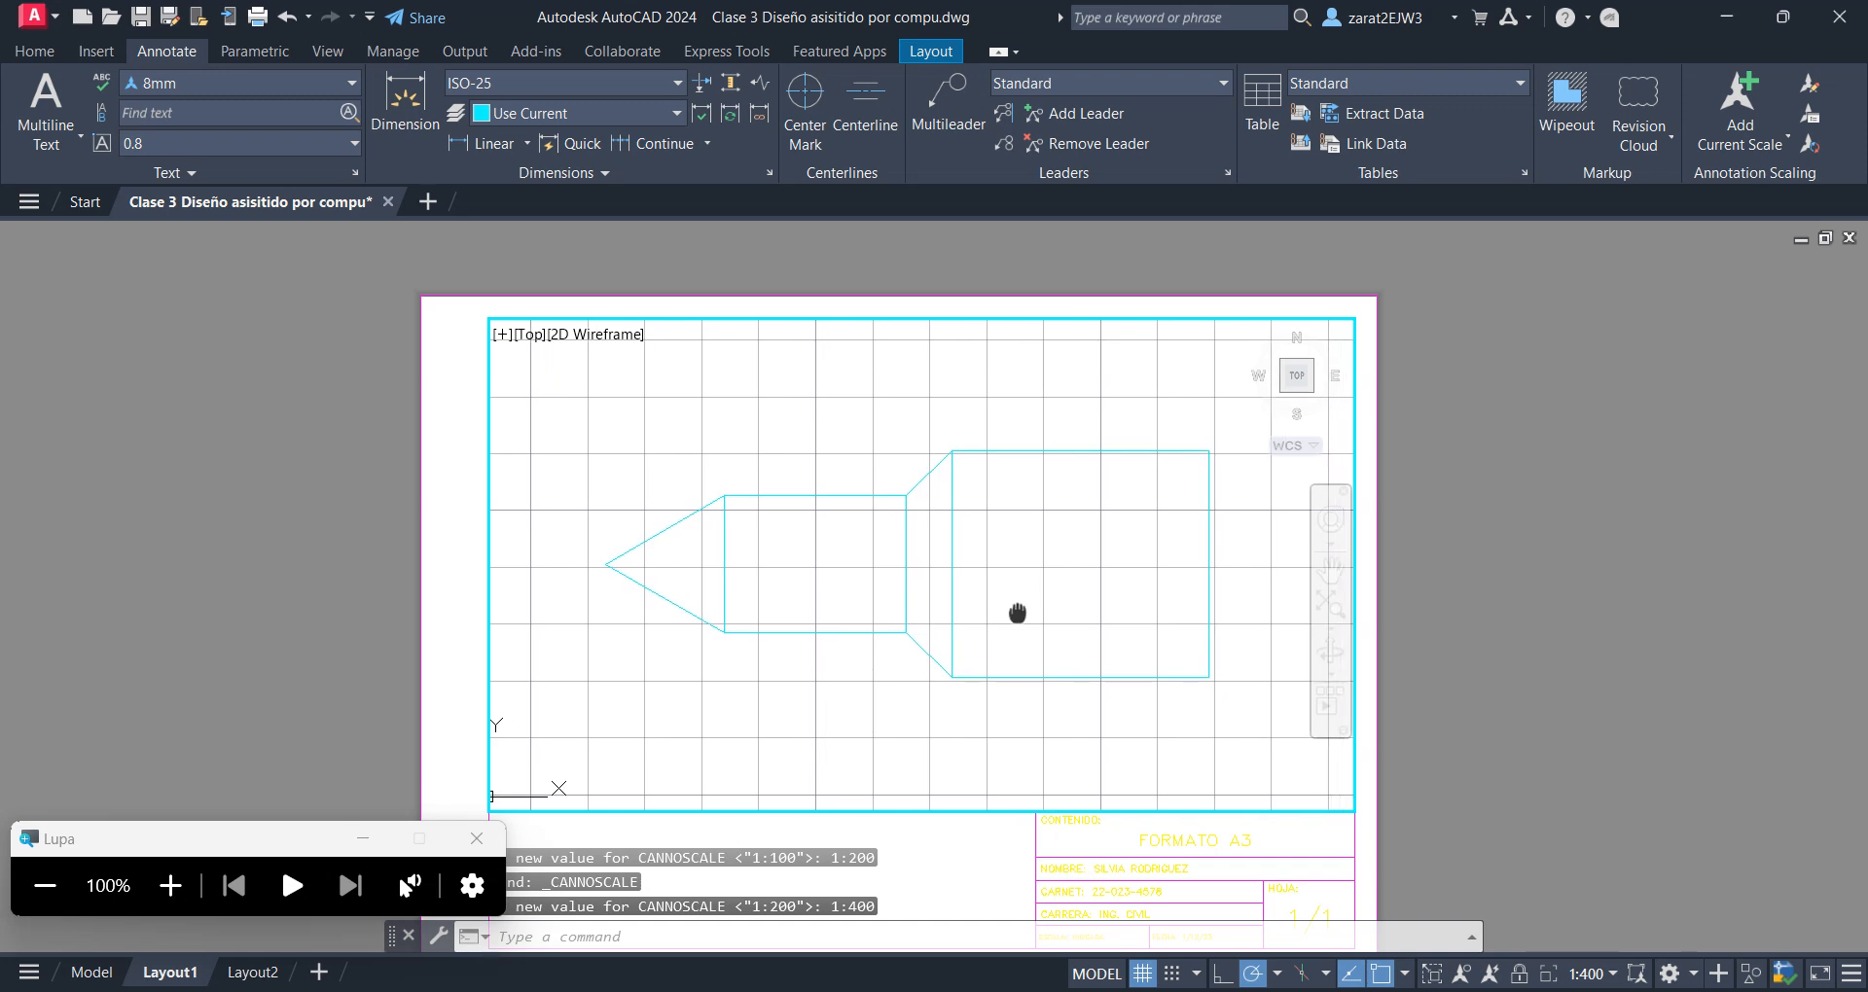
middle_drag(1032, 608, 1027, 610)
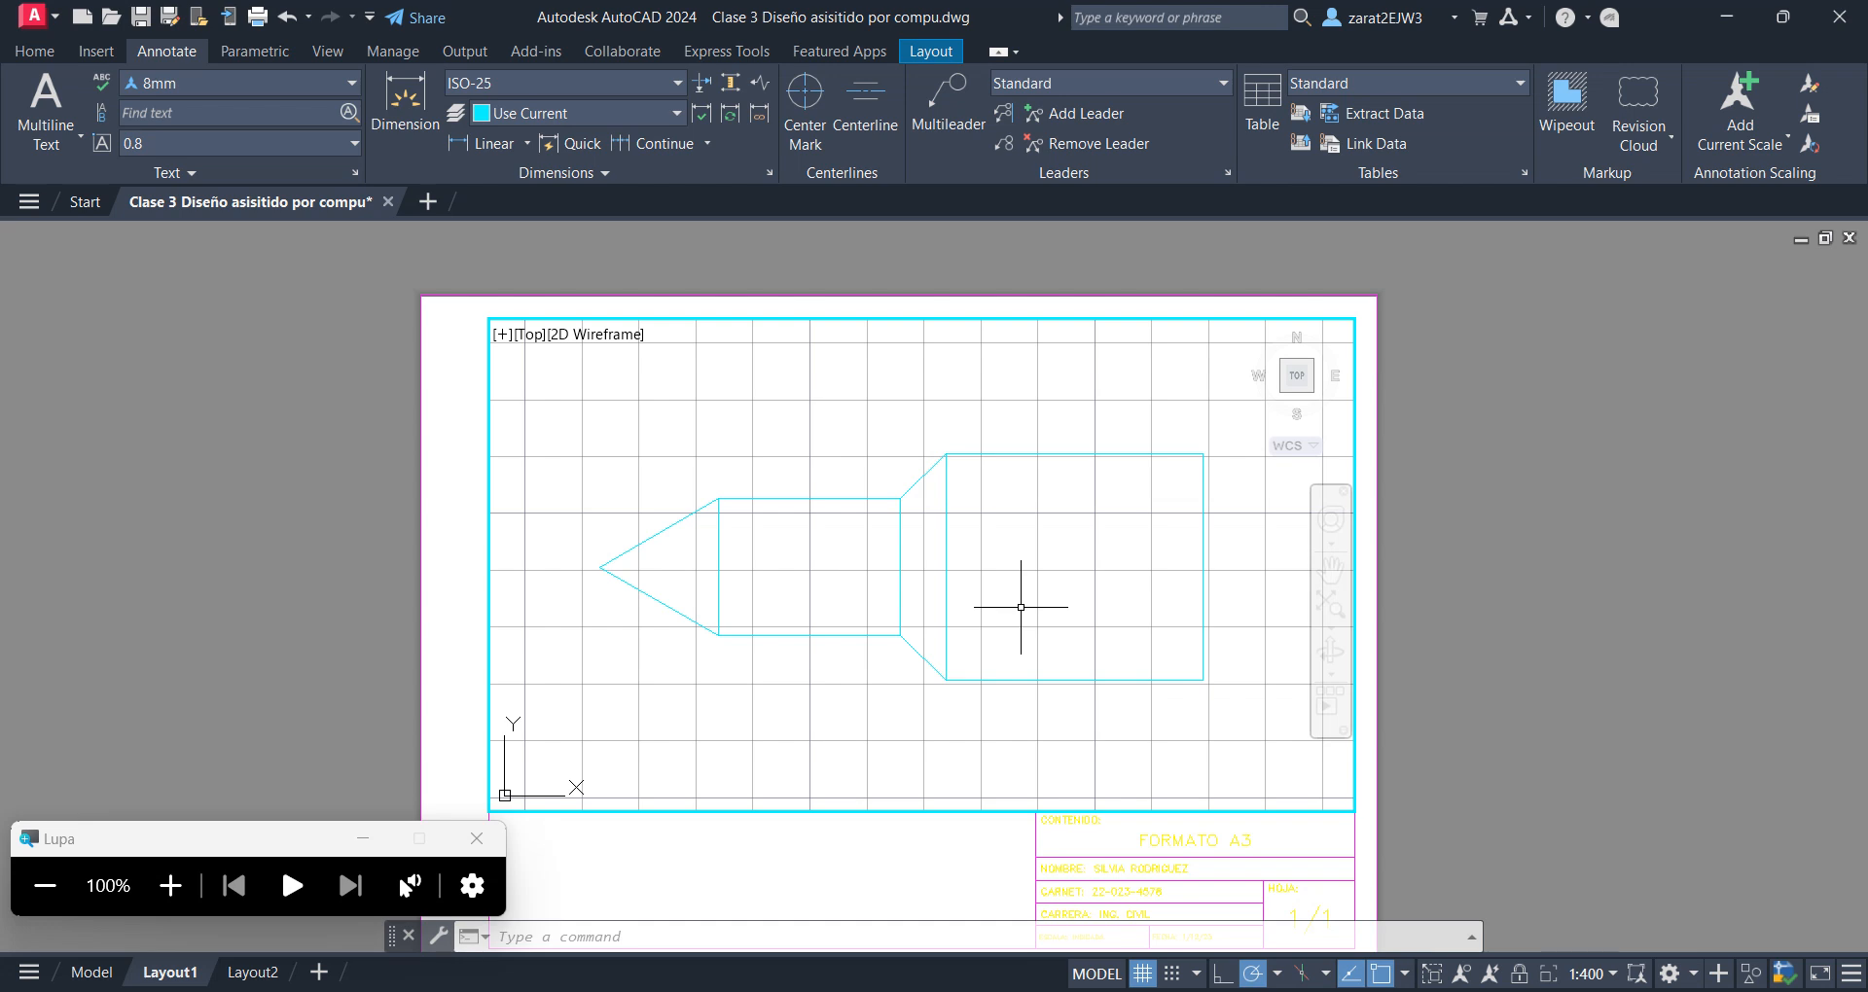
Zoom in within the active viewport, restore its scale to 1:400, and return to paper space
scroll(968, 584, up, 5)
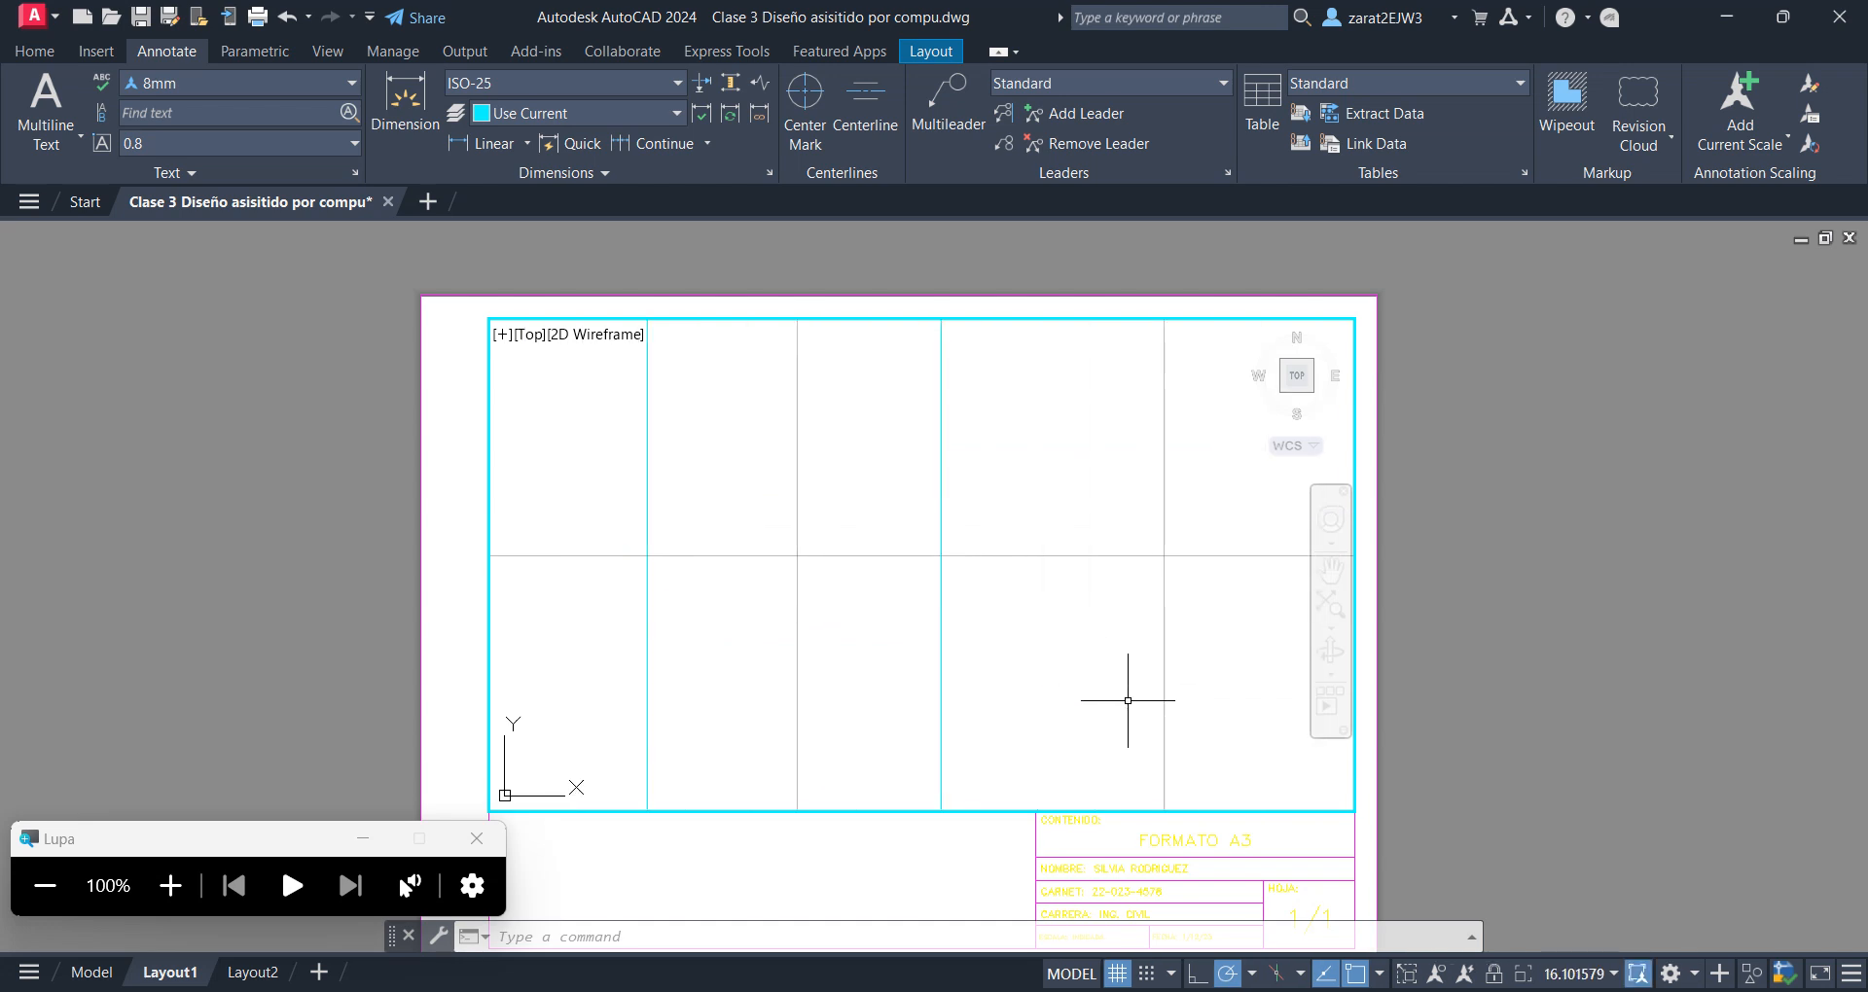
click(1613, 974)
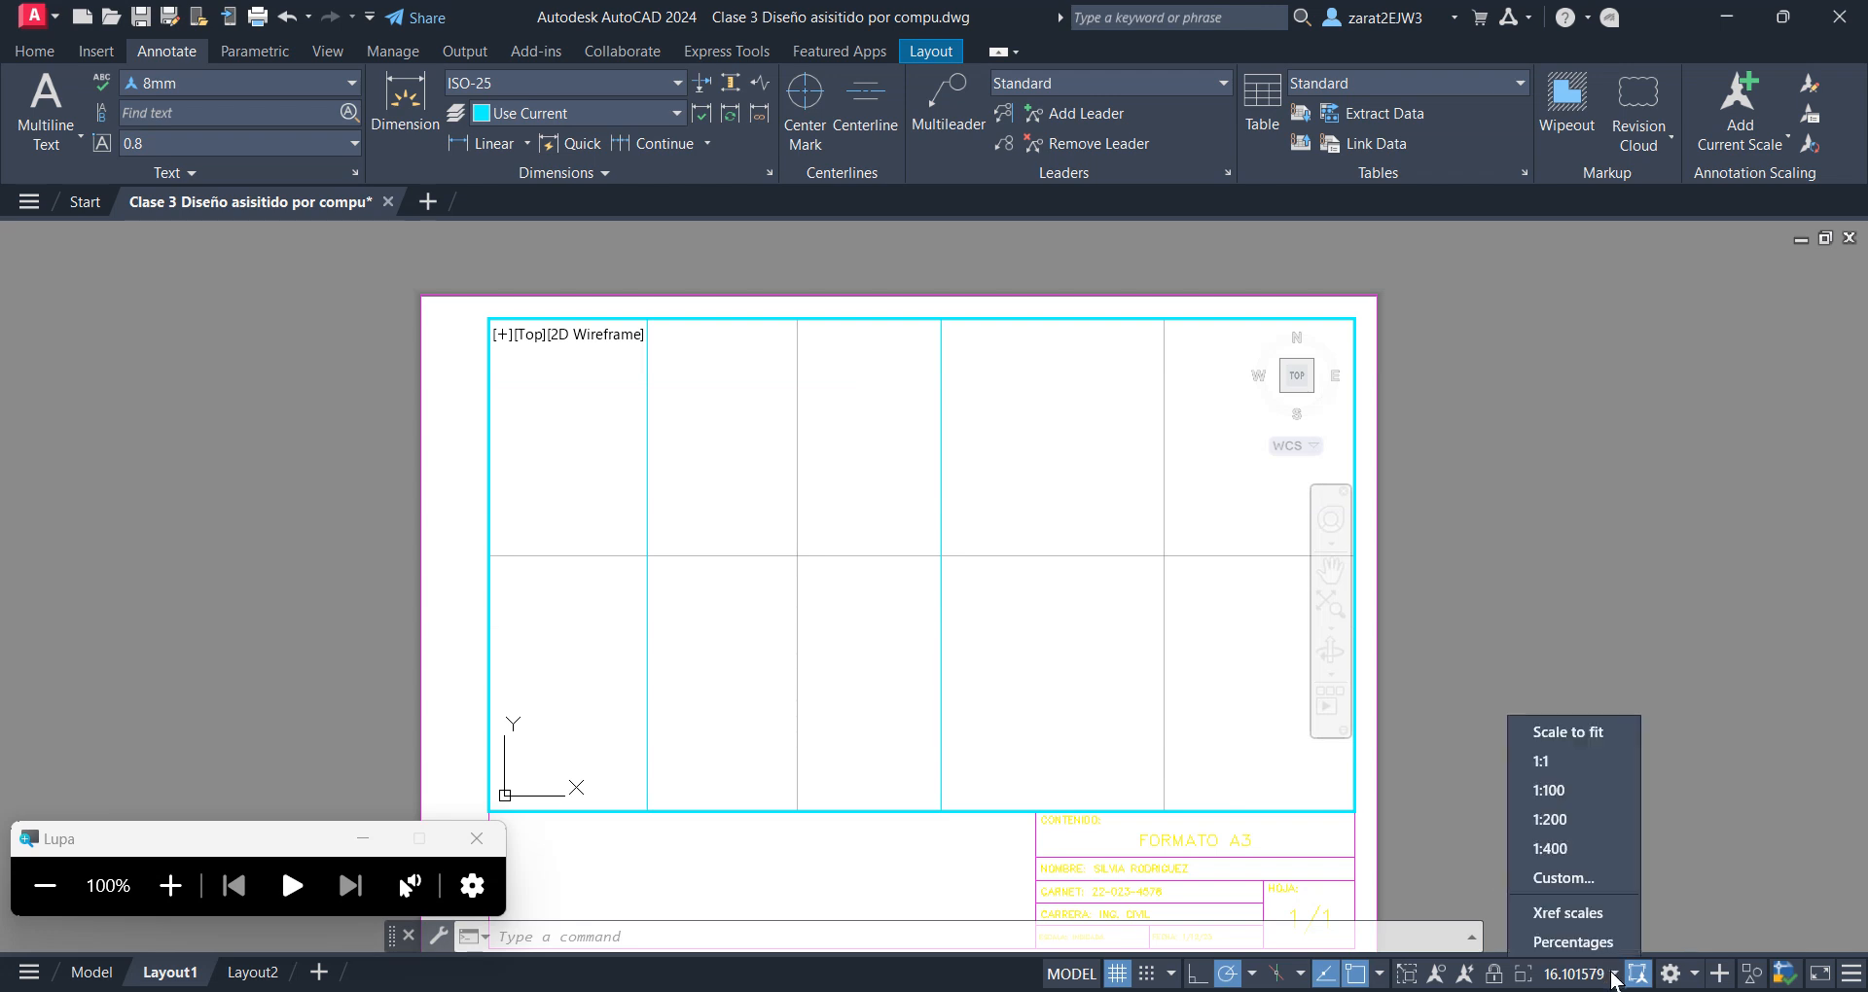
click(1544, 848)
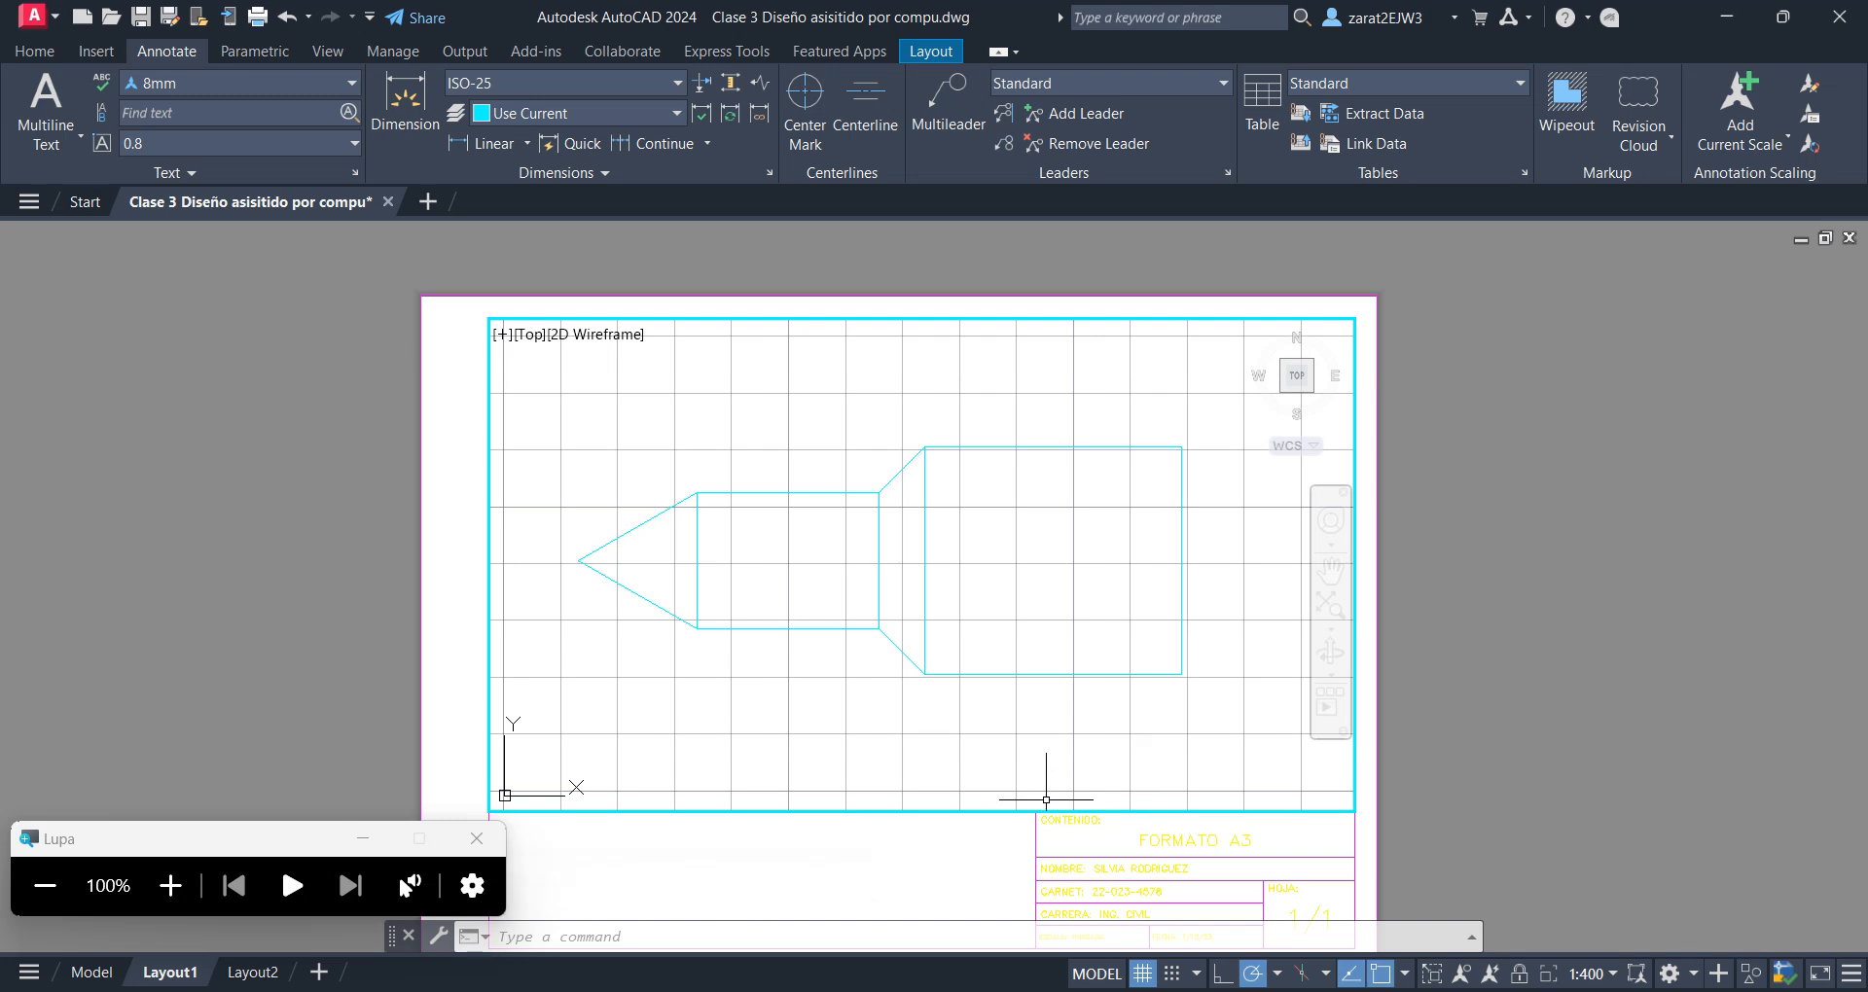
double_click(873, 861)
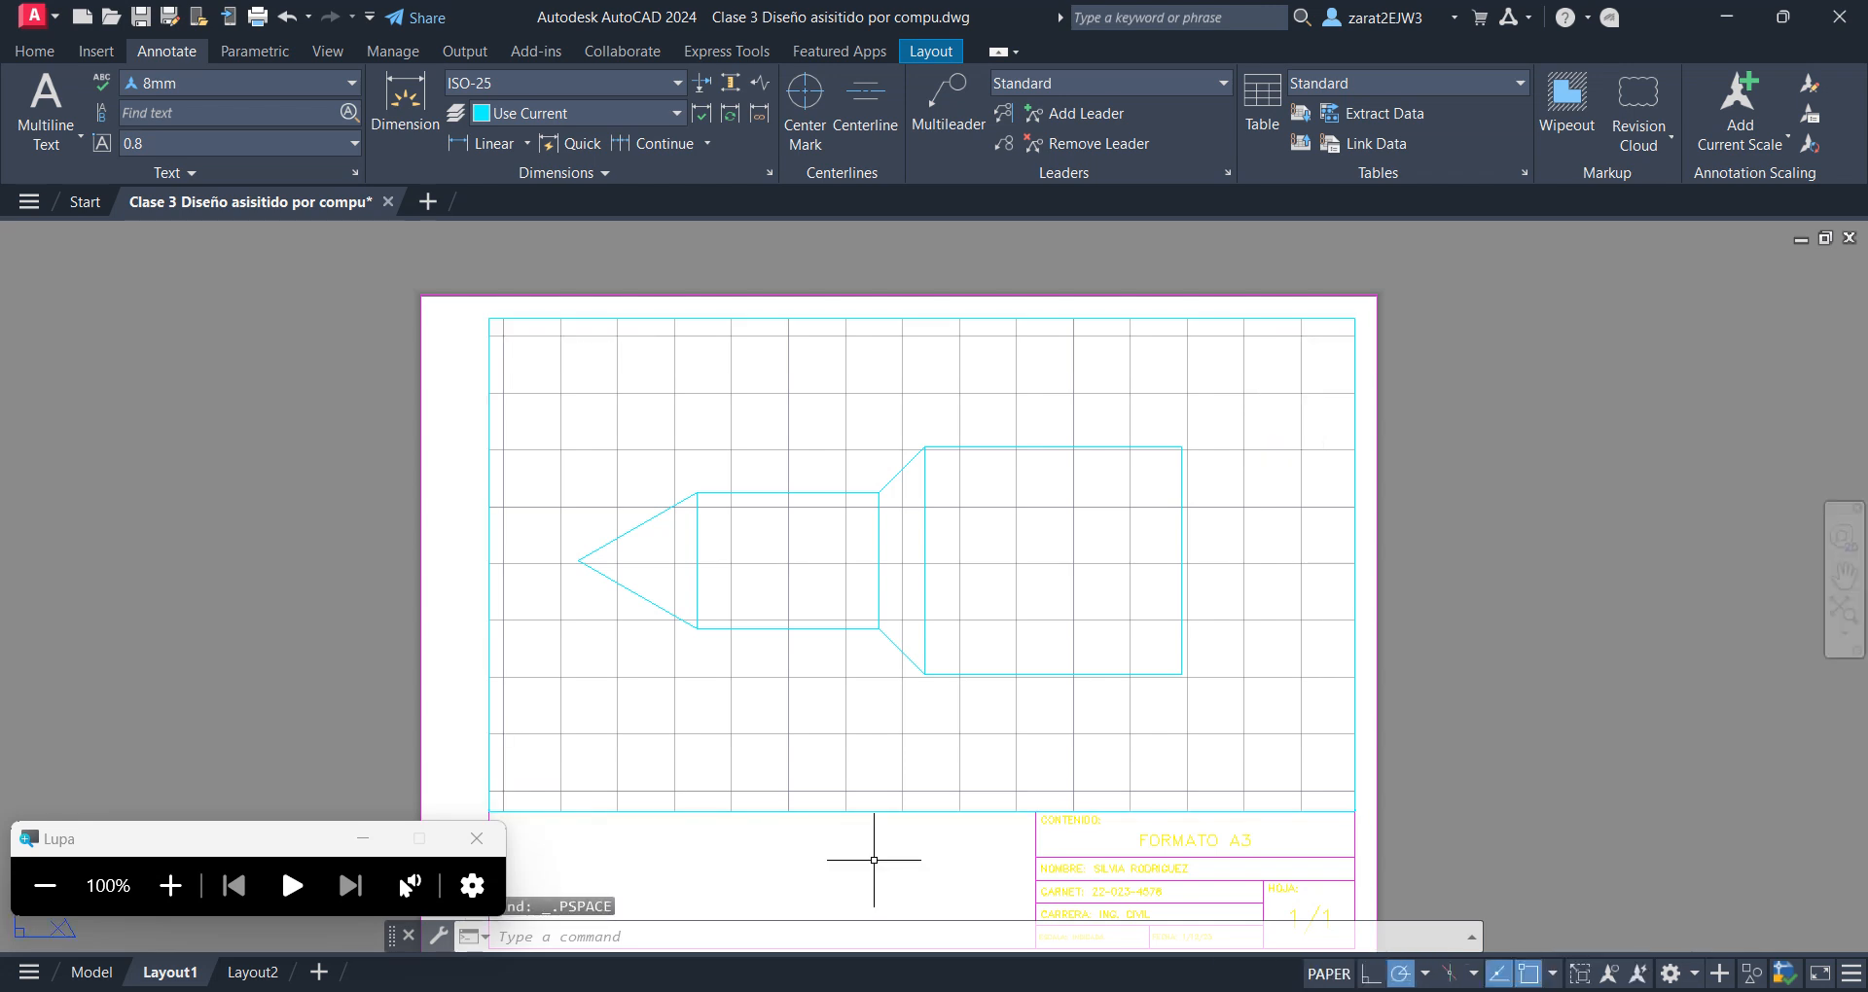
Switch to the Excel command list and enter ZOOM with the alias Z in row 6
key(alt+Tab)
key(alt+Tab)
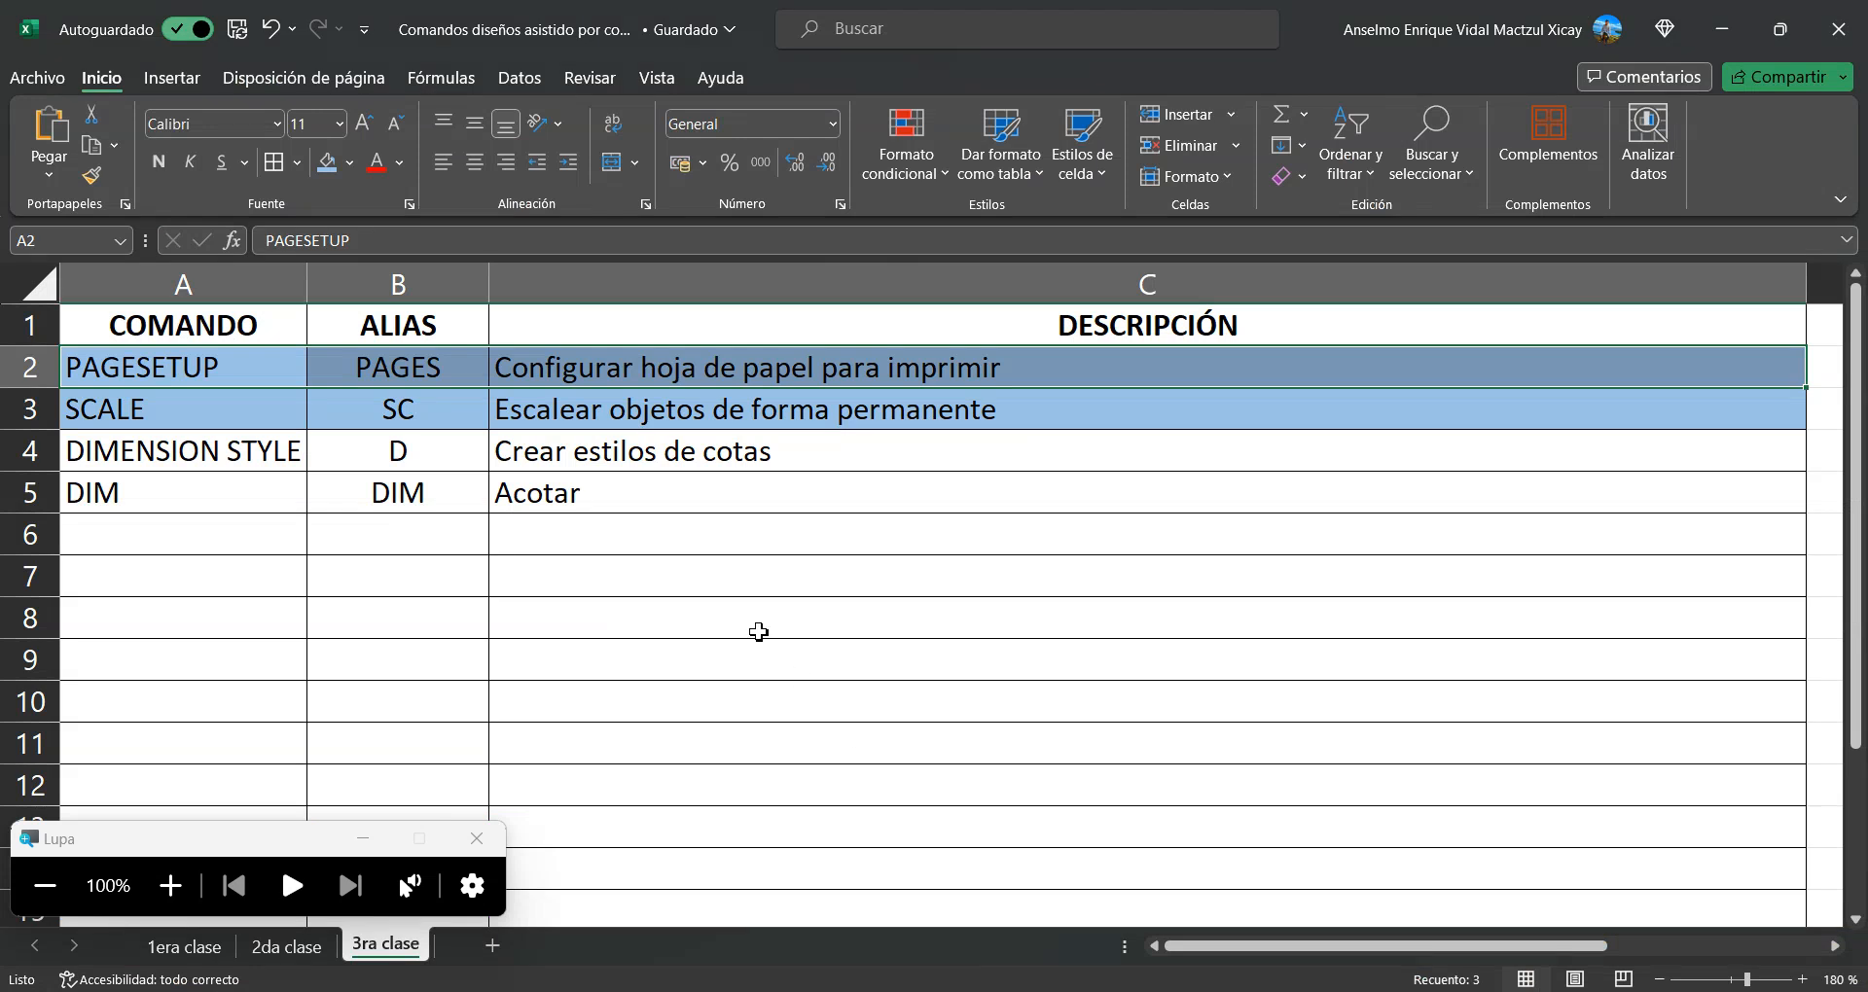
click(209, 541)
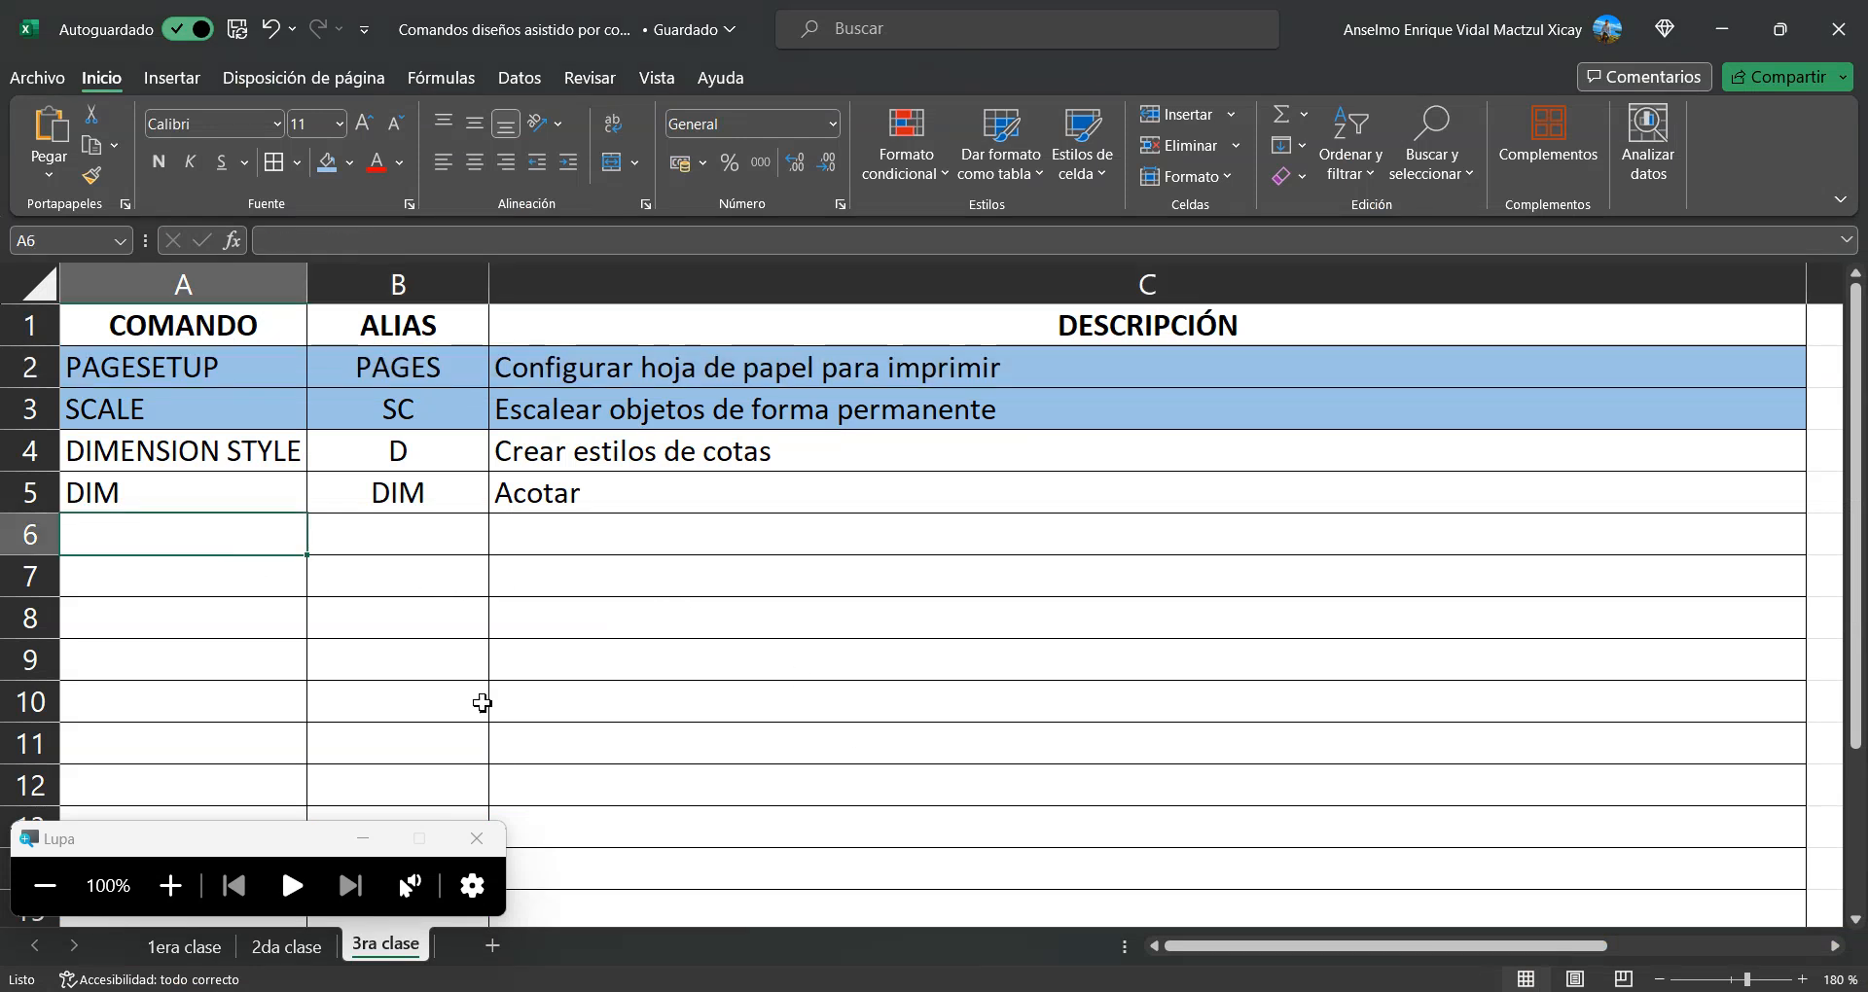
text(ZOOM)
key(Tab)
text(Z)
key(Tab)
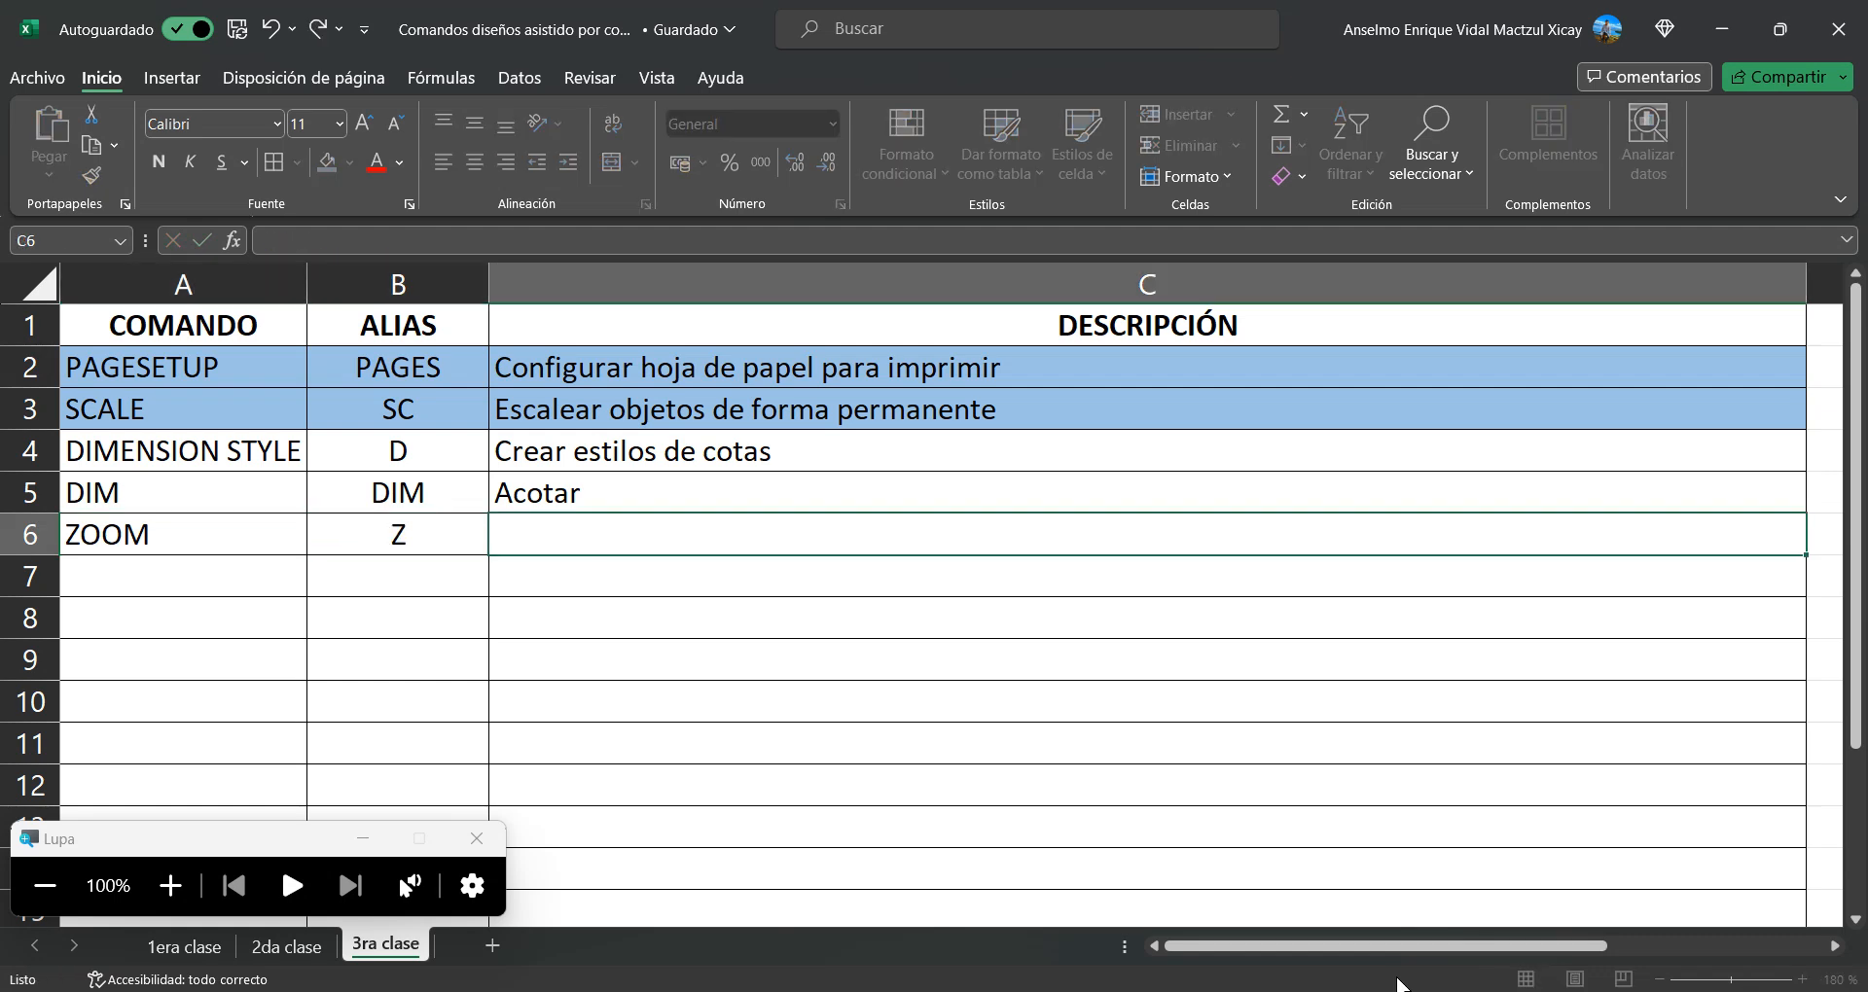
Enter the description "Sirve para escalear objetos en Layout." for the ZOOM command in C6
text(Sirve para es)
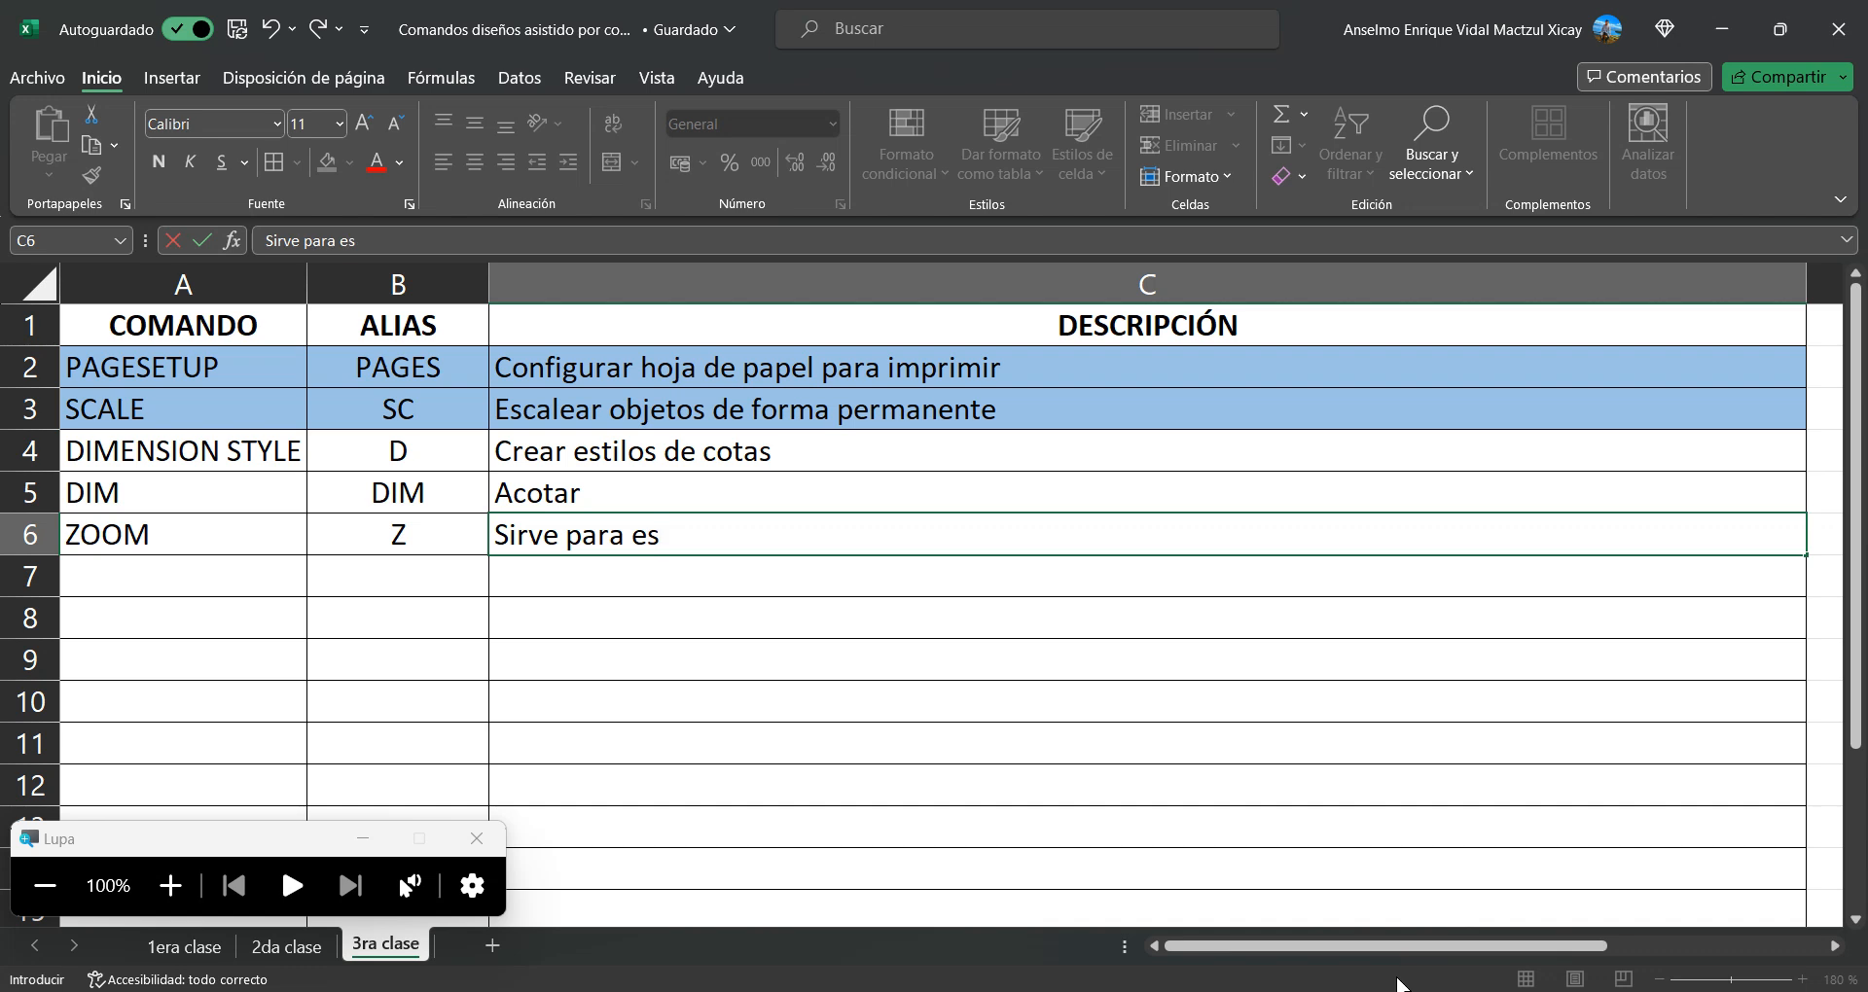
text(calear obje)
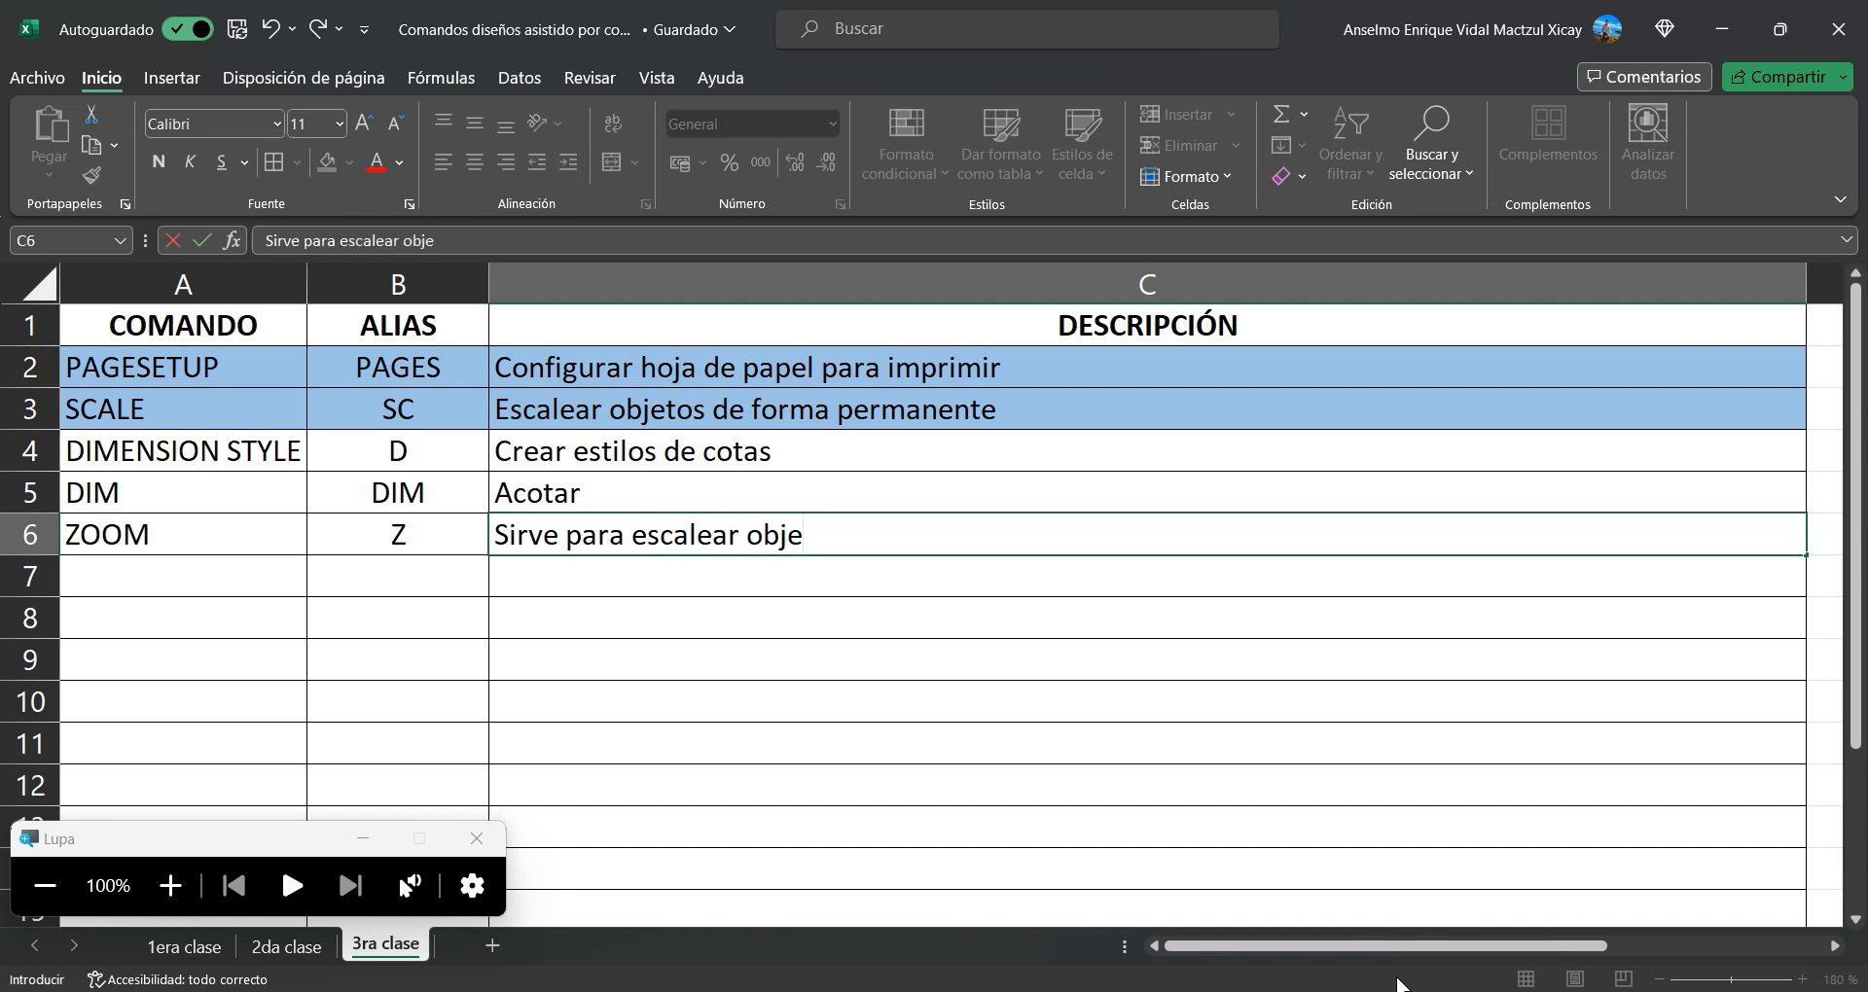
text(tos en Layout)
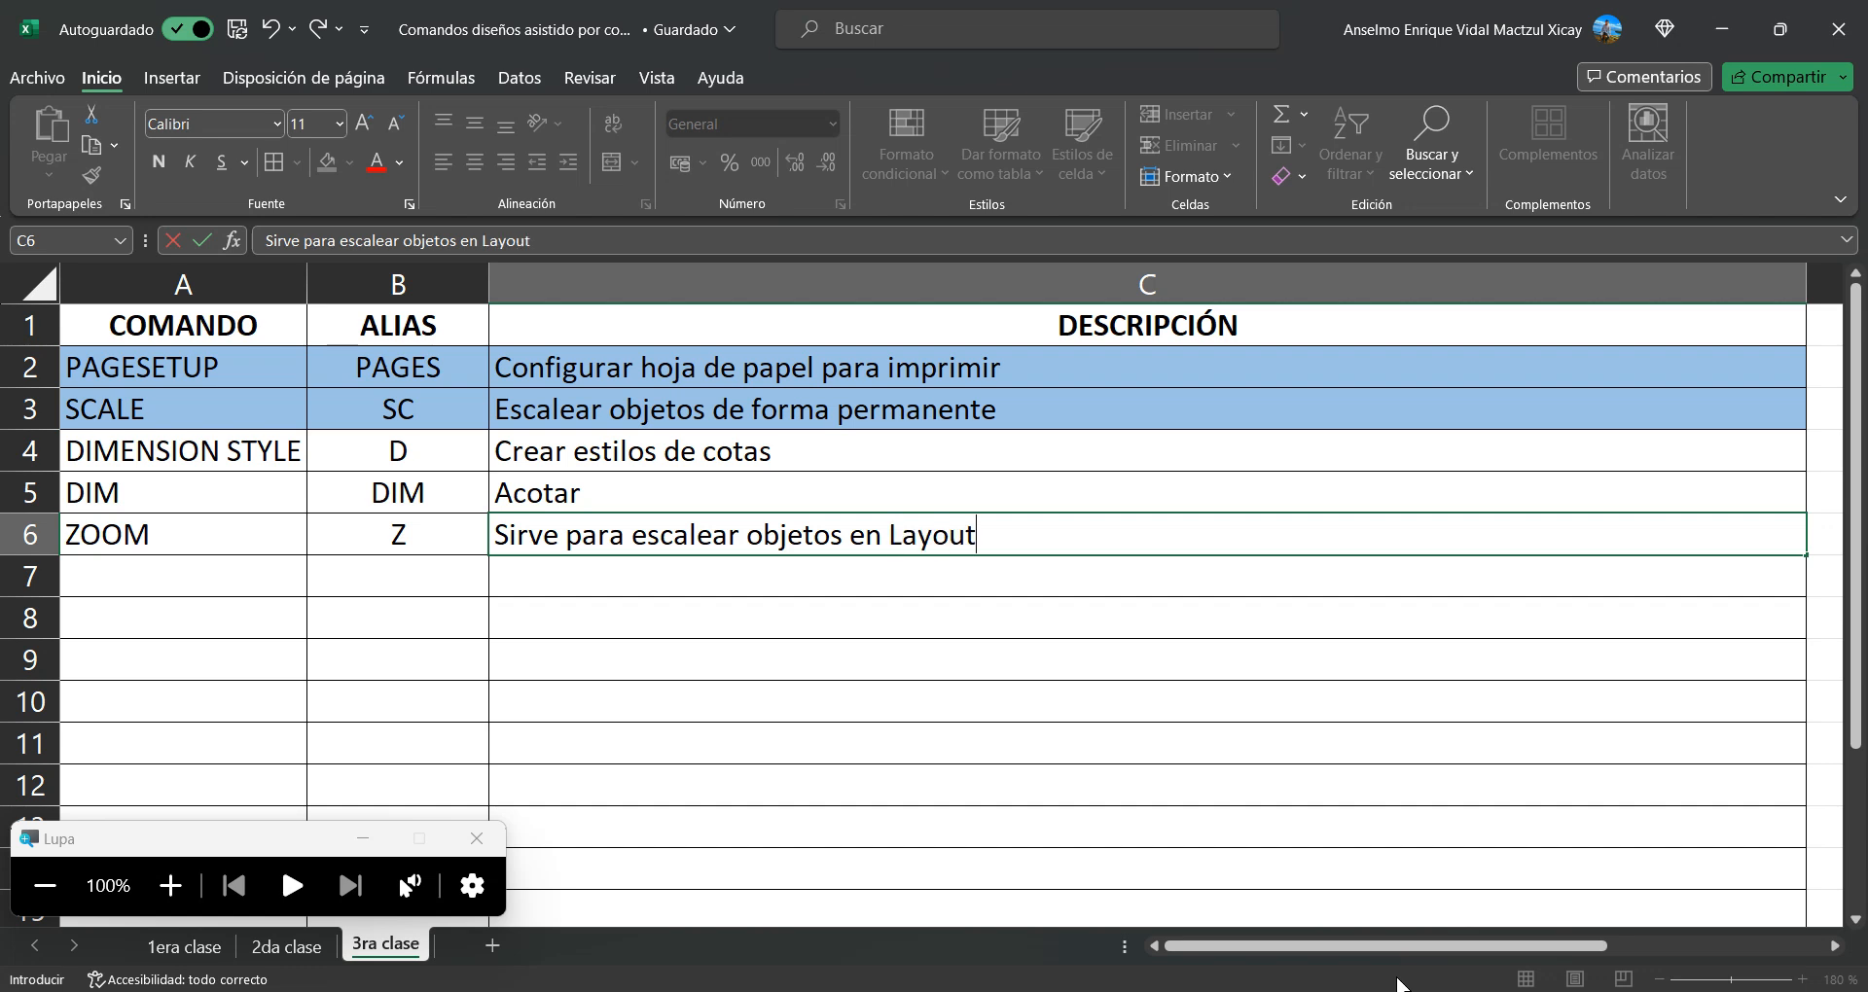
key(Return)
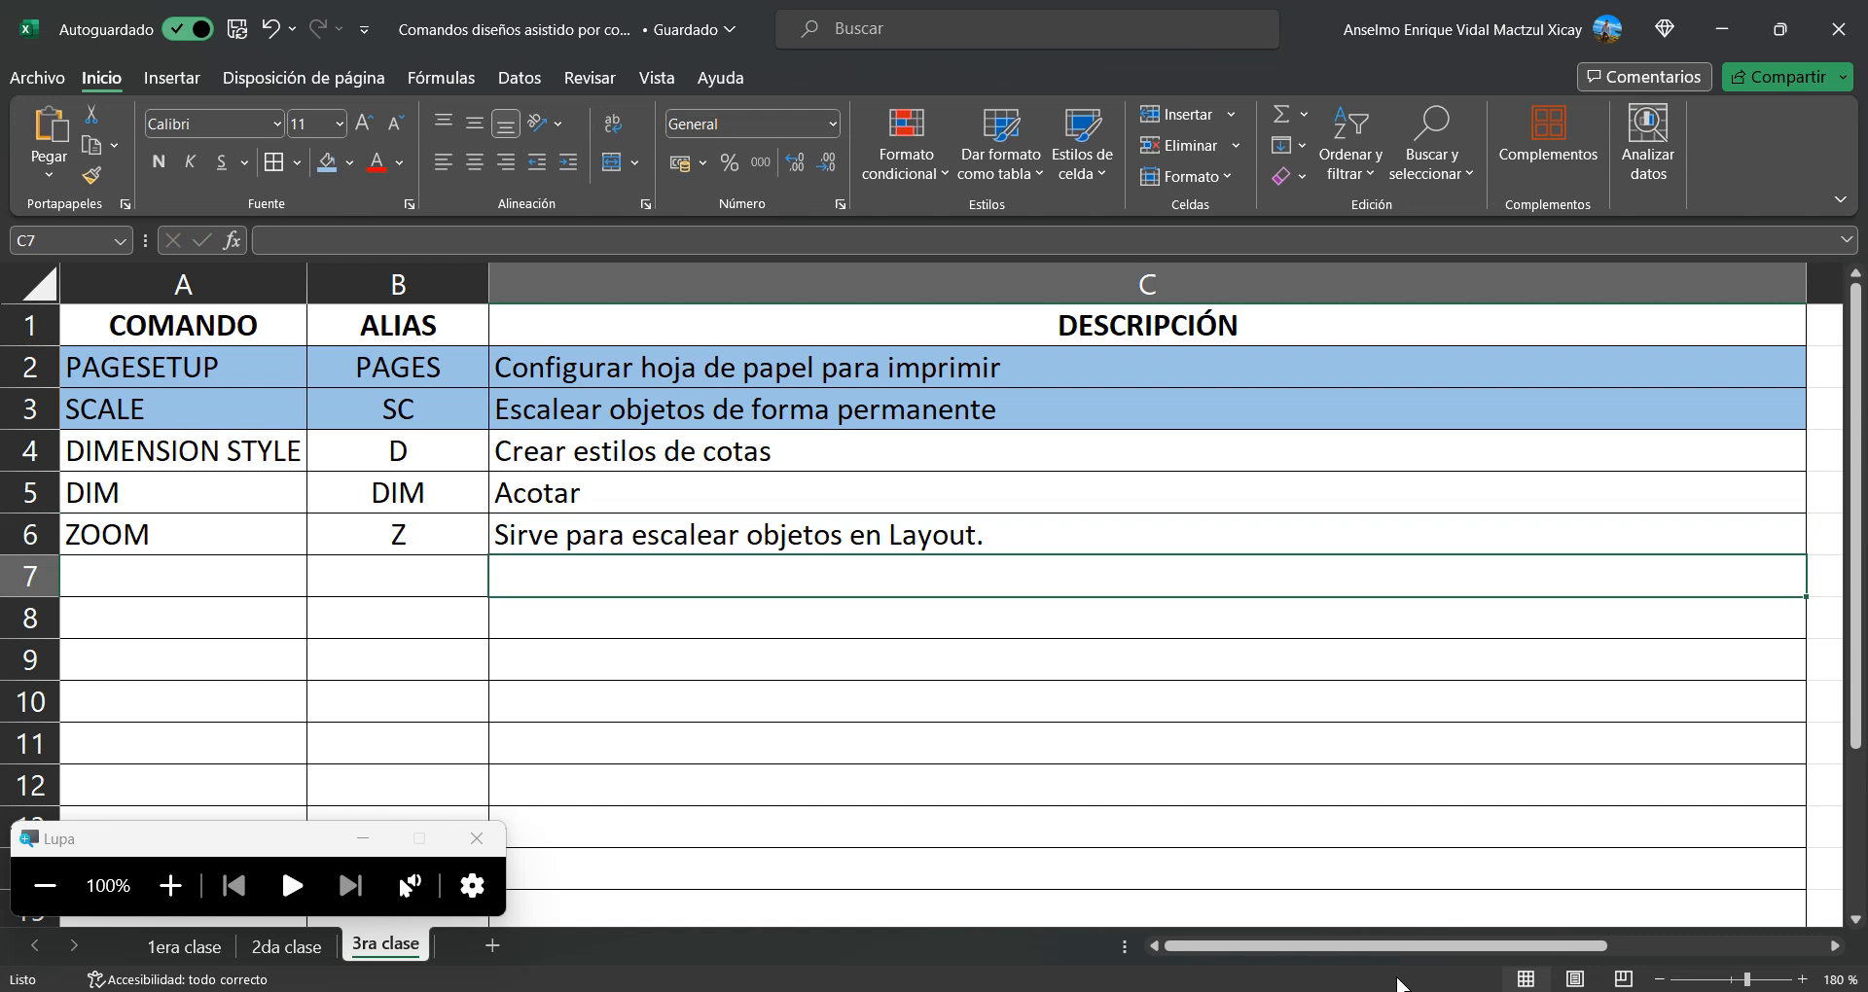
key(Return)
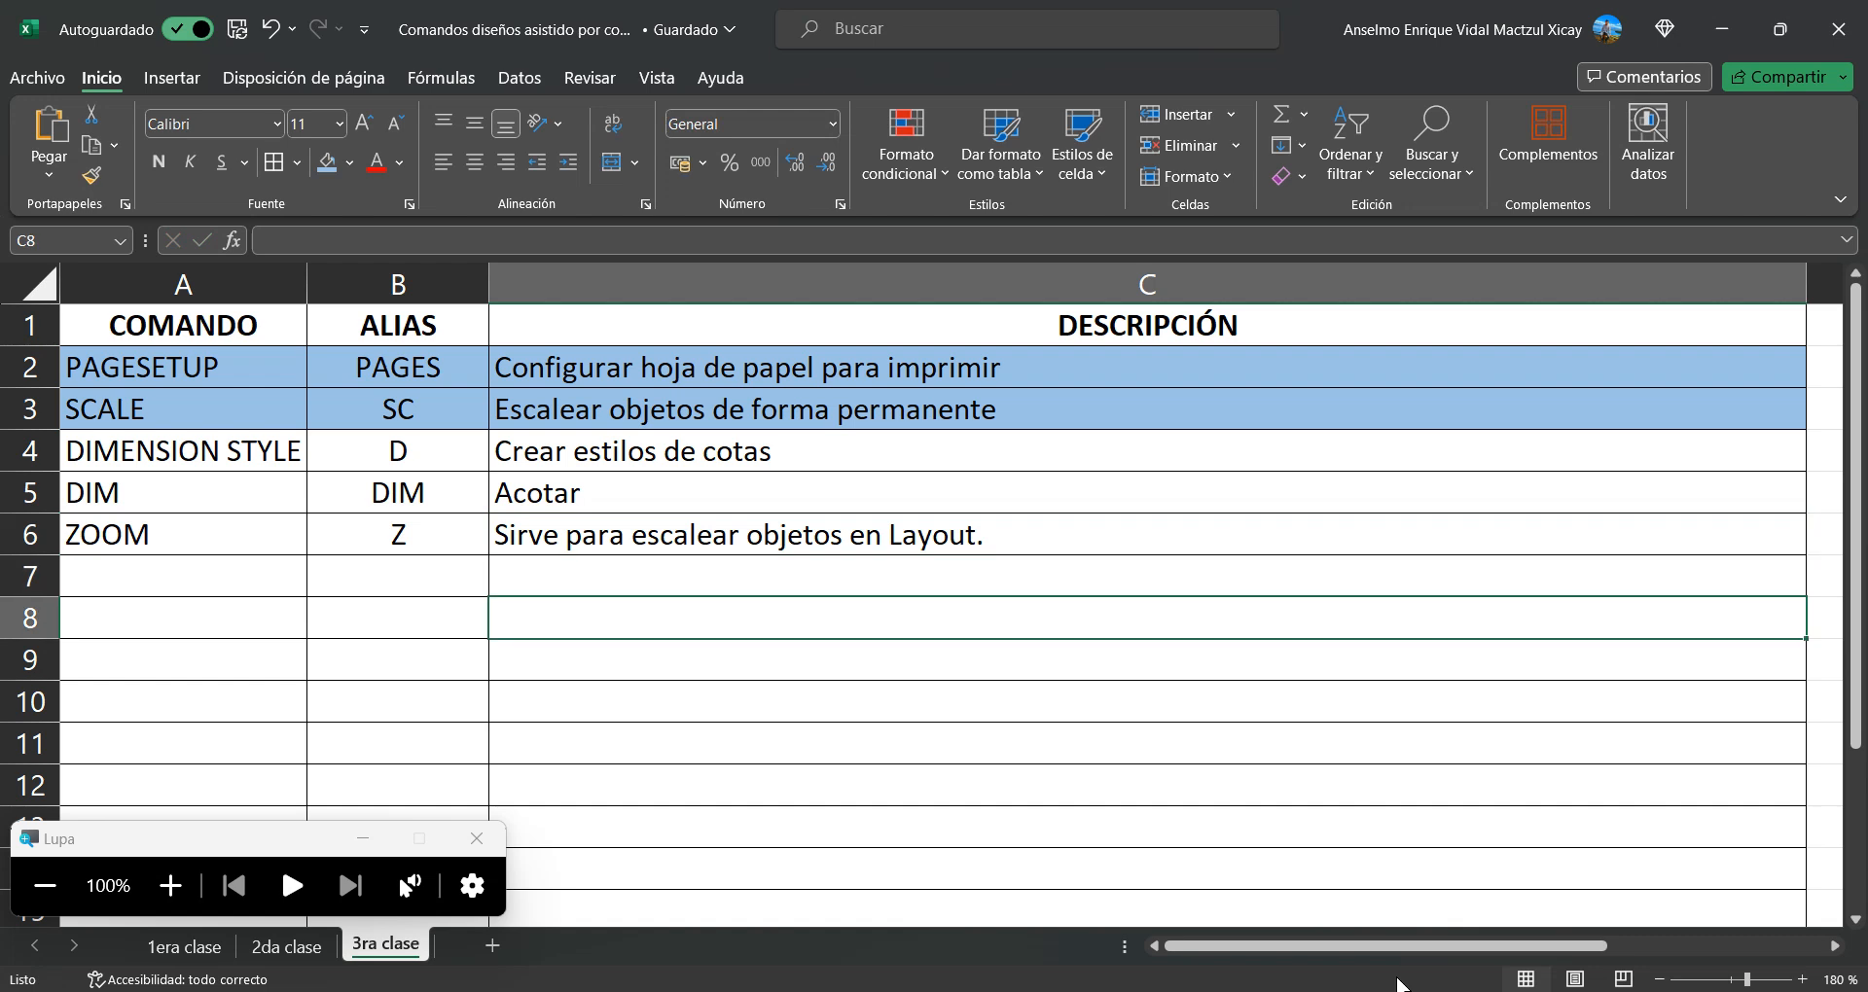
key(Left)
text(z)
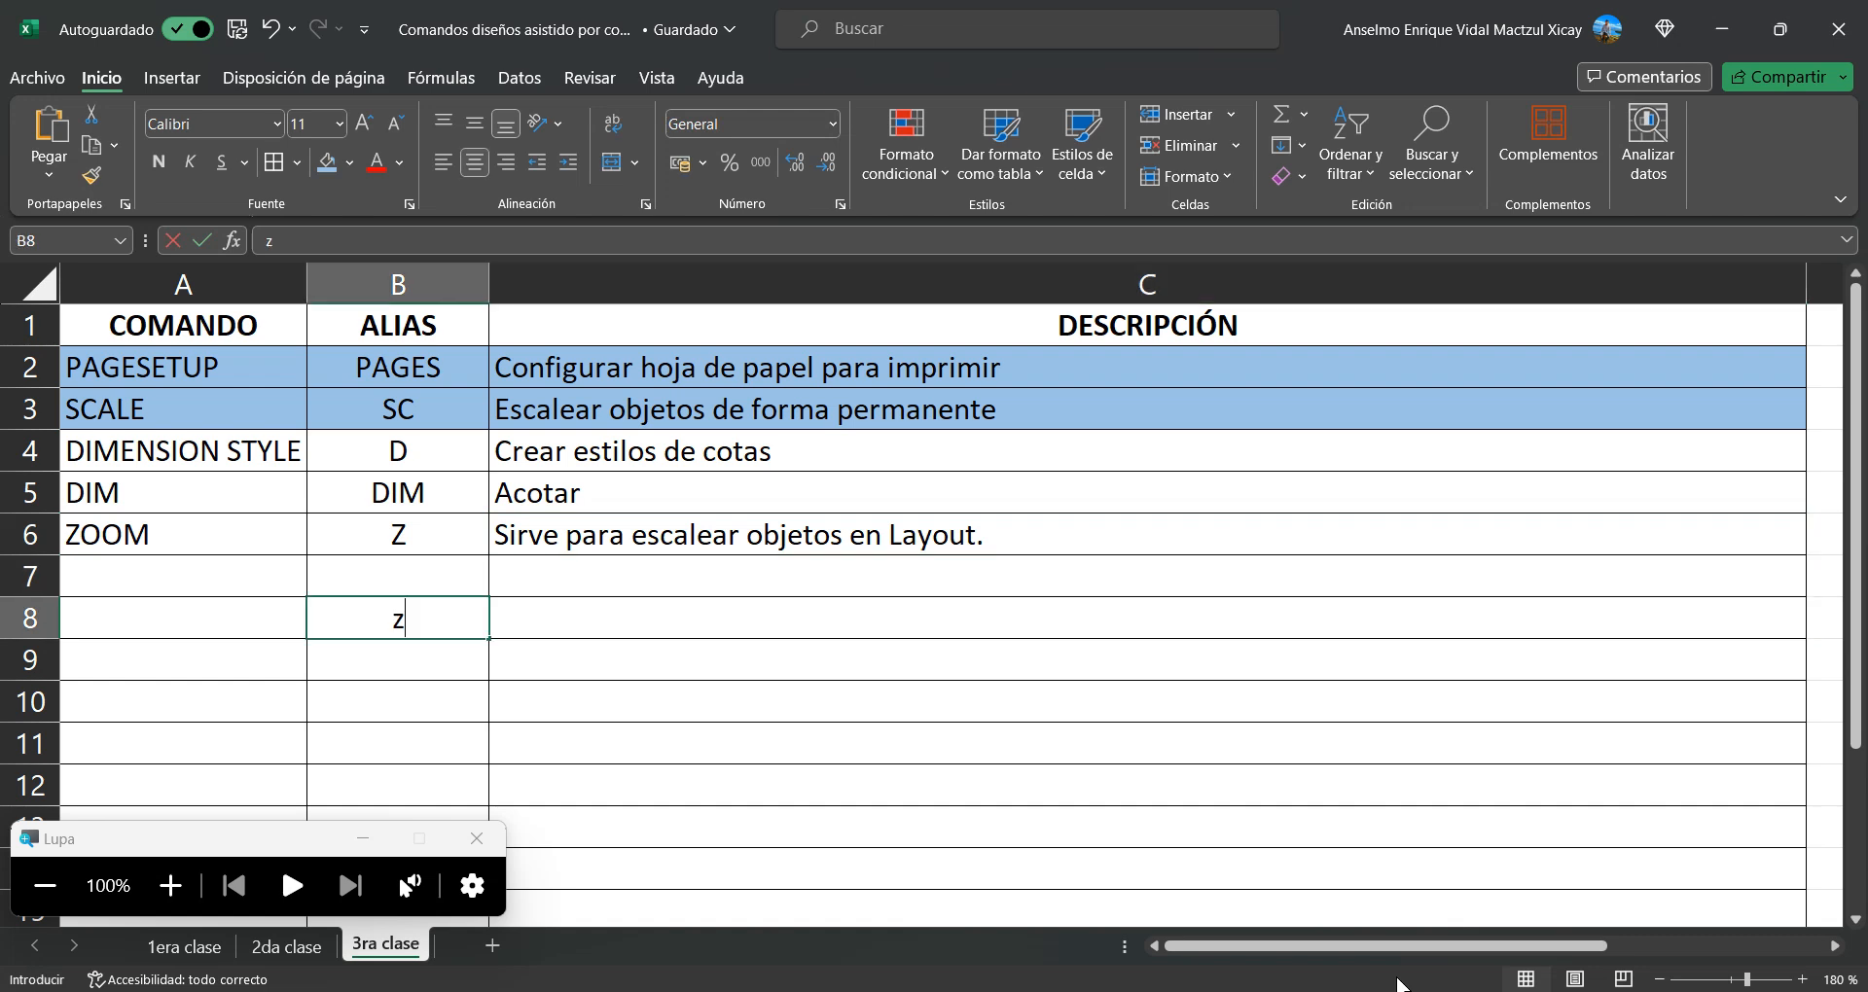
key(BackSpace)
key(Right)
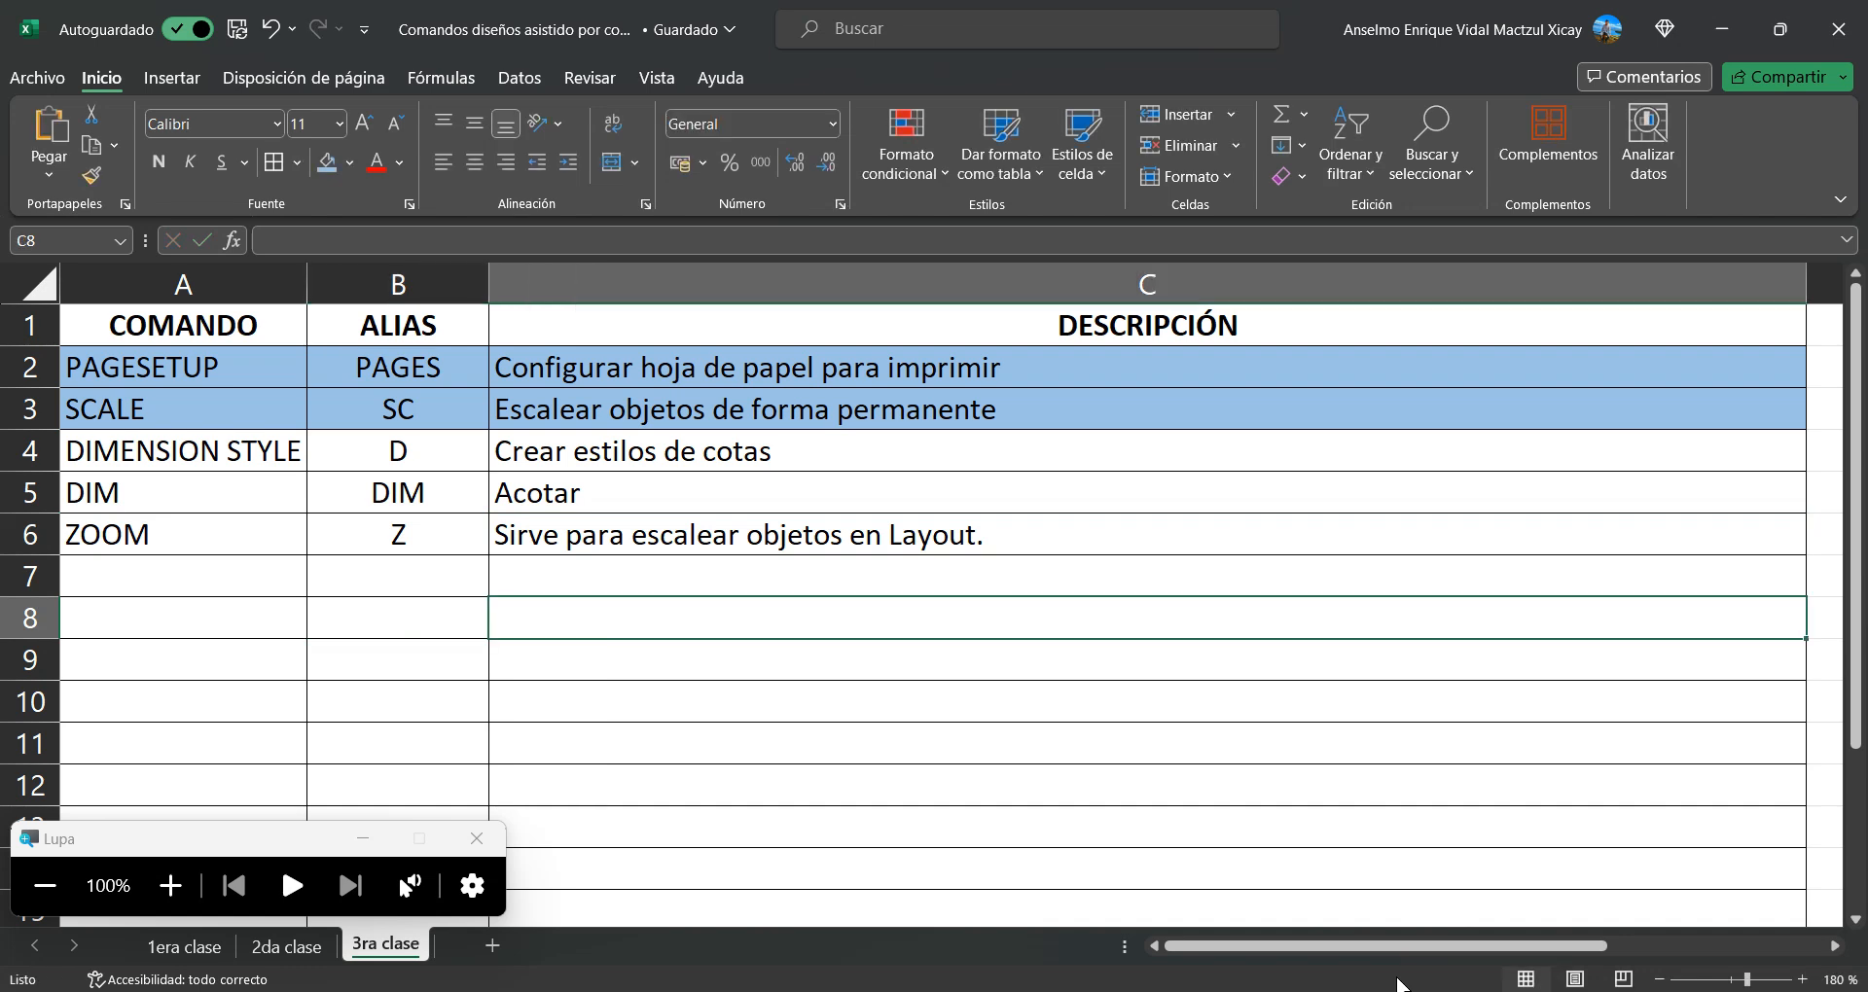
Write the viewport scale formula "1000 / ESCALA XP" in cell C8
text(1000)
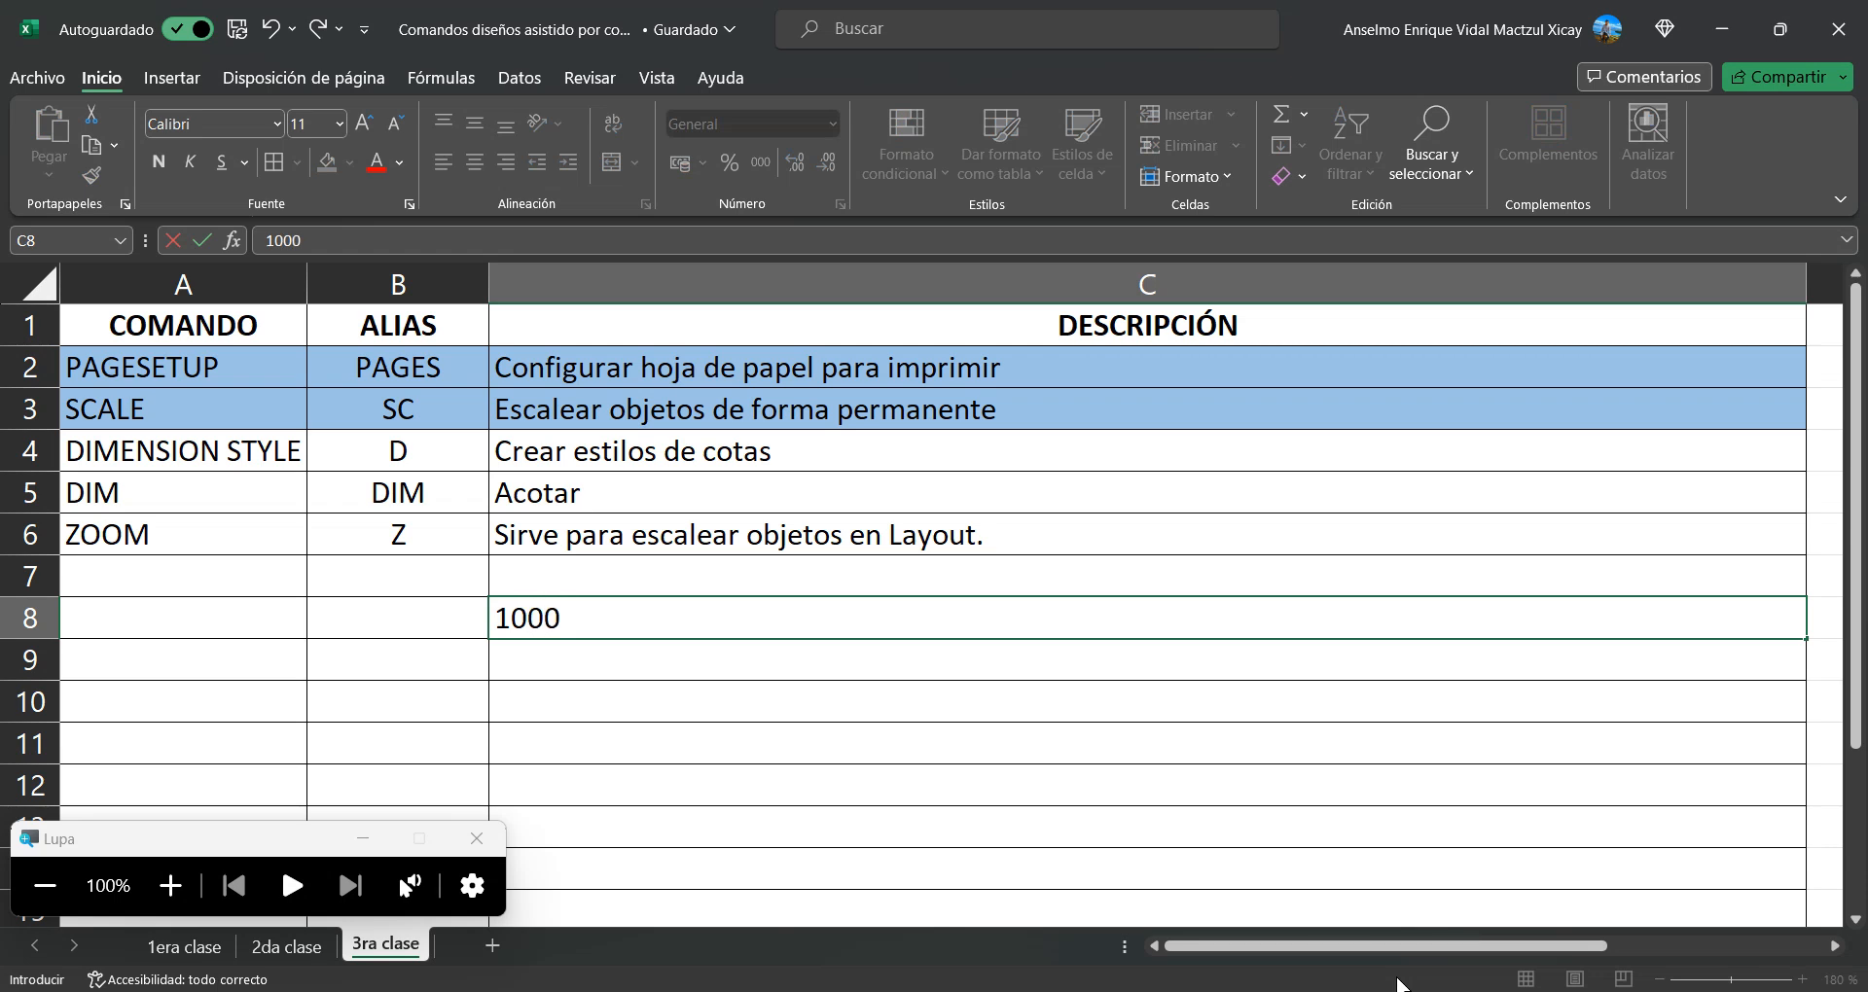
text( / ESCC)
key(BackSpace)
text(ALAL)
key(BackSpace)
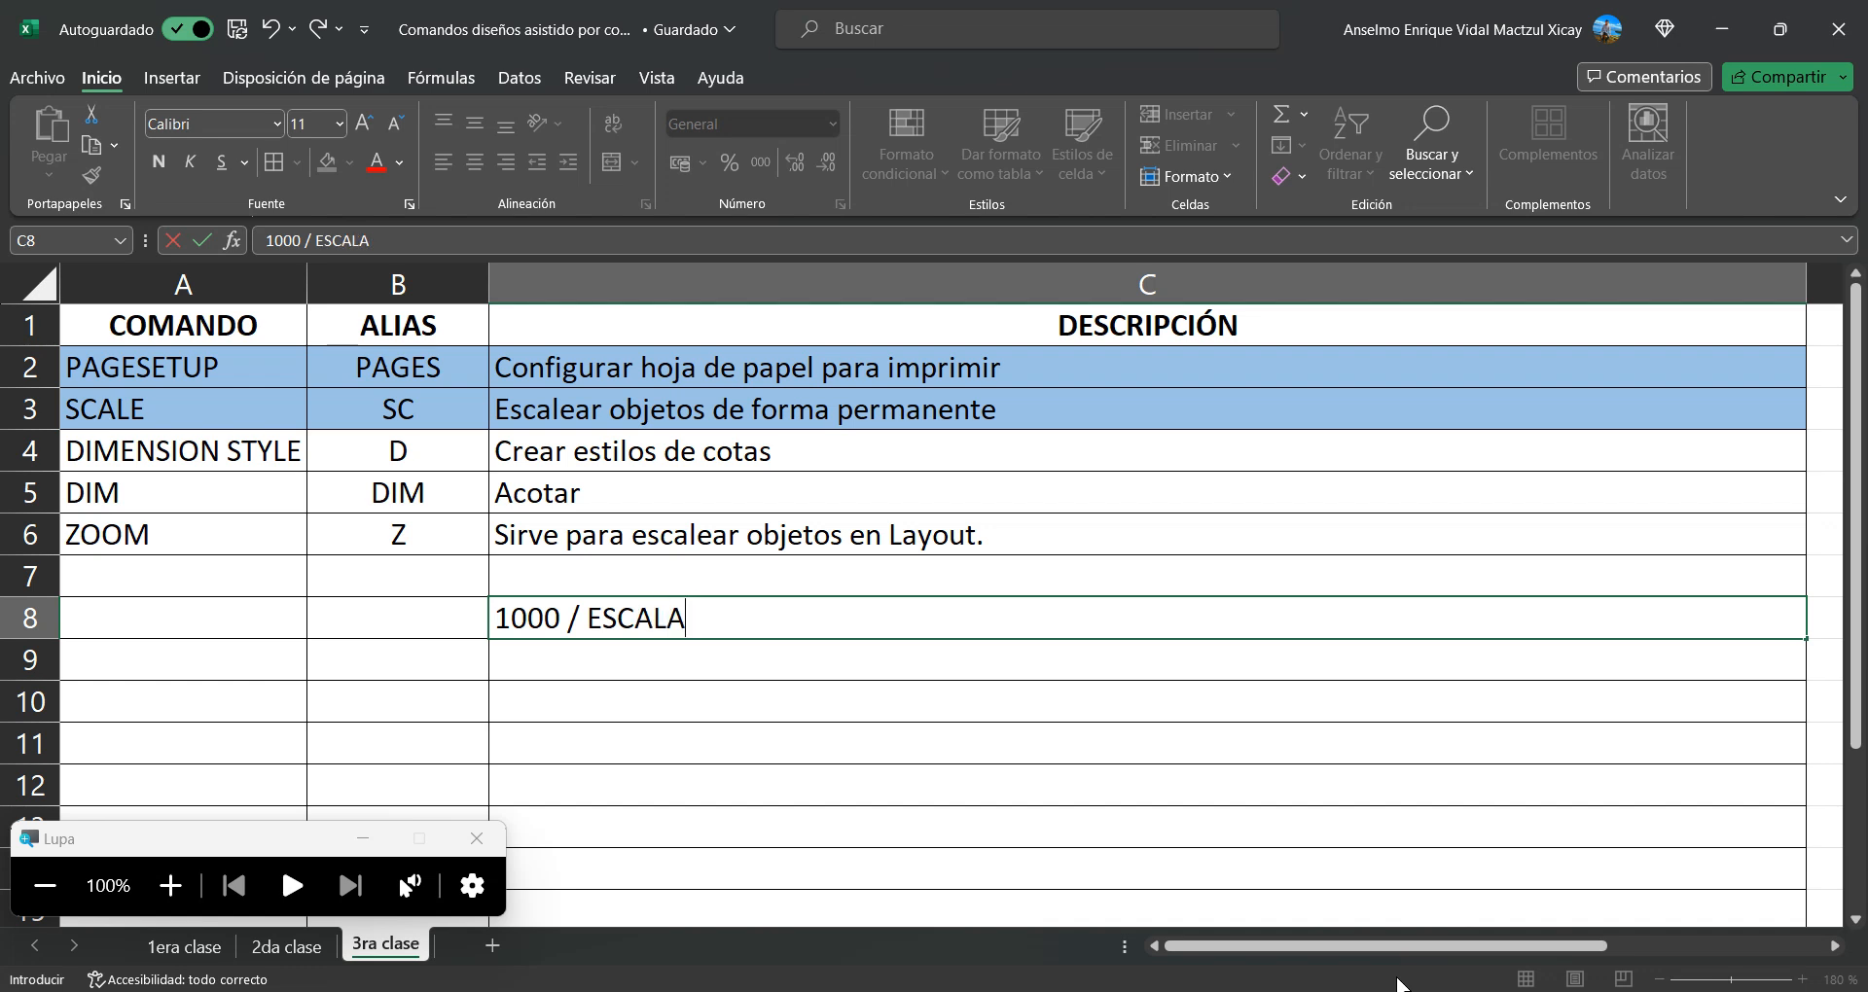
text(XP)
Color the word ESCALA red in the C8 formula
drag(588, 618, 686, 619)
click(376, 161)
click(738, 669)
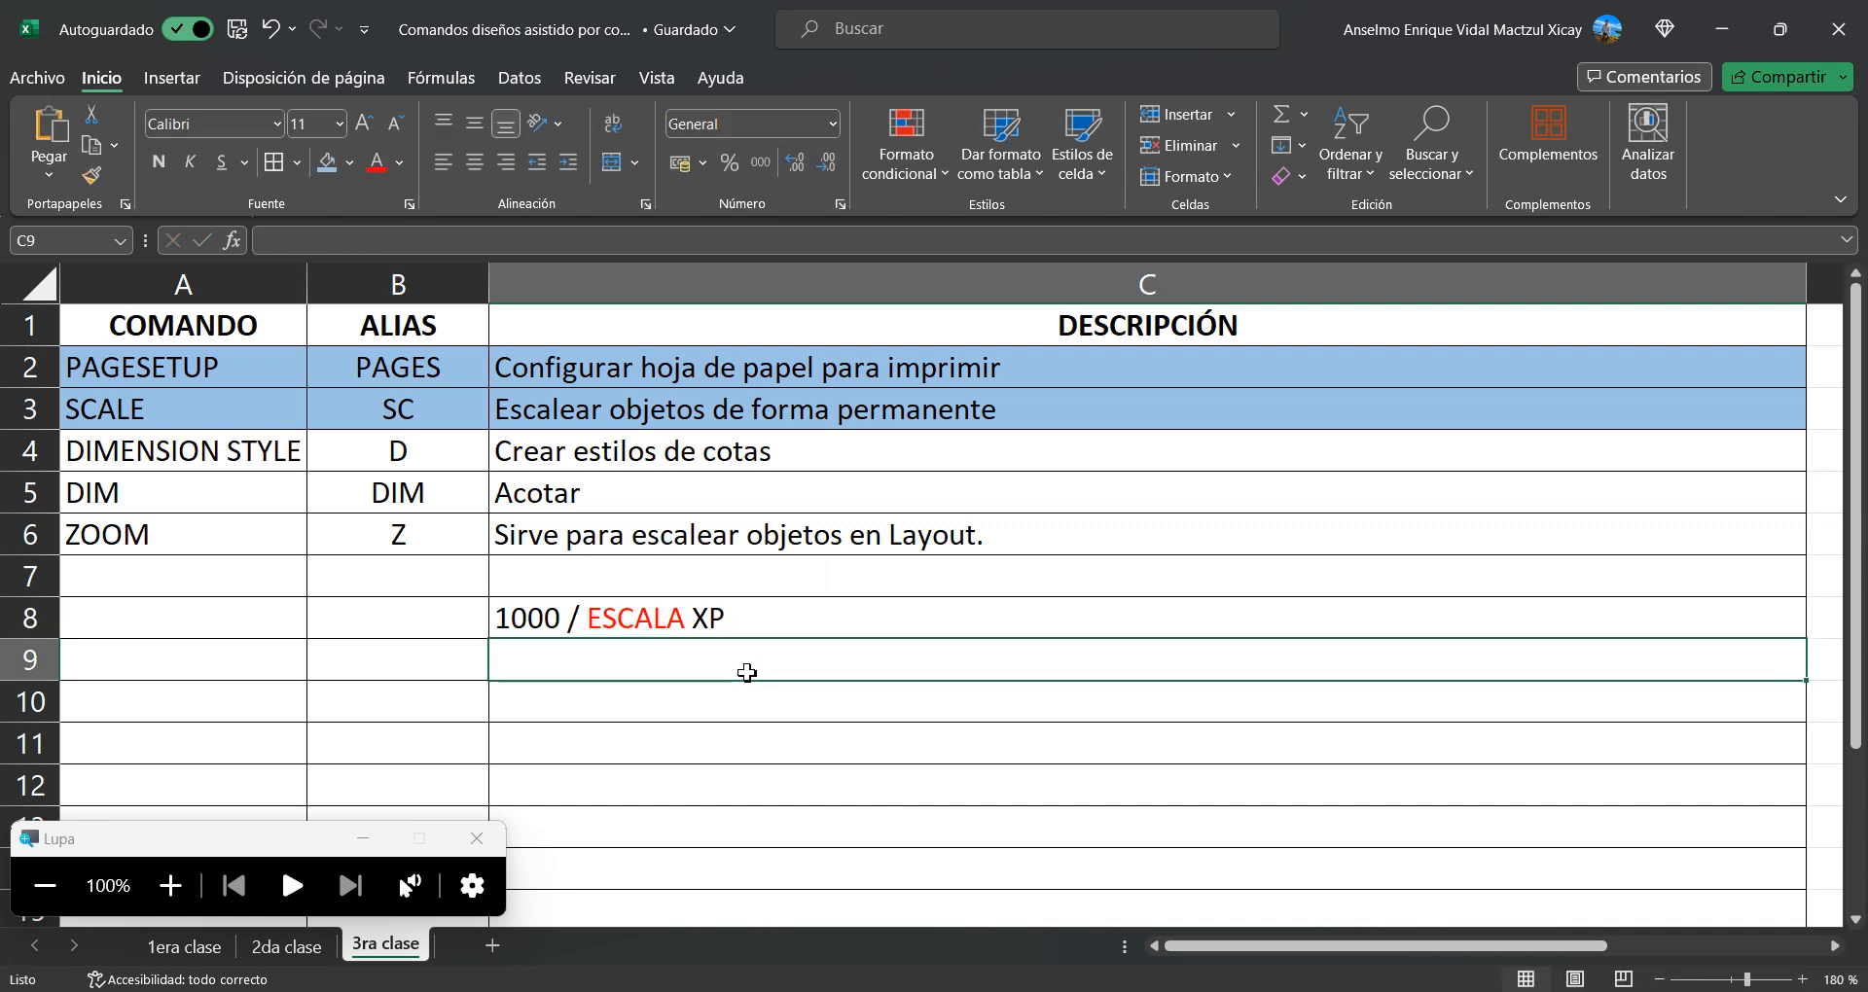
click(533, 620)
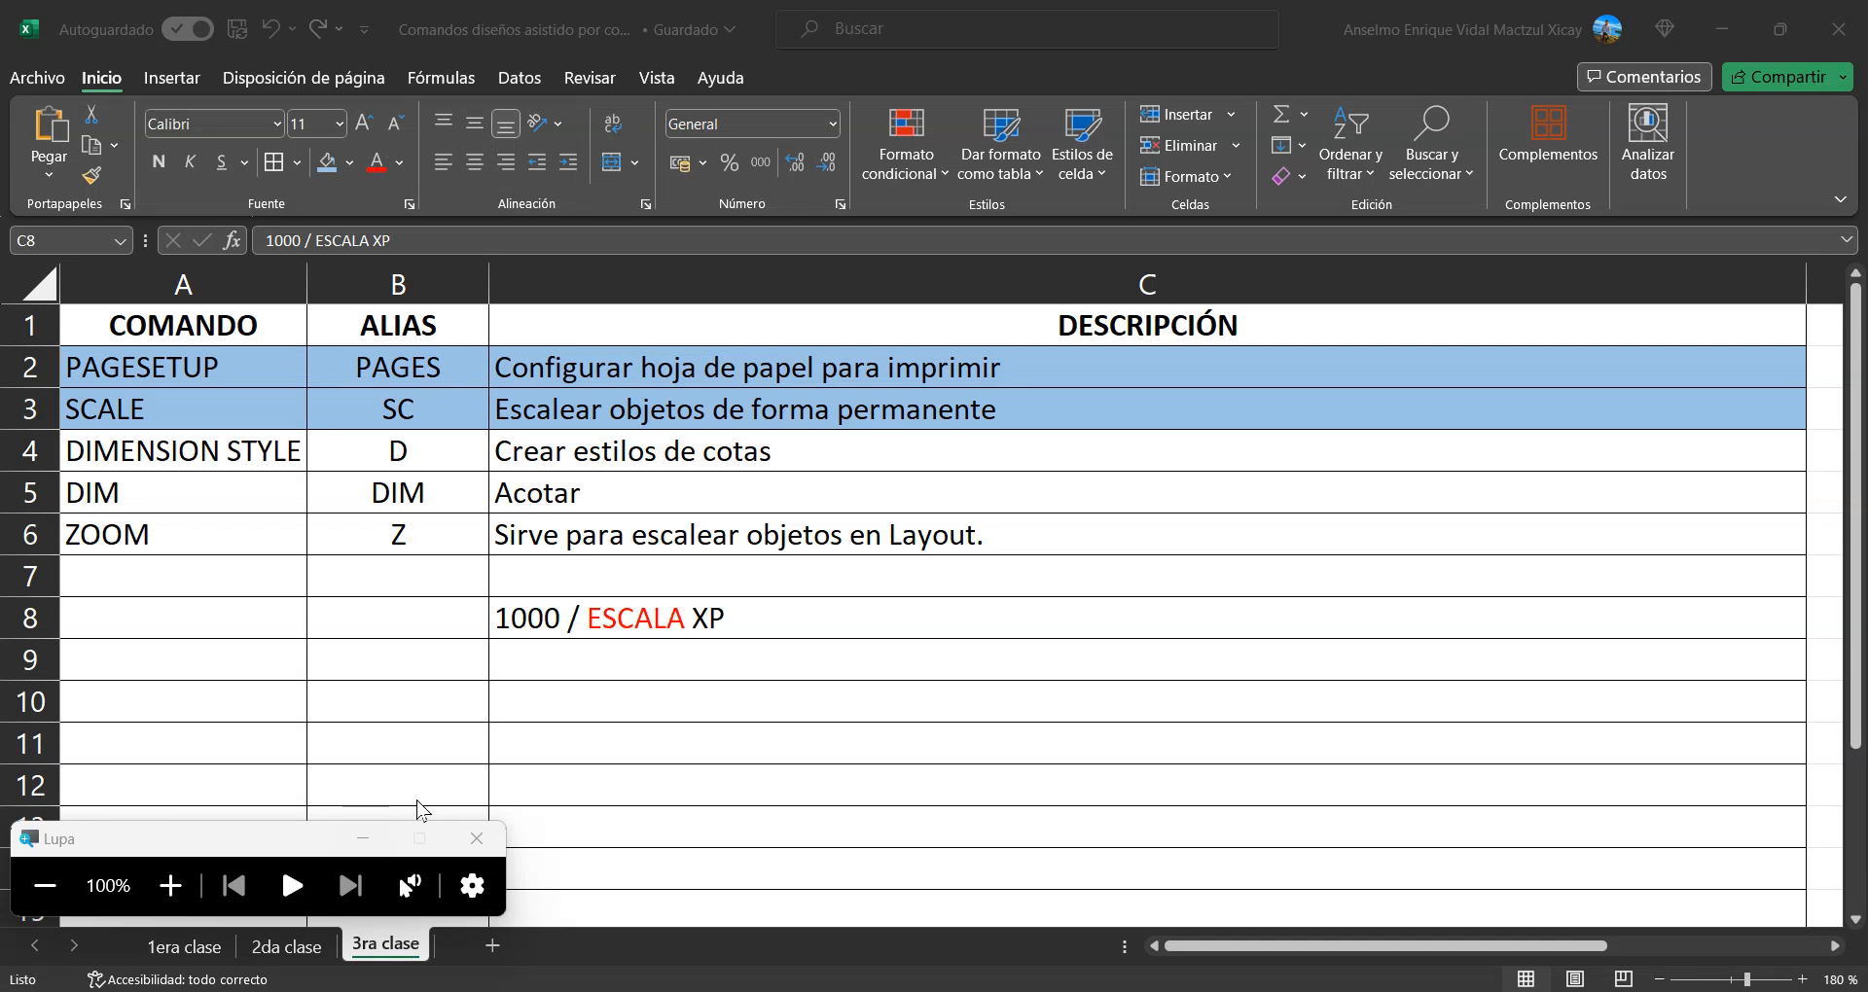
Switch back to AutoCAD and activate the Layout1 viewport with the screen magnified to 200%
key(alt+Tab)
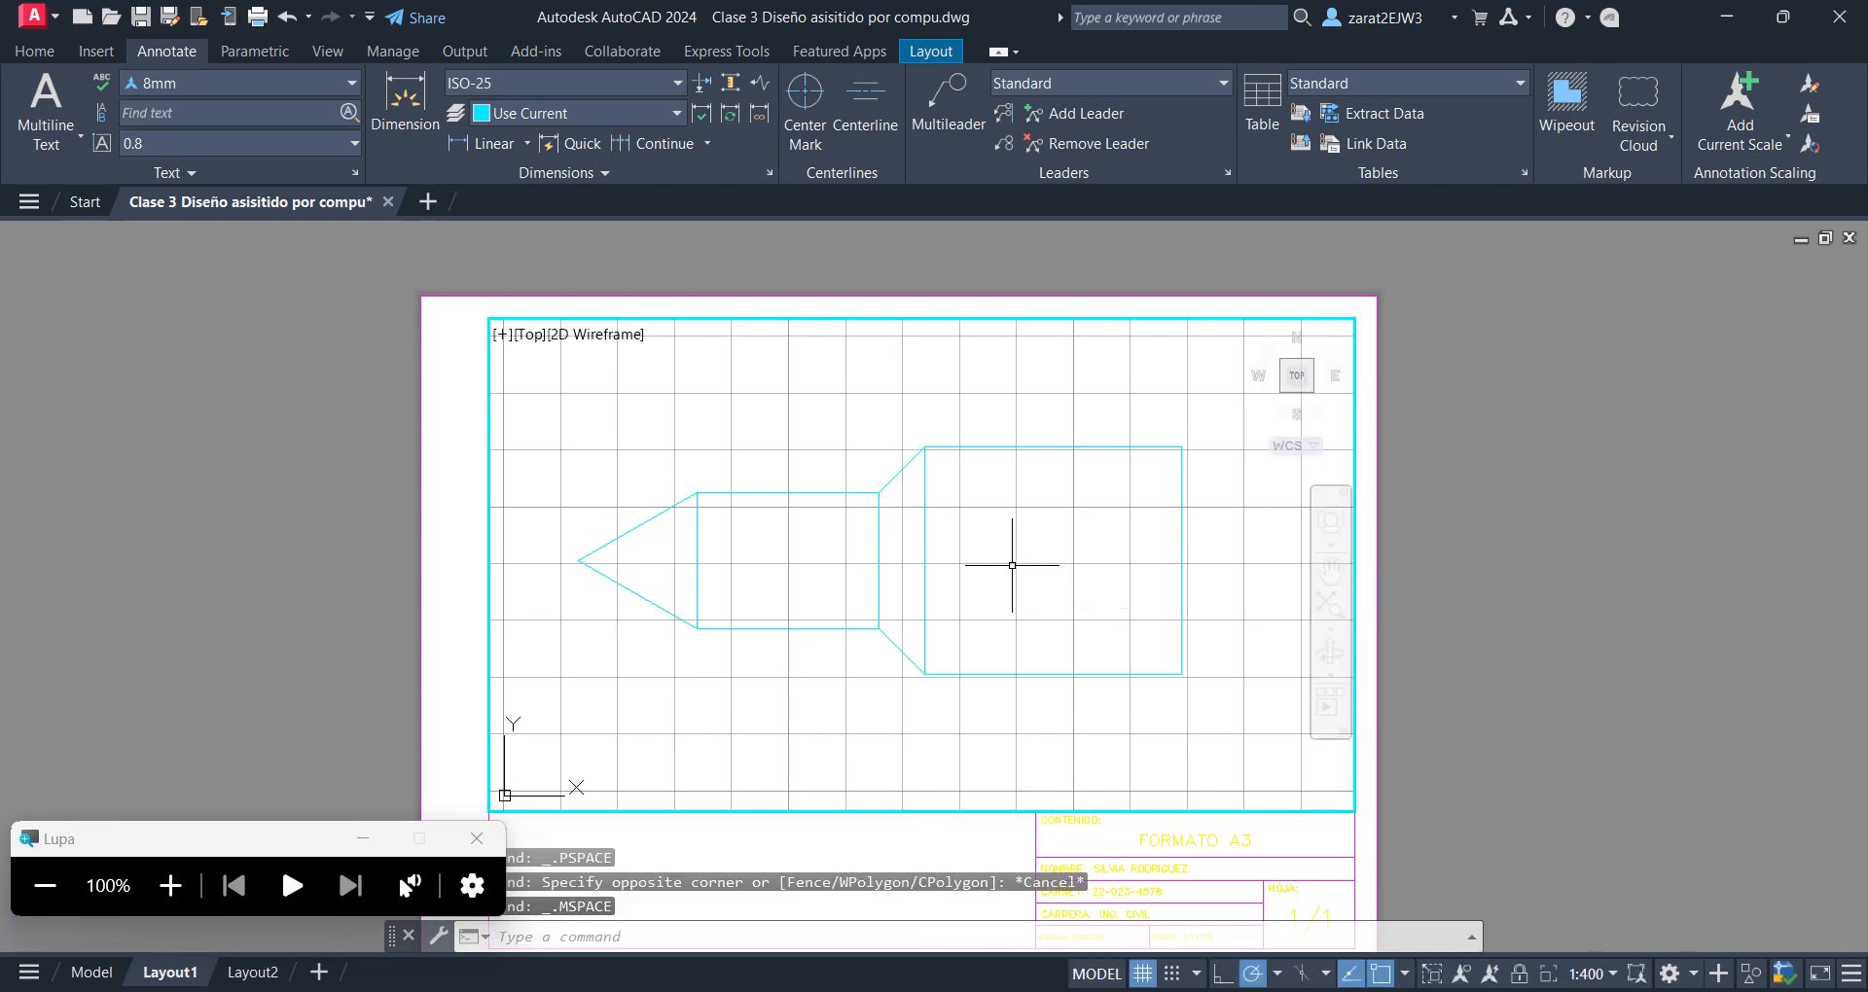
double_click(1453, 657)
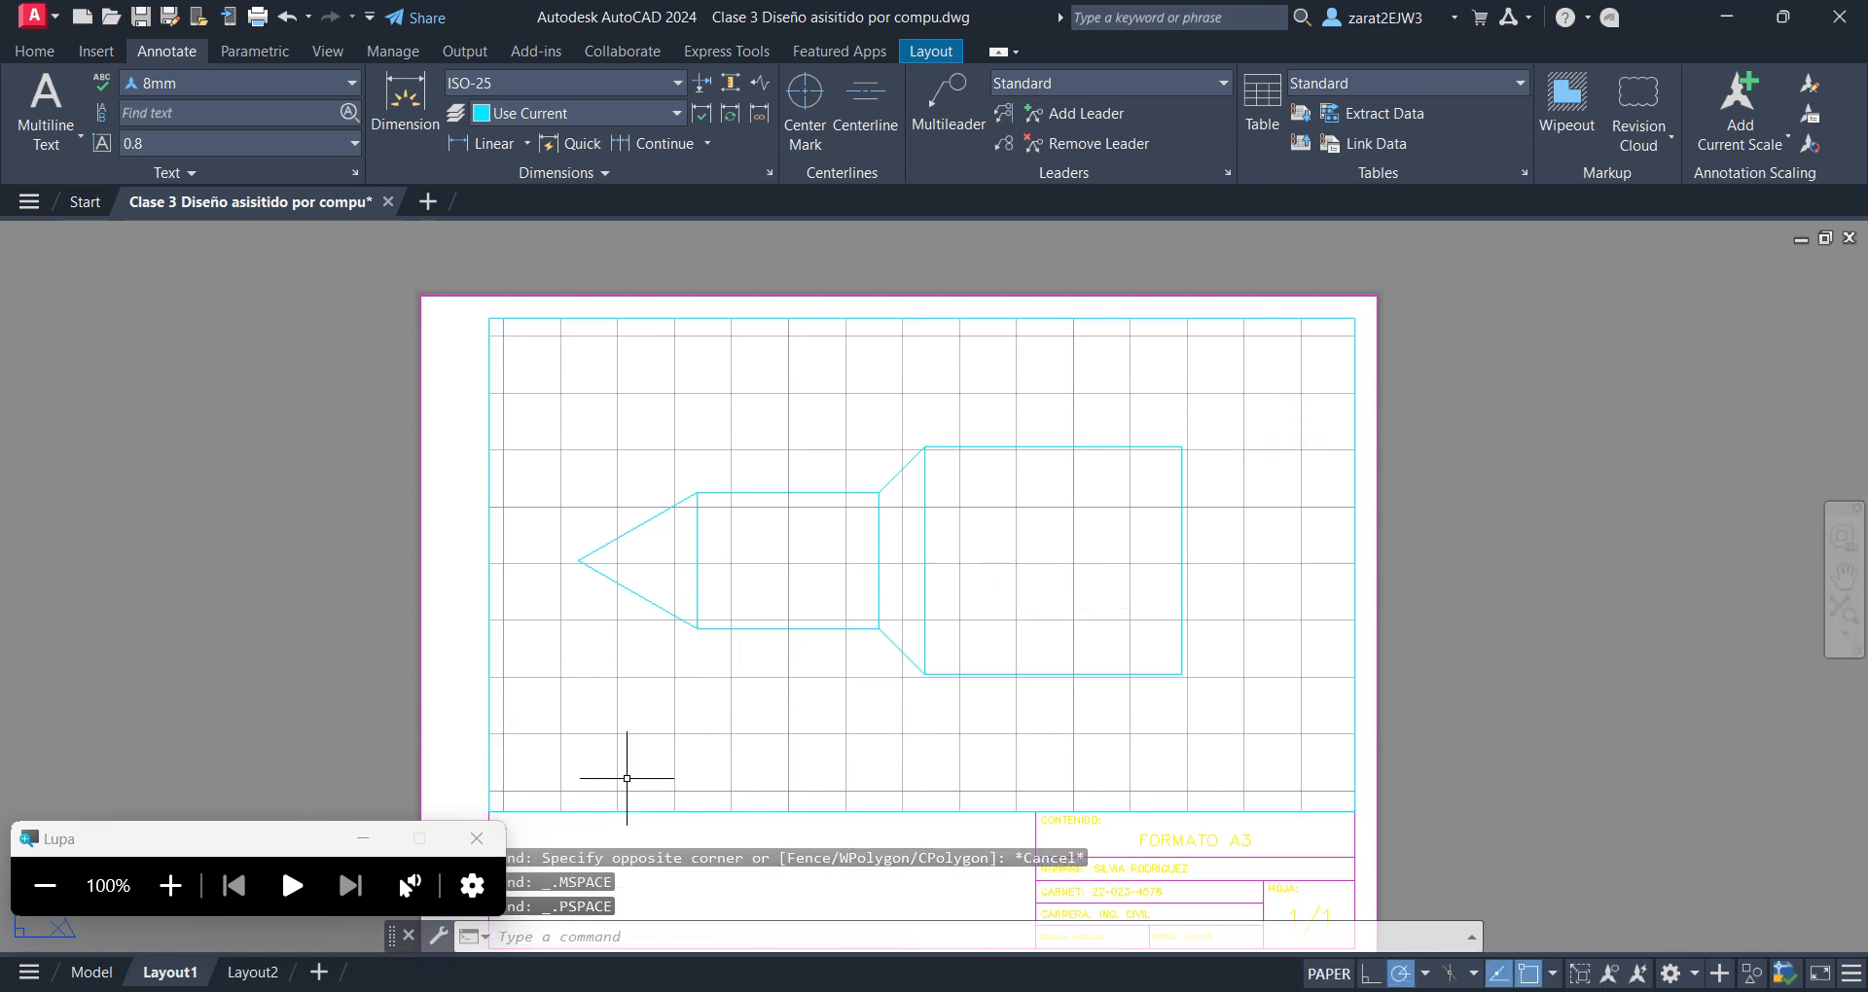
click(170, 885)
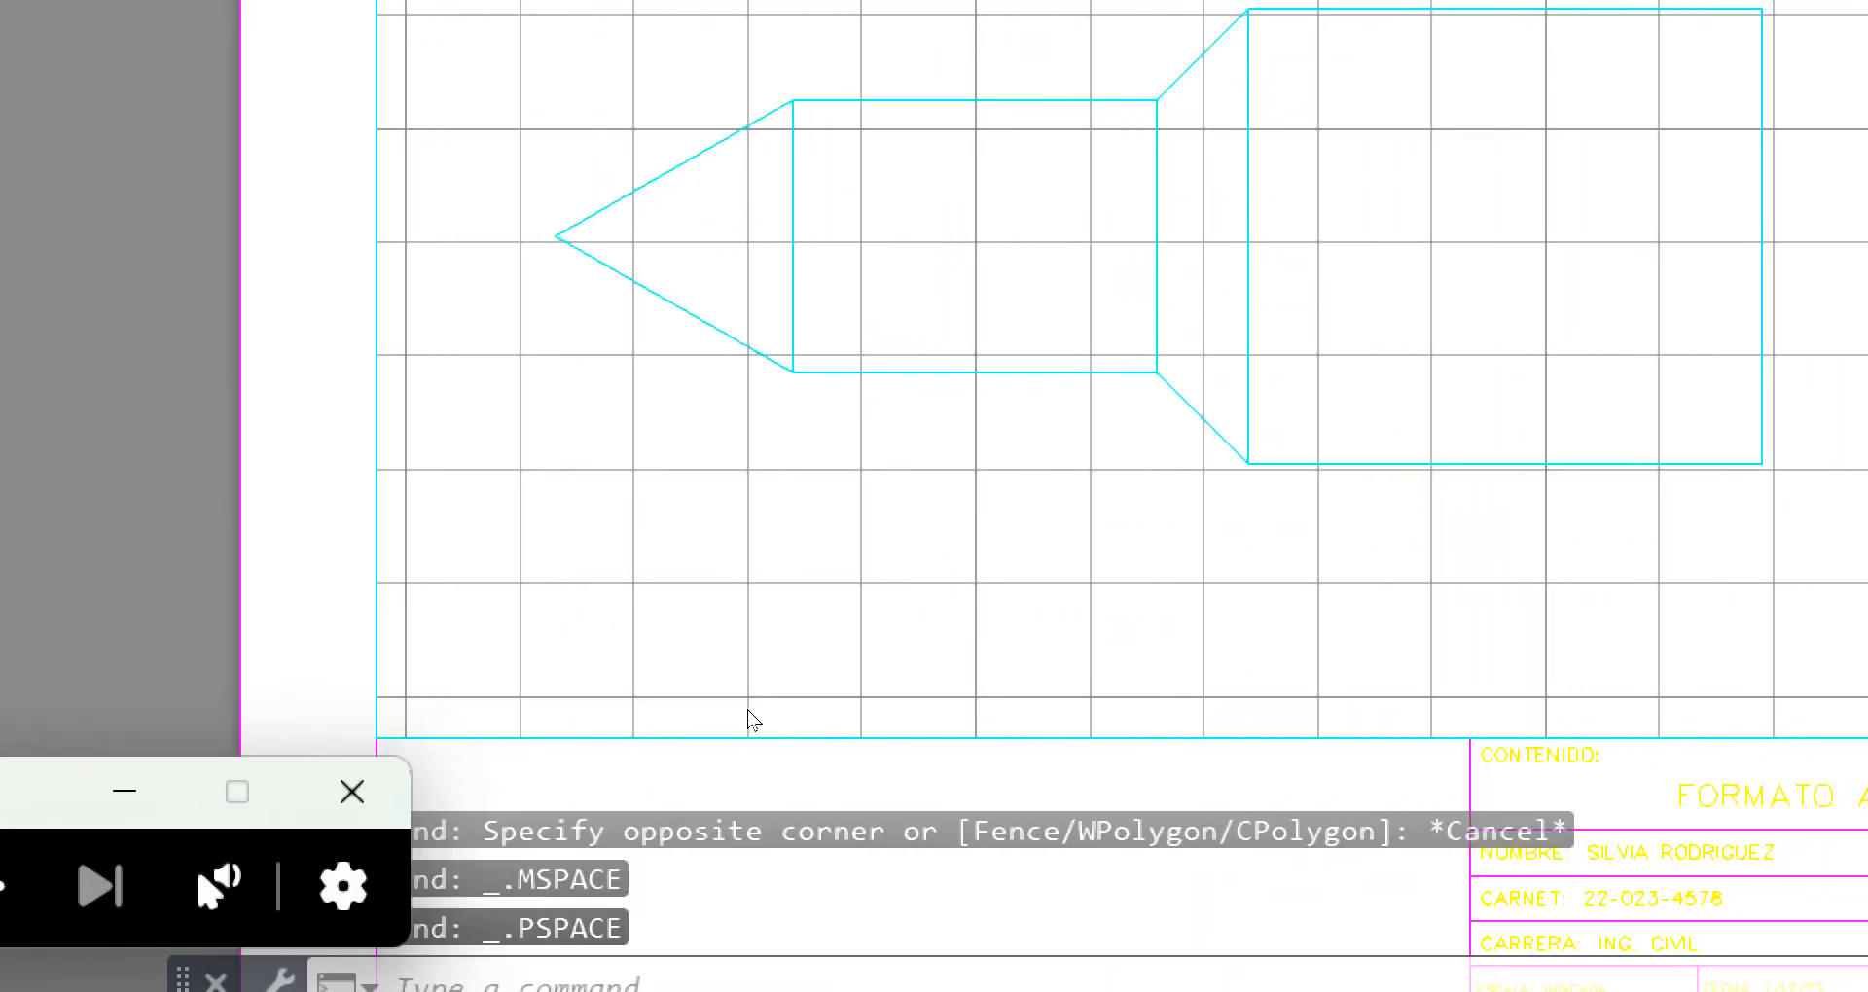
double_click(884, 455)
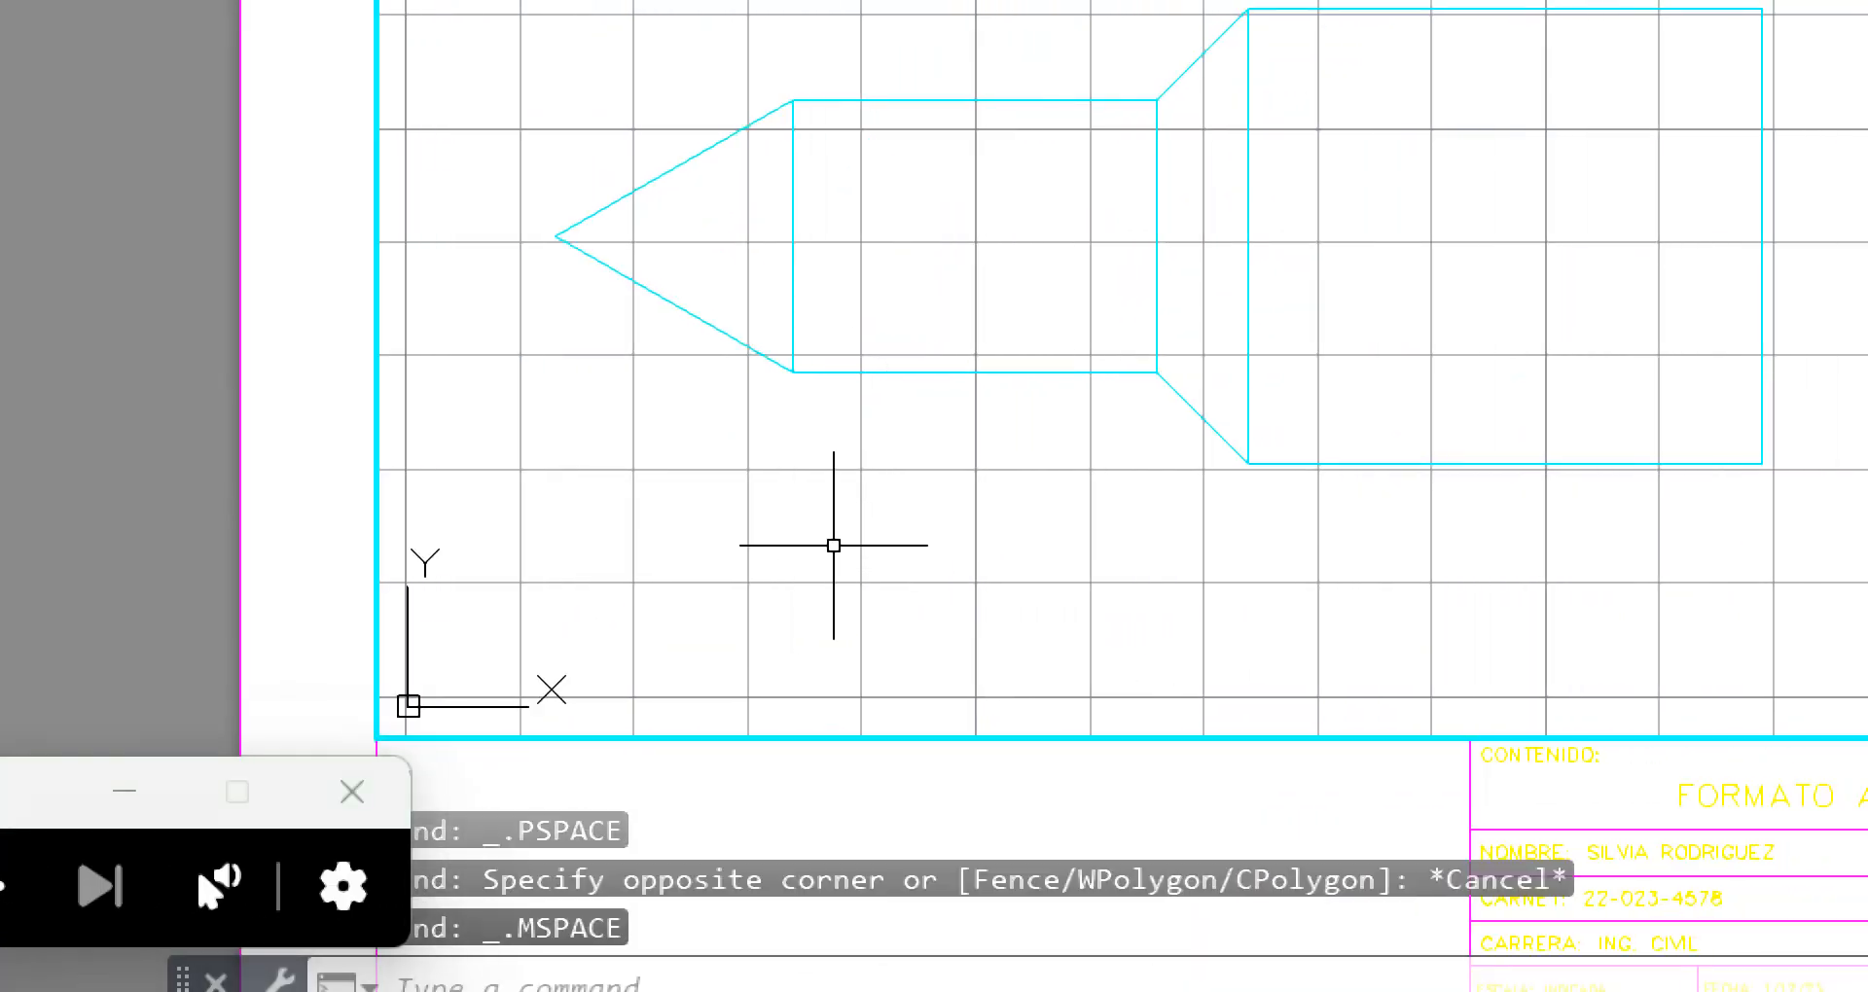
Scale the active viewport with the Zoom command using the factor 1000/500XP, then restore the screen magnification to 100%
text(Z)
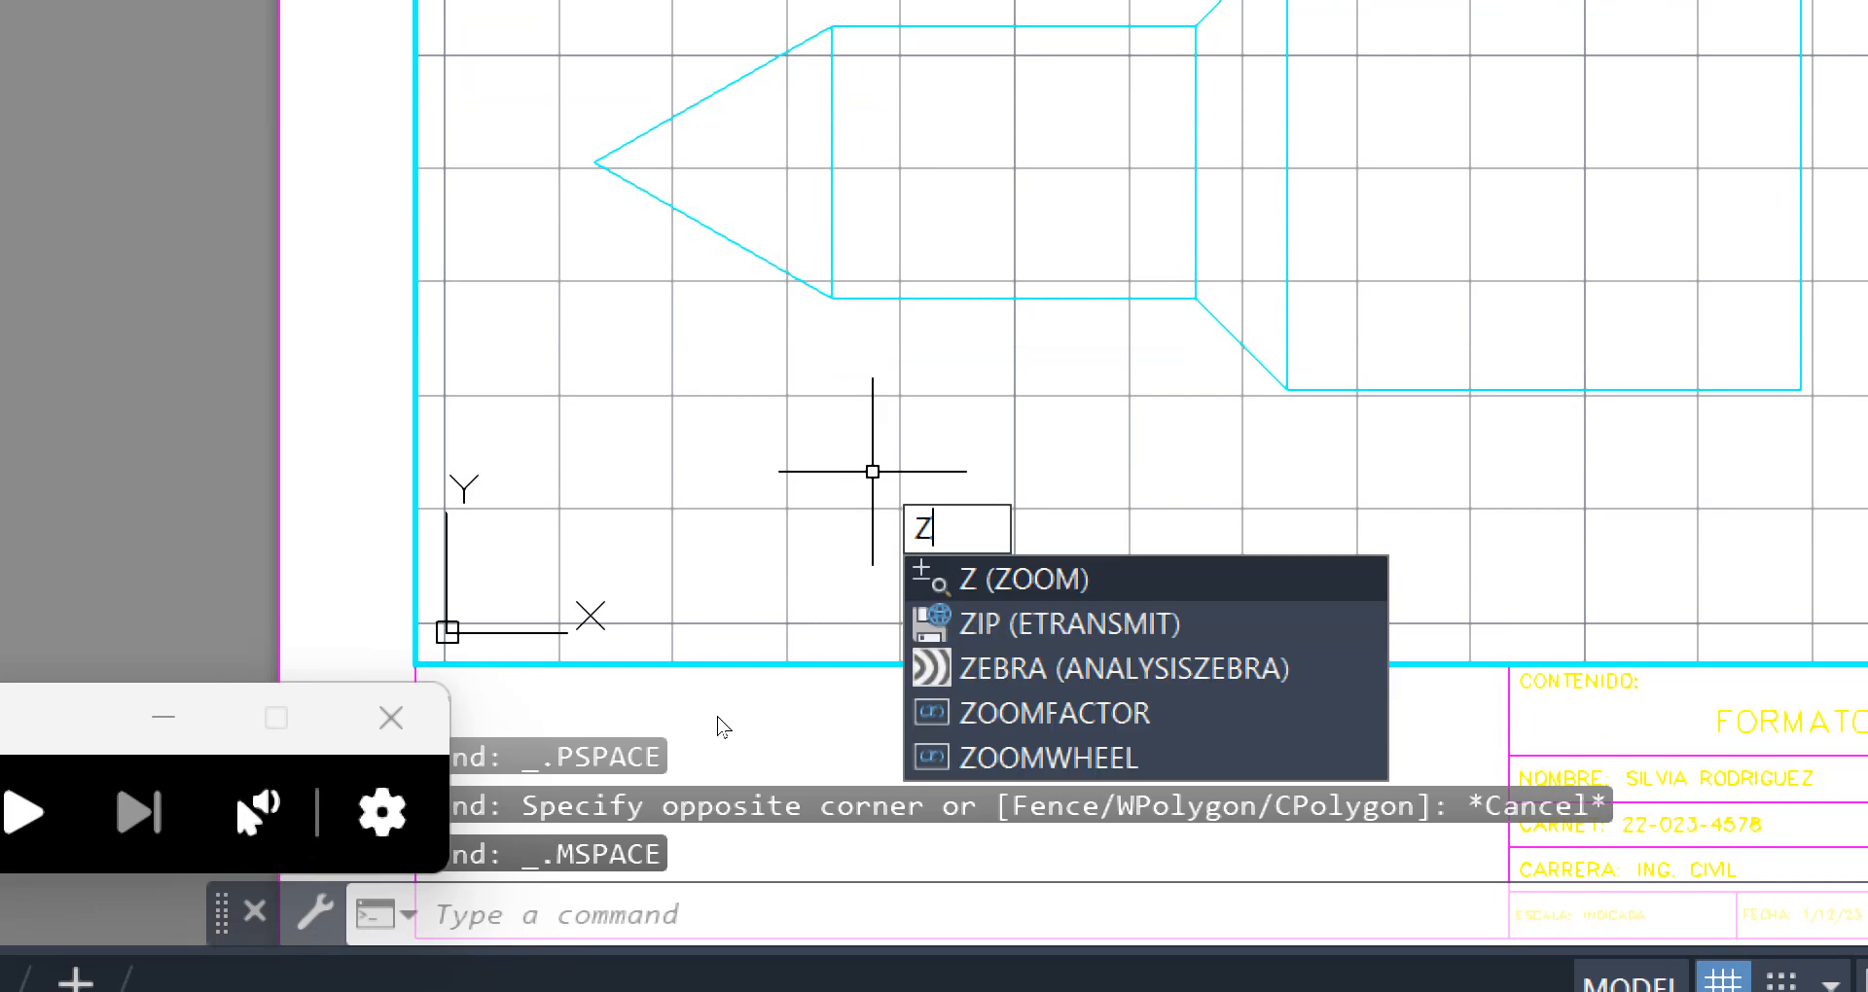
key(Return)
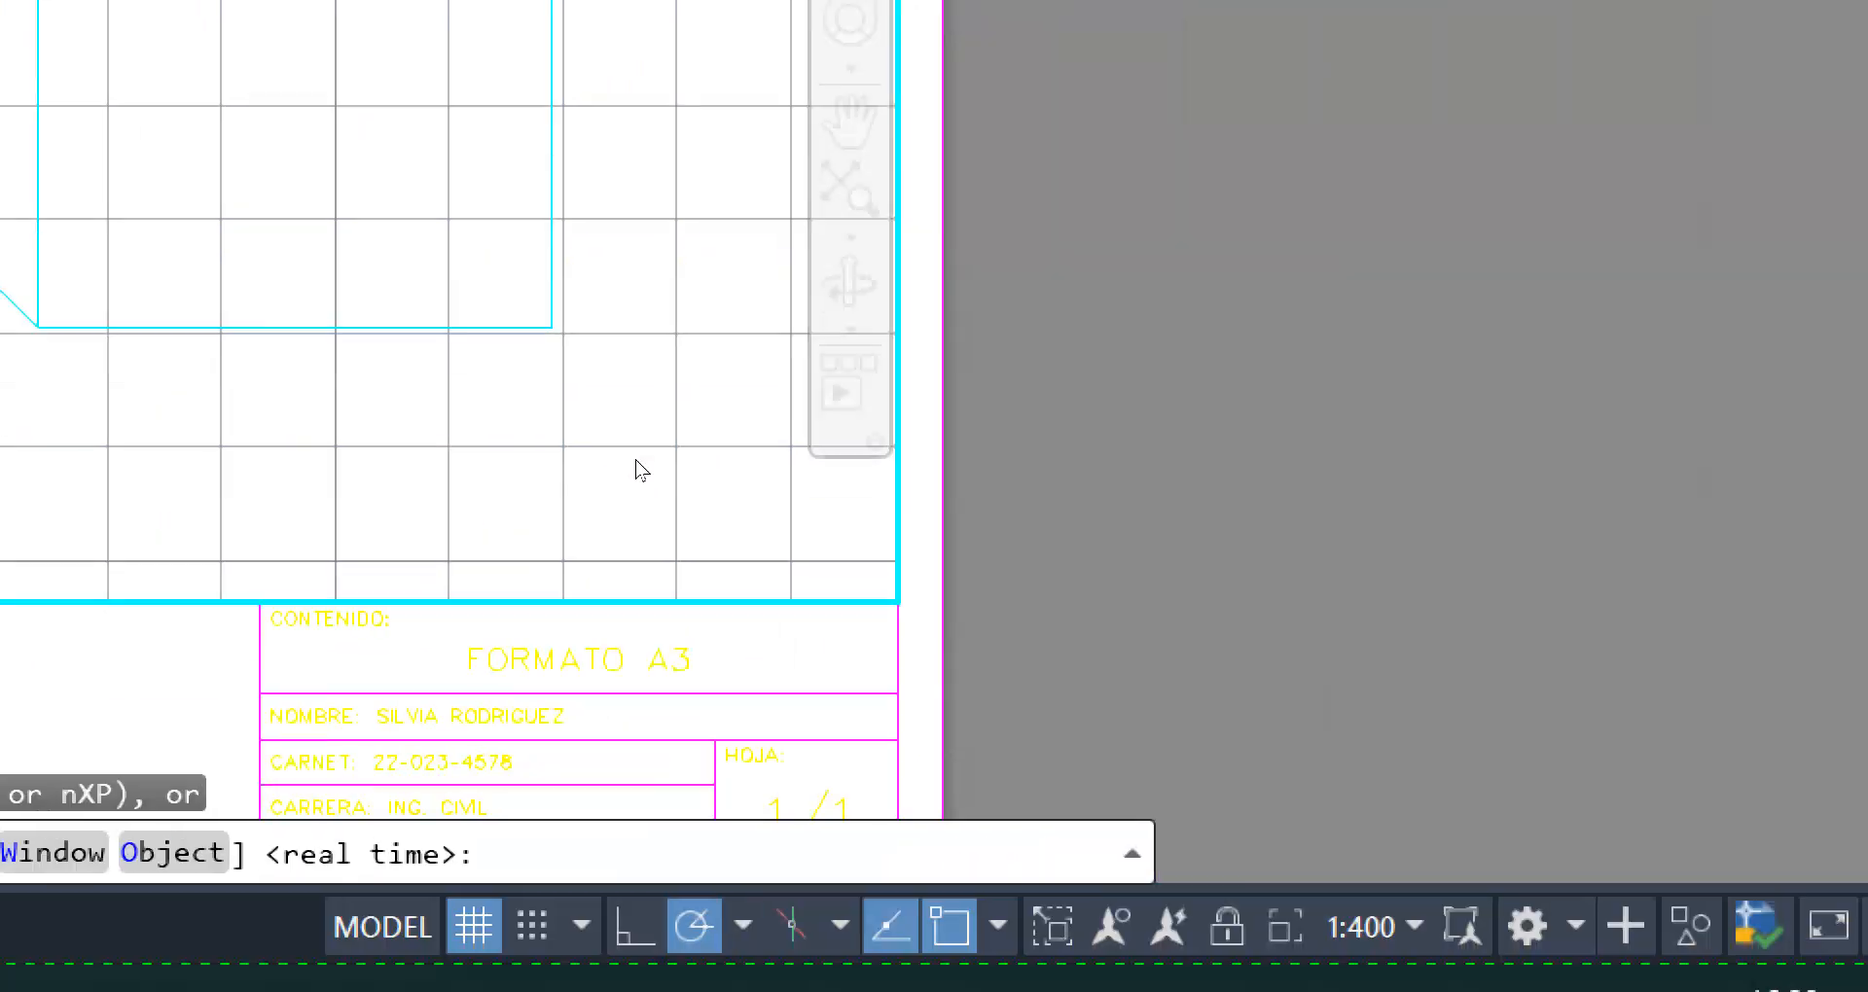
text(1000)
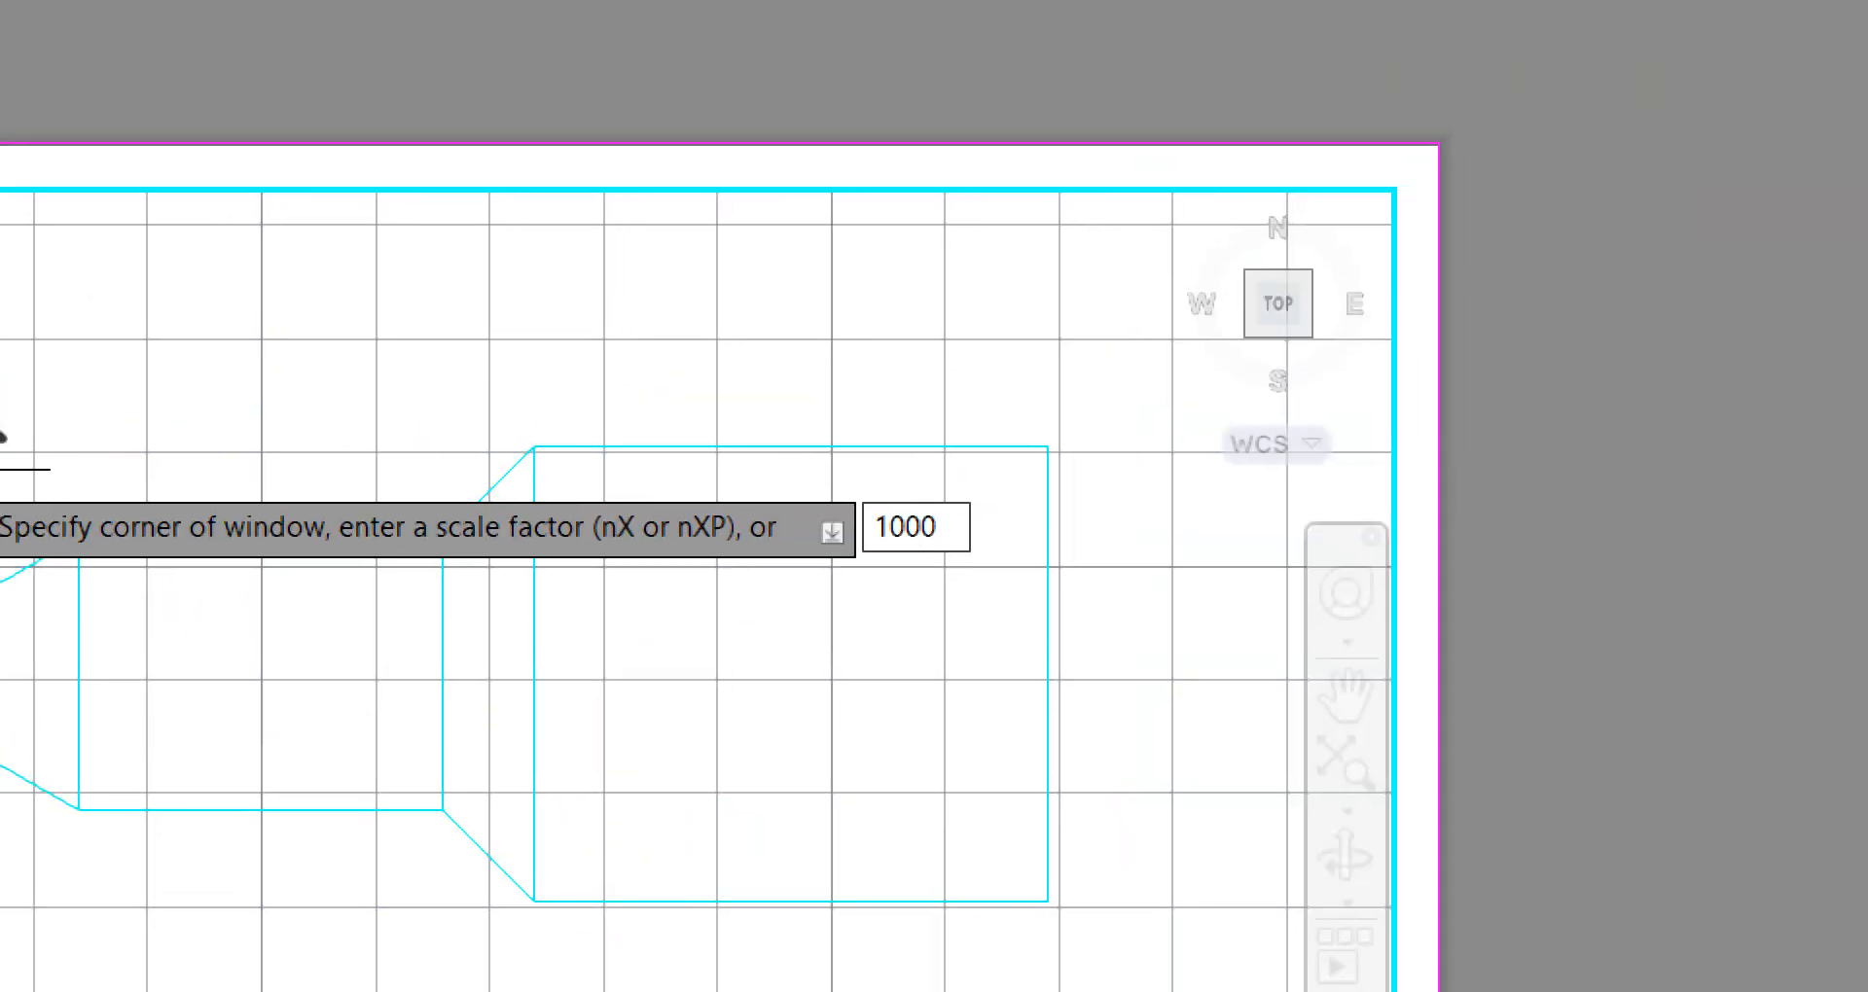
text(/)
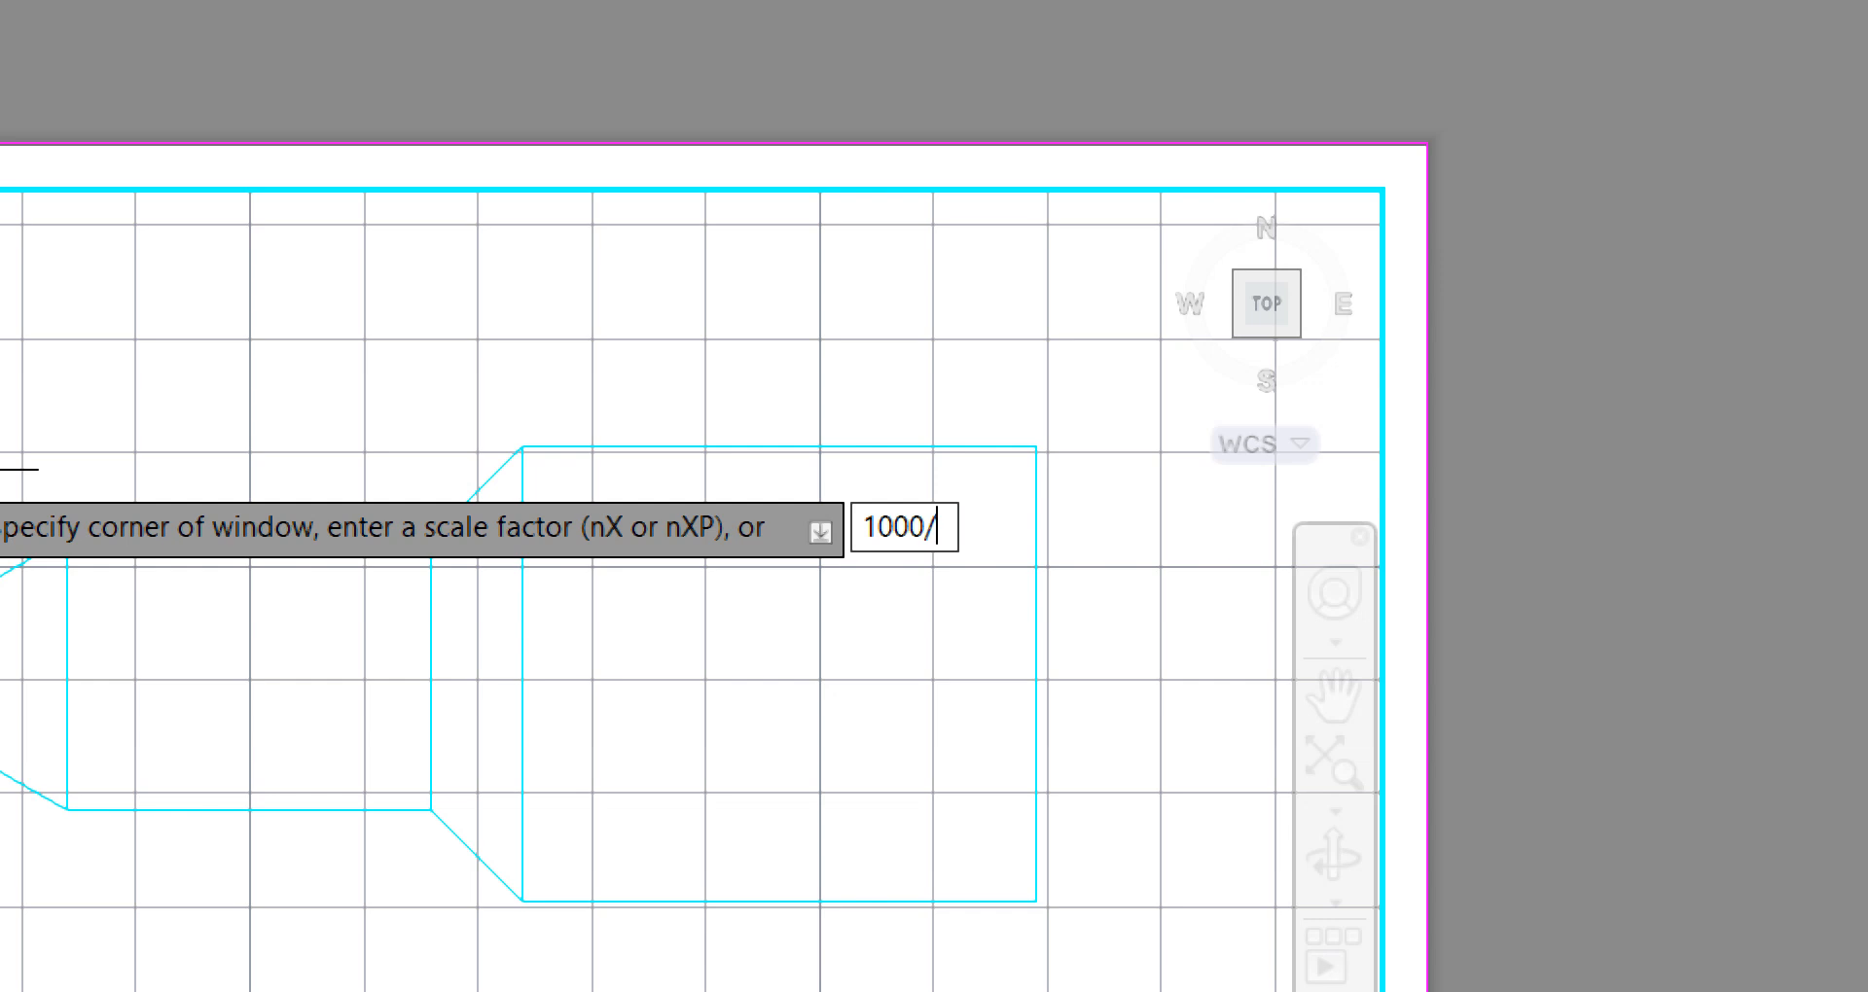
text(500)
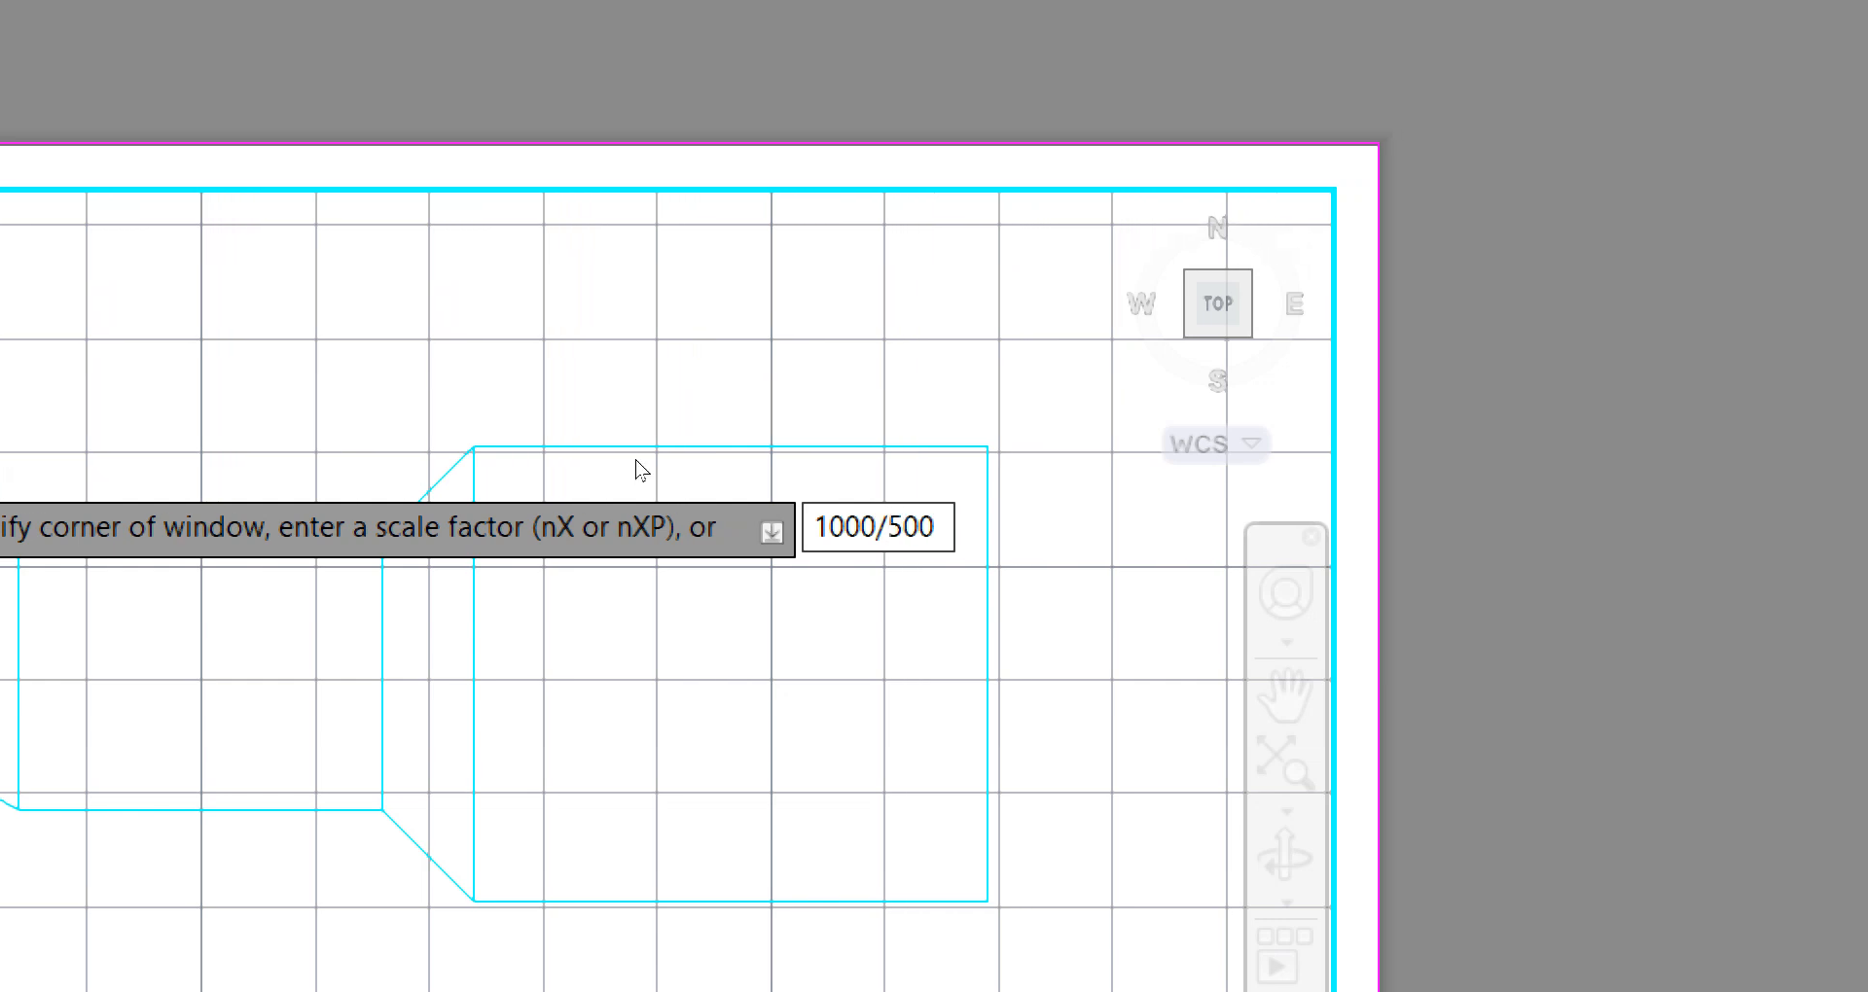
text(XP)
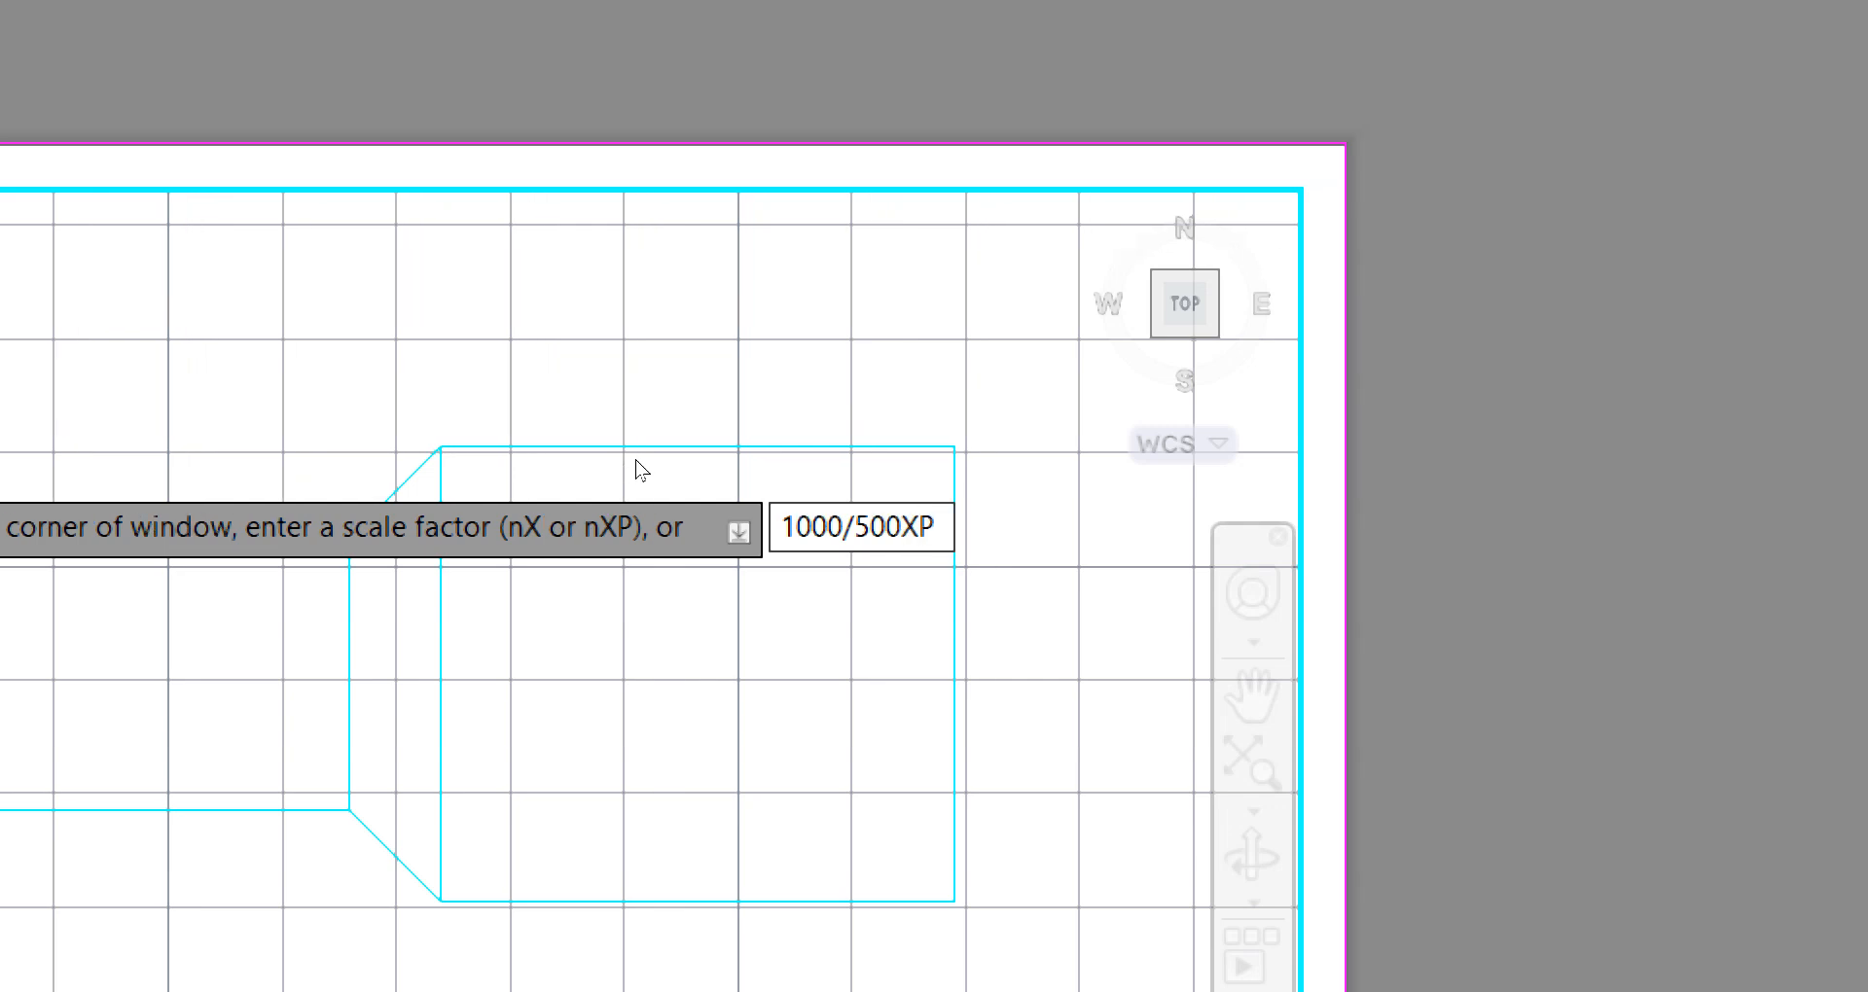
key(Return)
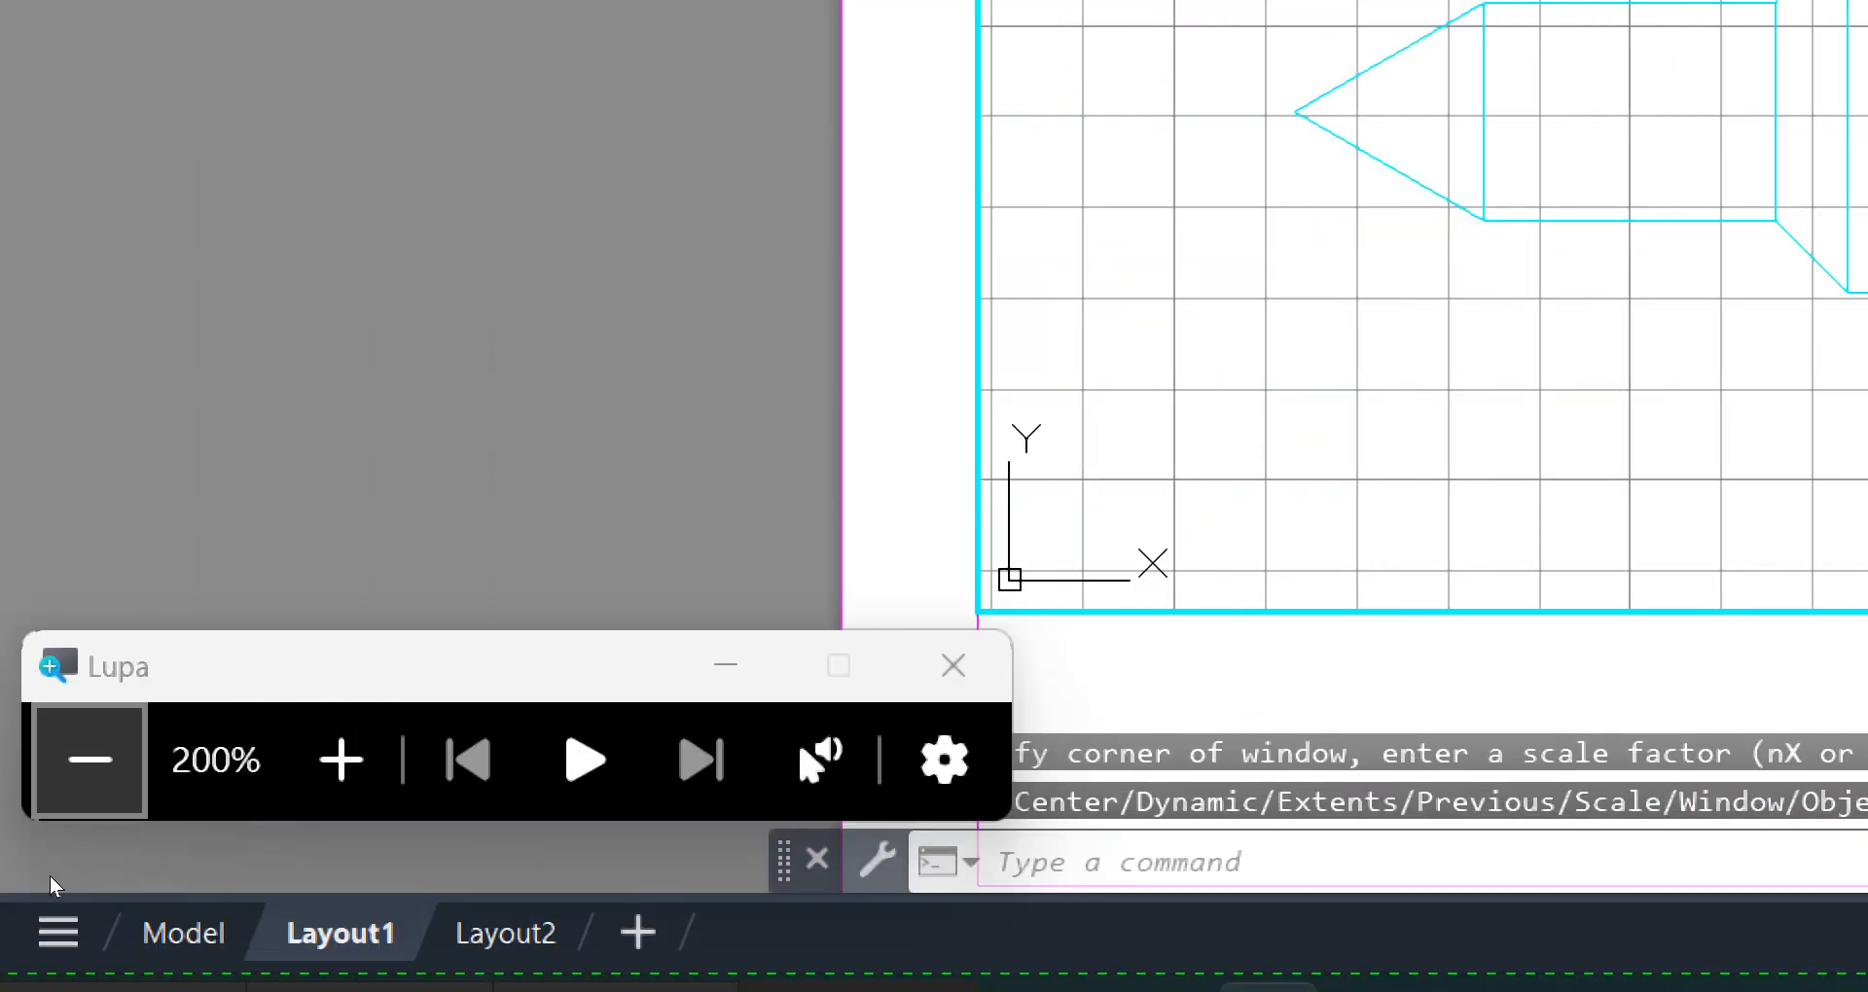
click(87, 763)
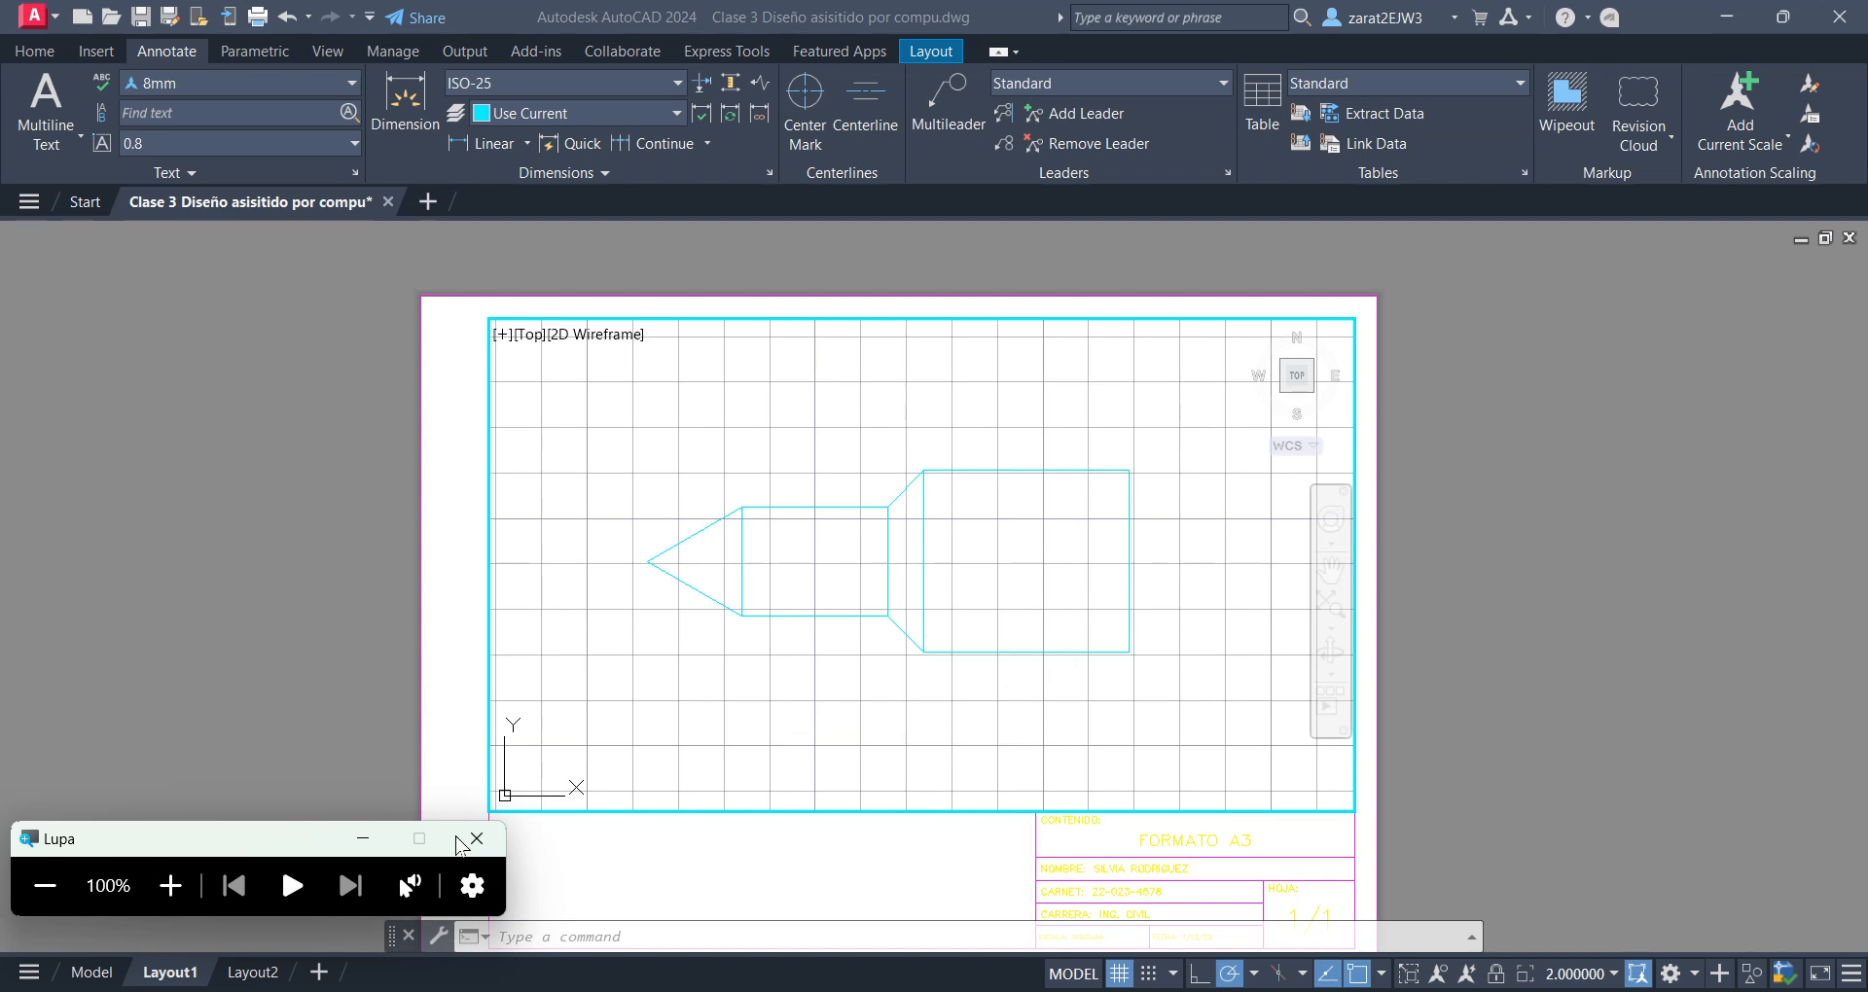
Scale the active viewport with the Zoom command using the factor 1000/350XP and recentre the drawing inside it
click(170, 885)
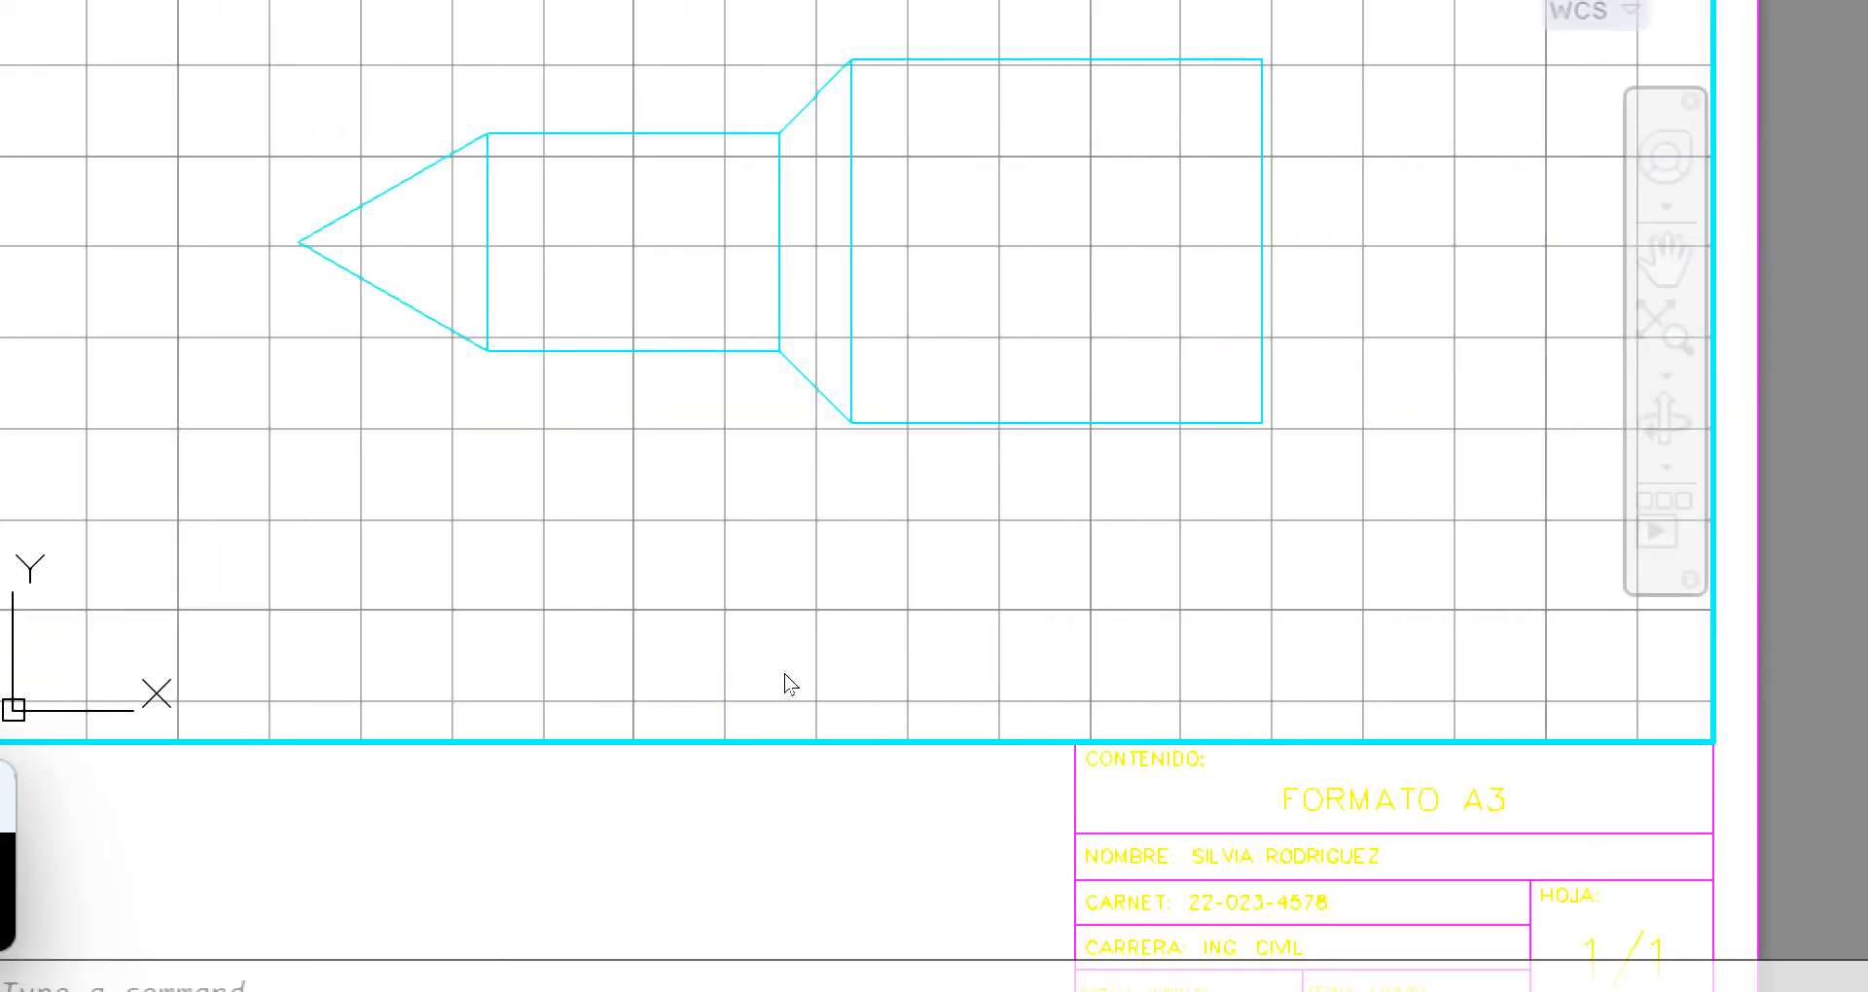
text(z)
key(Return)
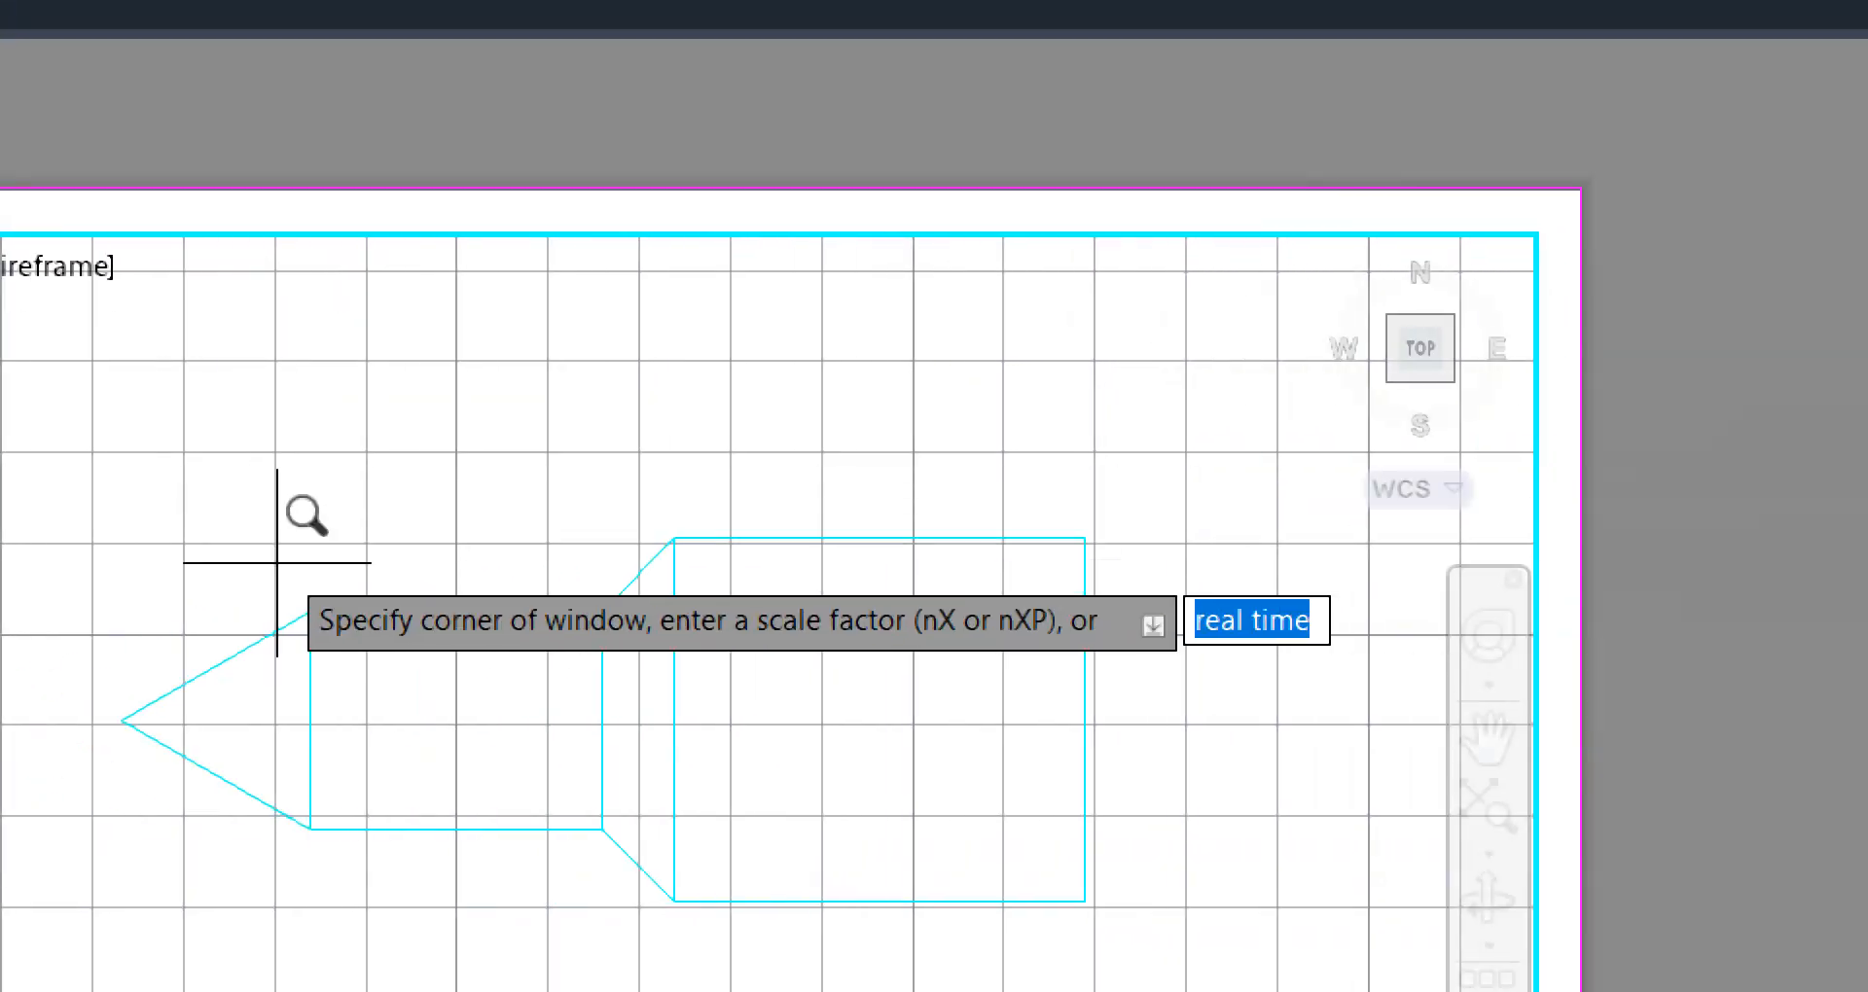
text(100)
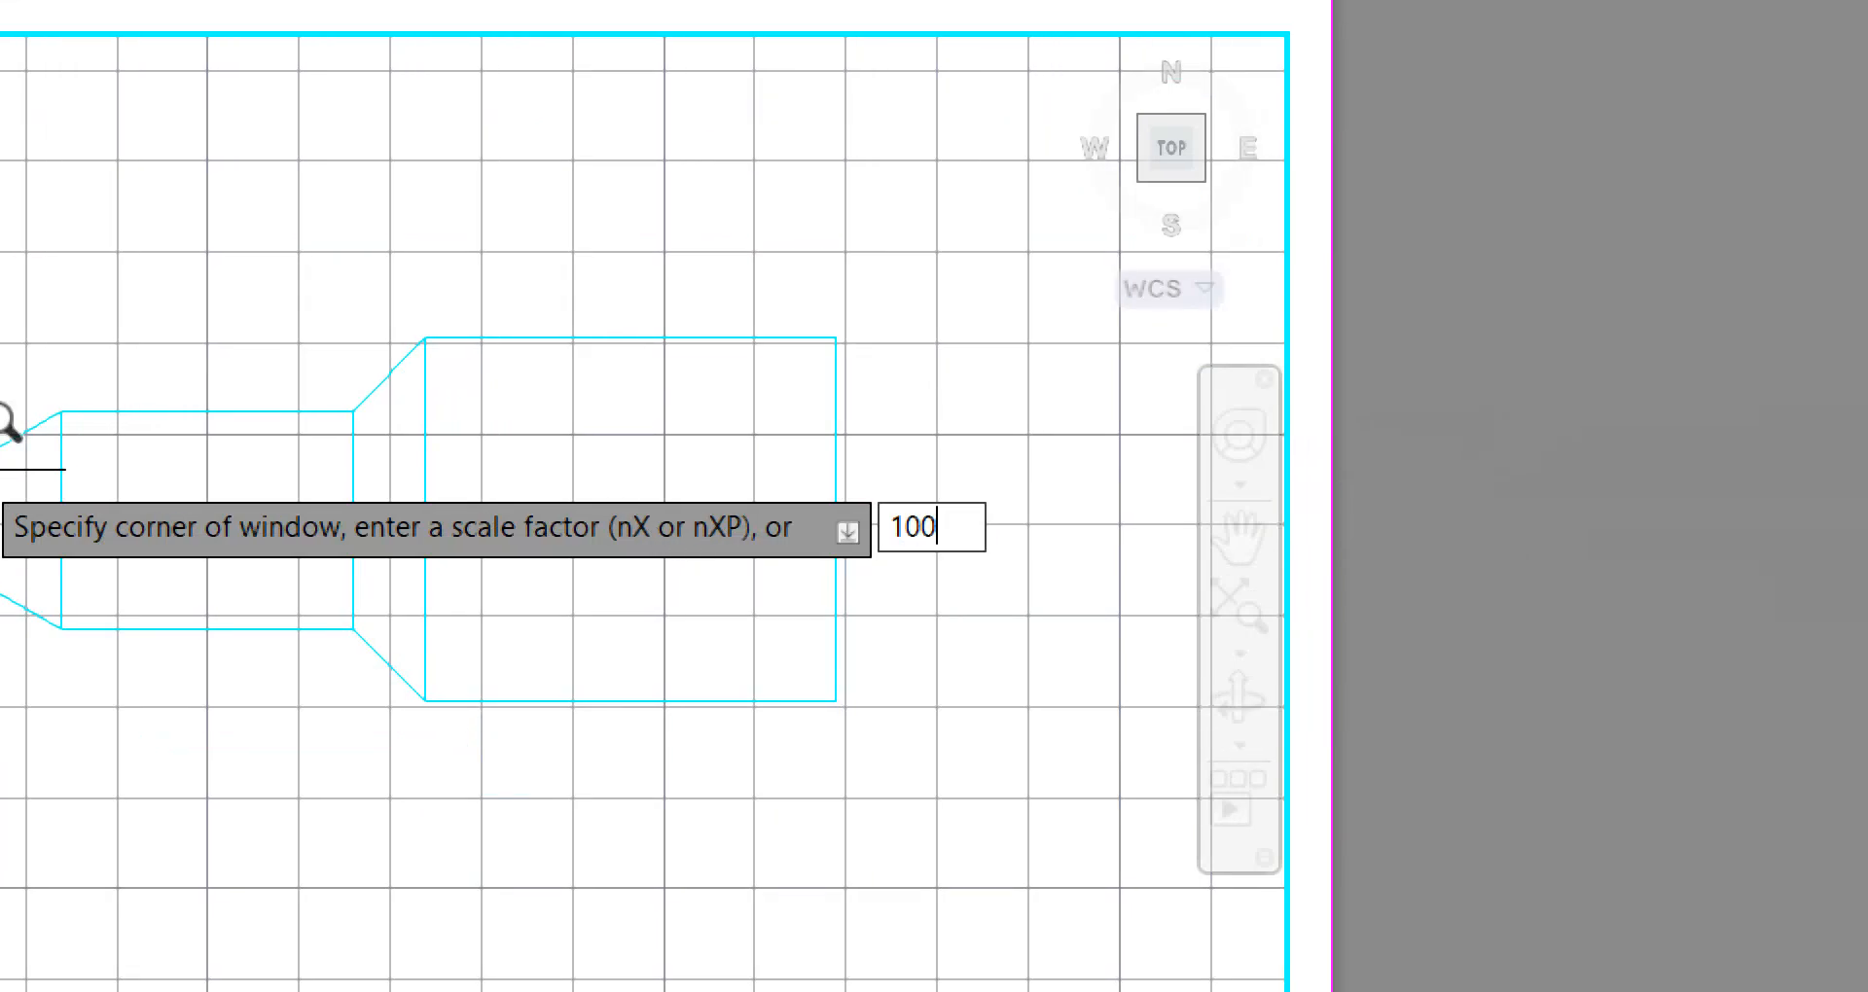
text(0/35)
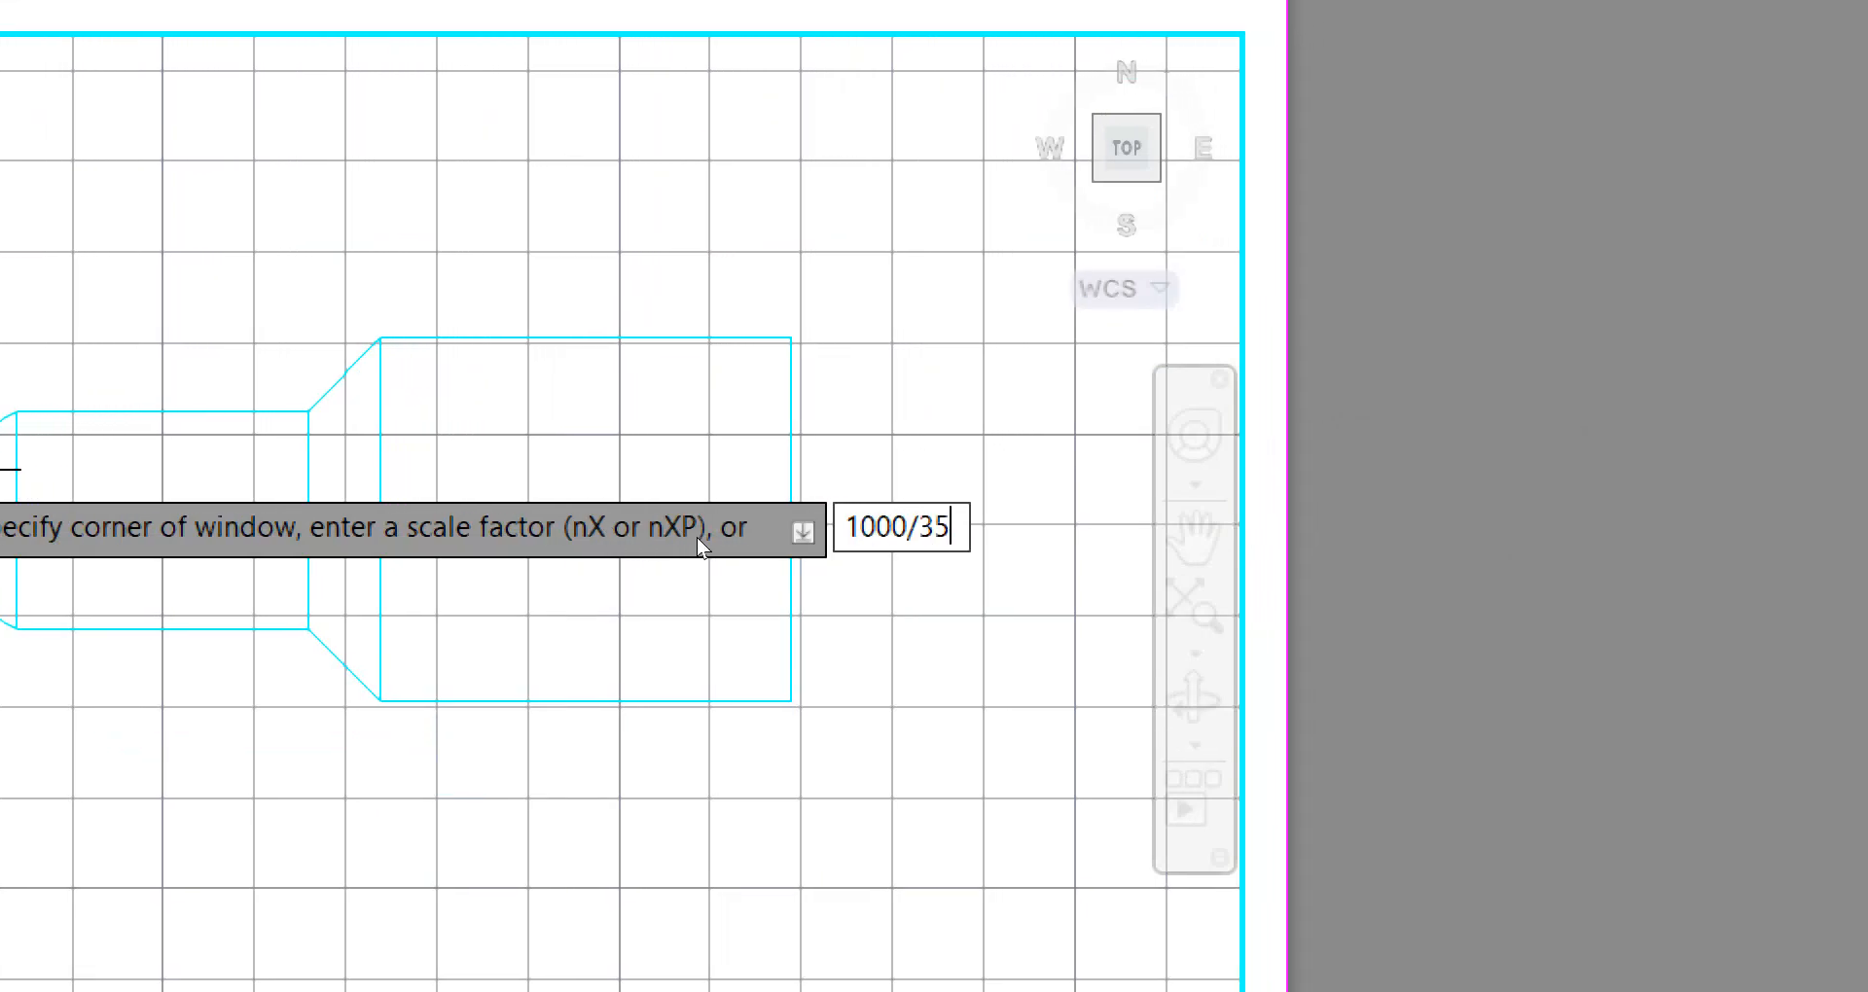
text(0XP)
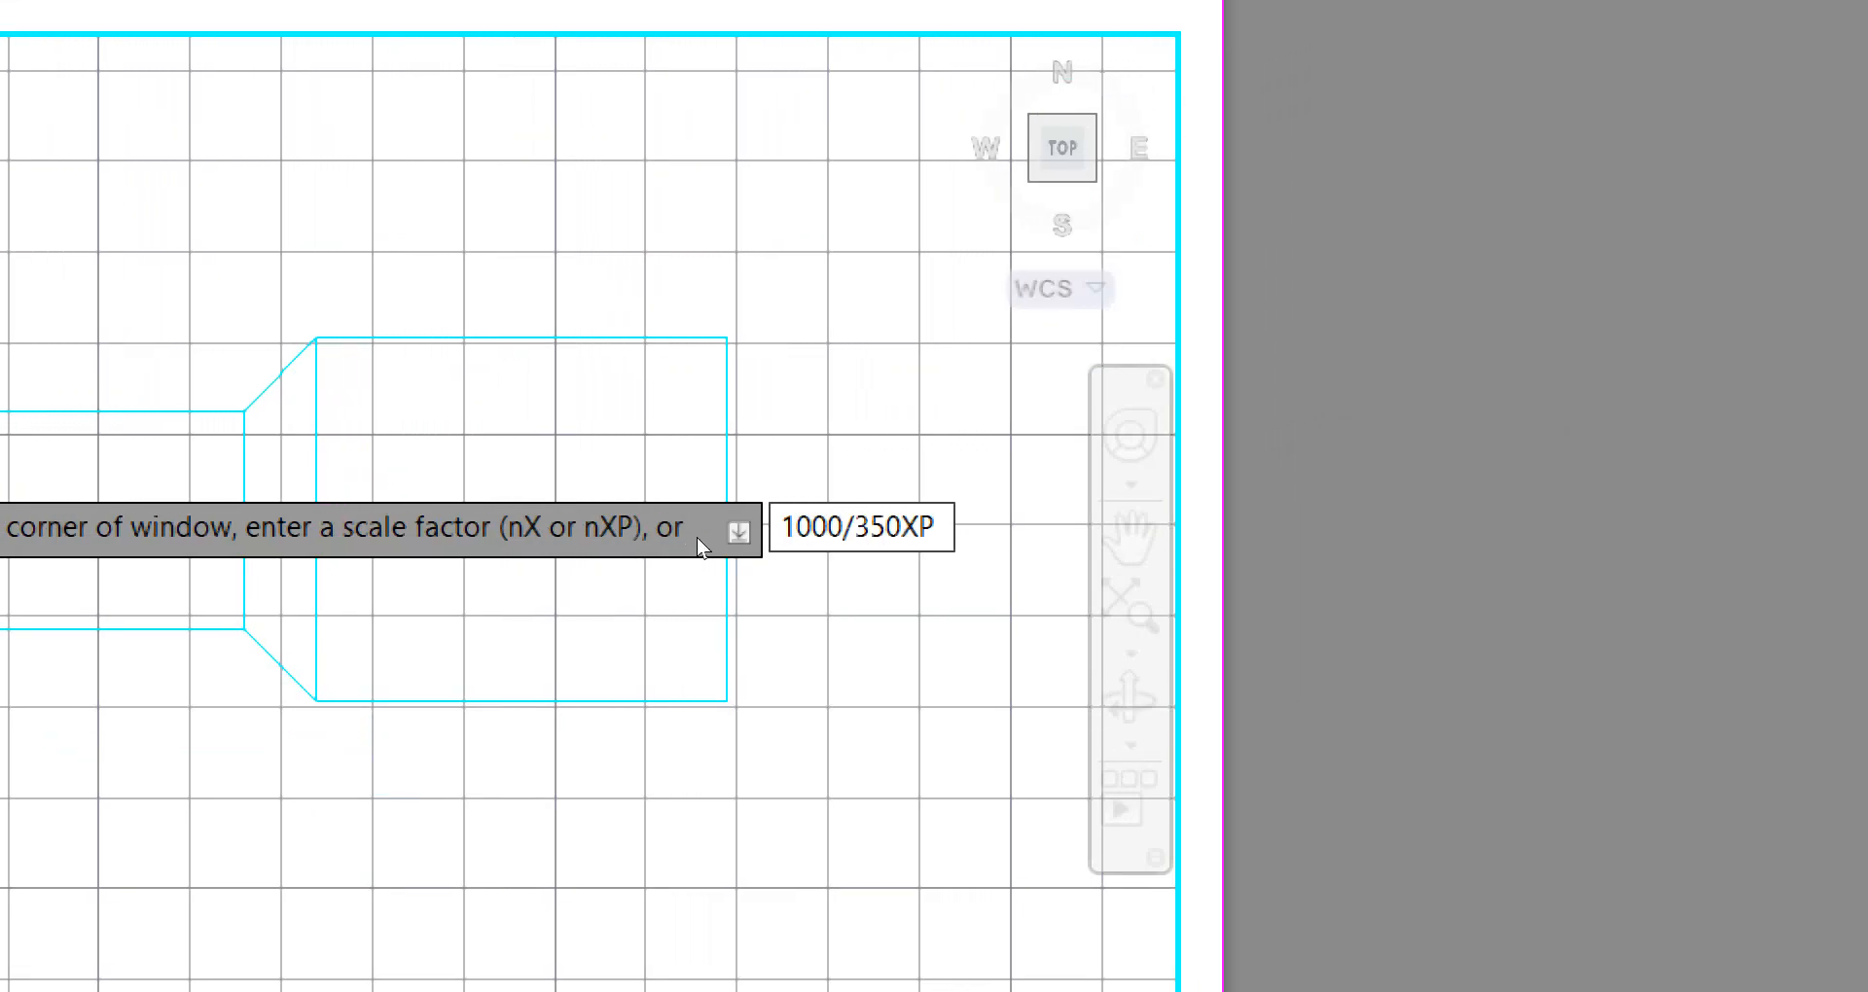
key(Return)
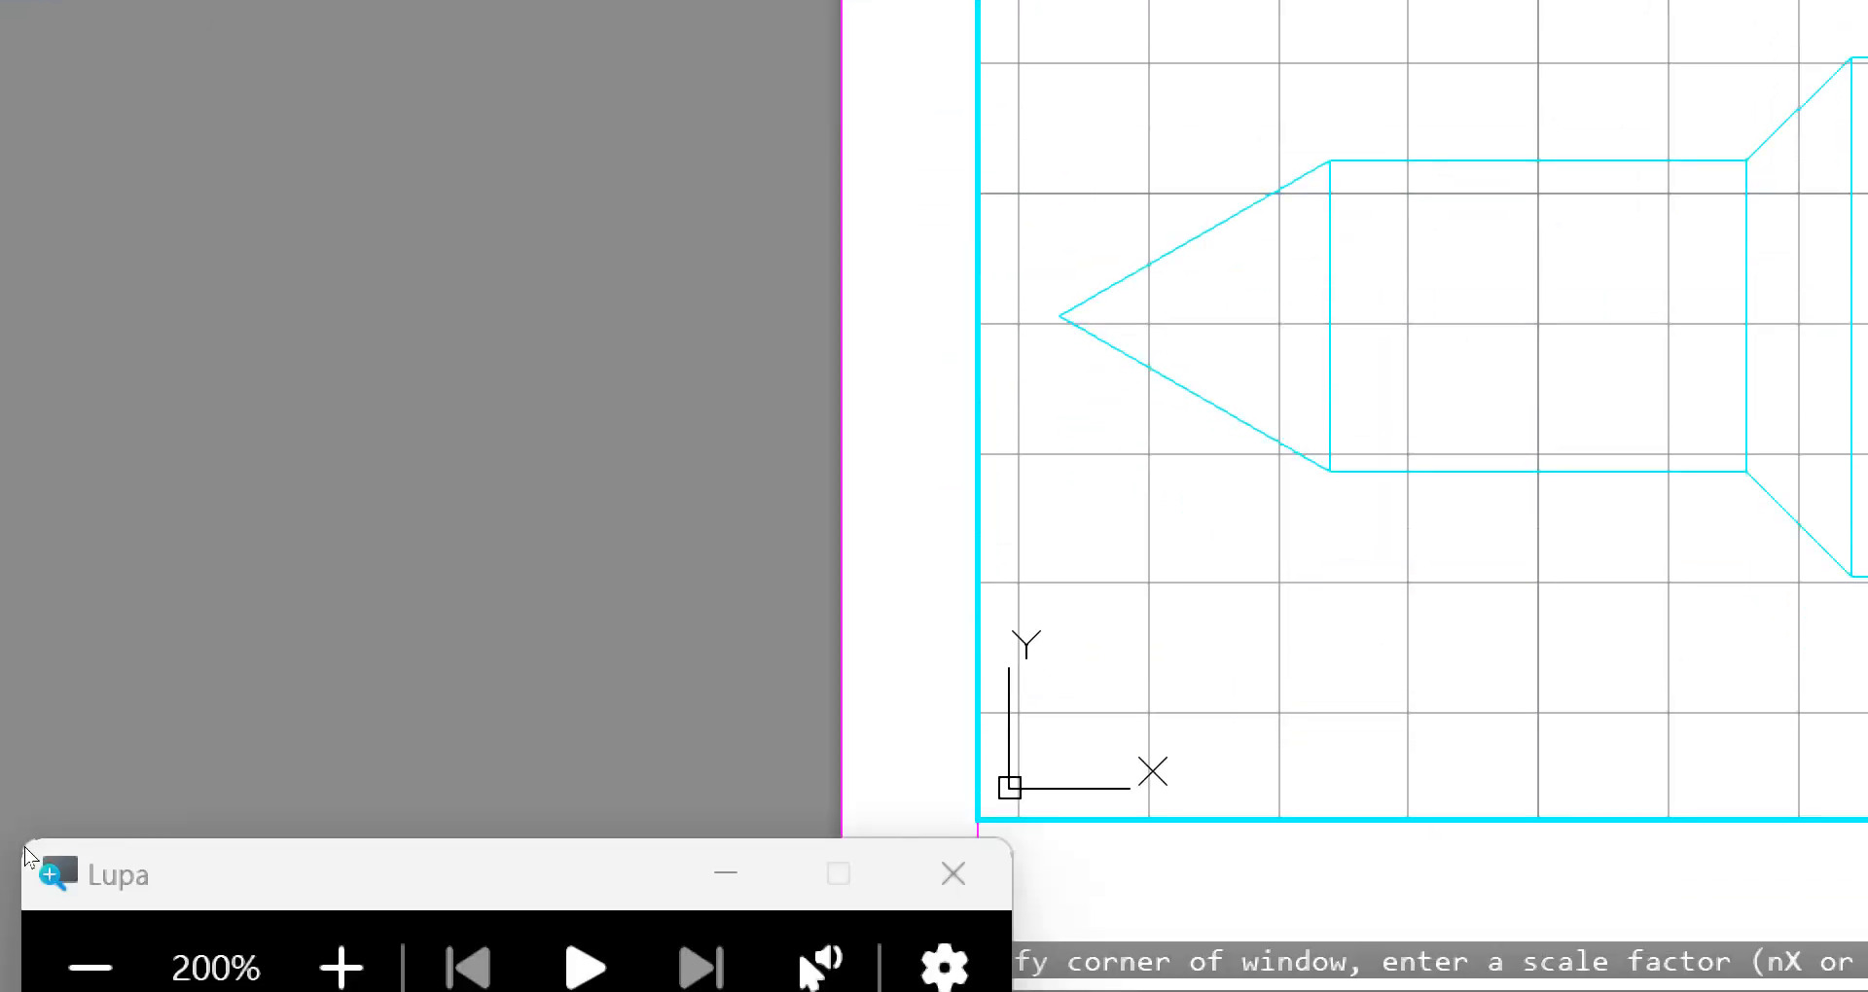
click(90, 968)
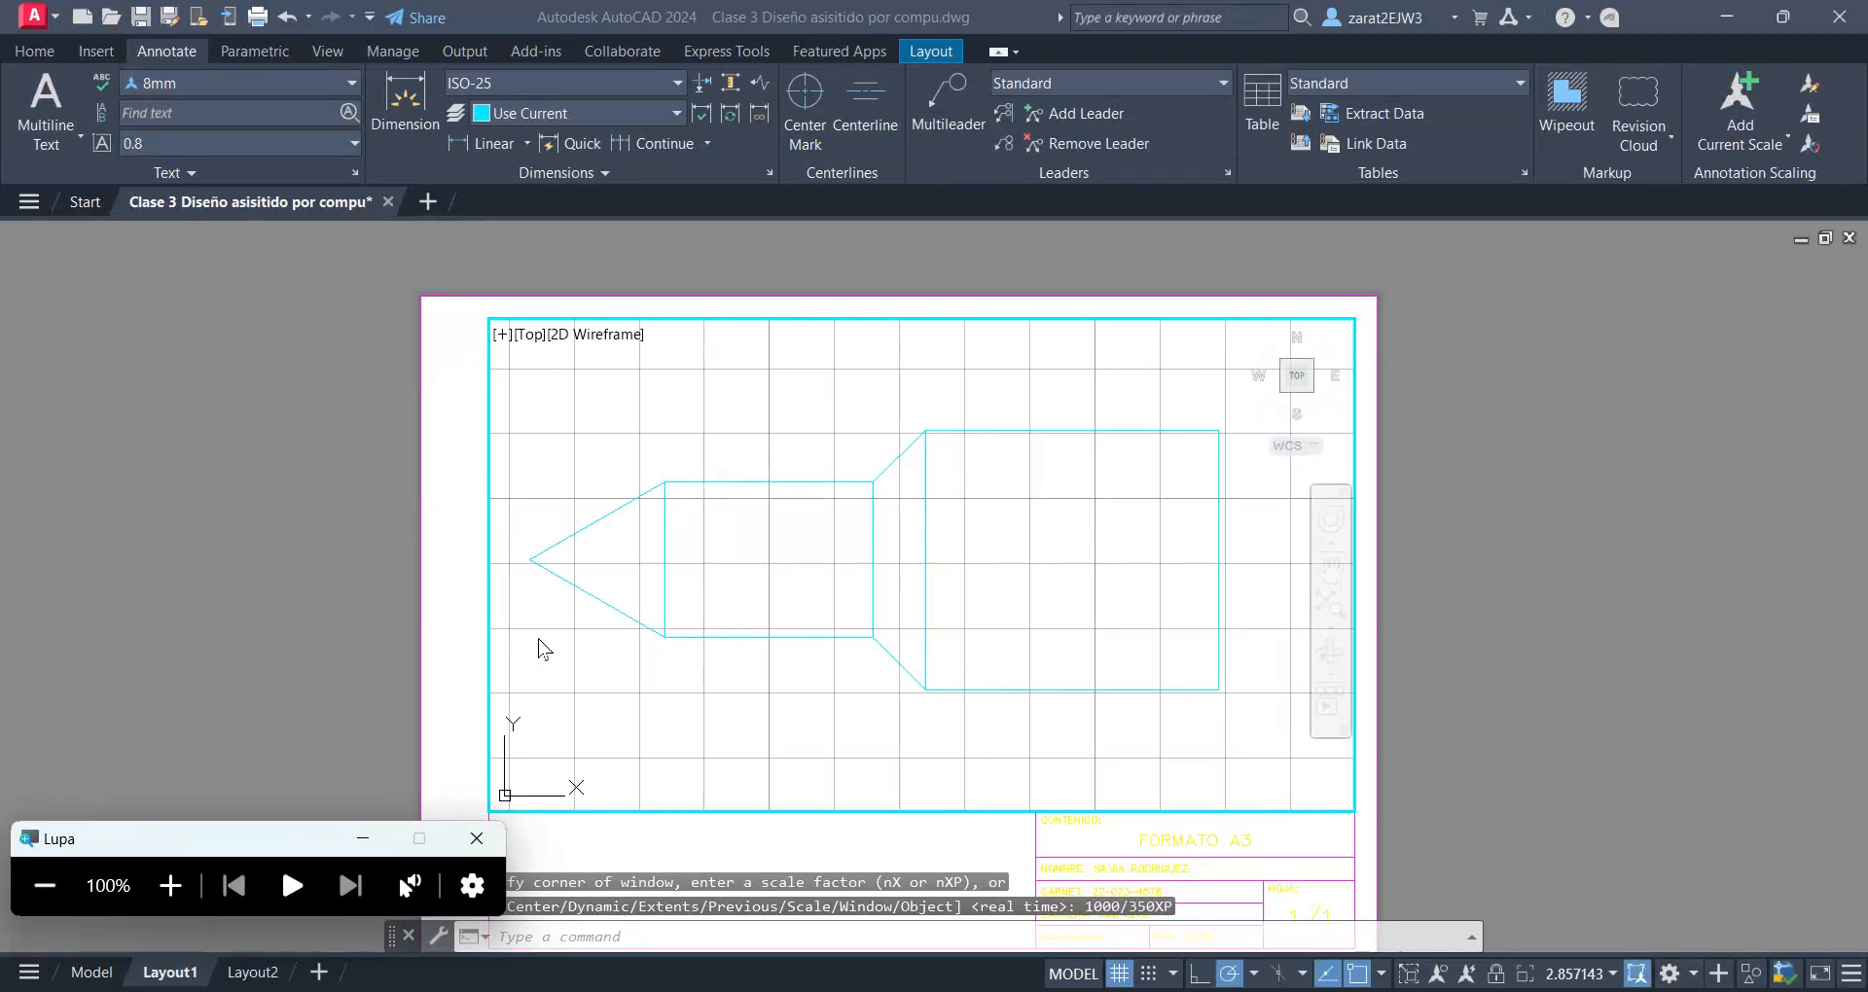
click(992, 581)
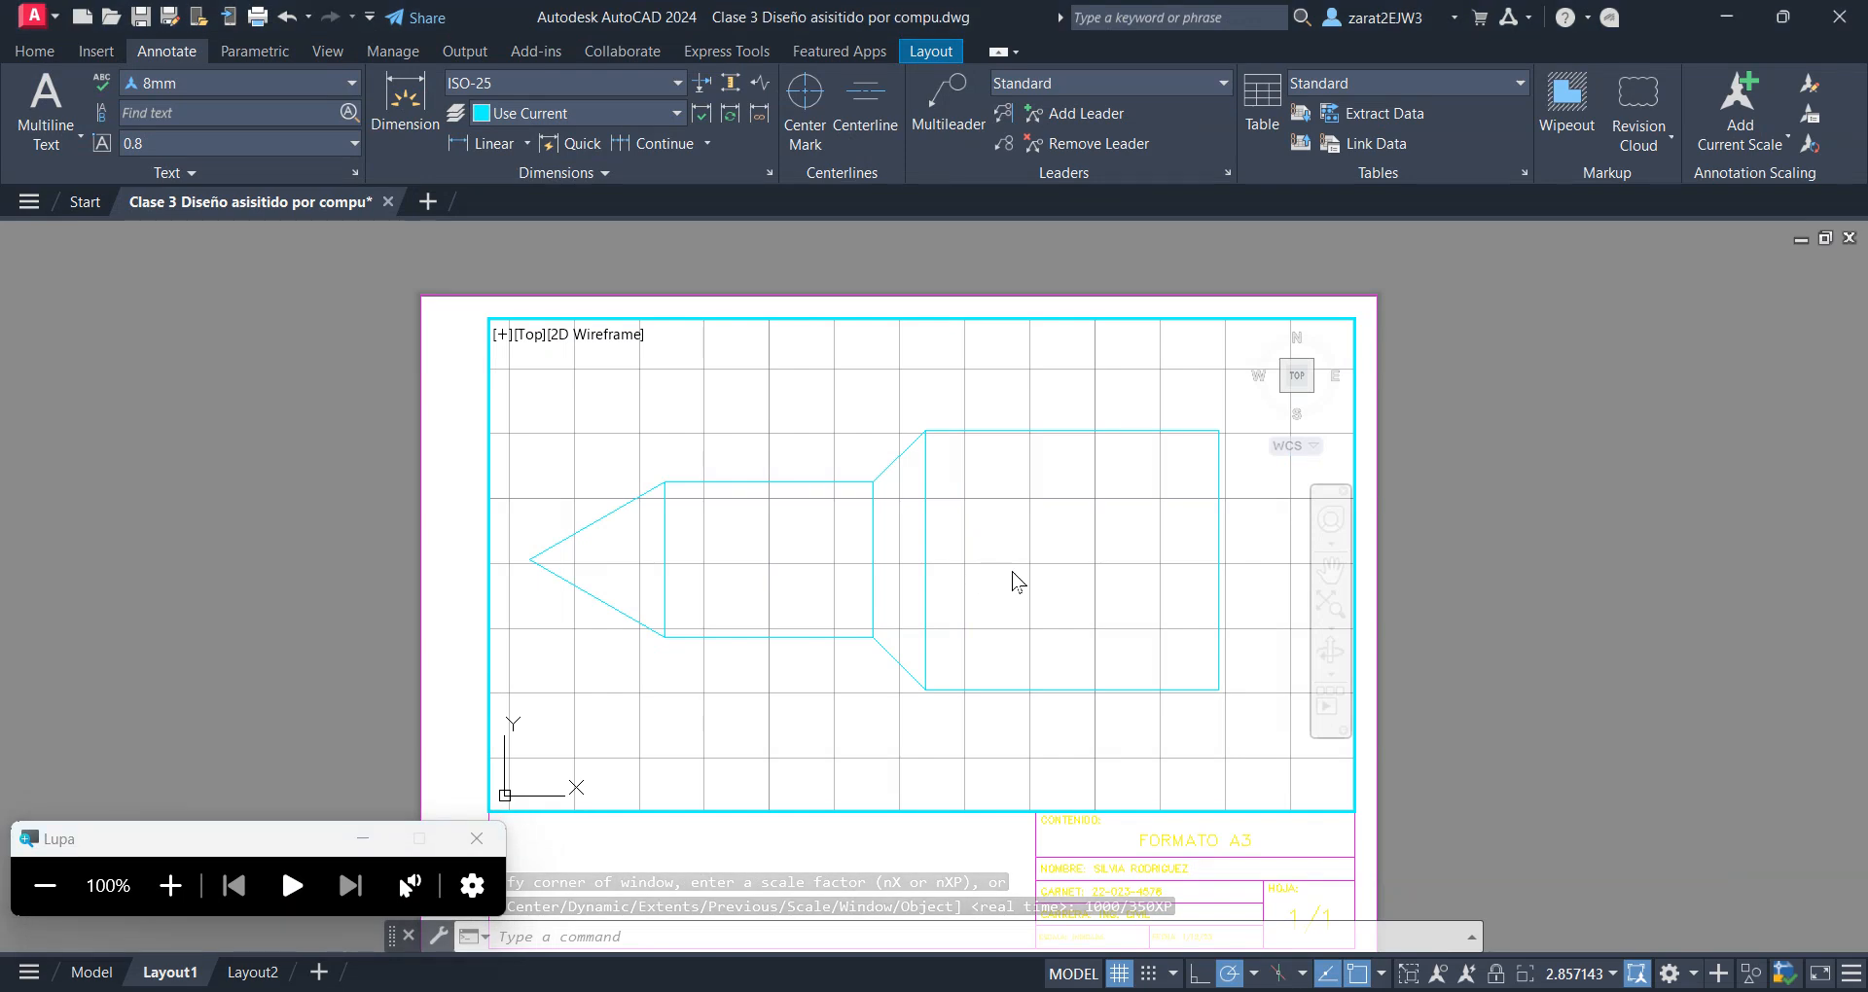
middle_drag(952, 587, 976, 599)
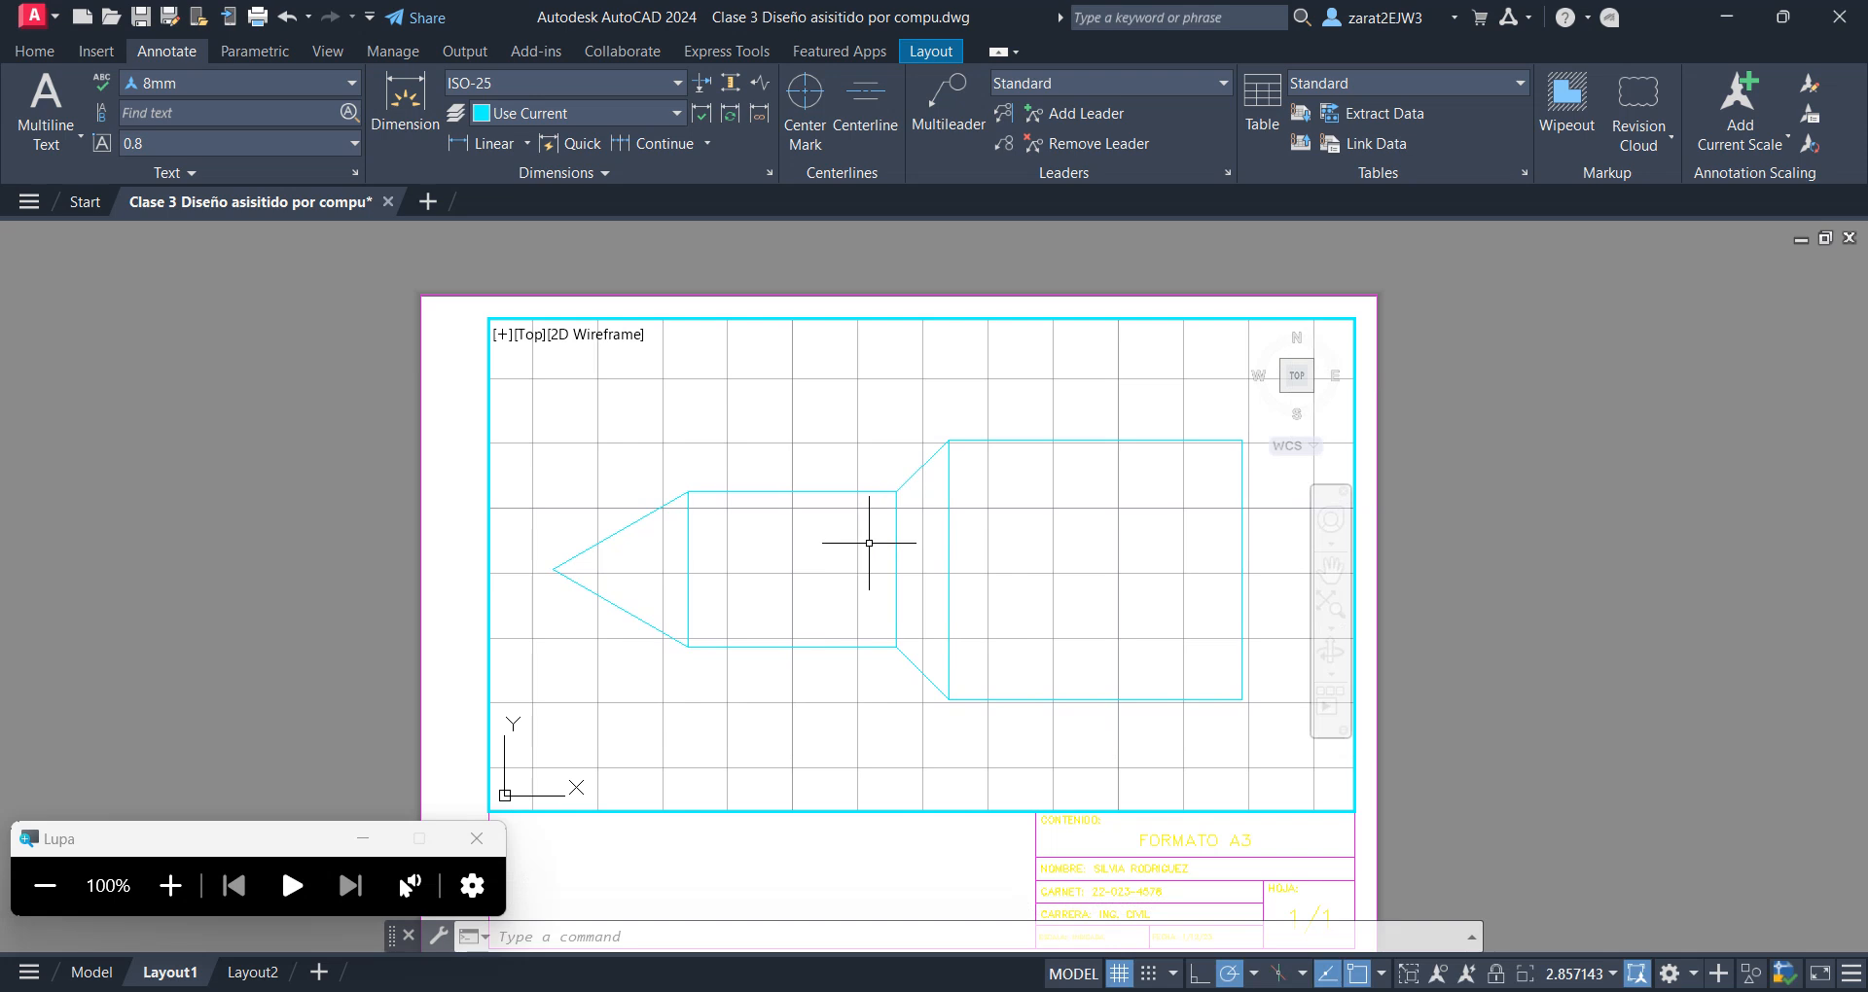
Set the viewport scale to 1:400 and lock the viewport
click(1612, 974)
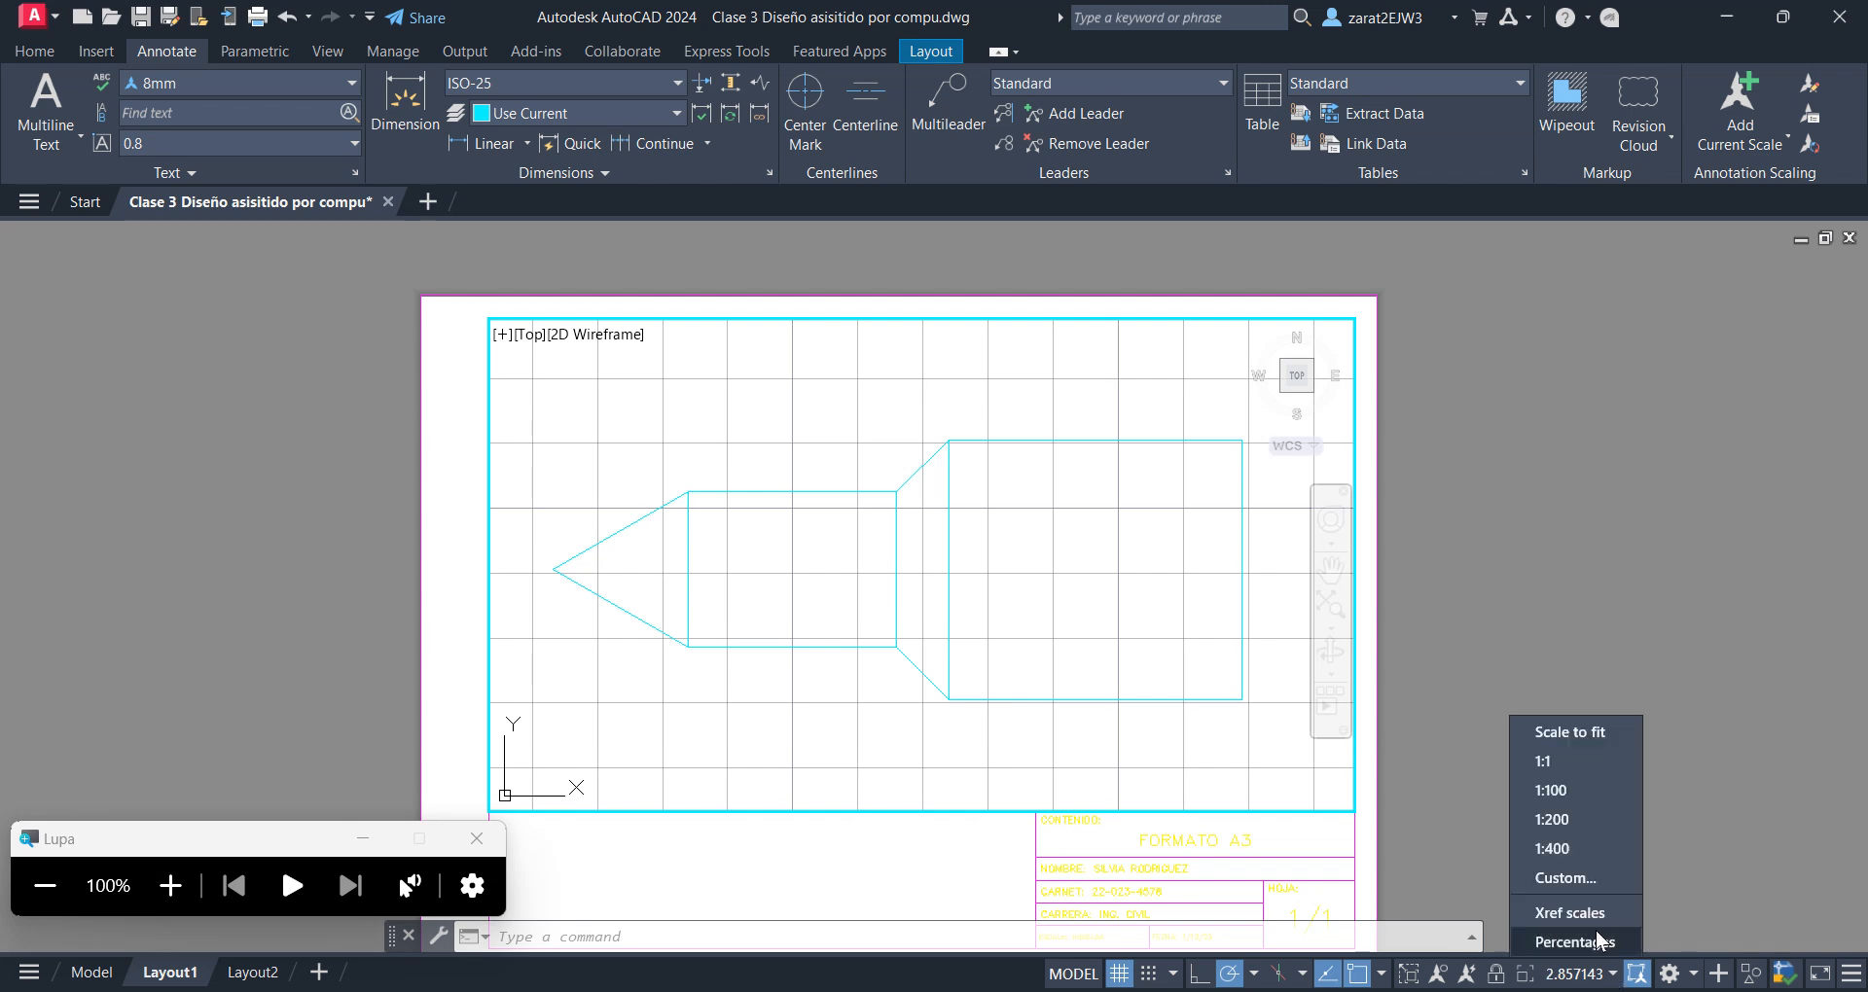
click(1555, 849)
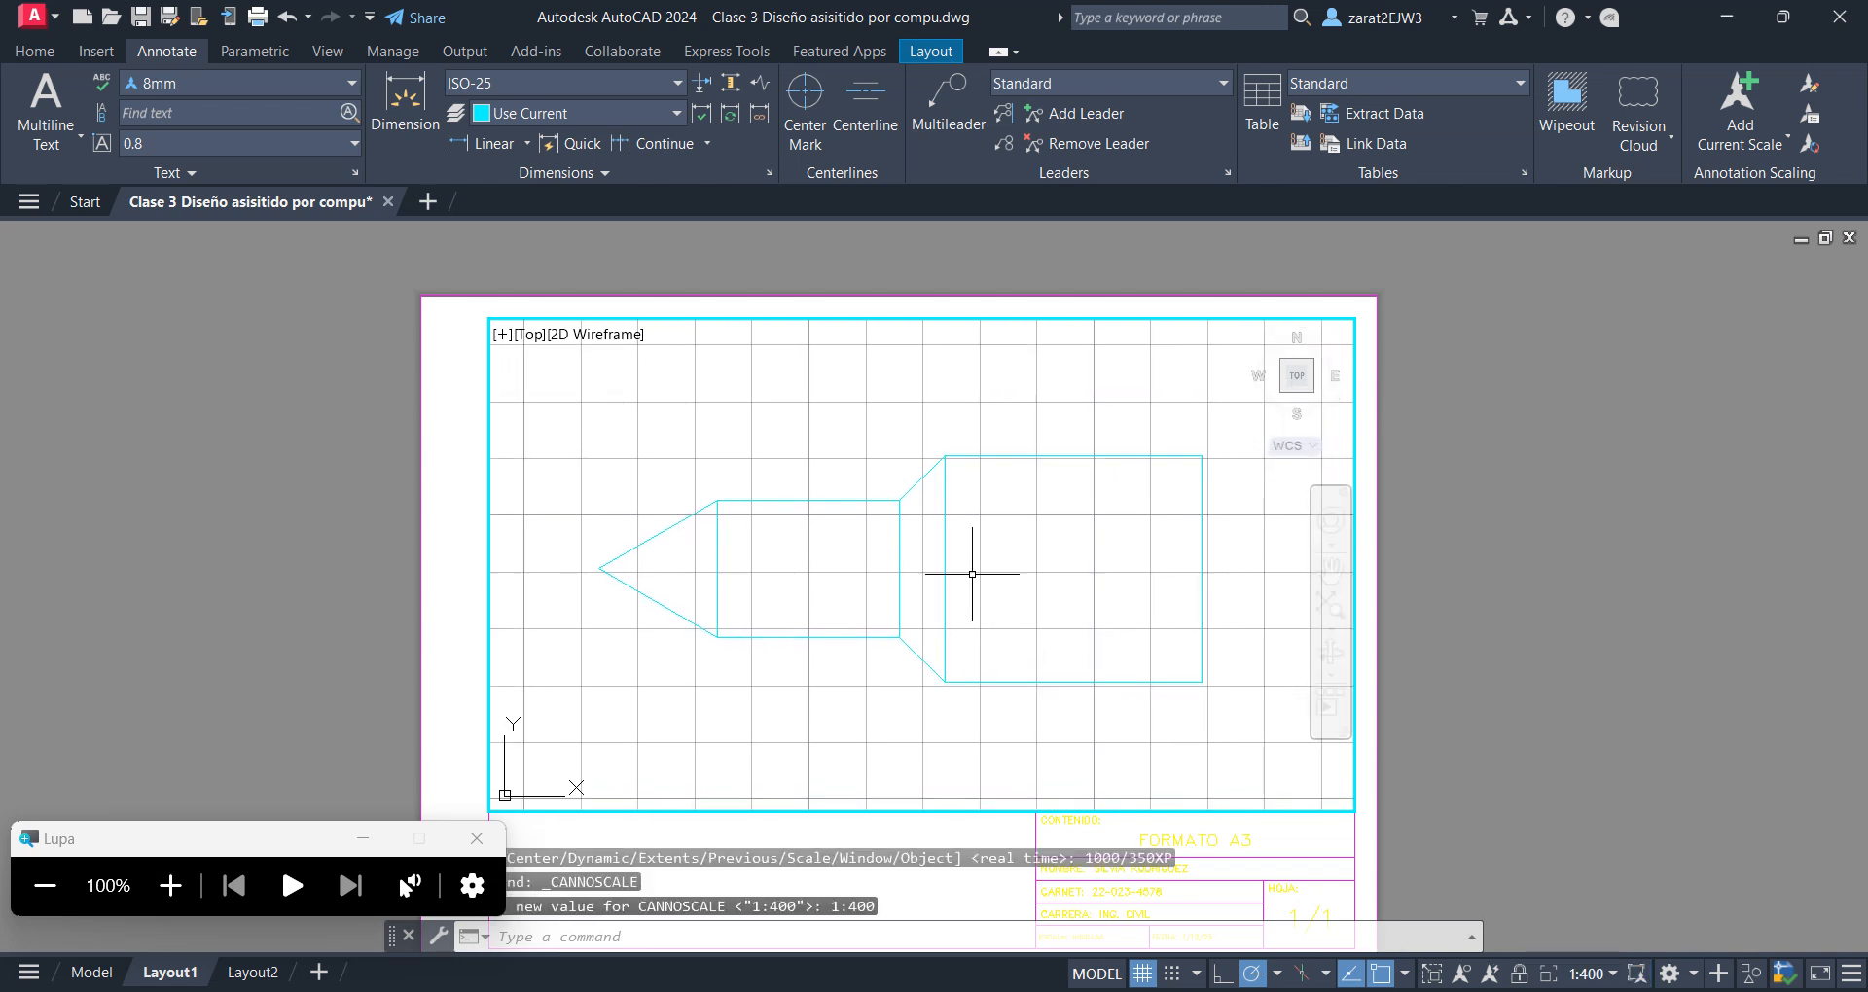
click(166, 885)
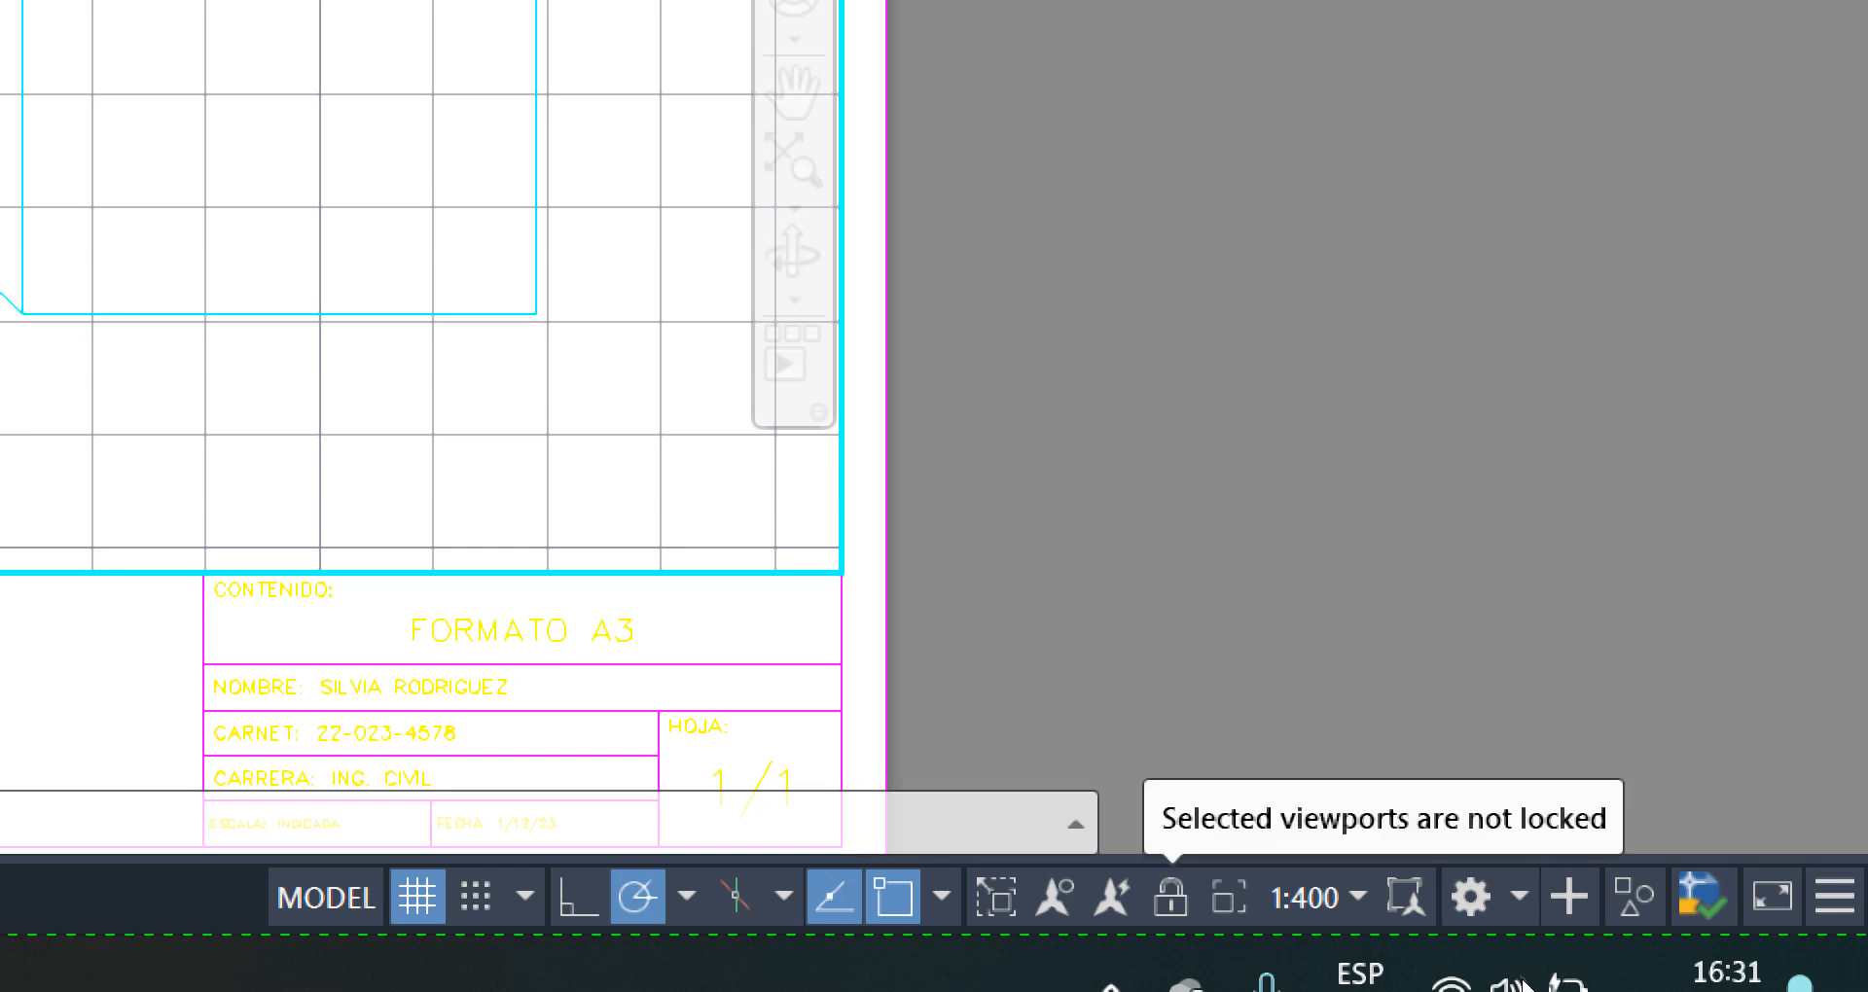
click(1522, 977)
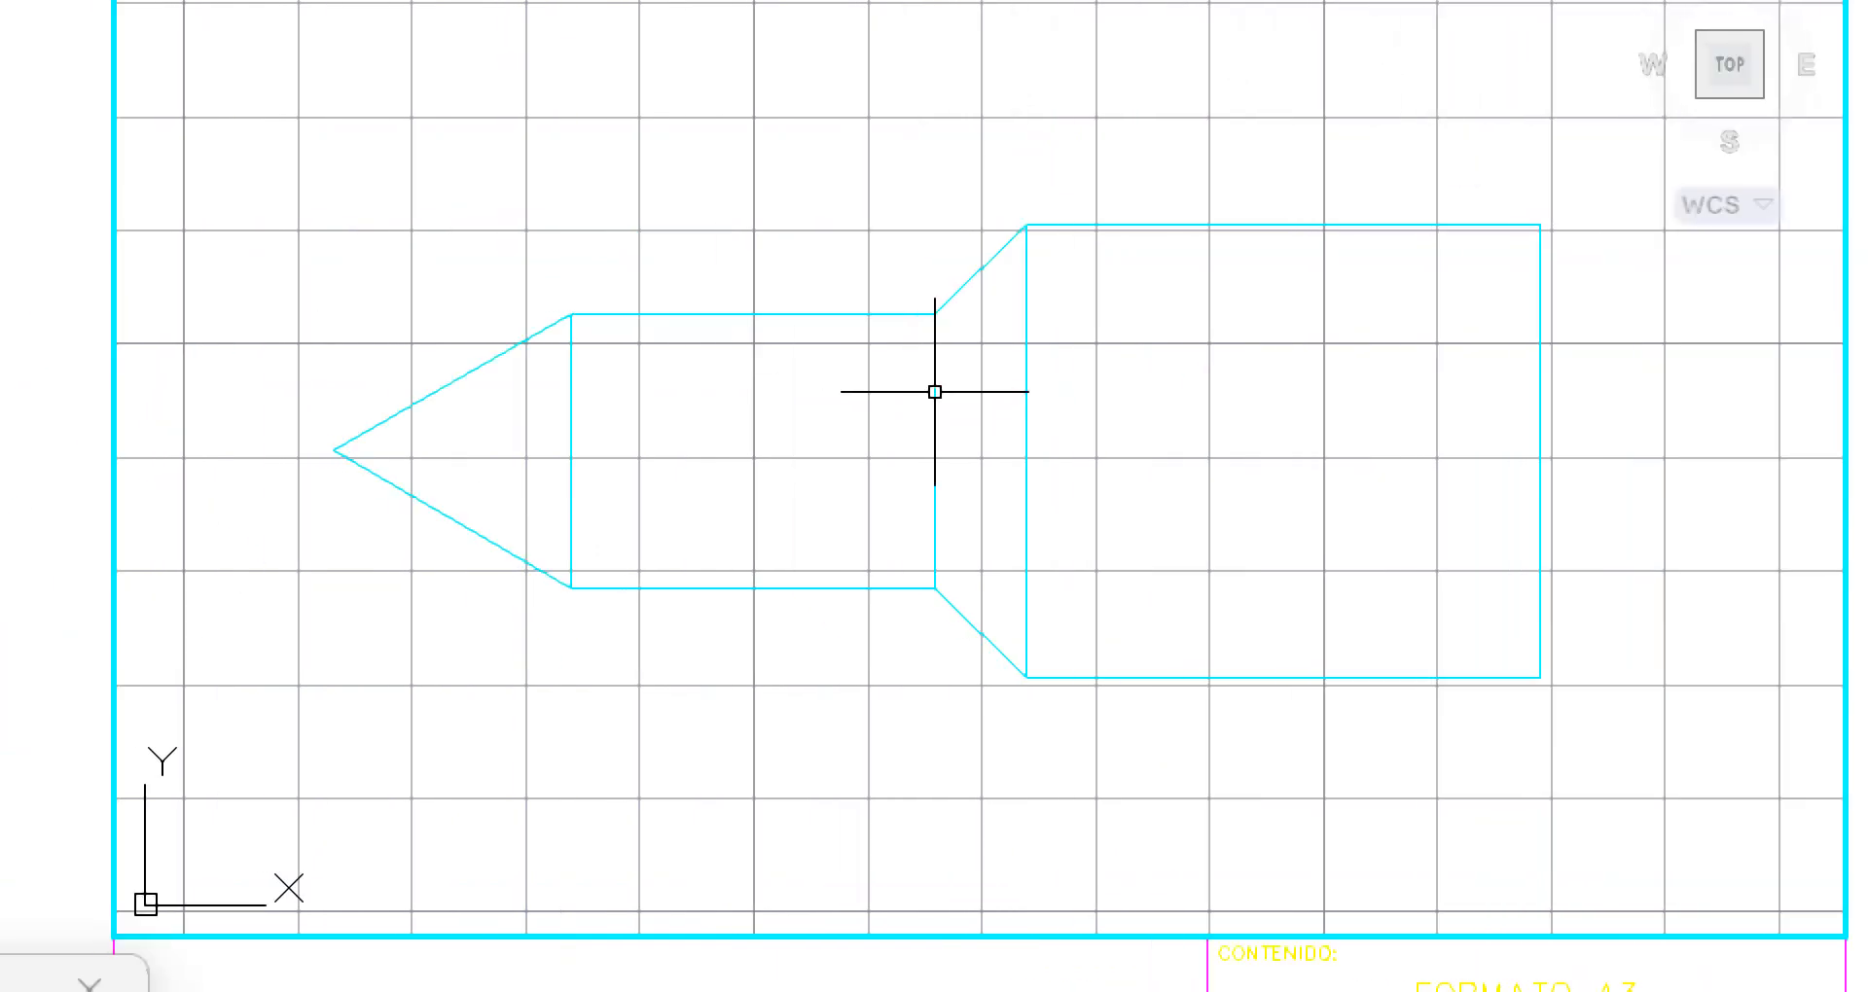
Test the viewport lock by zooming in and out over the drawing
scroll(909, 467, down, 5)
scroll(909, 467, up, 5)
scroll(909, 467, up, 1)
scroll(909, 467, down, 1)
scroll(905, 467, down, 8)
scroll(904, 467, up, 5)
scroll(905, 467, up, 7)
scroll(905, 467, down, 5)
scroll(905, 471, down, 4)
scroll(910, 486, up, 2)
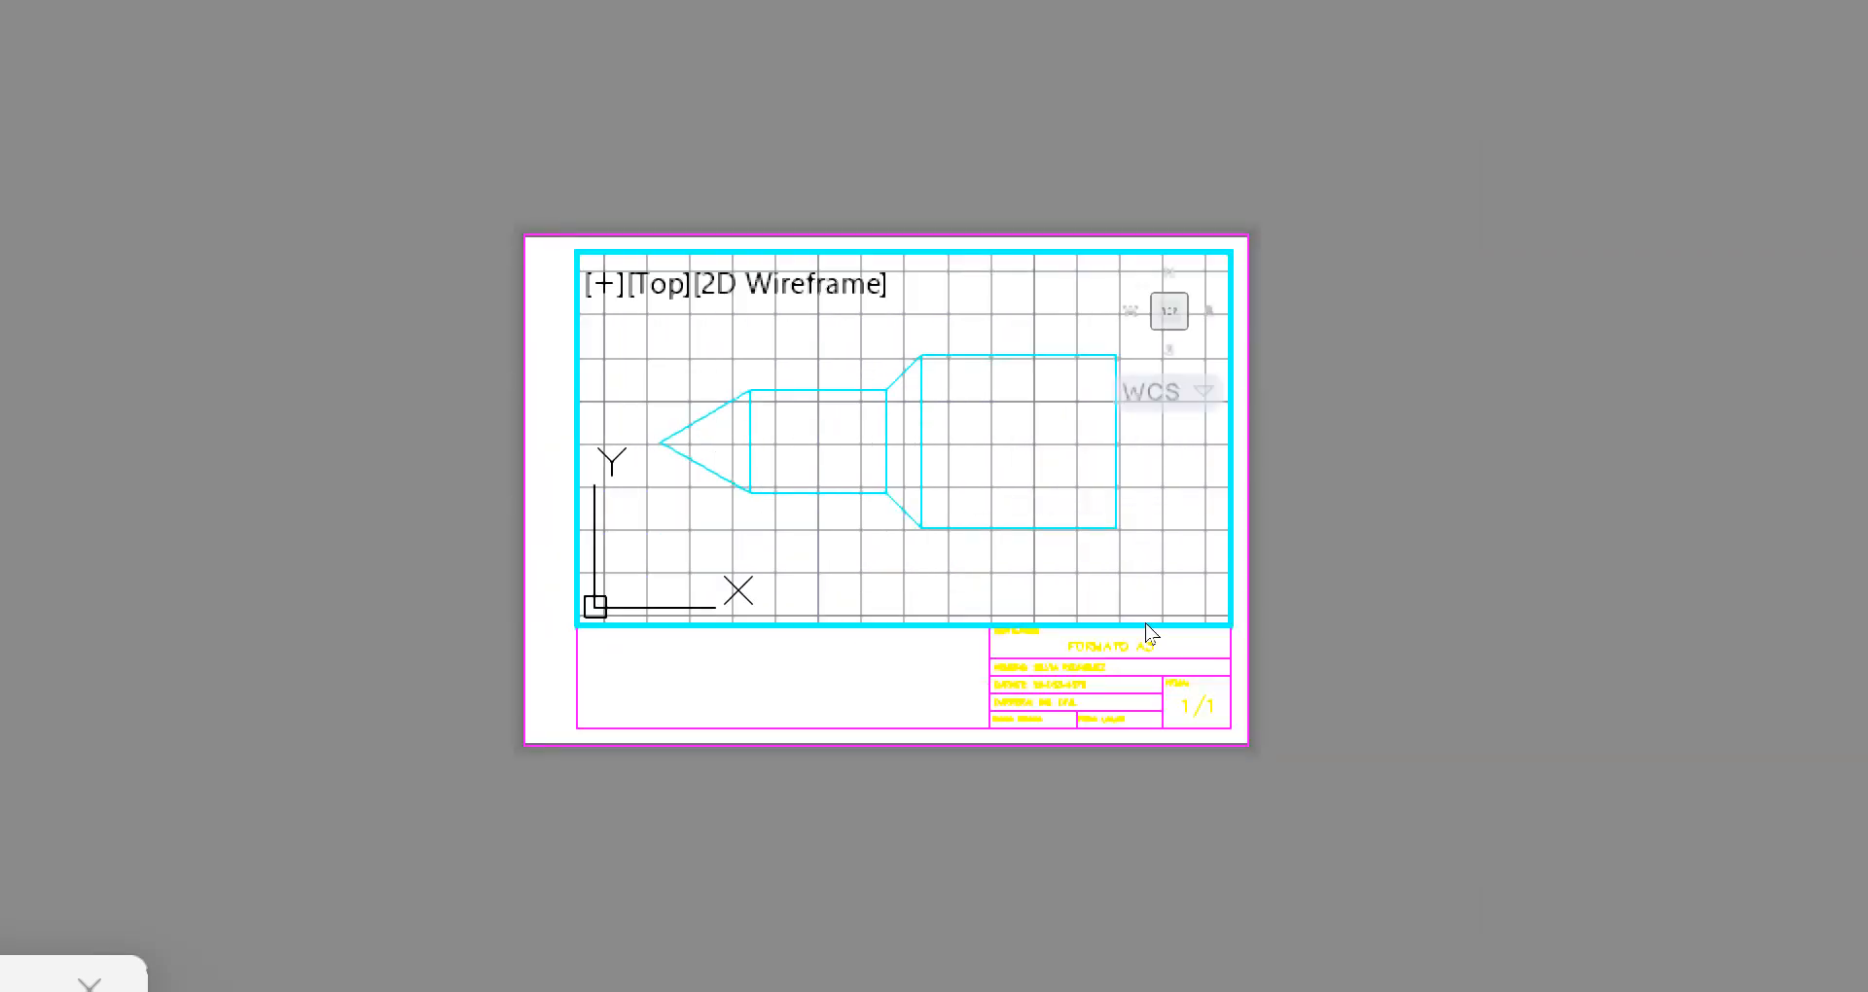
Return to paper space, restore the screen magnification to 100% and centre the A3 sheet in view
double_click(1470, 353)
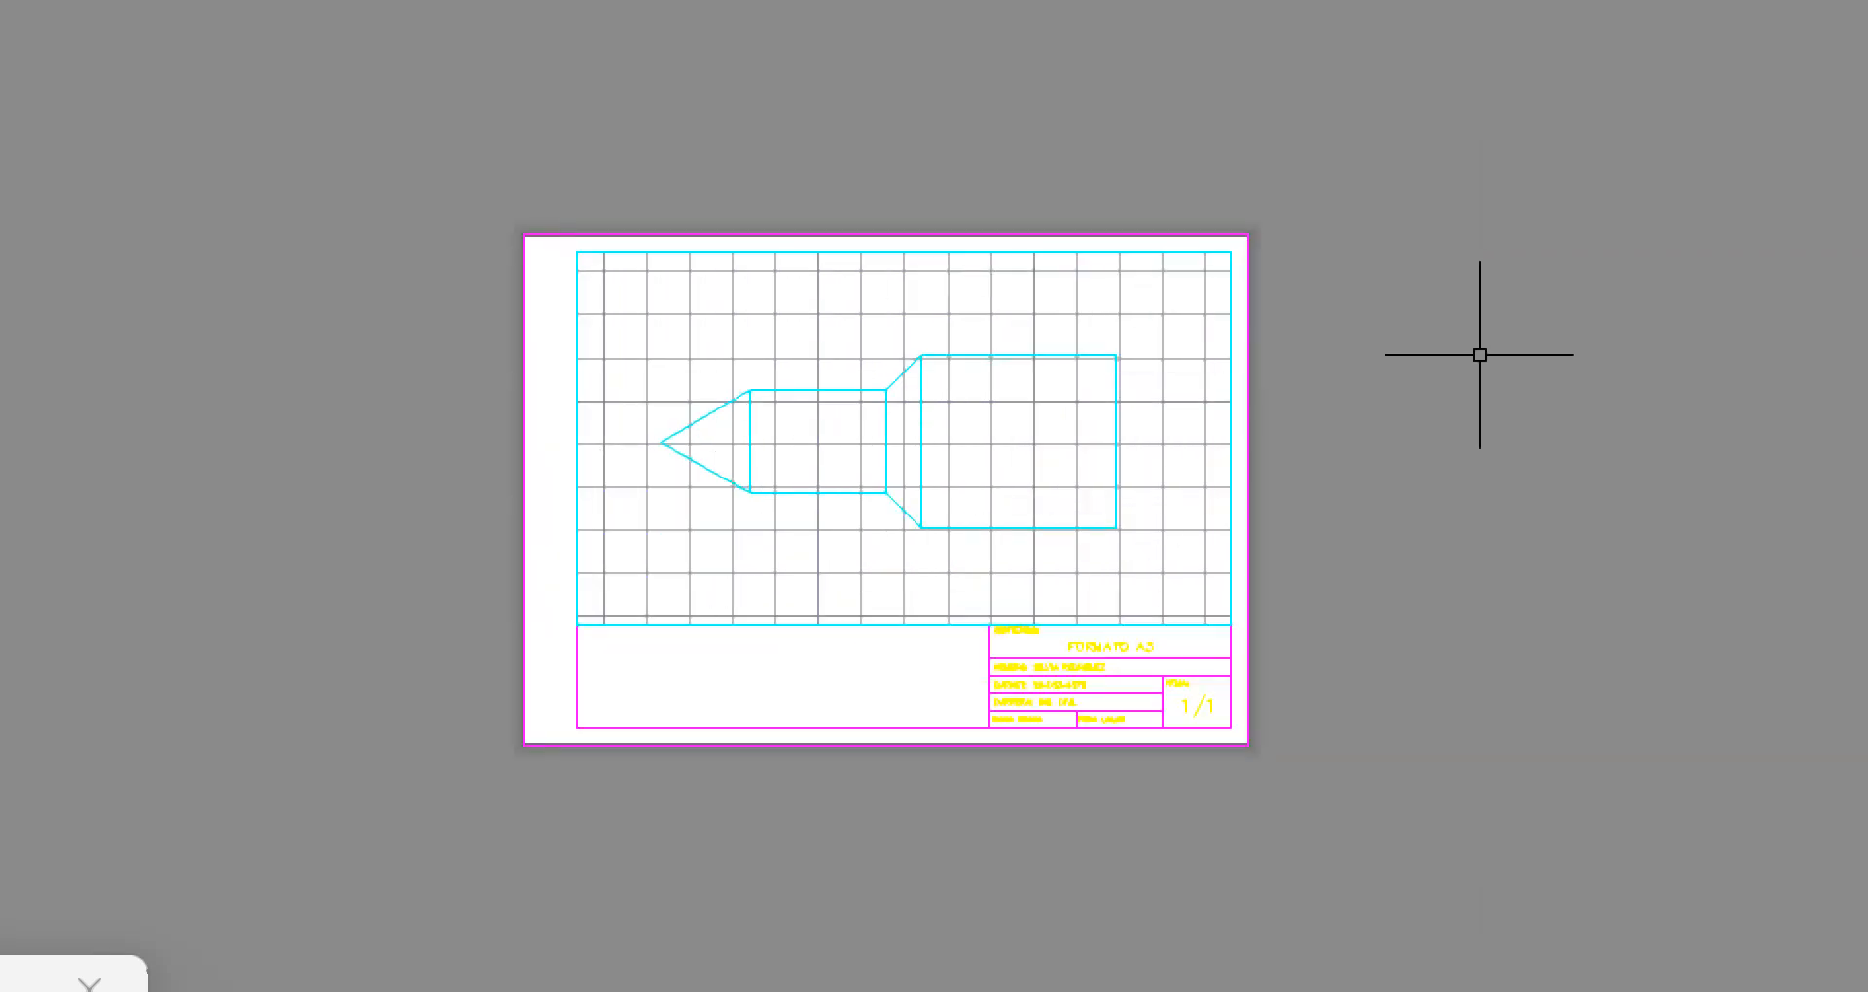
scroll(1465, 534, down, 2)
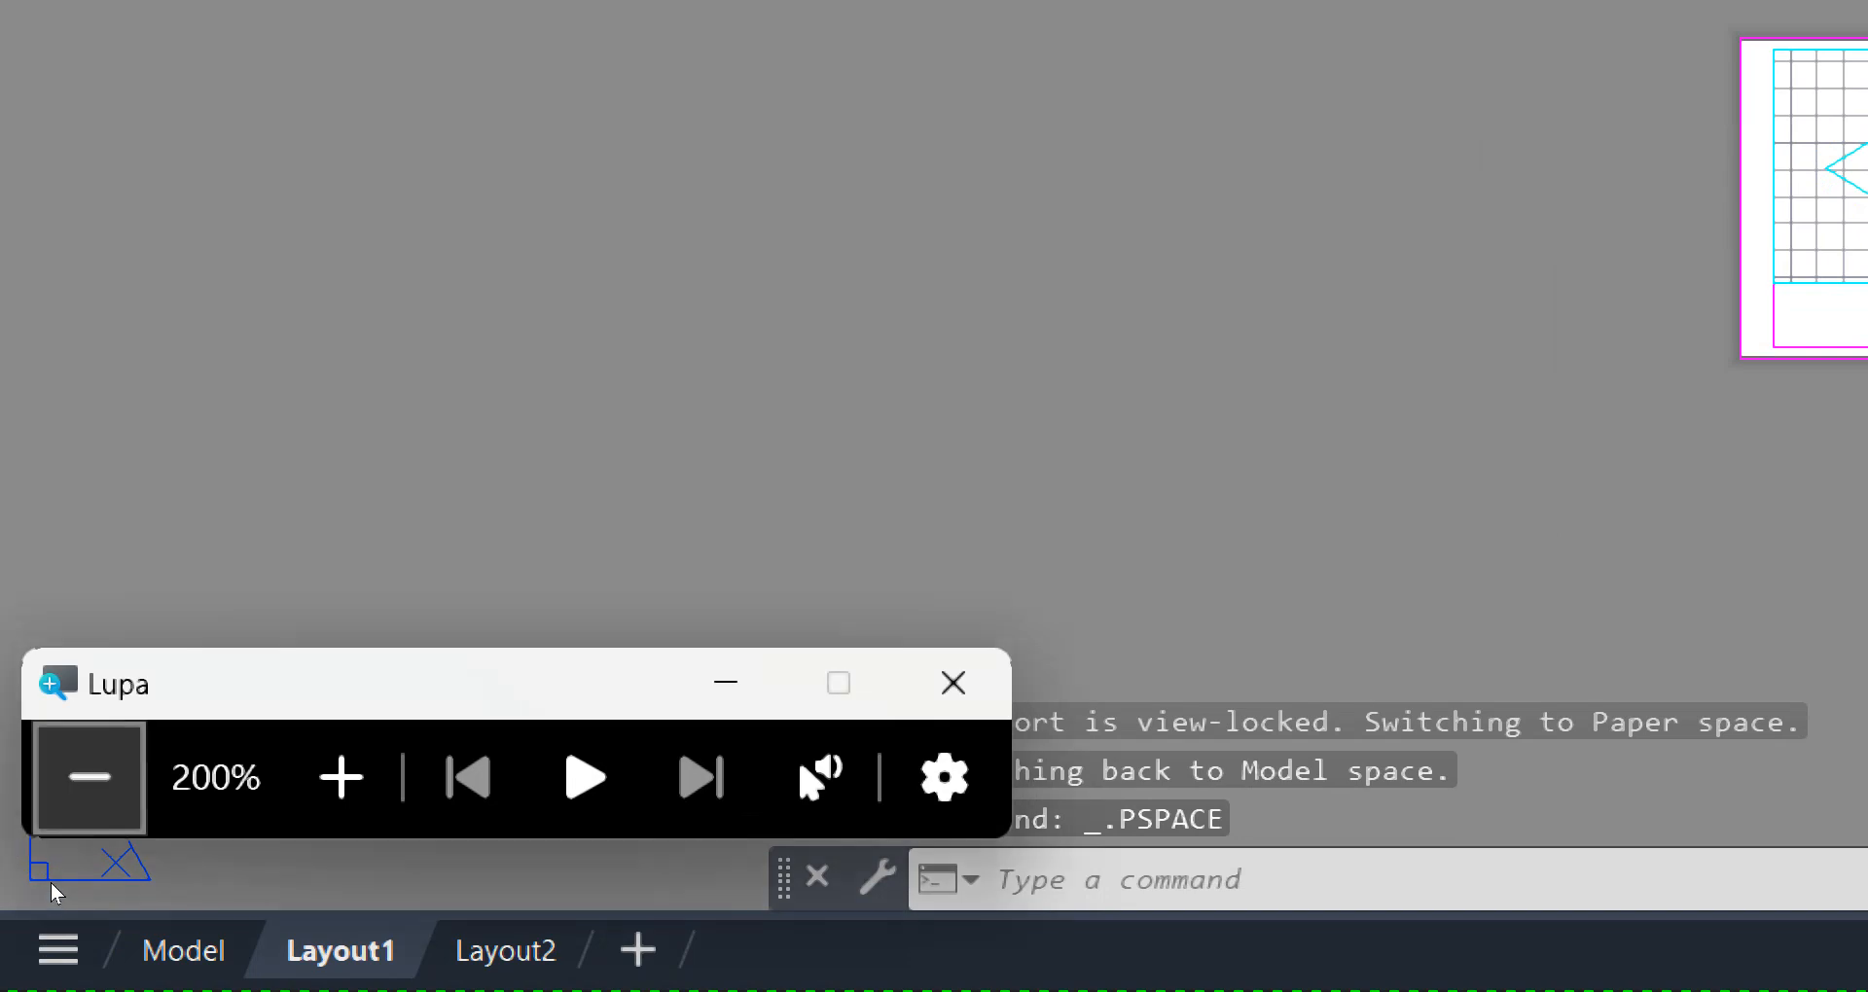
click(91, 778)
scroll(984, 680, up, 4)
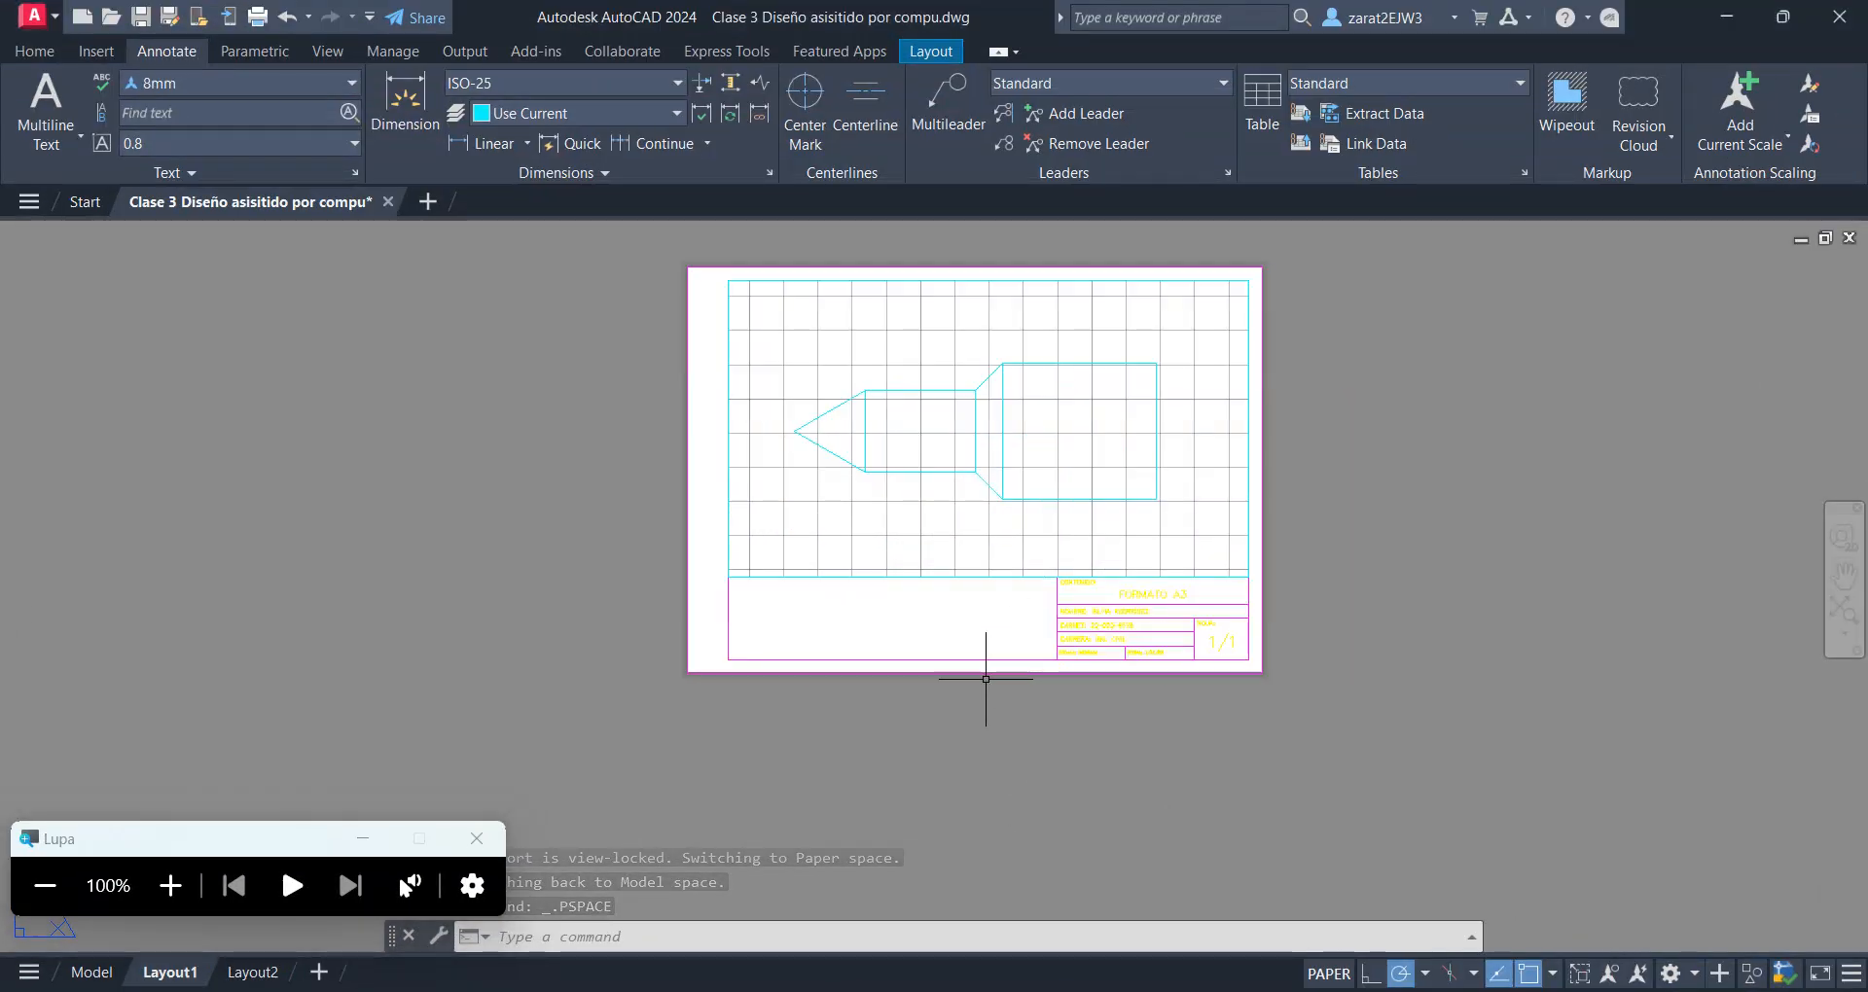
mouse_move(947, 492)
middle_down()
mouse_move(908, 531)
mouse_move(932, 595)
middle_up()
scroll(904, 530, up, 2)
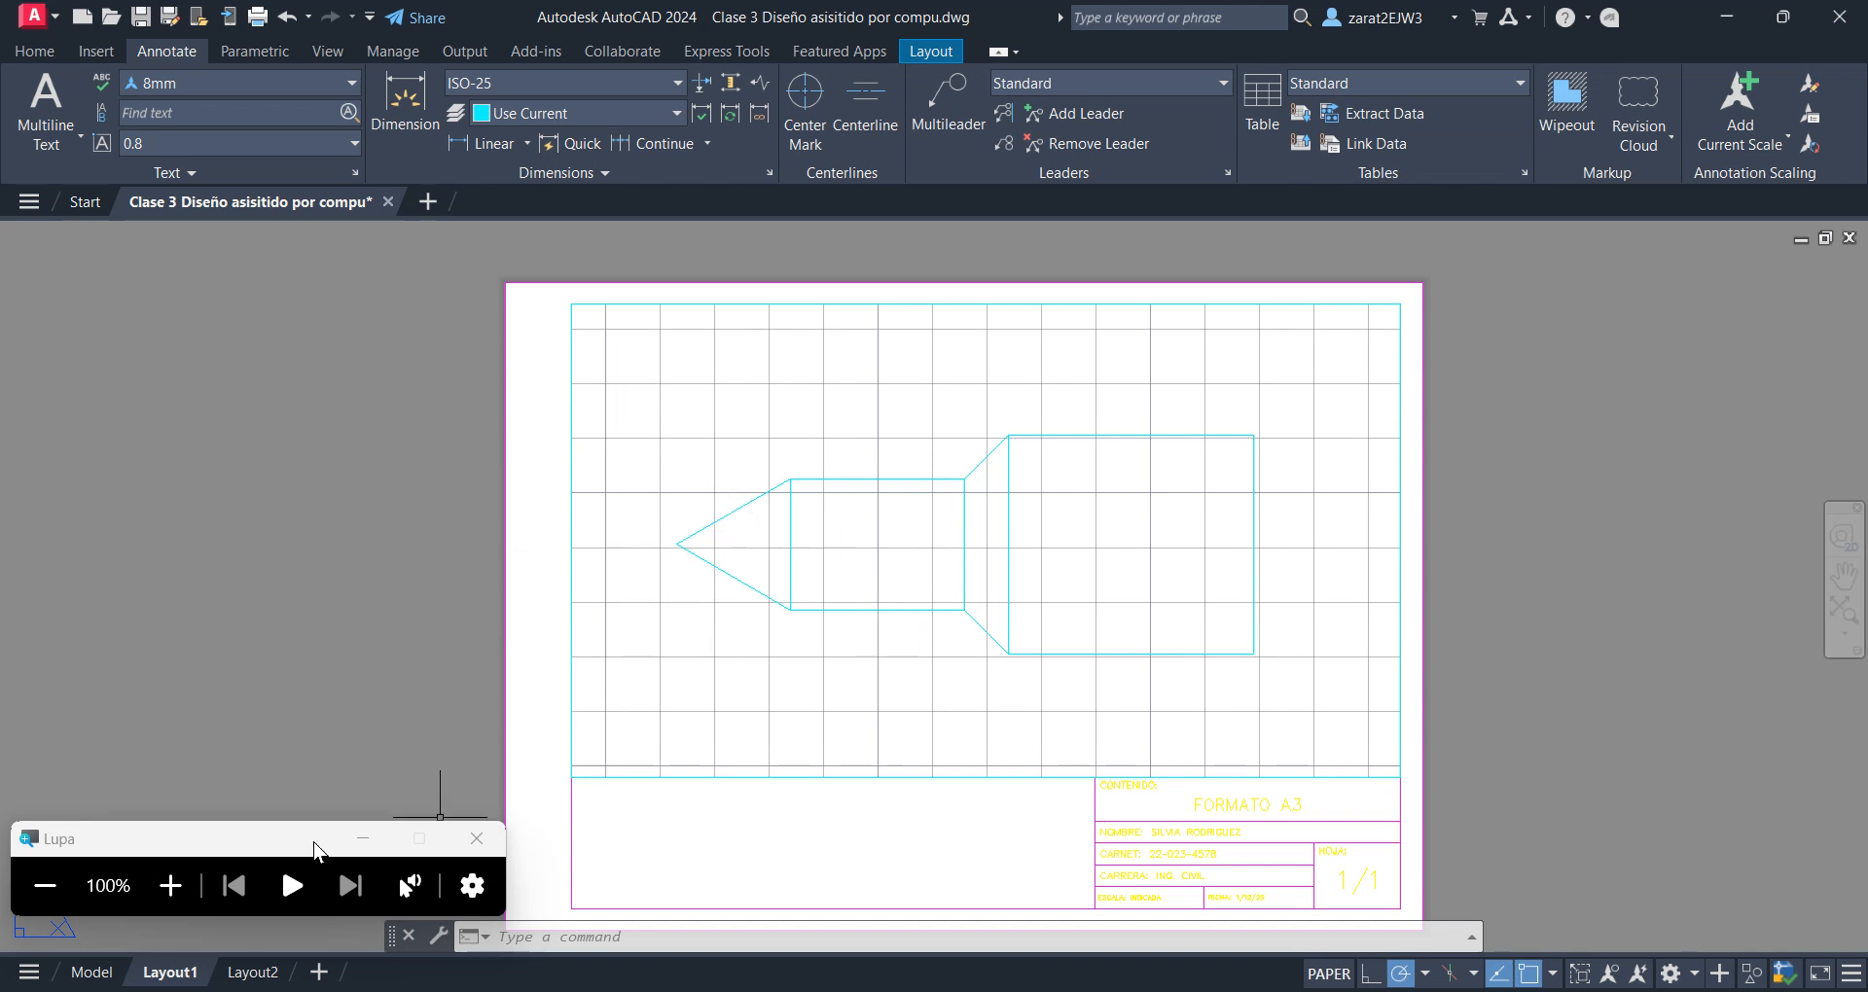
Switch from Layout1 to model space and bring the cyan part drawing into view at 100% screen magnification
click(171, 885)
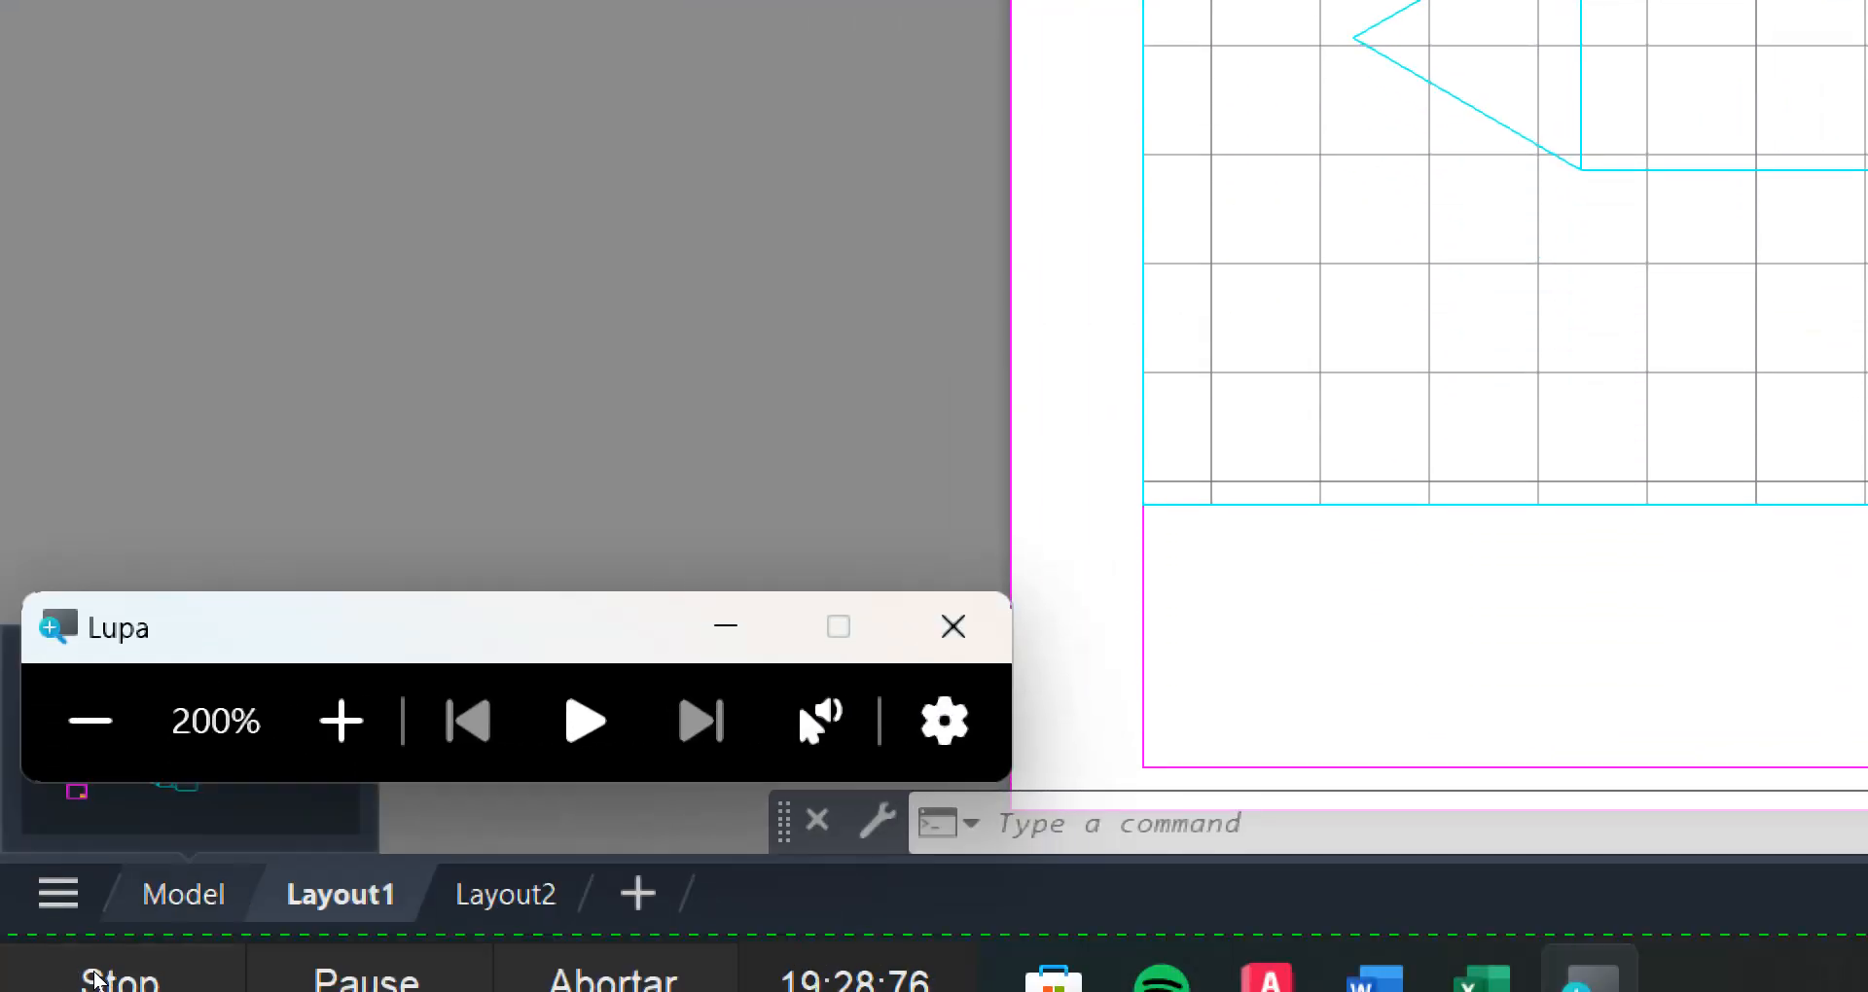
click(94, 981)
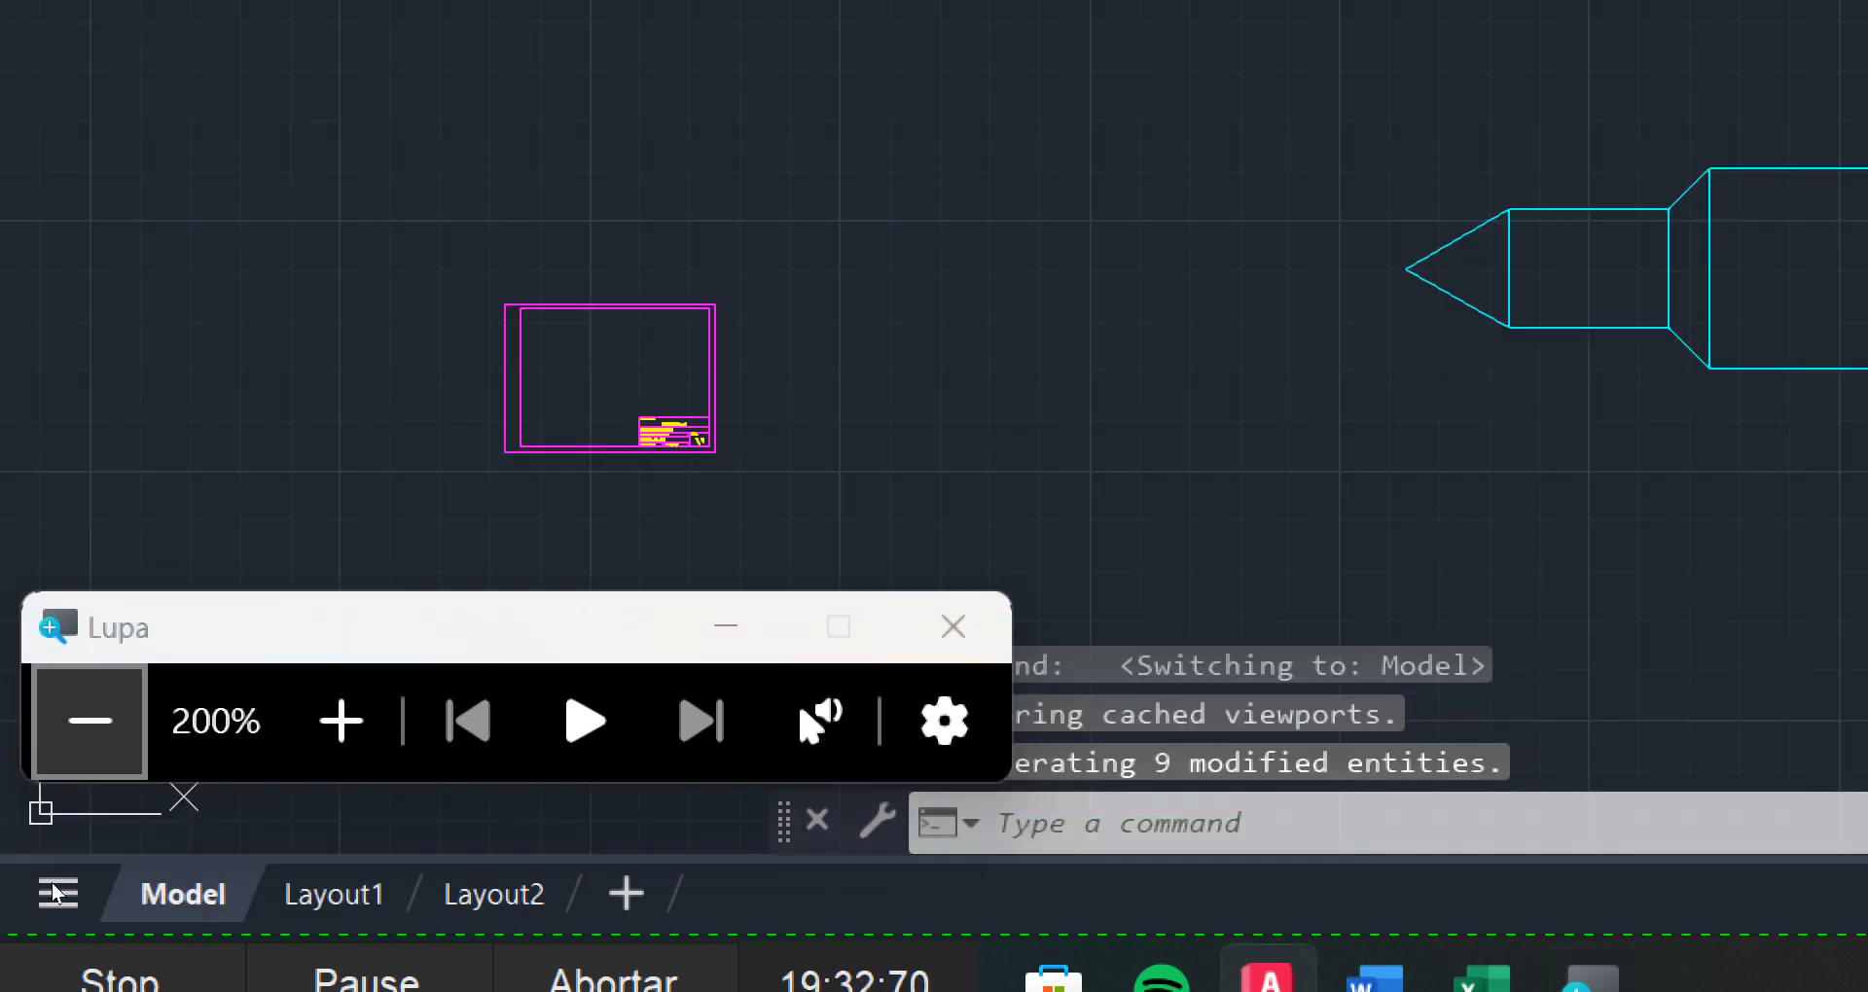
click(91, 721)
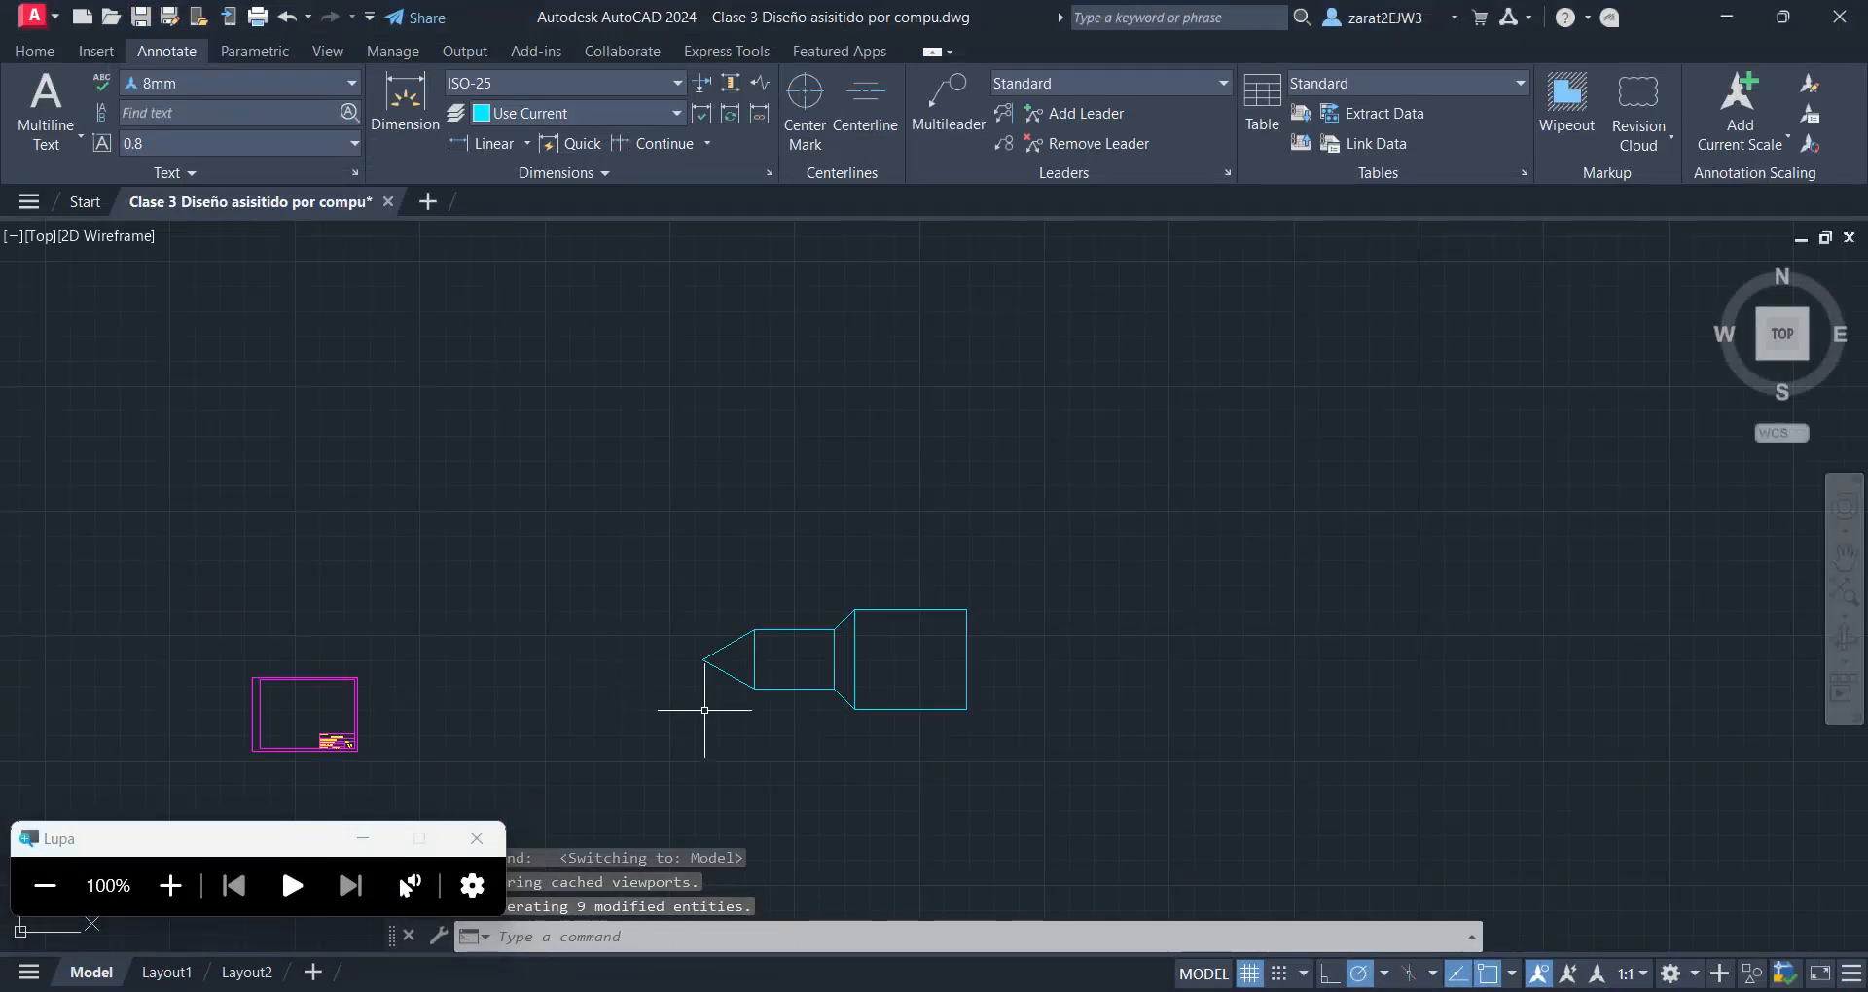
middle_drag(804, 714, 968, 638)
scroll(967, 624, up, 2)
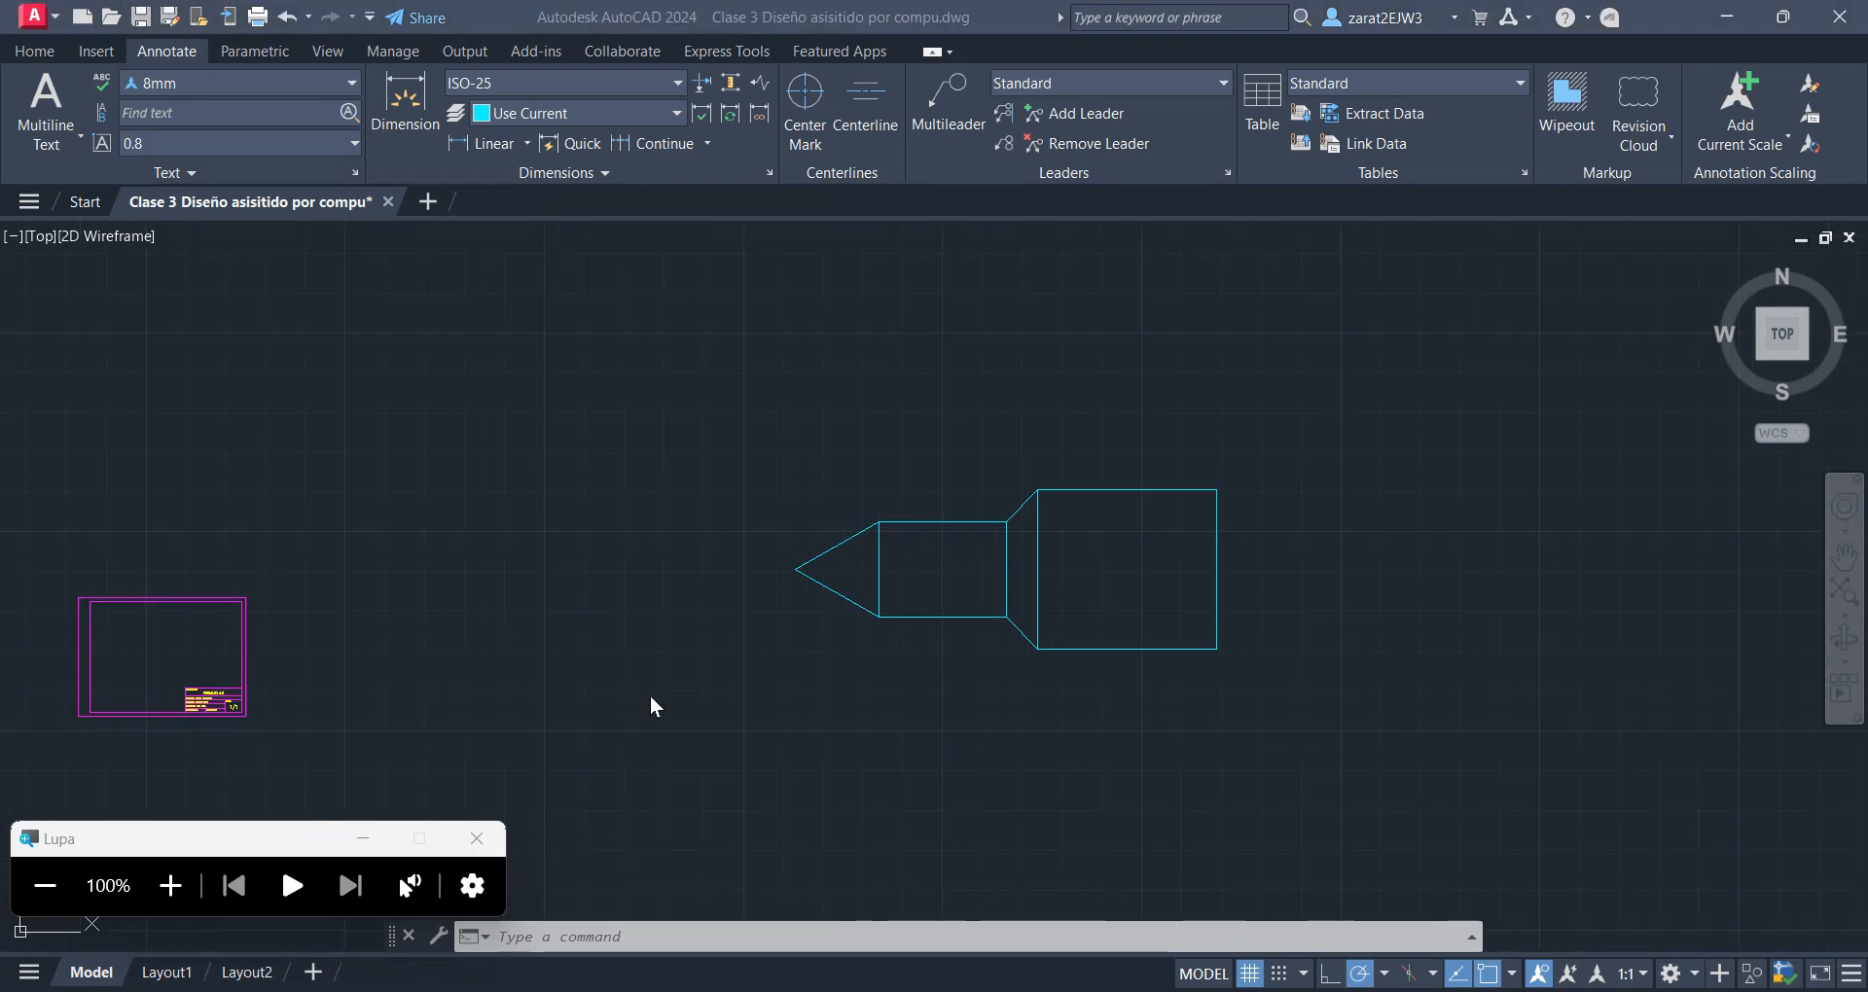
Switch to the Excel command list and fill the DIMENSION STYLE row, cells A4 to C4, with blue
key(alt+Tab)
key(alt+Tab)
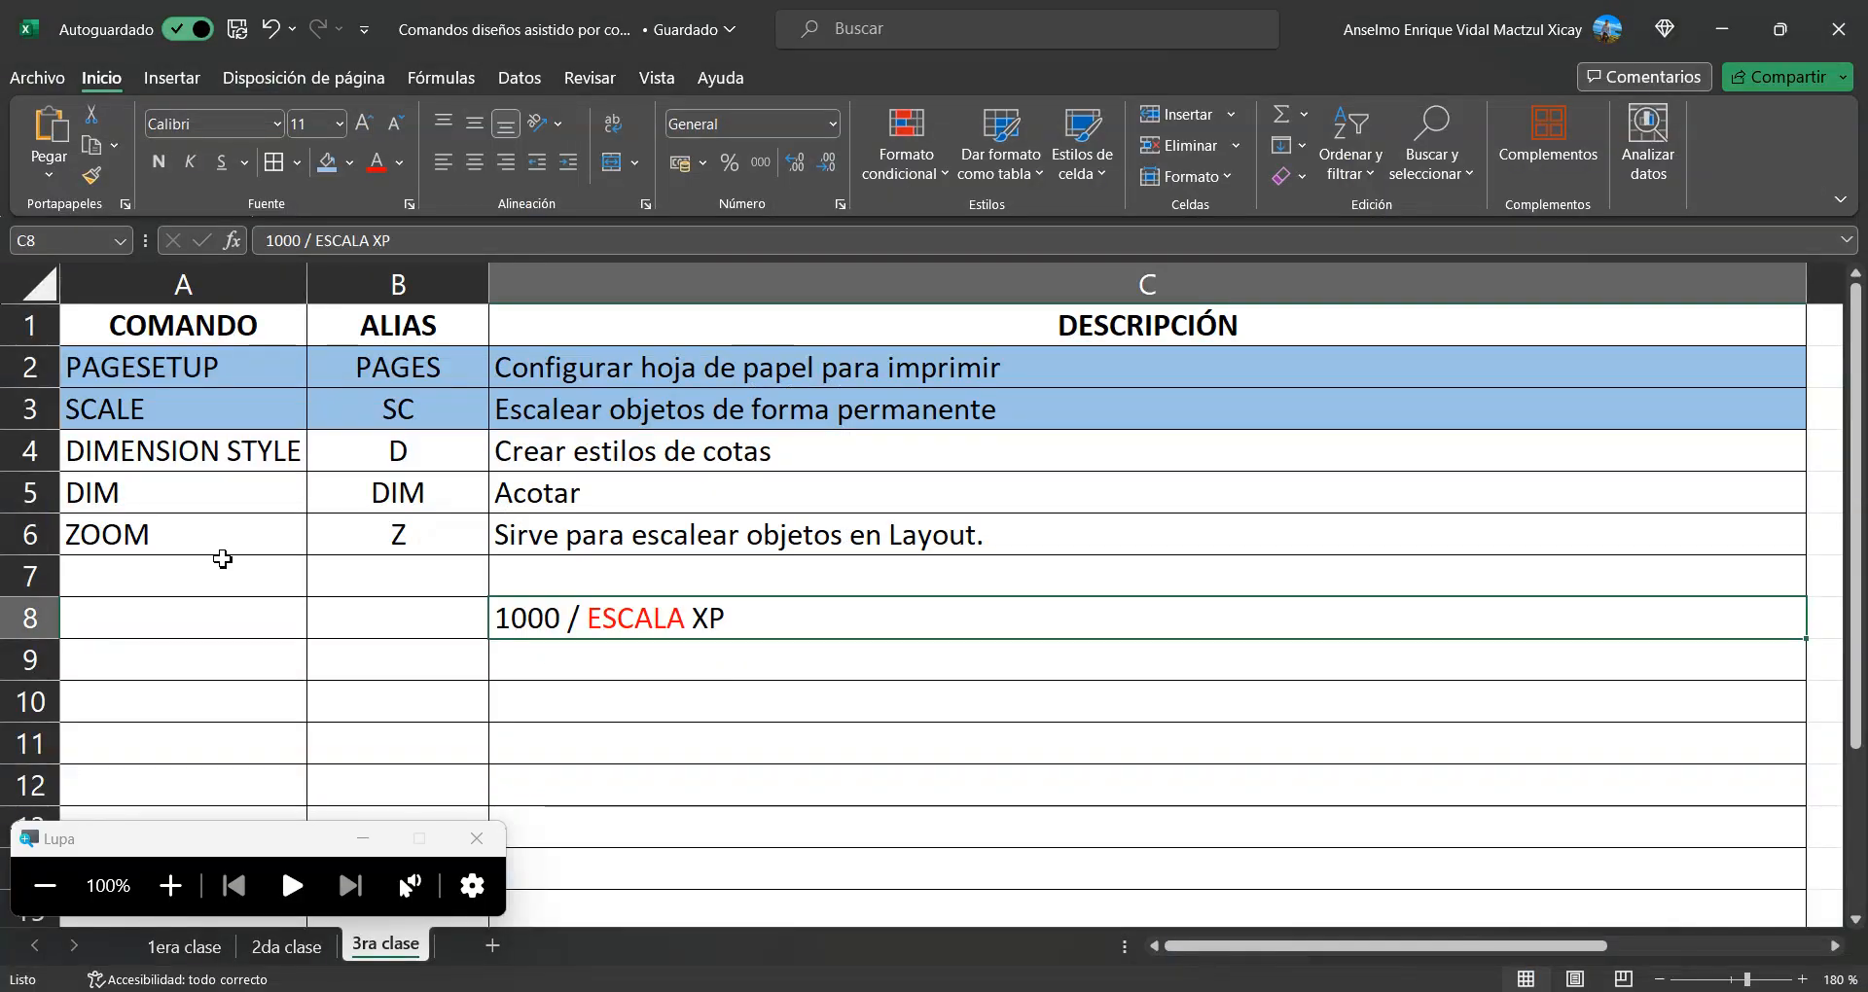
click(213, 474)
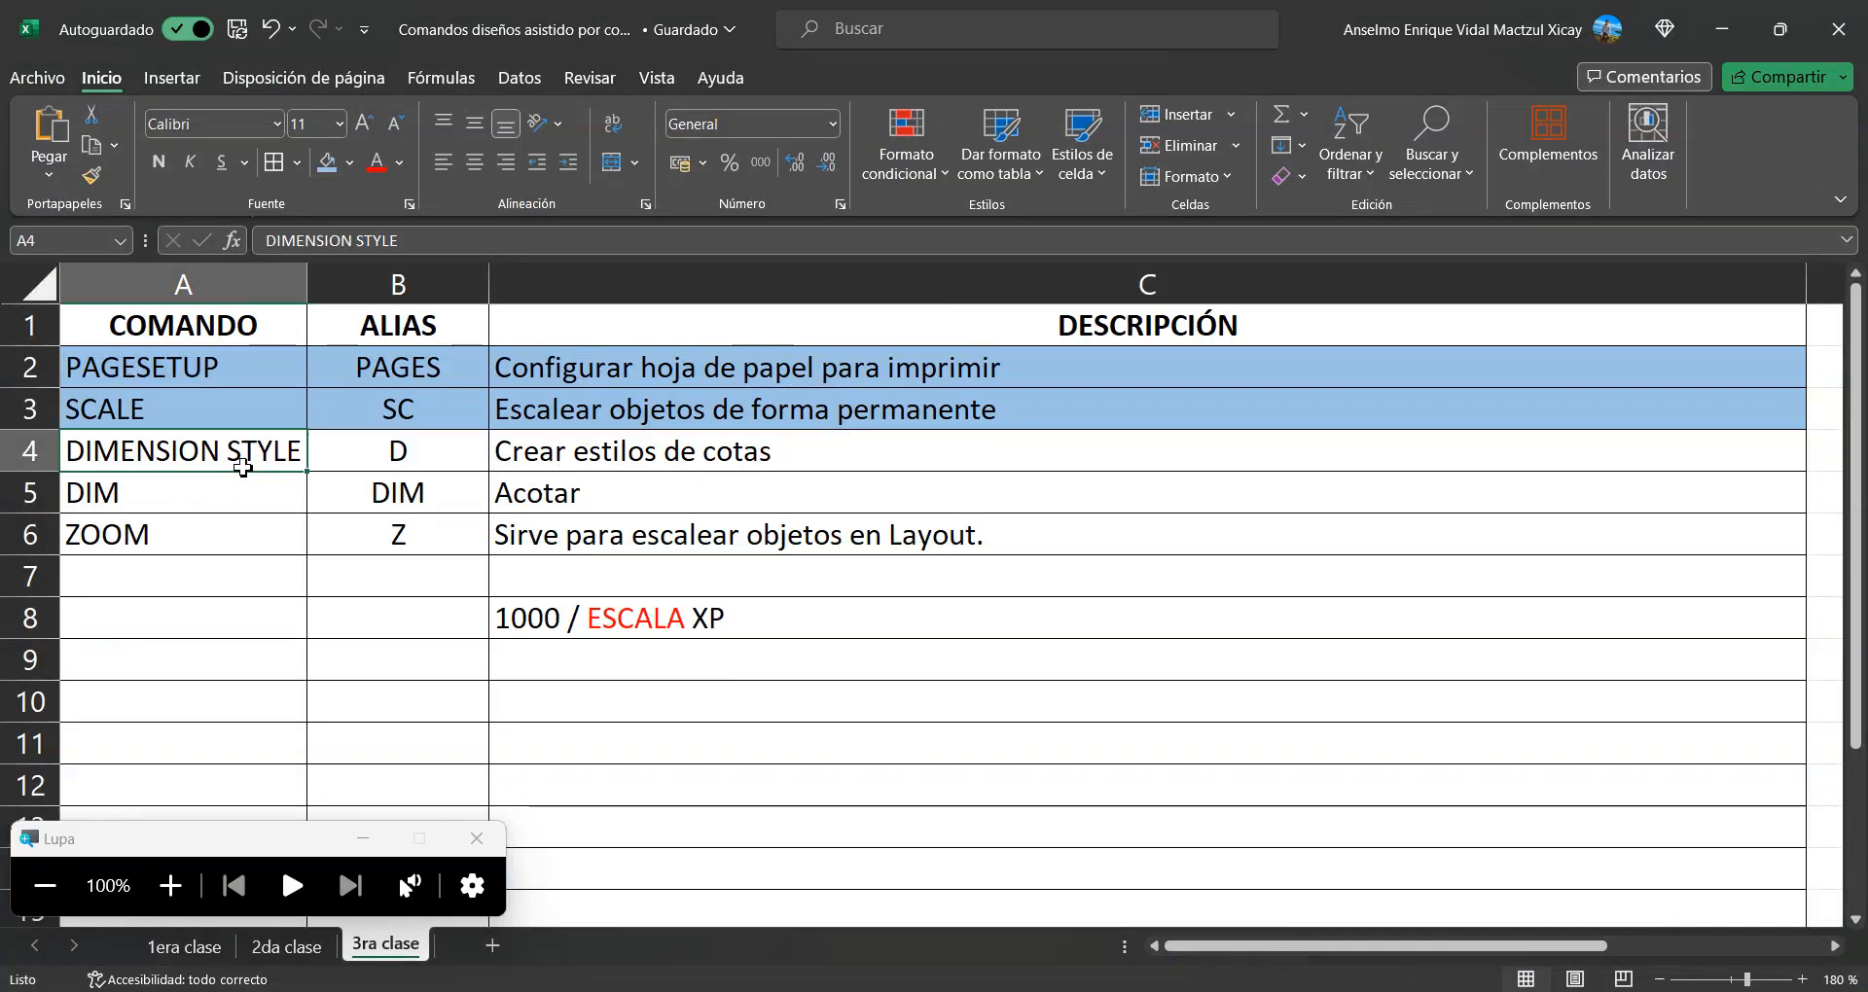
key(shift+Right)
key(shift+Right)
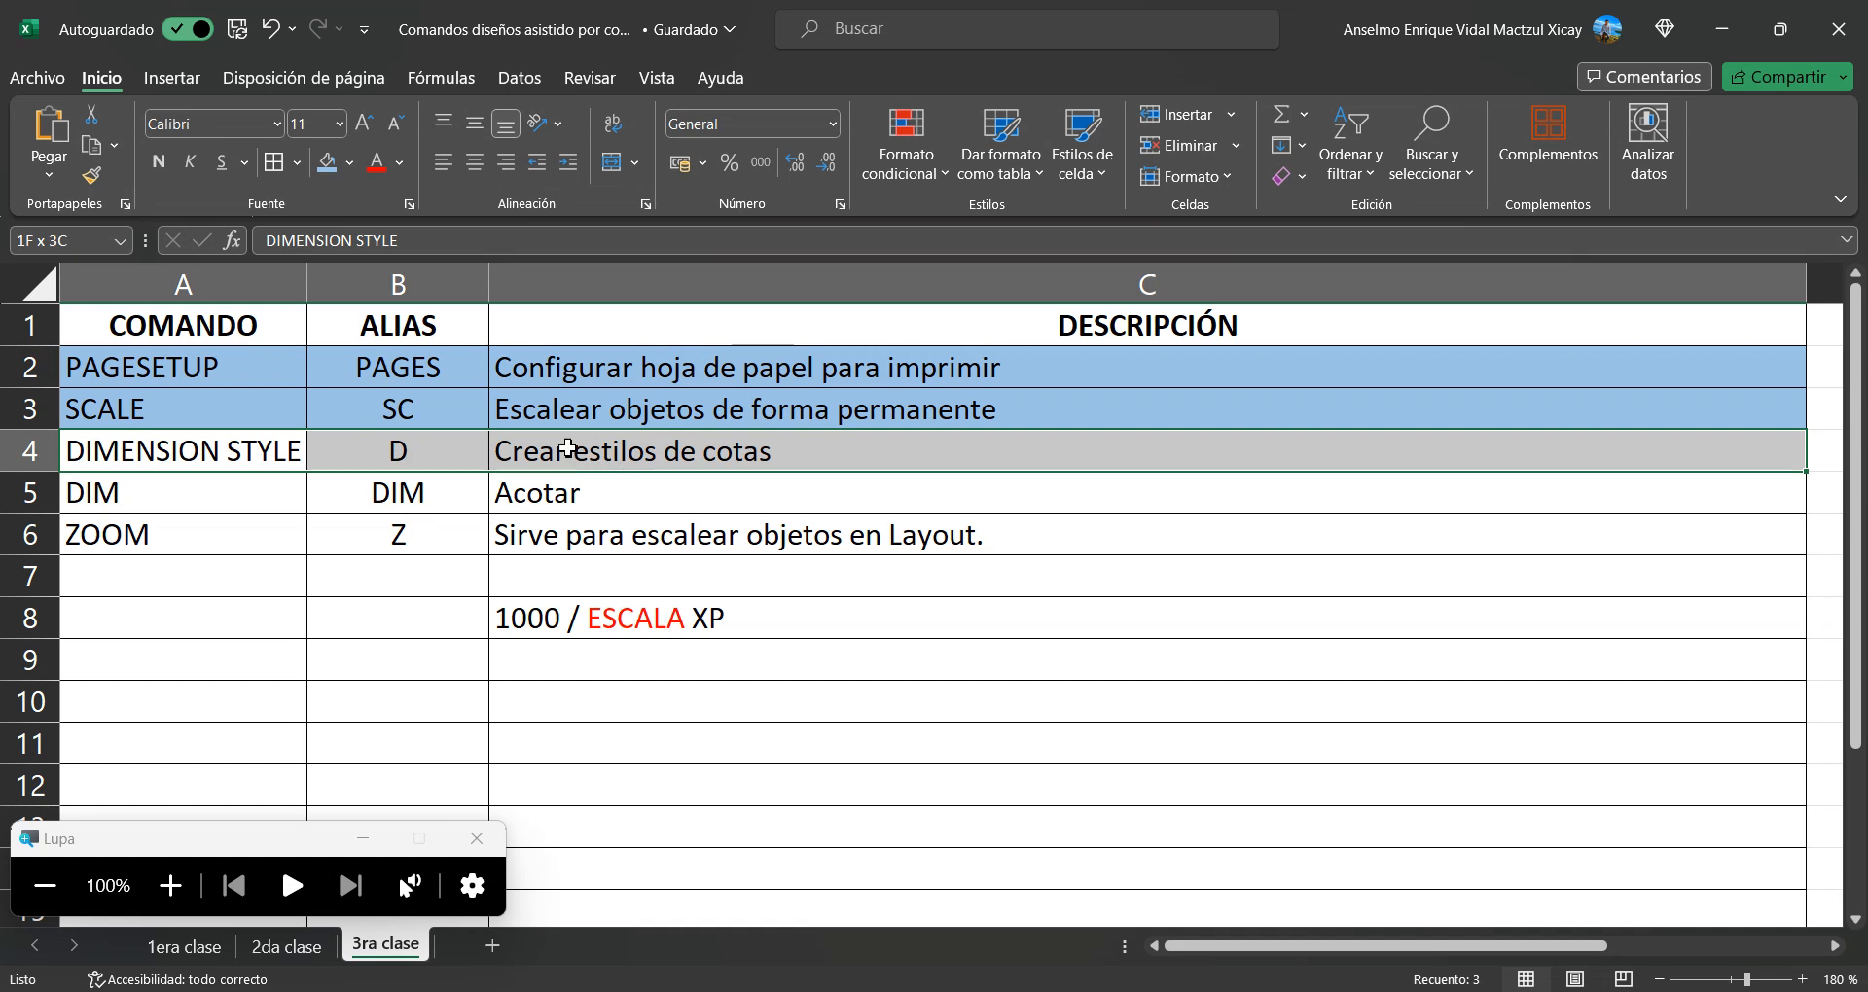
click(329, 163)
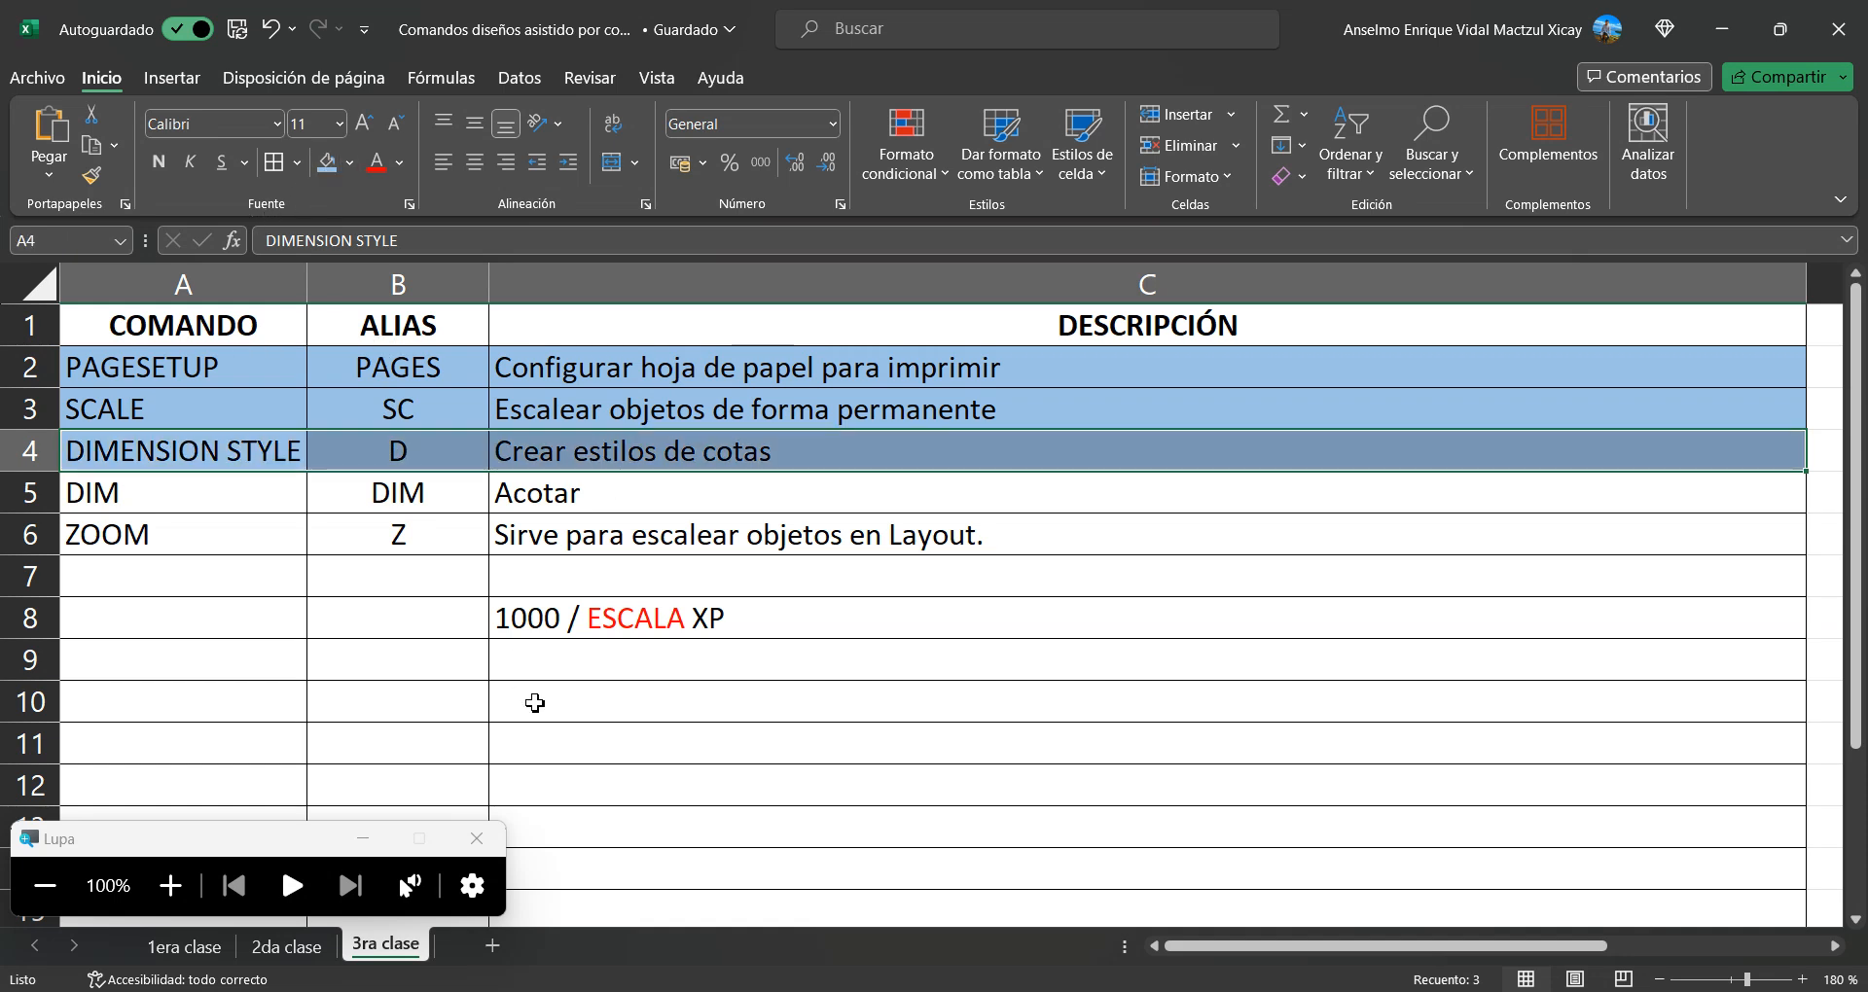
Switch back to AutoCAD, magnify the screen and open the Dimension Style Manager with the D command
key(alt+Tab)
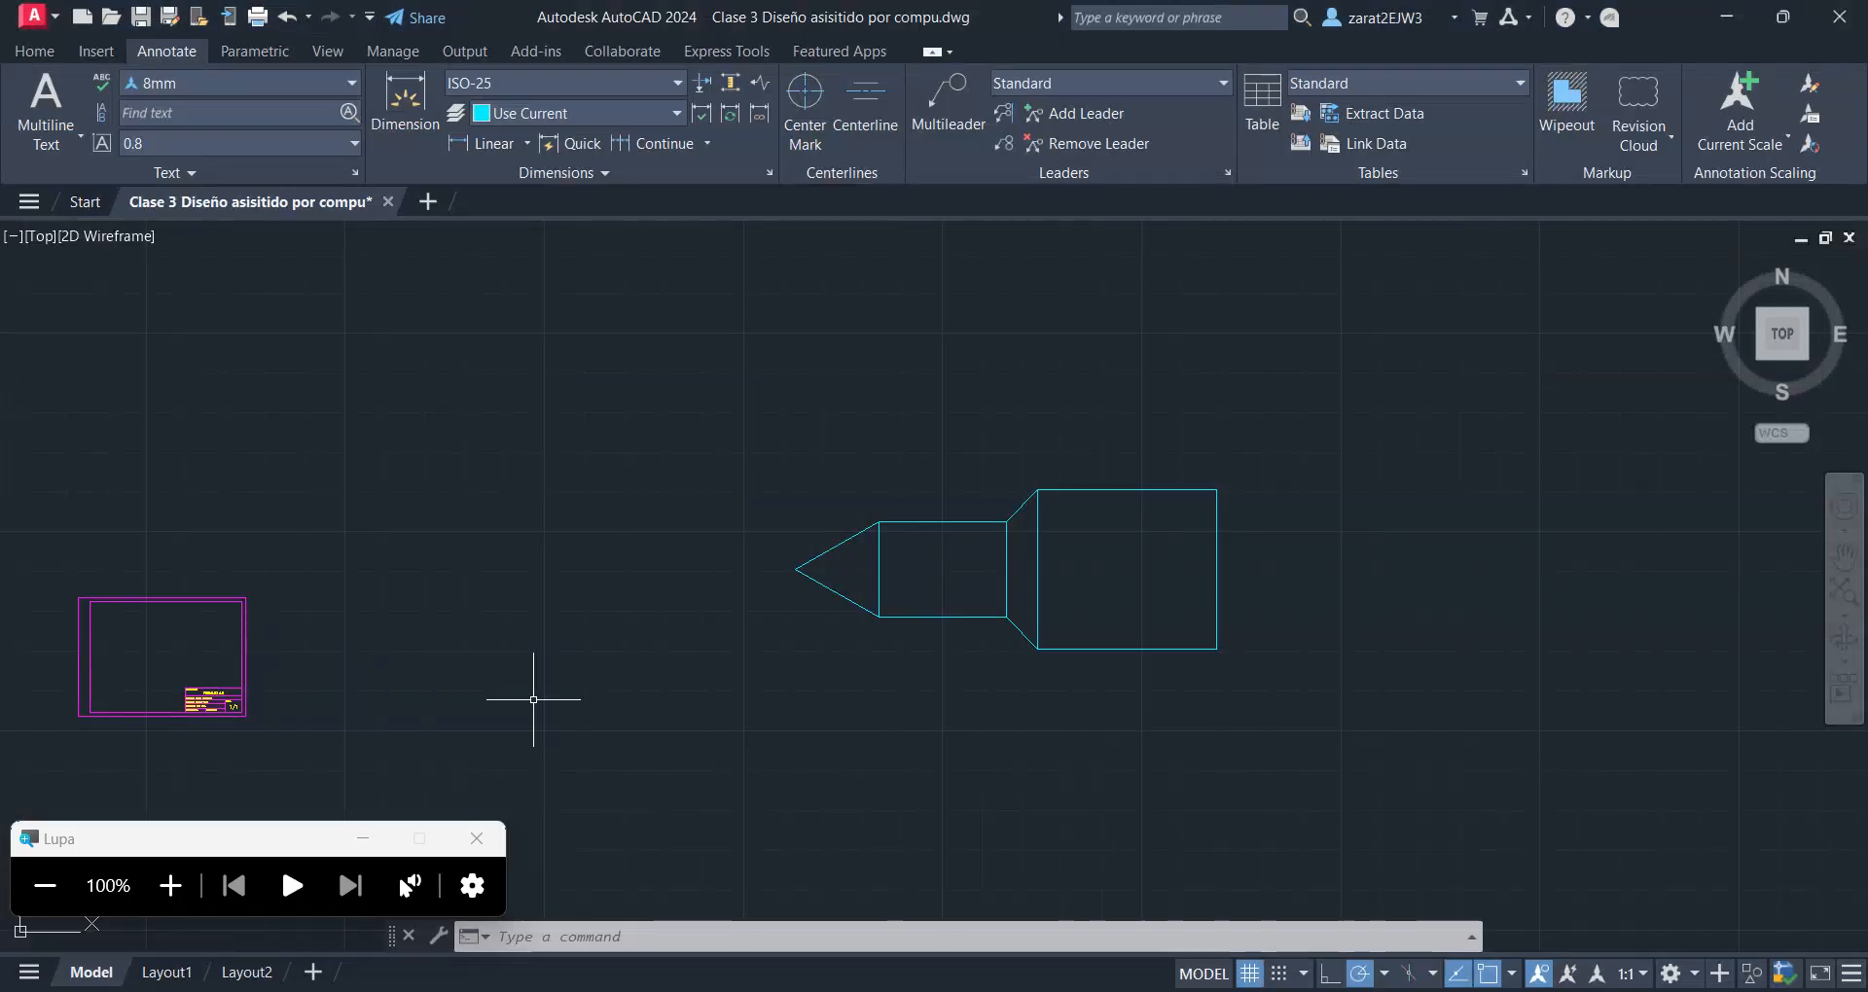
click(704, 416)
key(Escape)
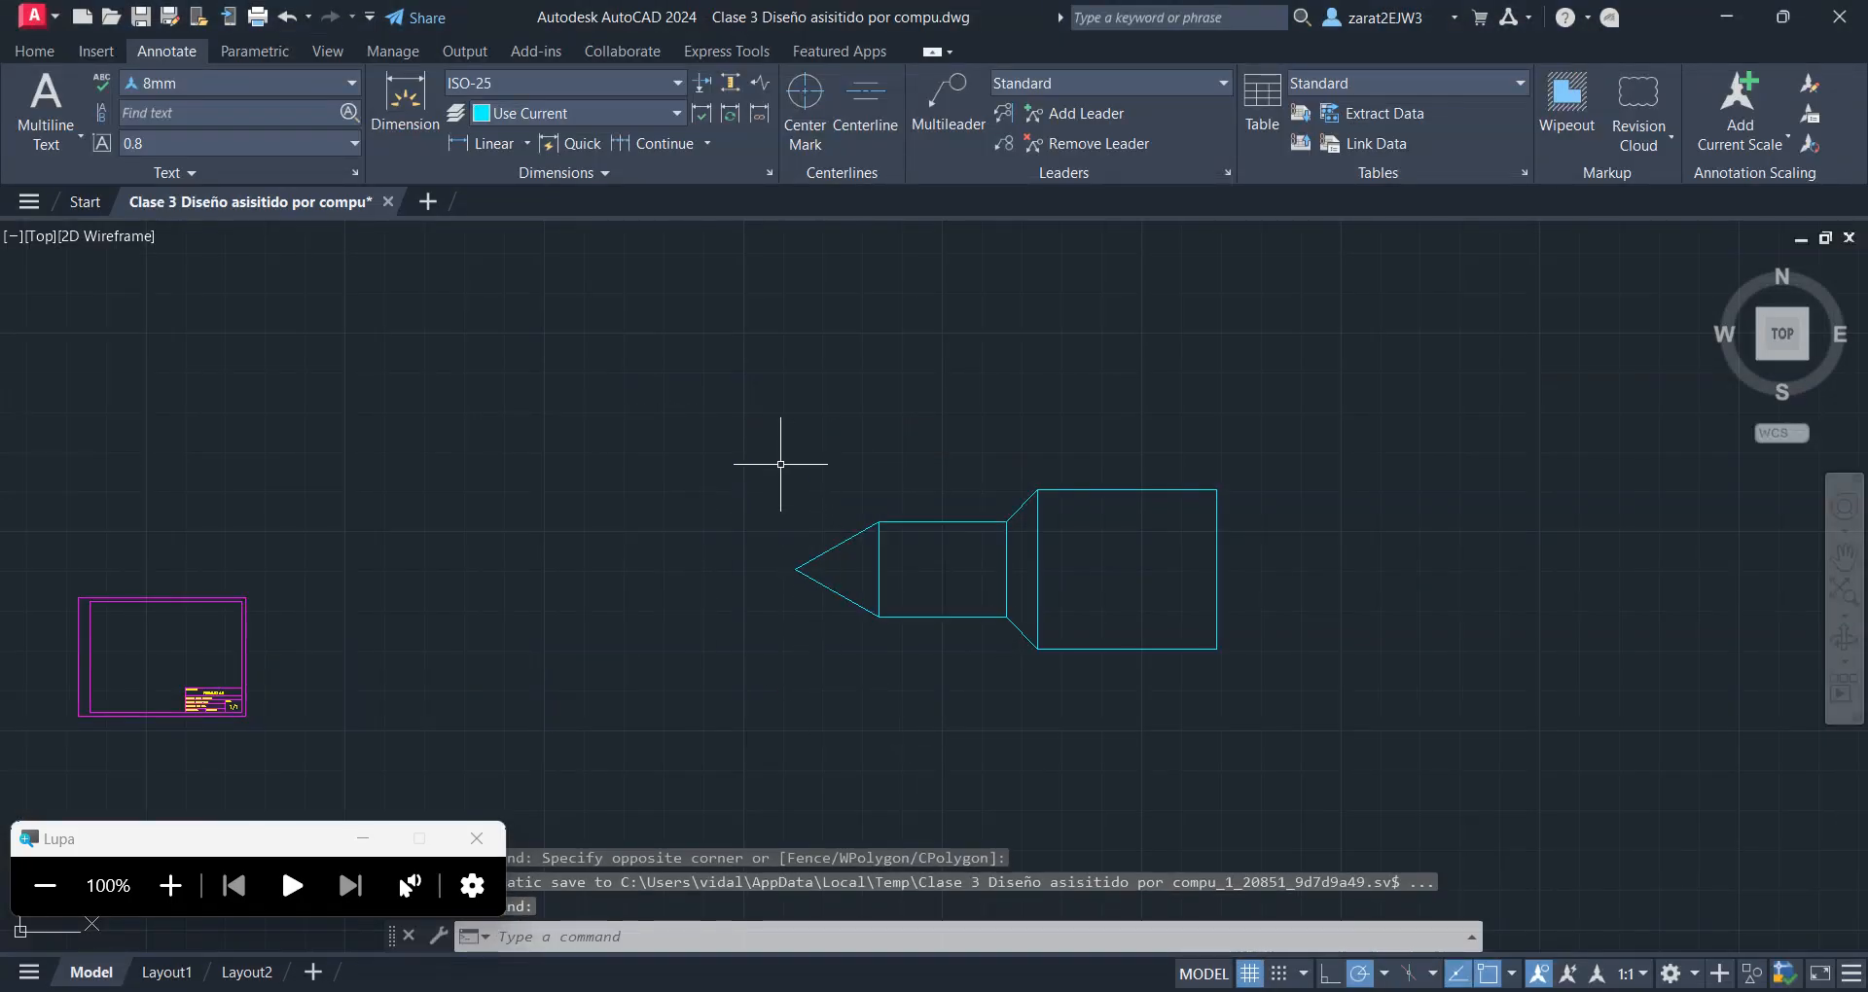
click(170, 885)
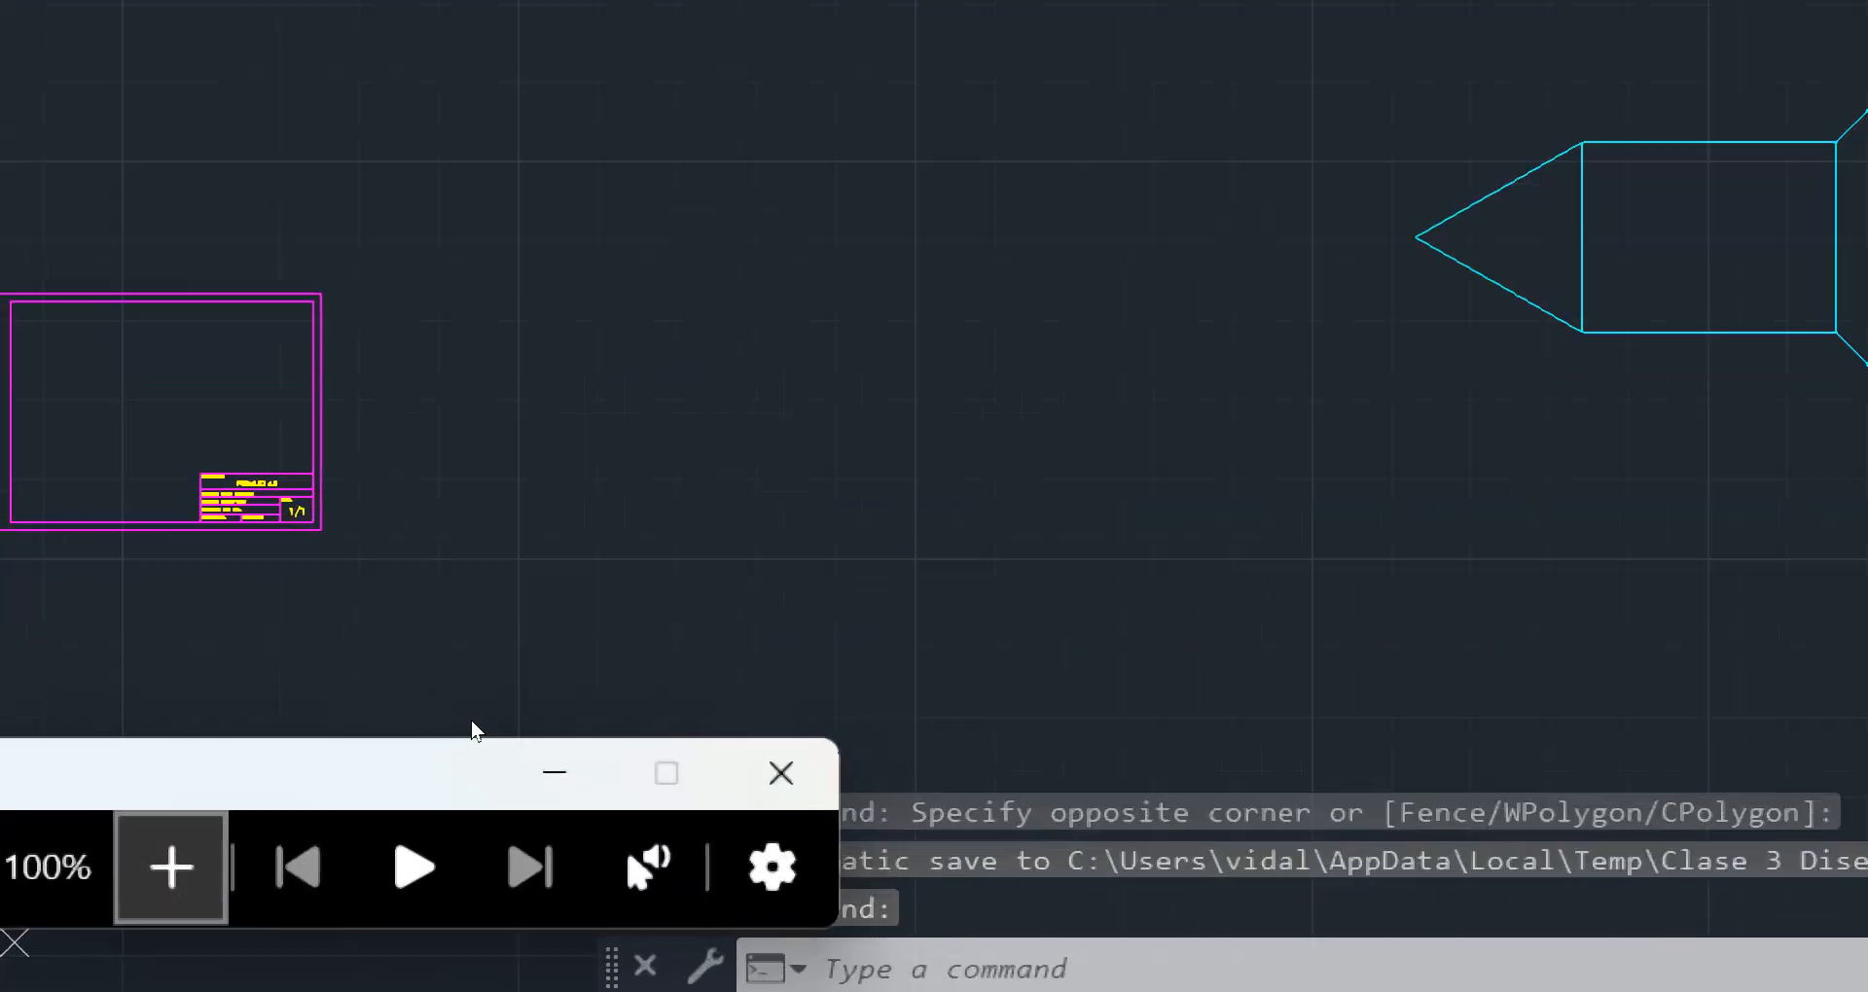
text(D)
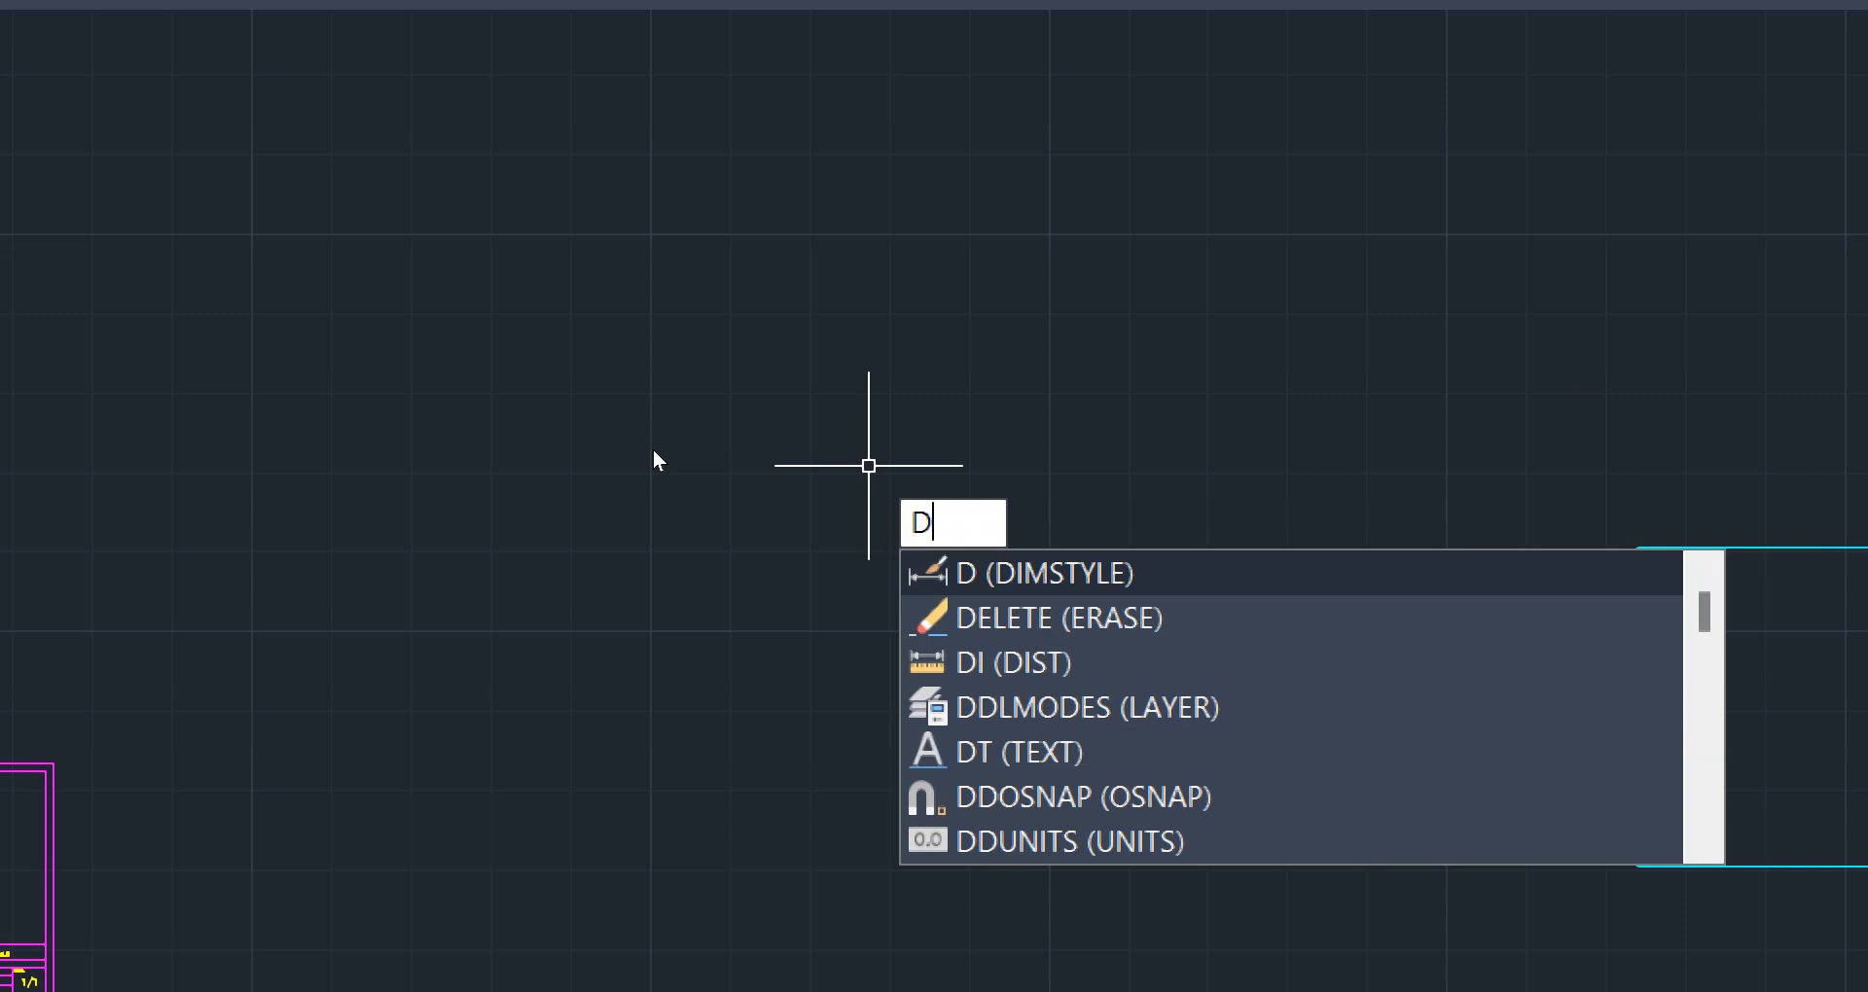
key(Return)
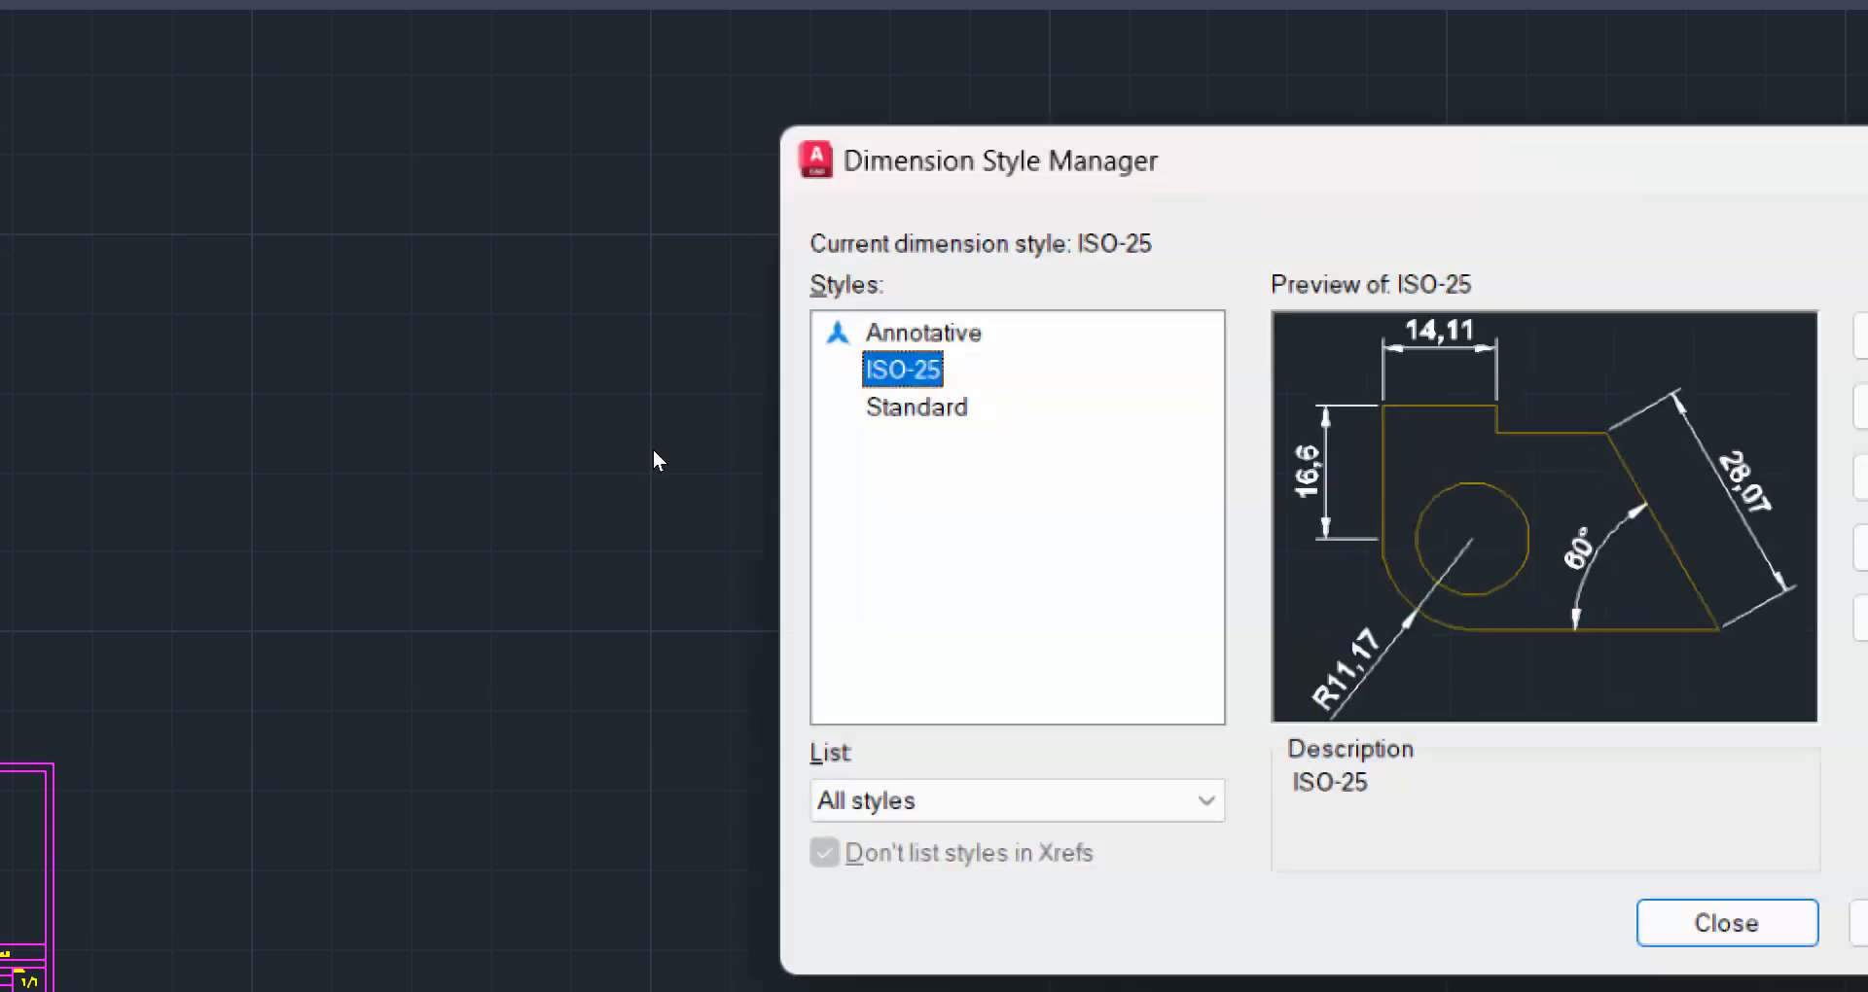
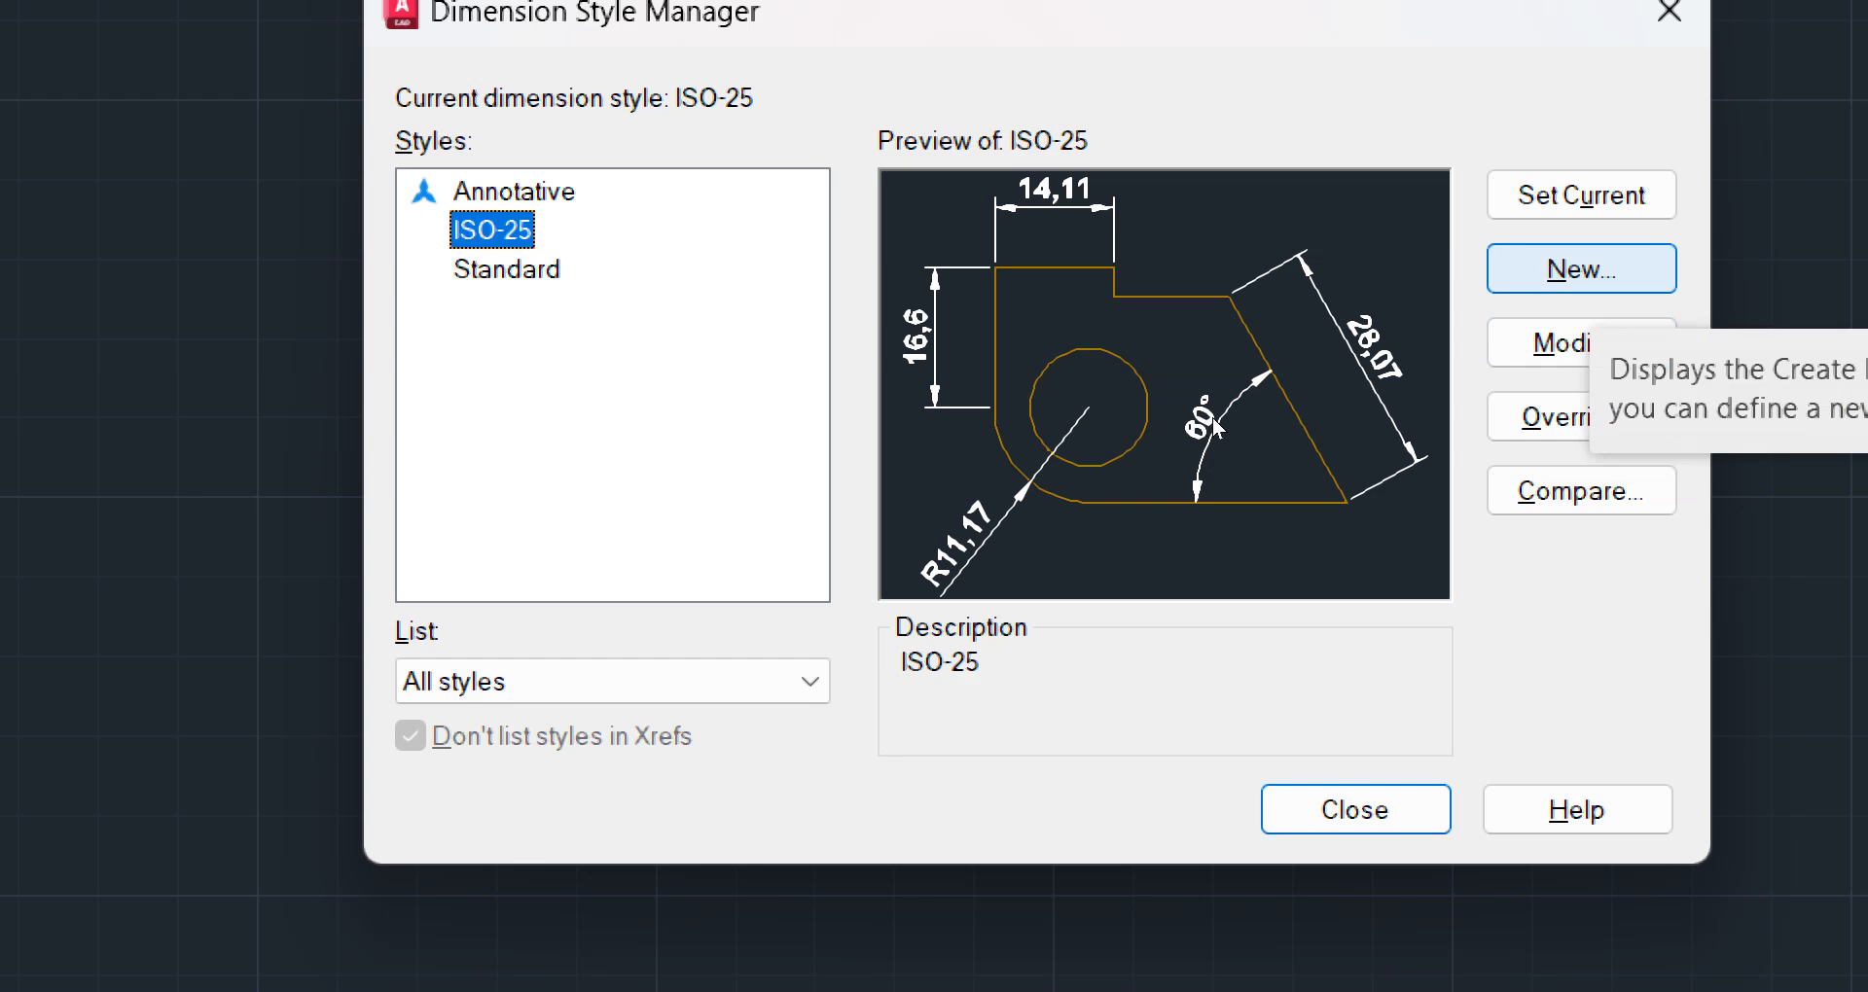
Start creating a new dimension style and name it 2.25mm Anotativo
click(1581, 268)
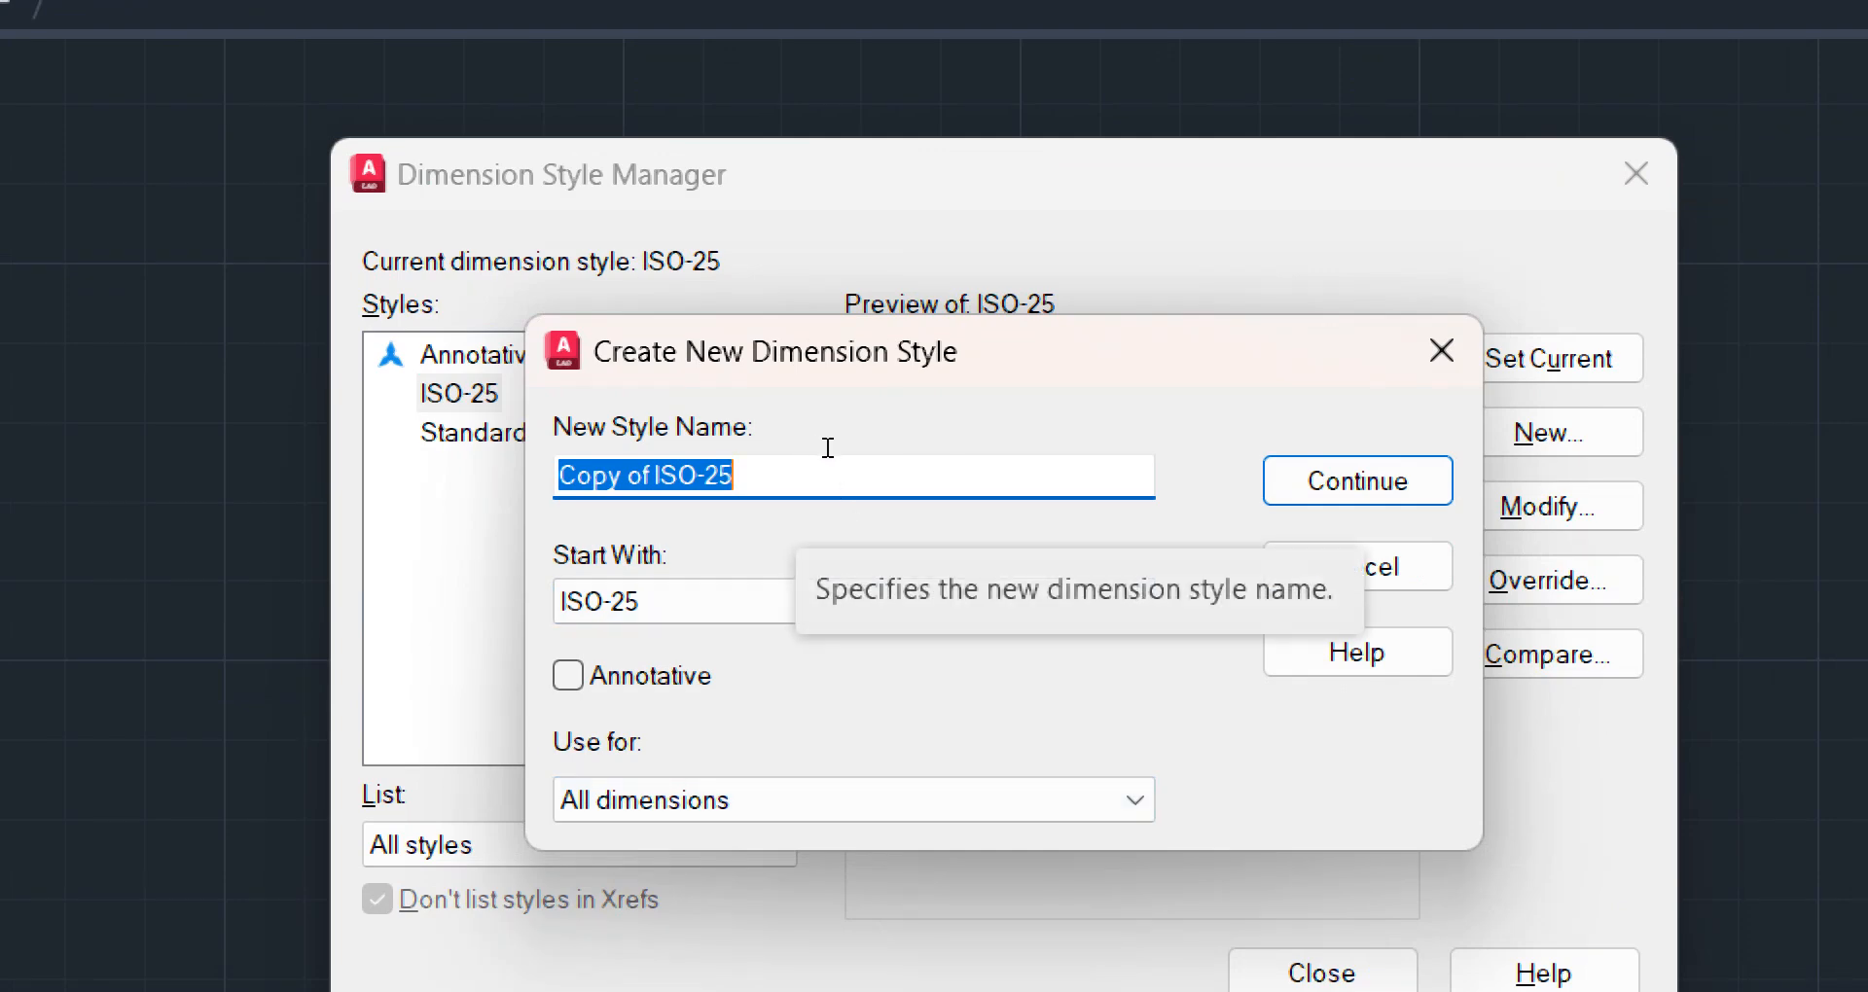
text(2.25)
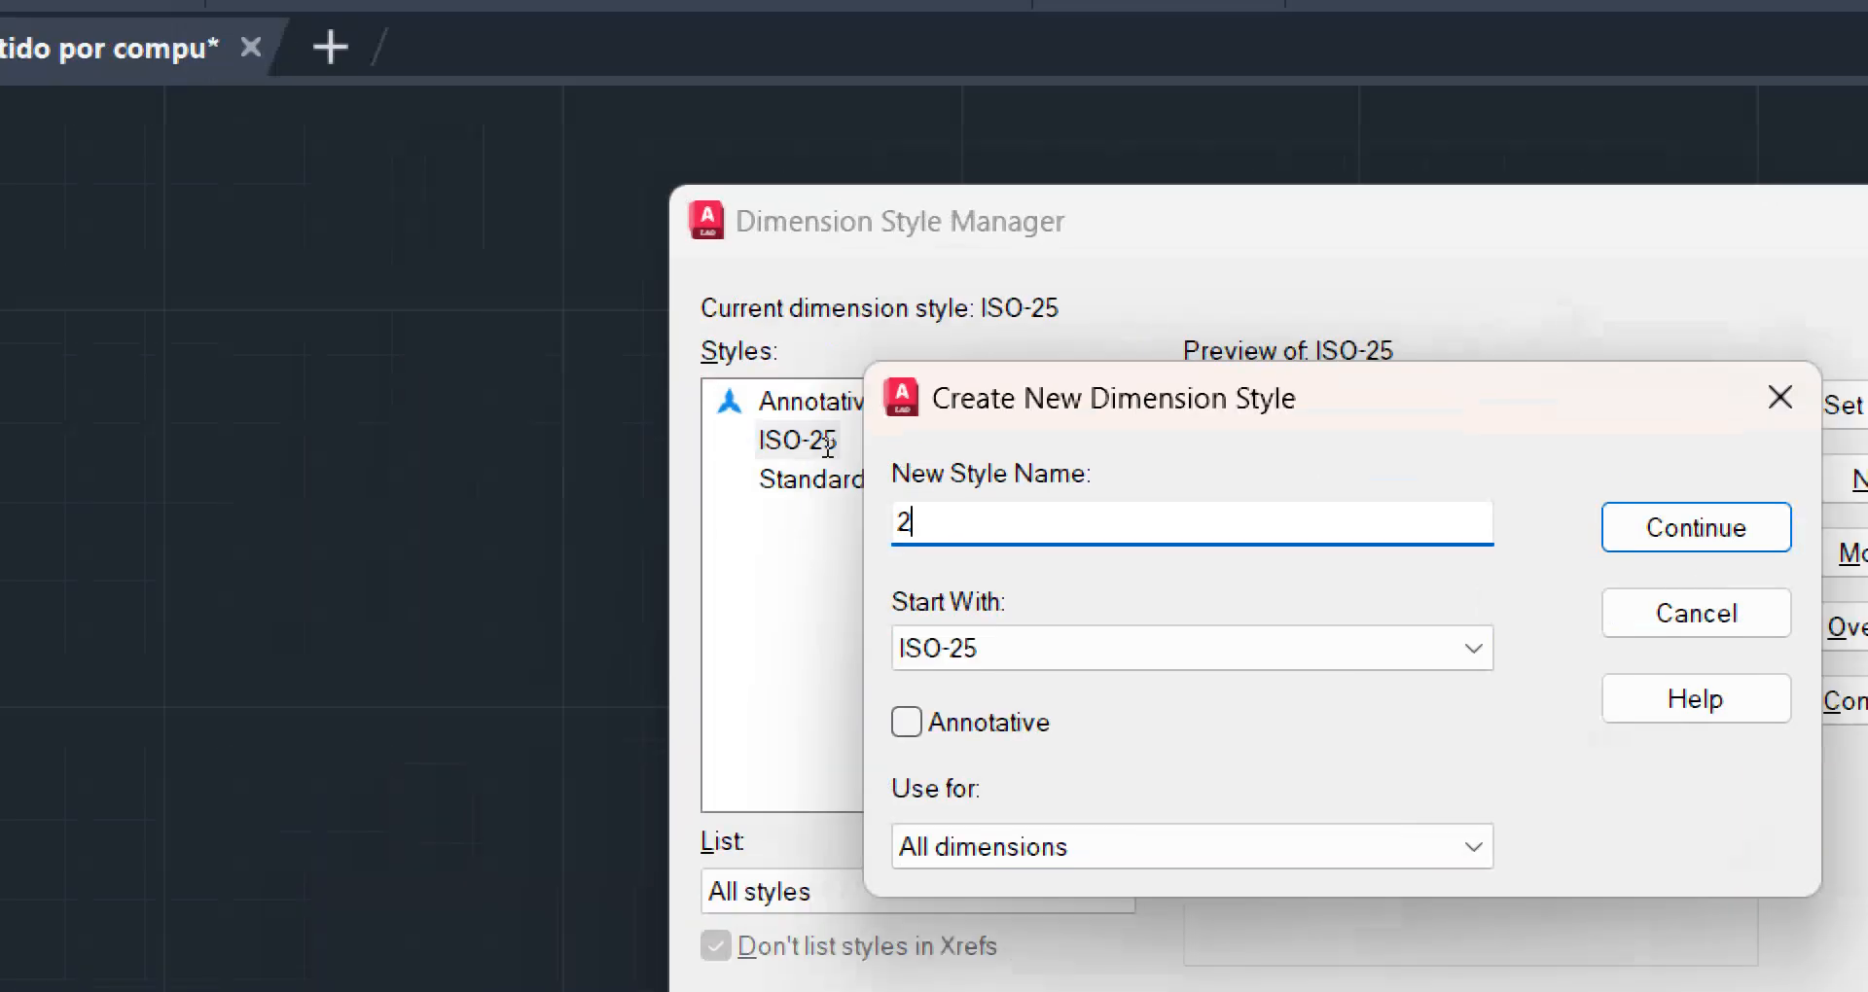
text(MM)
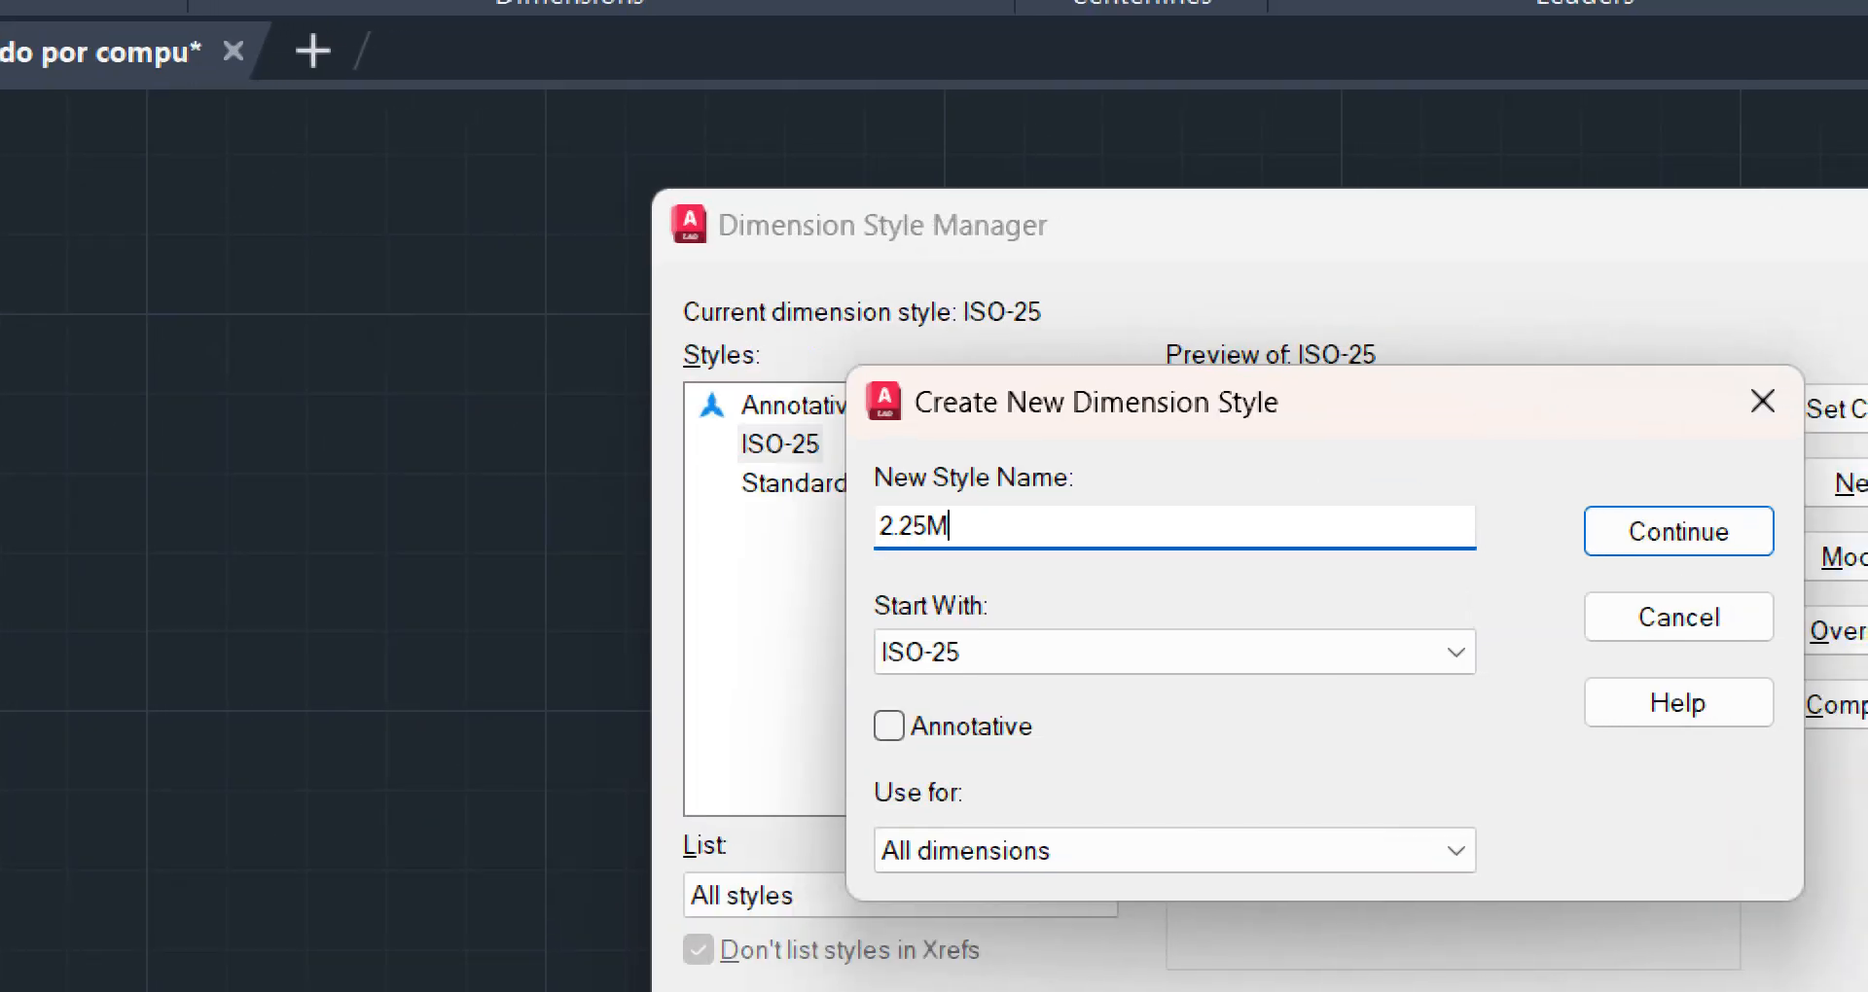
key(BackSpace)
key(BackSpace)
text(mm)
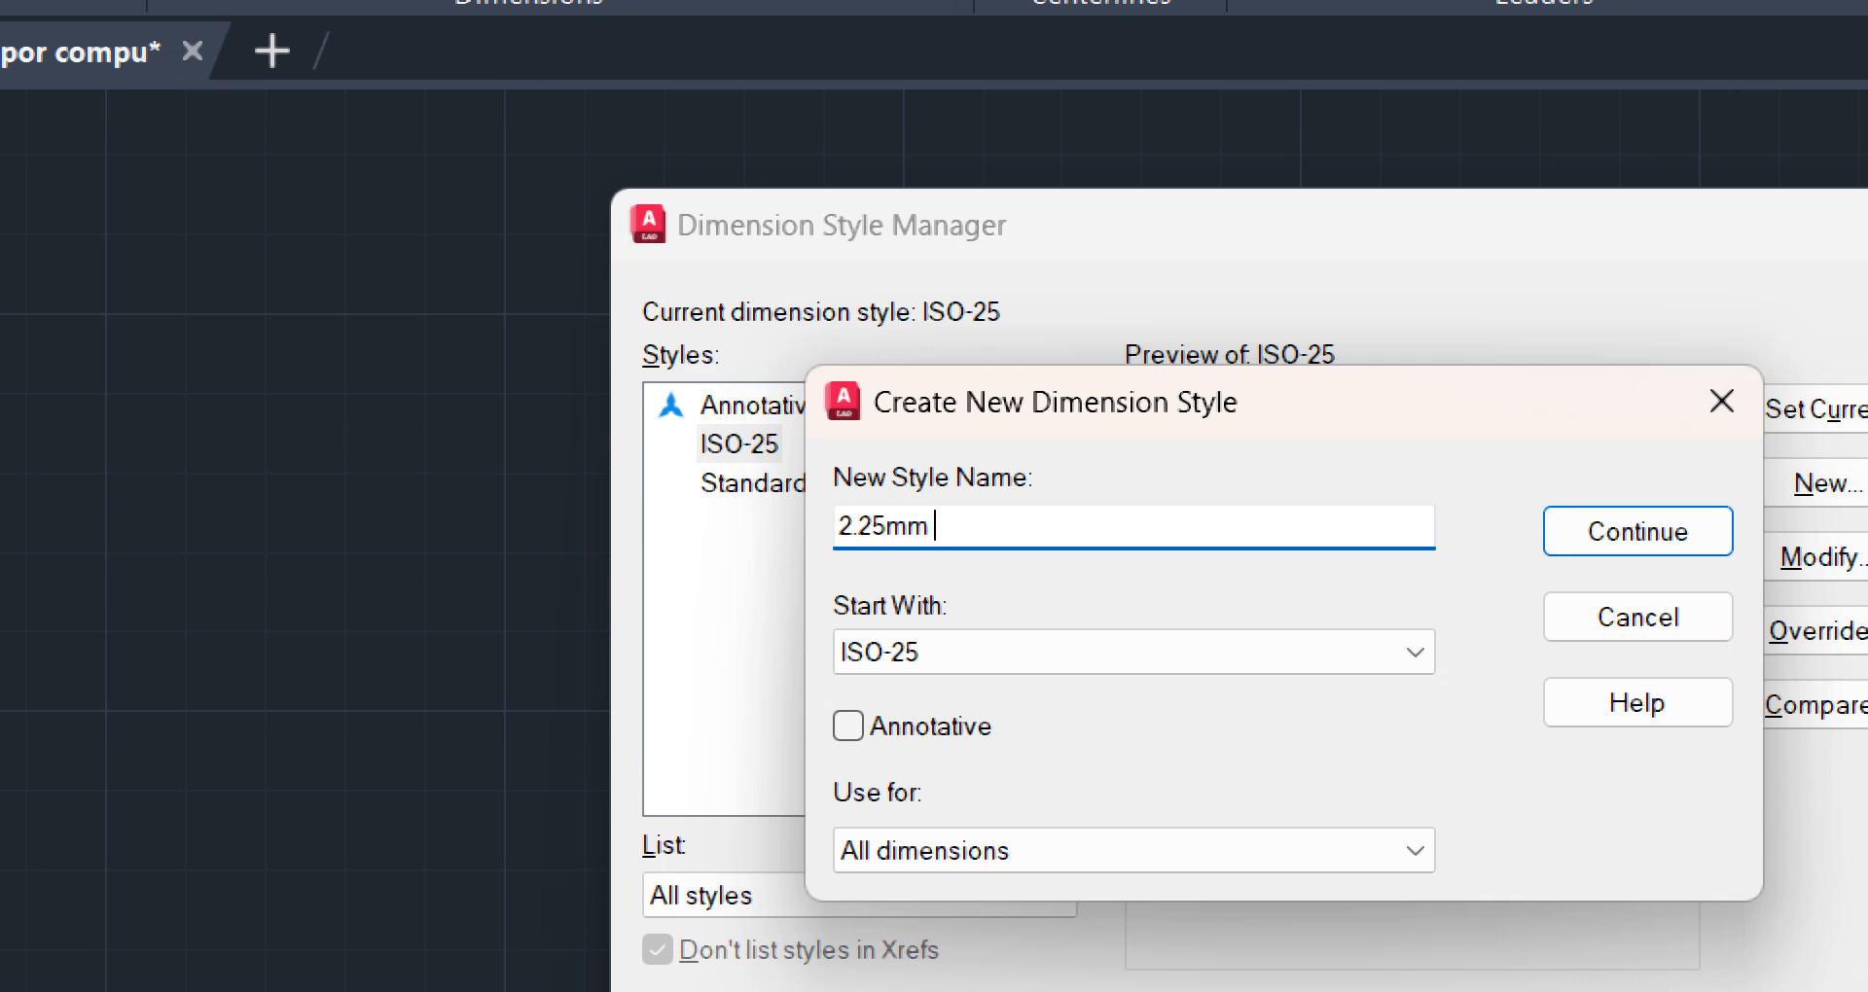
text(Anotat)
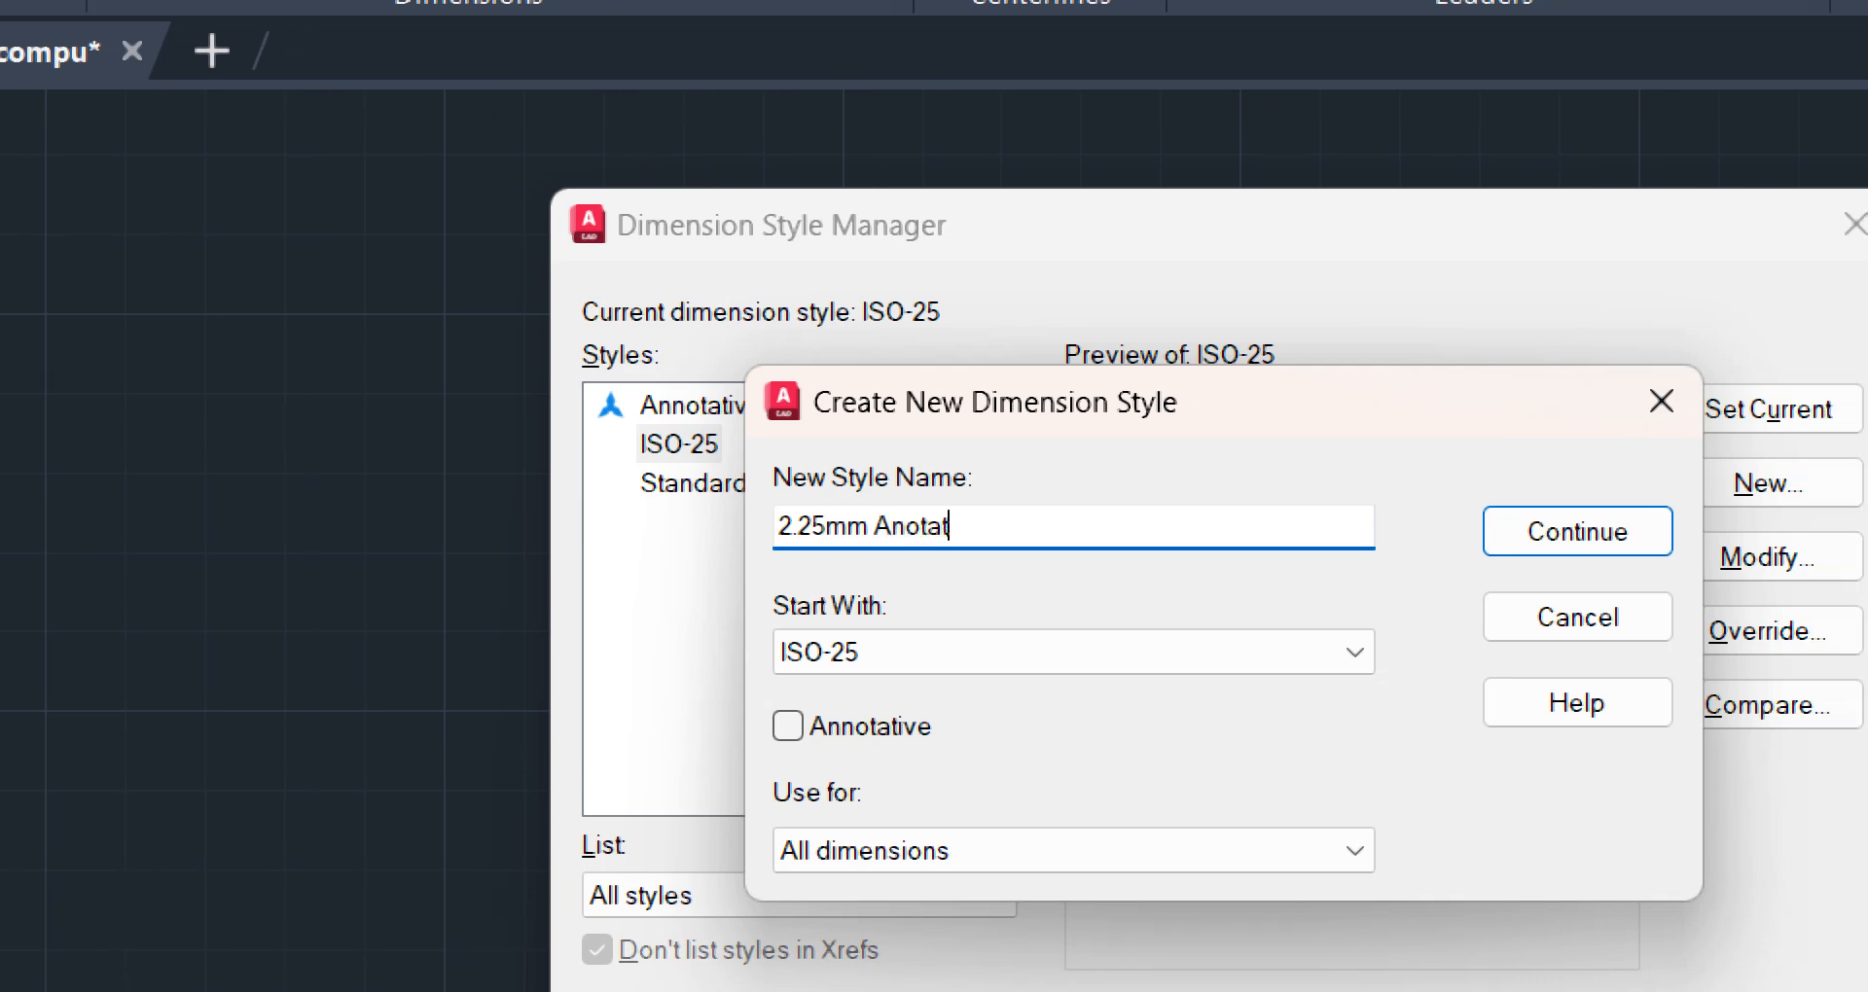
text(ivo)
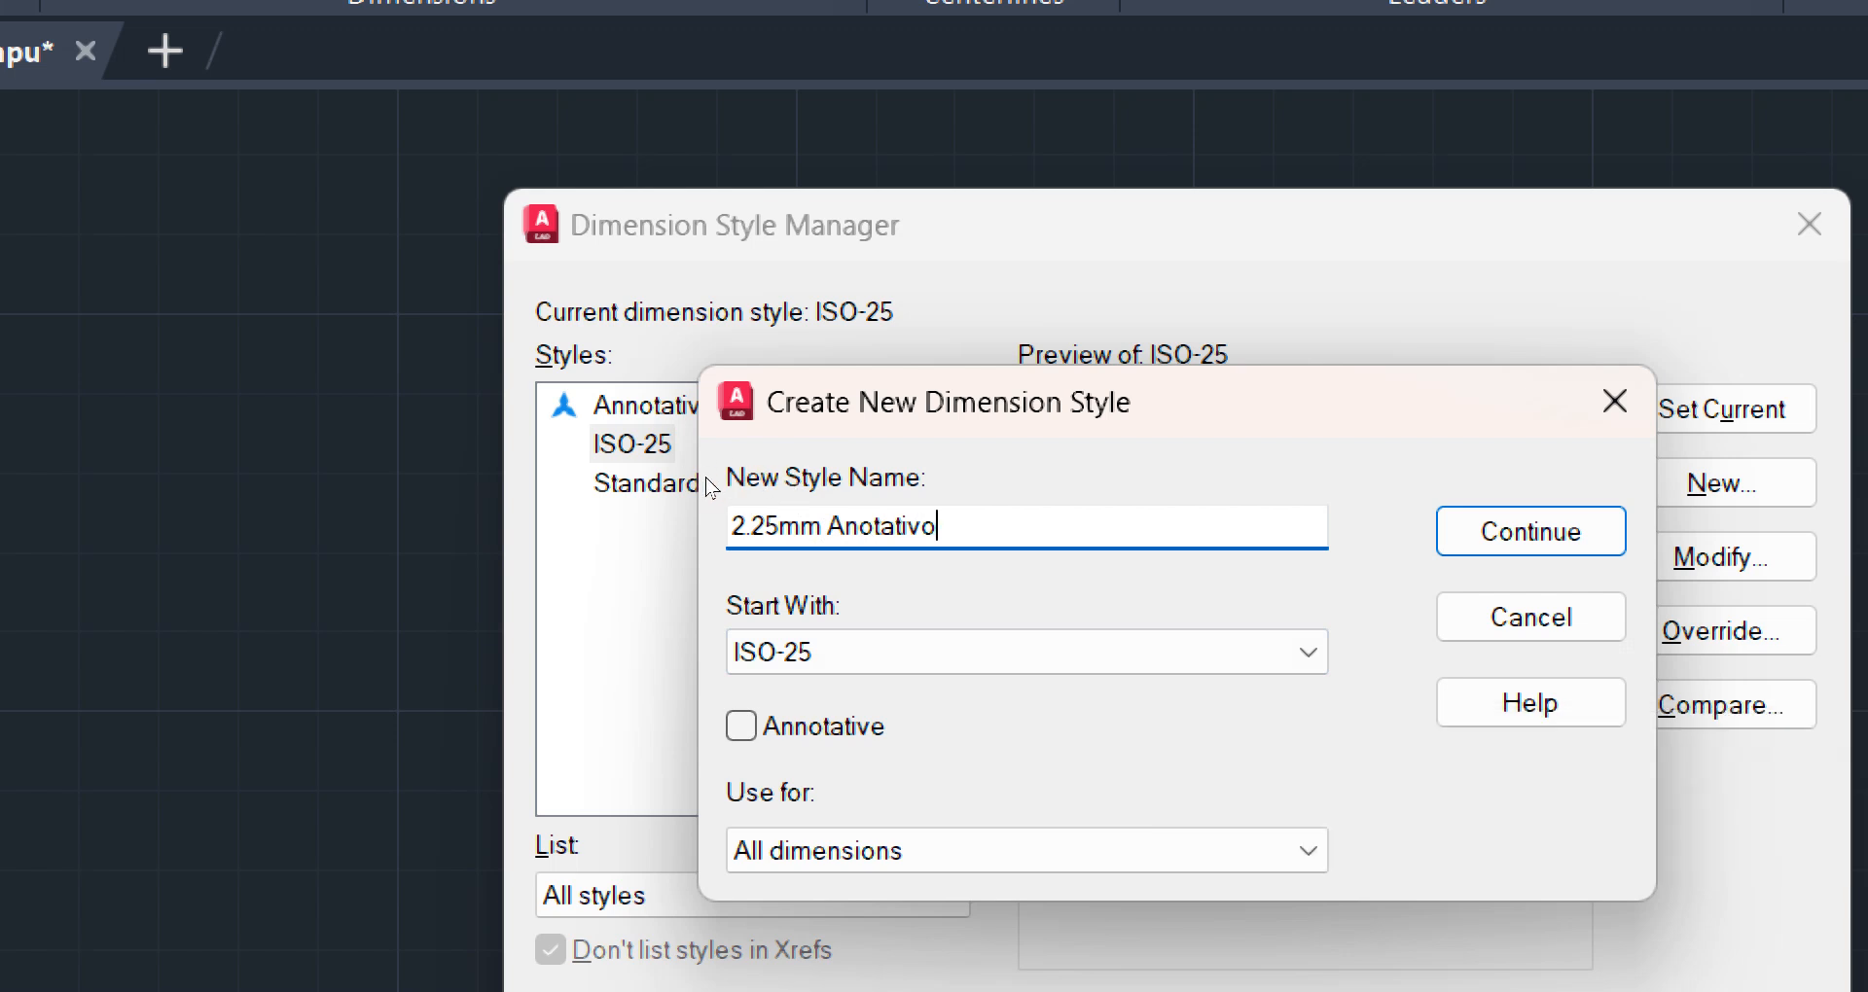
Base the new style on ISO-25, make it annotative and continue to its detailed settings
click(991, 652)
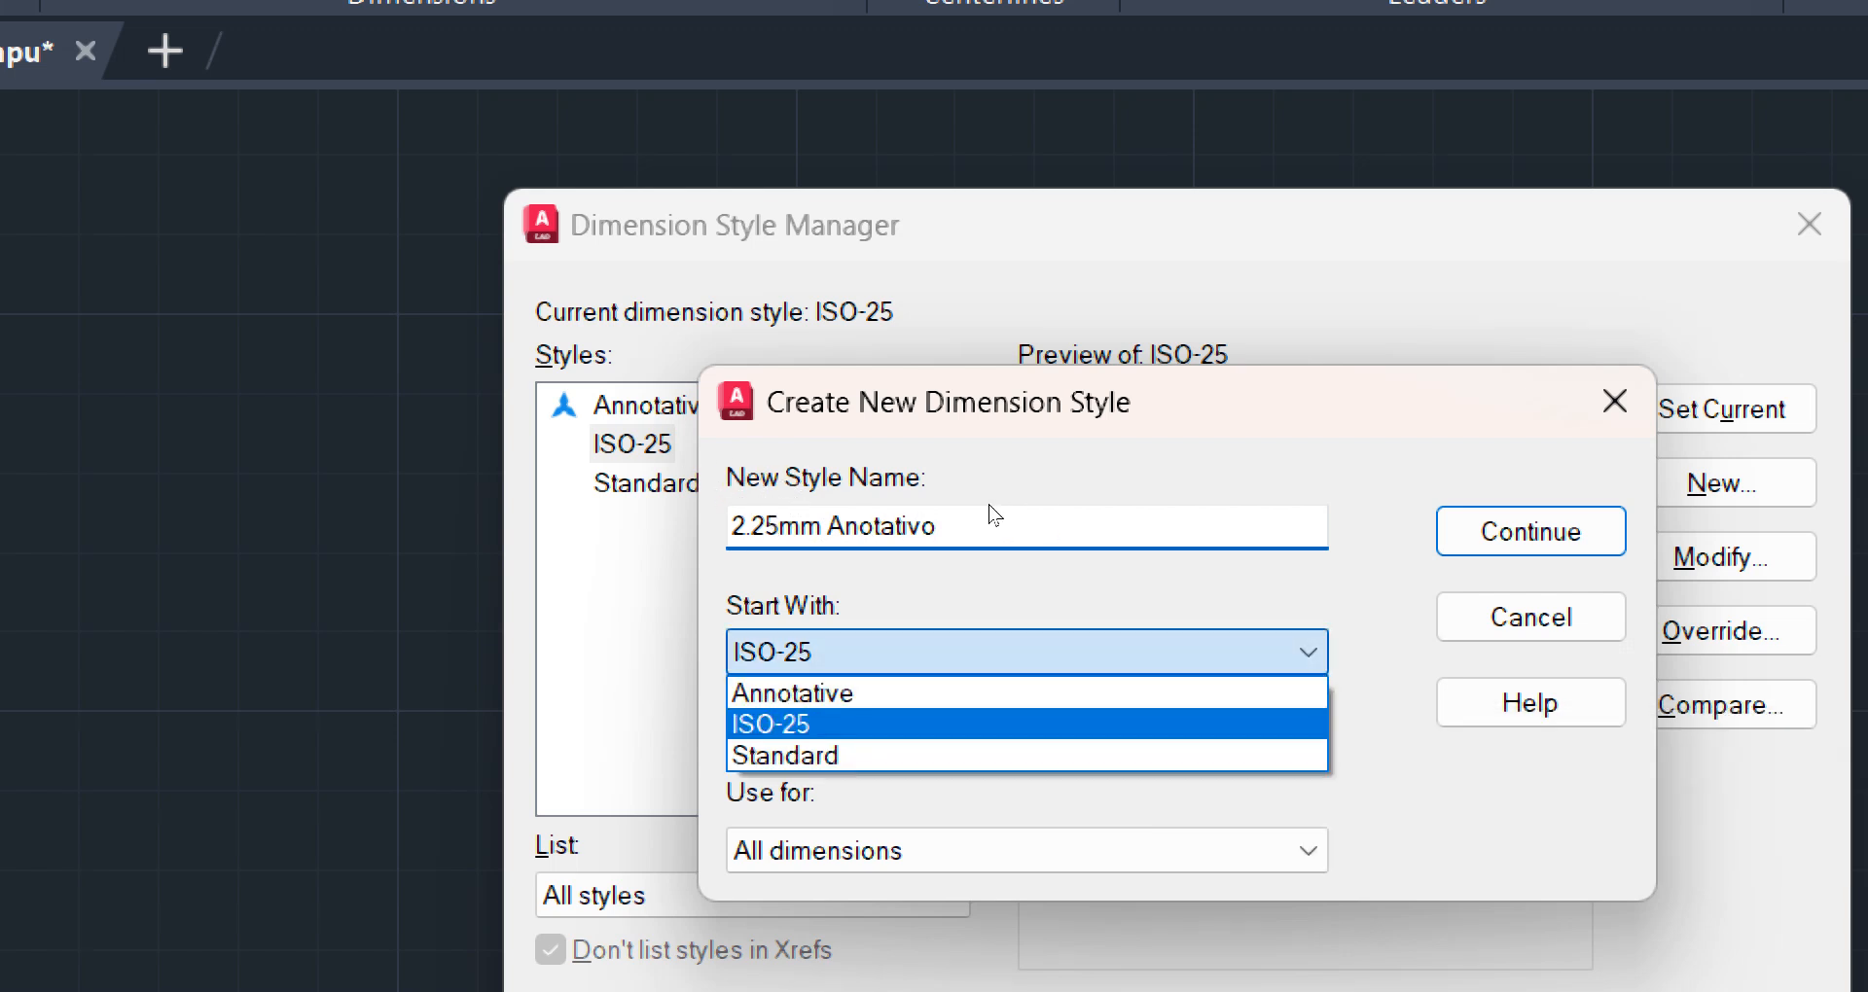
click(755, 723)
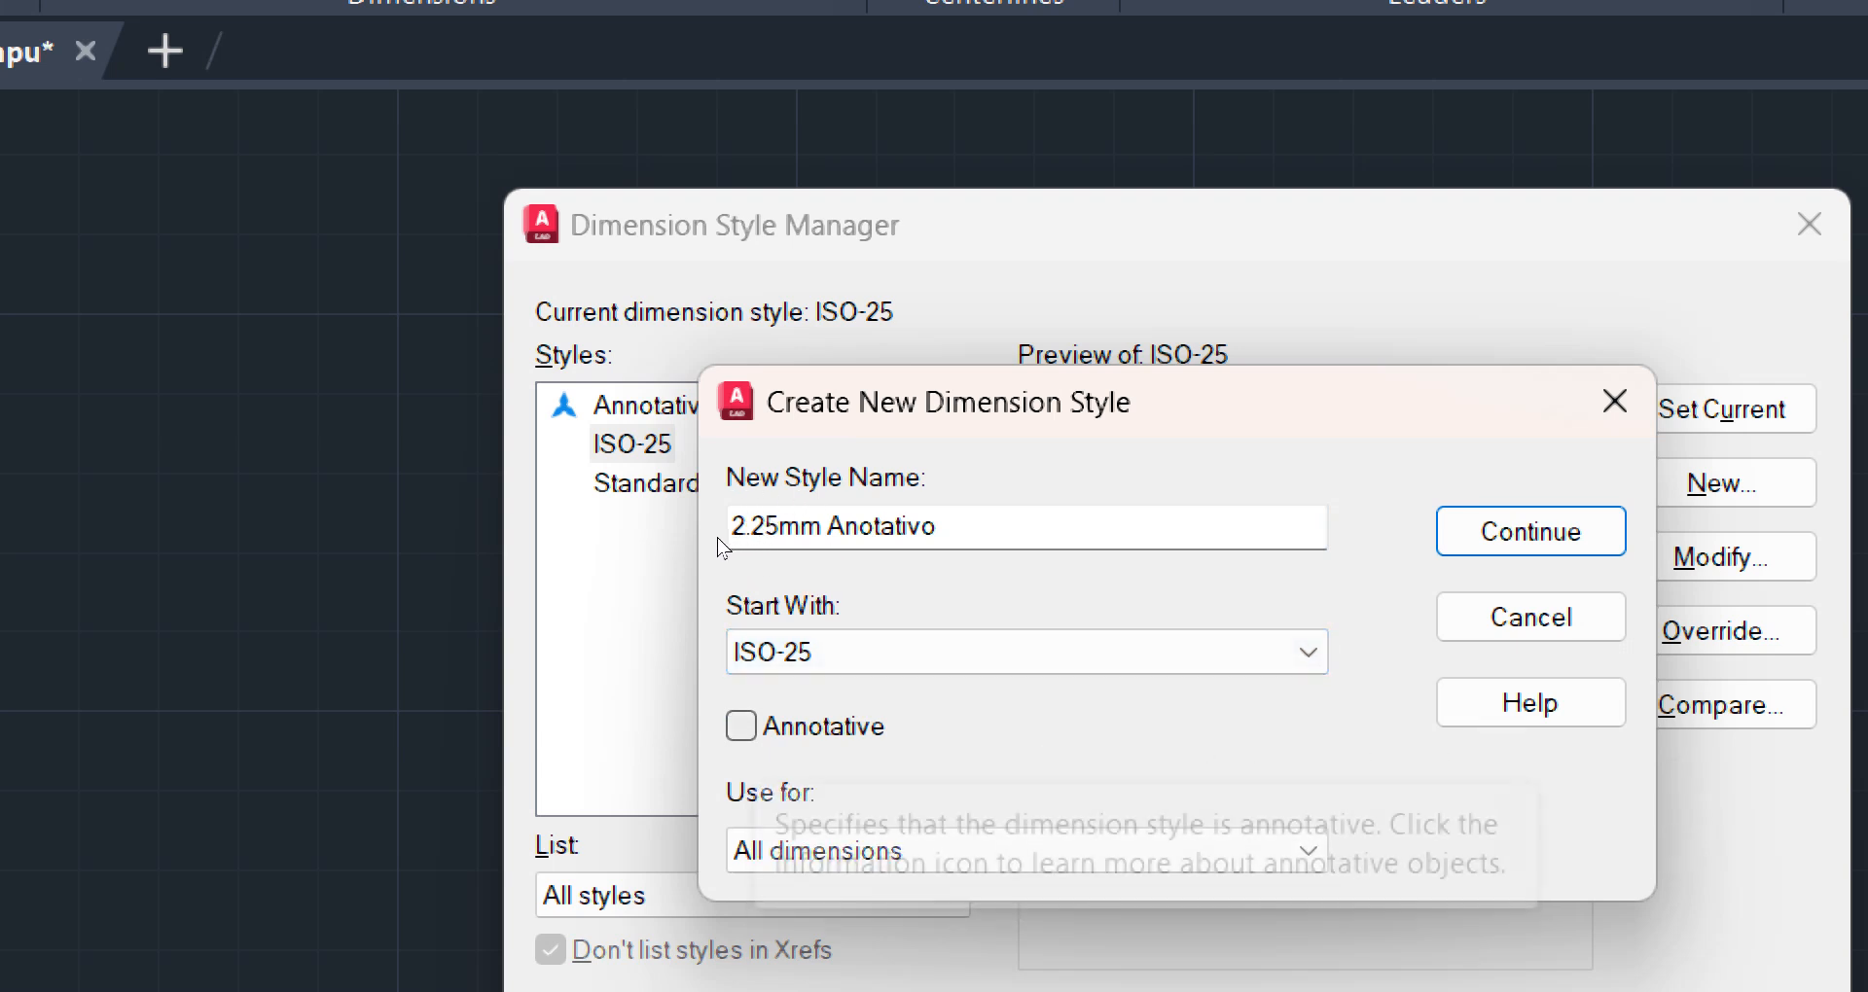
click(742, 726)
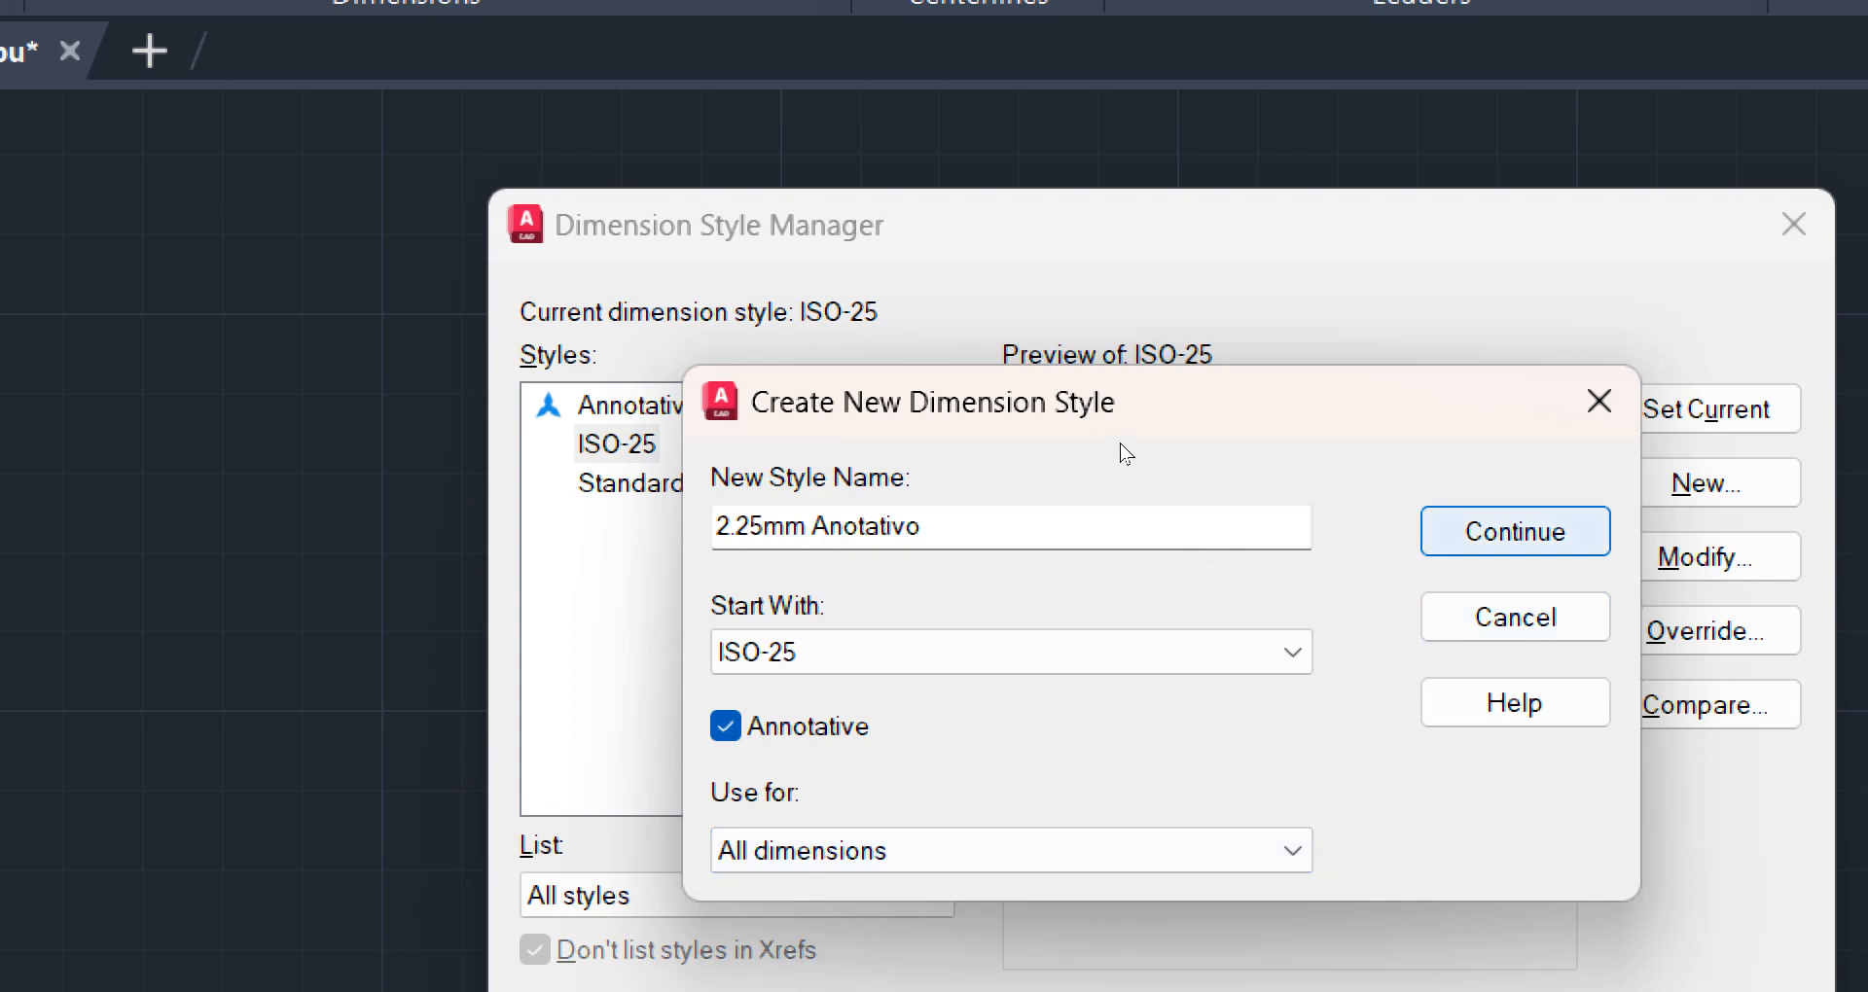
key(Return)
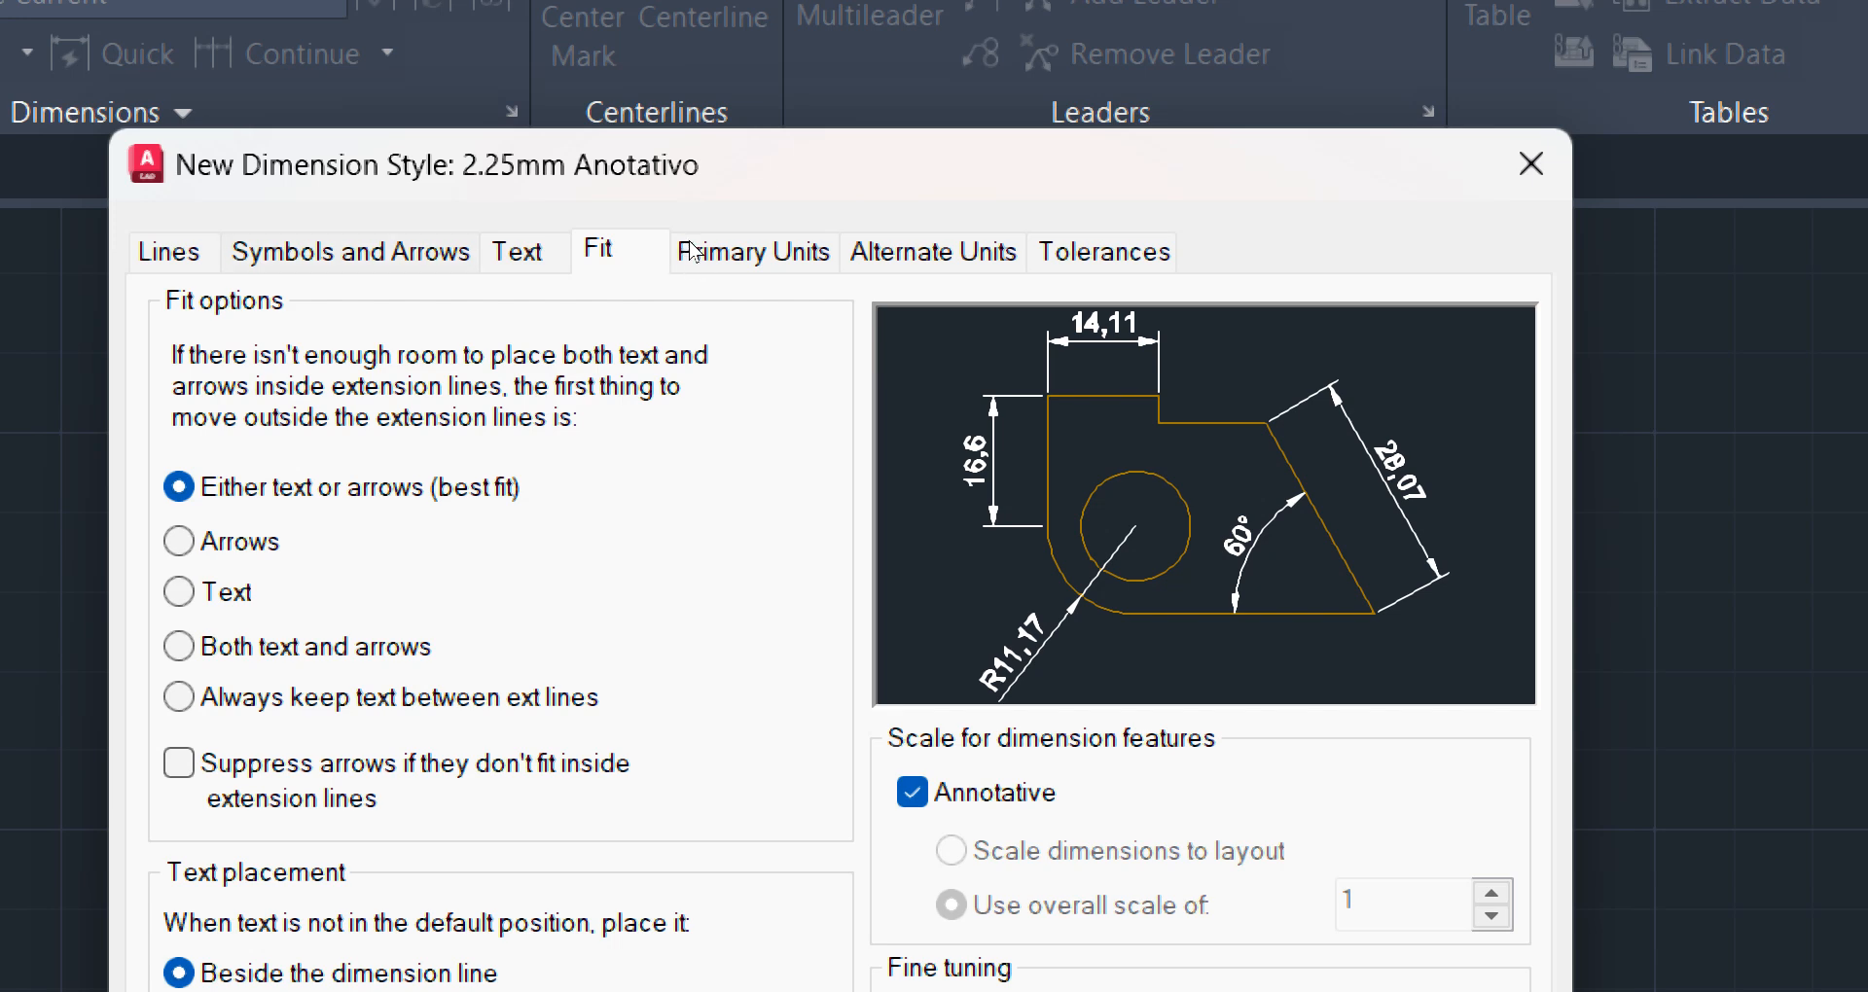
Set the dimension arrowheads of the new style to Architectural tick
click(350, 252)
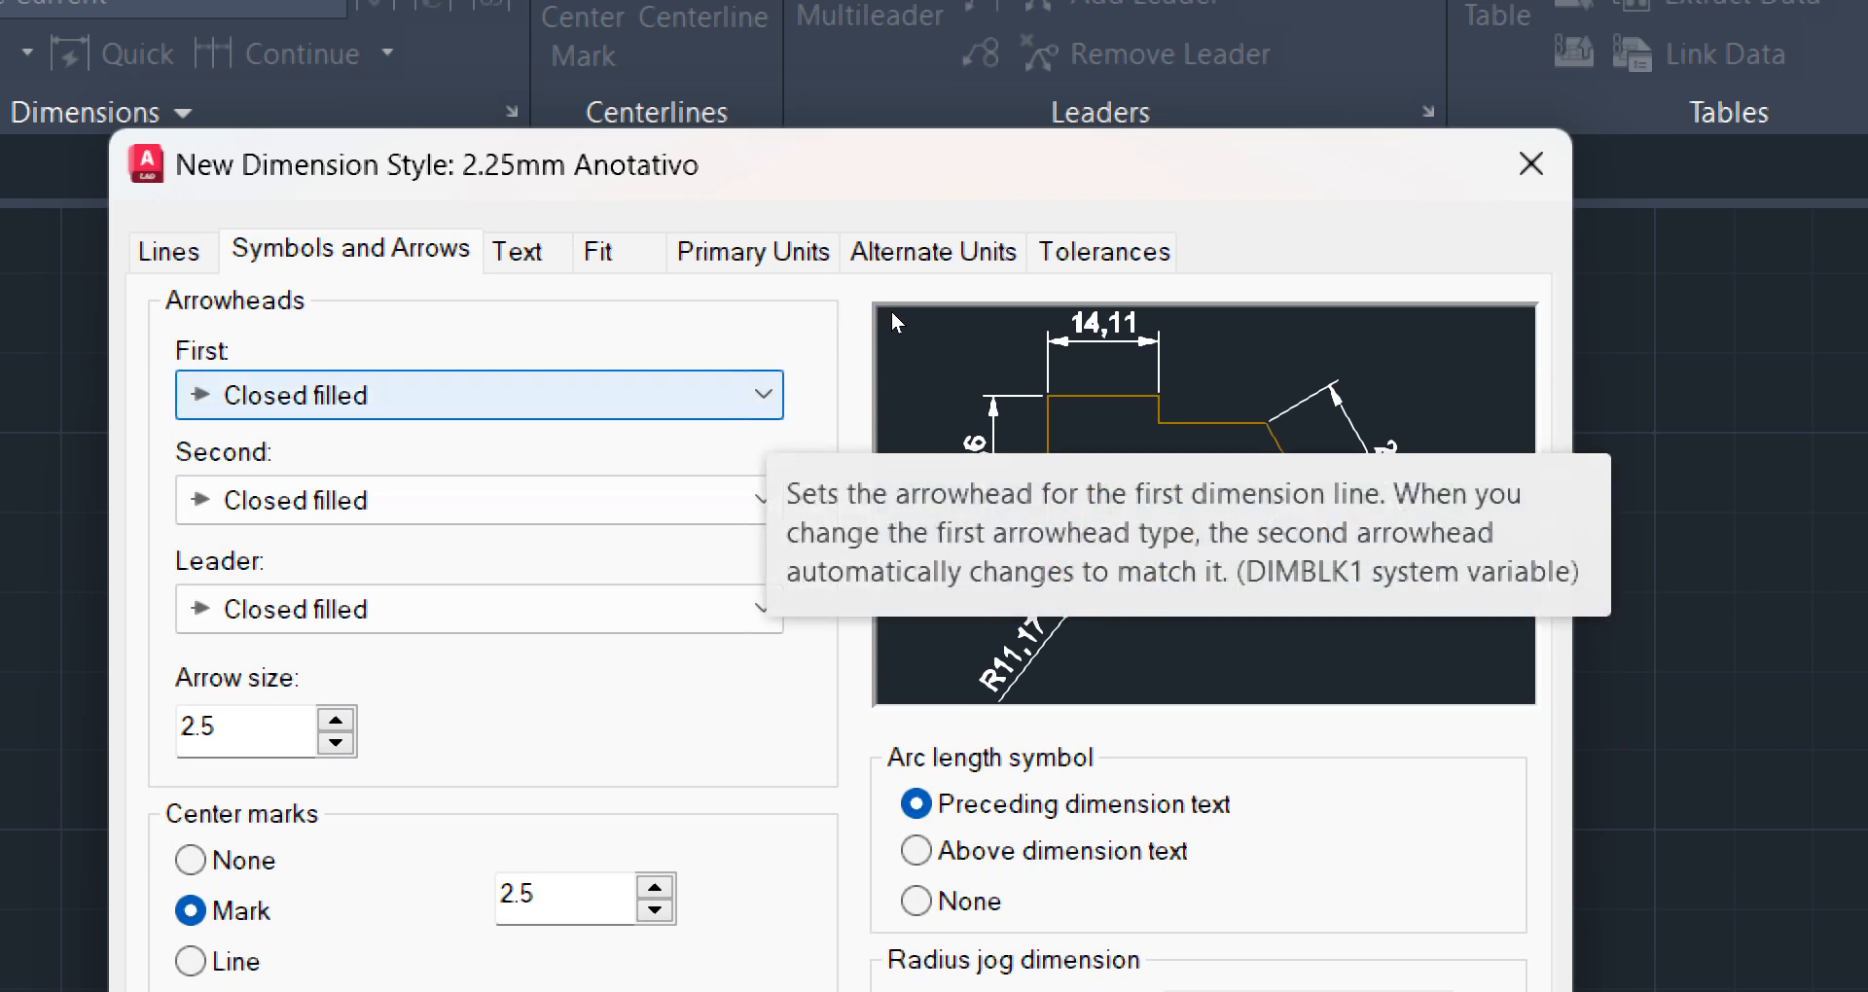
click(764, 395)
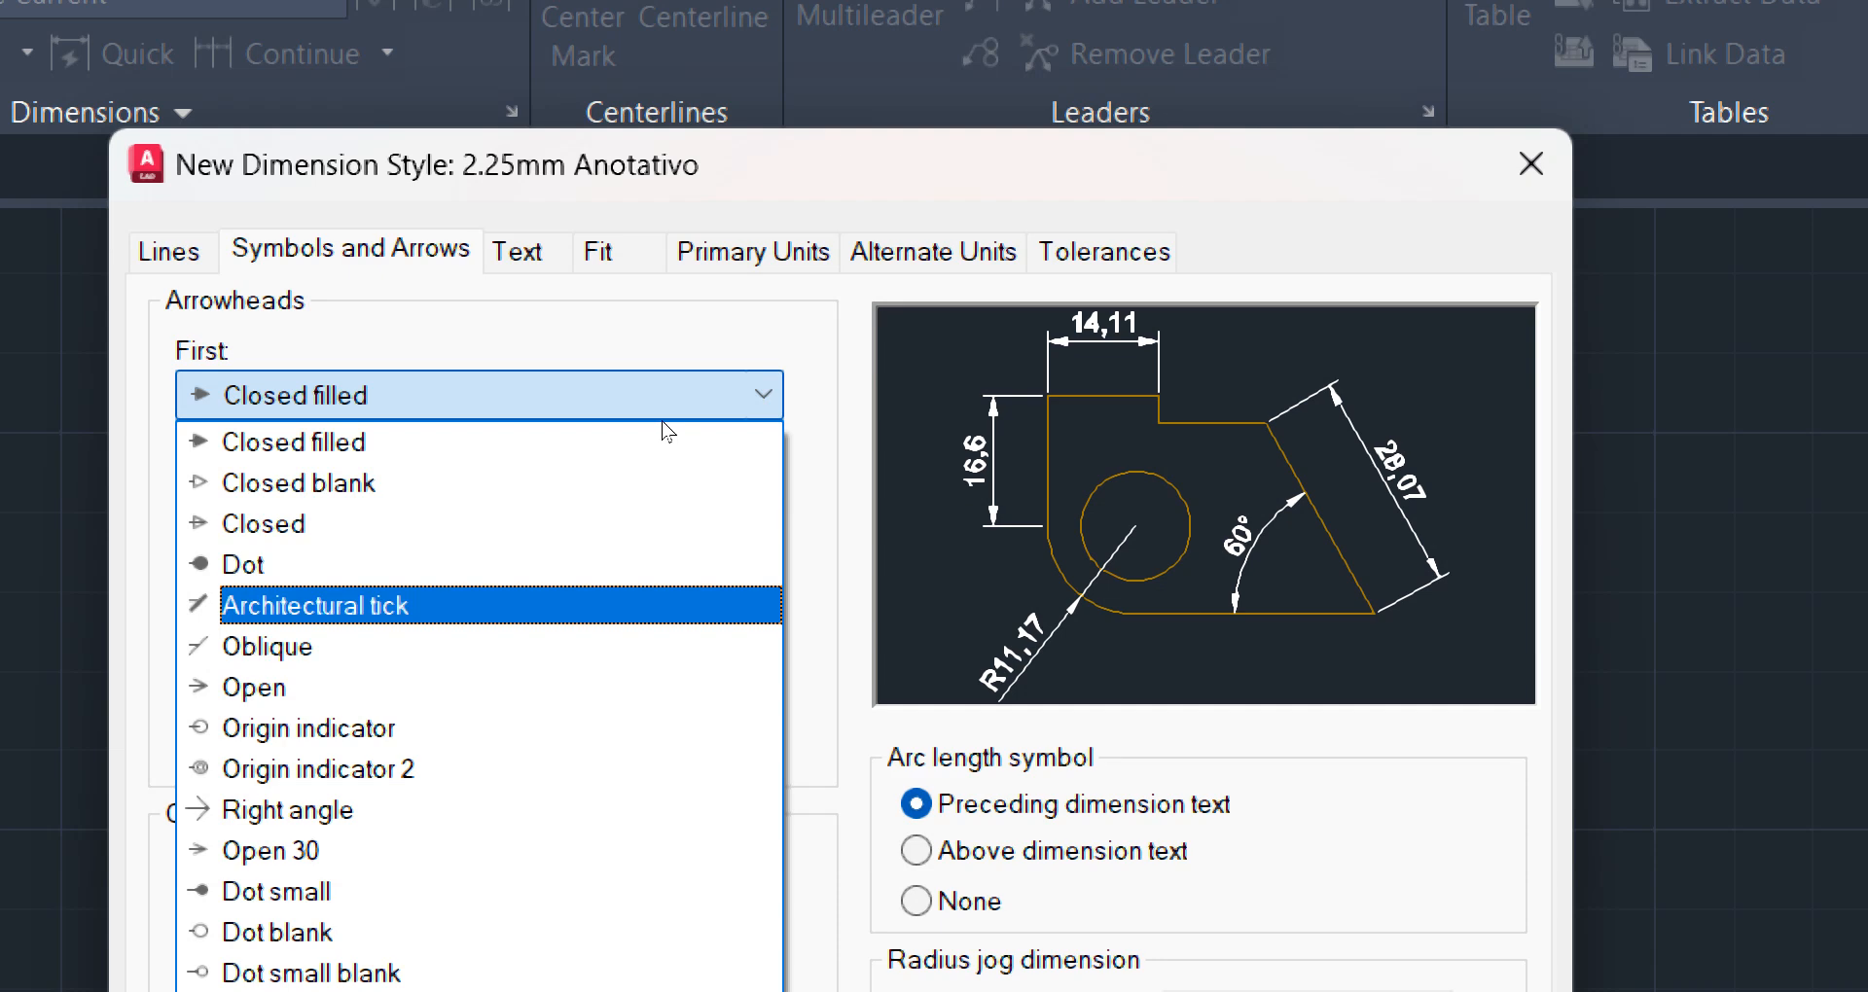
click(667, 605)
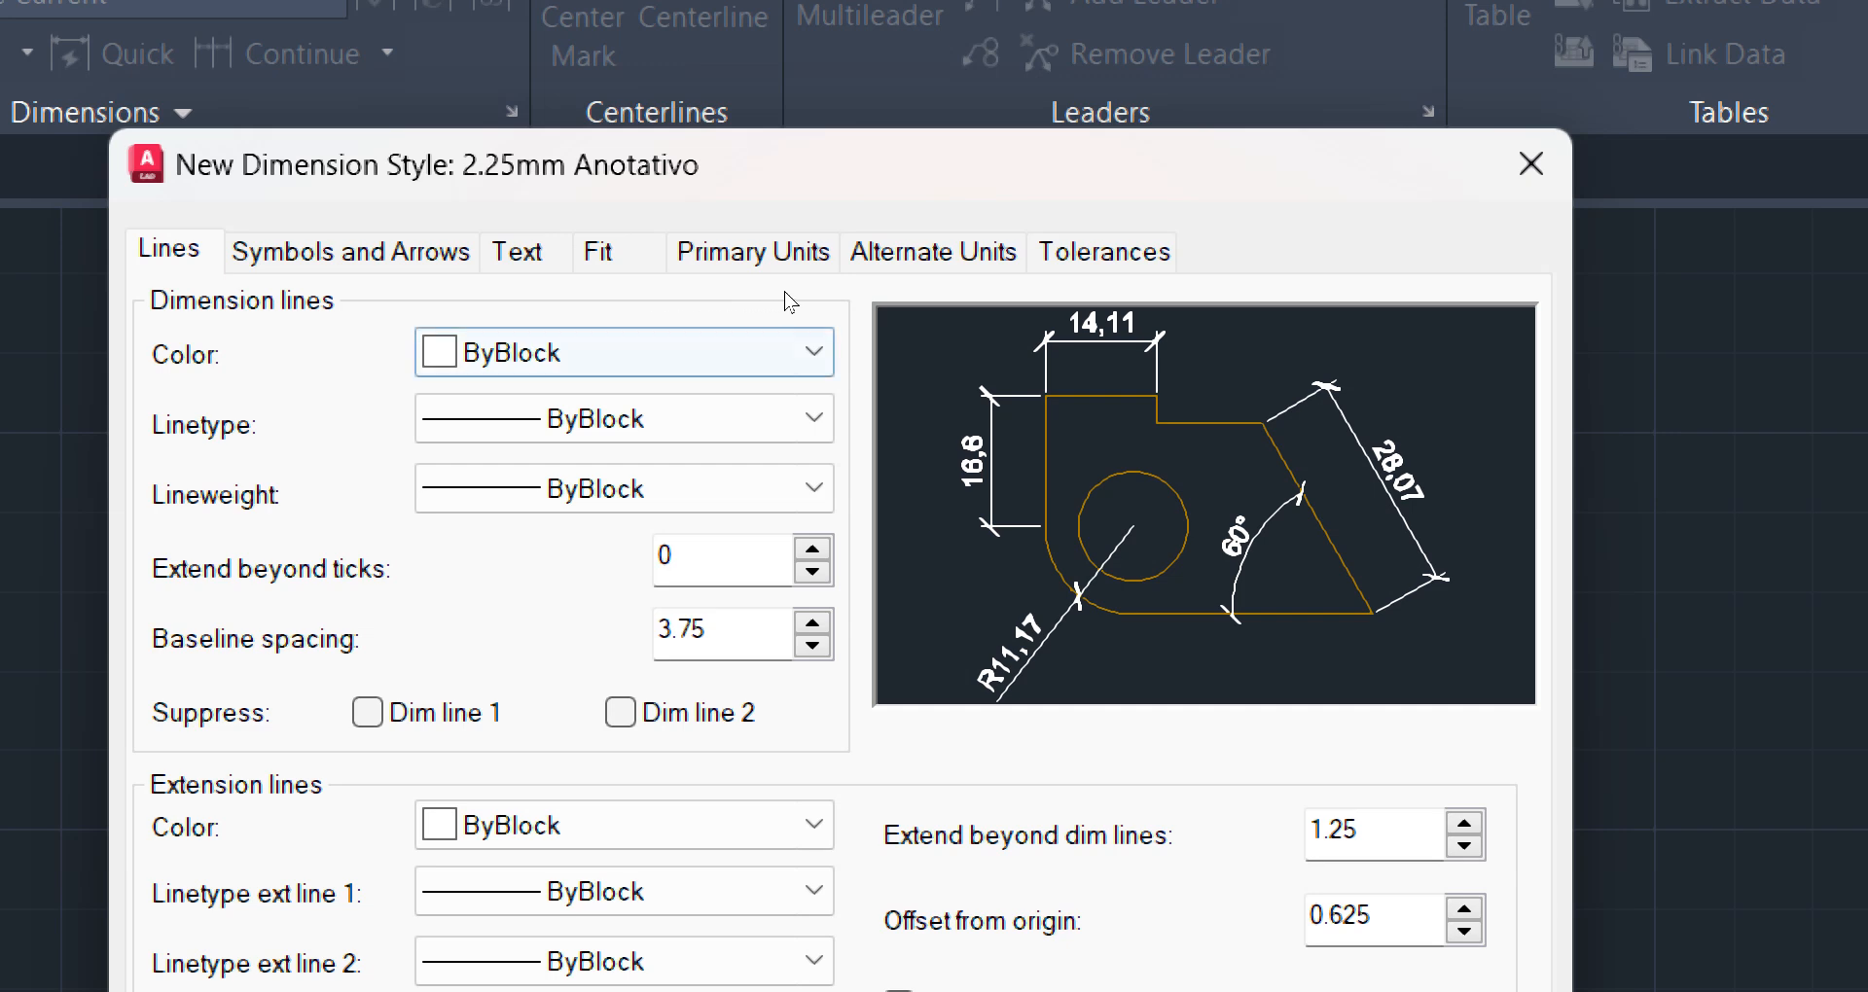
Colour the dimension lines yellow and the extension lines red
click(793, 353)
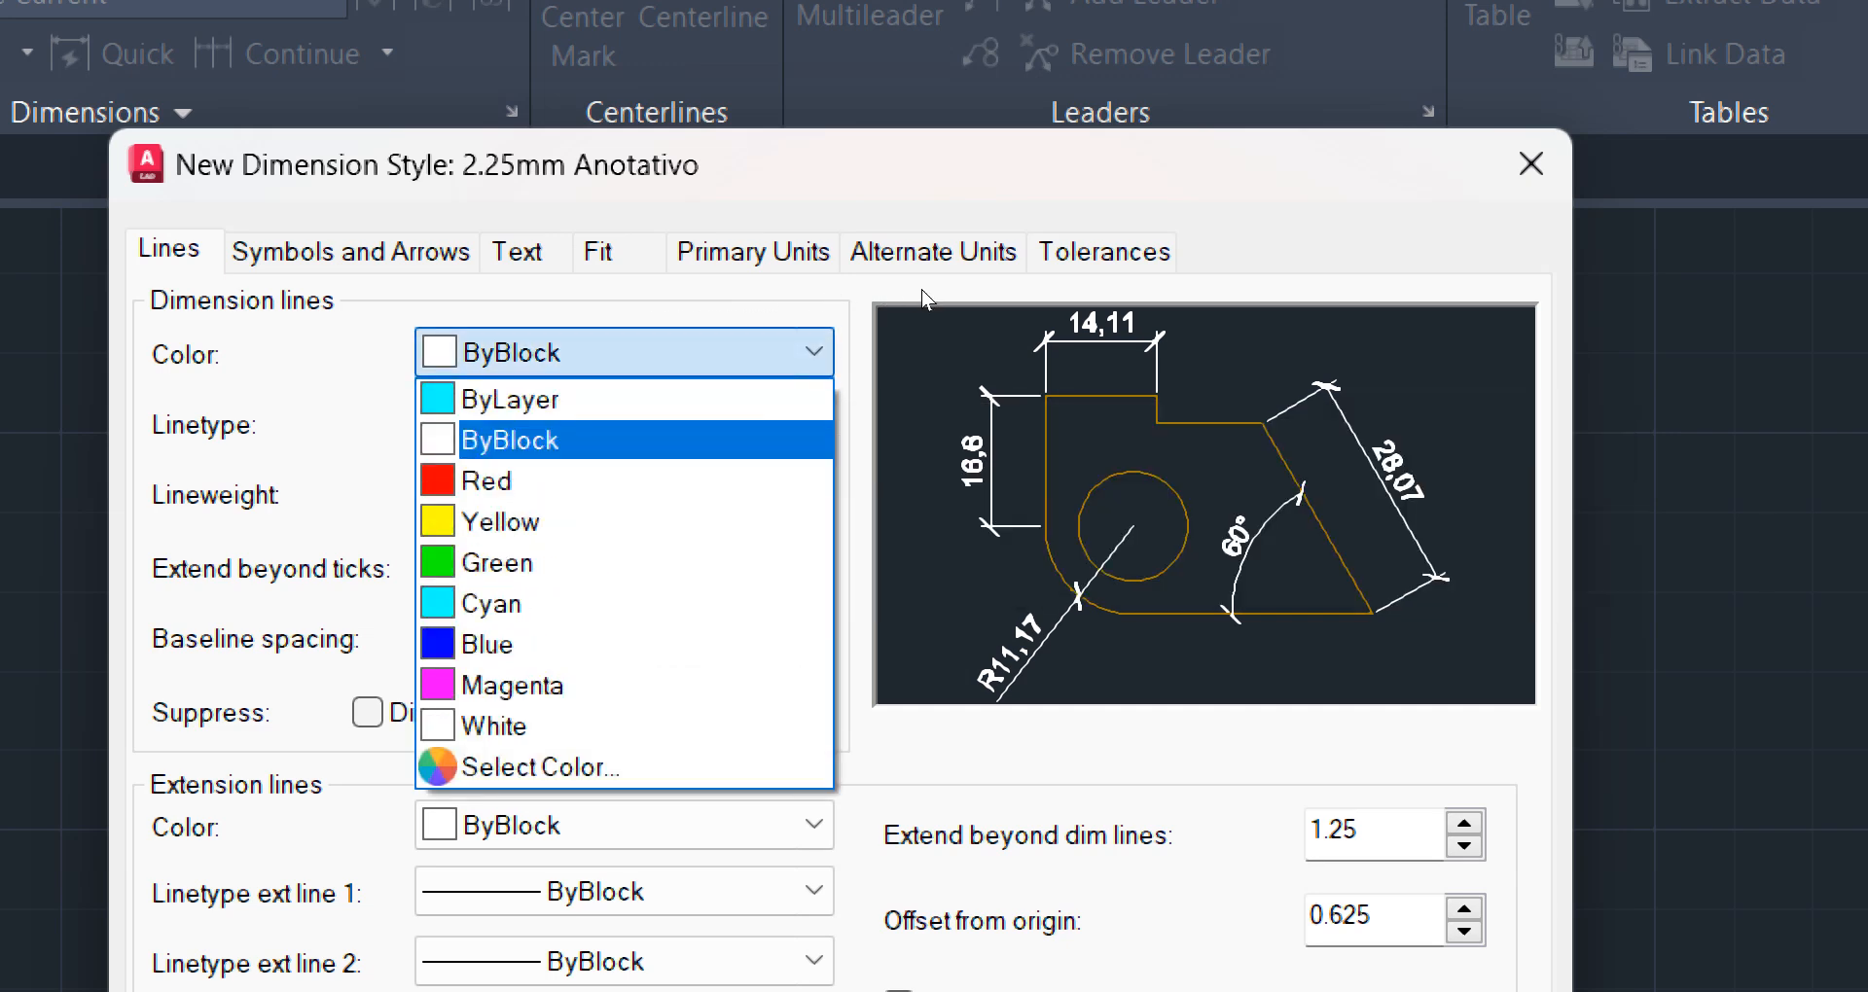
click(779, 522)
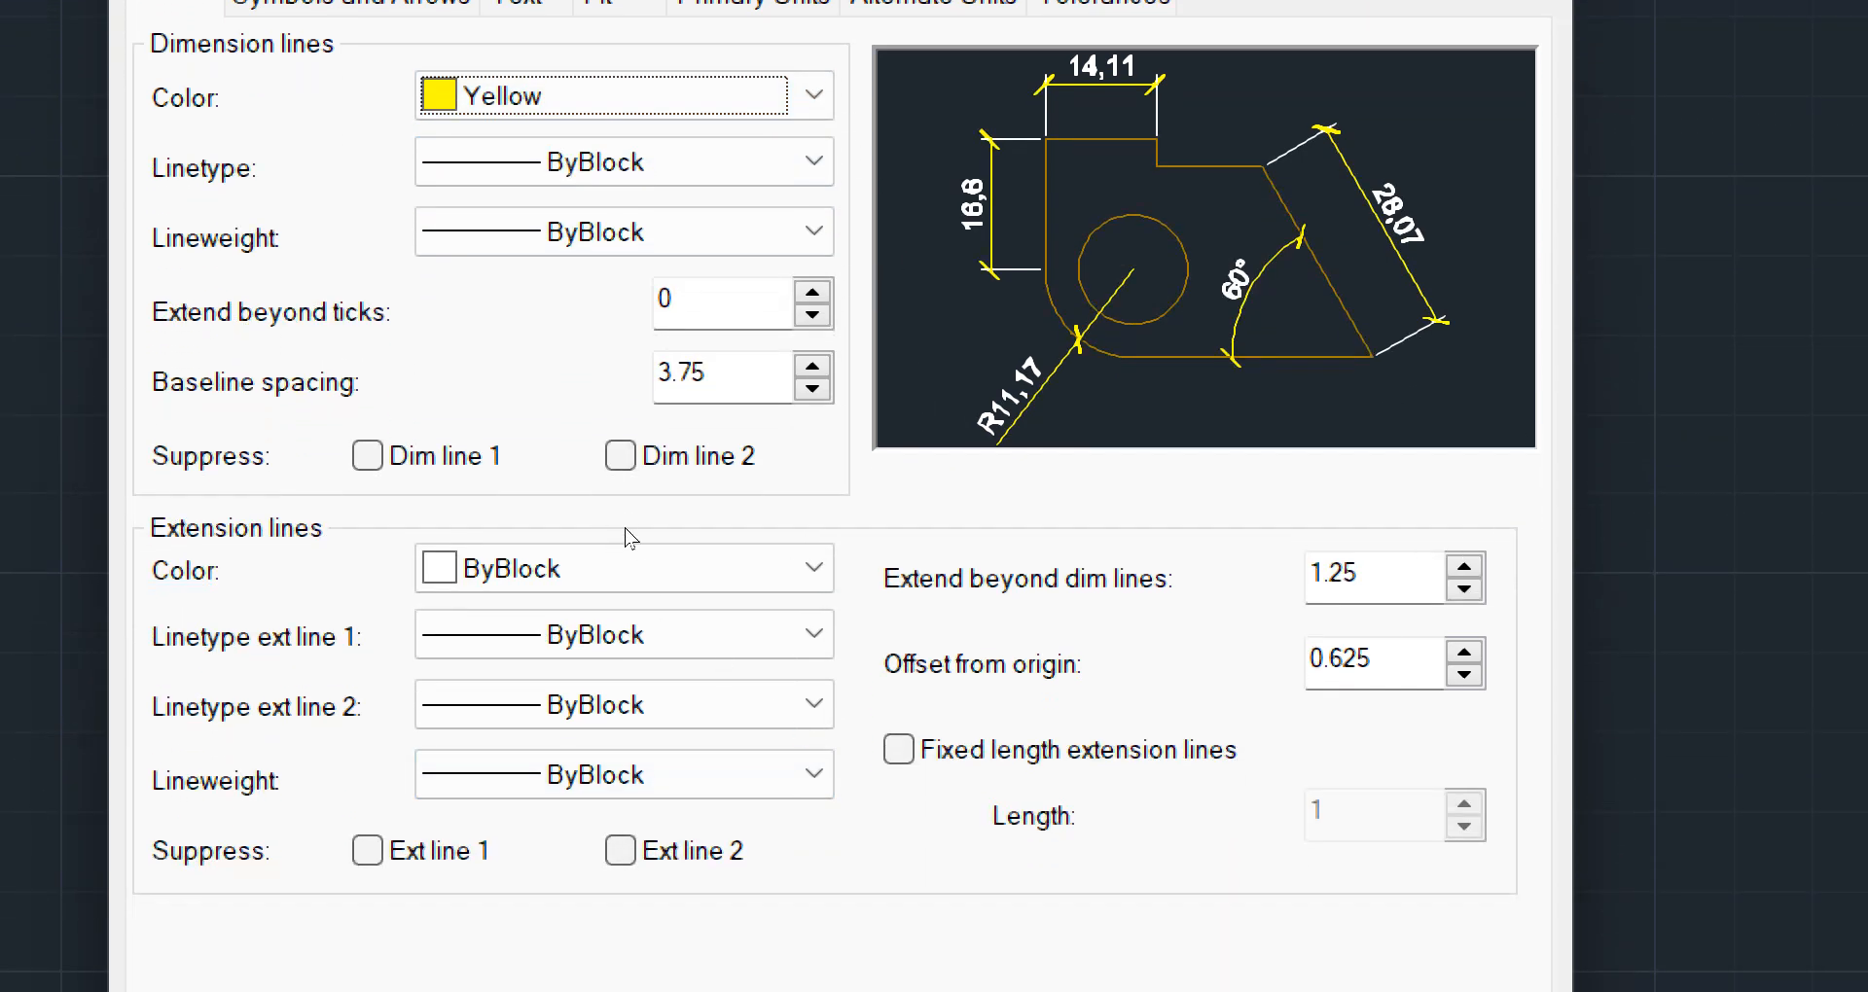
click(761, 576)
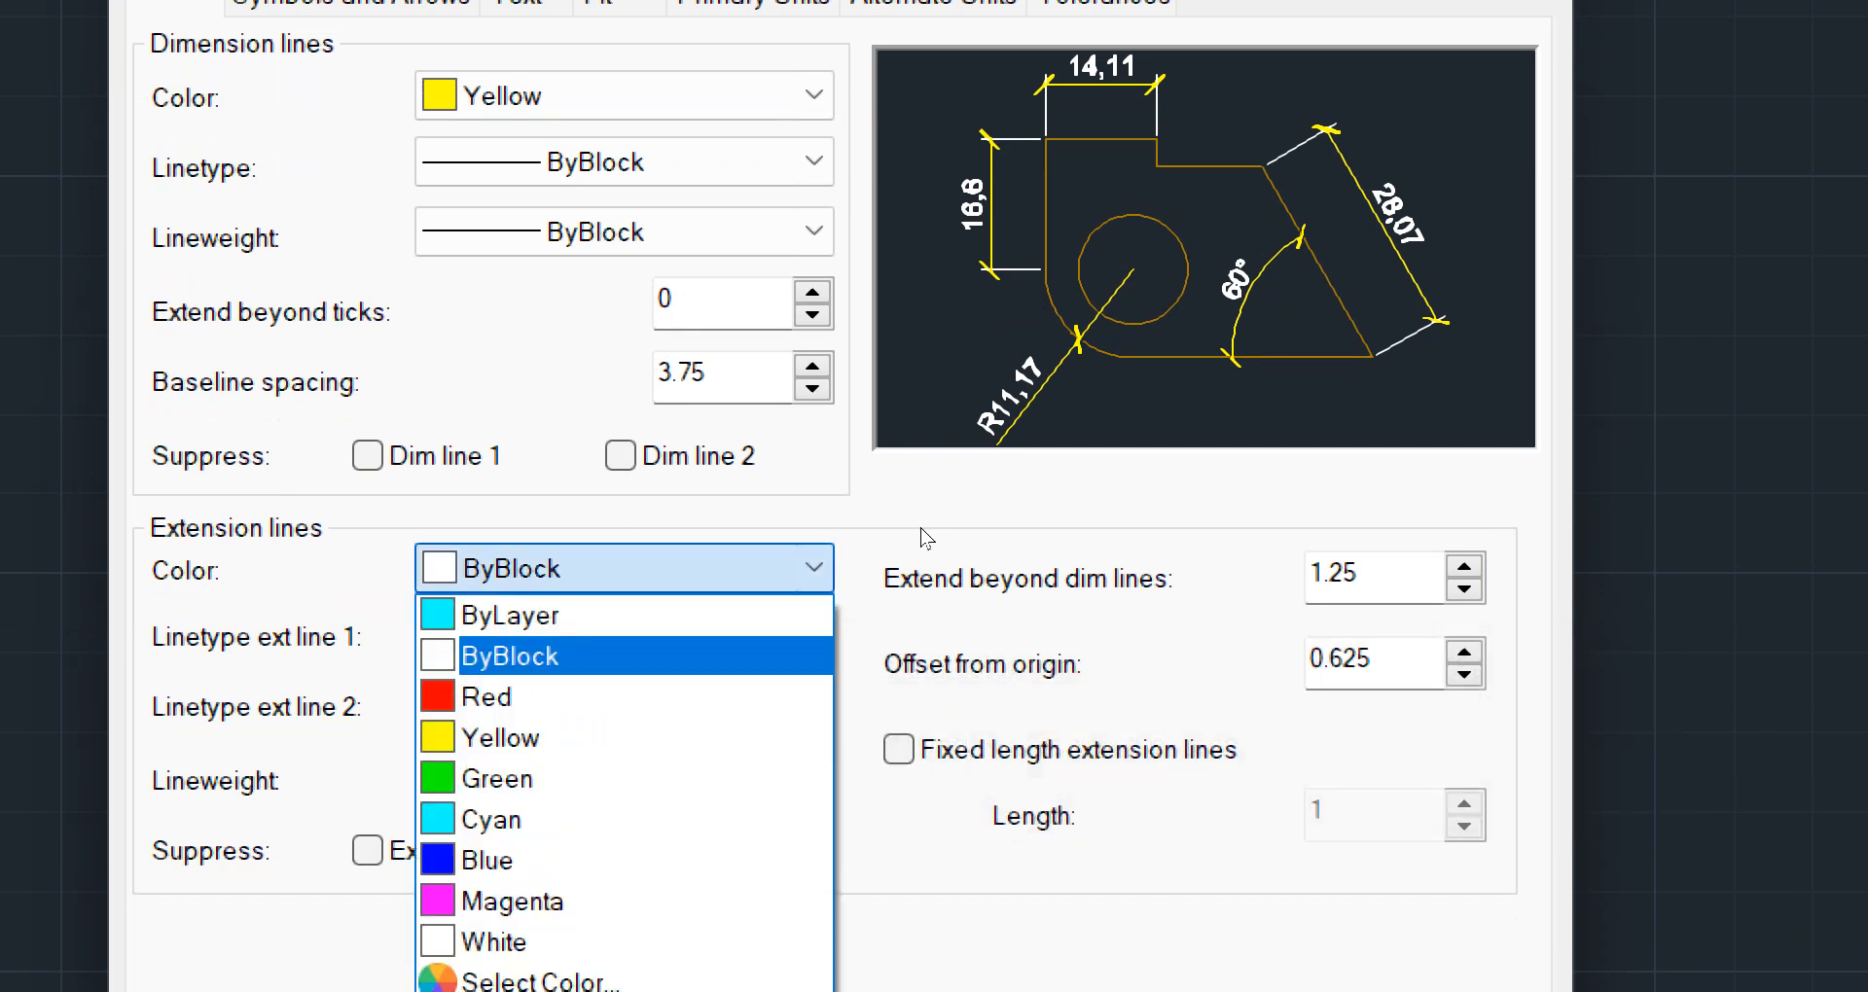
key(Down)
key(Return)
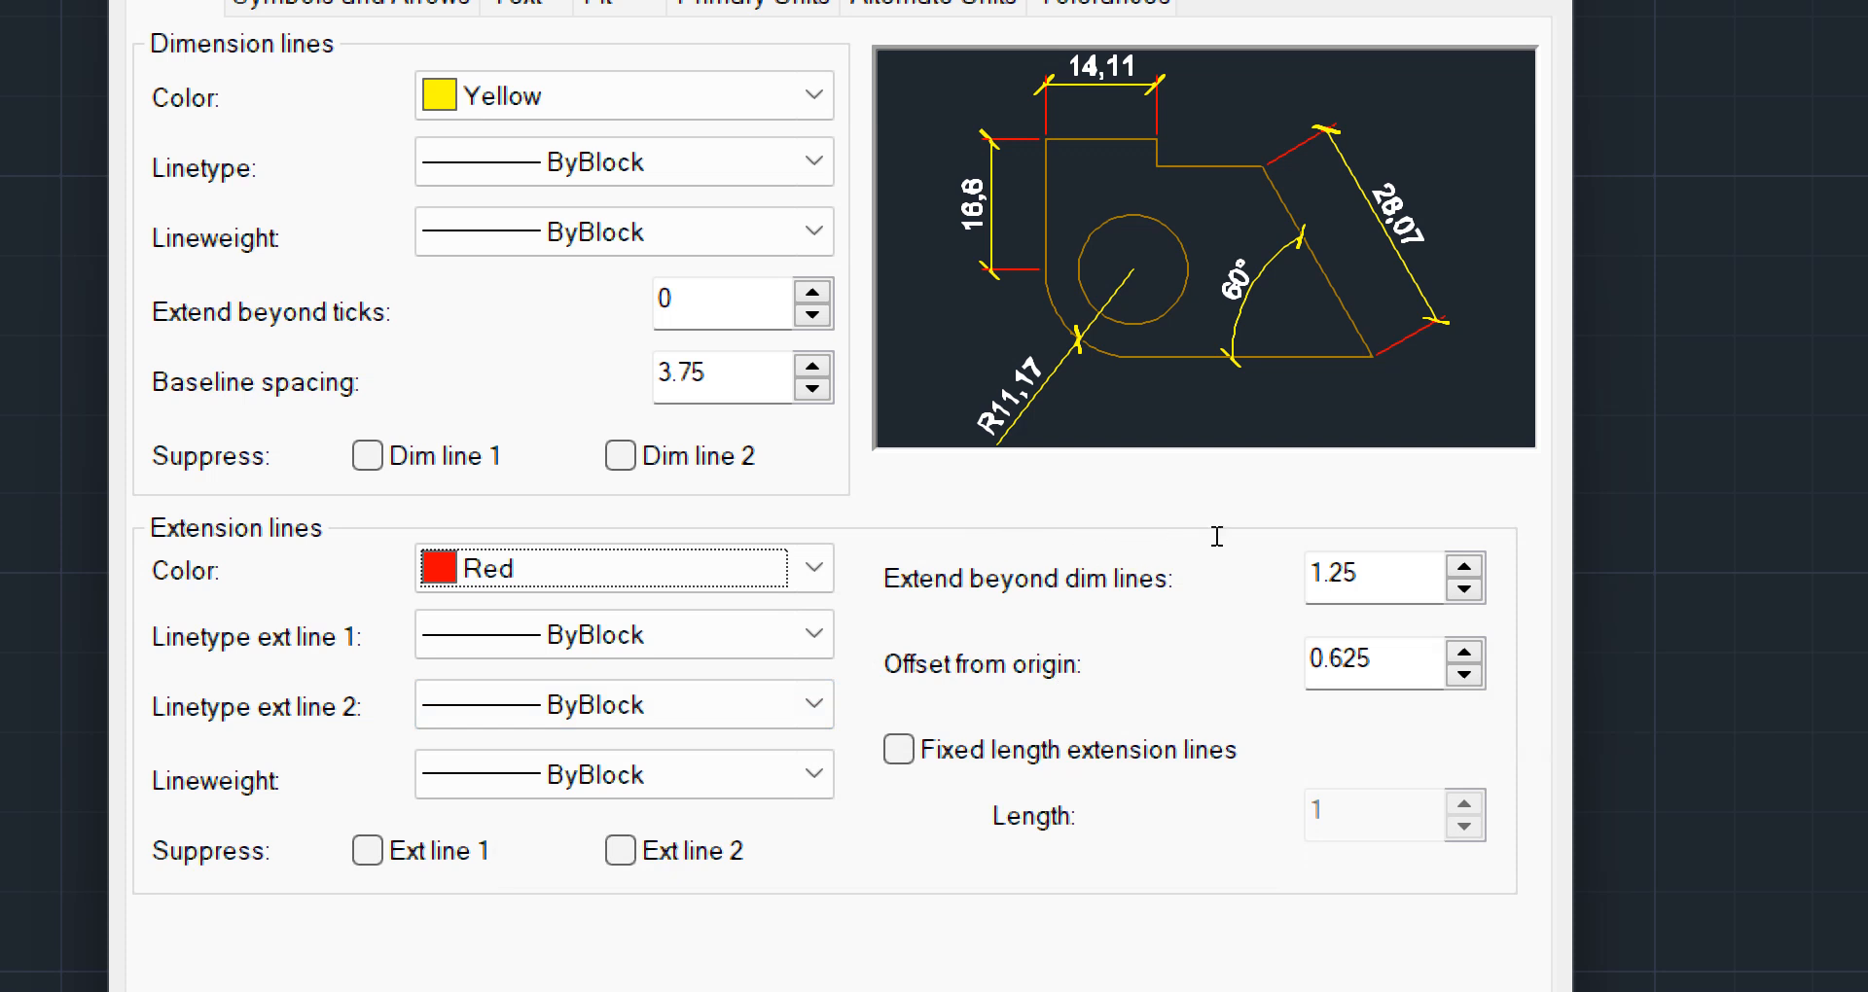
Try extending the extension lines 5 beyond the dimension lines, and set the distance back to 1.25
click(1374, 575)
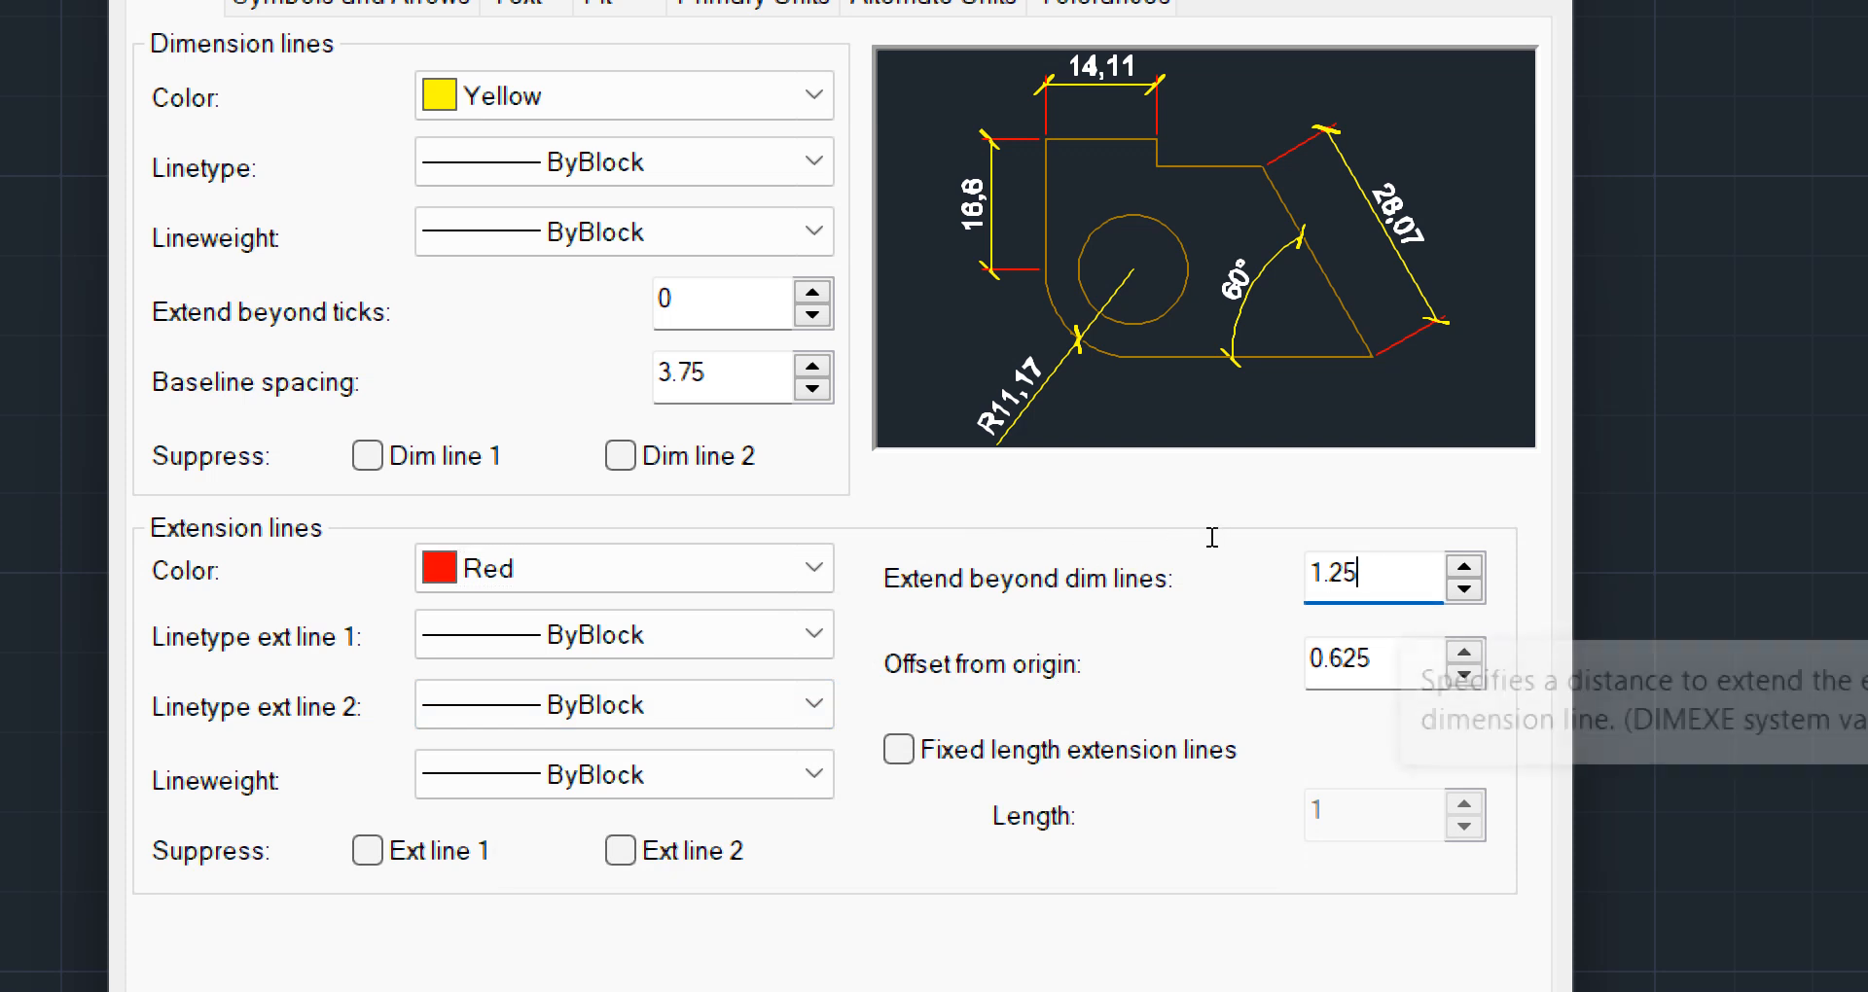
key(BackSpace)
key(BackSpace)
key(BackSpace)
key(BackSpace)
text(5)
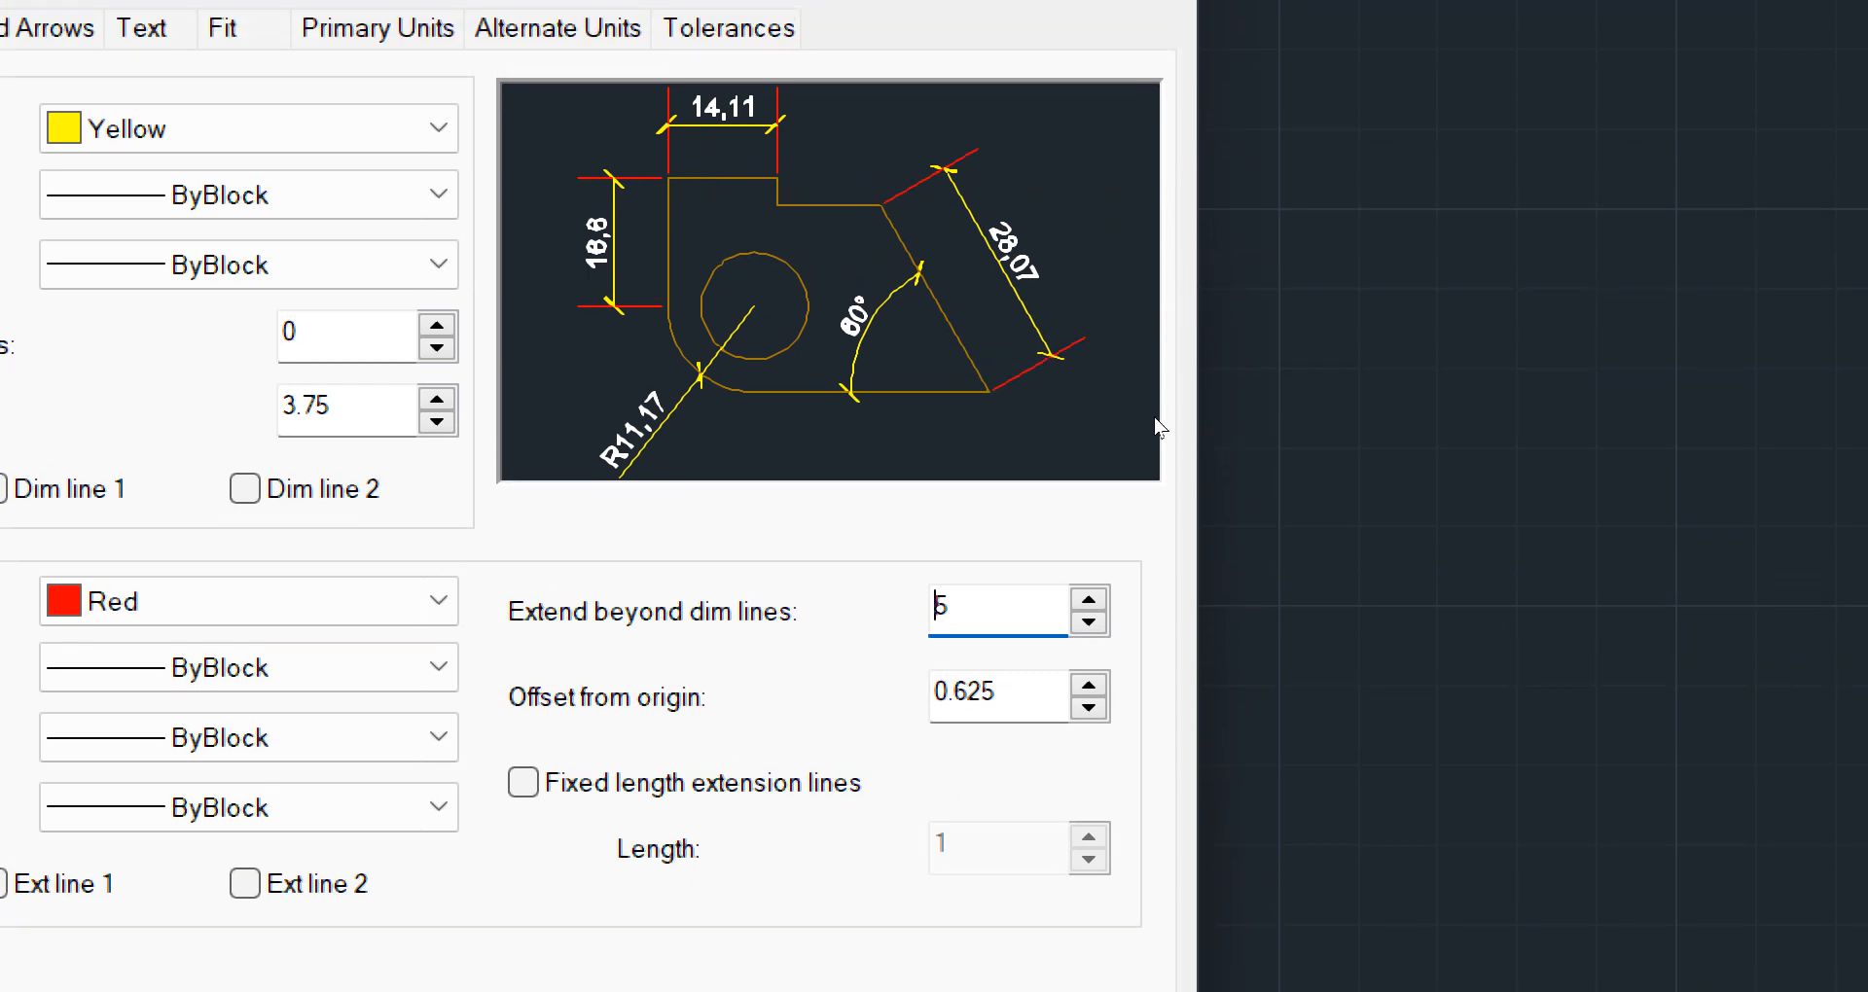
key(BackSpace)
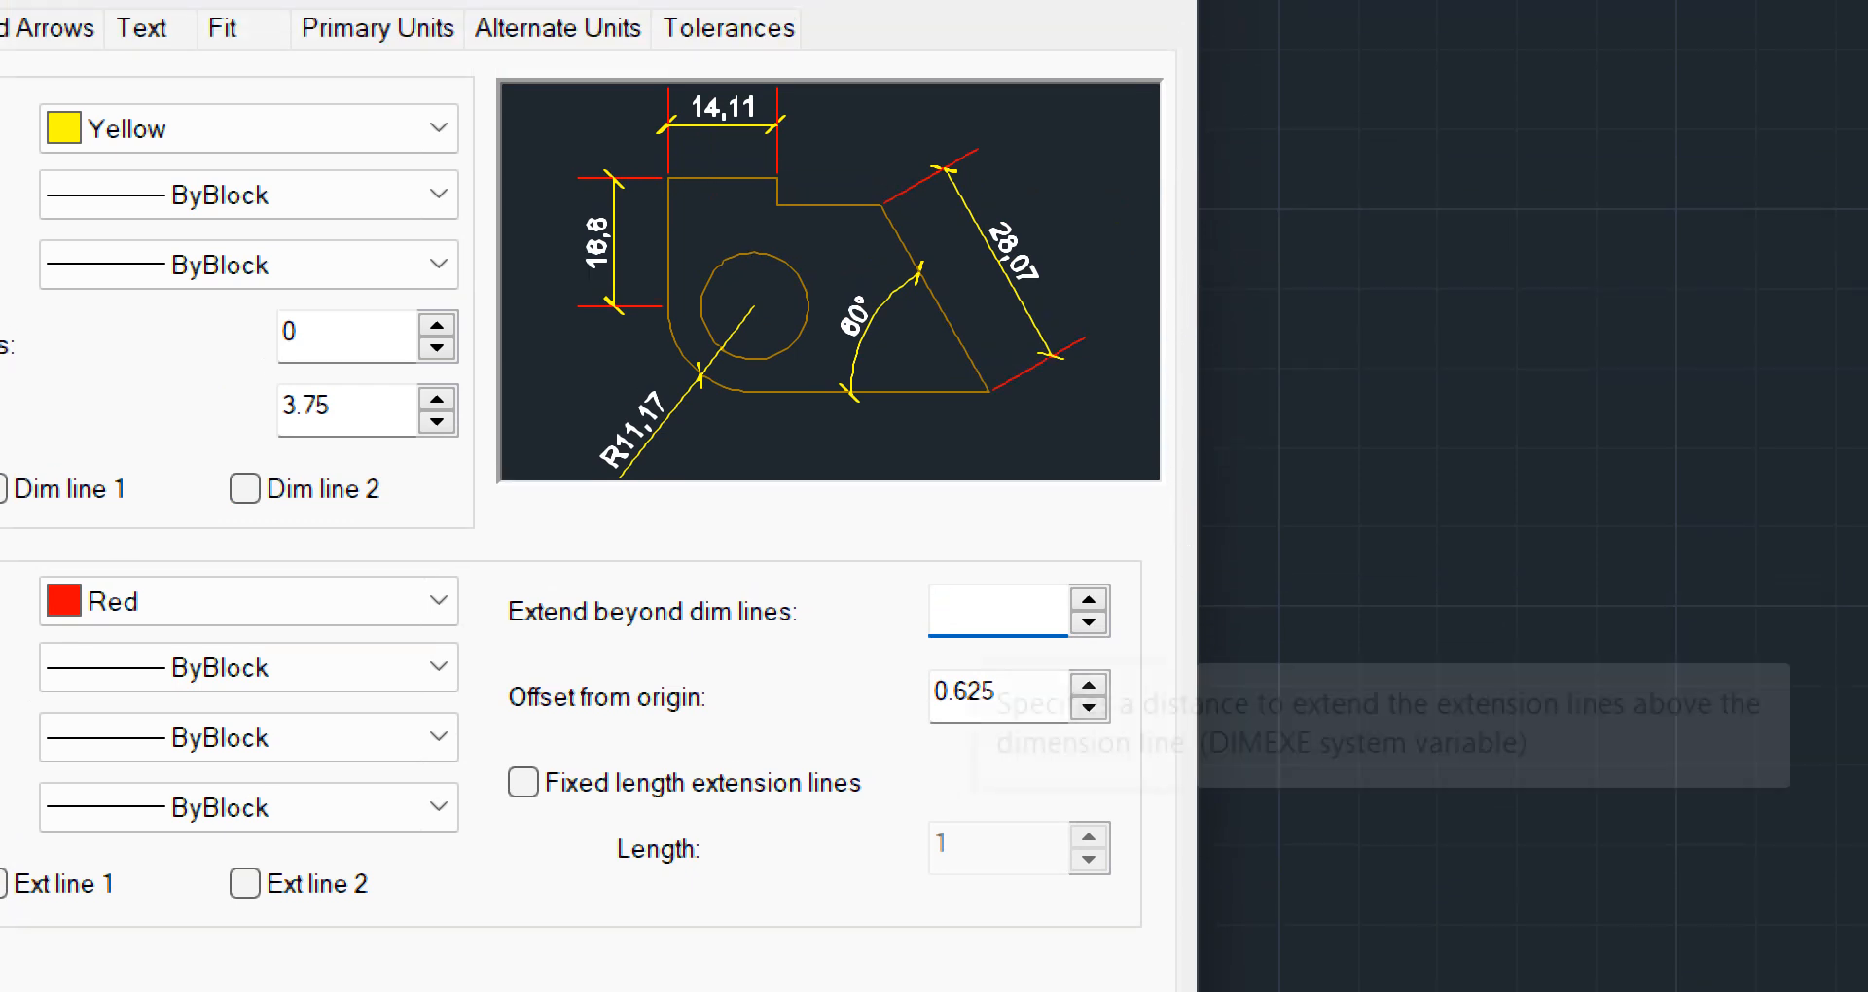
text(1.25)
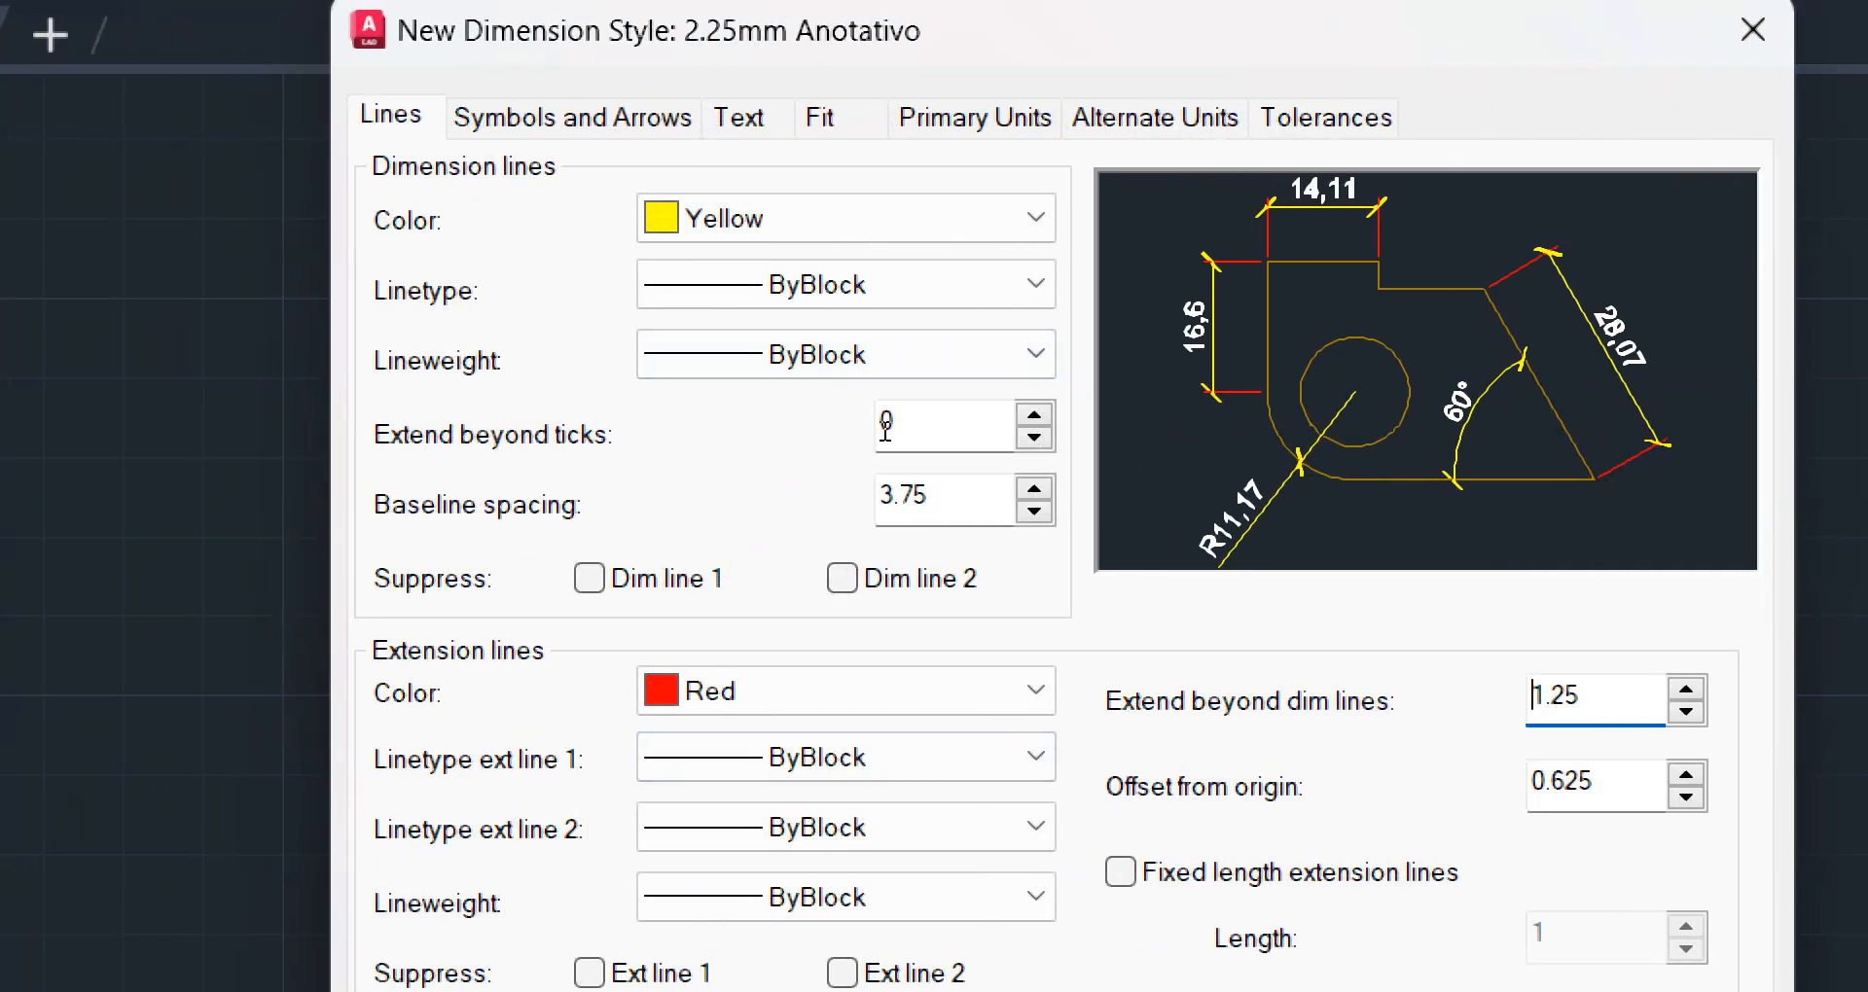
Set the dimension lines to extend 1.25 beyond the ticks
click(875, 401)
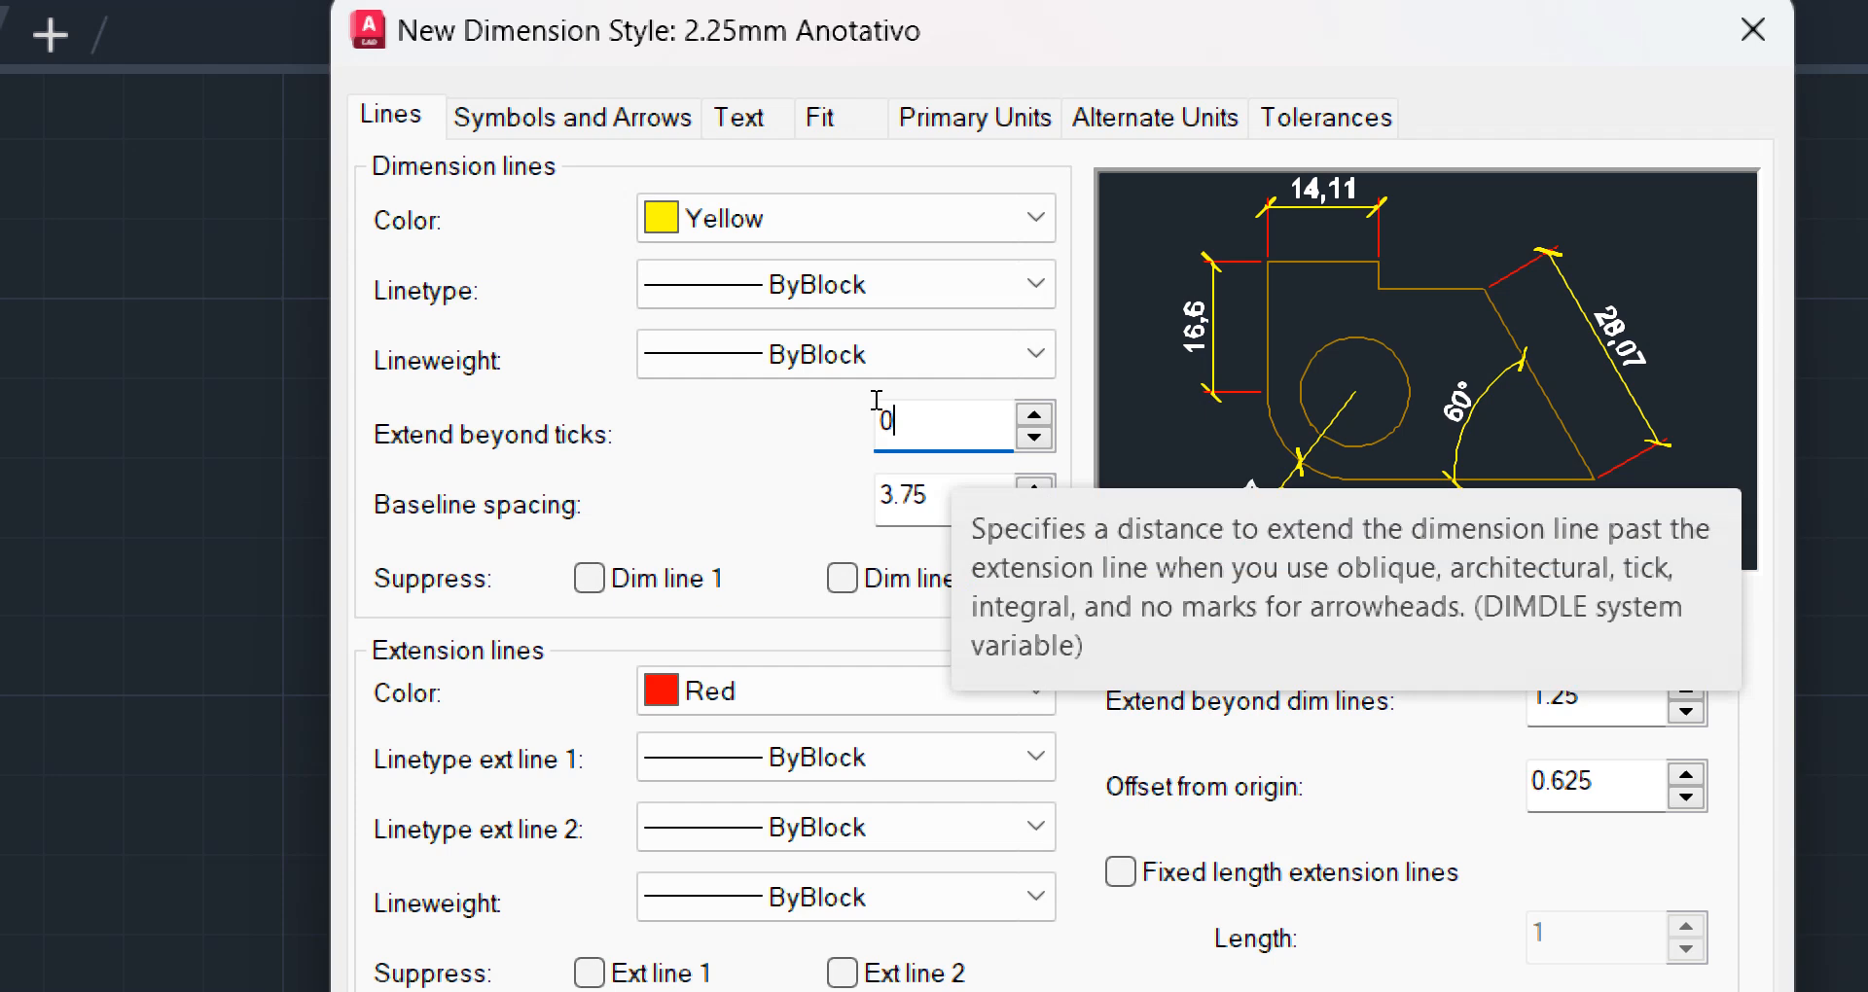
key(BackSpace)
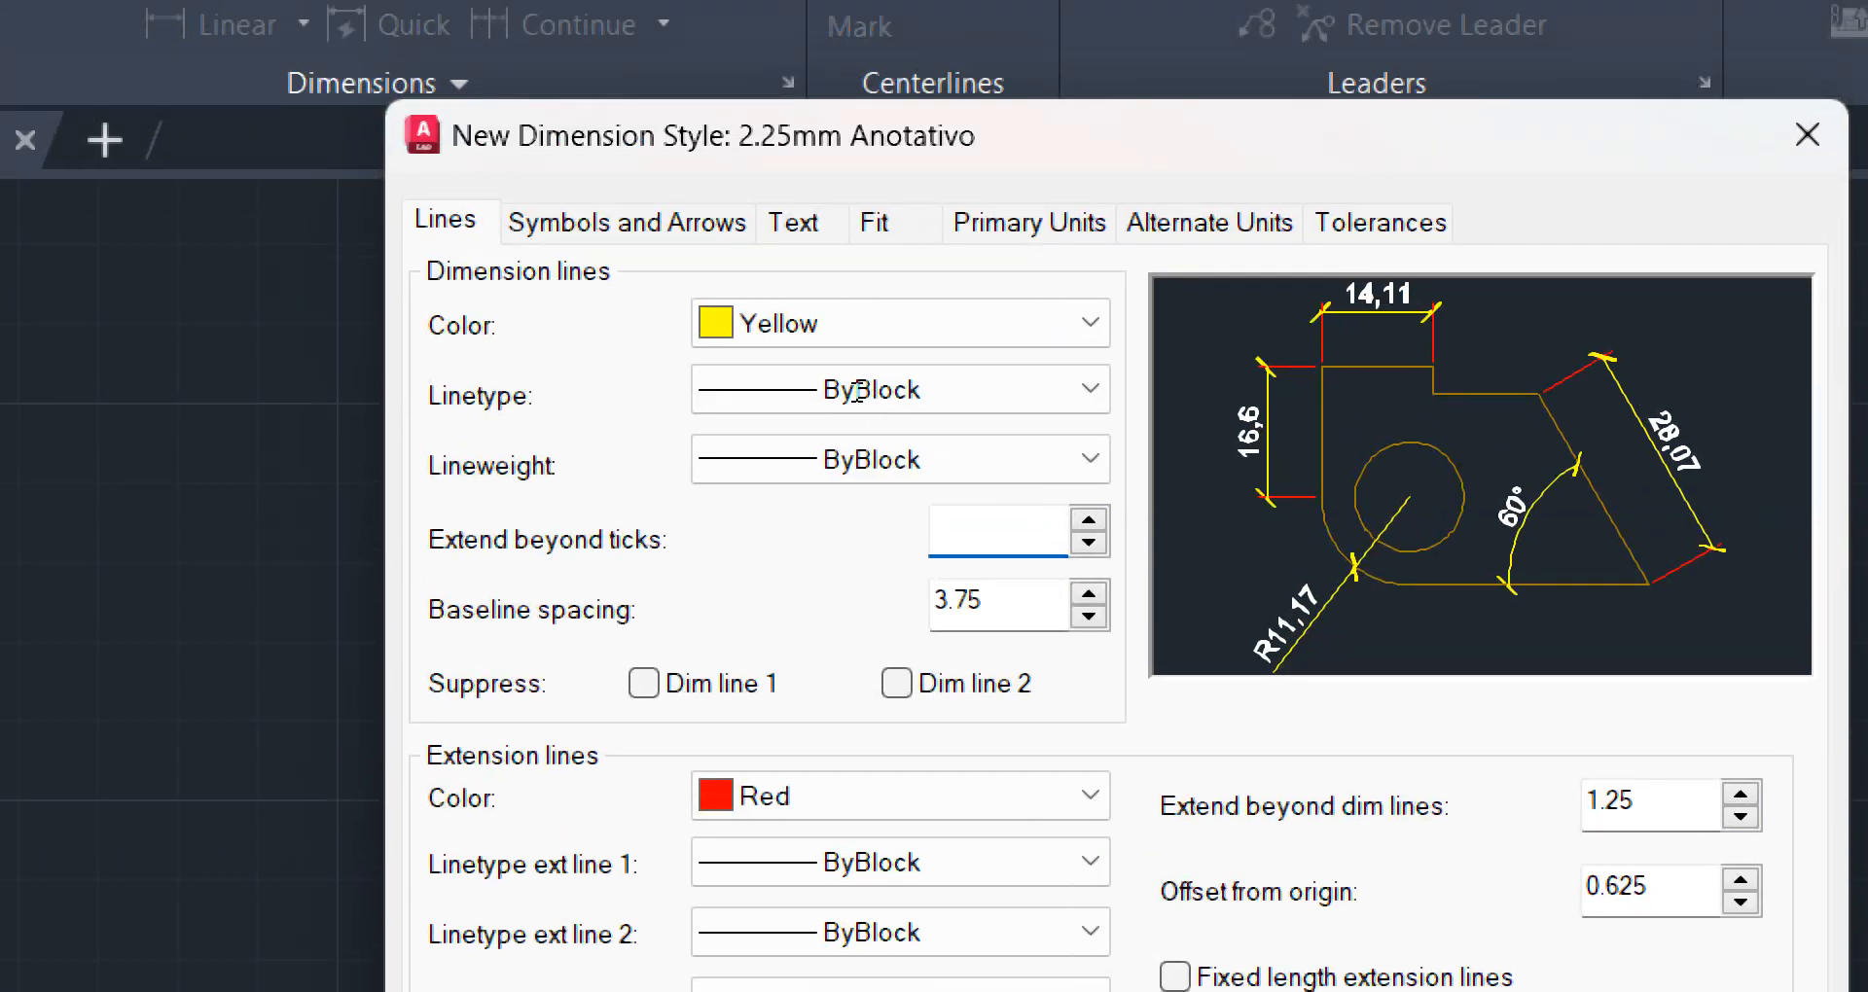
text(1.25)
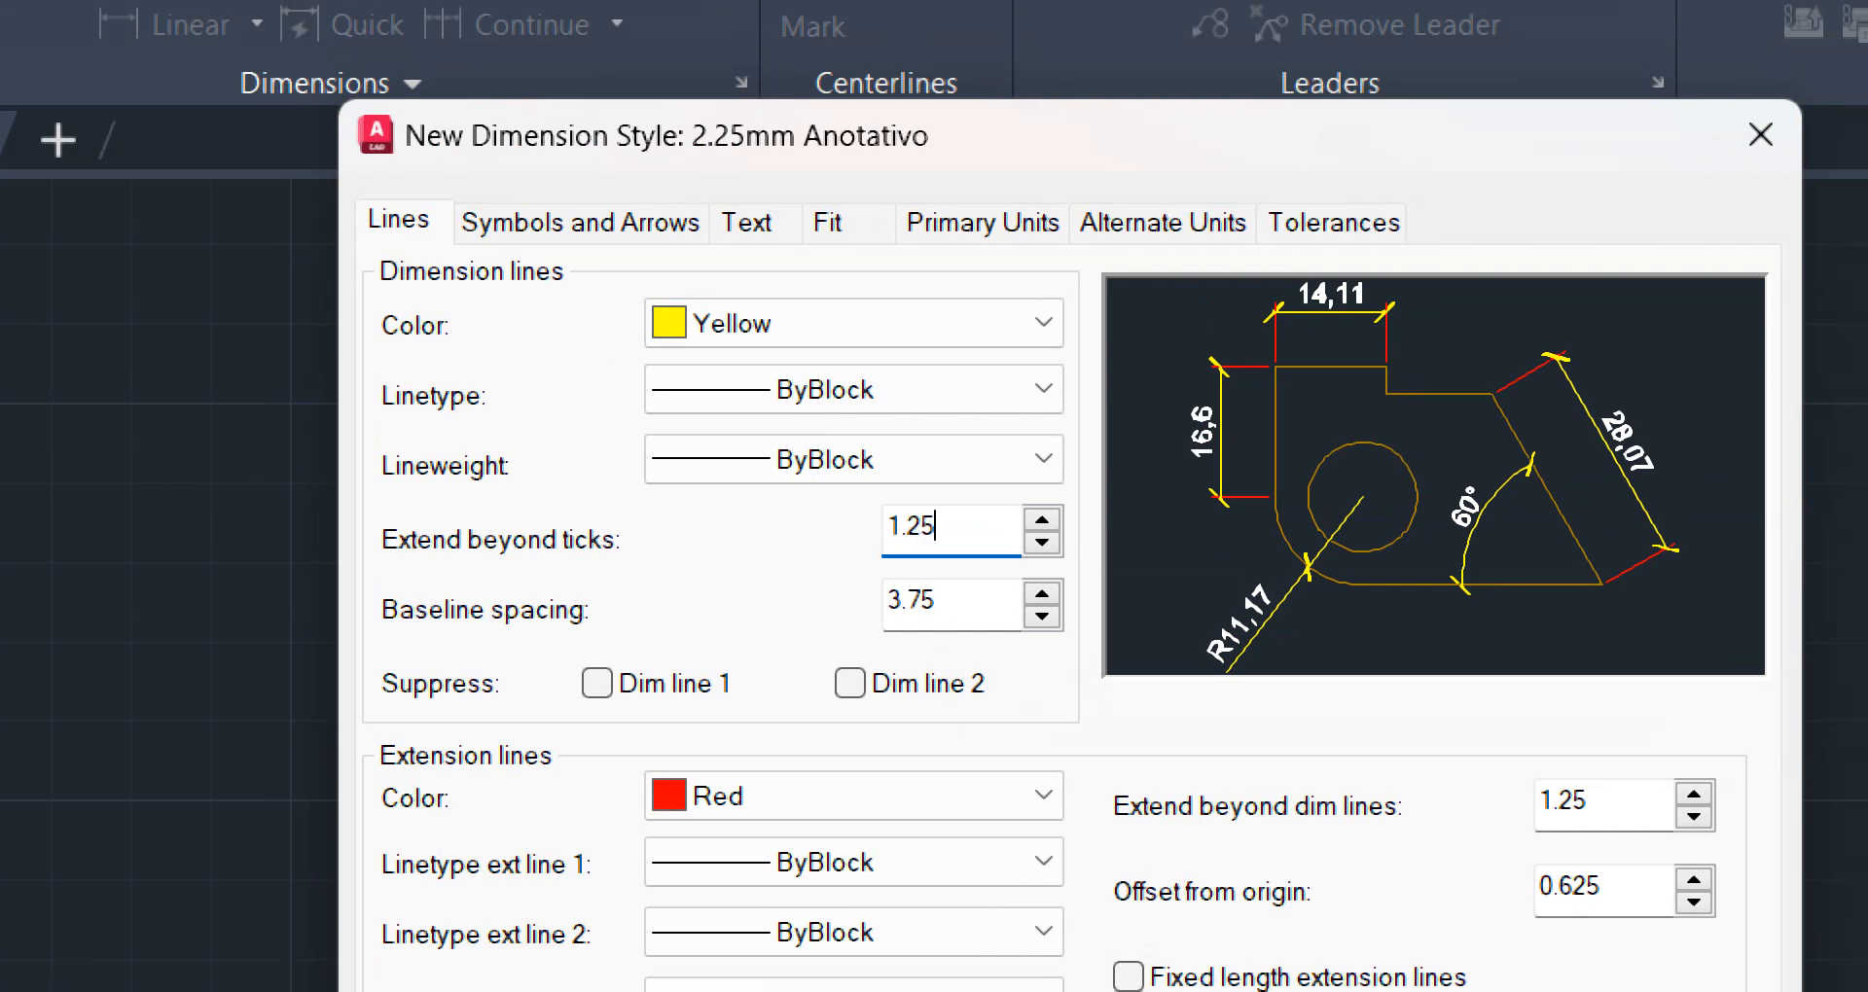
key(Tab)
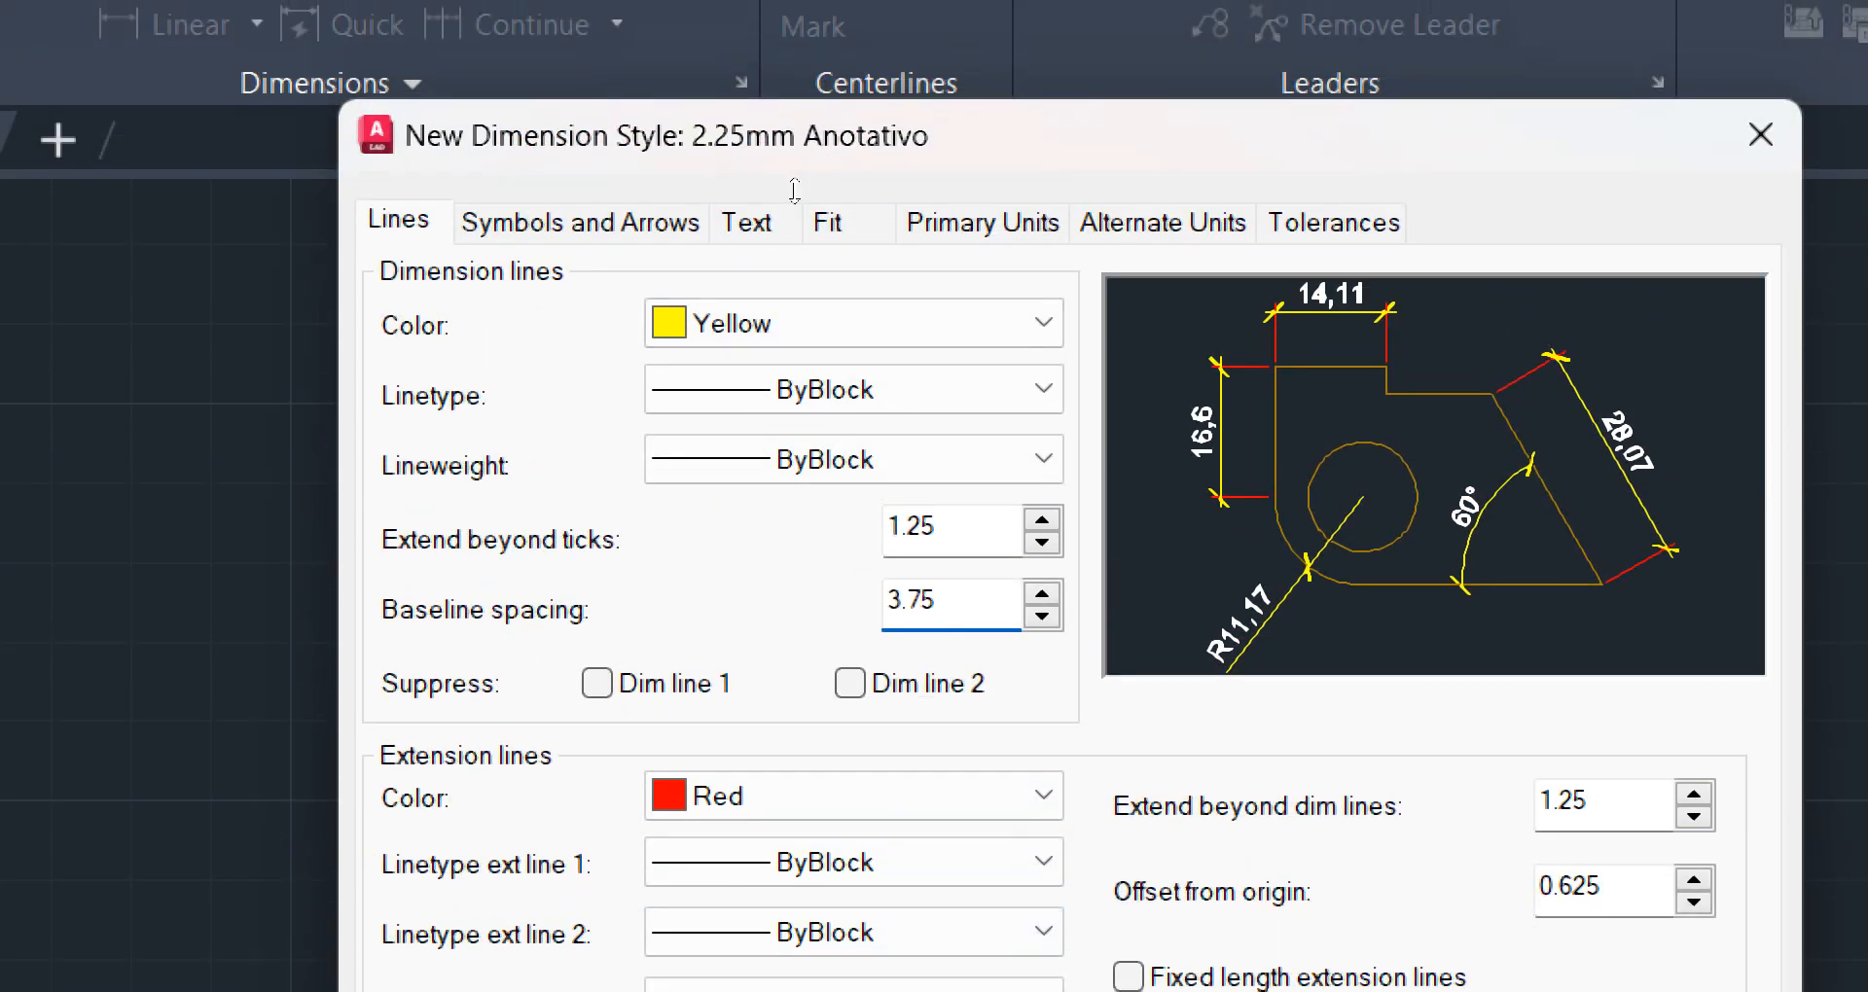
Keep the Standard text style for the dimension text and set the text colour to green
click(779, 253)
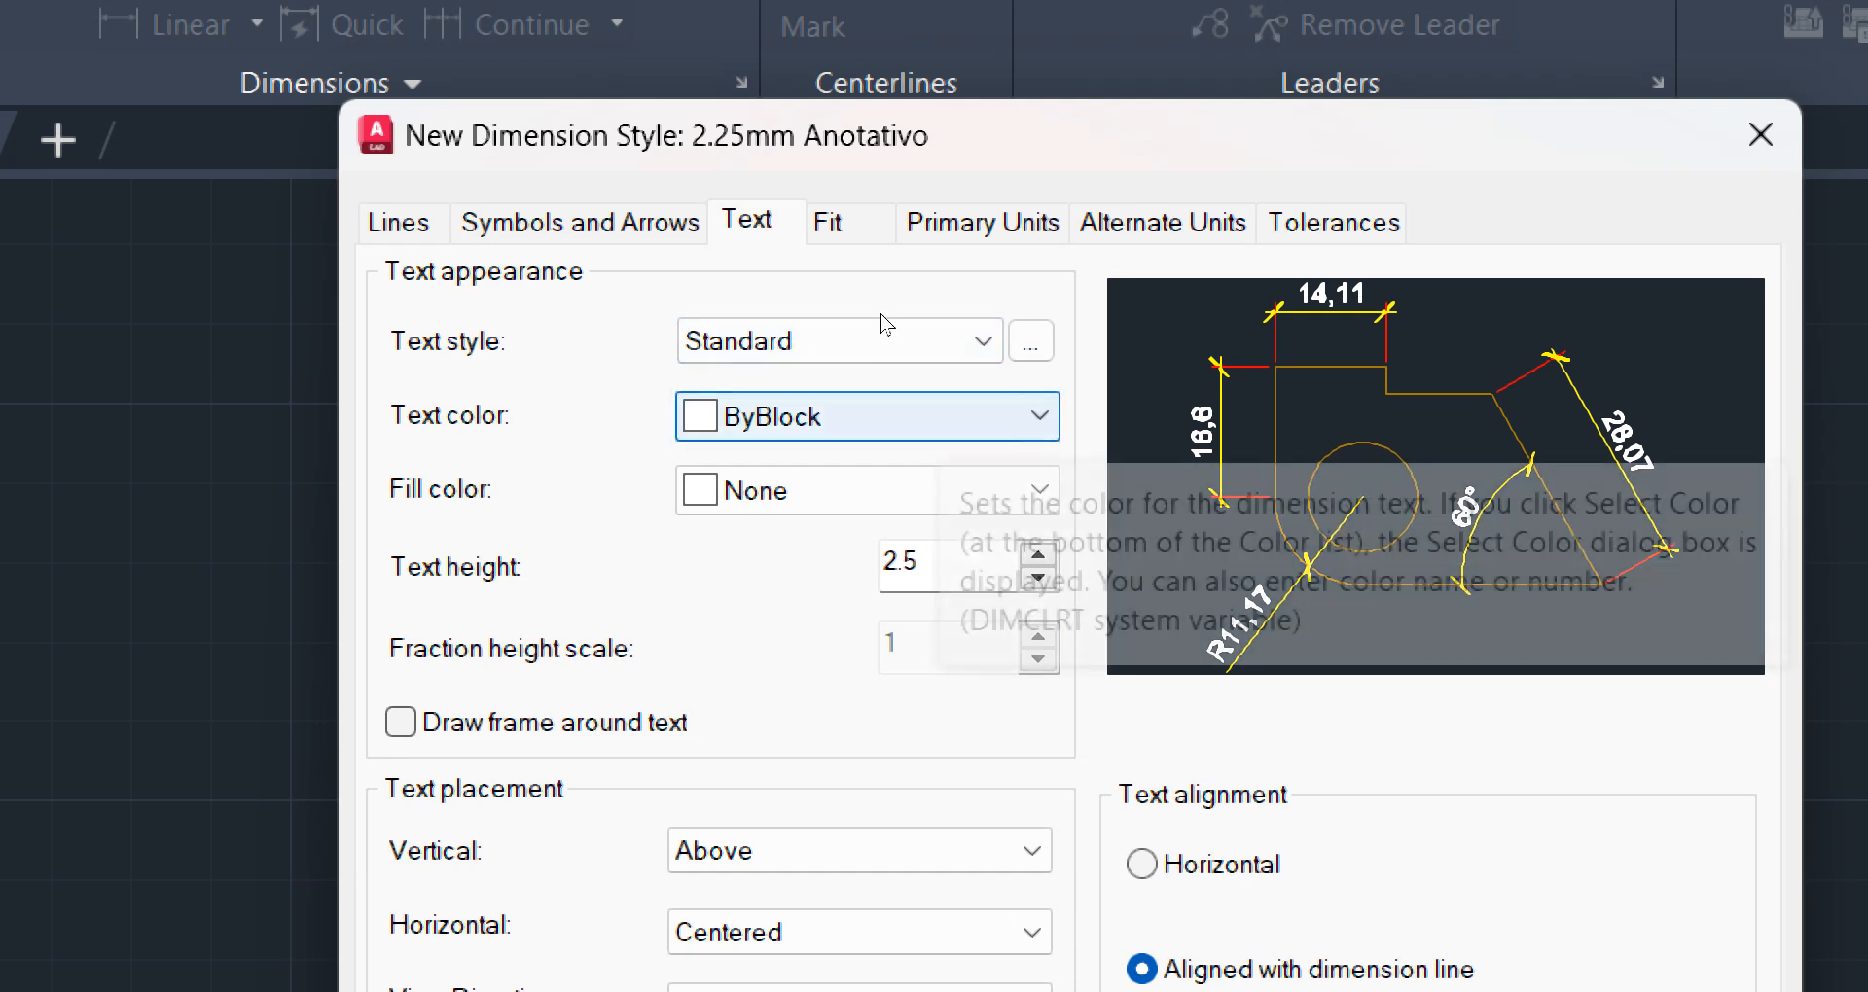
click(890, 302)
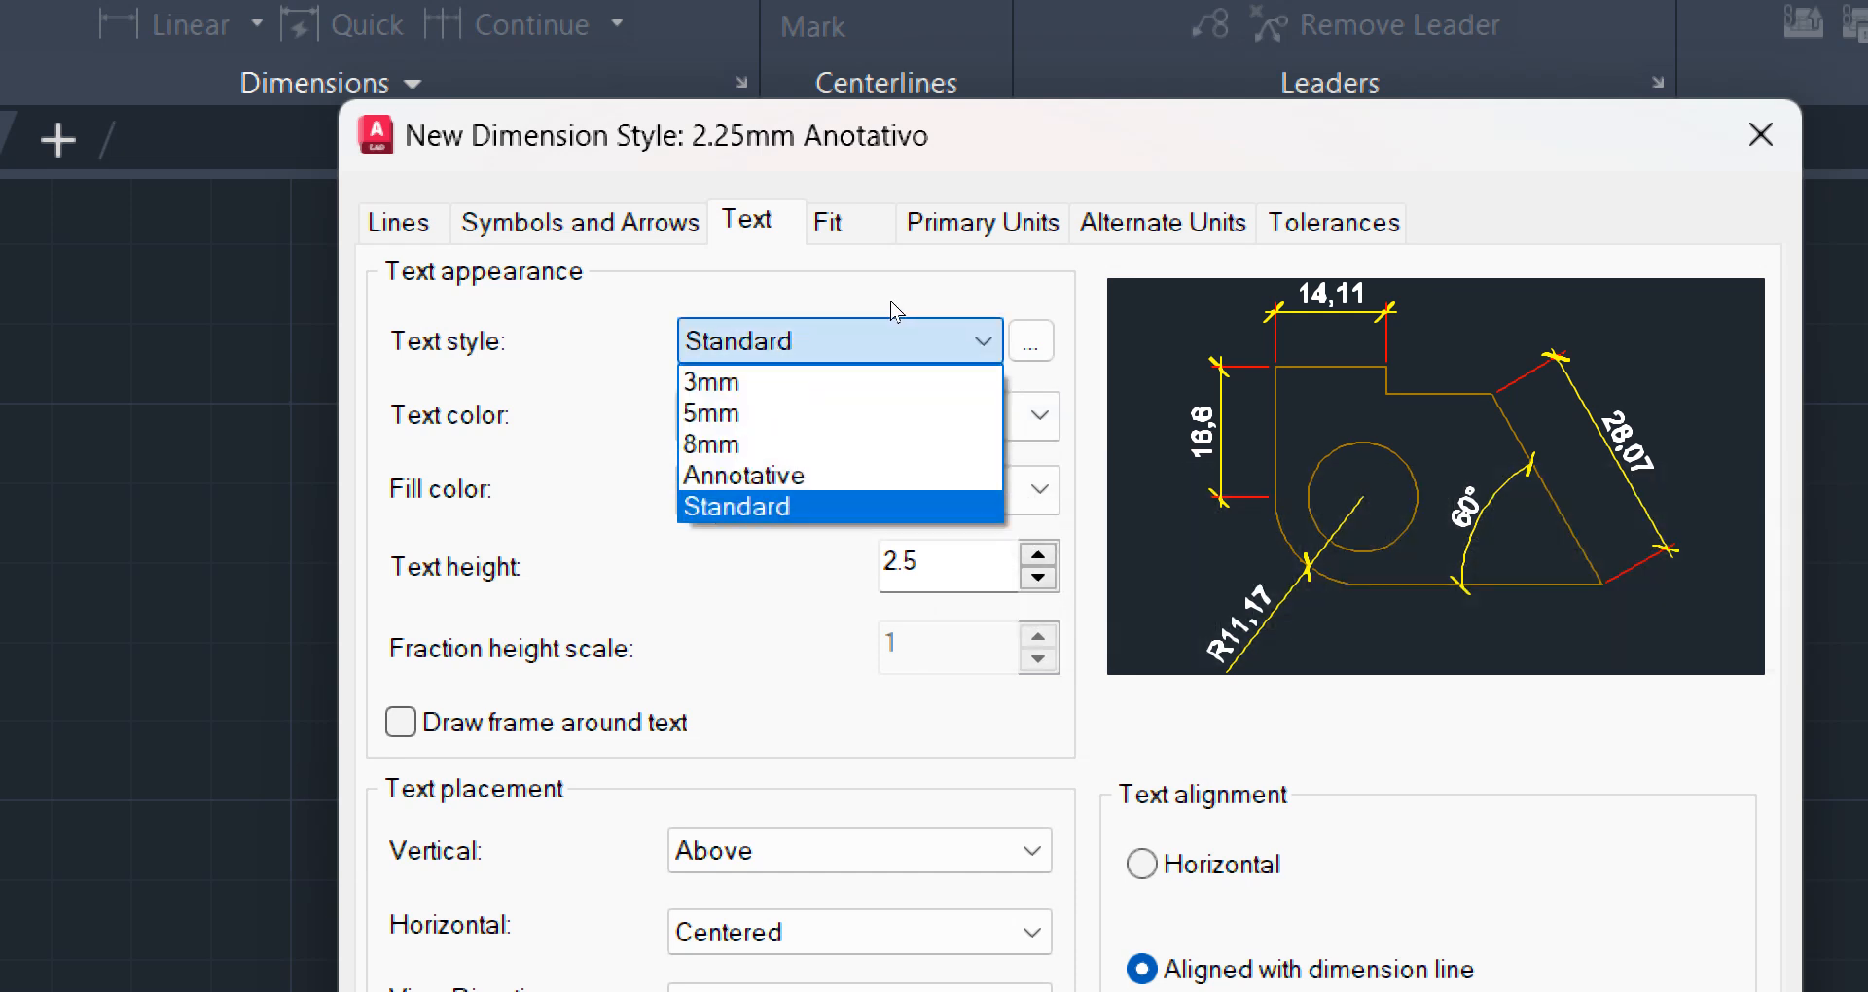
click(890, 302)
click(886, 302)
click(892, 298)
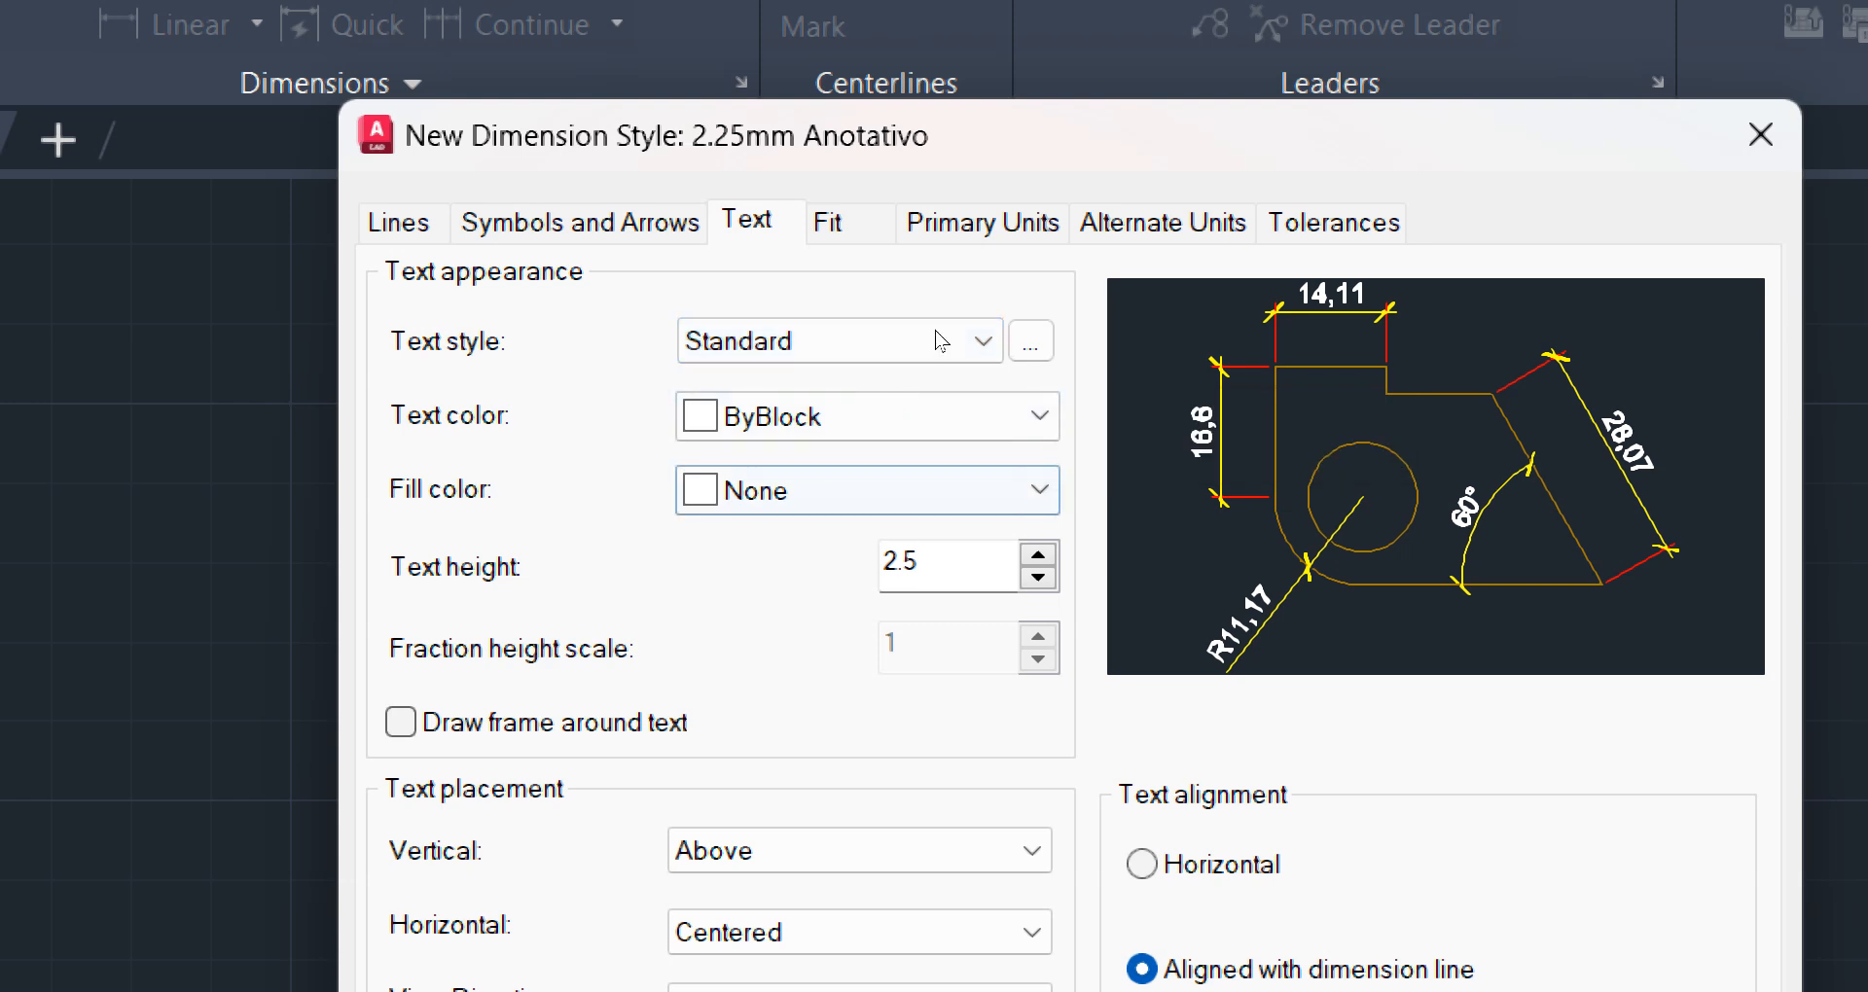
click(817, 413)
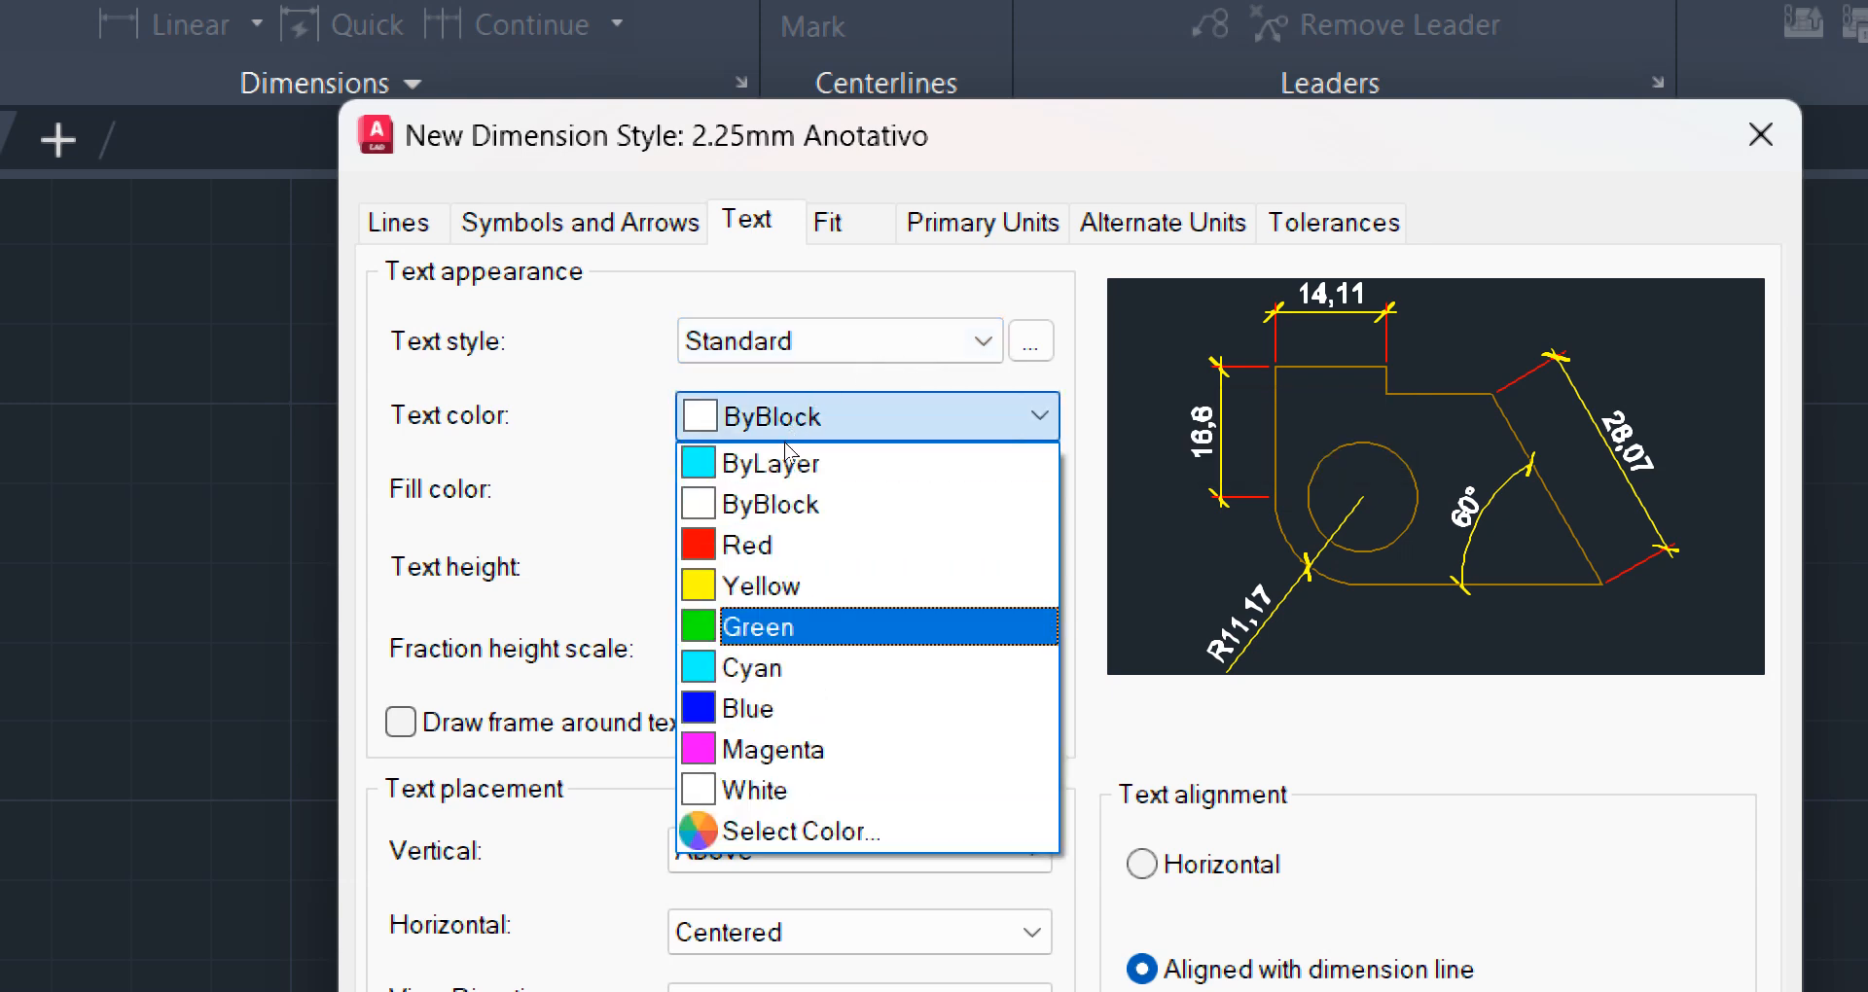
key(Return)
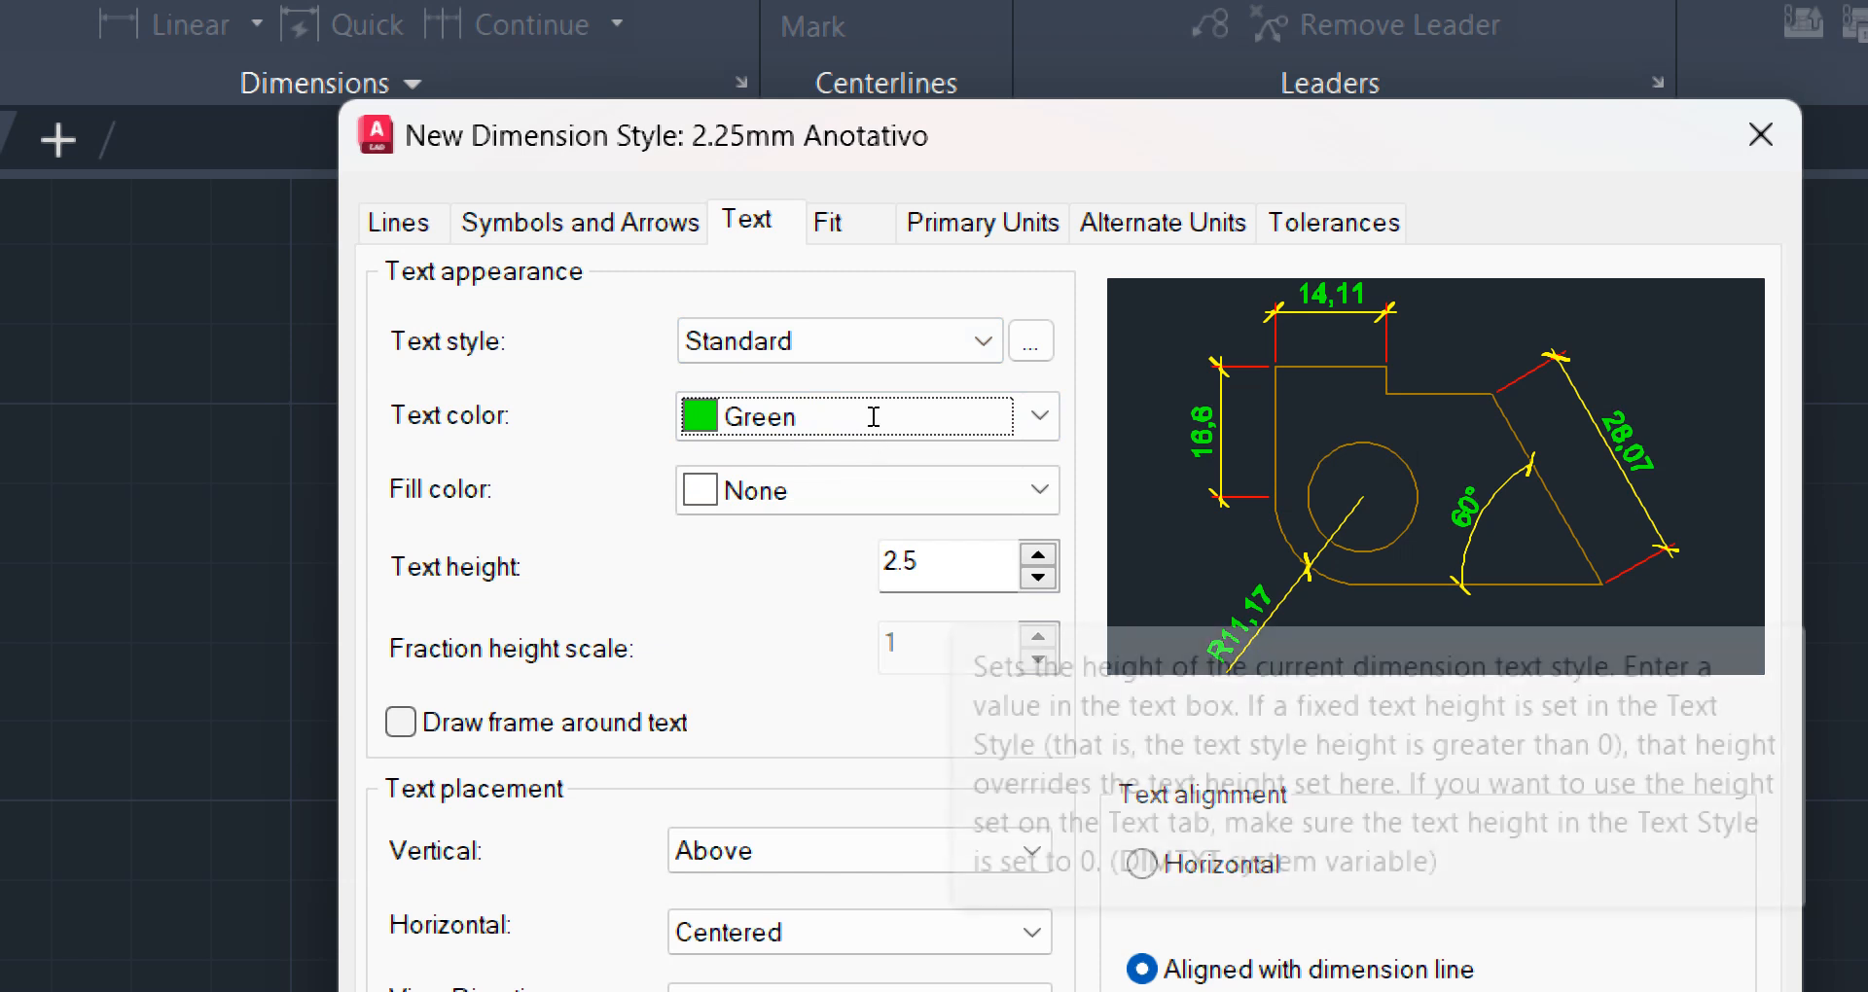
Set the dimension text height to 2.25
drag(930, 563, 887, 561)
text(2.25)
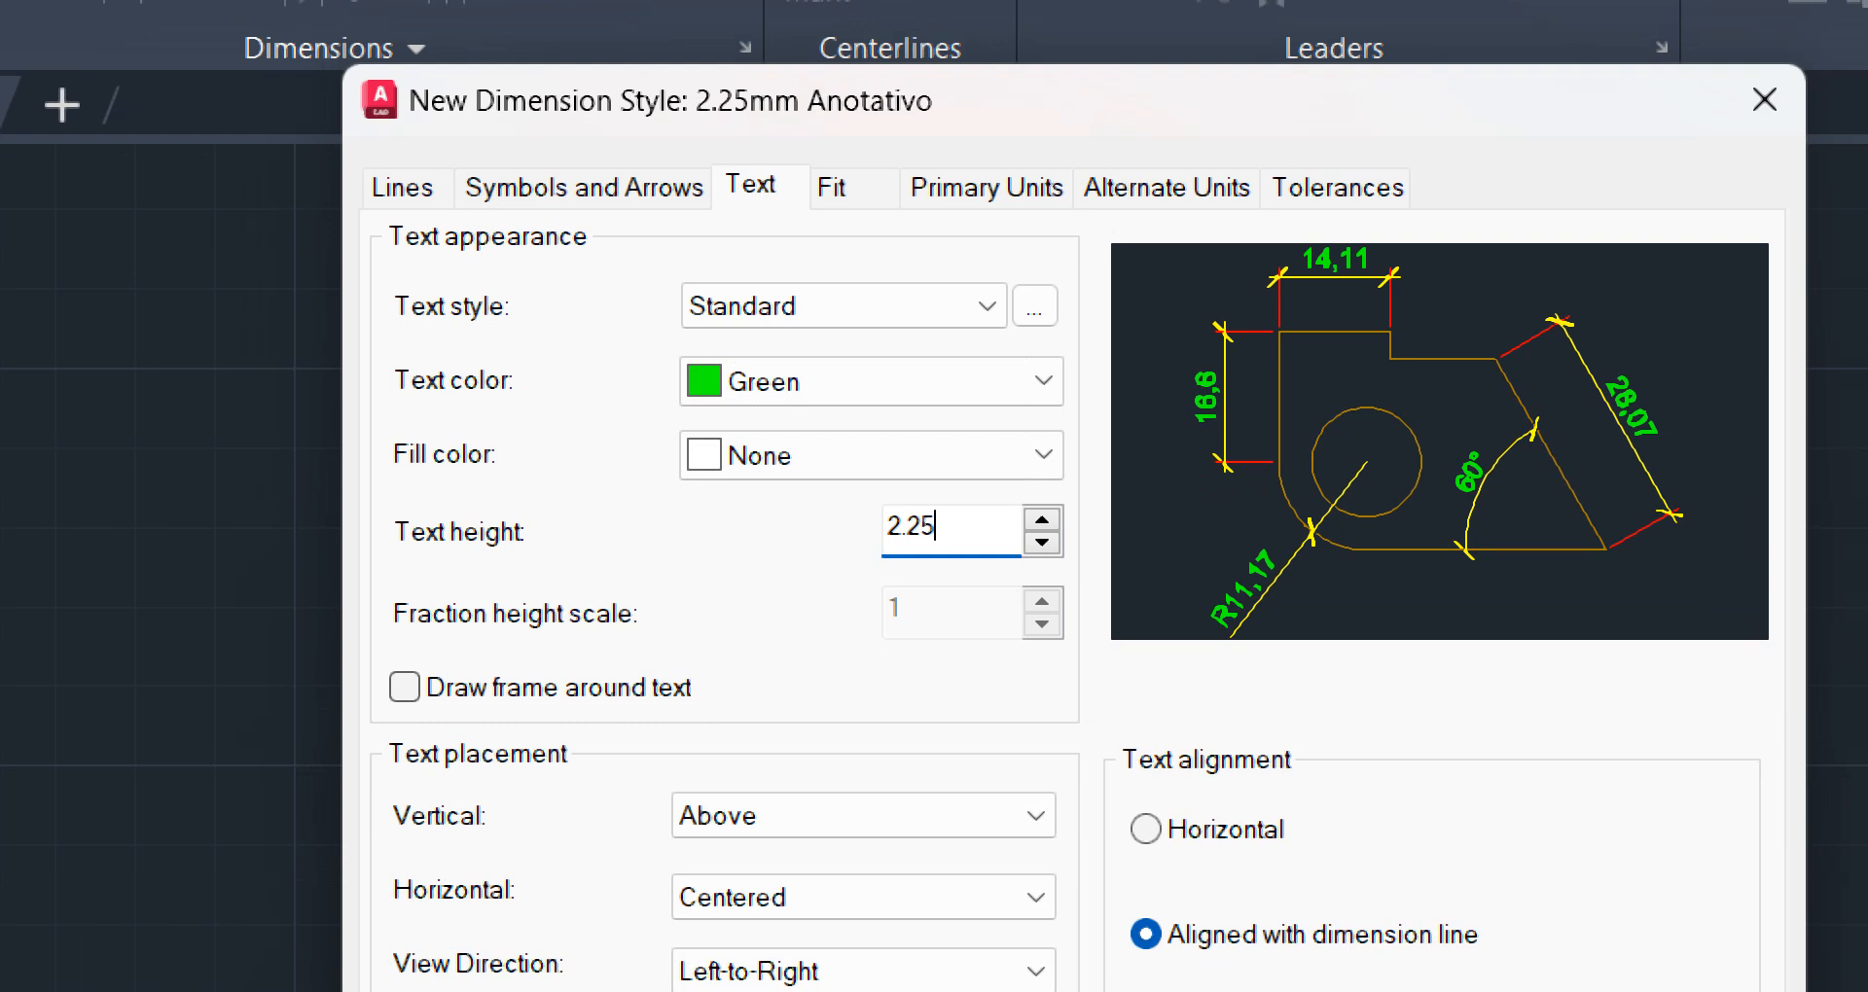
key(Tab)
key(Tab)
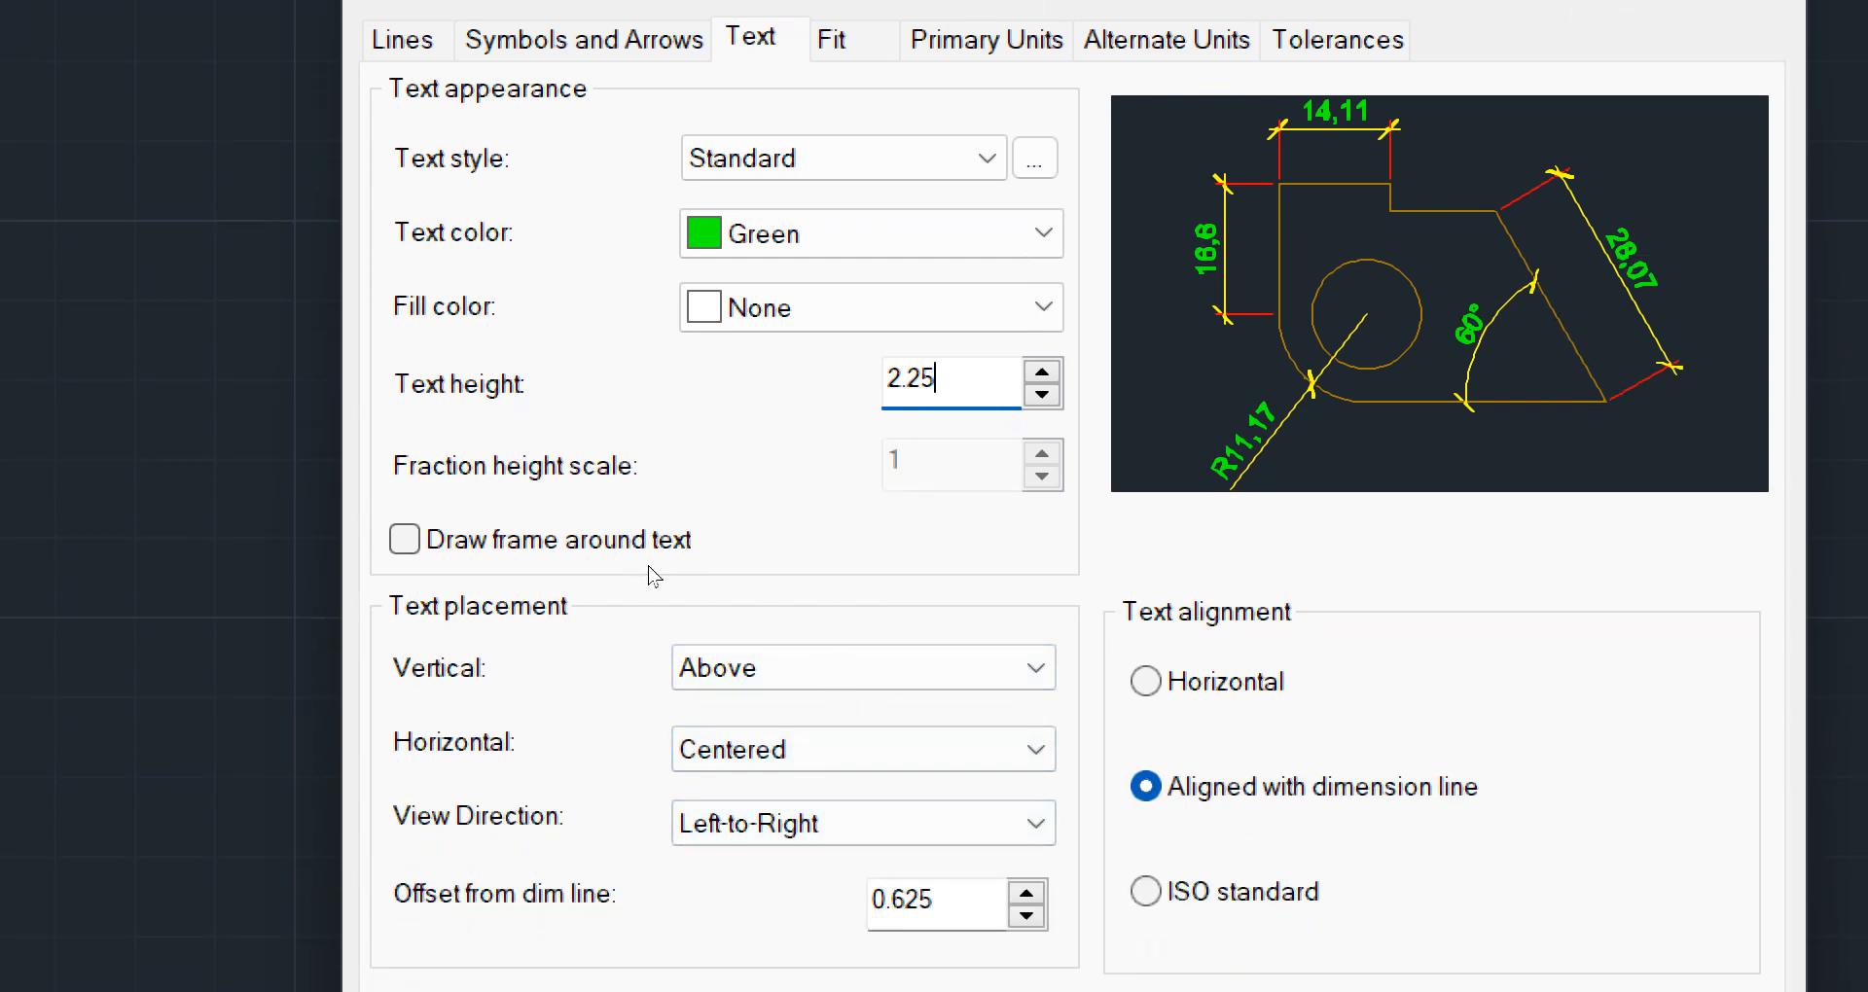
Keep the dimension text placed Above the dimension line vertically and Centered horizontally
click(897, 668)
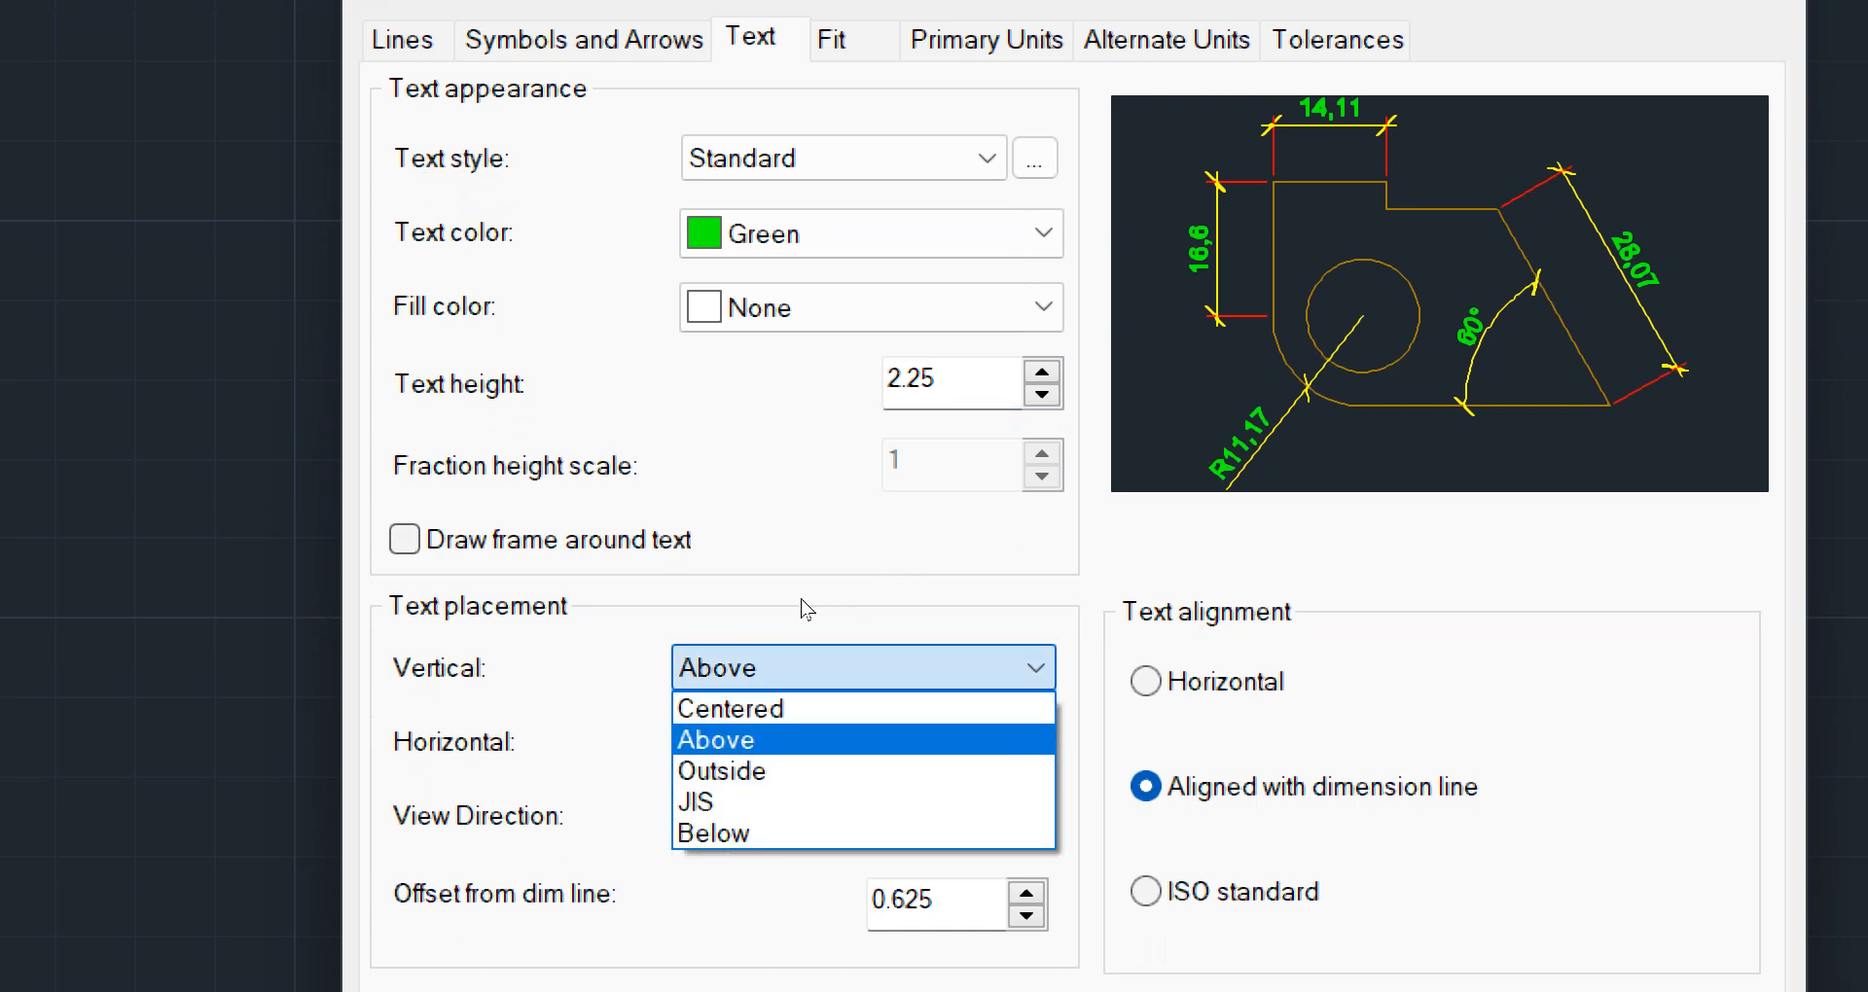
click(750, 739)
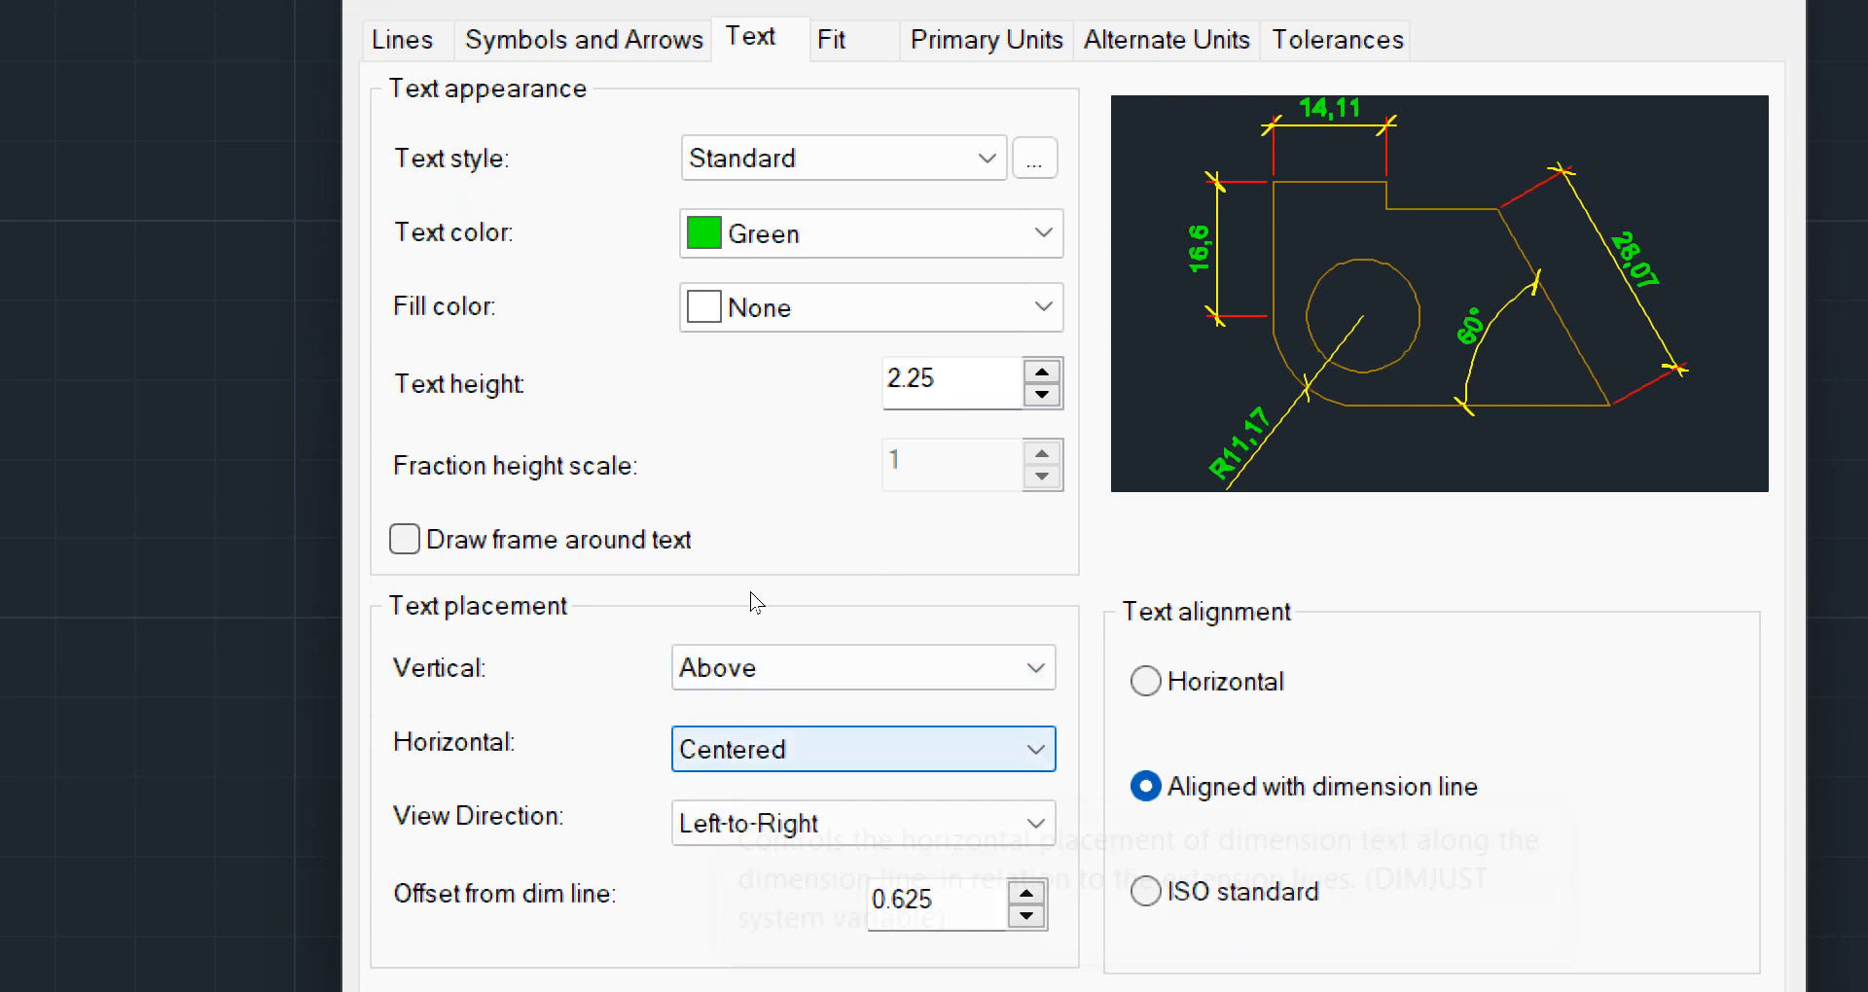
click(896, 749)
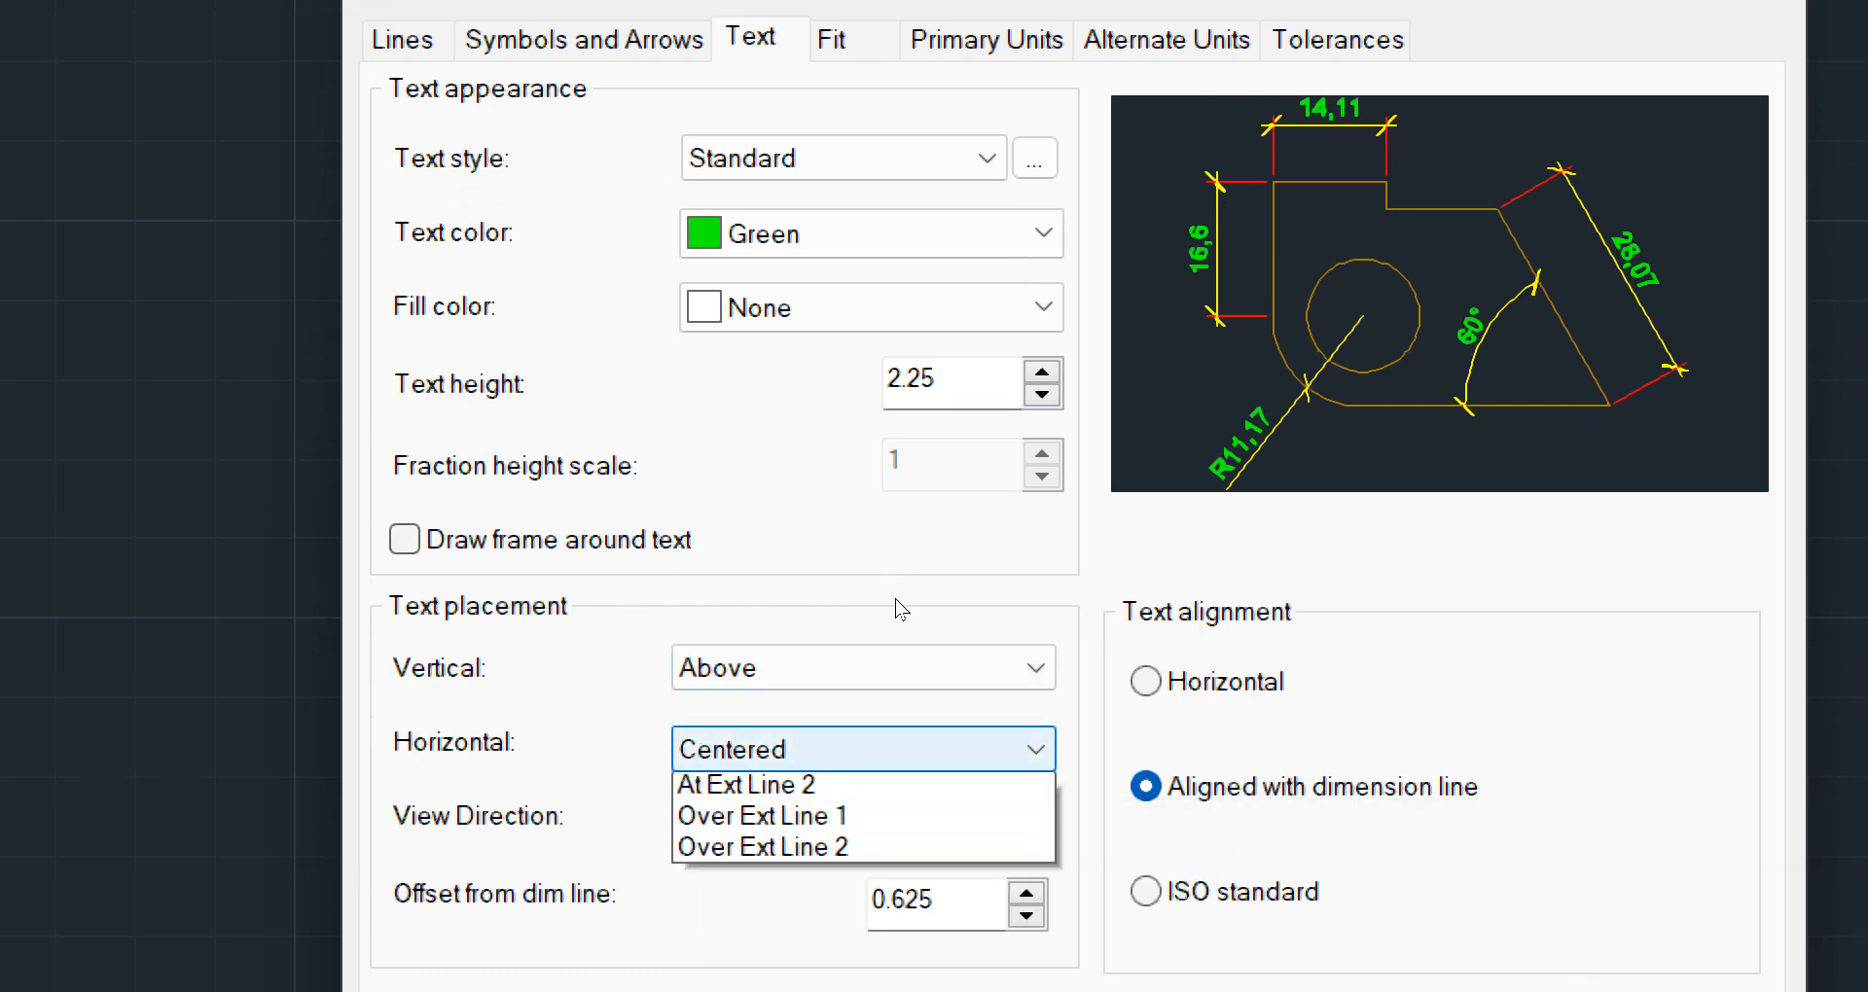
click(771, 623)
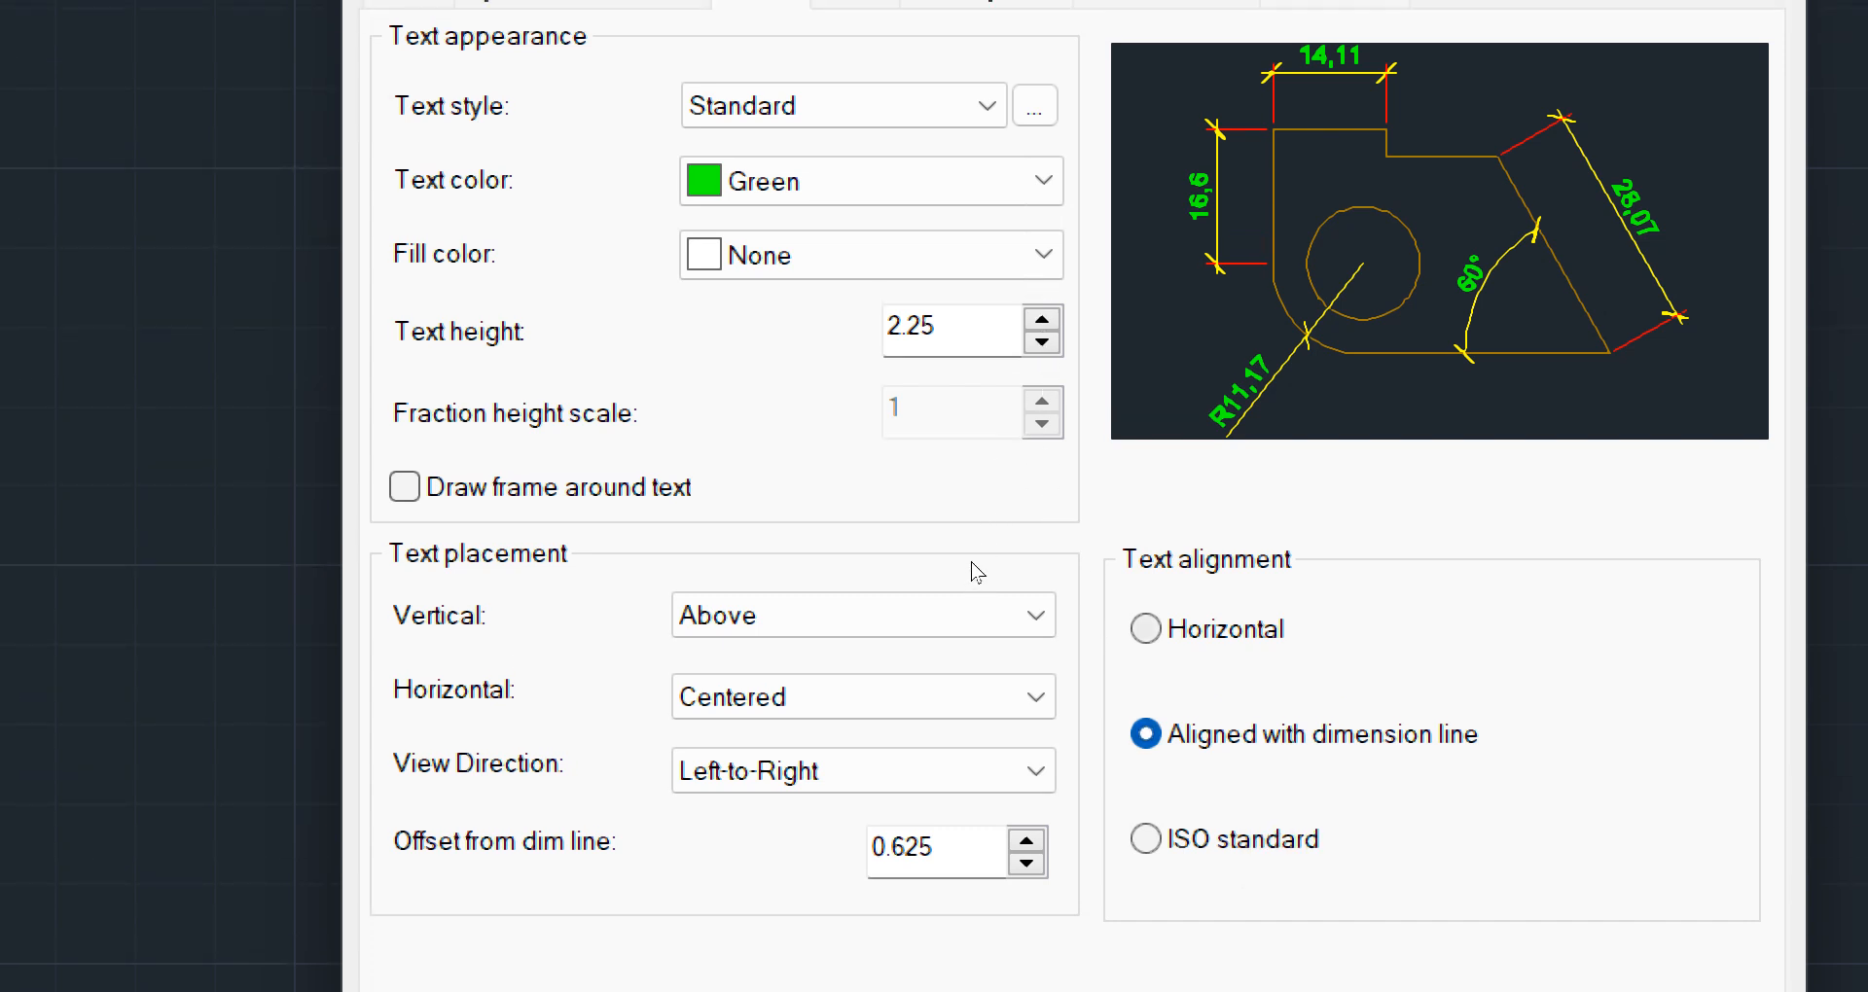
Try the Horizontal and ISO standard text alignments, and set the alignment back to Aligned with dimension line
click(1146, 629)
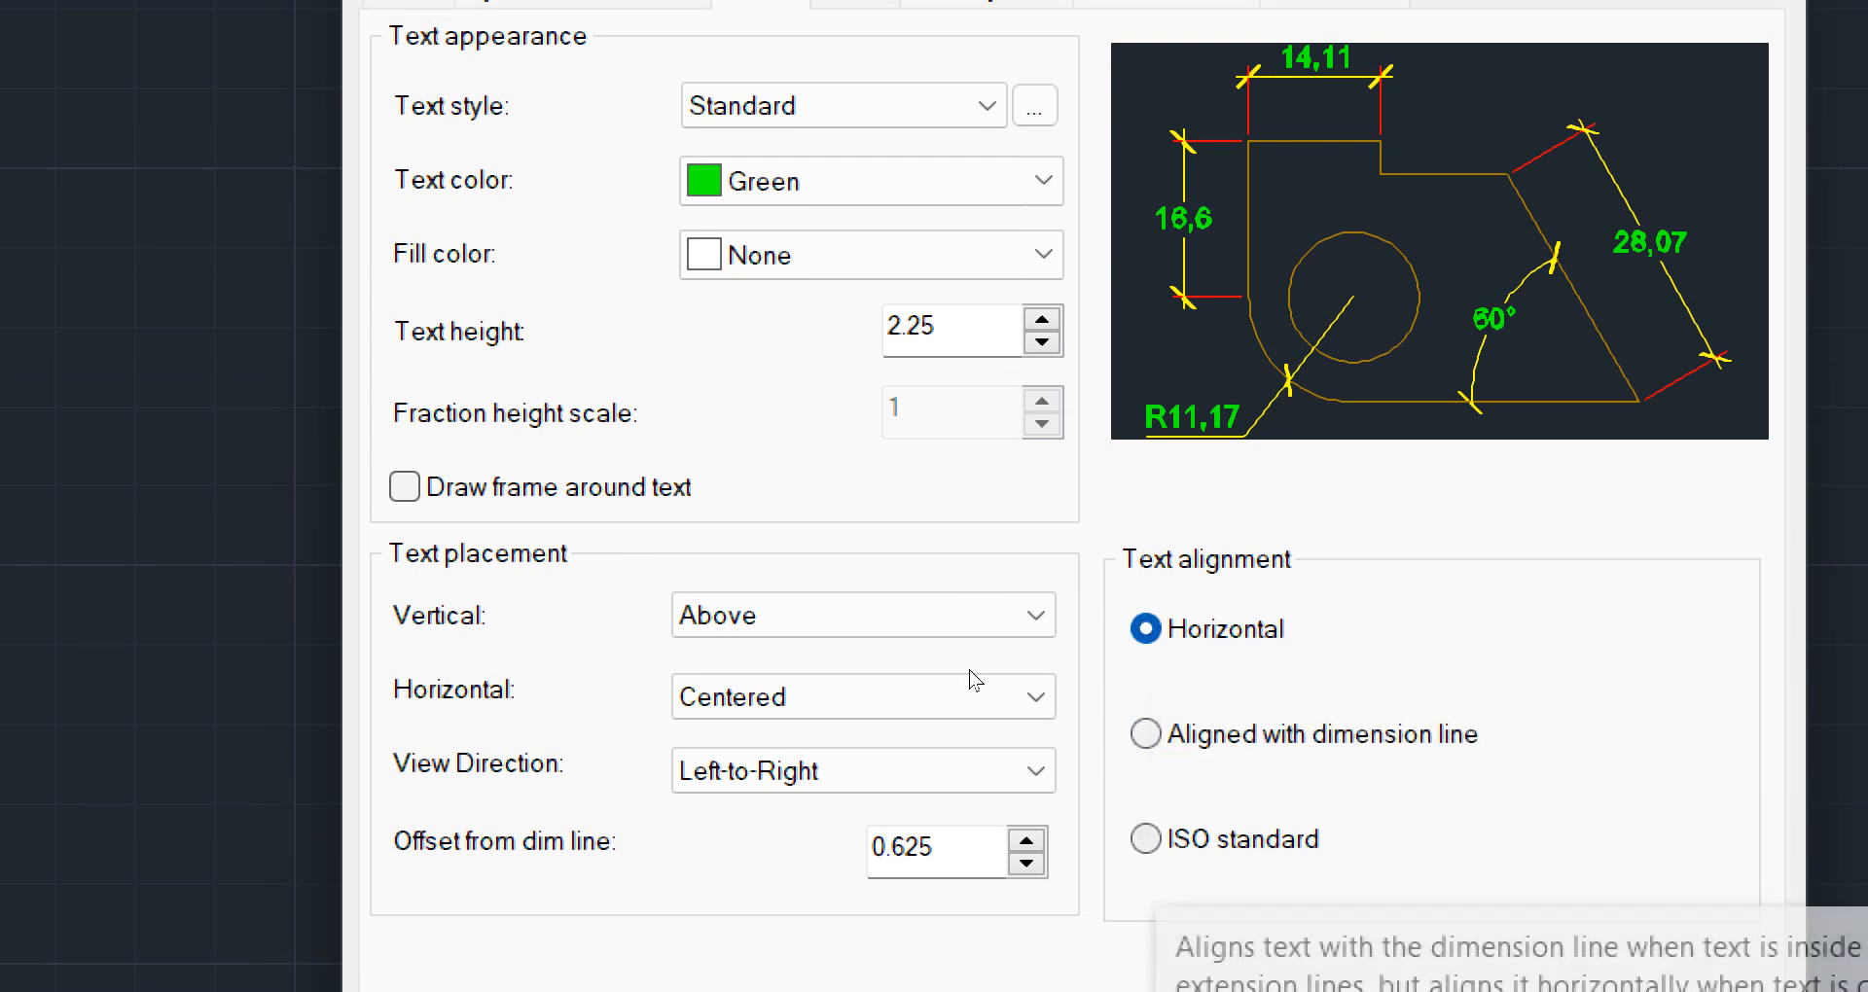
click(1146, 839)
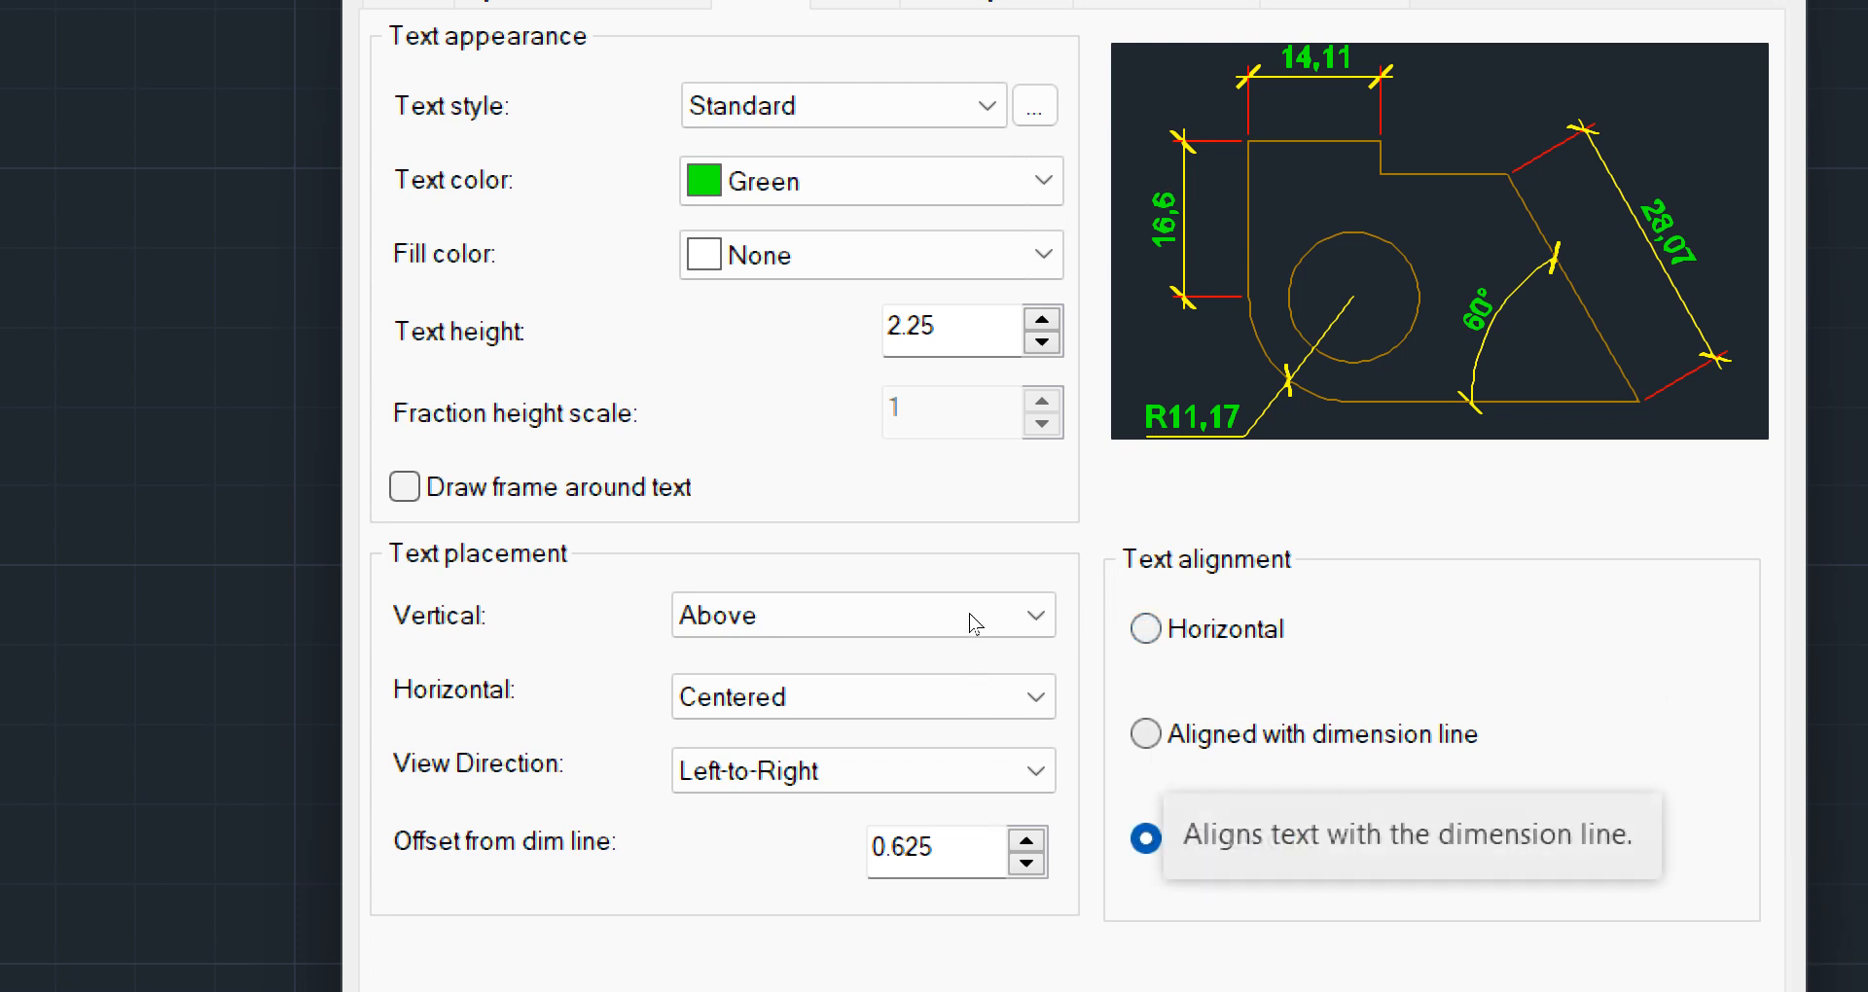
click(1148, 734)
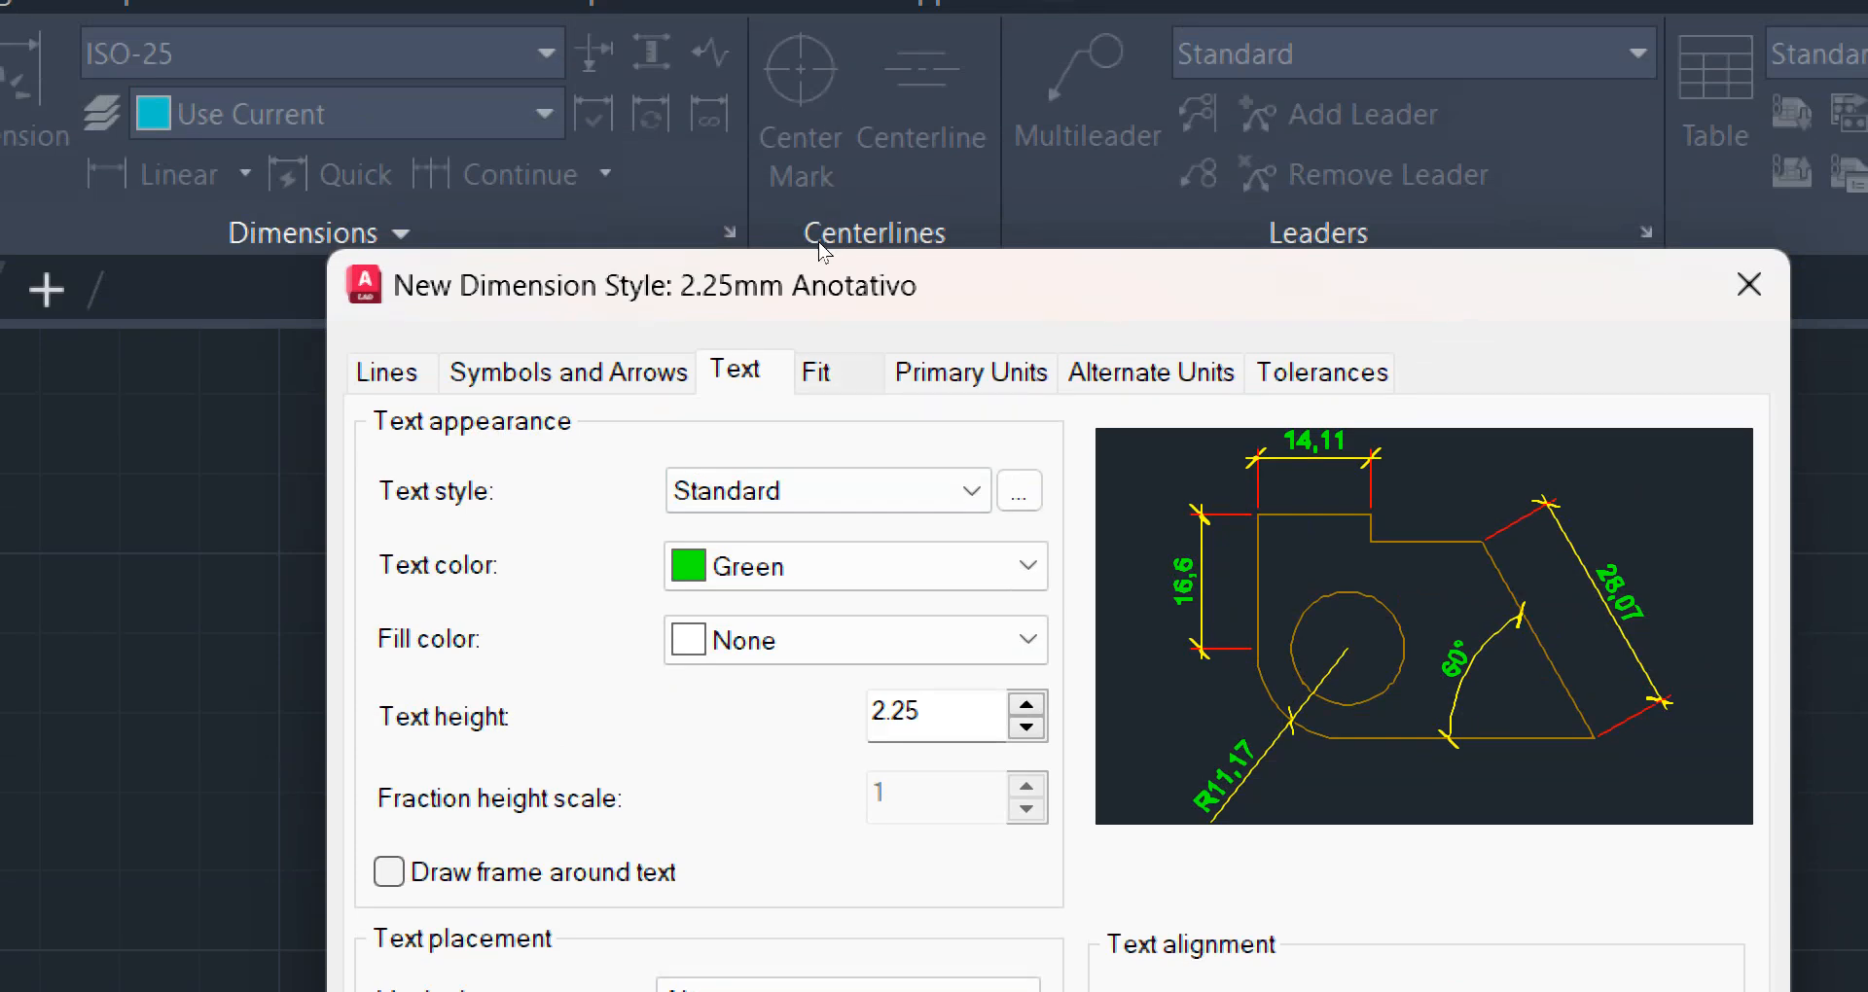
Set the fit to always keep text between extension lines, with displaced text placed over the dimension line with a leader
click(820, 373)
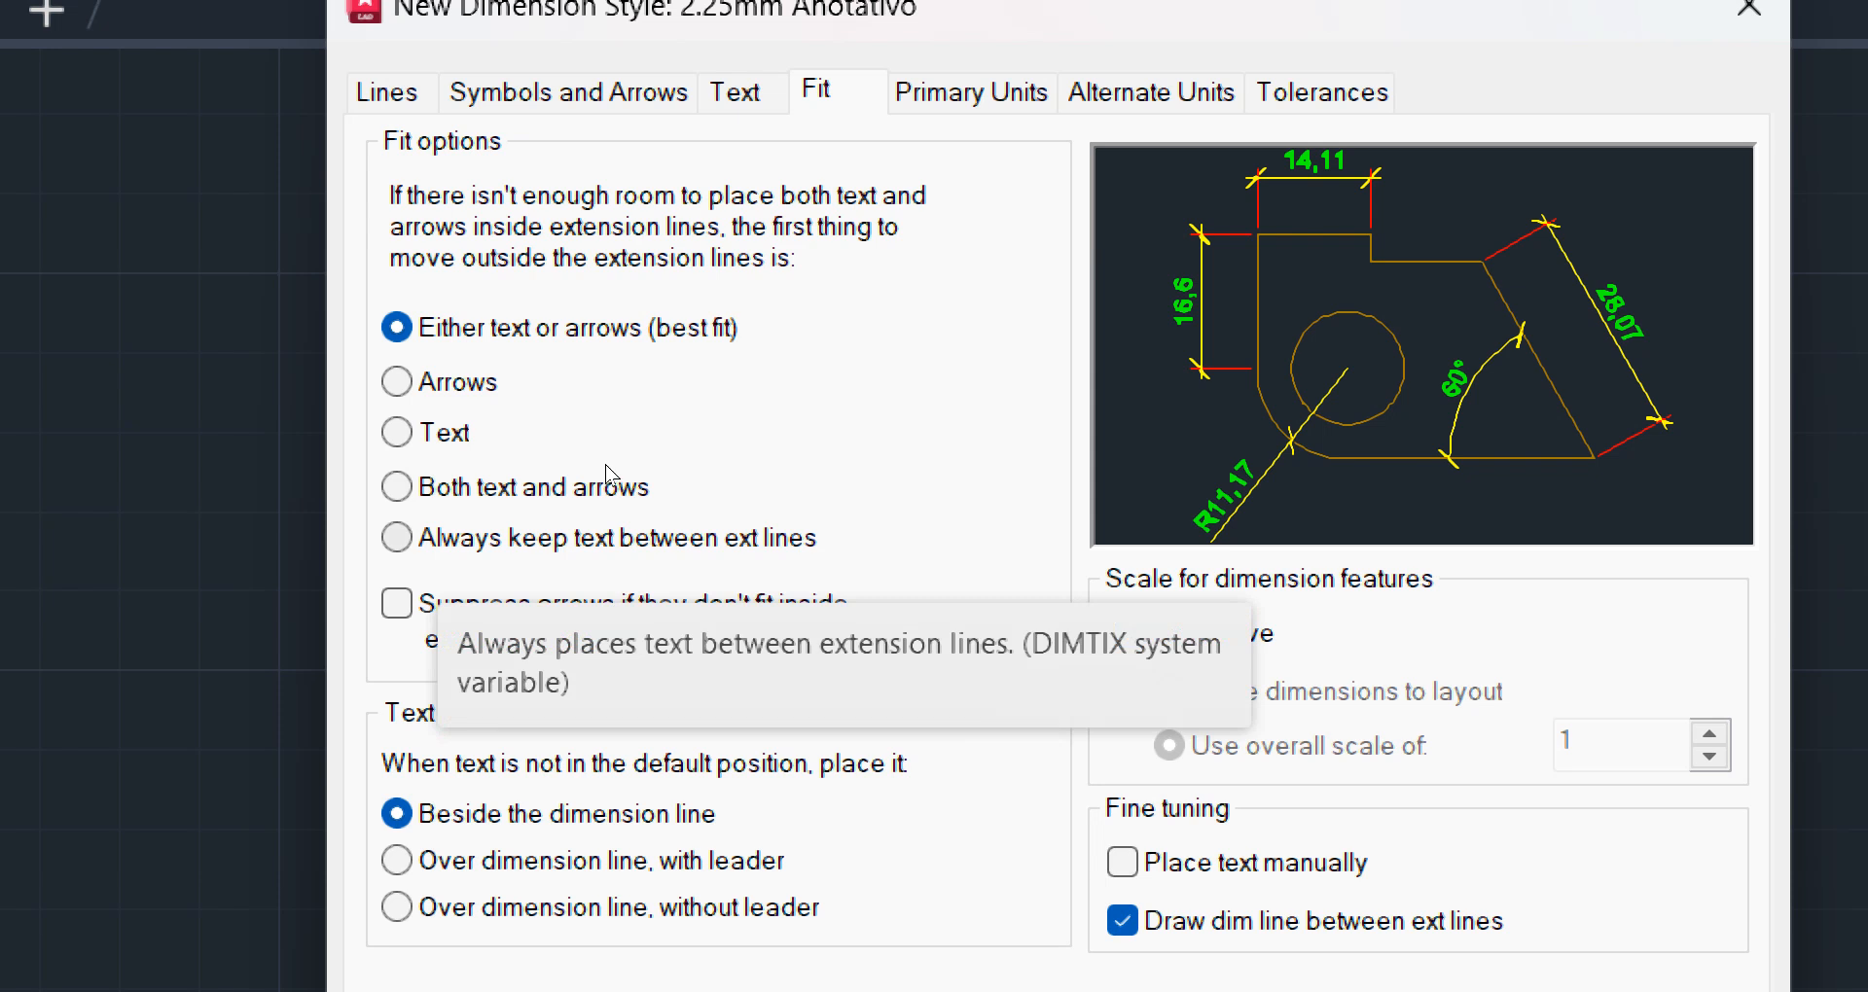
click(396, 538)
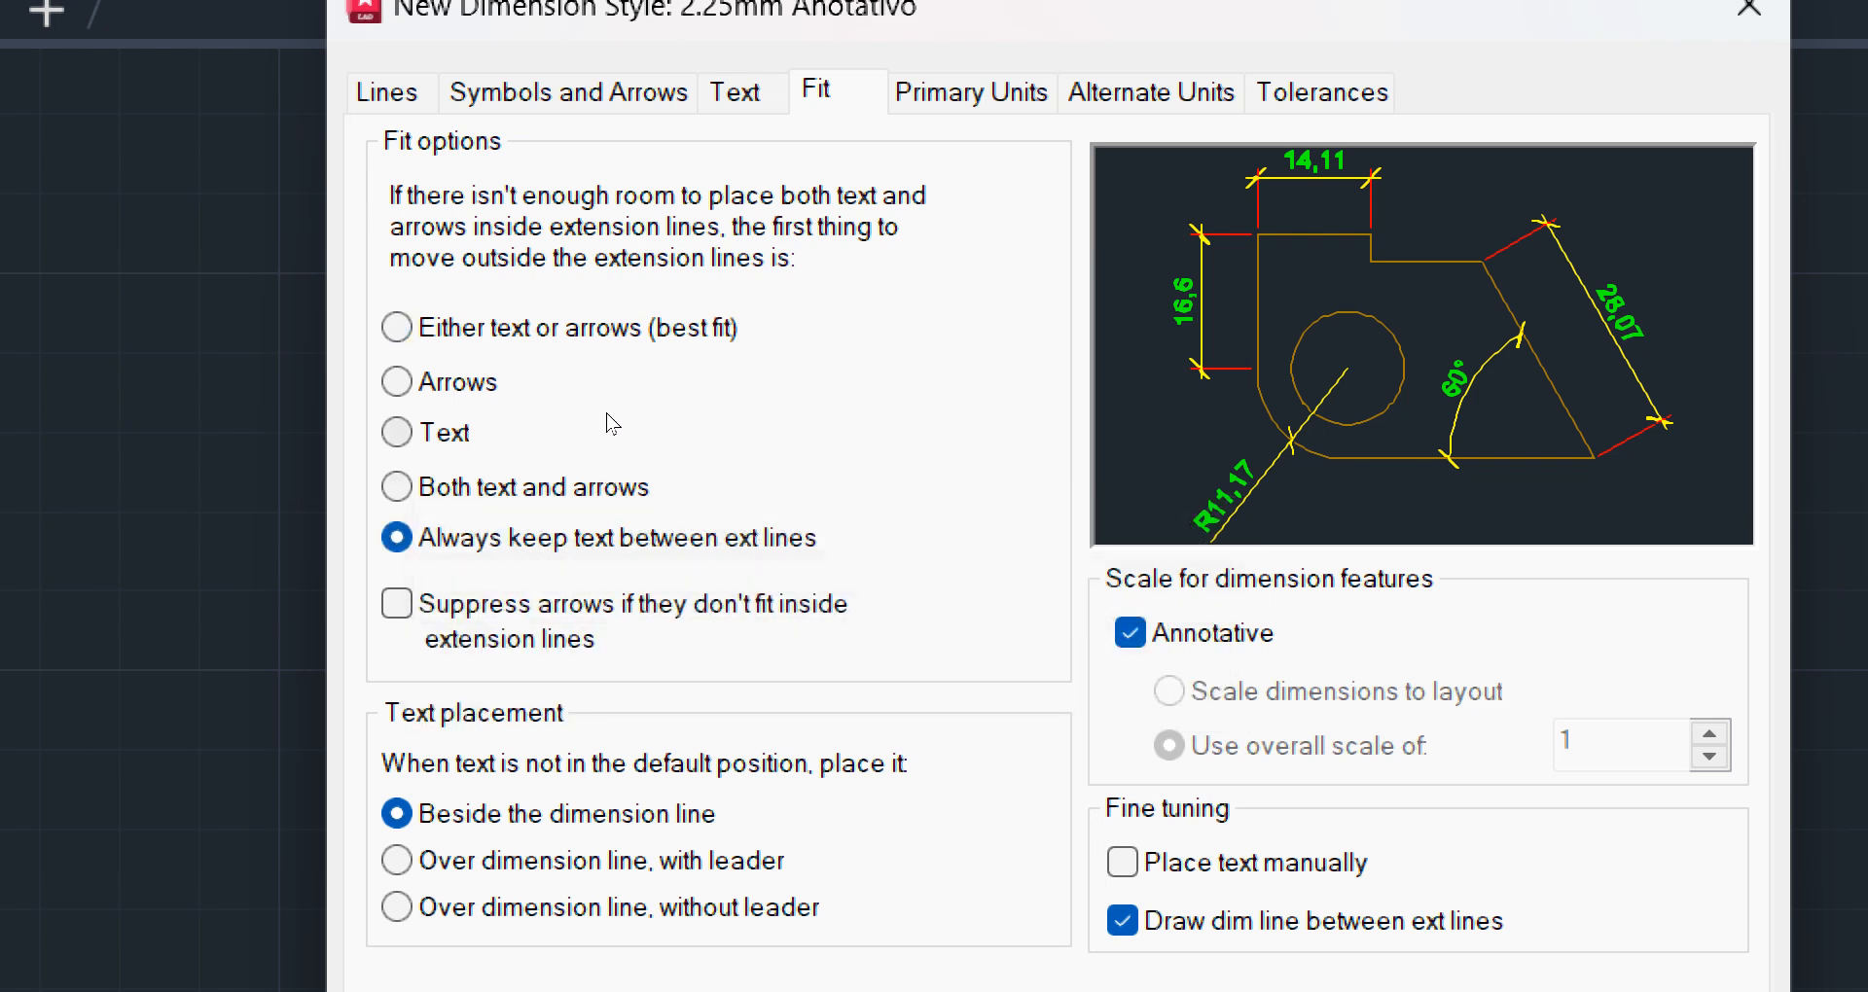
click(607, 428)
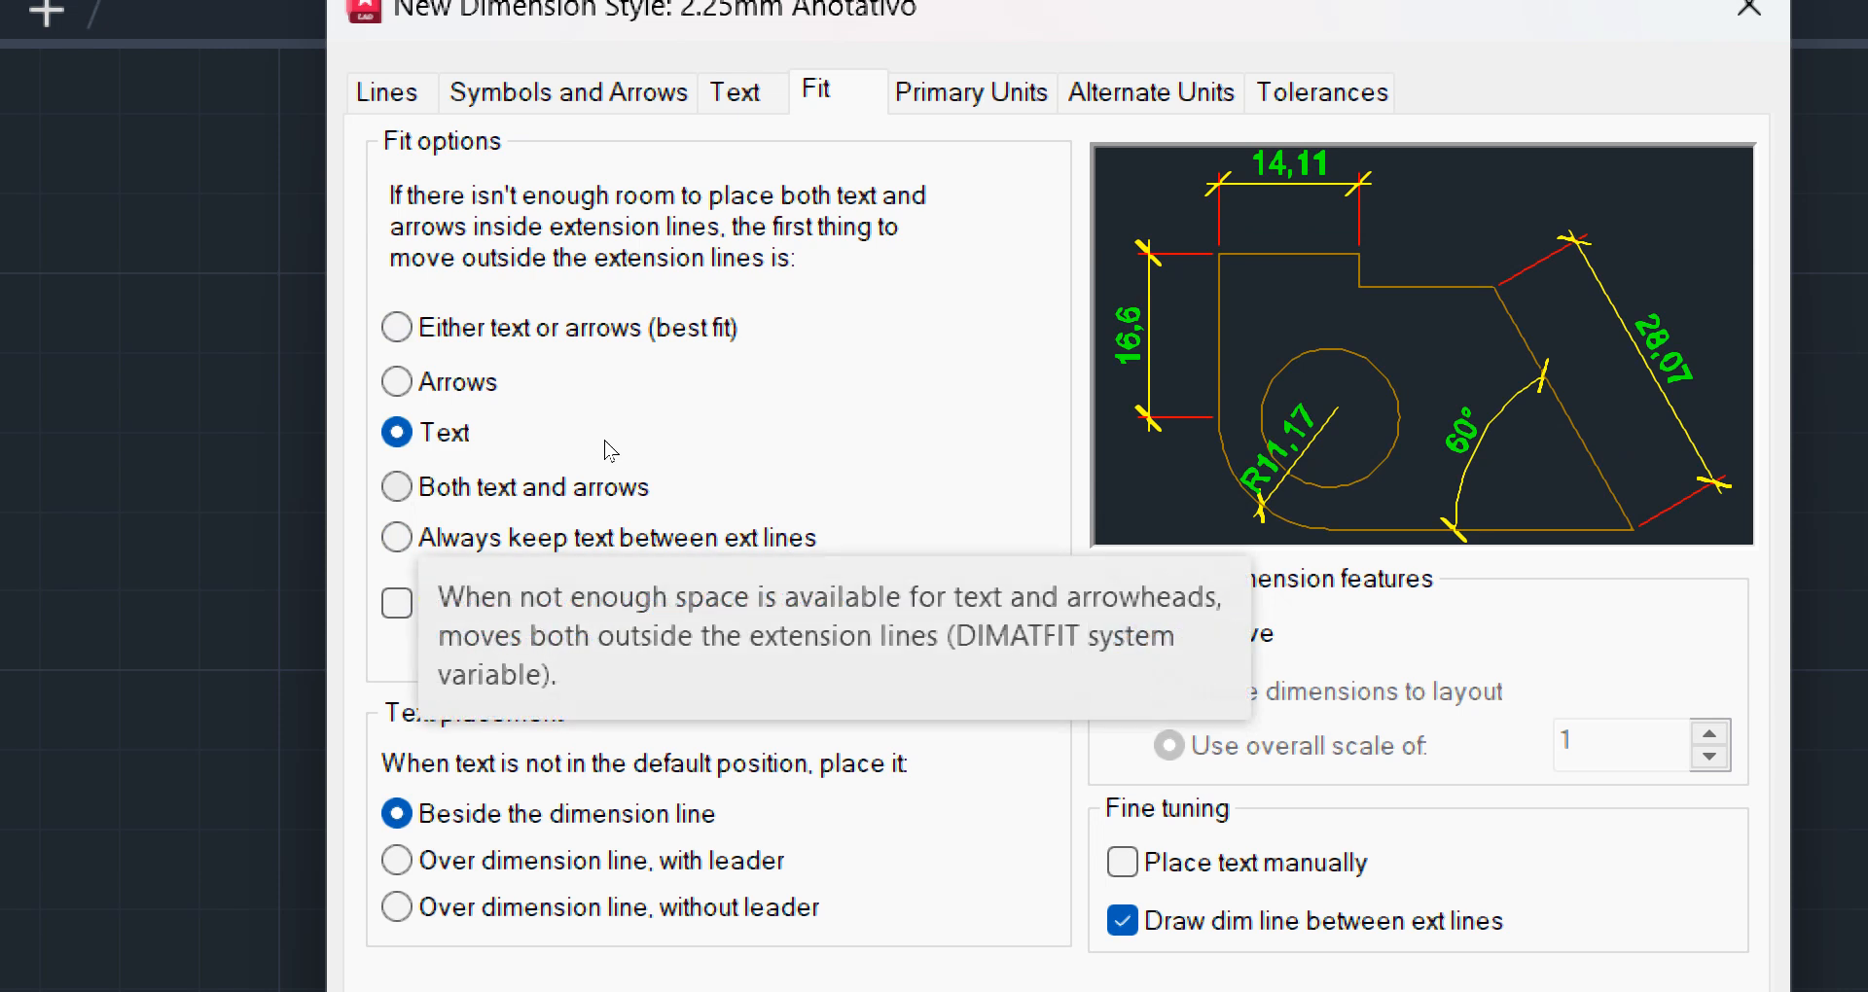
click(607, 395)
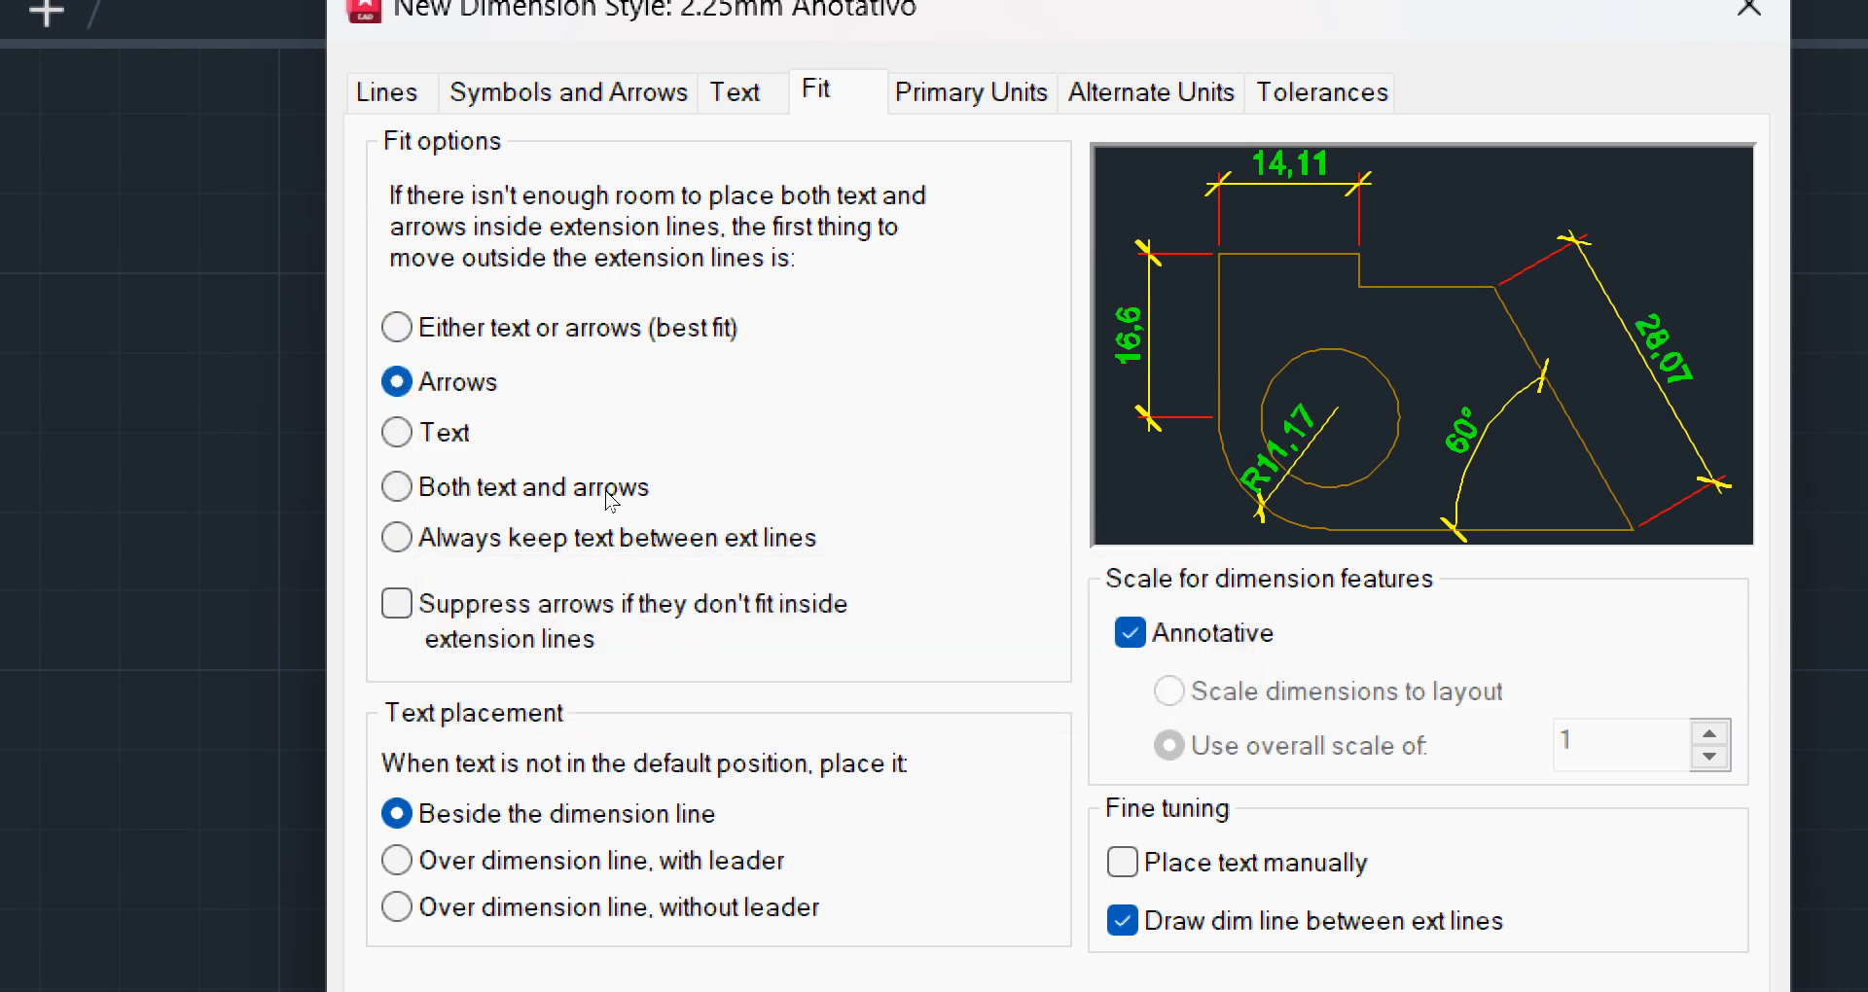
click(603, 535)
click(397, 861)
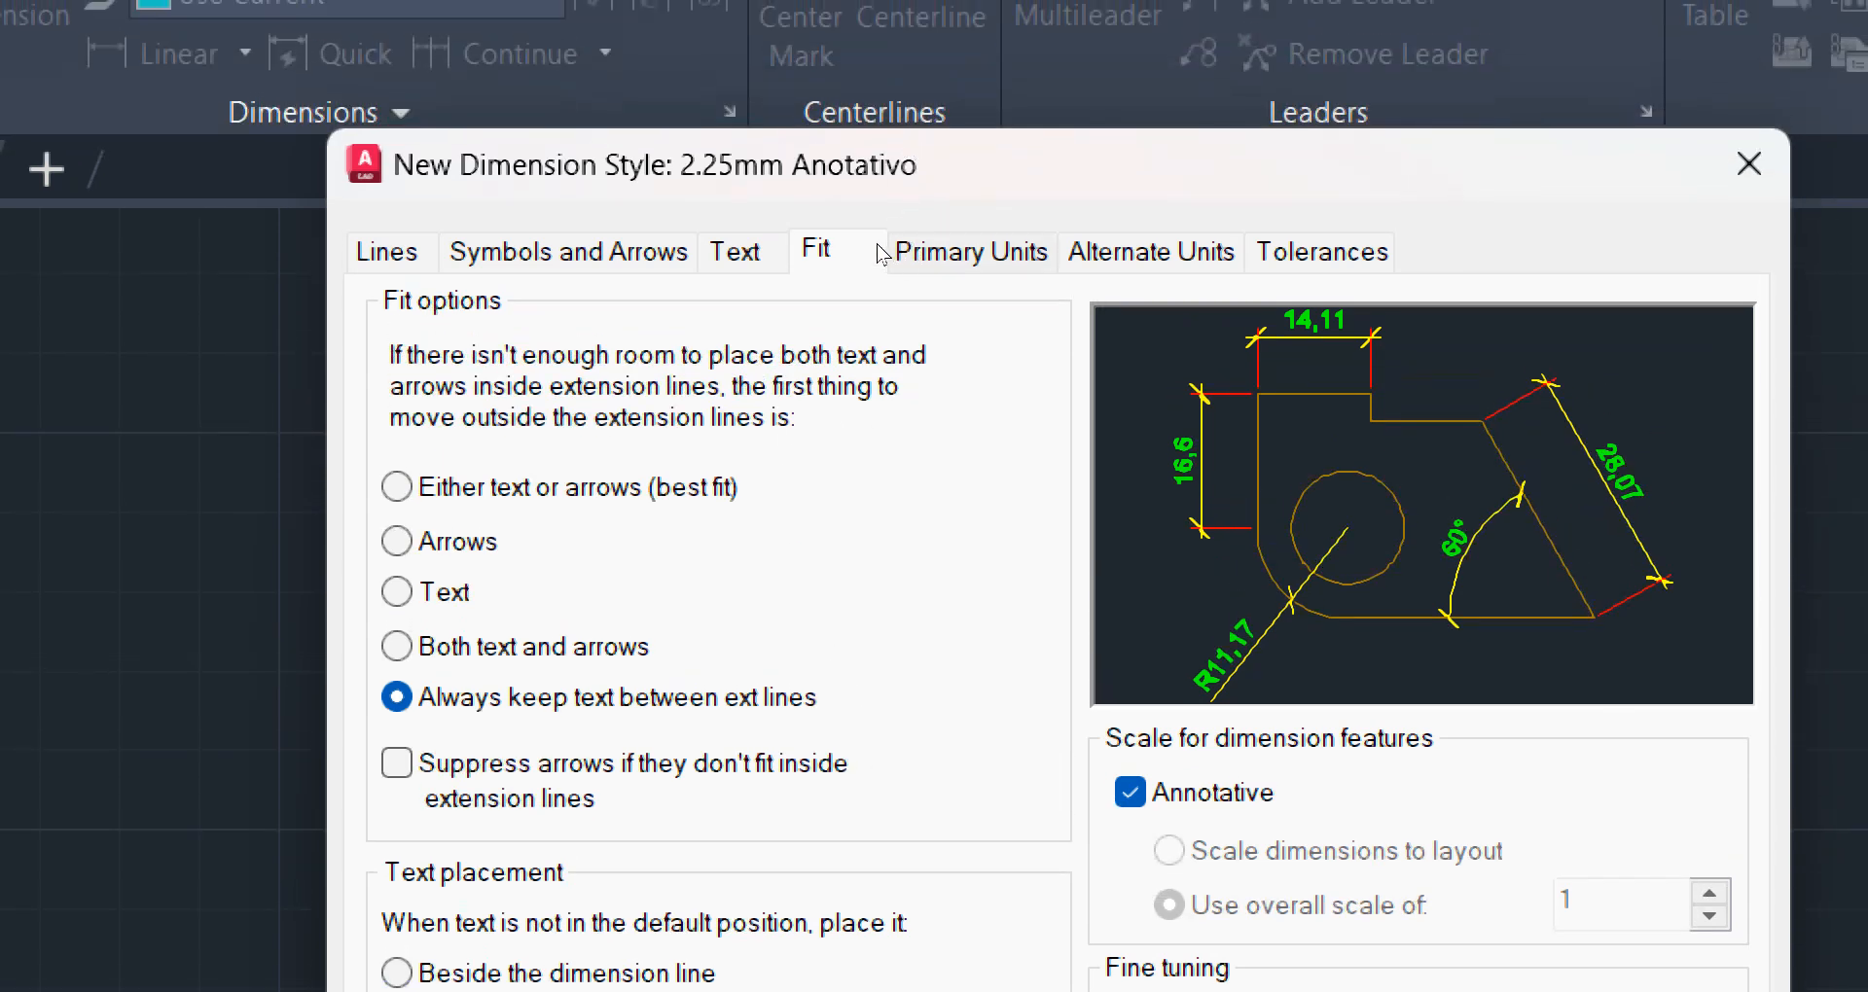
Keep the linear dimensions' primary units in Decimal format with 0.00 precision
click(881, 251)
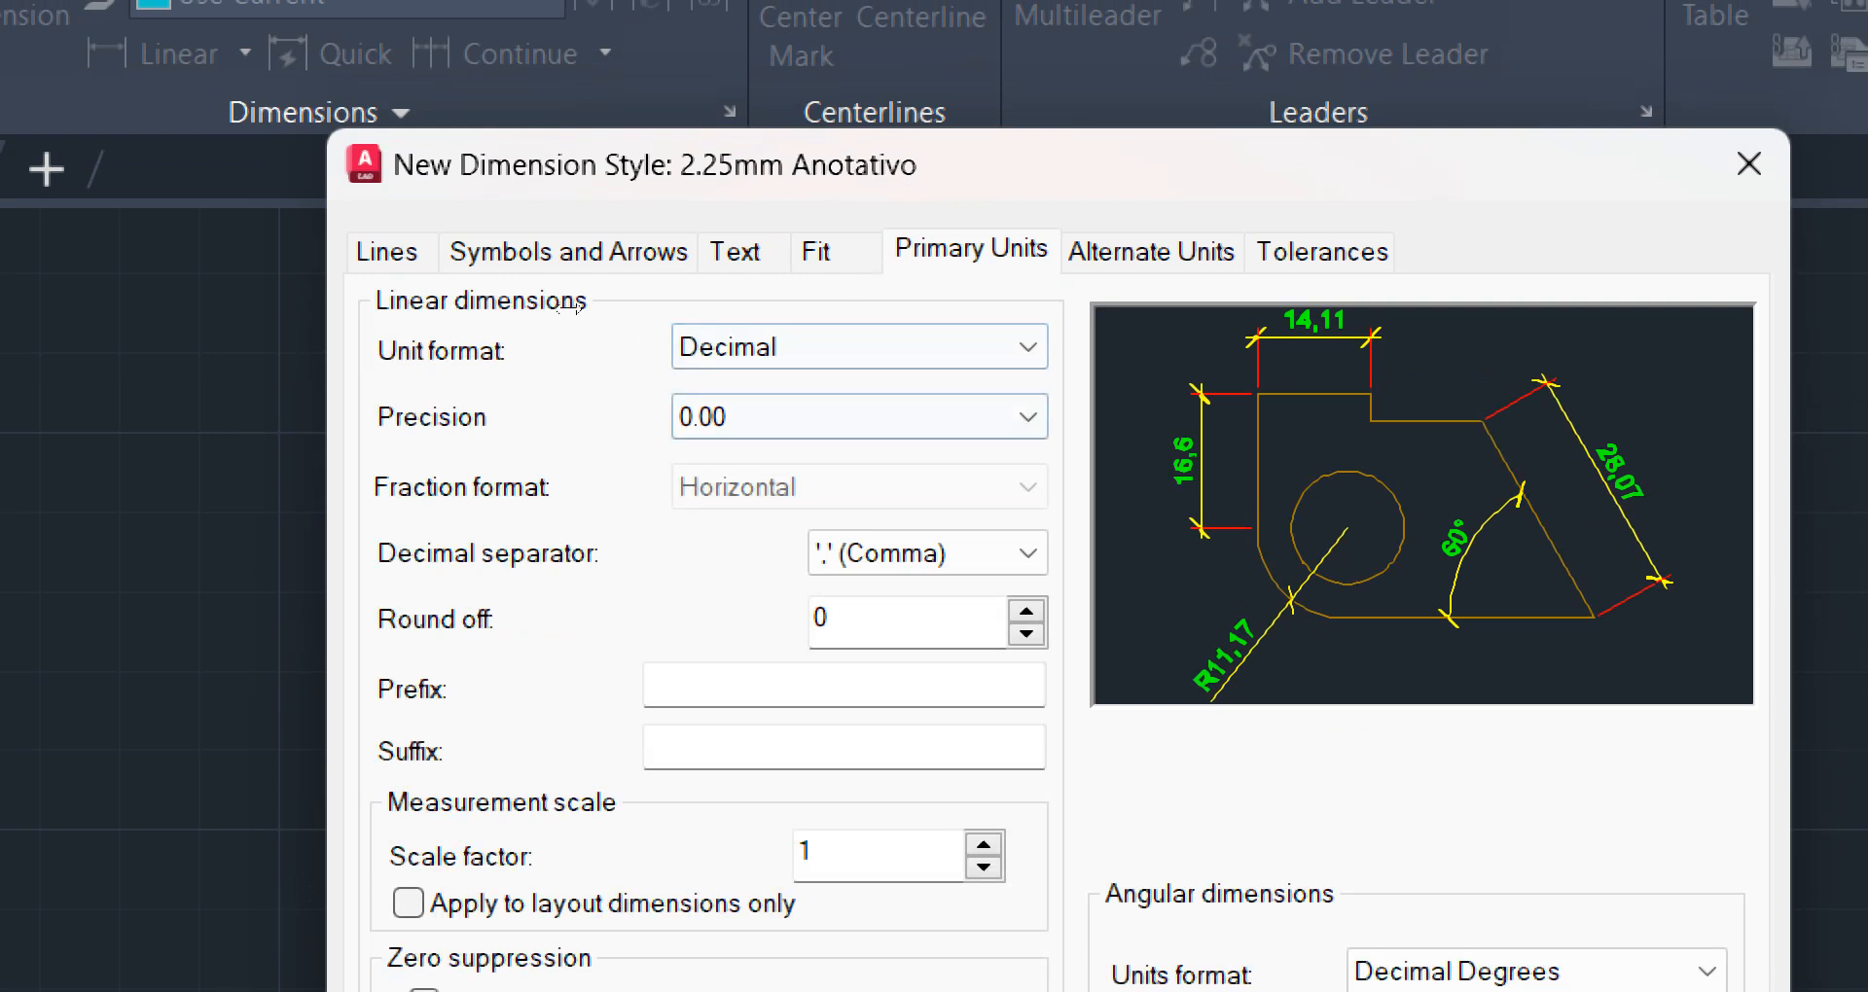
click(925, 343)
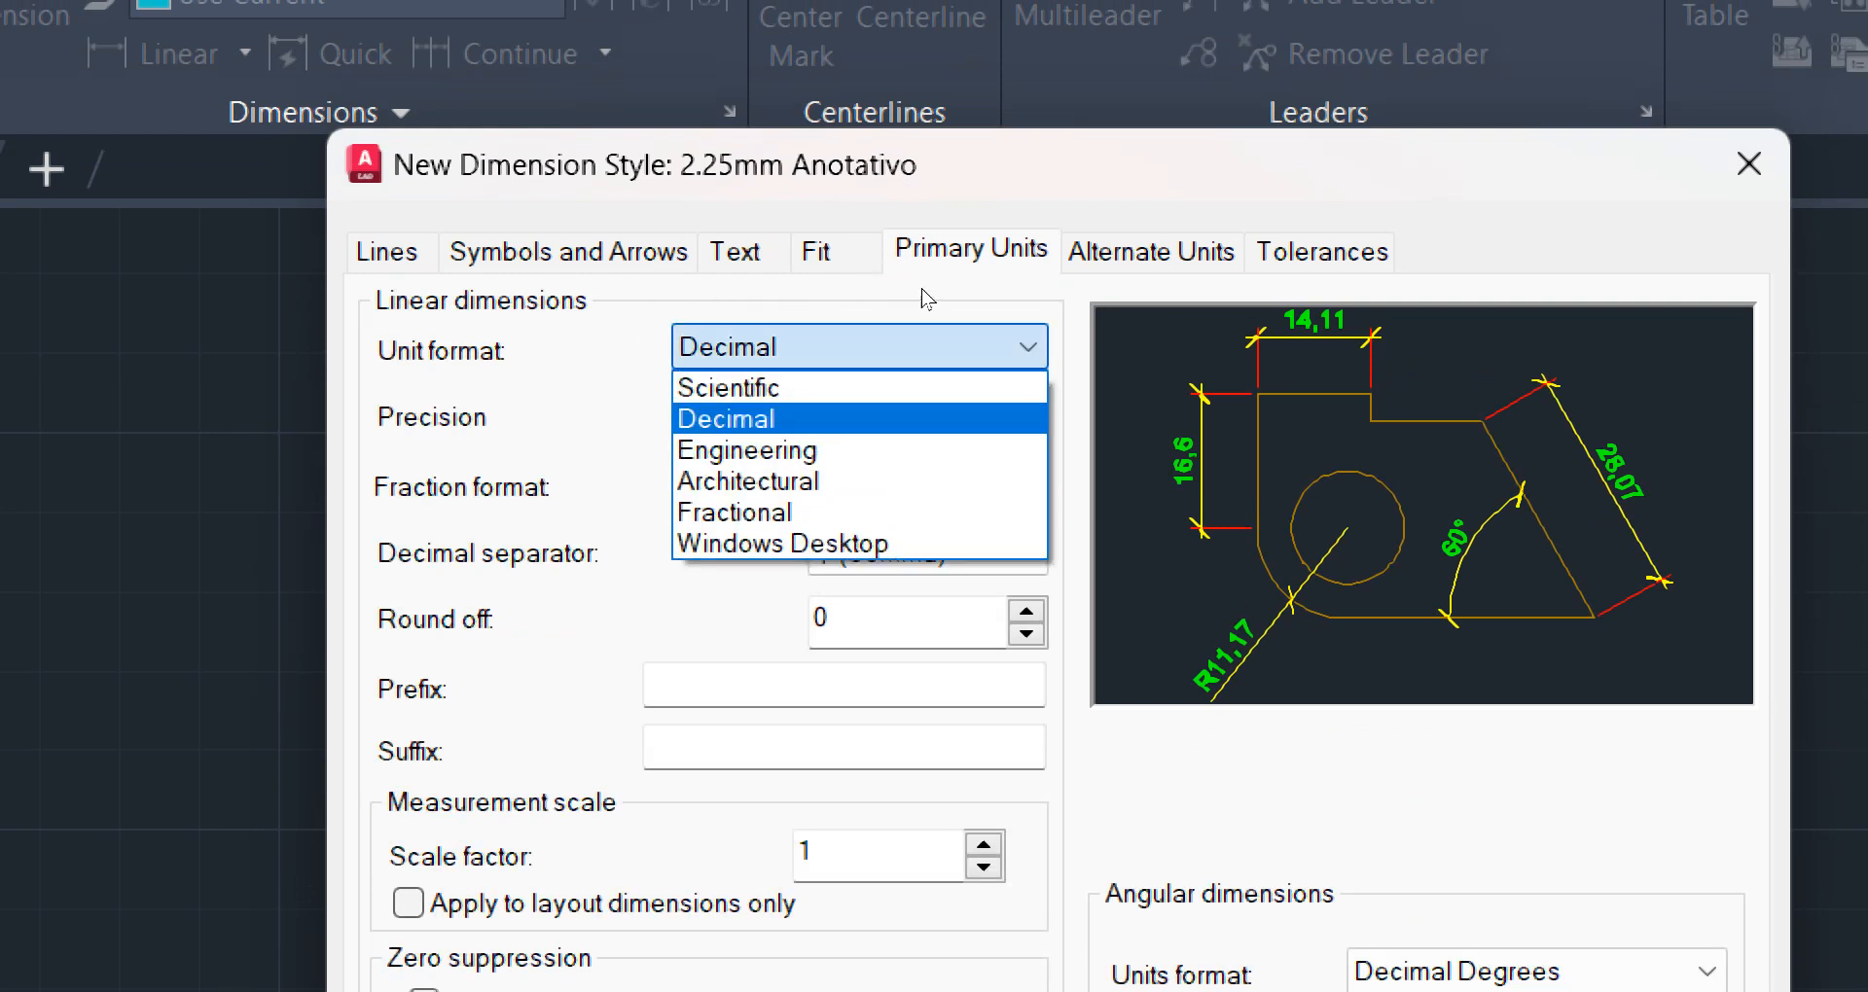
click(788, 336)
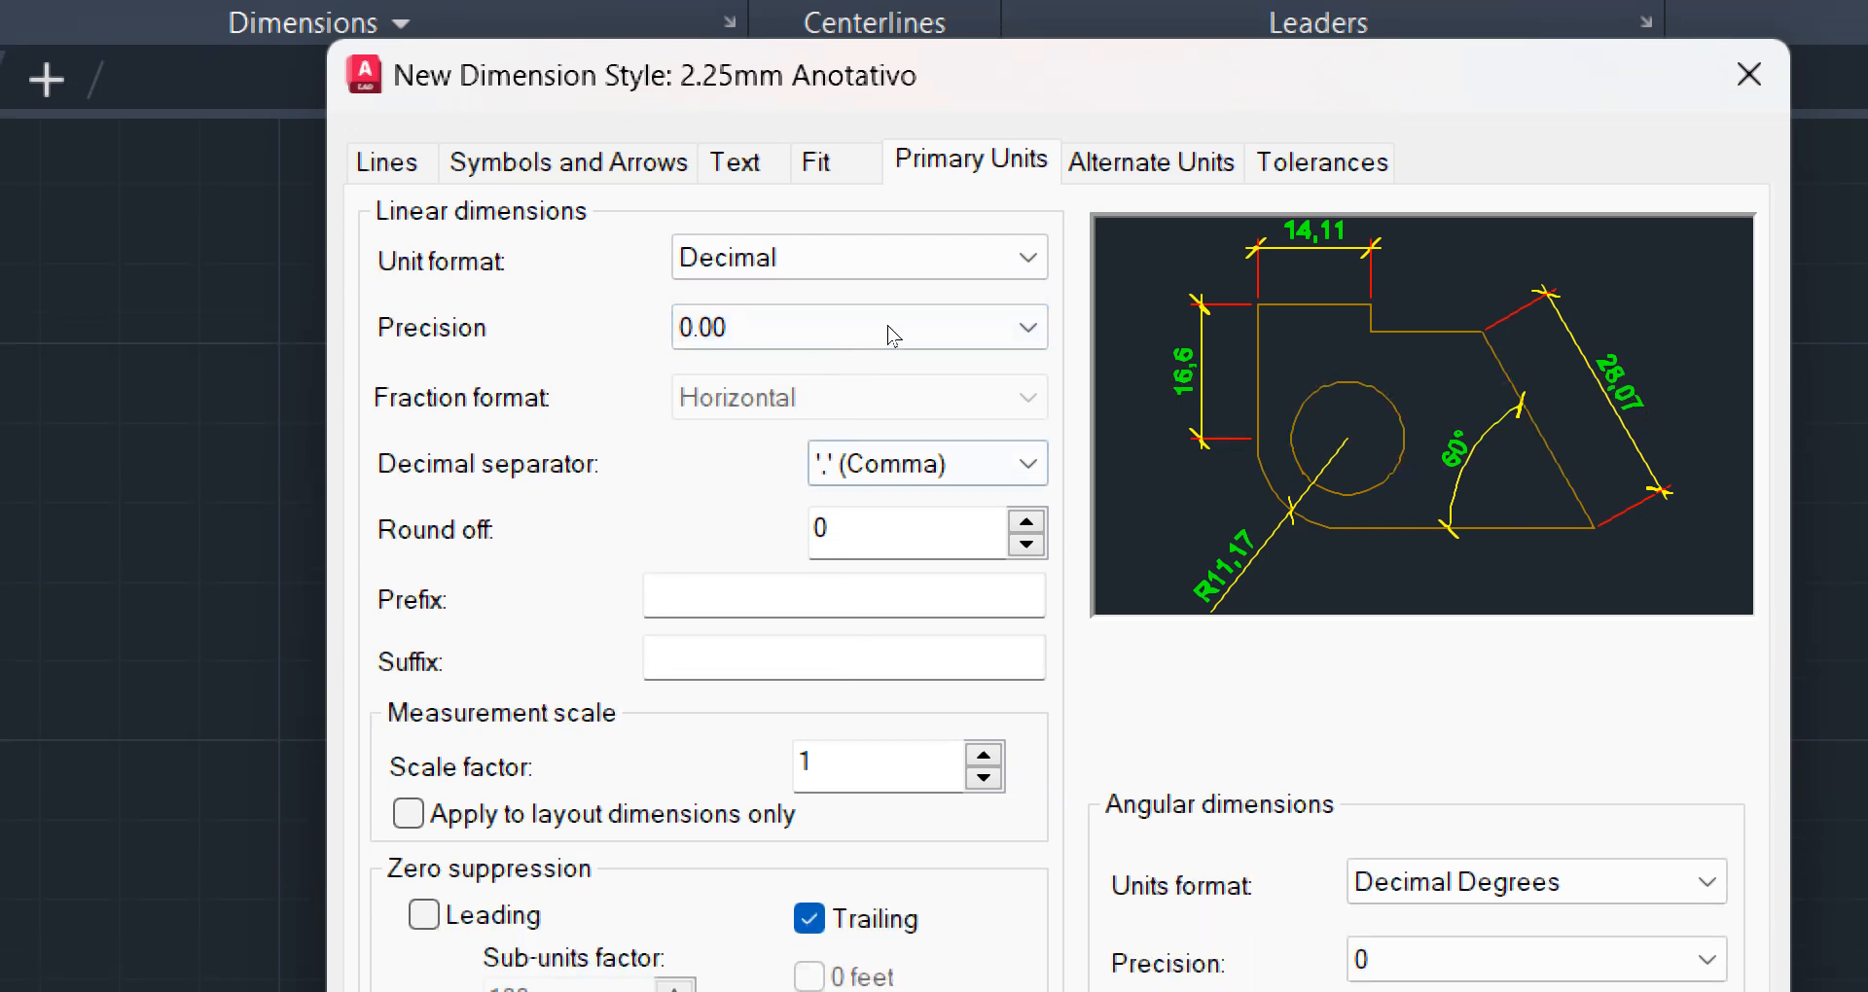
click(924, 327)
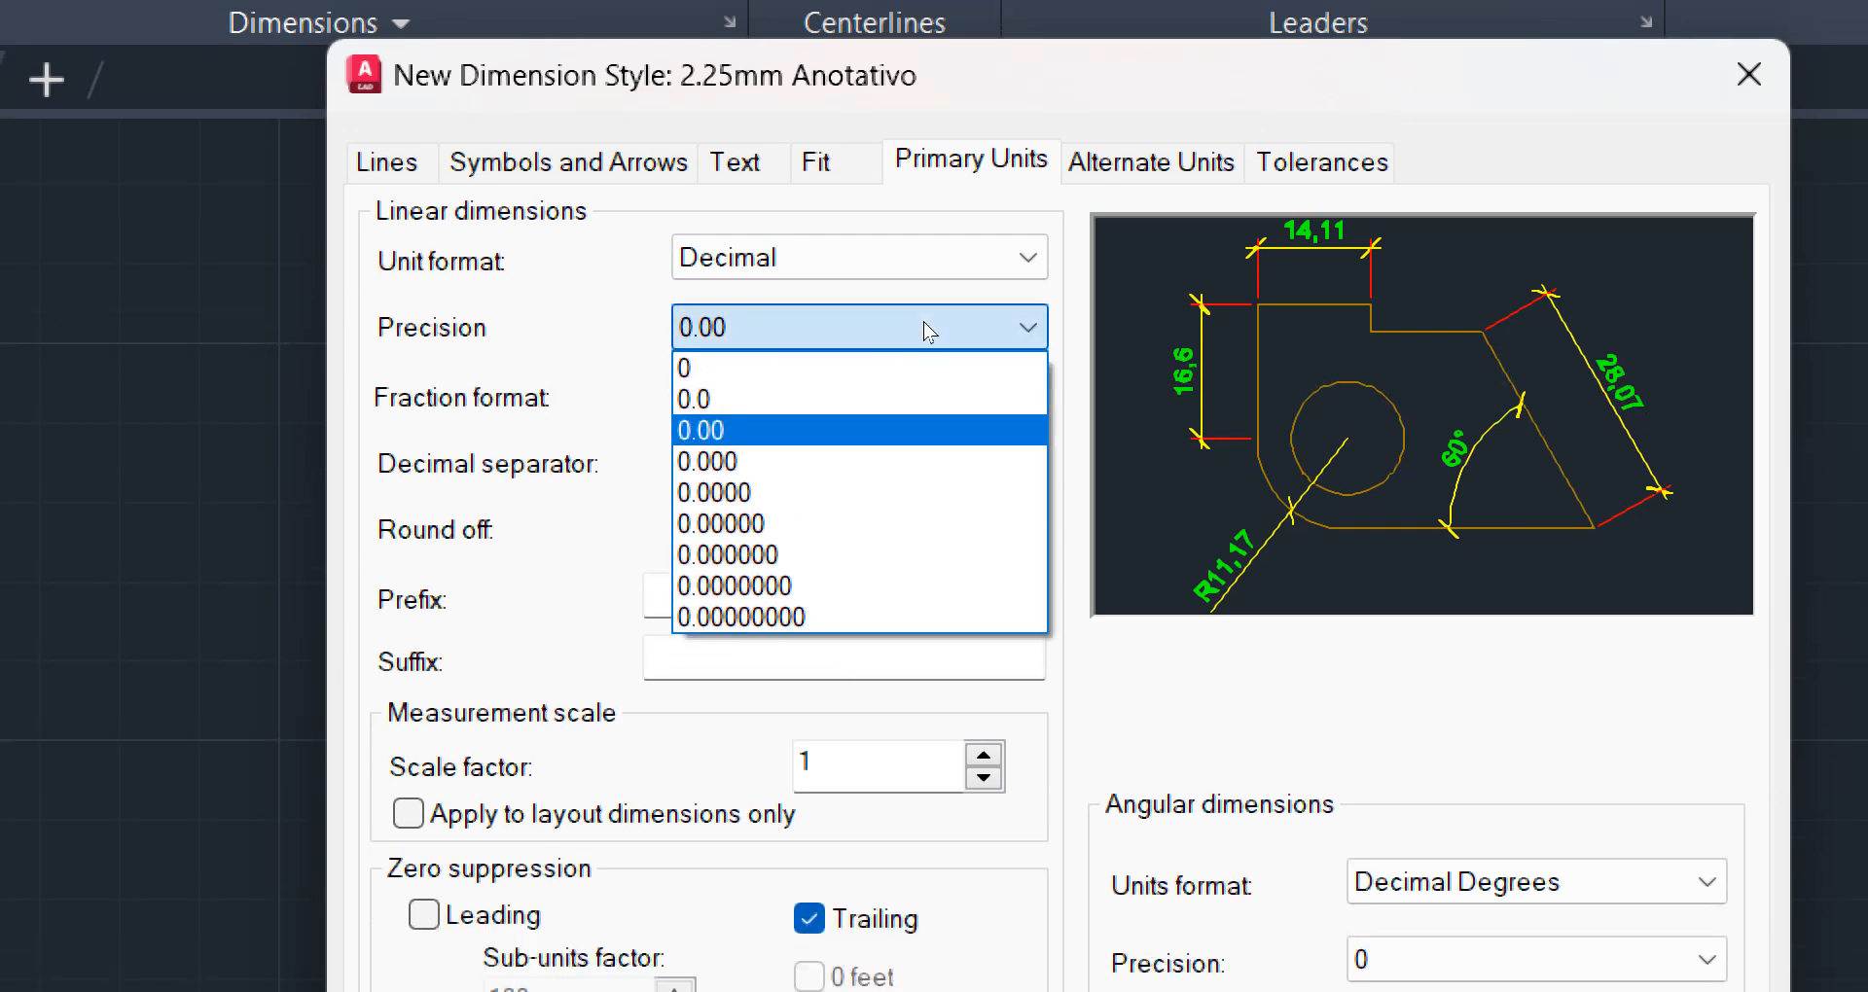
click(757, 377)
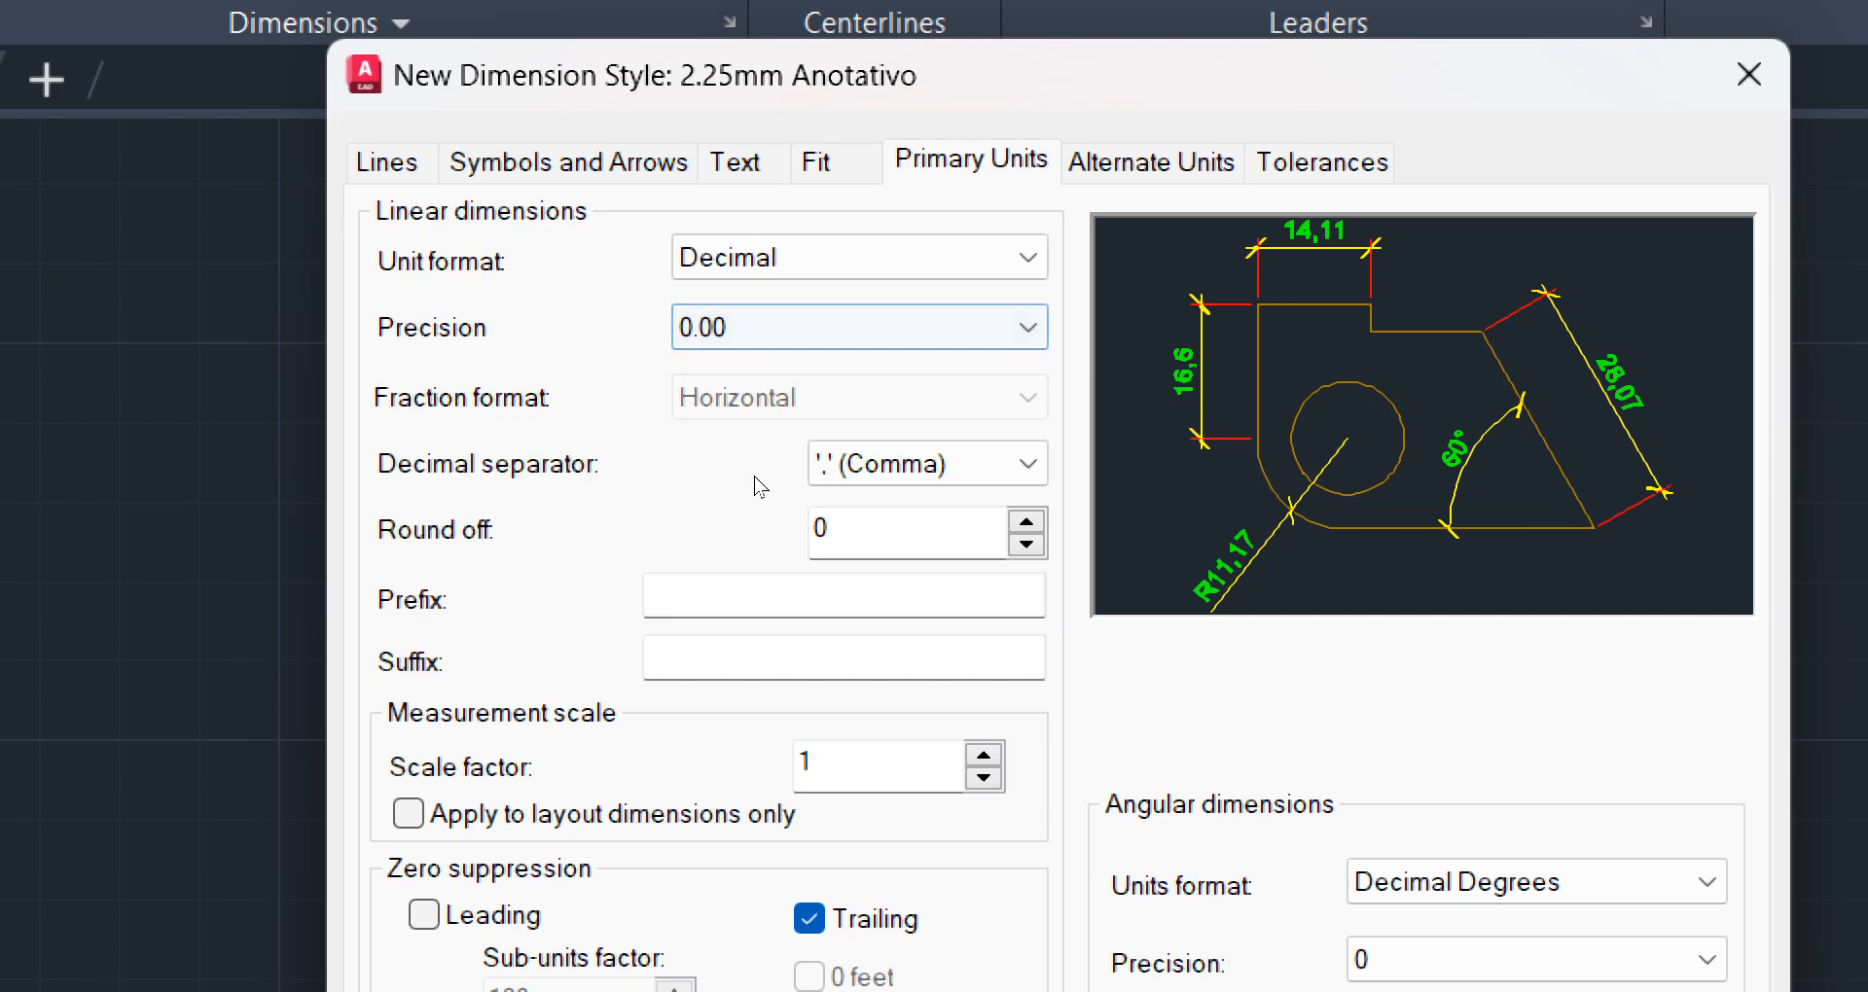
click(937, 332)
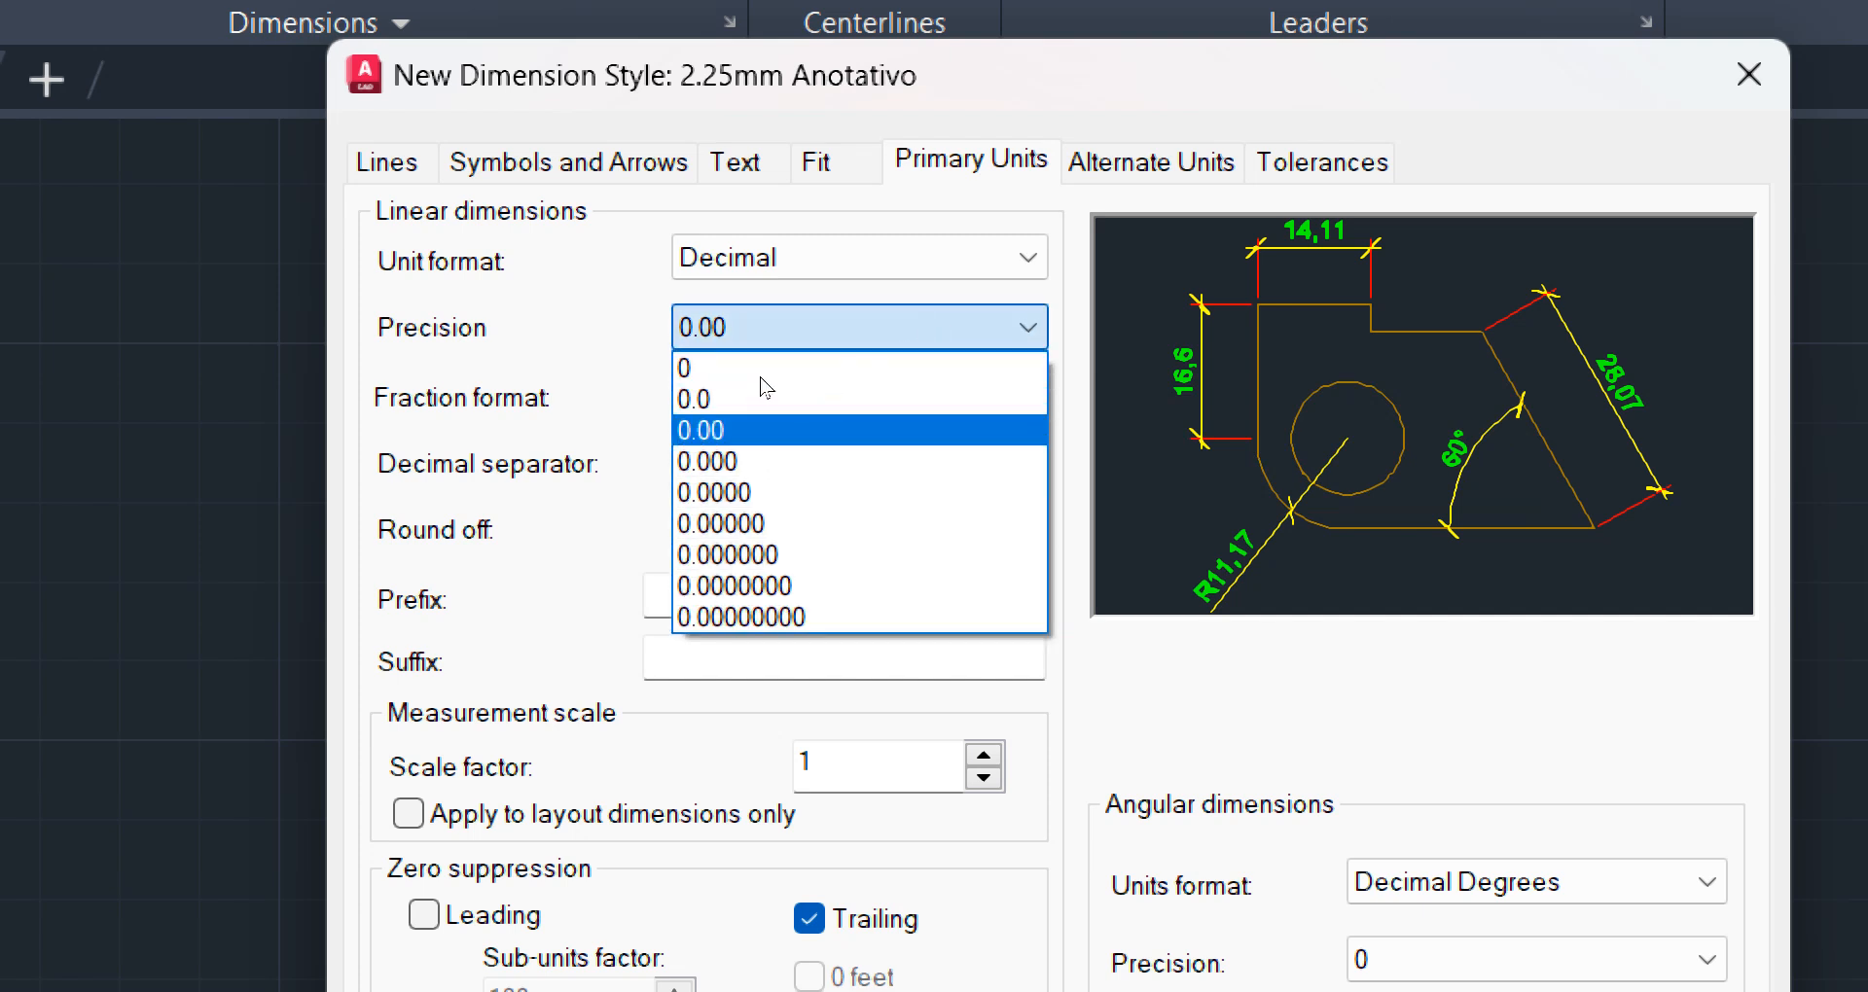
key(Escape)
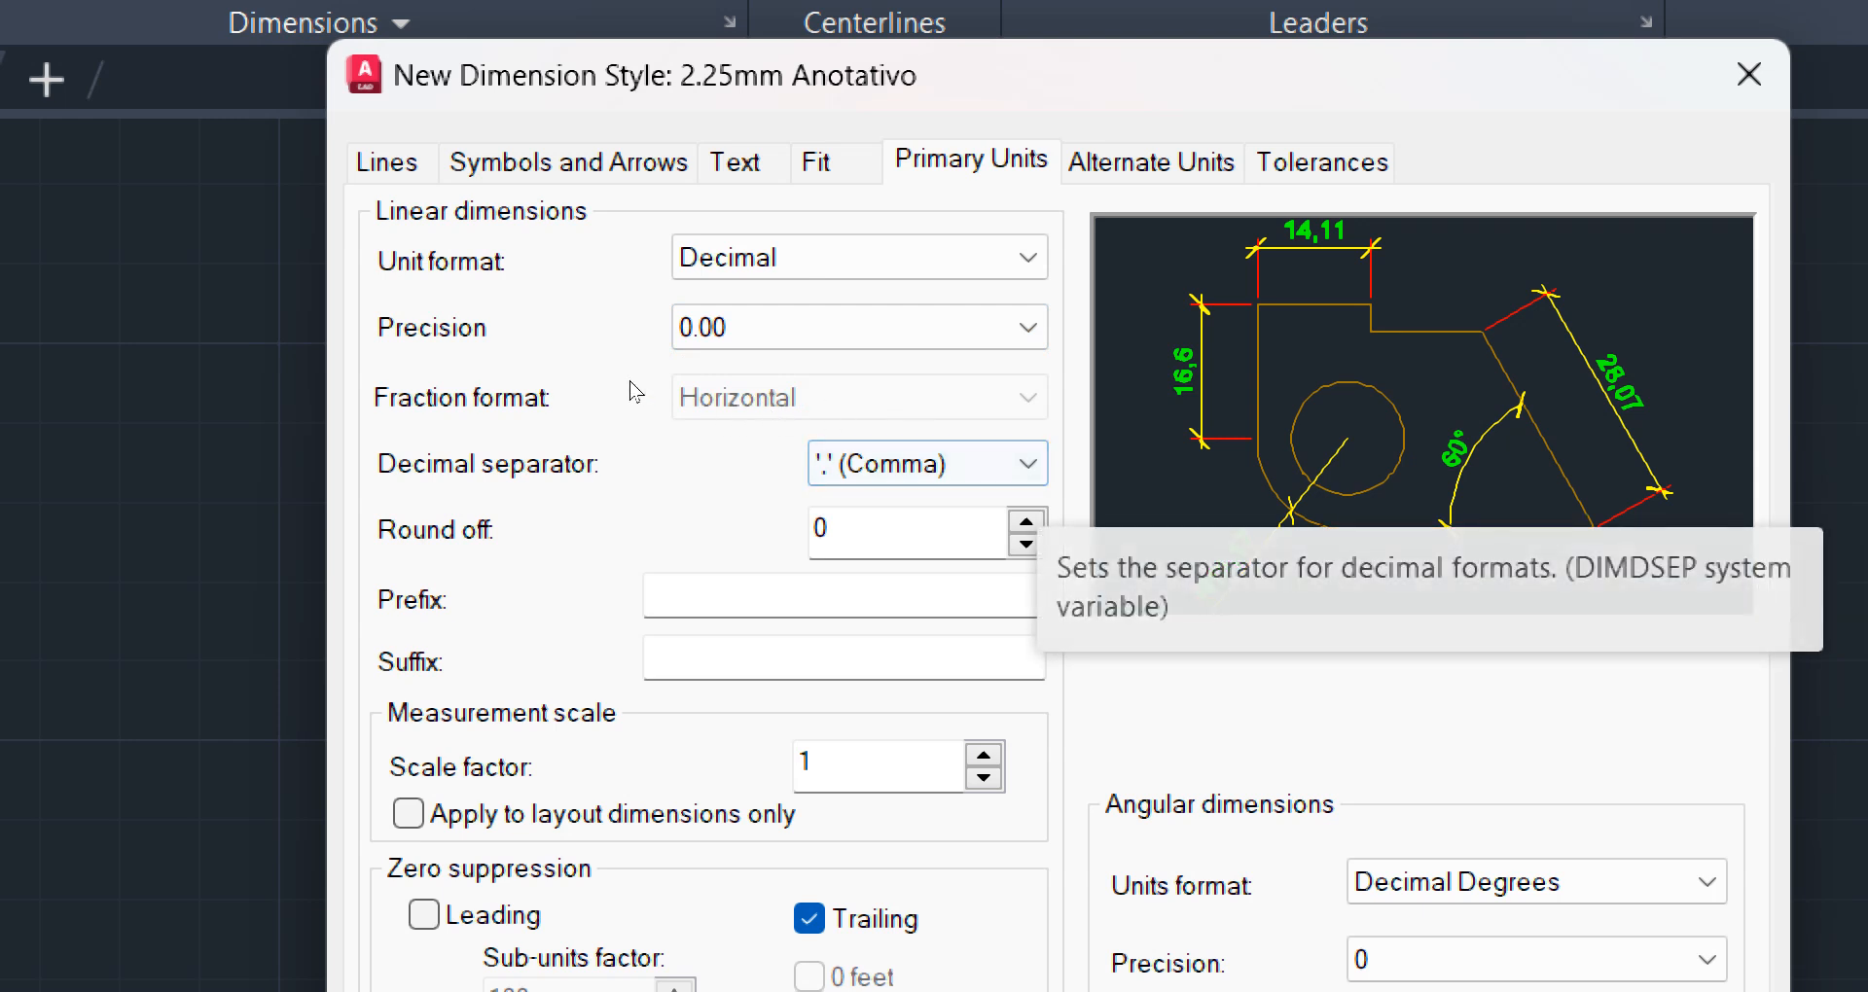
Set the decimal separator to Period and turn off trailing zero suppression for linear dimensions
click(919, 461)
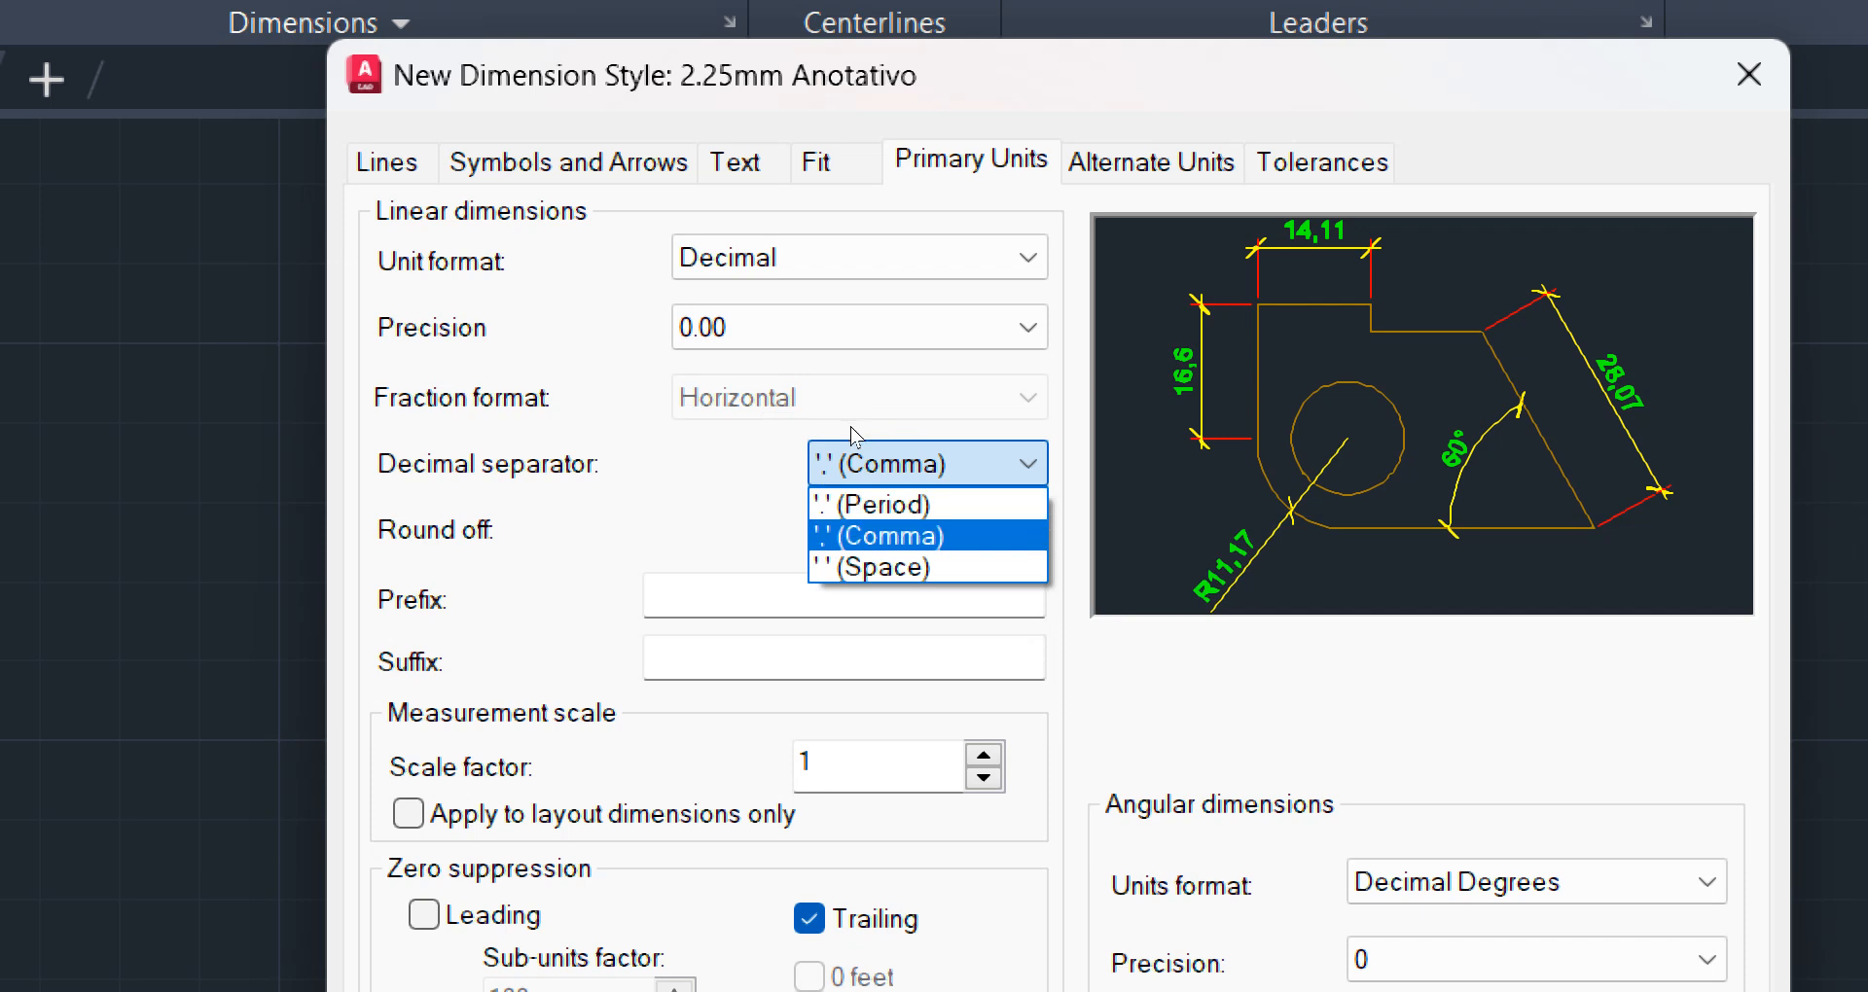
key(Up)
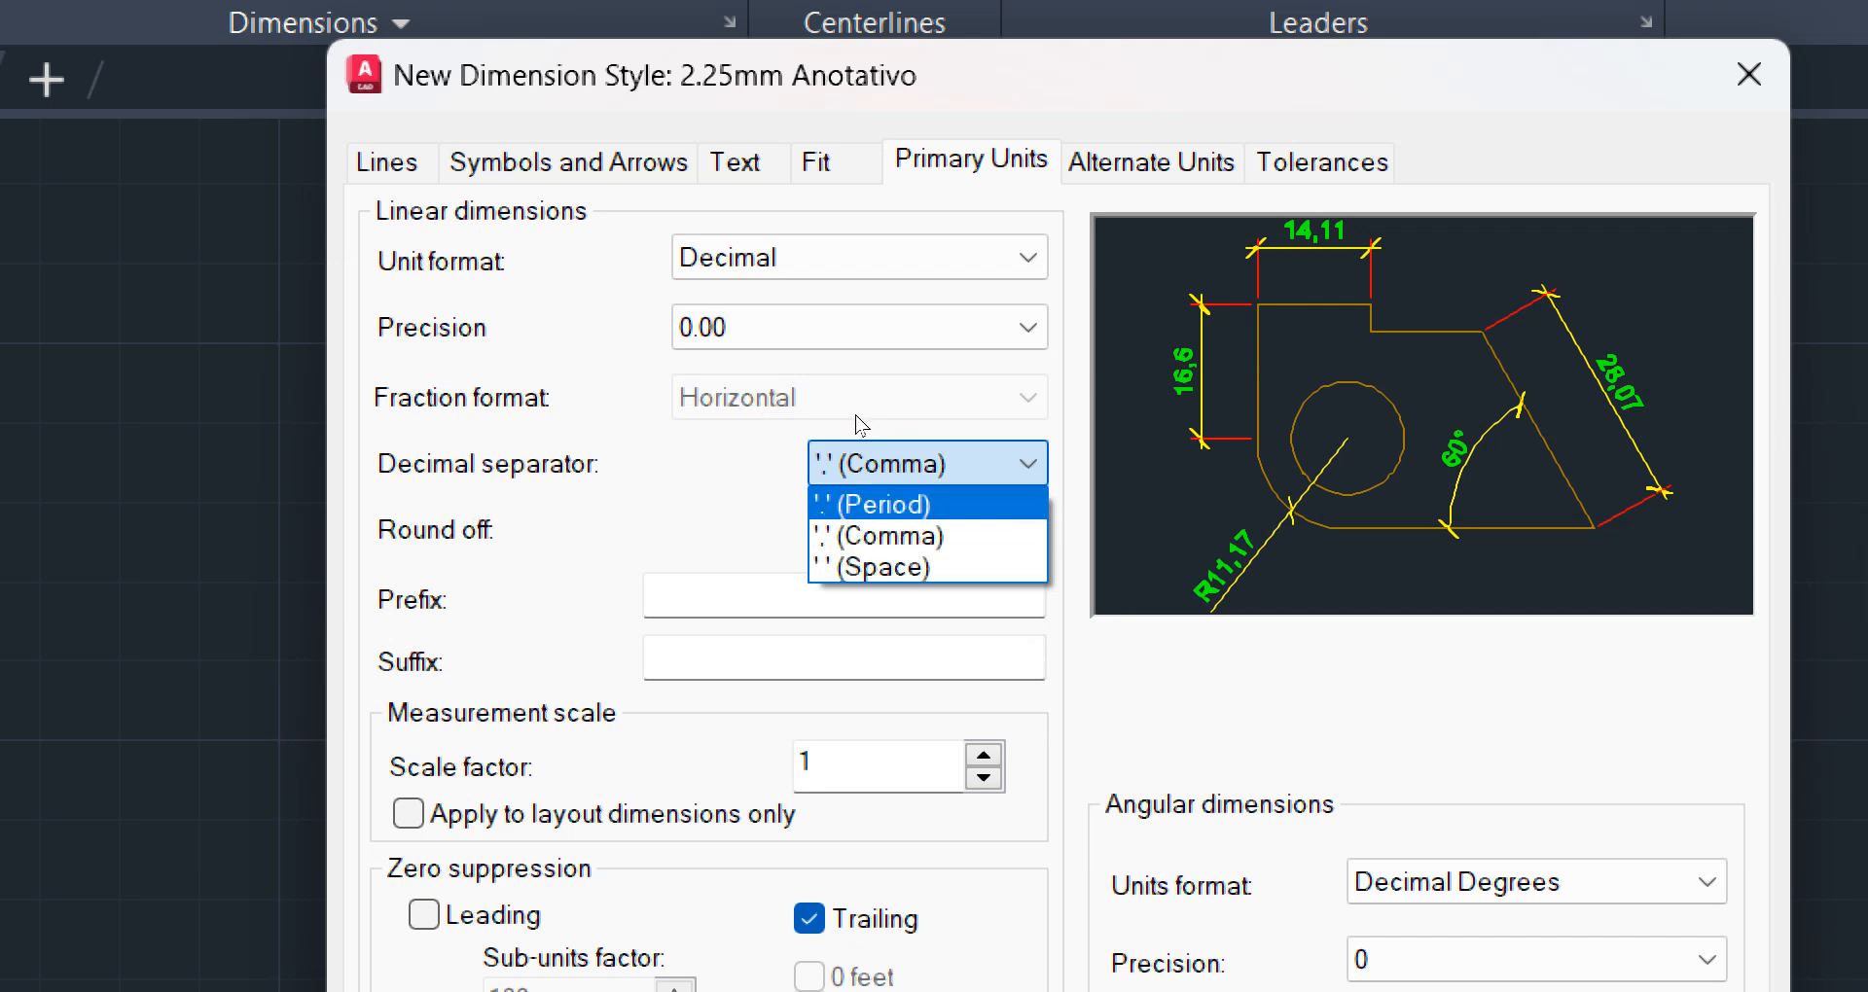
key(Return)
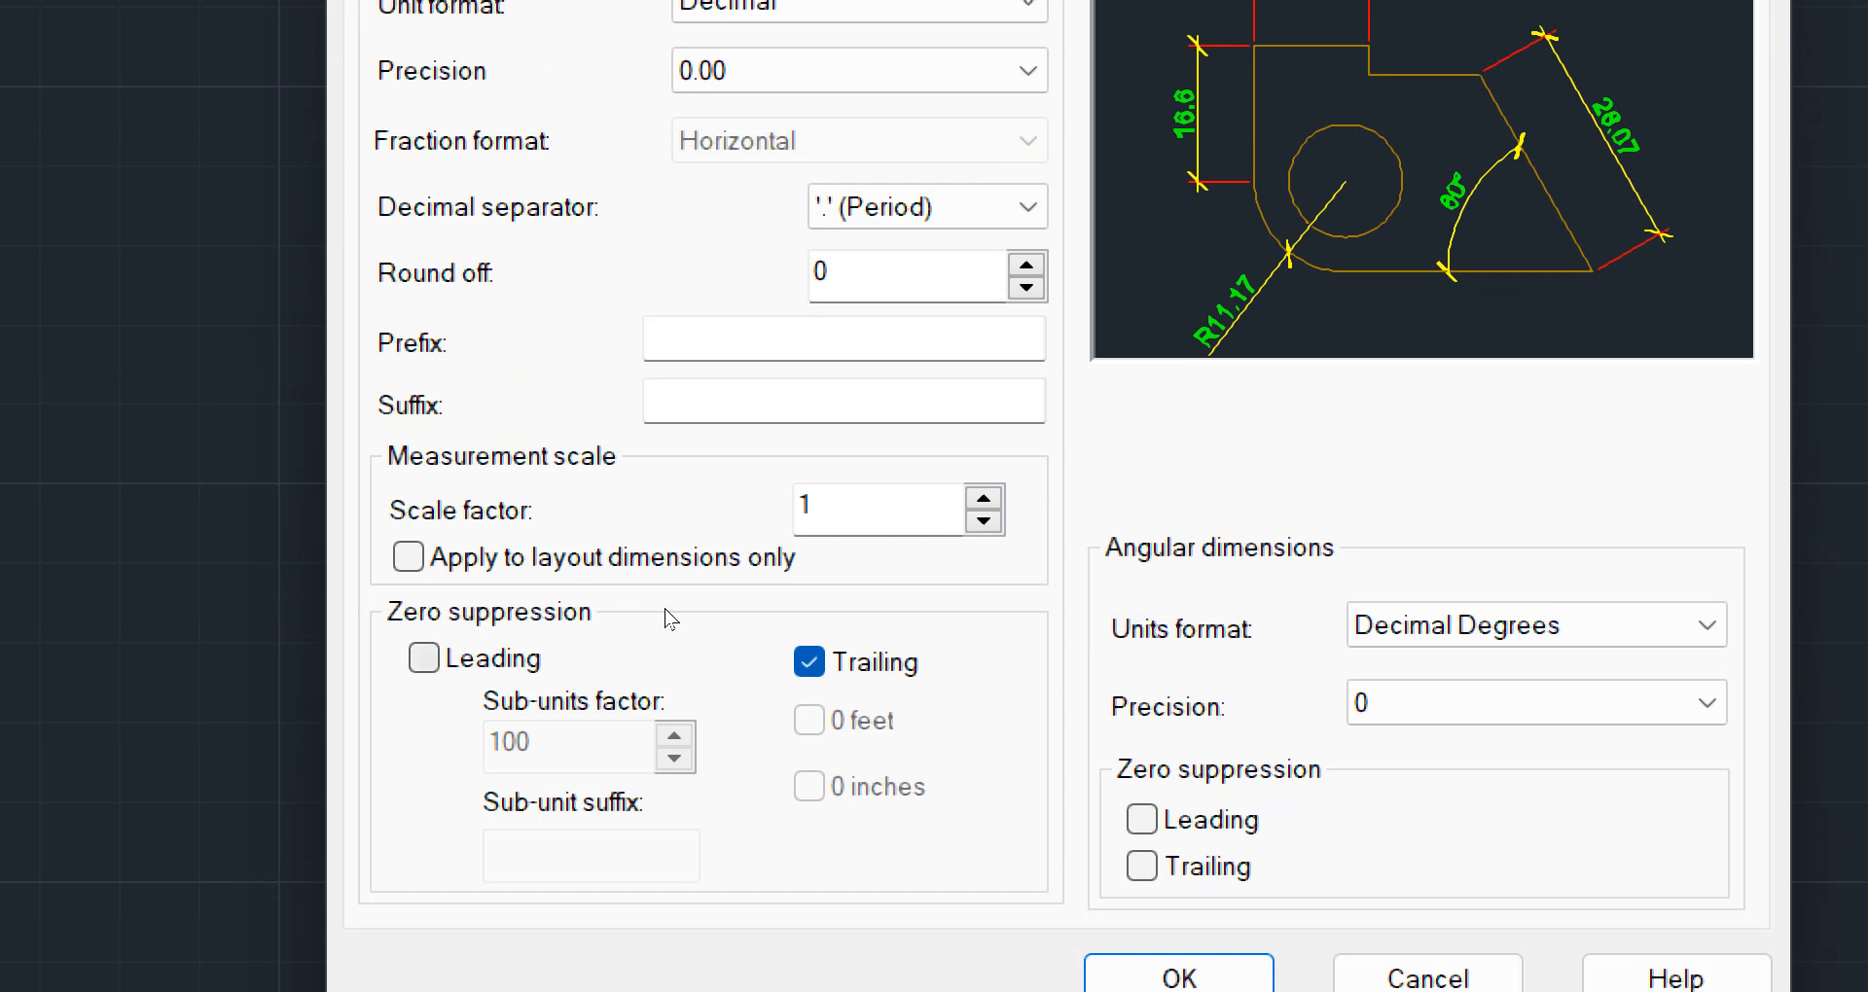
click(807, 630)
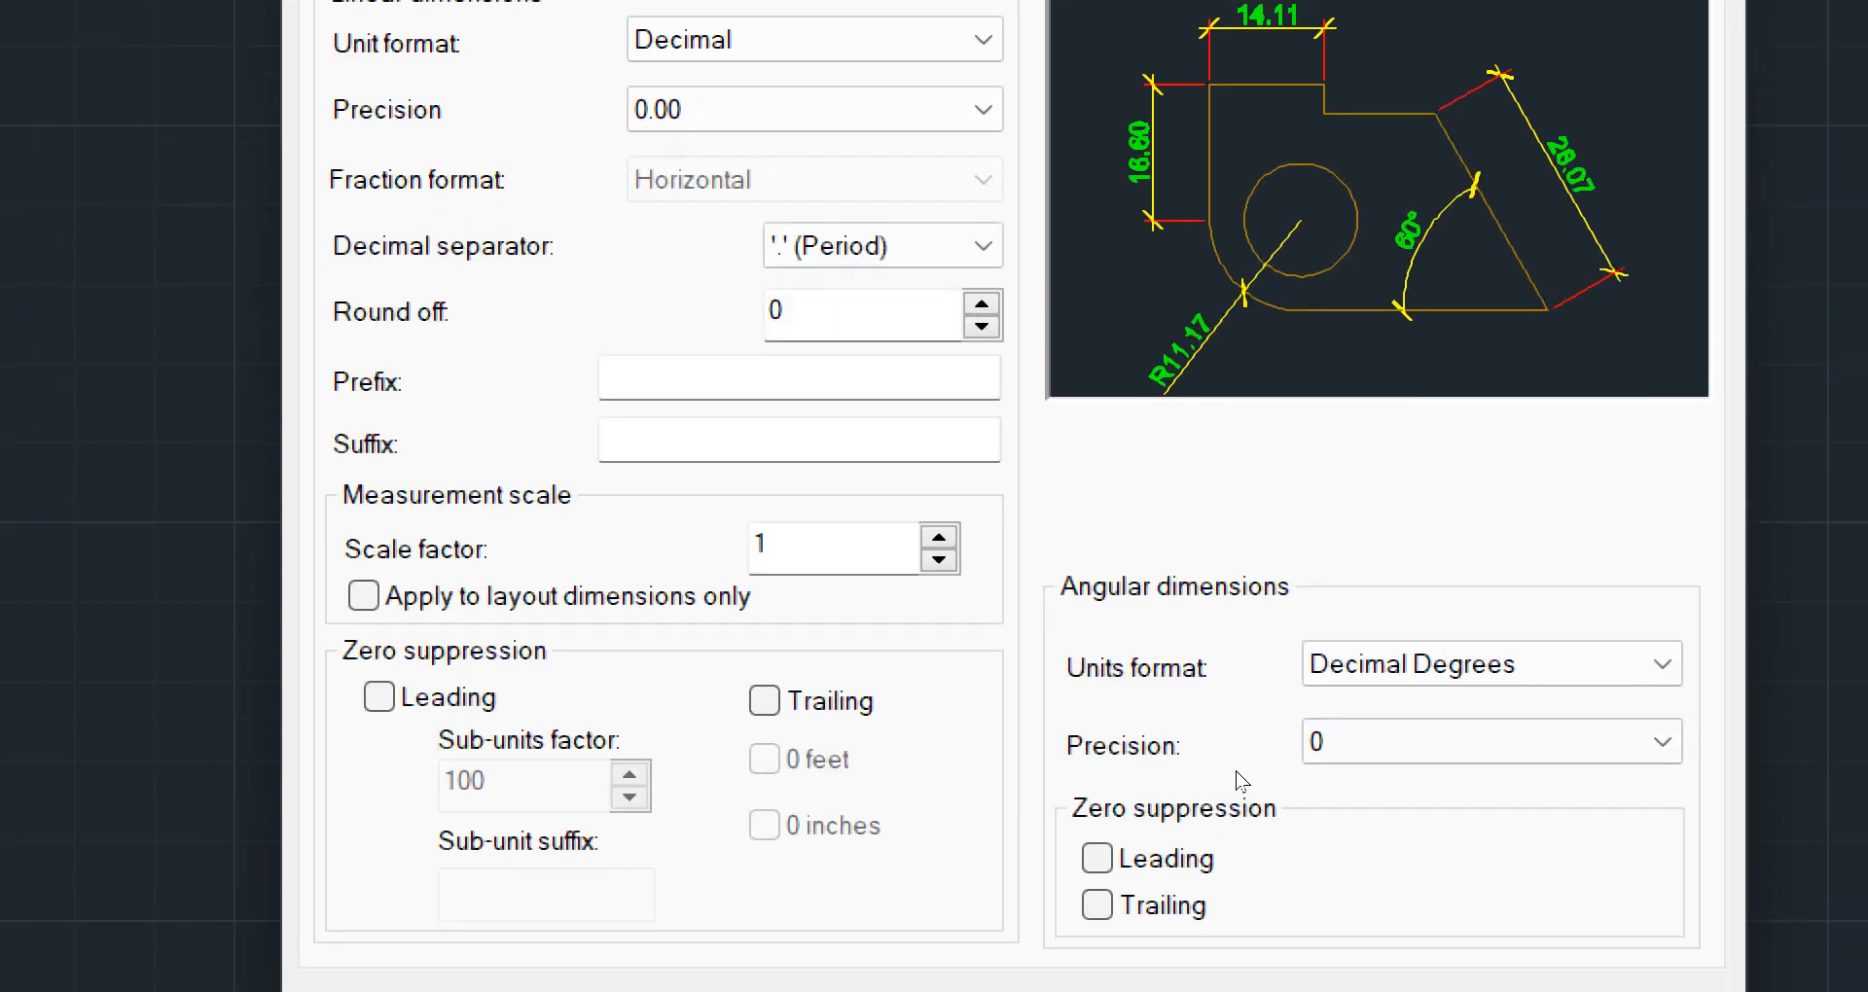
Try Degrees Minutes Seconds as the angular units format with a precision of 0d00'00"
click(1262, 610)
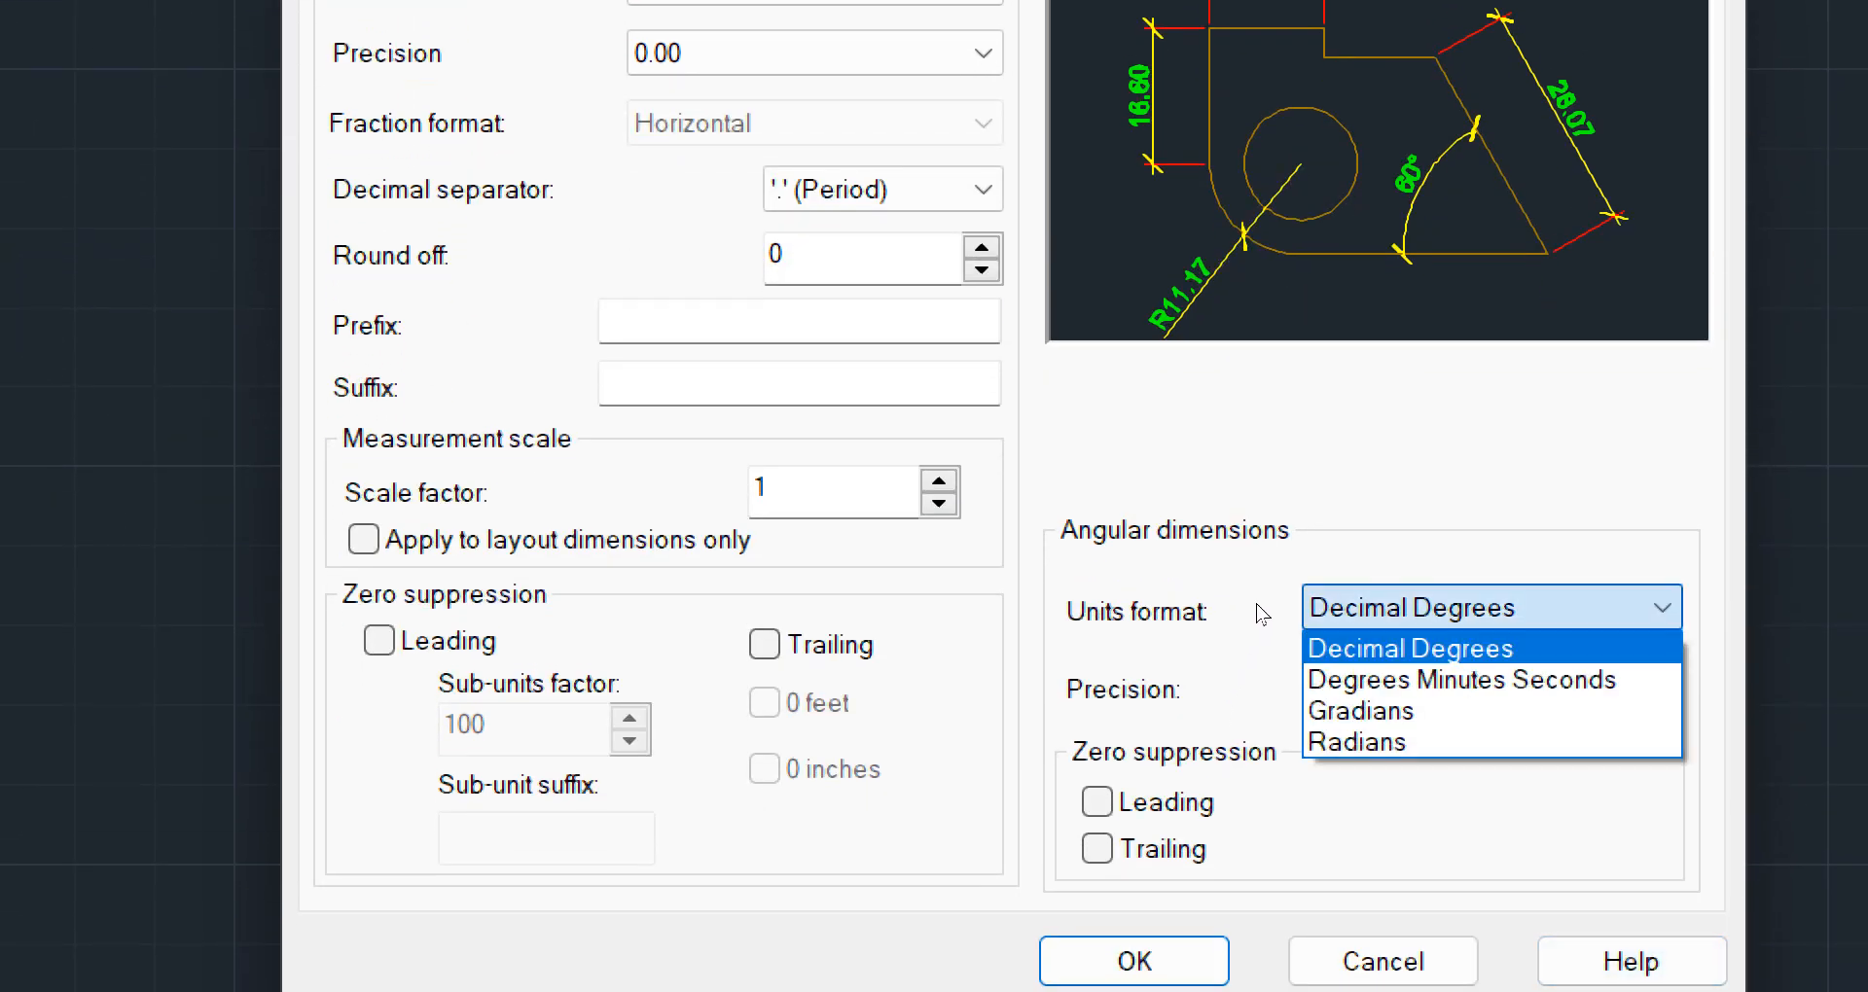
key(Down)
key(Up)
click(1459, 680)
click(1460, 608)
click(1460, 680)
key(alt+Down)
key(Down)
key(Down)
key(Down)
key(Down)
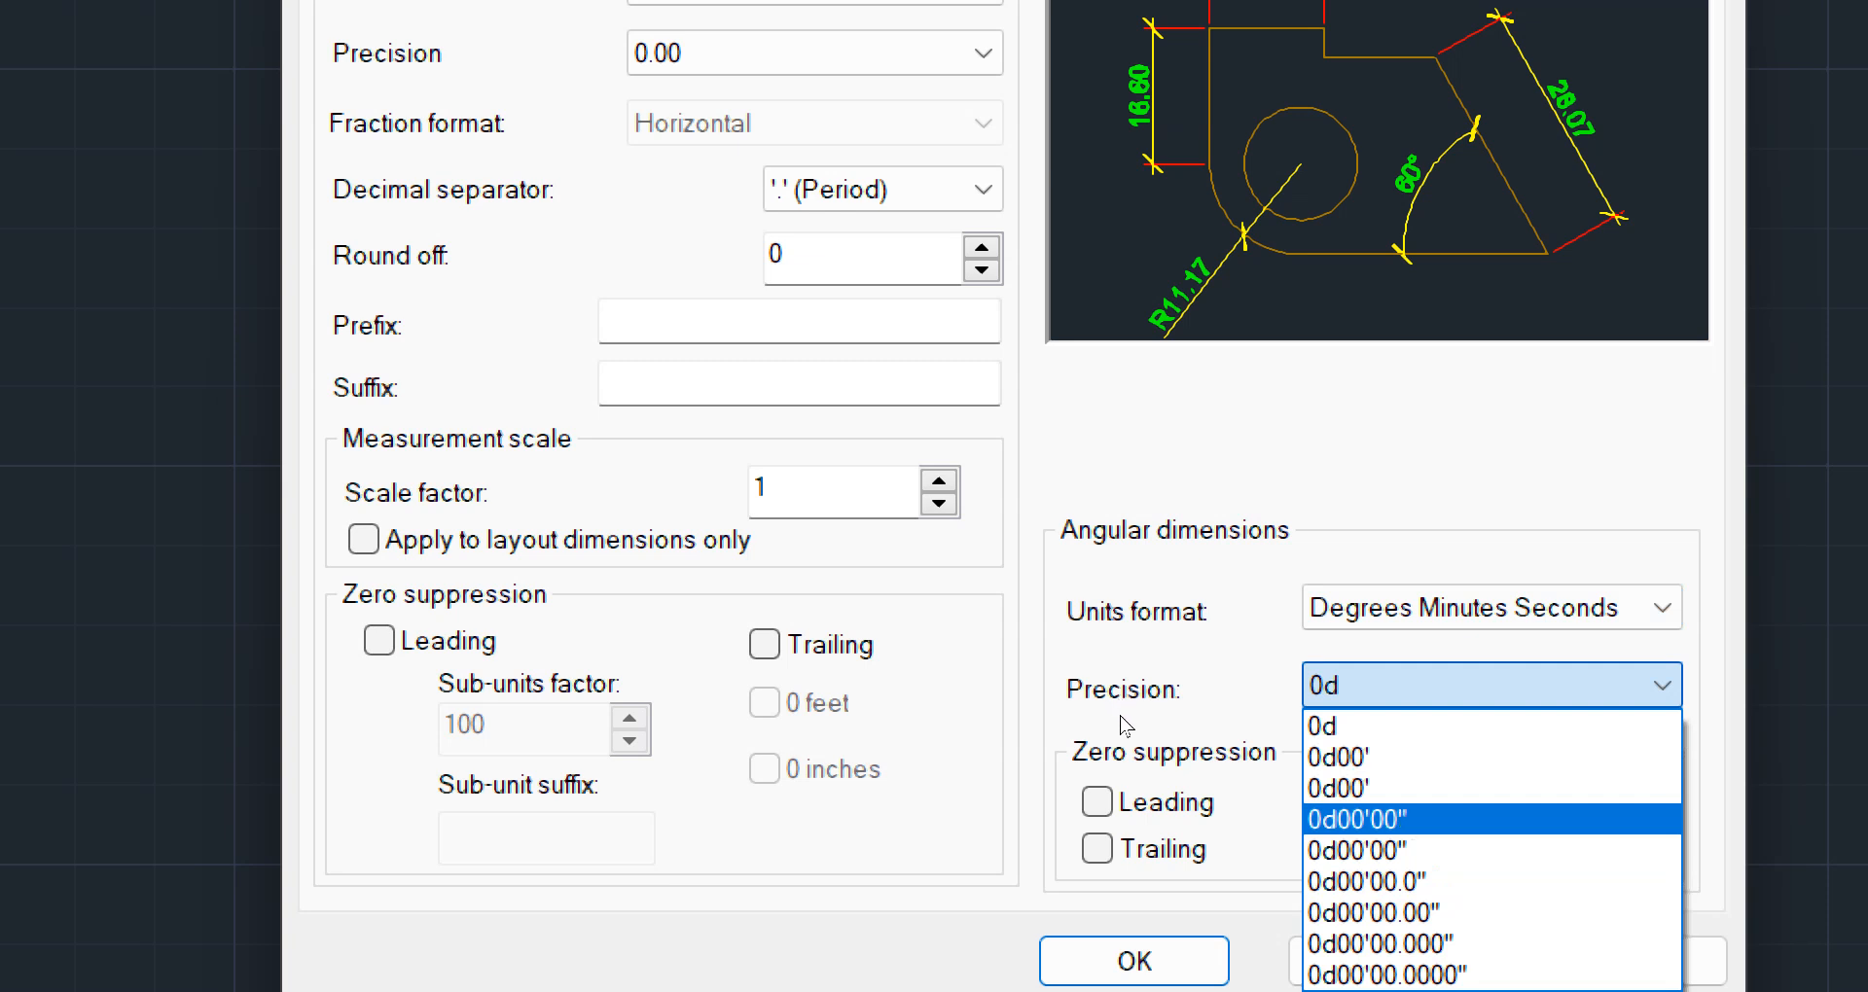
key(Return)
Switch the angular units format back to Decimal Degrees and reduce its precision to whole degrees
key(shift+Tab)
key(alt+Down)
key(Up)
key(Return)
key(Tab)
key(alt+Down)
key(Up)
key(Up)
key(Up)
key(Up)
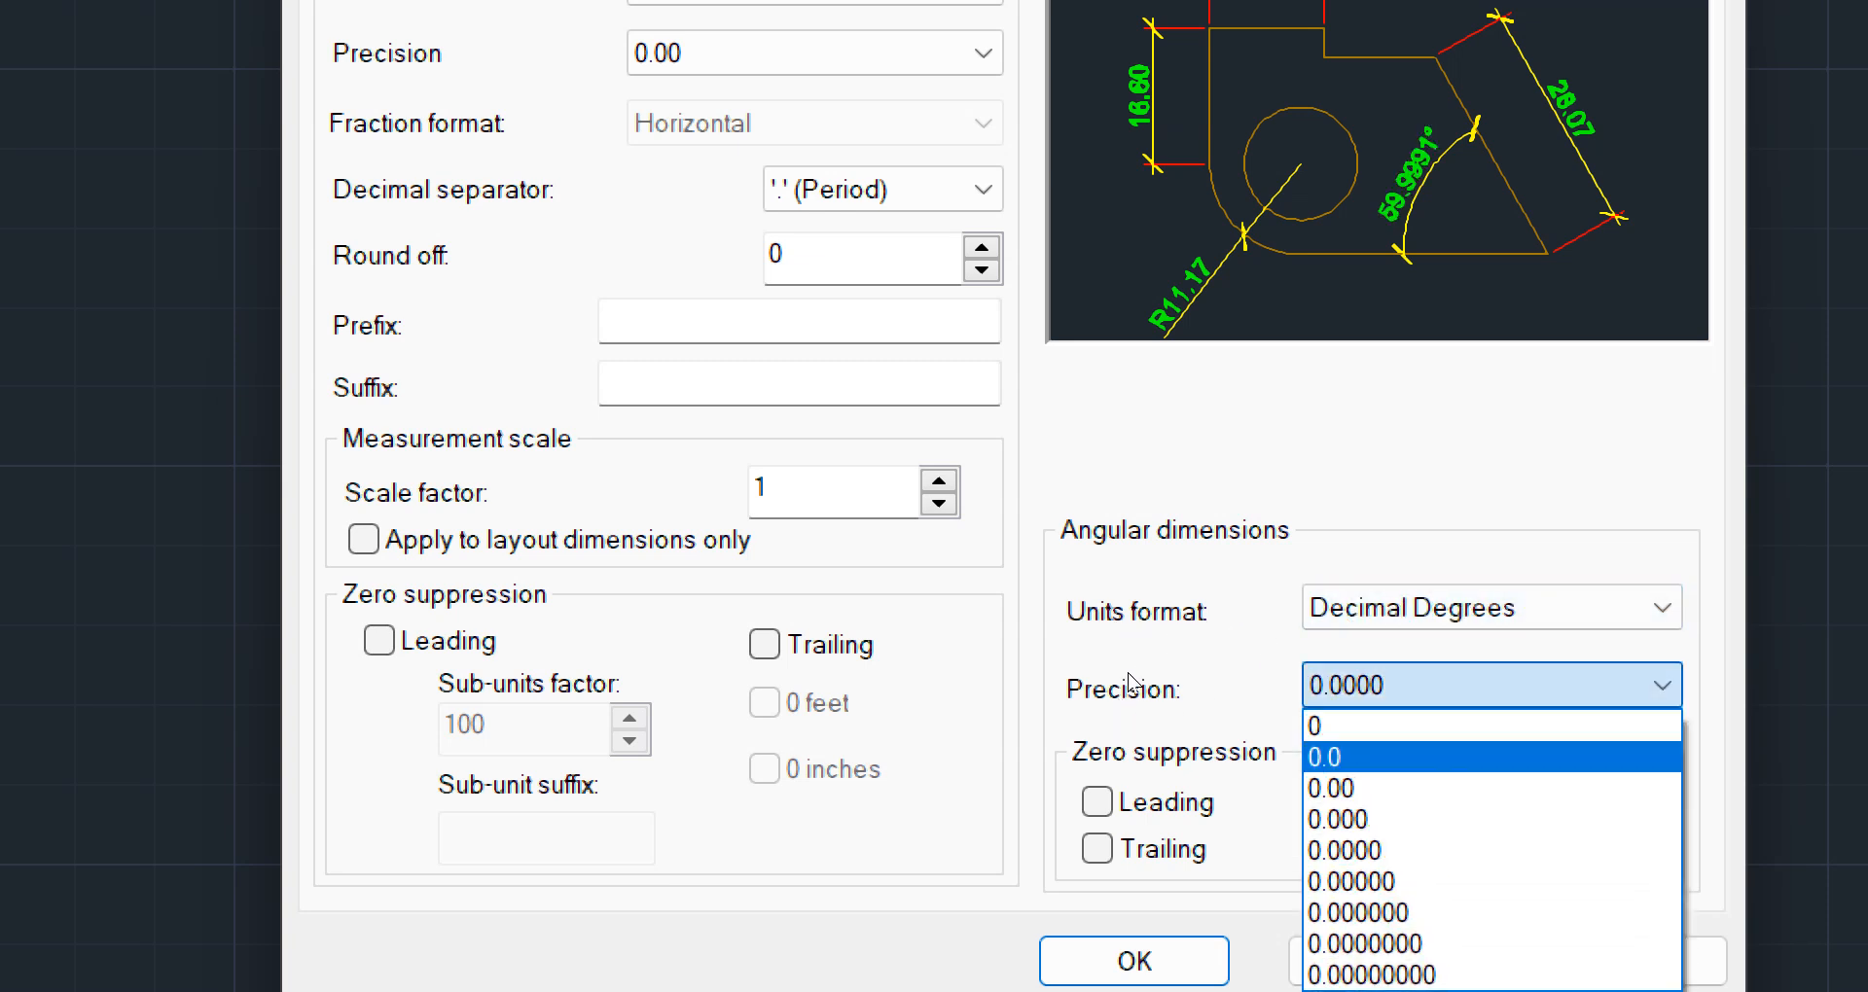
key(Return)
Set the angular dimensions to Degrees Minutes Seconds with 0d precision, and save the 2.25mm Anotativo style
key(shift+Tab)
key(alt+Down)
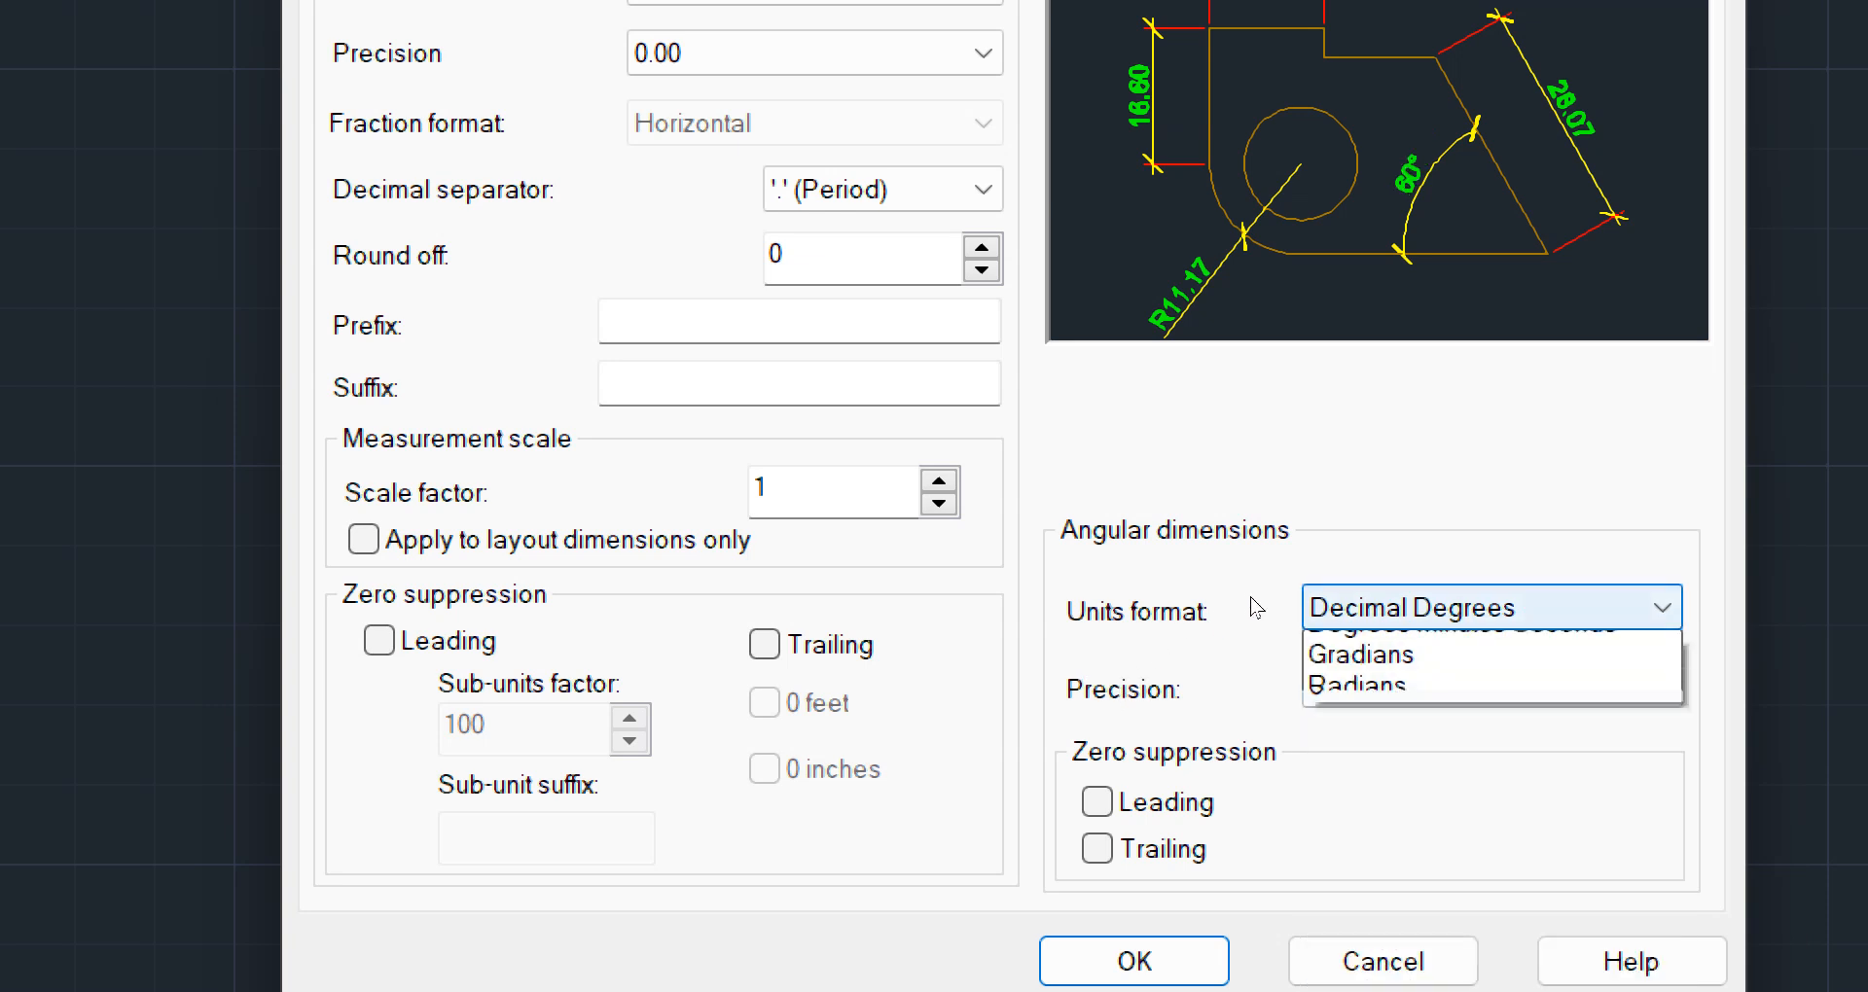
key(Down)
key(Return)
key(Tab)
key(alt+Down)
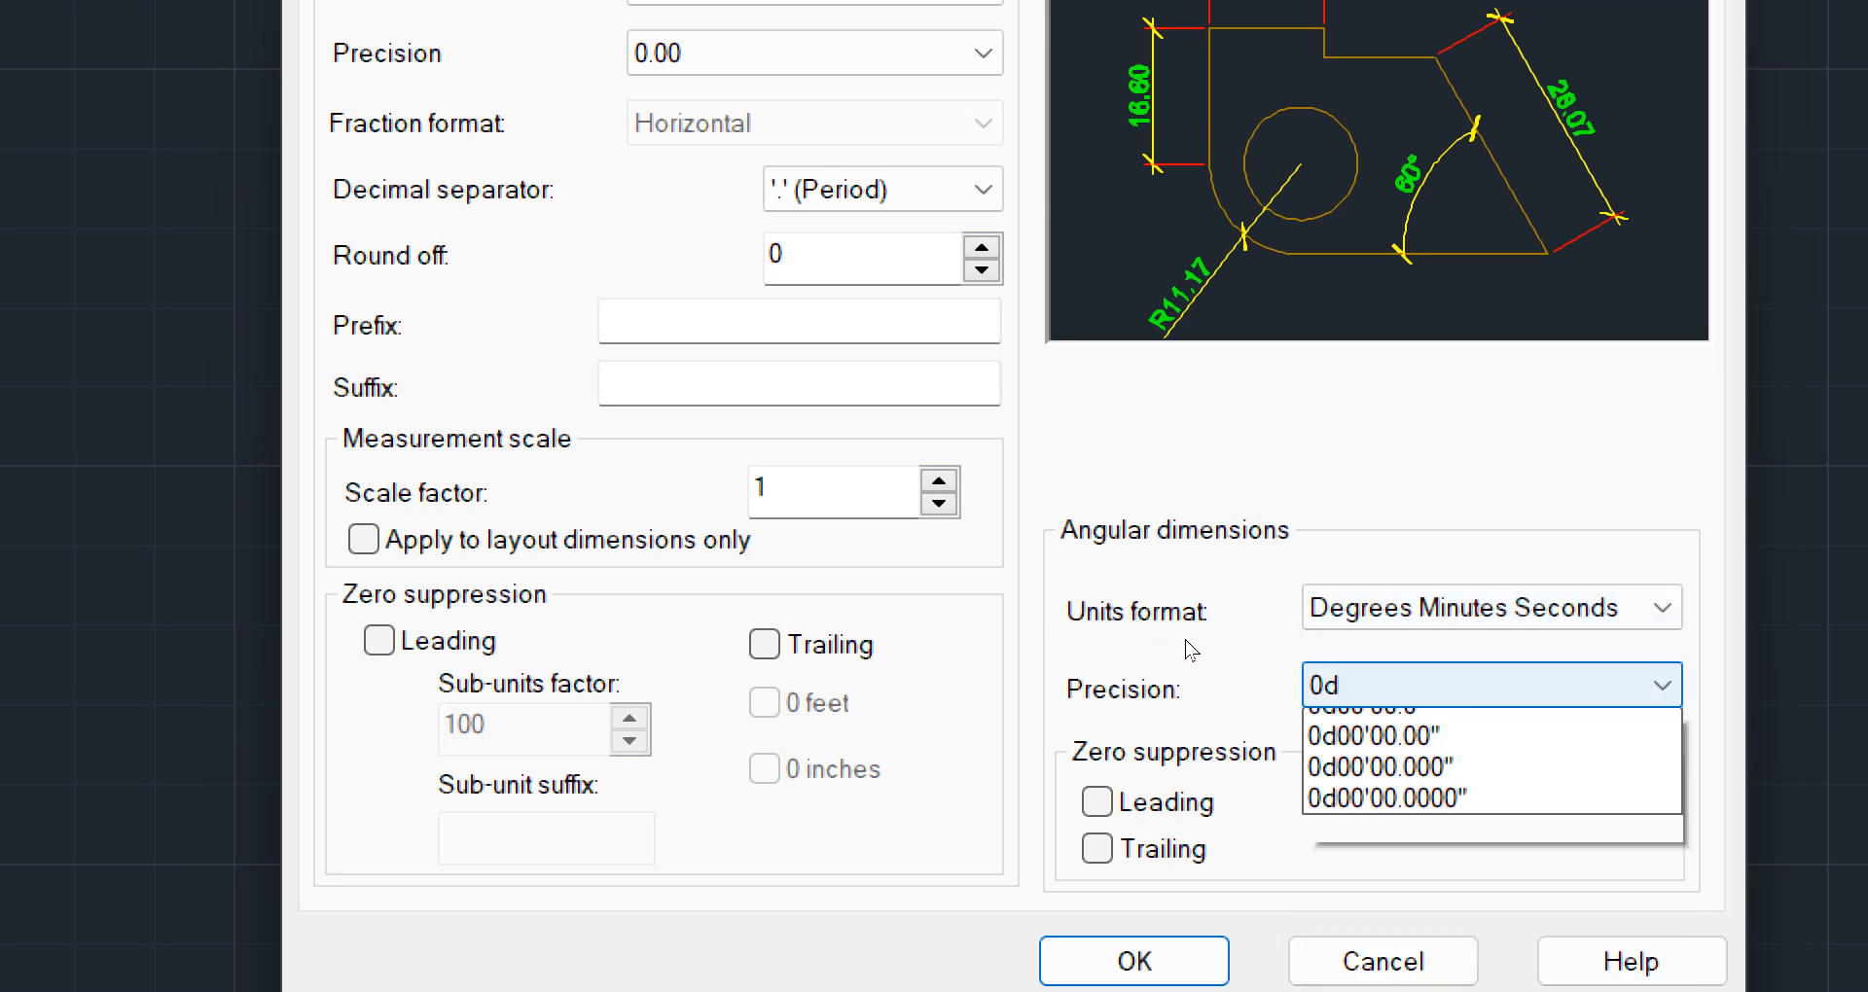
key(Return)
key(shift+Tab)
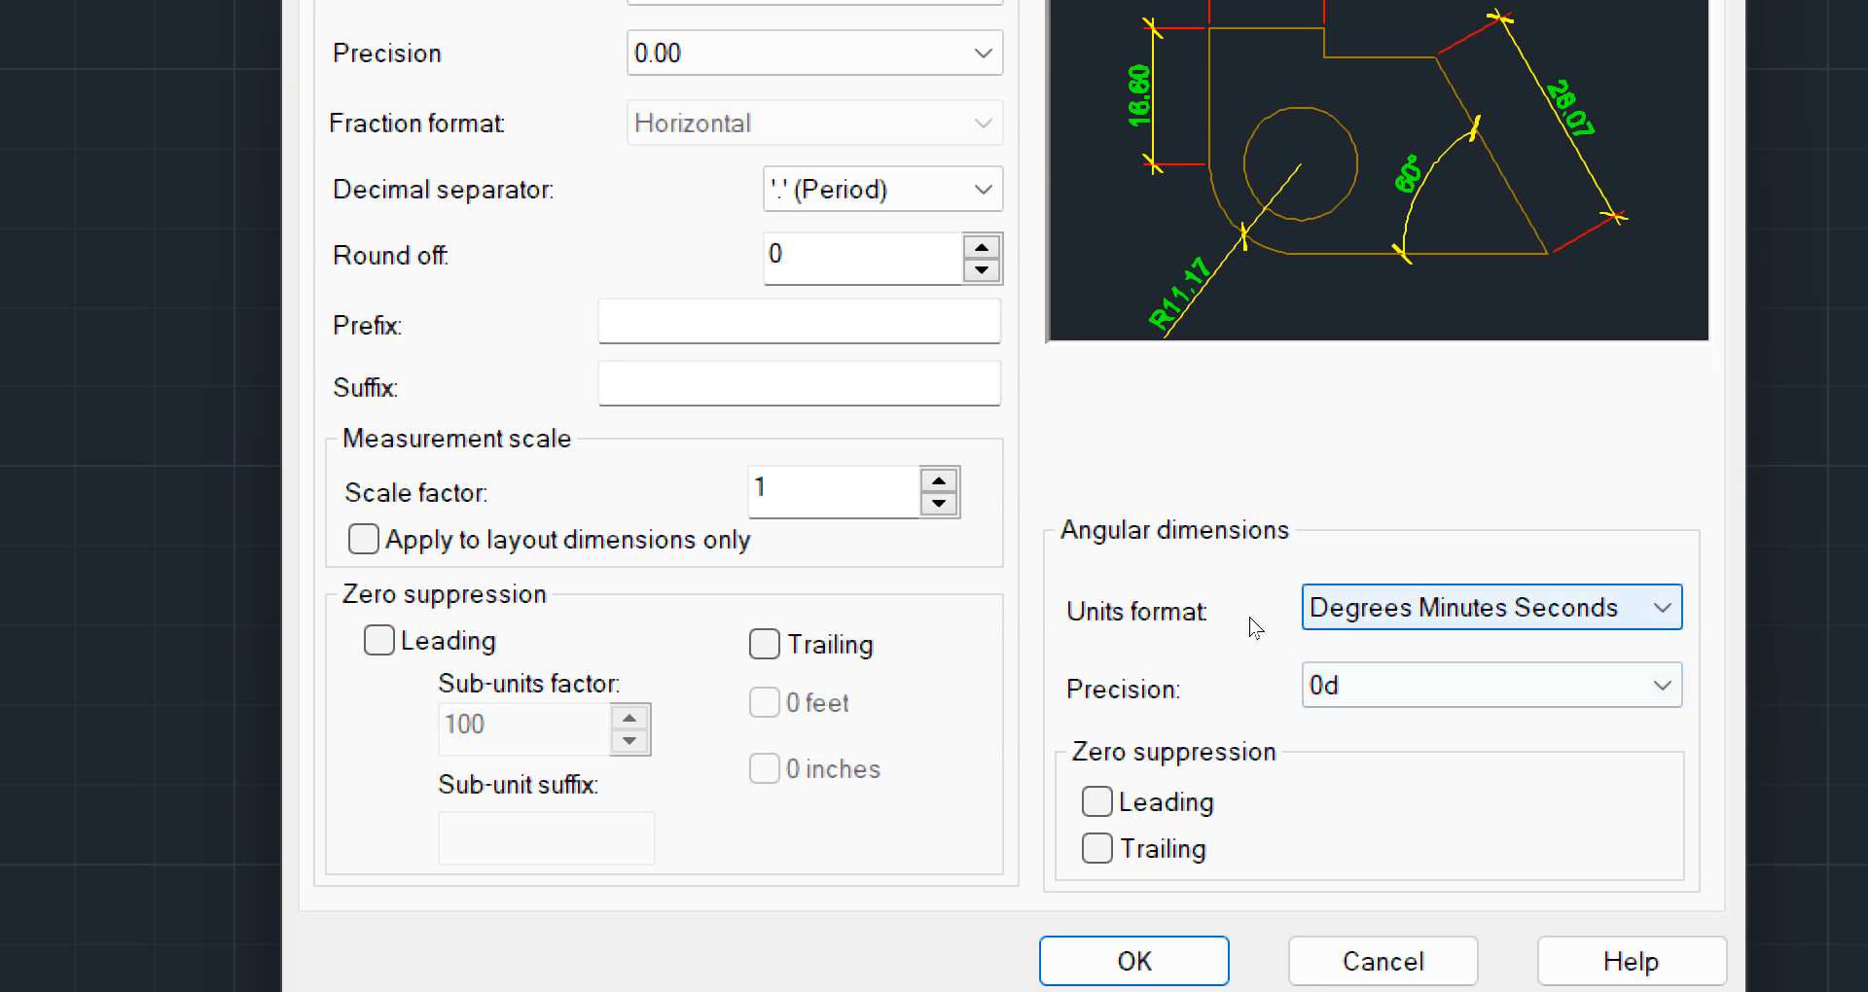
key(Tab)
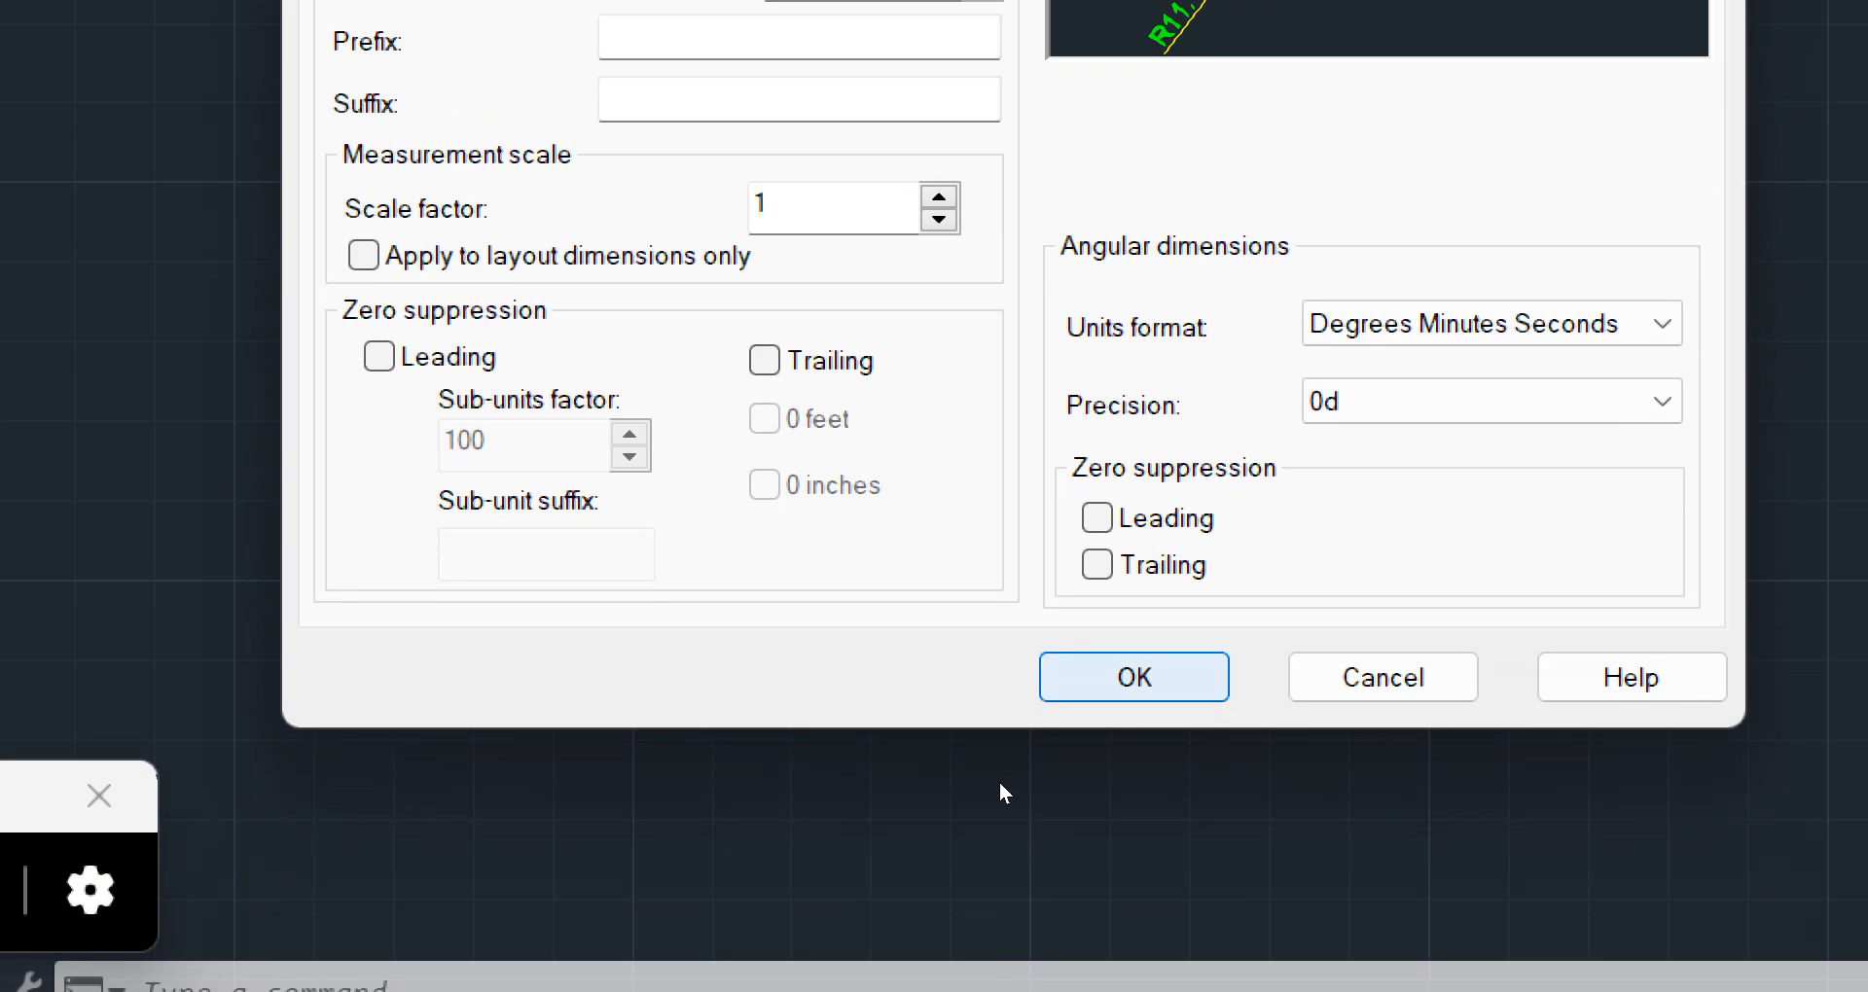
key(Return)
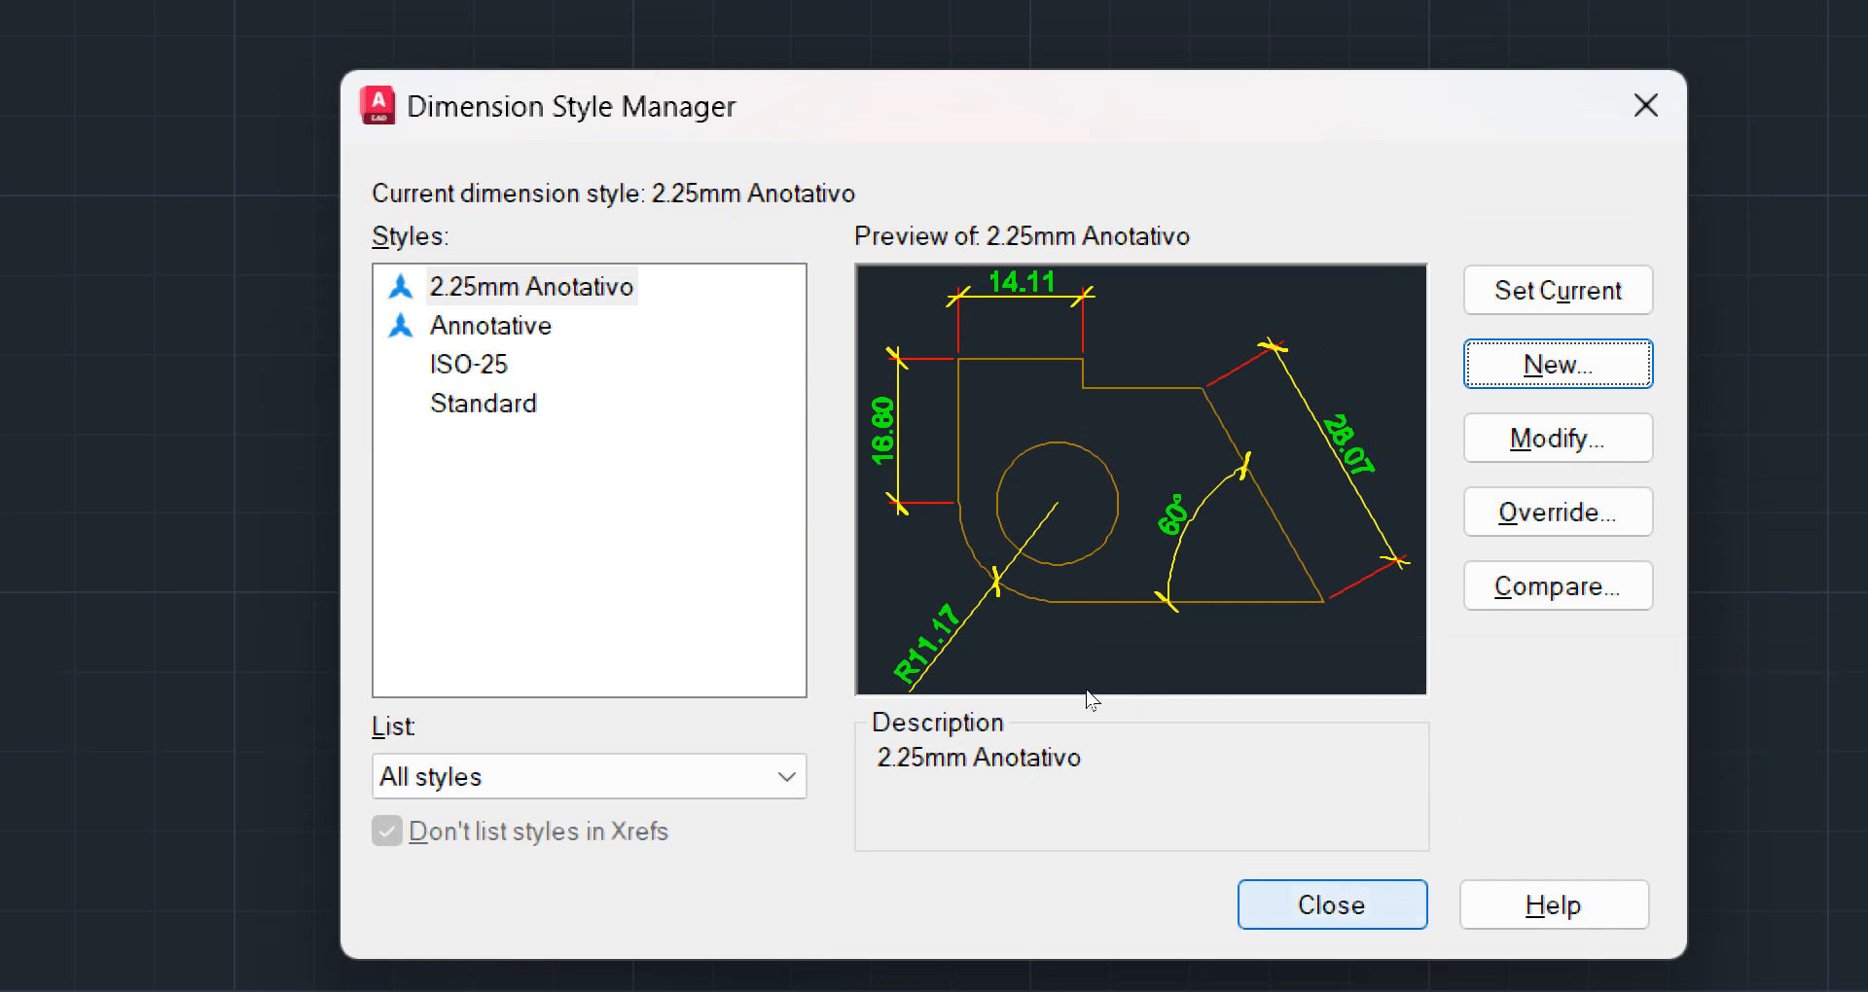
key(Return)
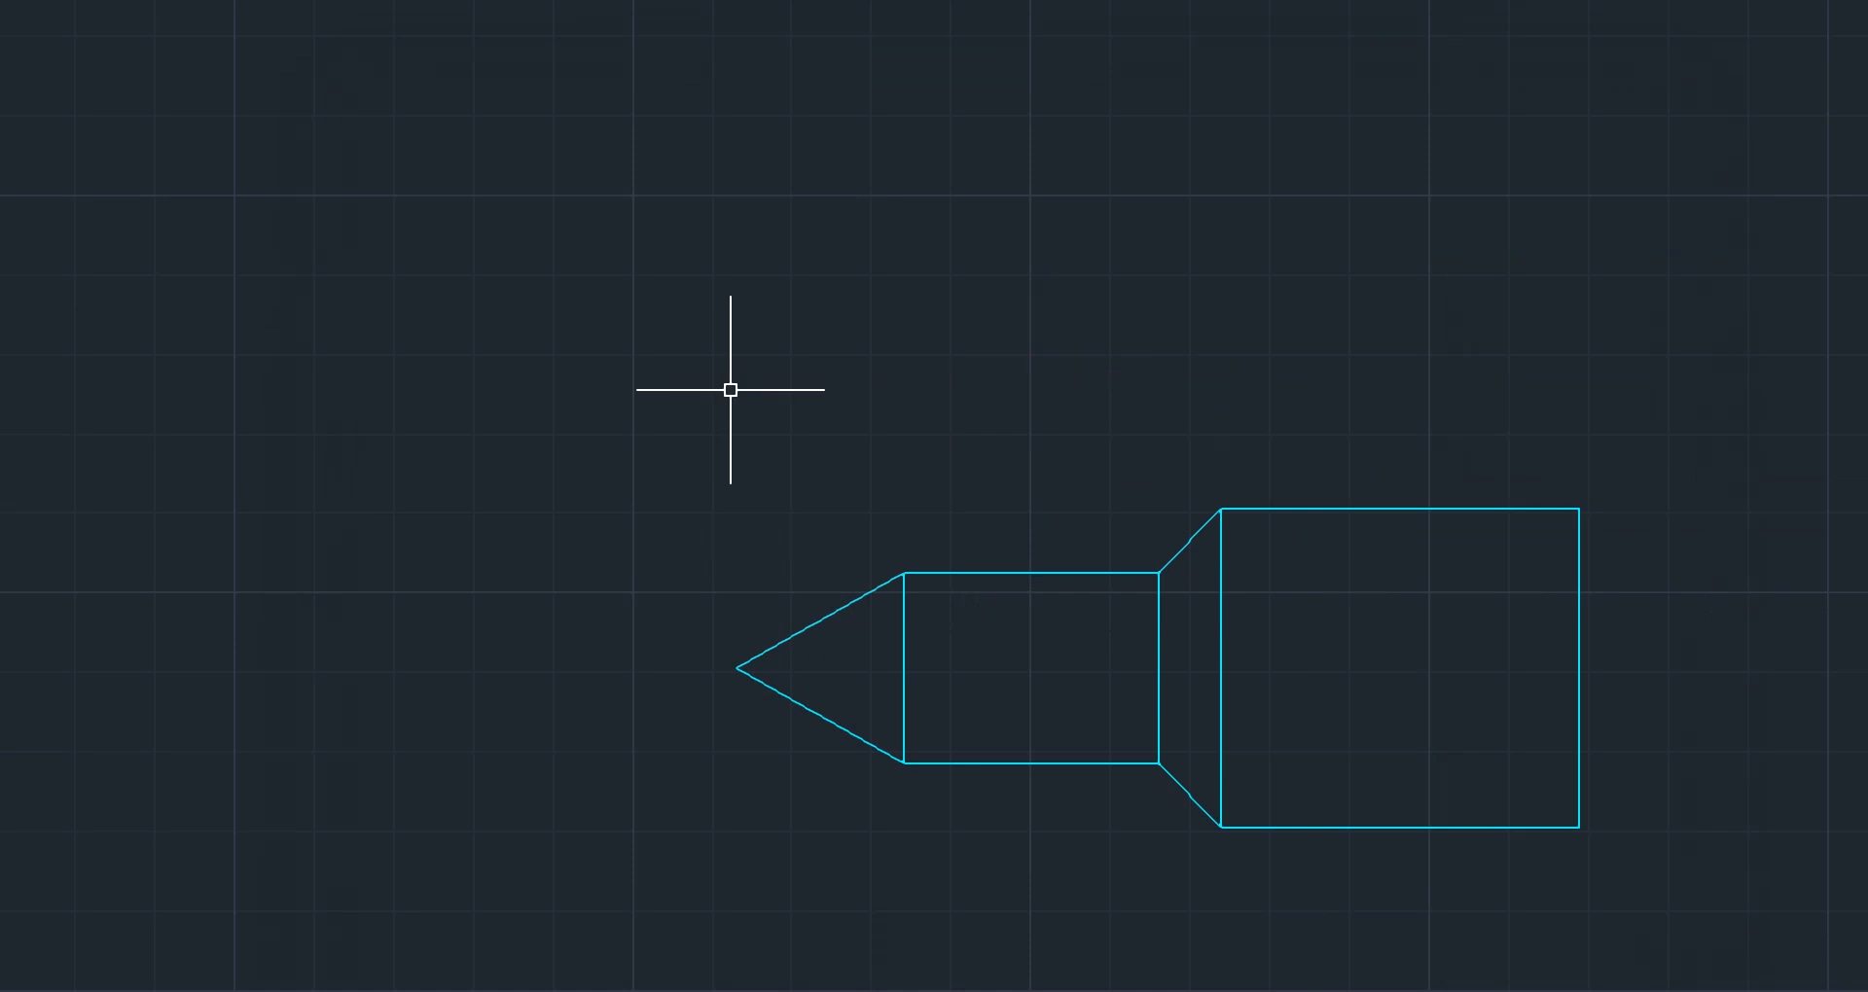
click(58, 881)
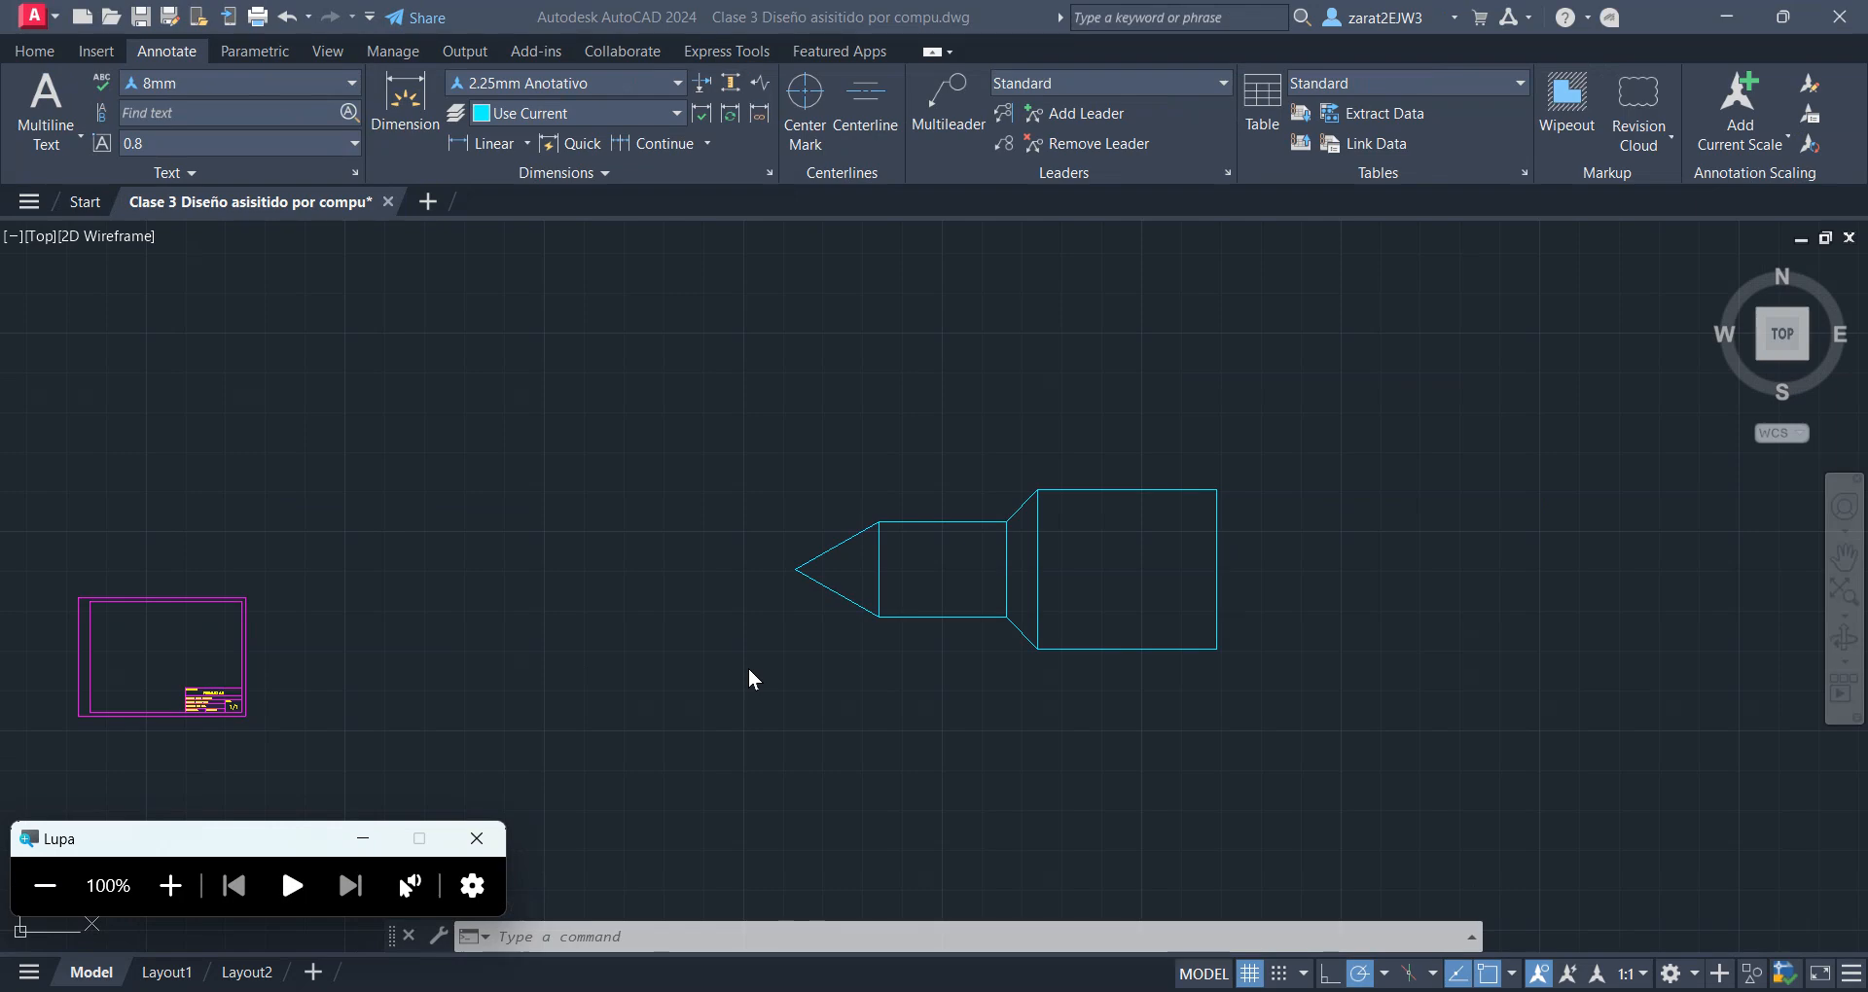
click(166, 886)
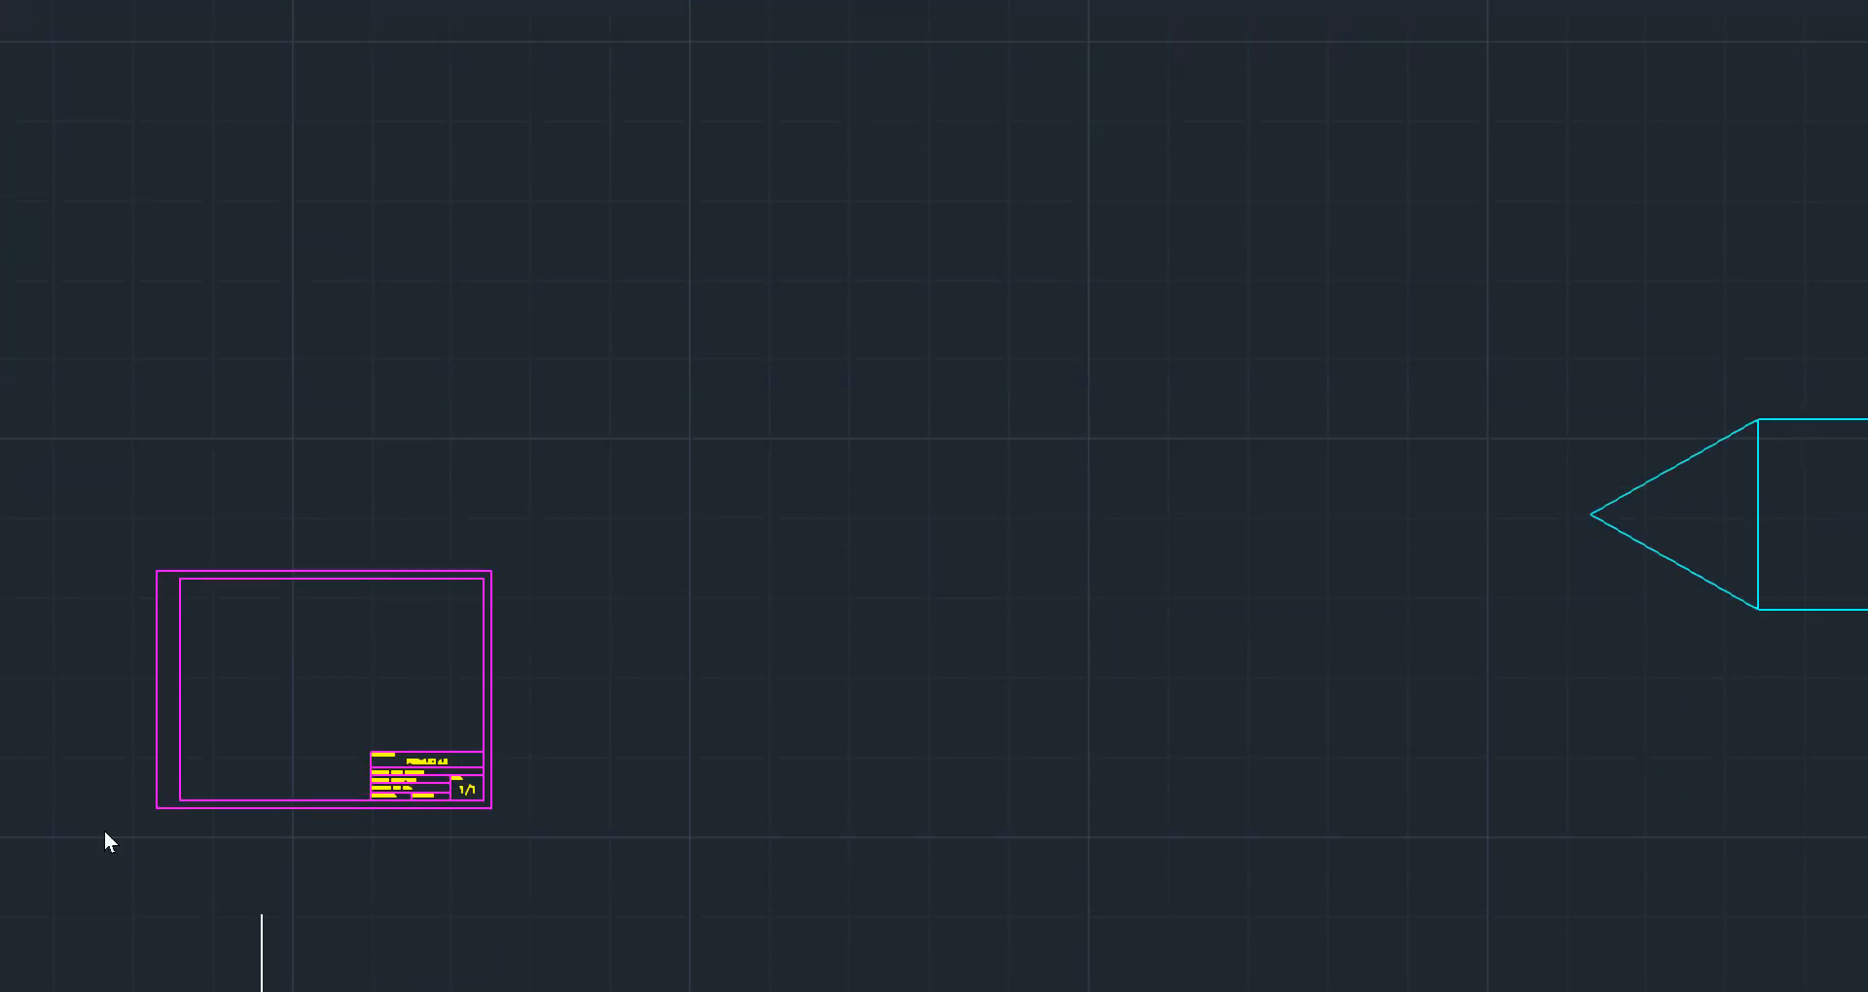
click(88, 976)
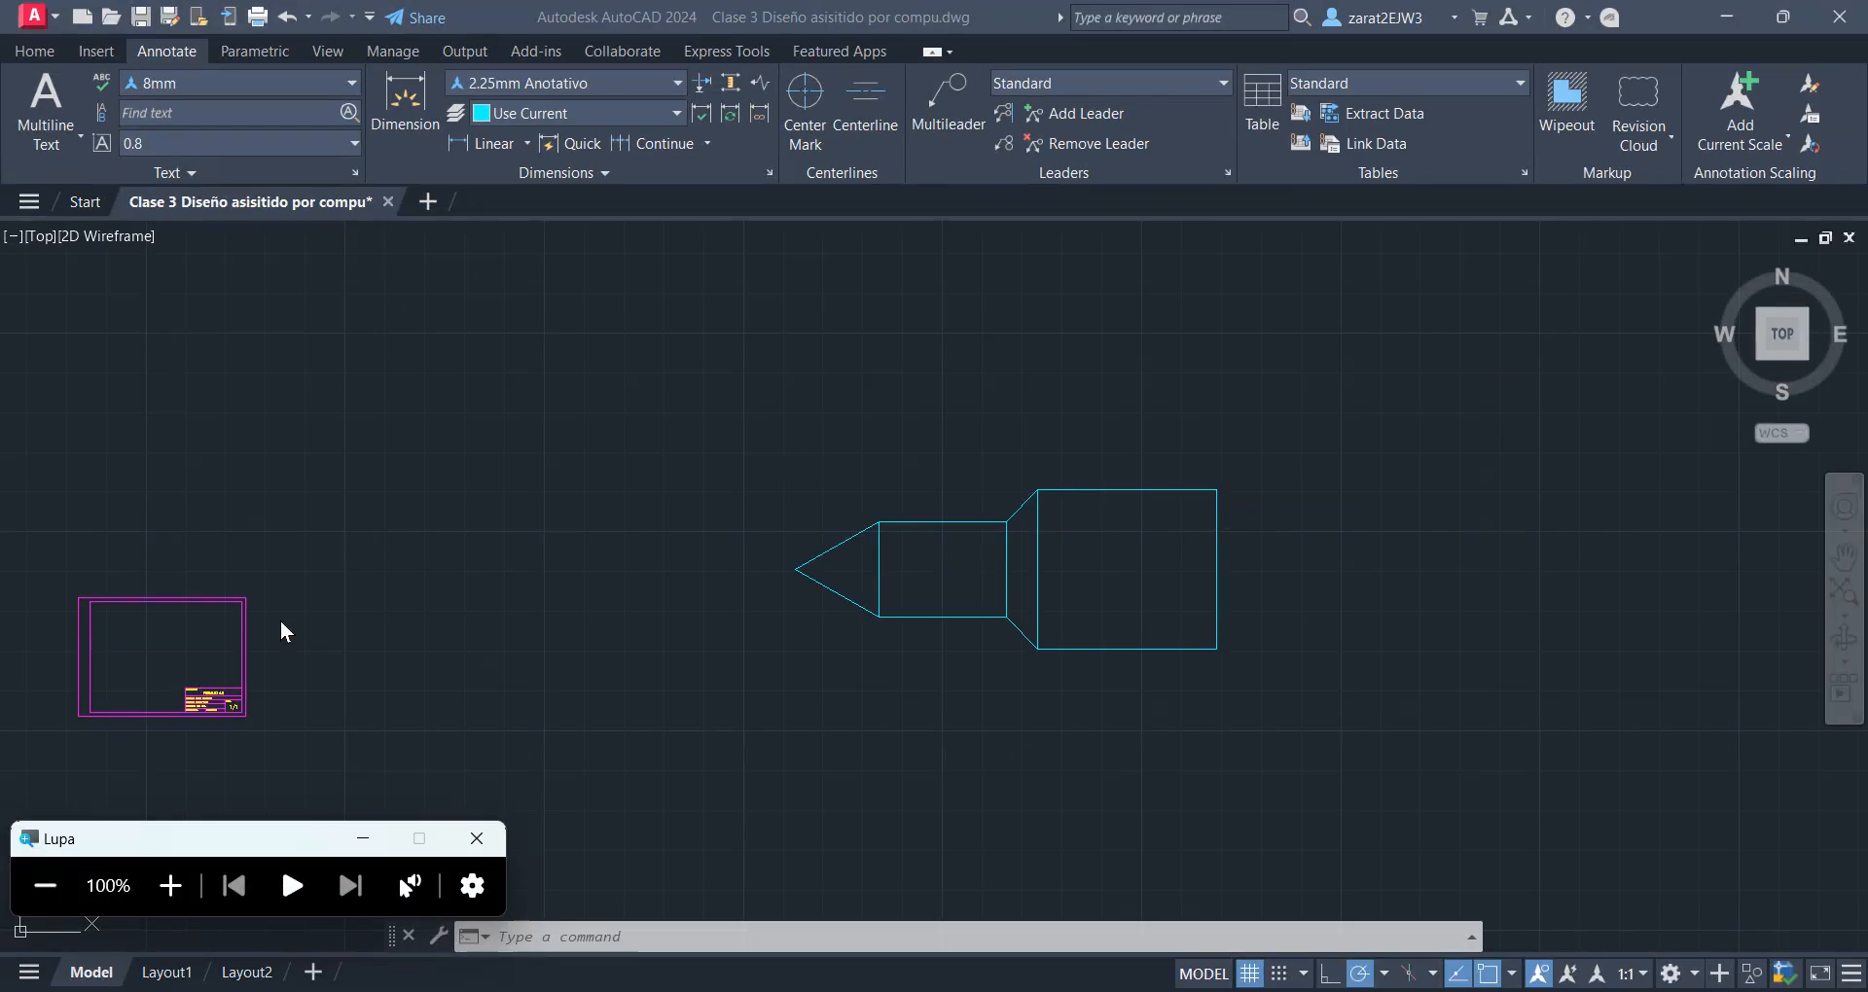
Switch to the Excel command list and fill the DIM row with the same blue as the rows above it
key(alt+Tab)
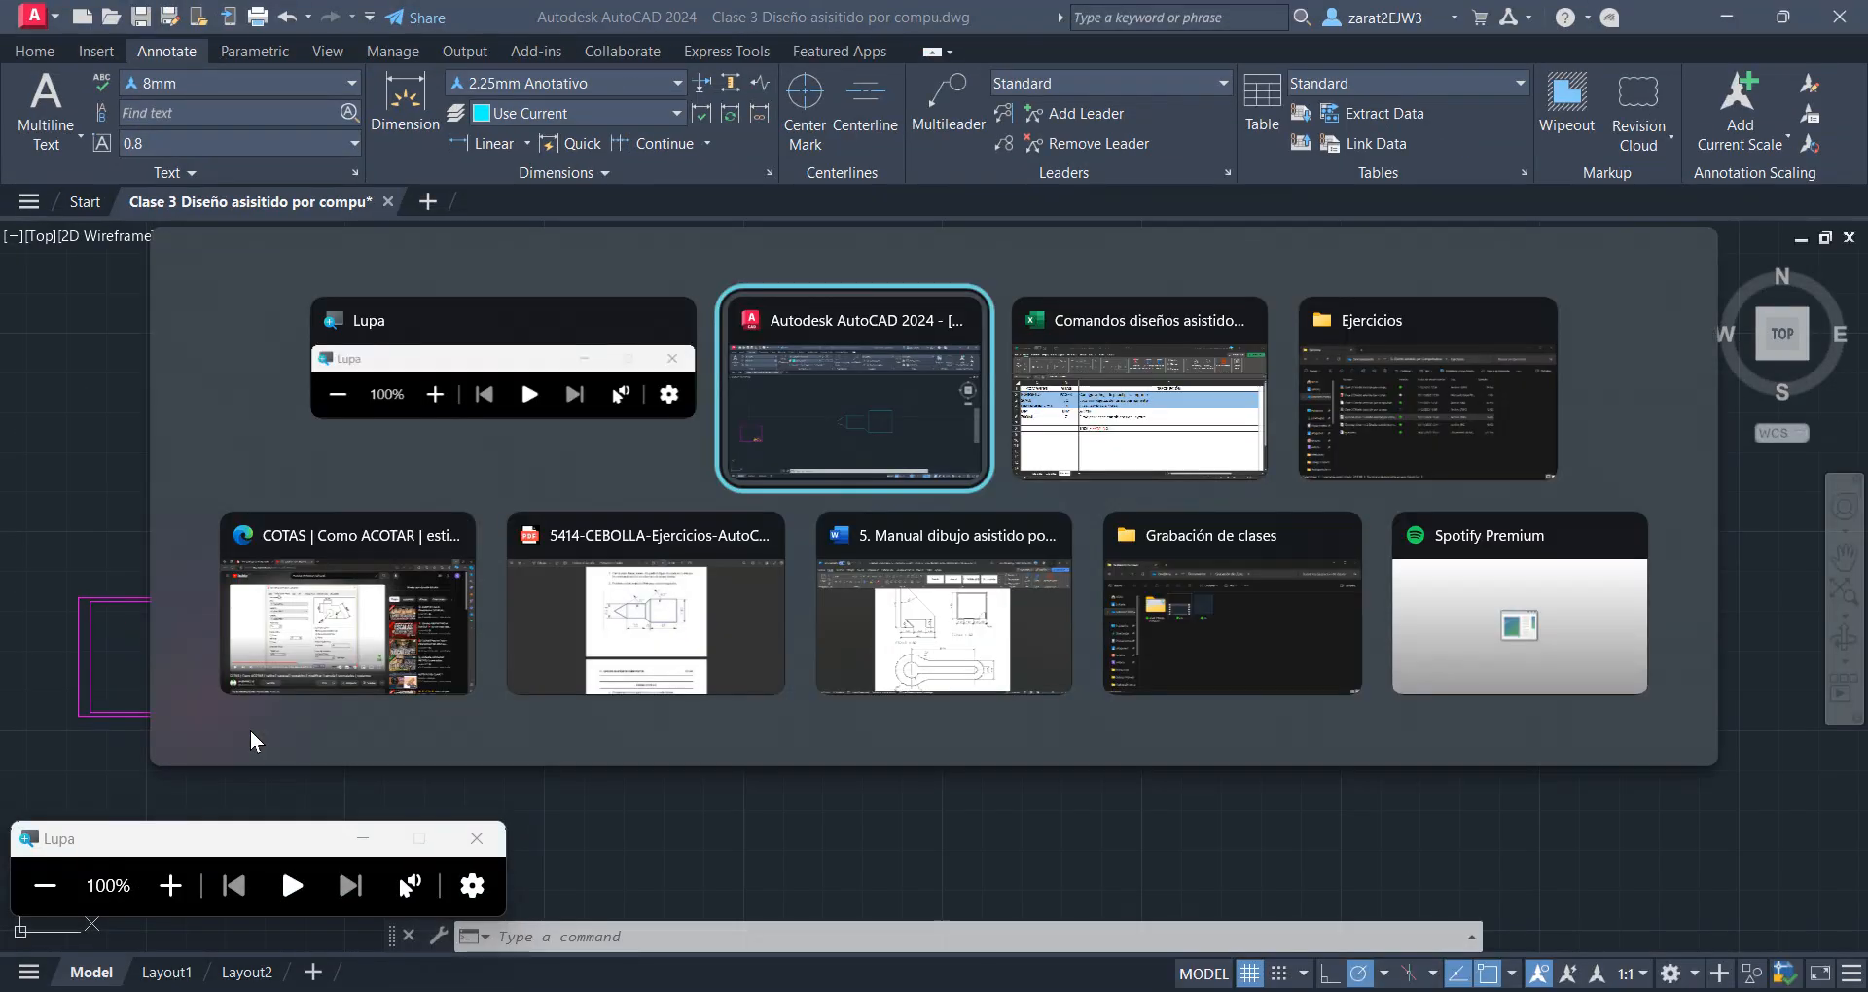
key(alt+Tab)
click(146, 535)
drag(131, 496, 551, 503)
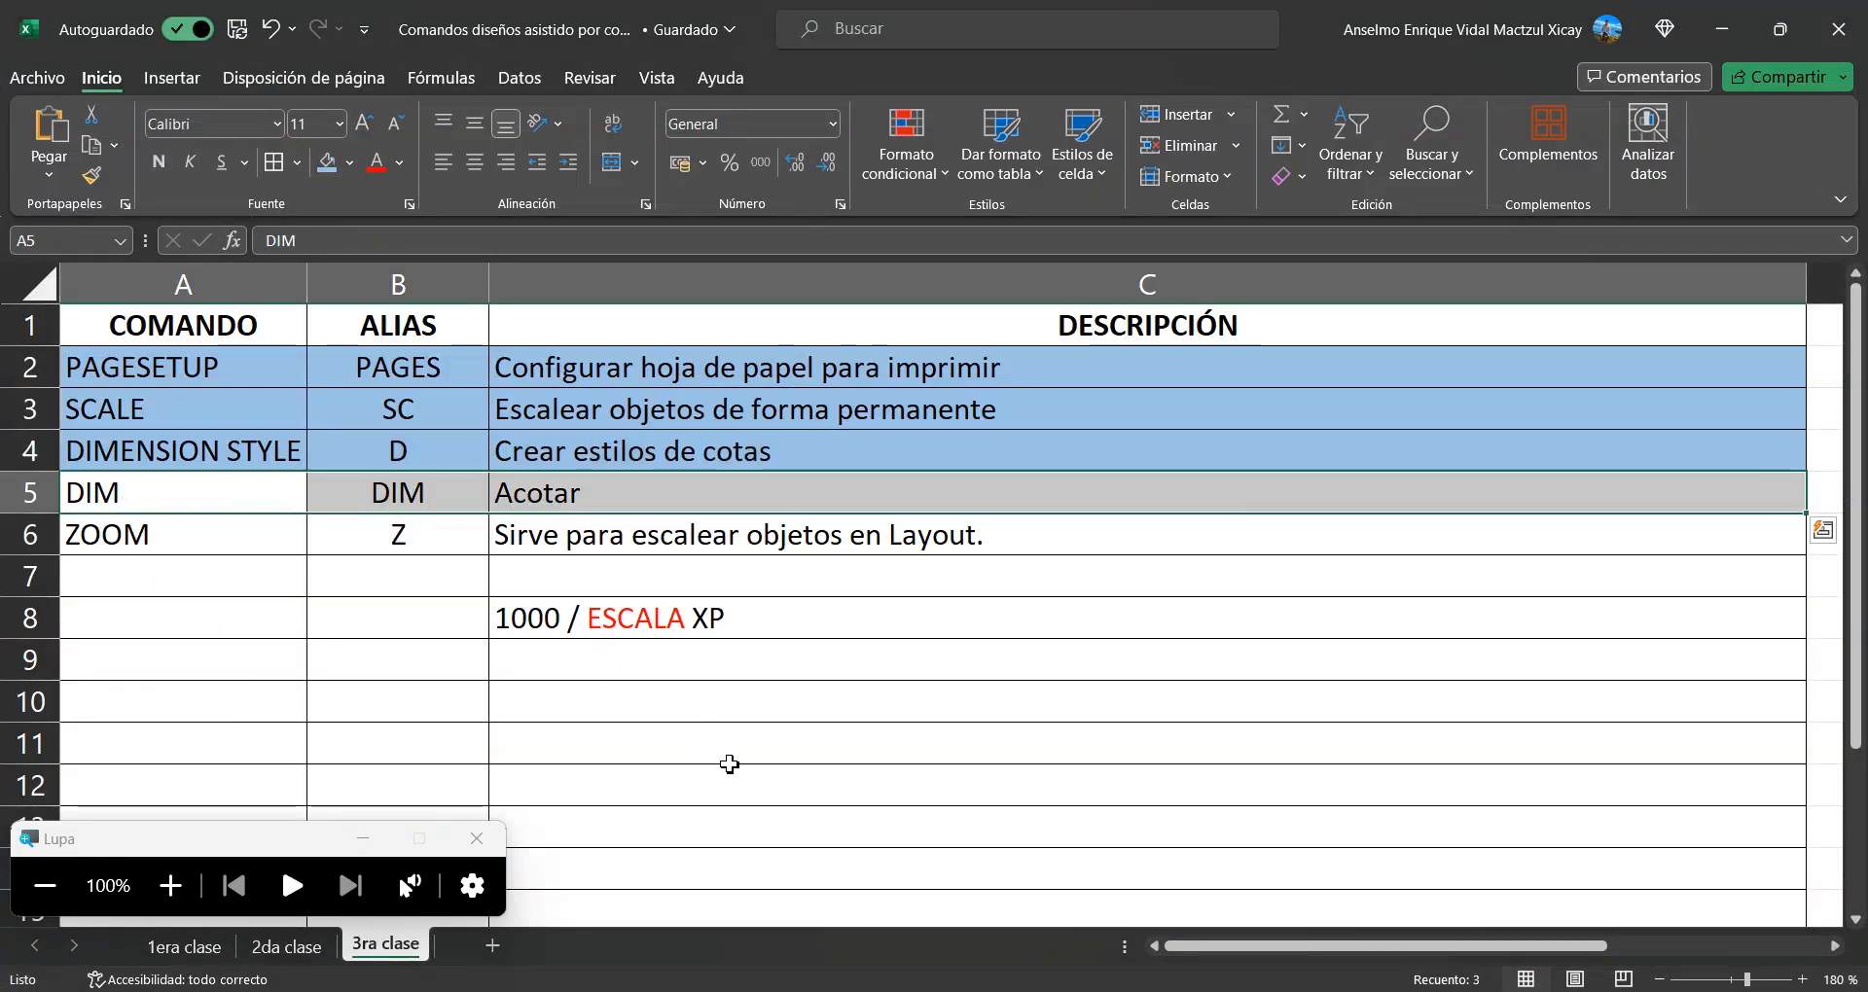
click(321, 164)
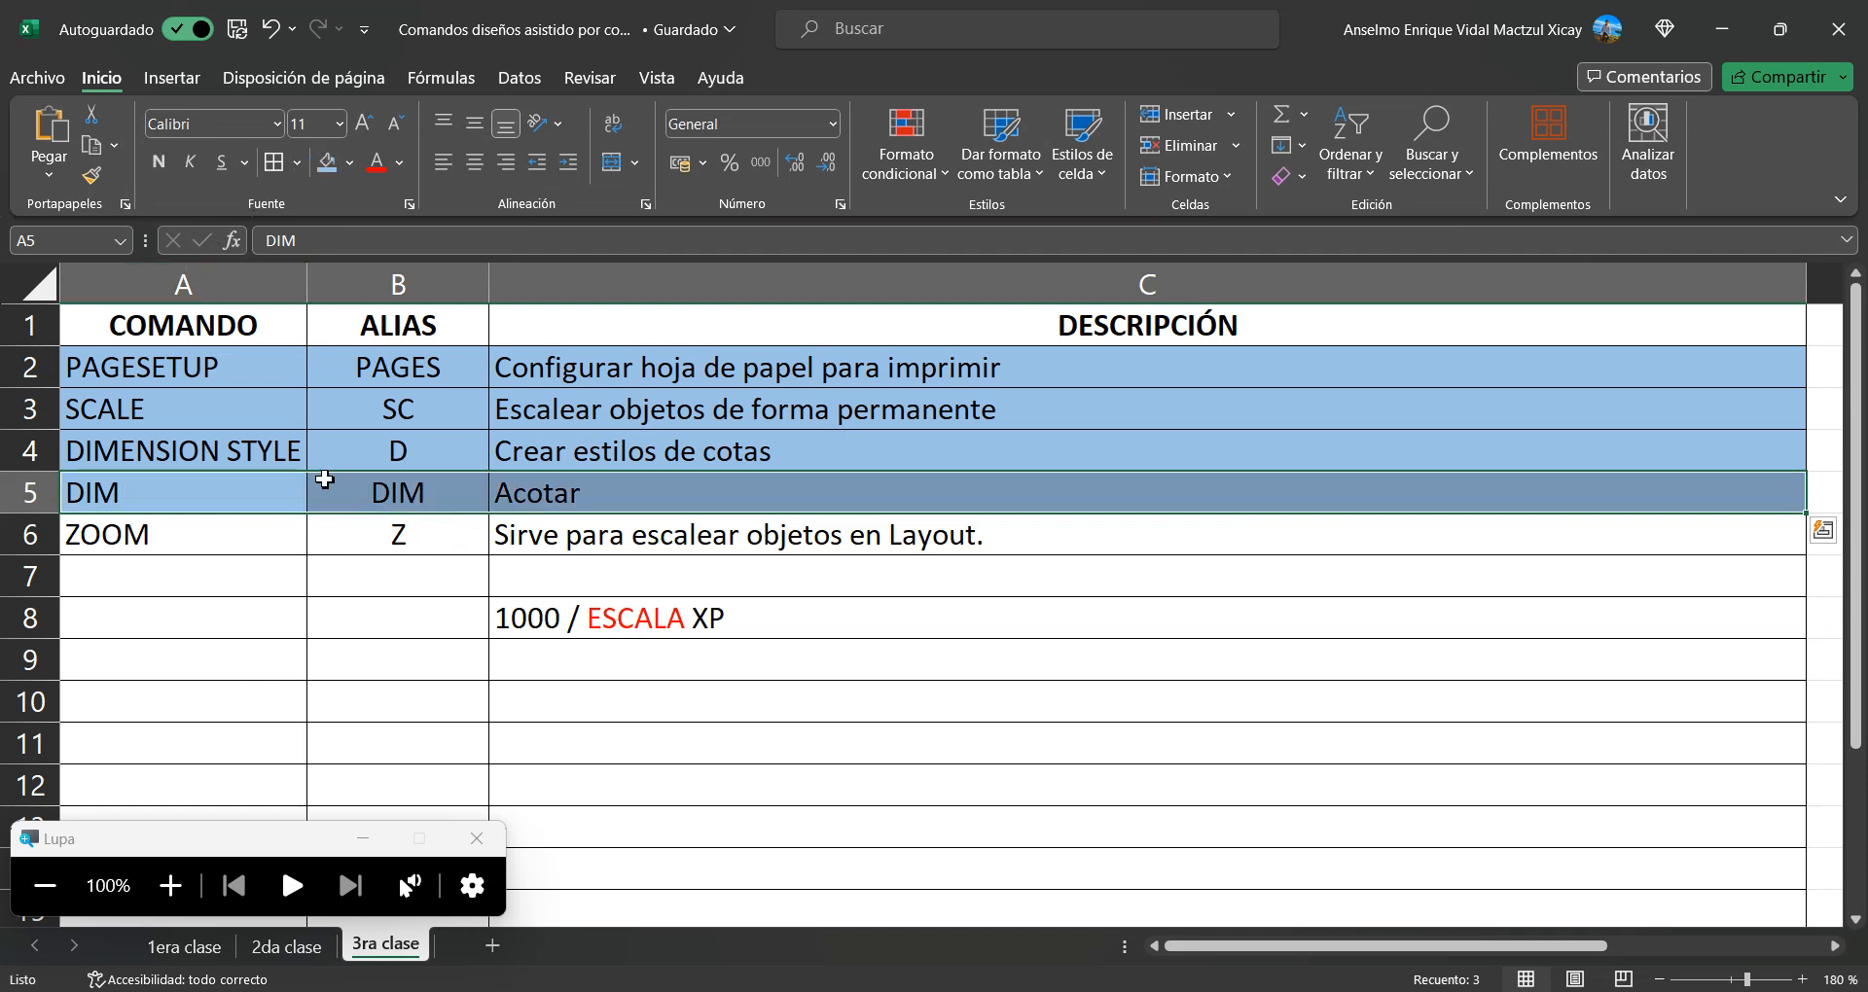
Return to AutoCAD and start the DIM command with the annotation scale set to 1:400
key(alt+Tab)
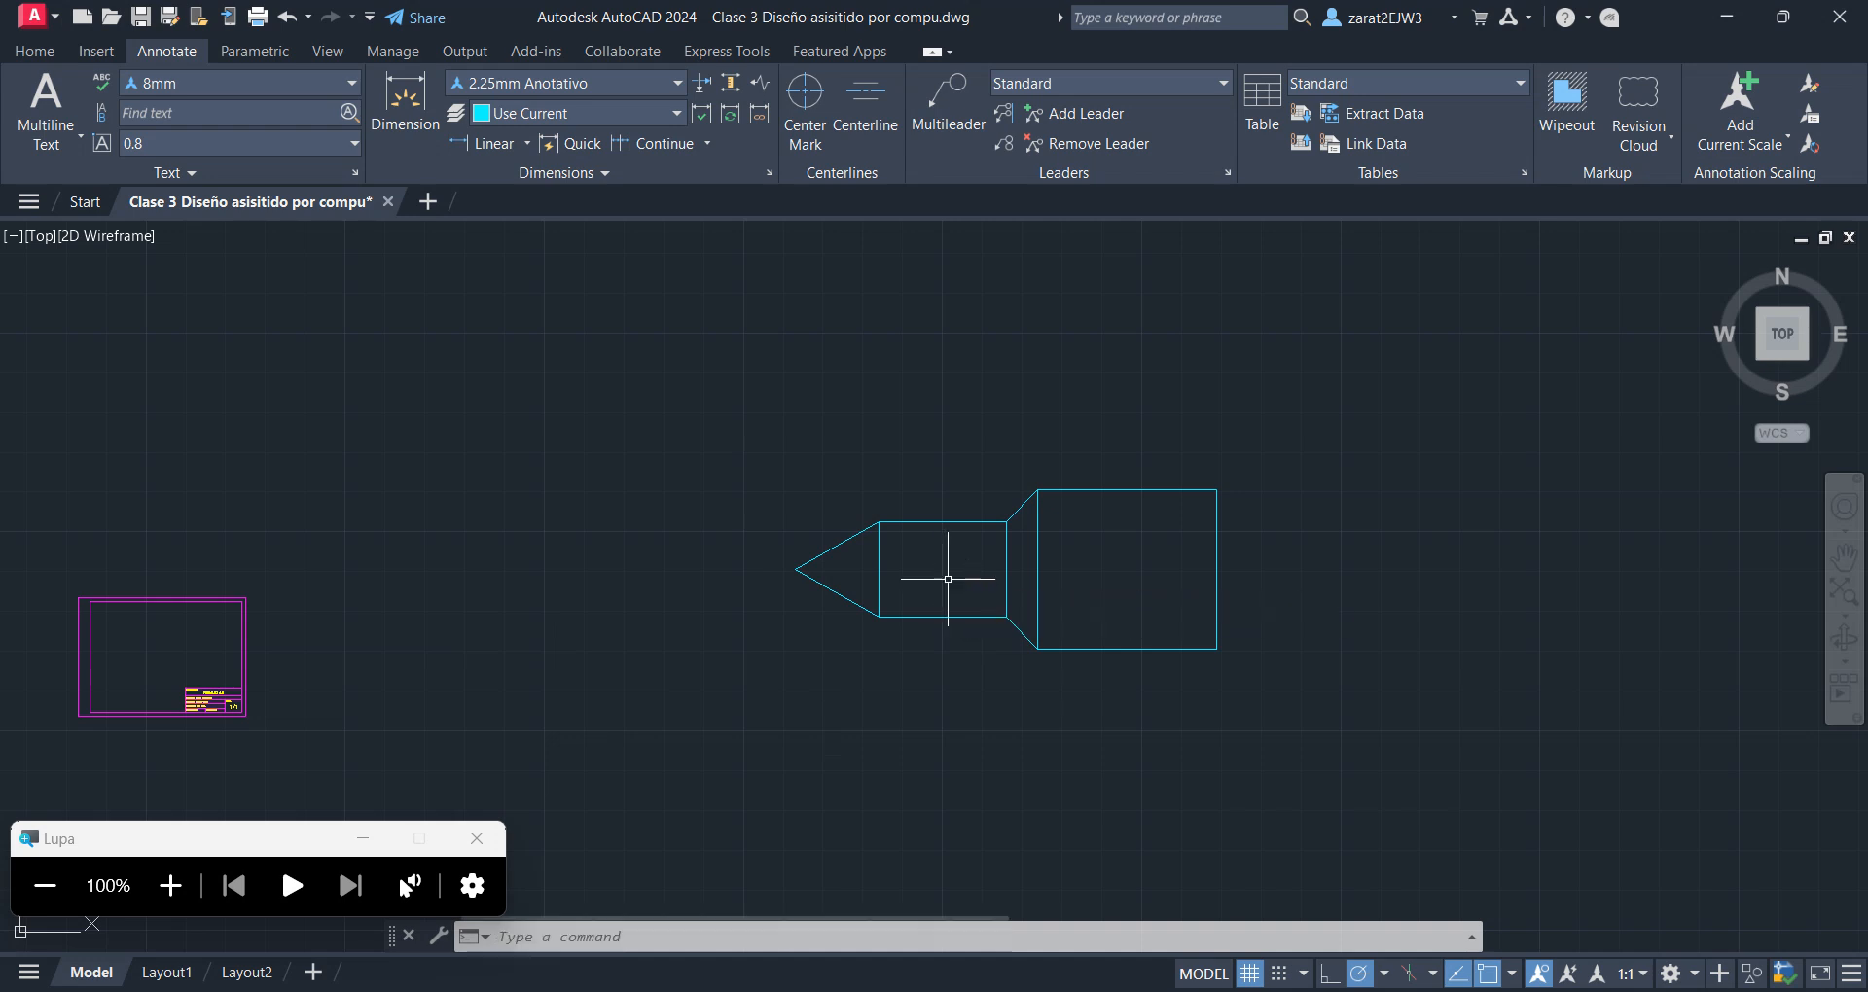
scroll(958, 561, up, 2)
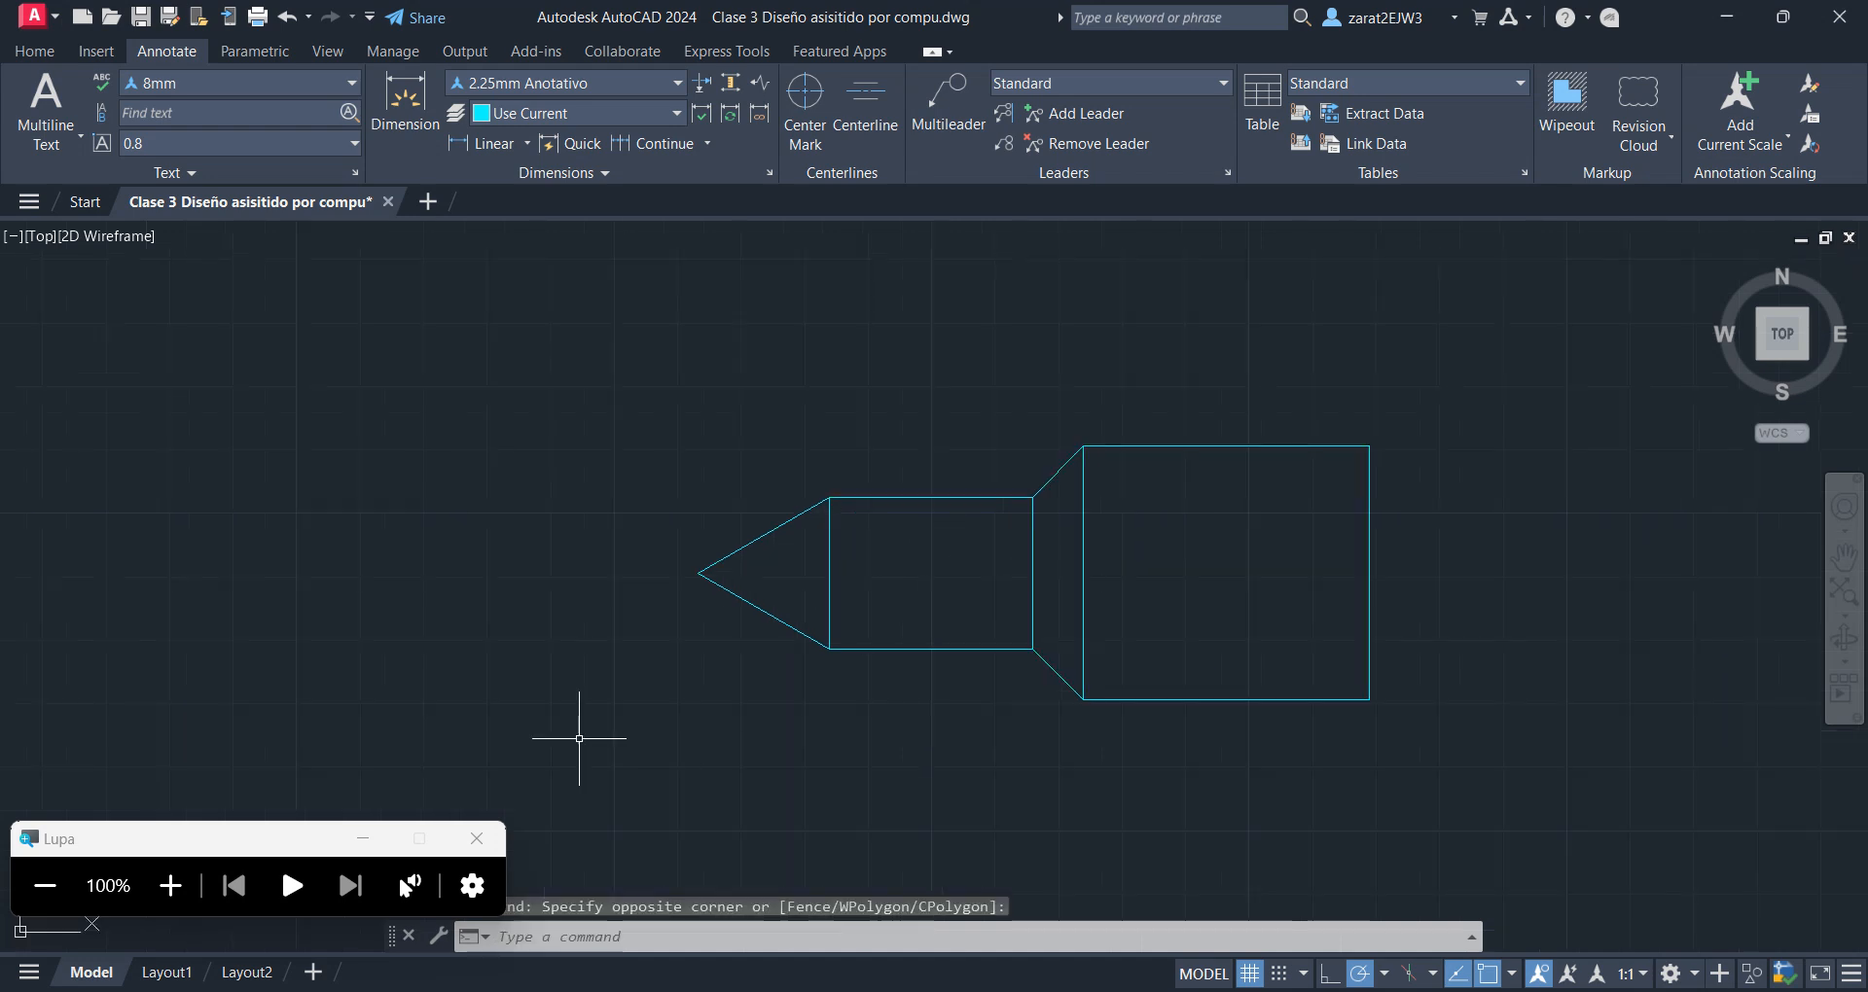
click(170, 886)
middle_drag(1234, 582, 713, 771)
scroll(613, 655, down, 2)
middle_drag(613, 655, 1055, 542)
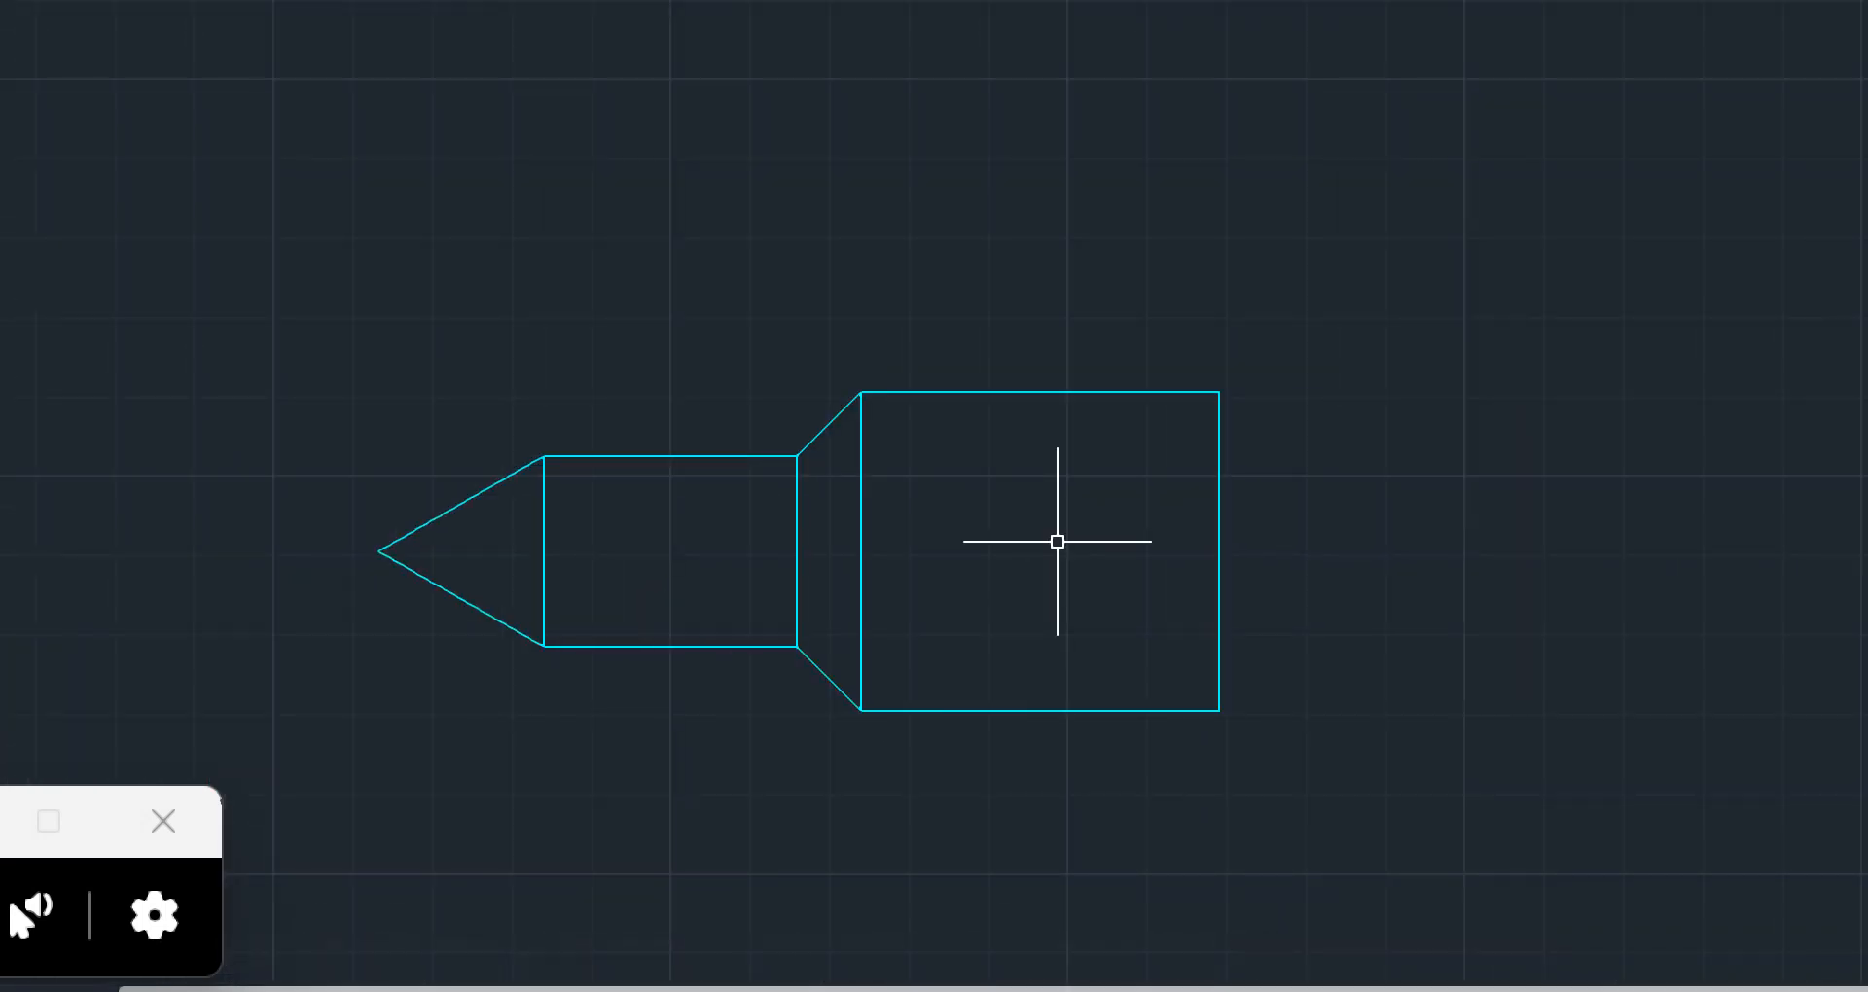
text(dim)
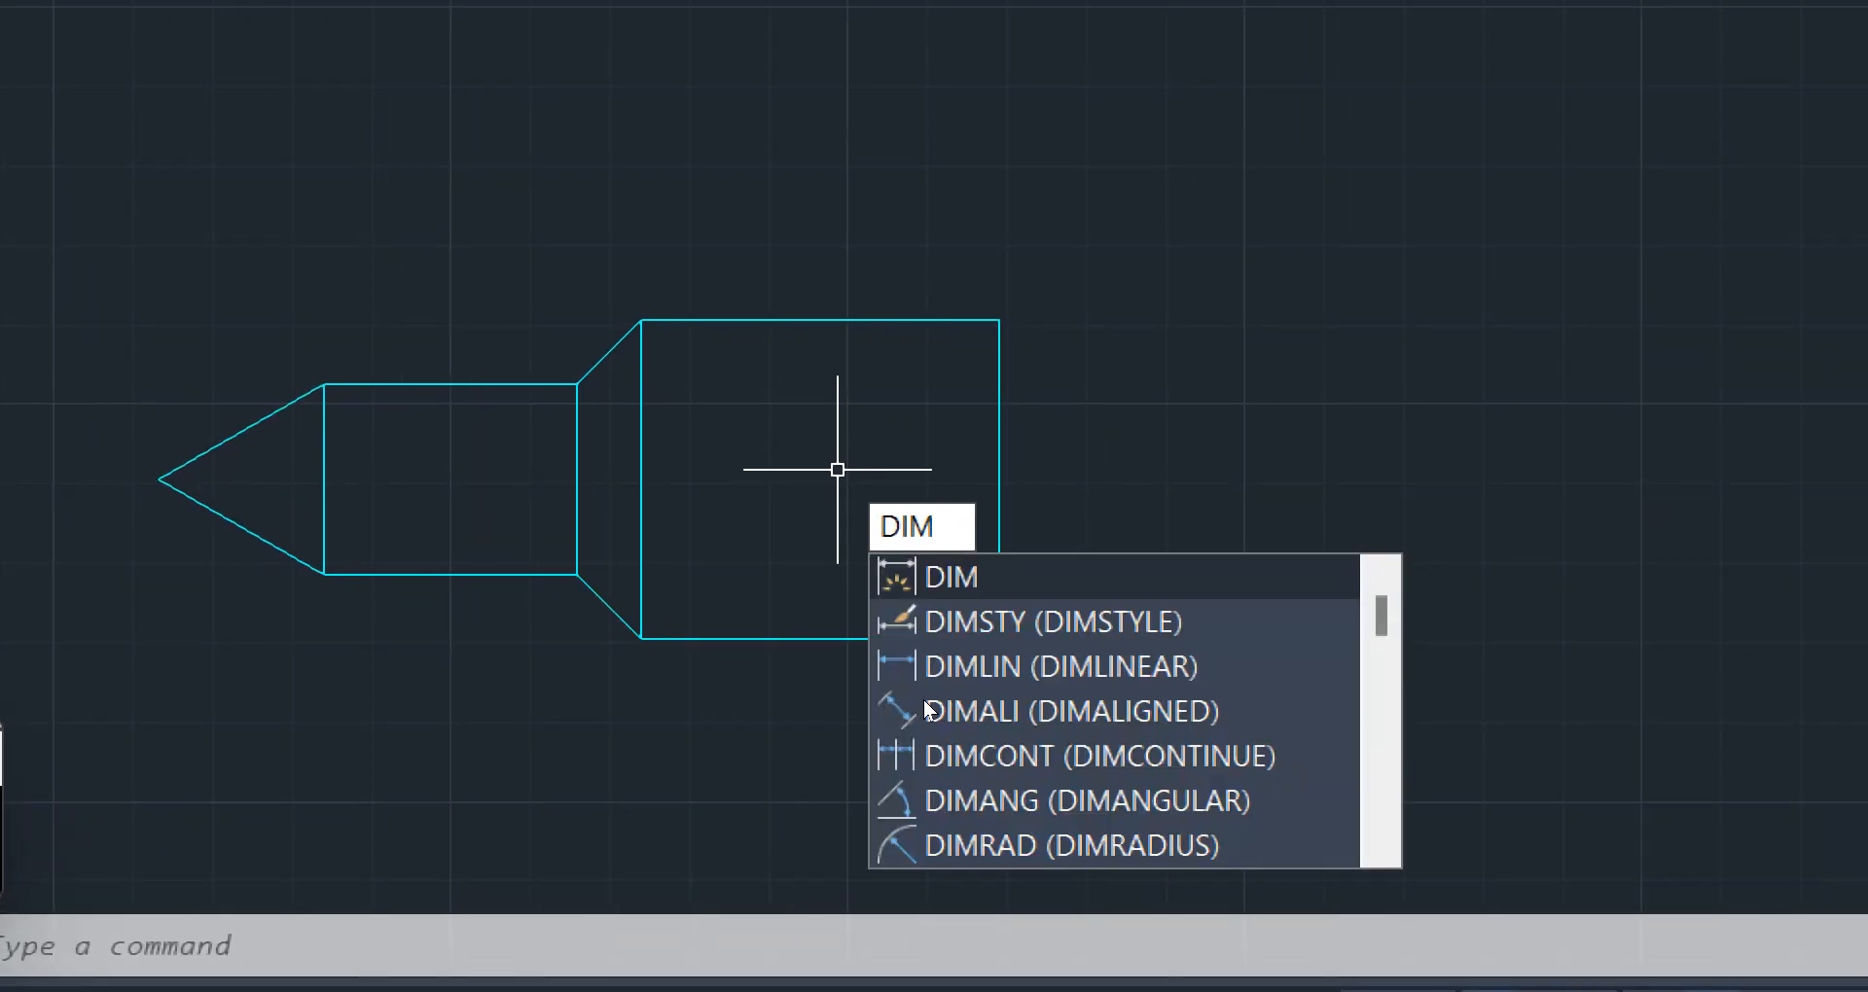
key(Return)
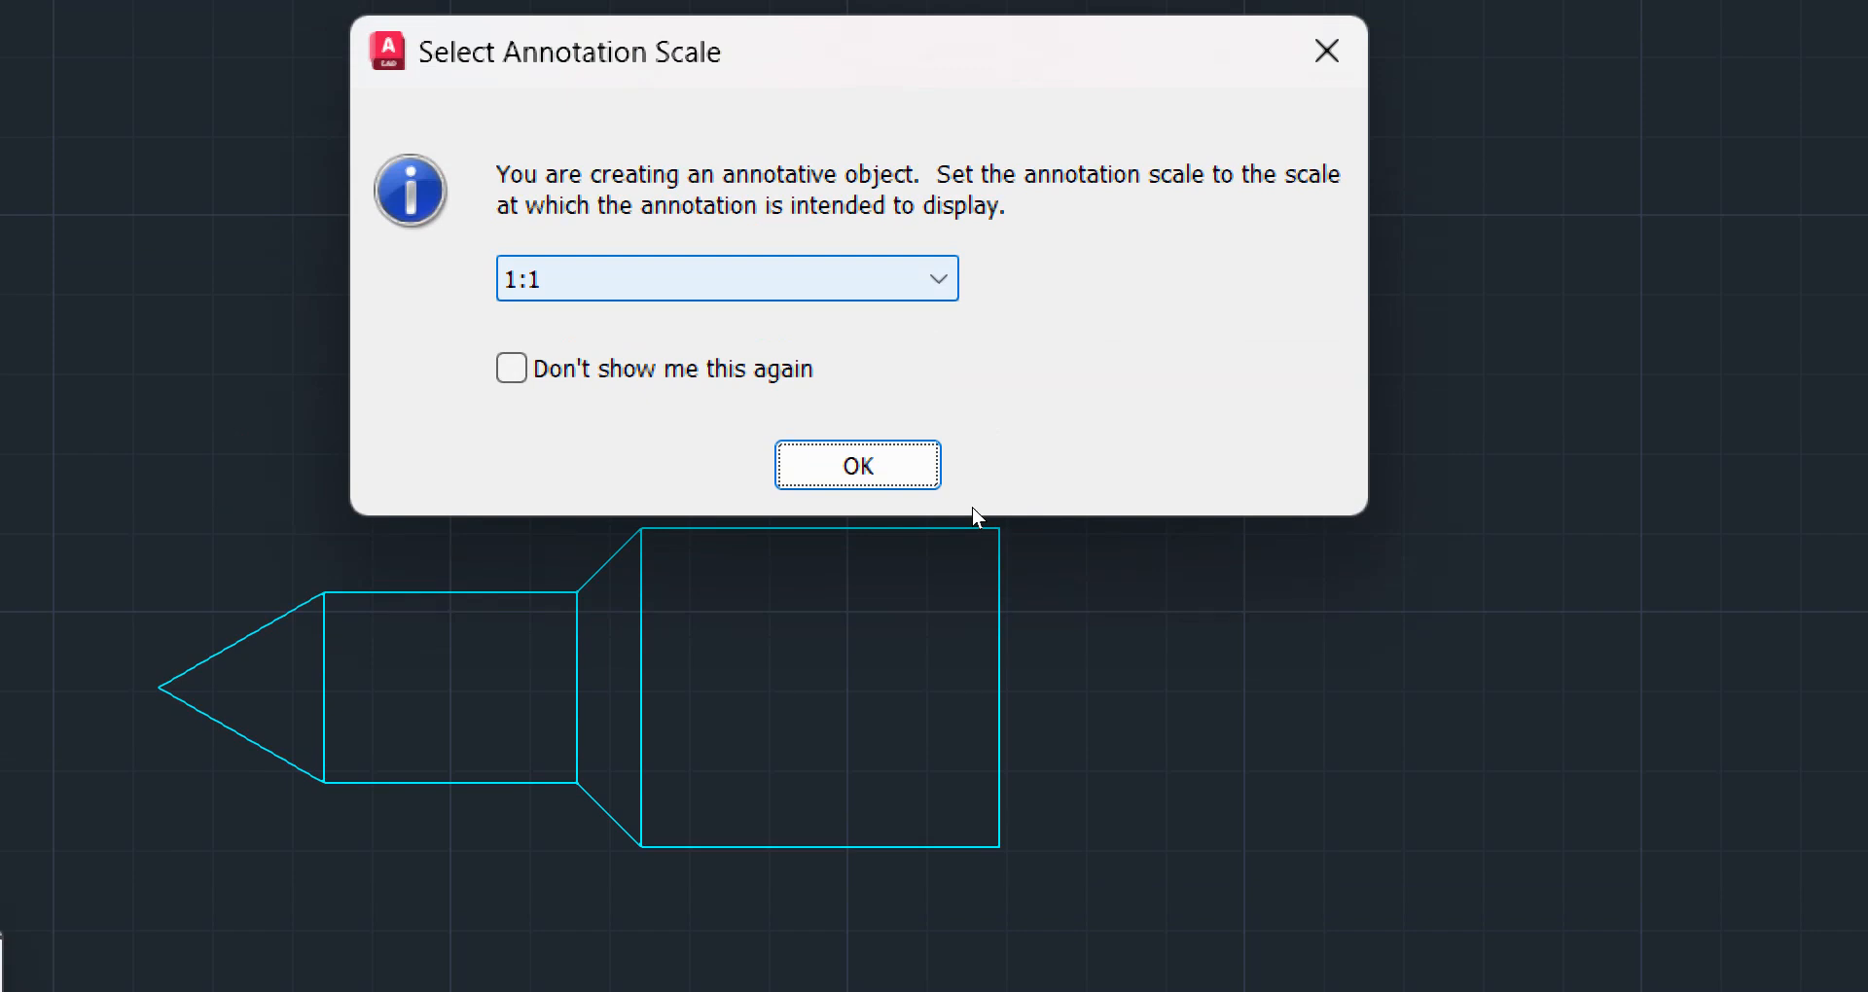
click(938, 280)
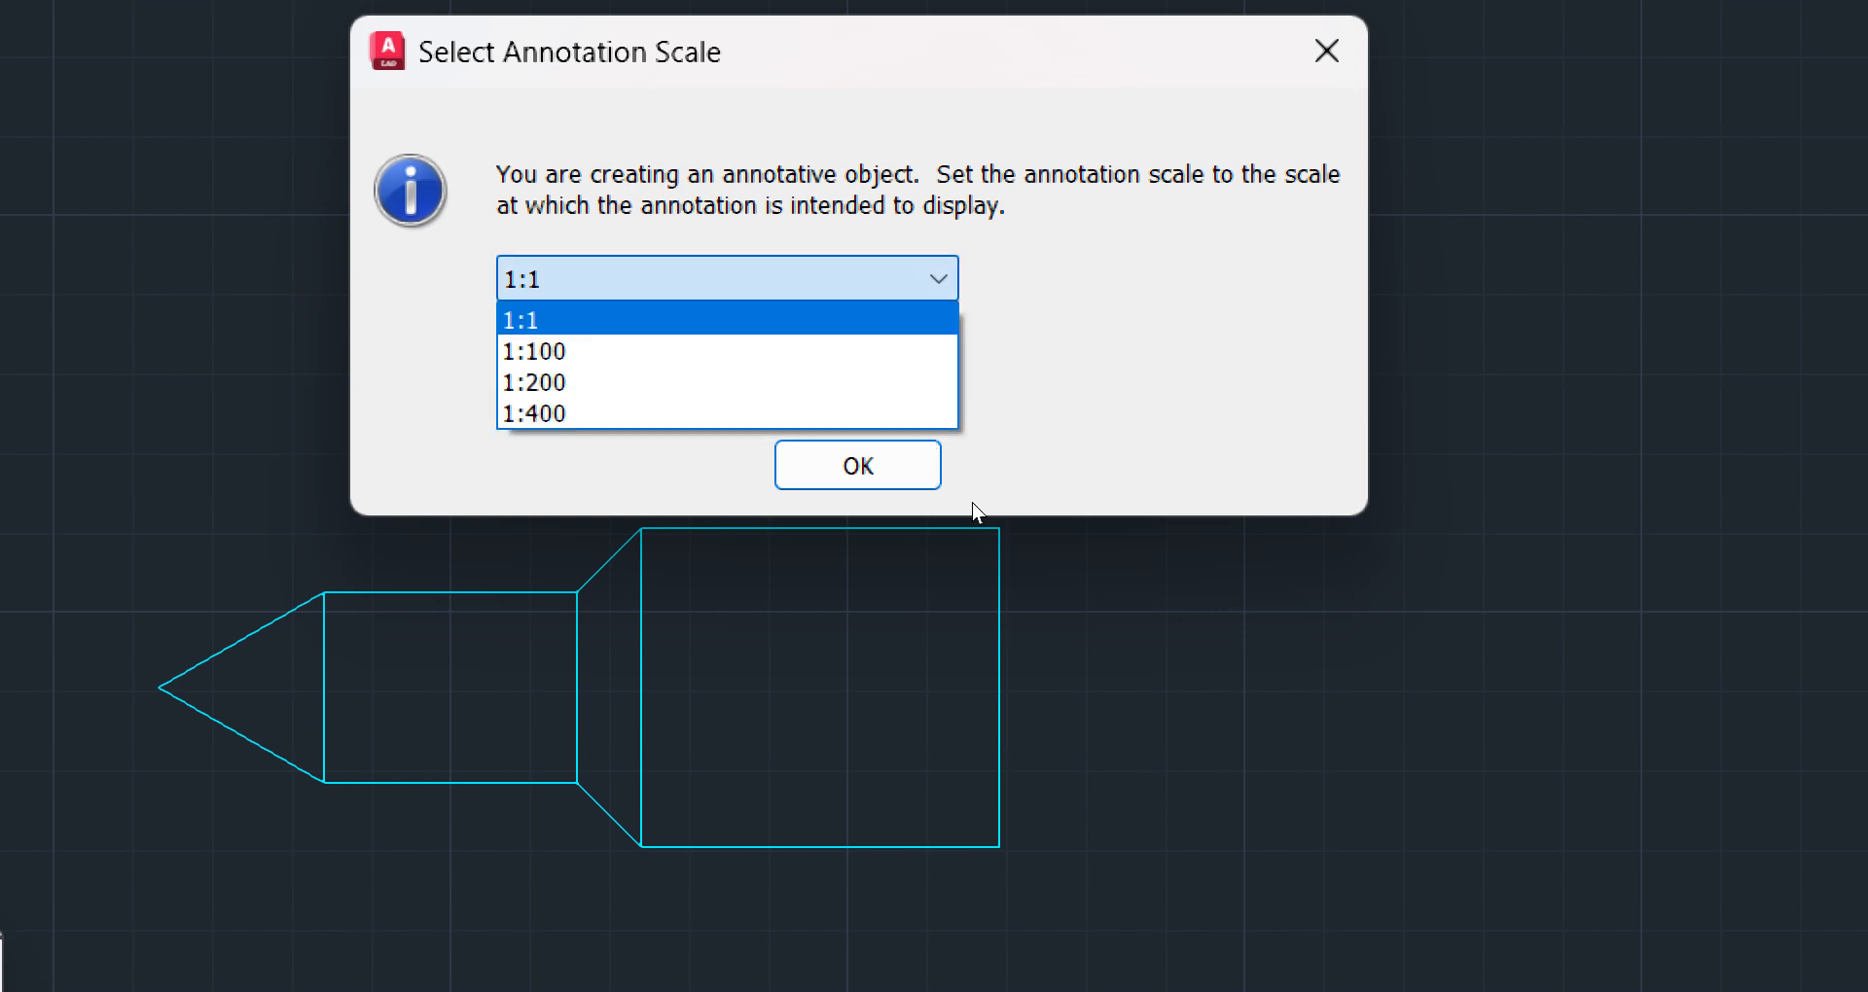
key(Down)
key(Down)
key(Down)
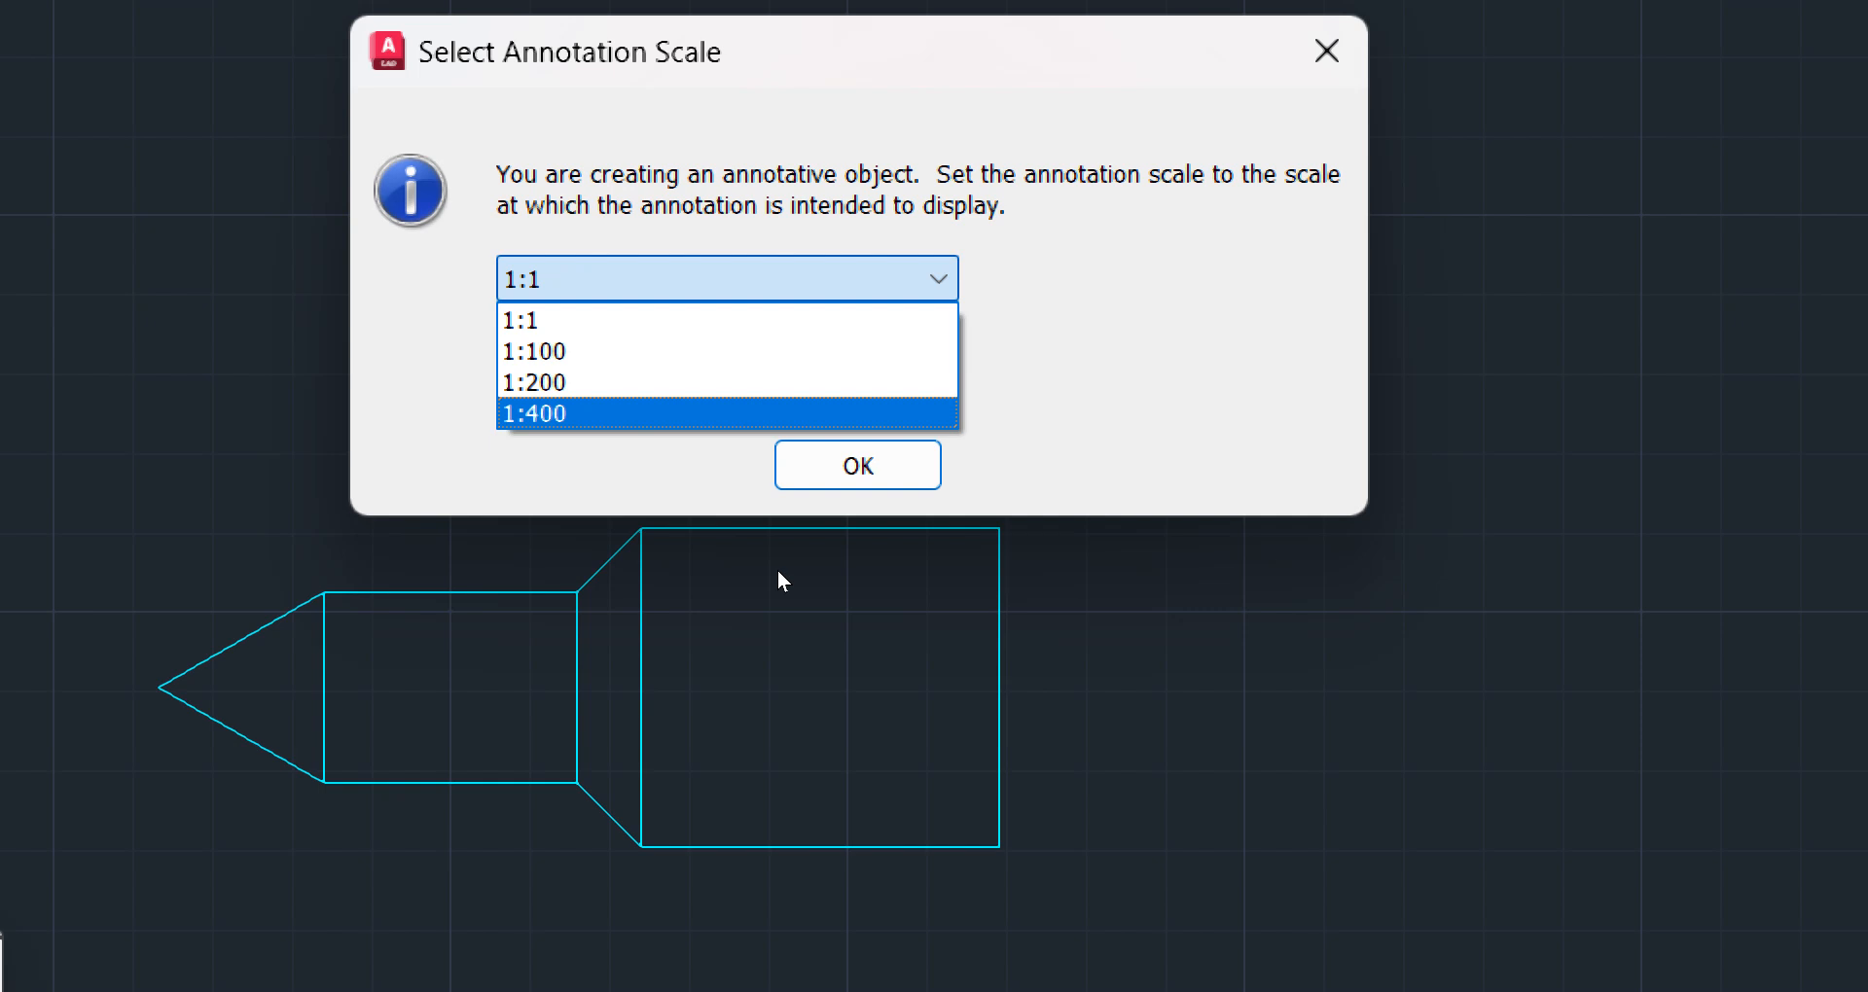
key(Return)
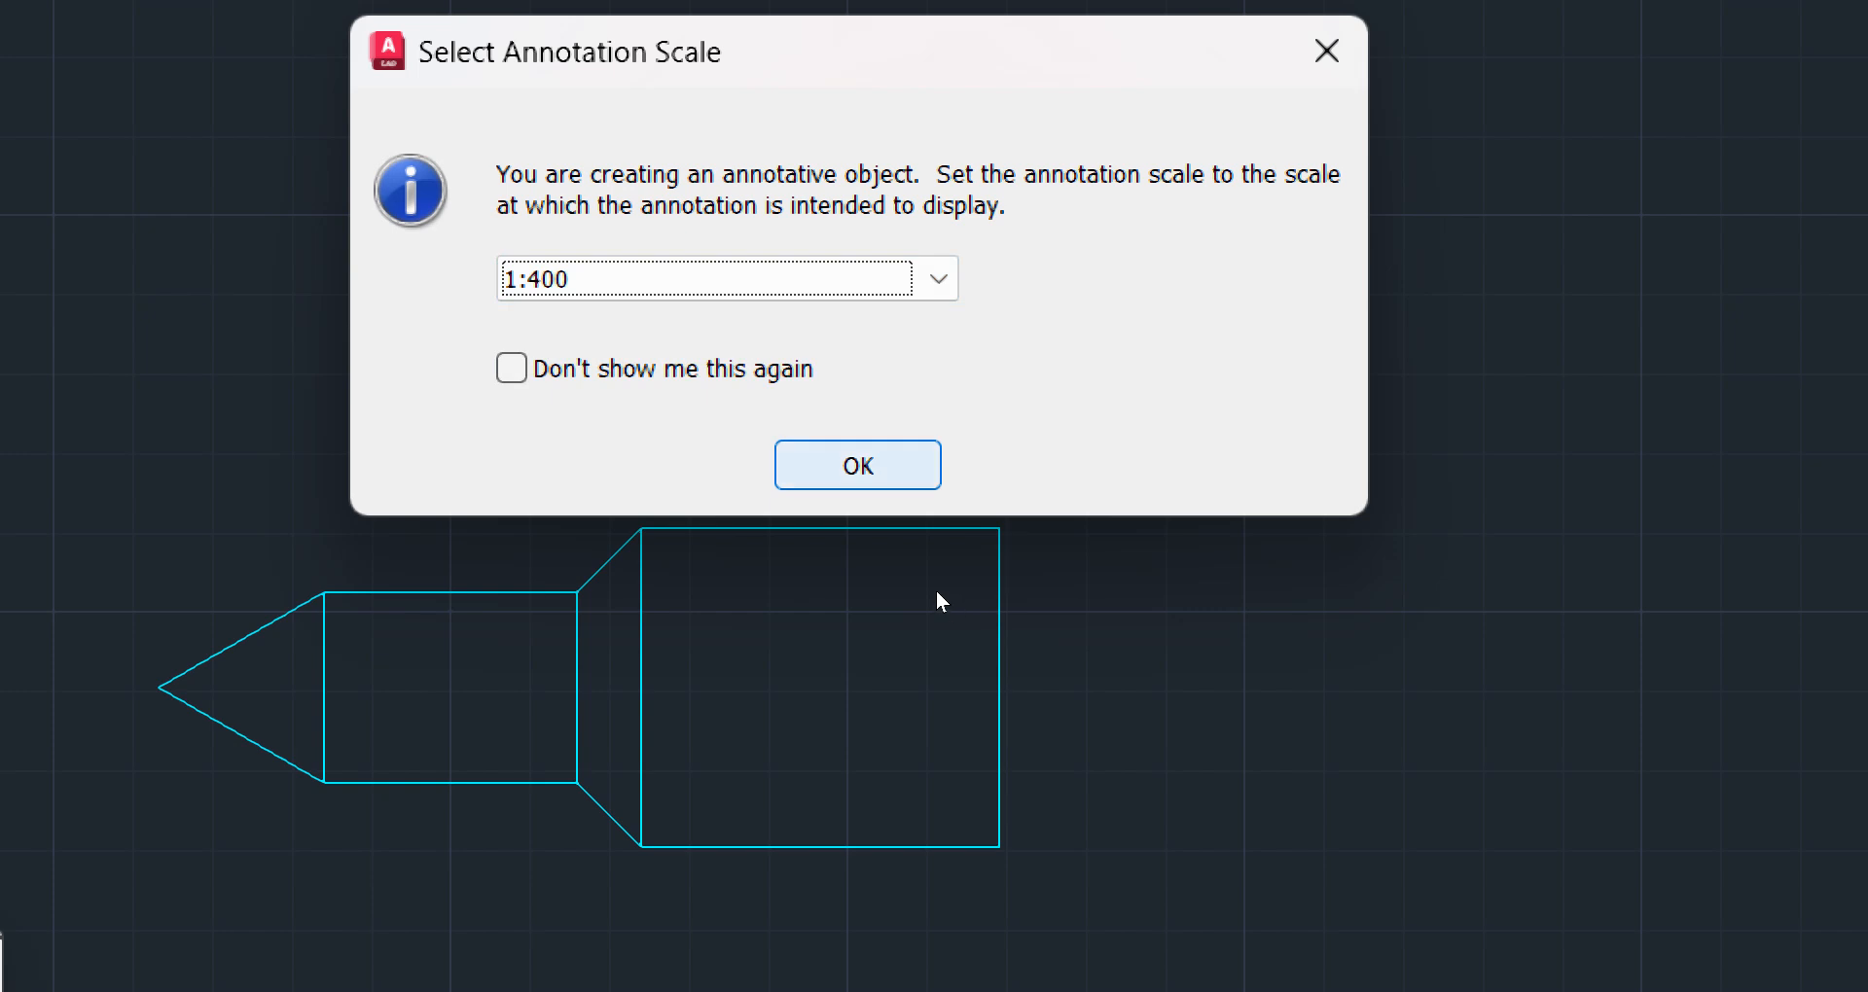
key(Return)
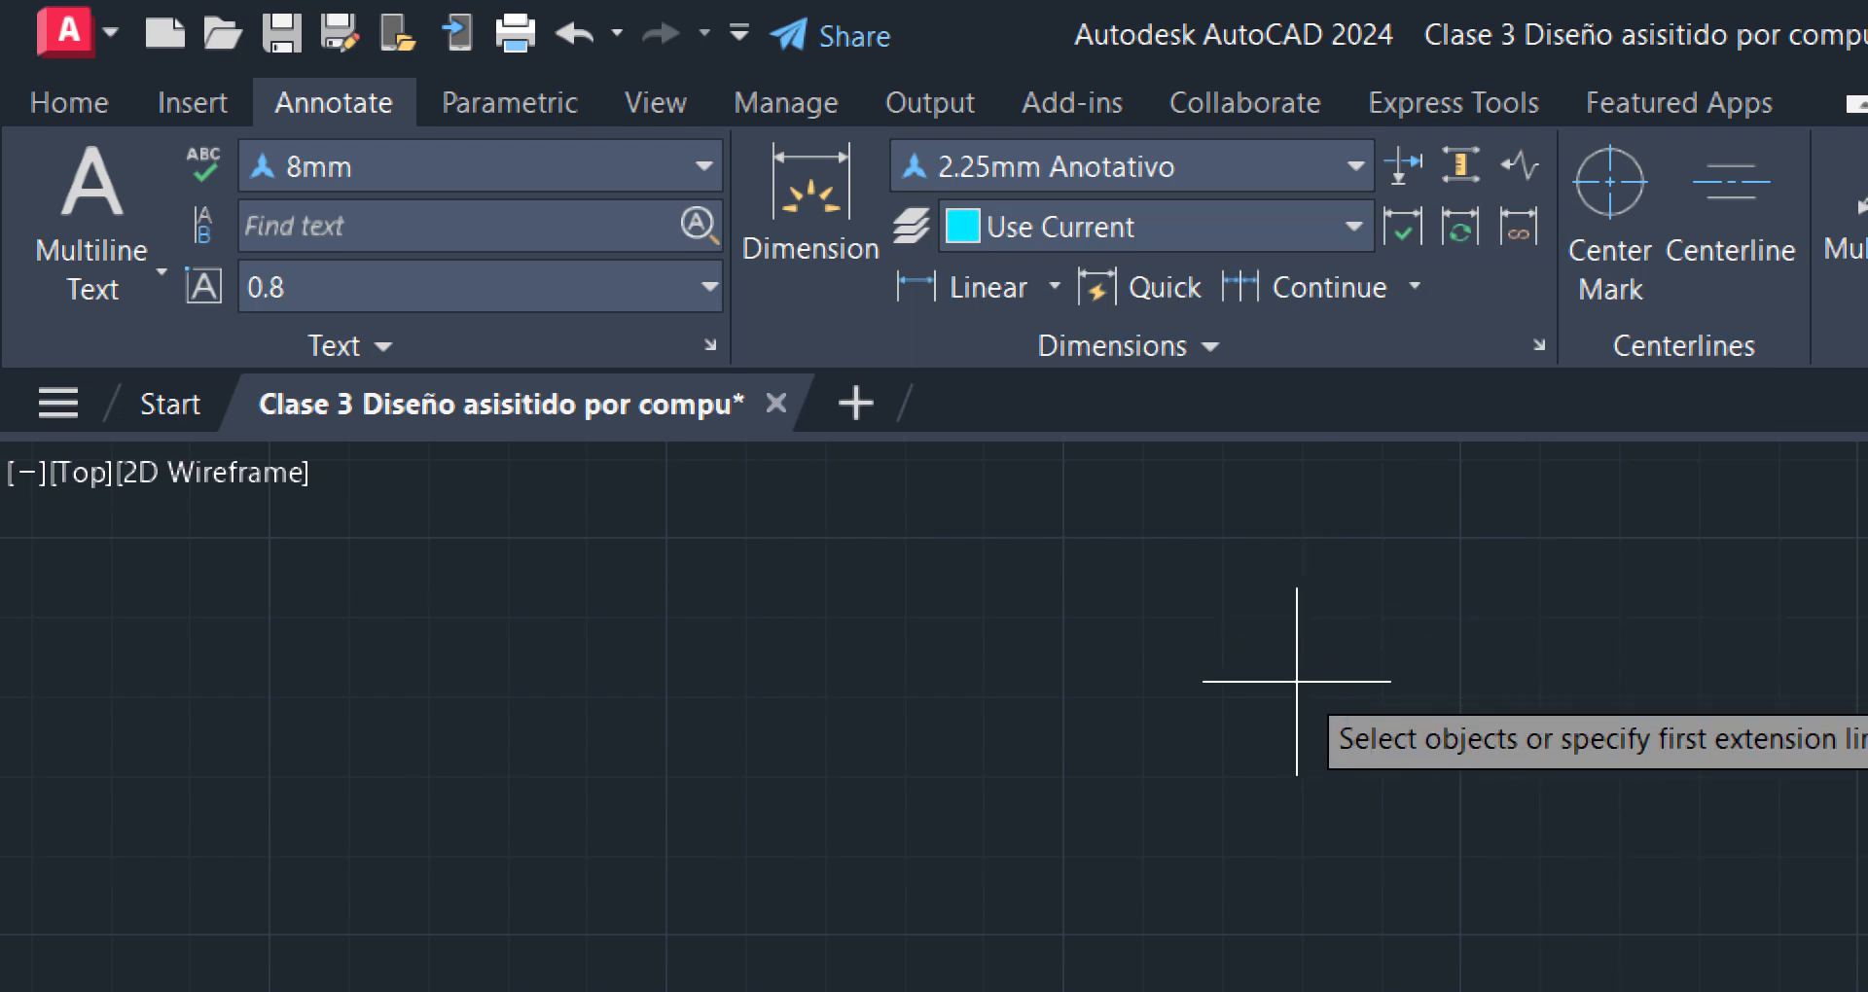
Dimension the top edge of the middle rectangle in the 2.25mm Anotativo style, placing the dimension line above the part
click(1352, 165)
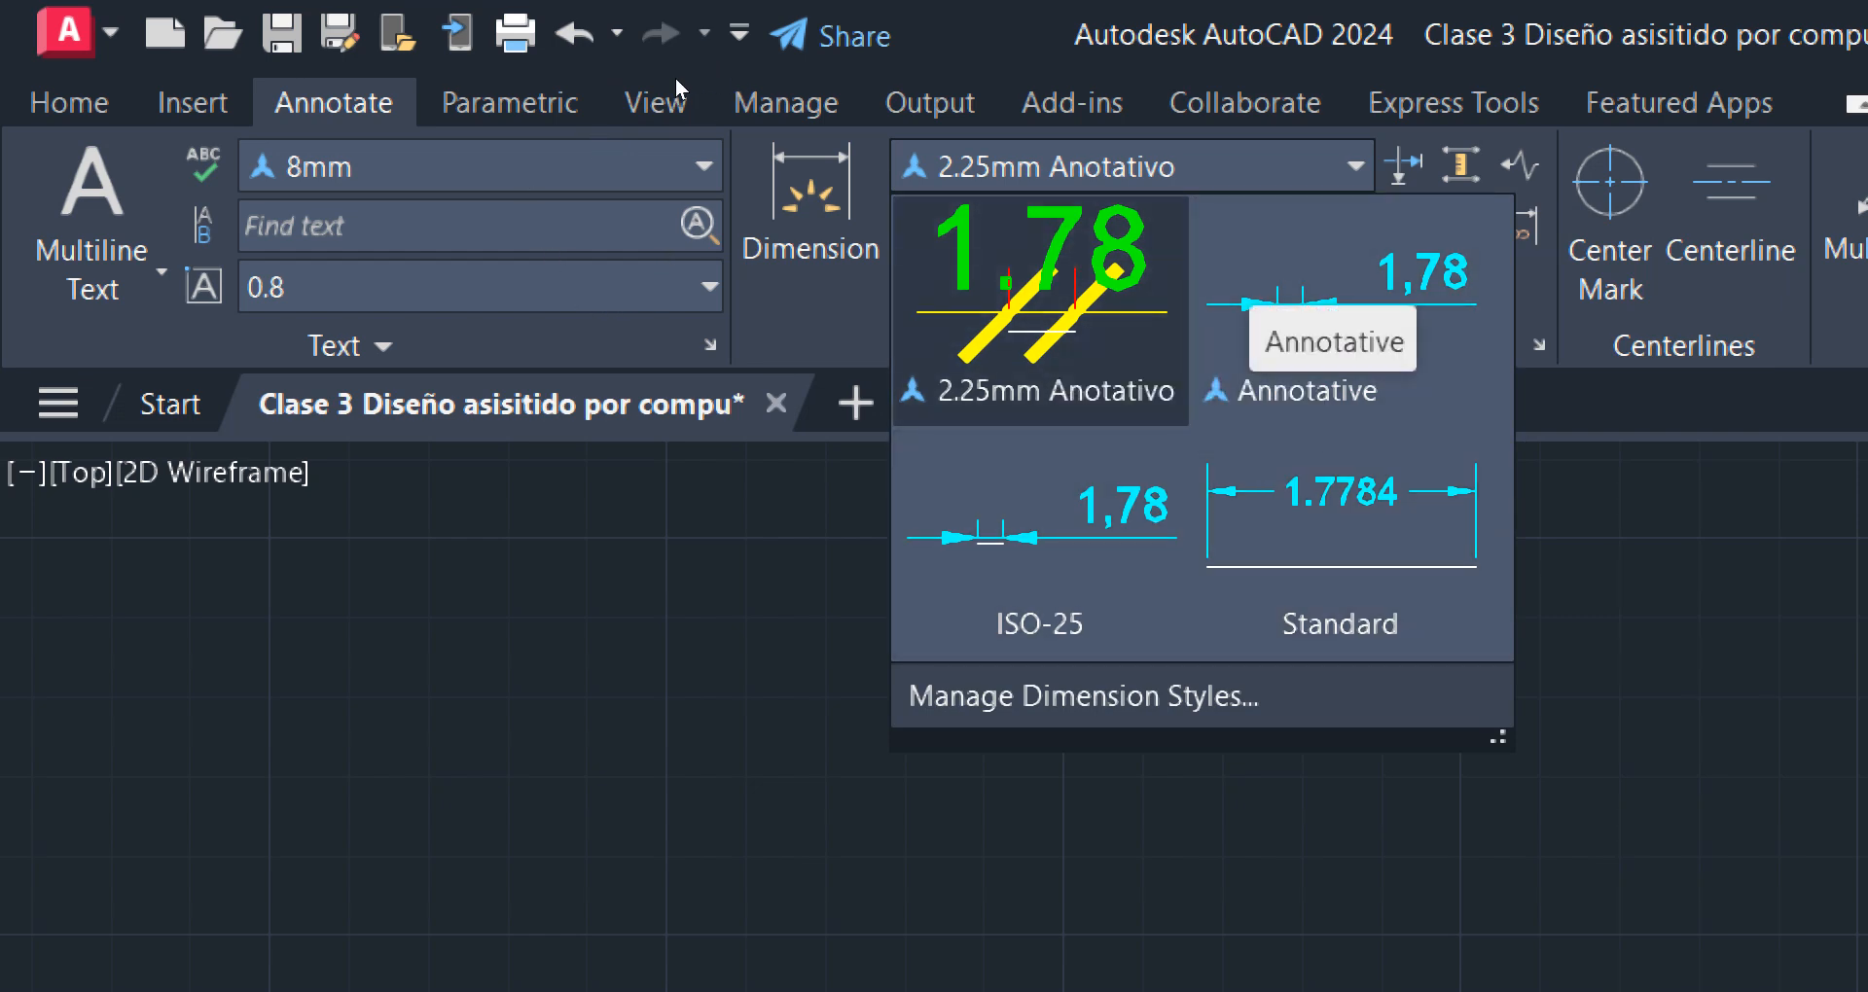
click(1352, 162)
click(811, 195)
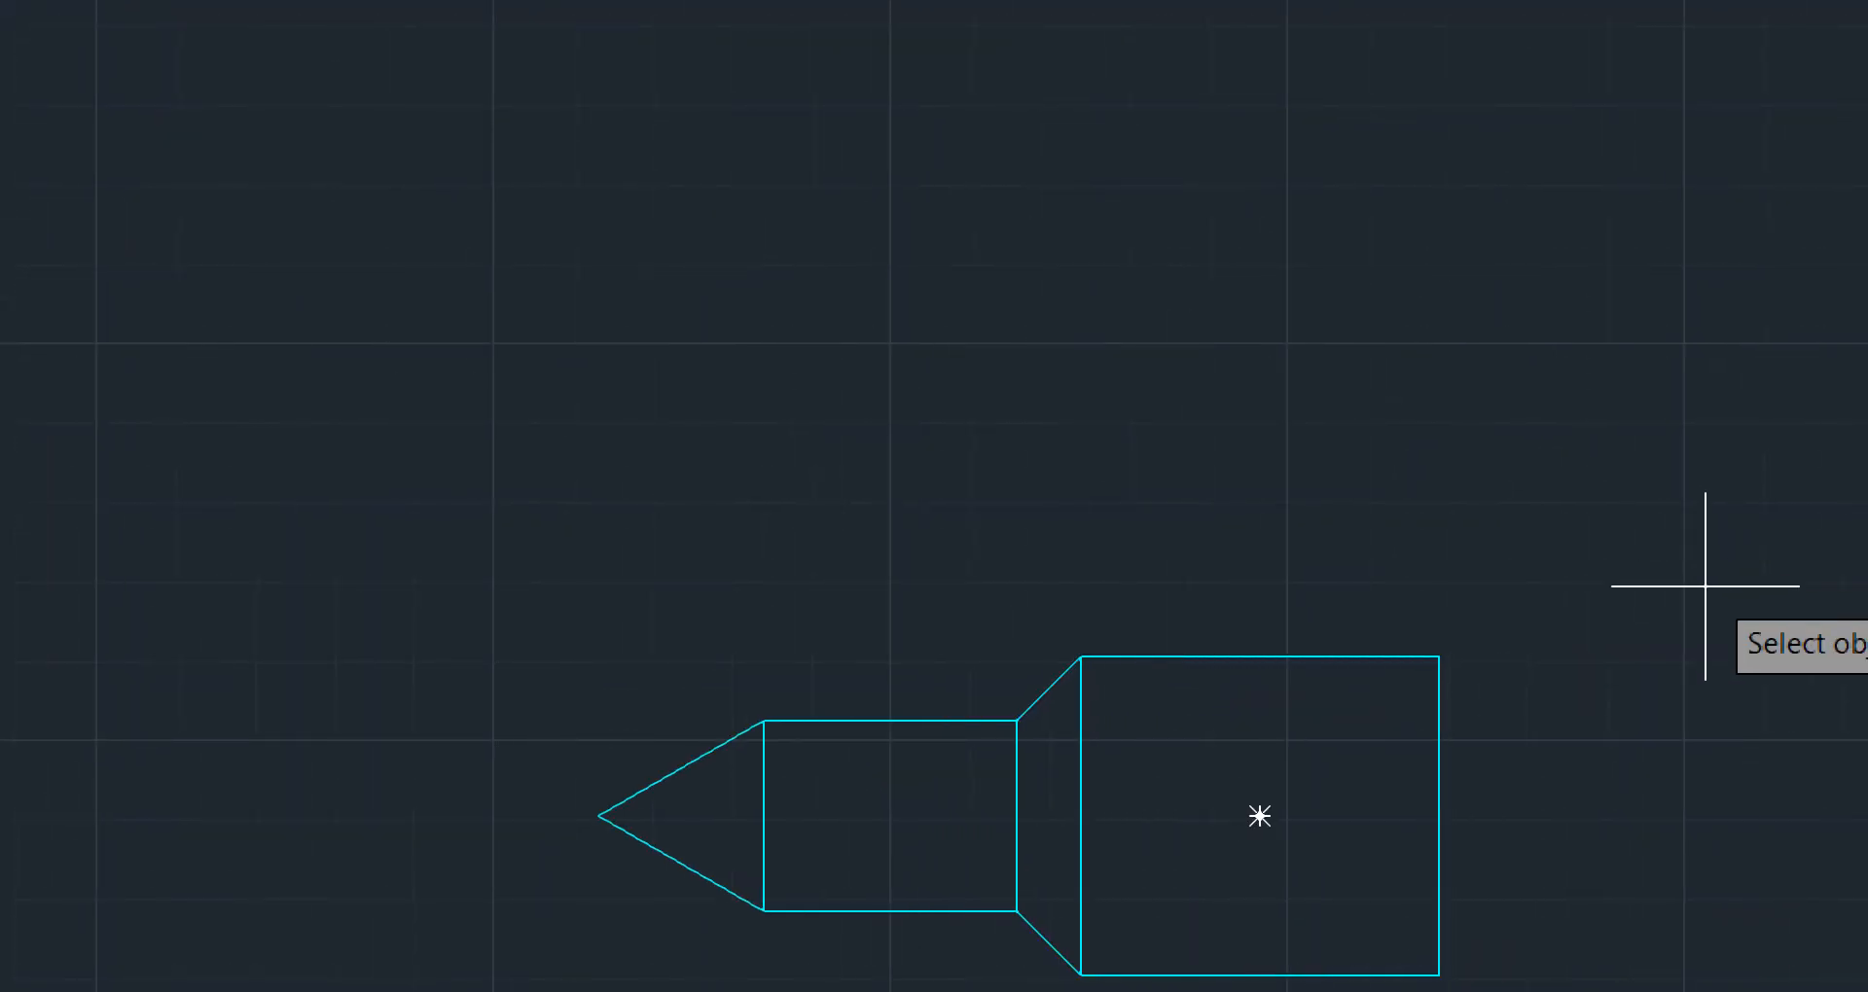
scroll(869, 813, up, 2)
middle_drag(919, 777, 856, 553)
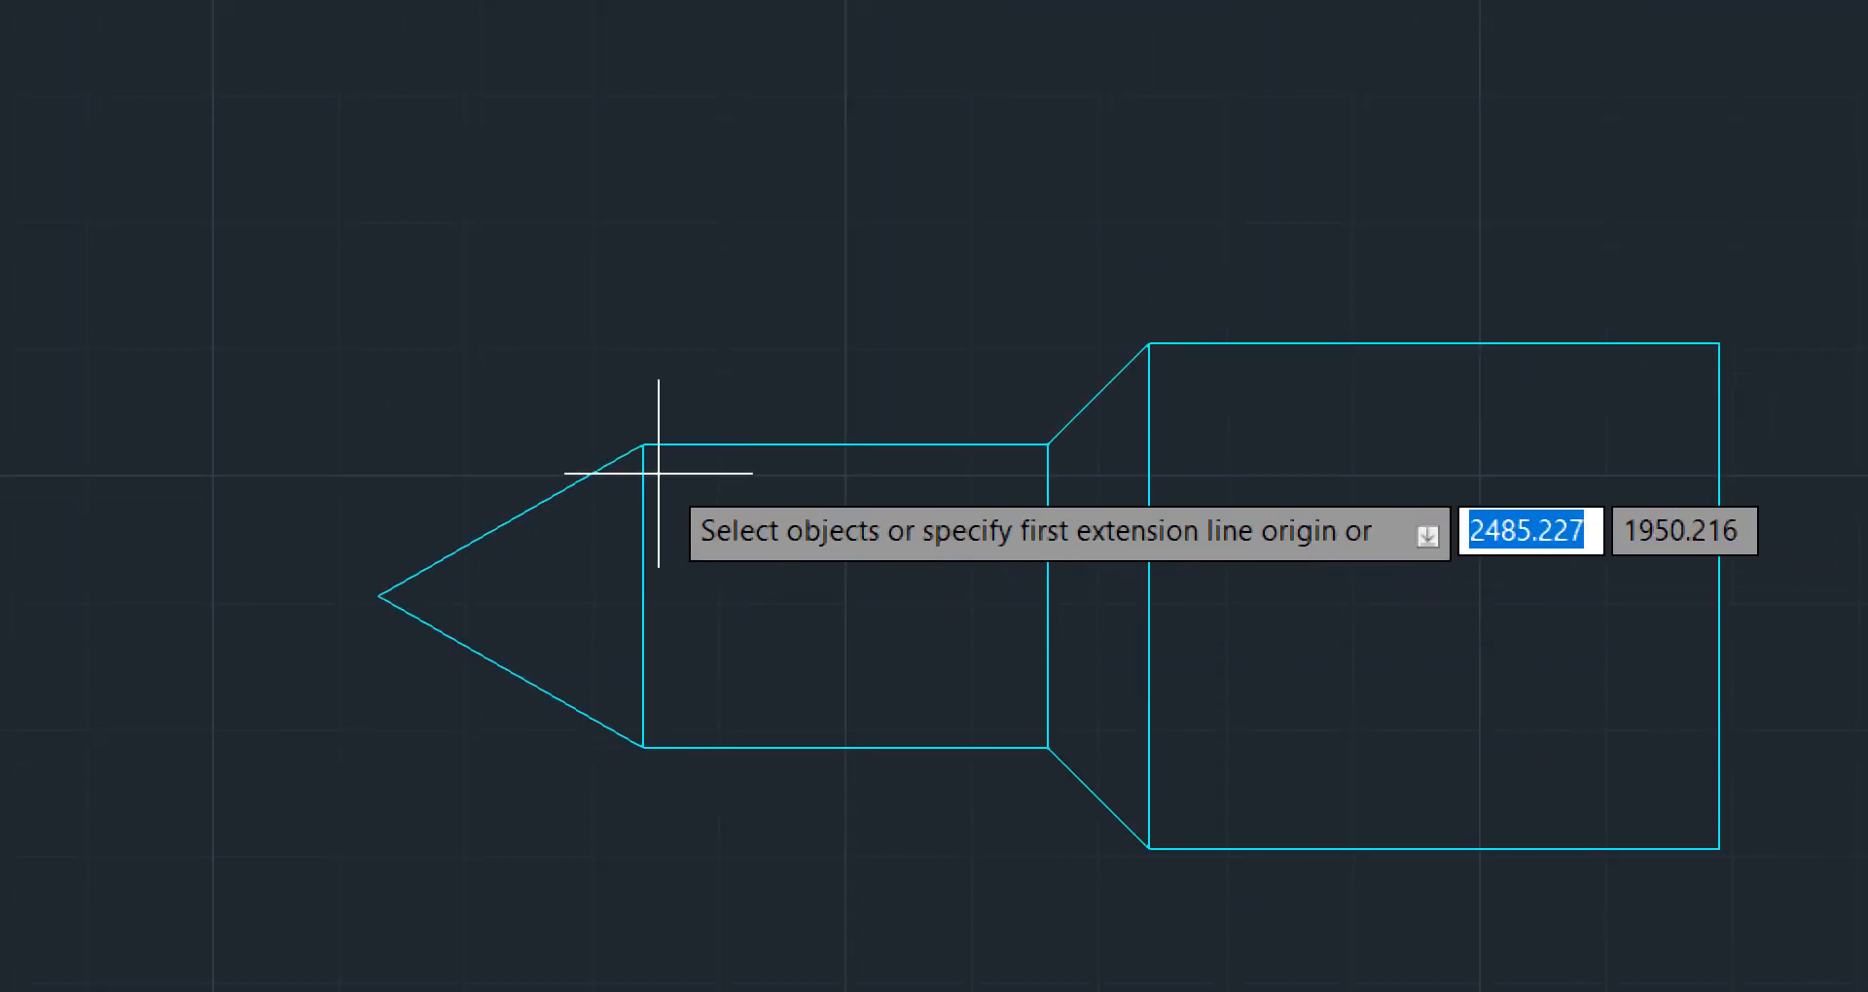
click(643, 445)
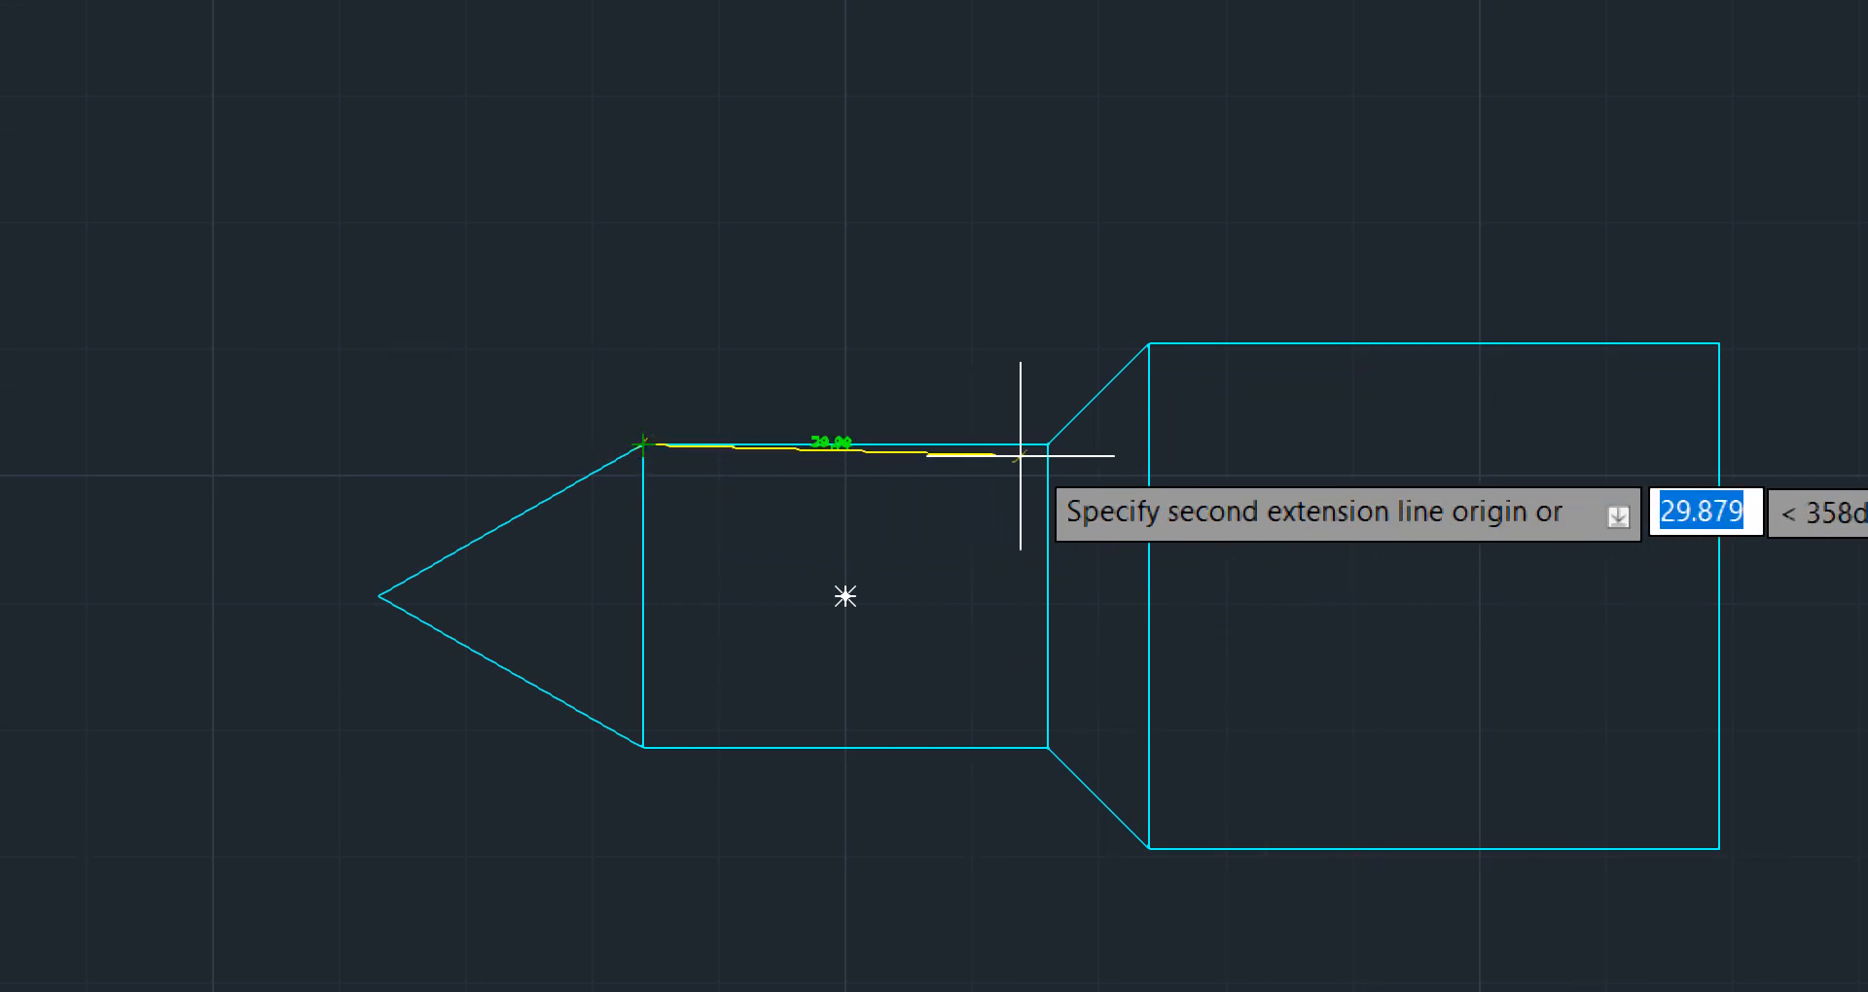
click(1048, 444)
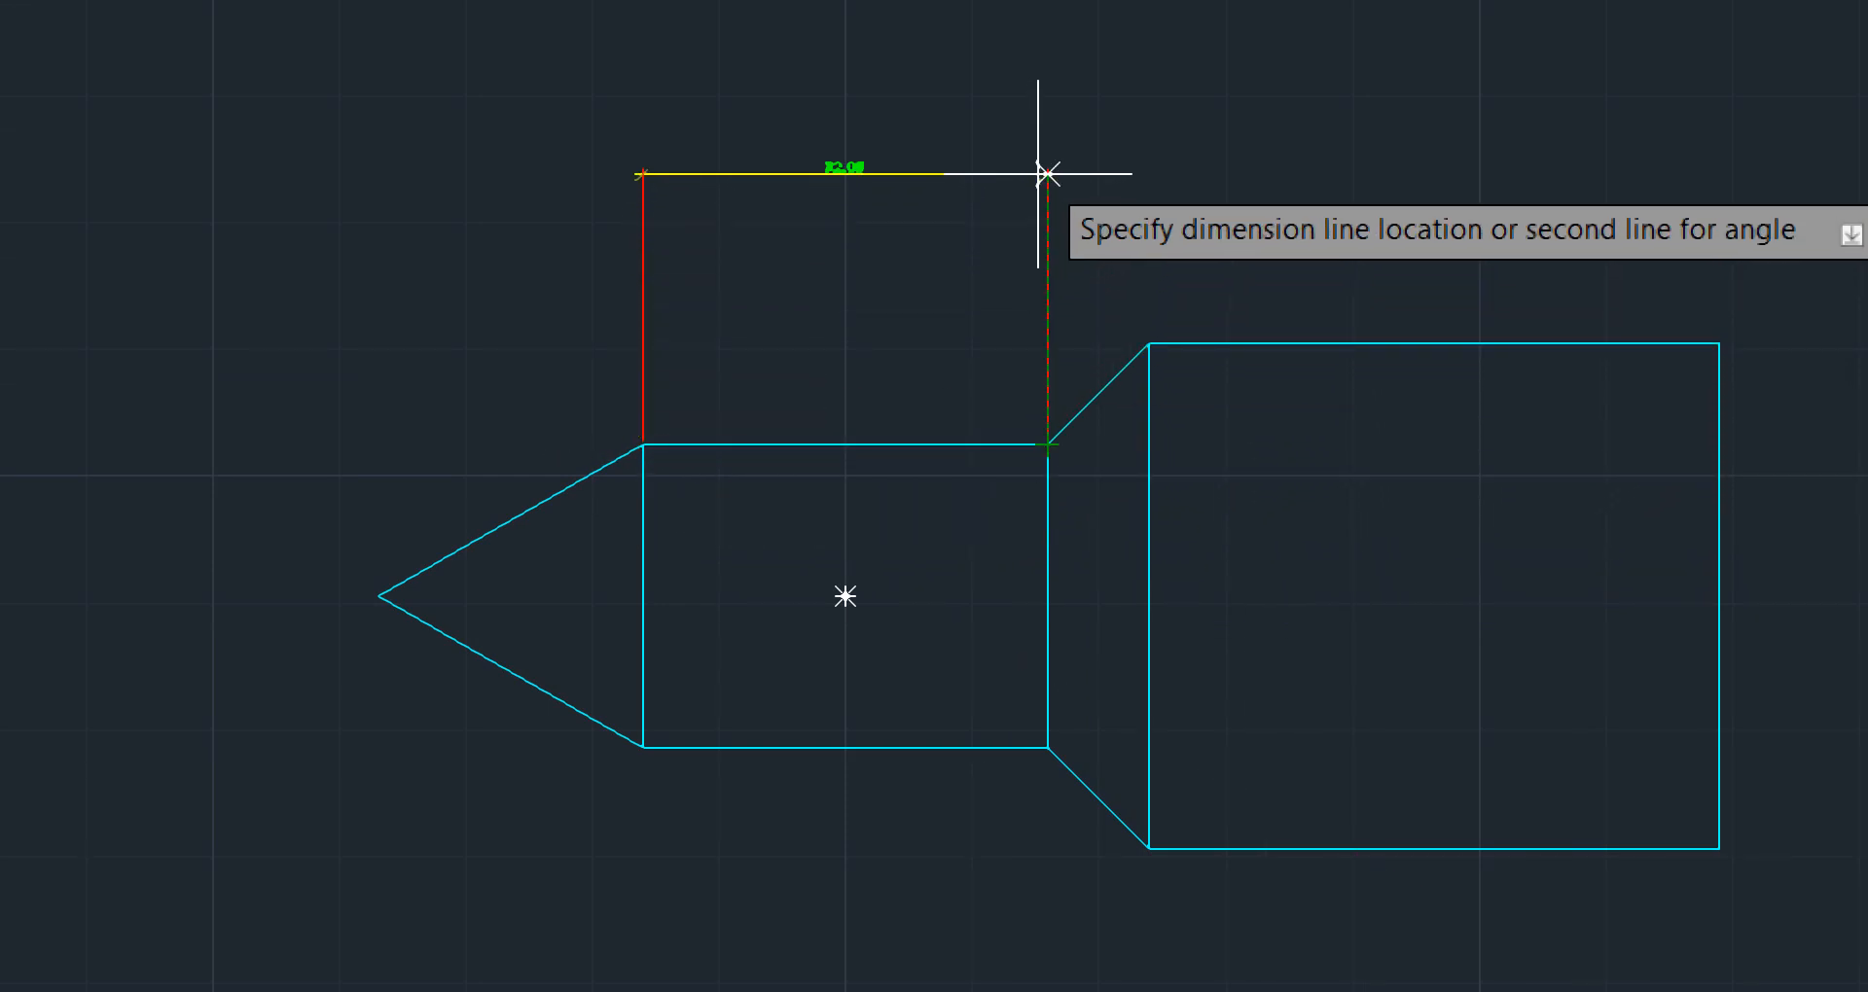
click(1046, 105)
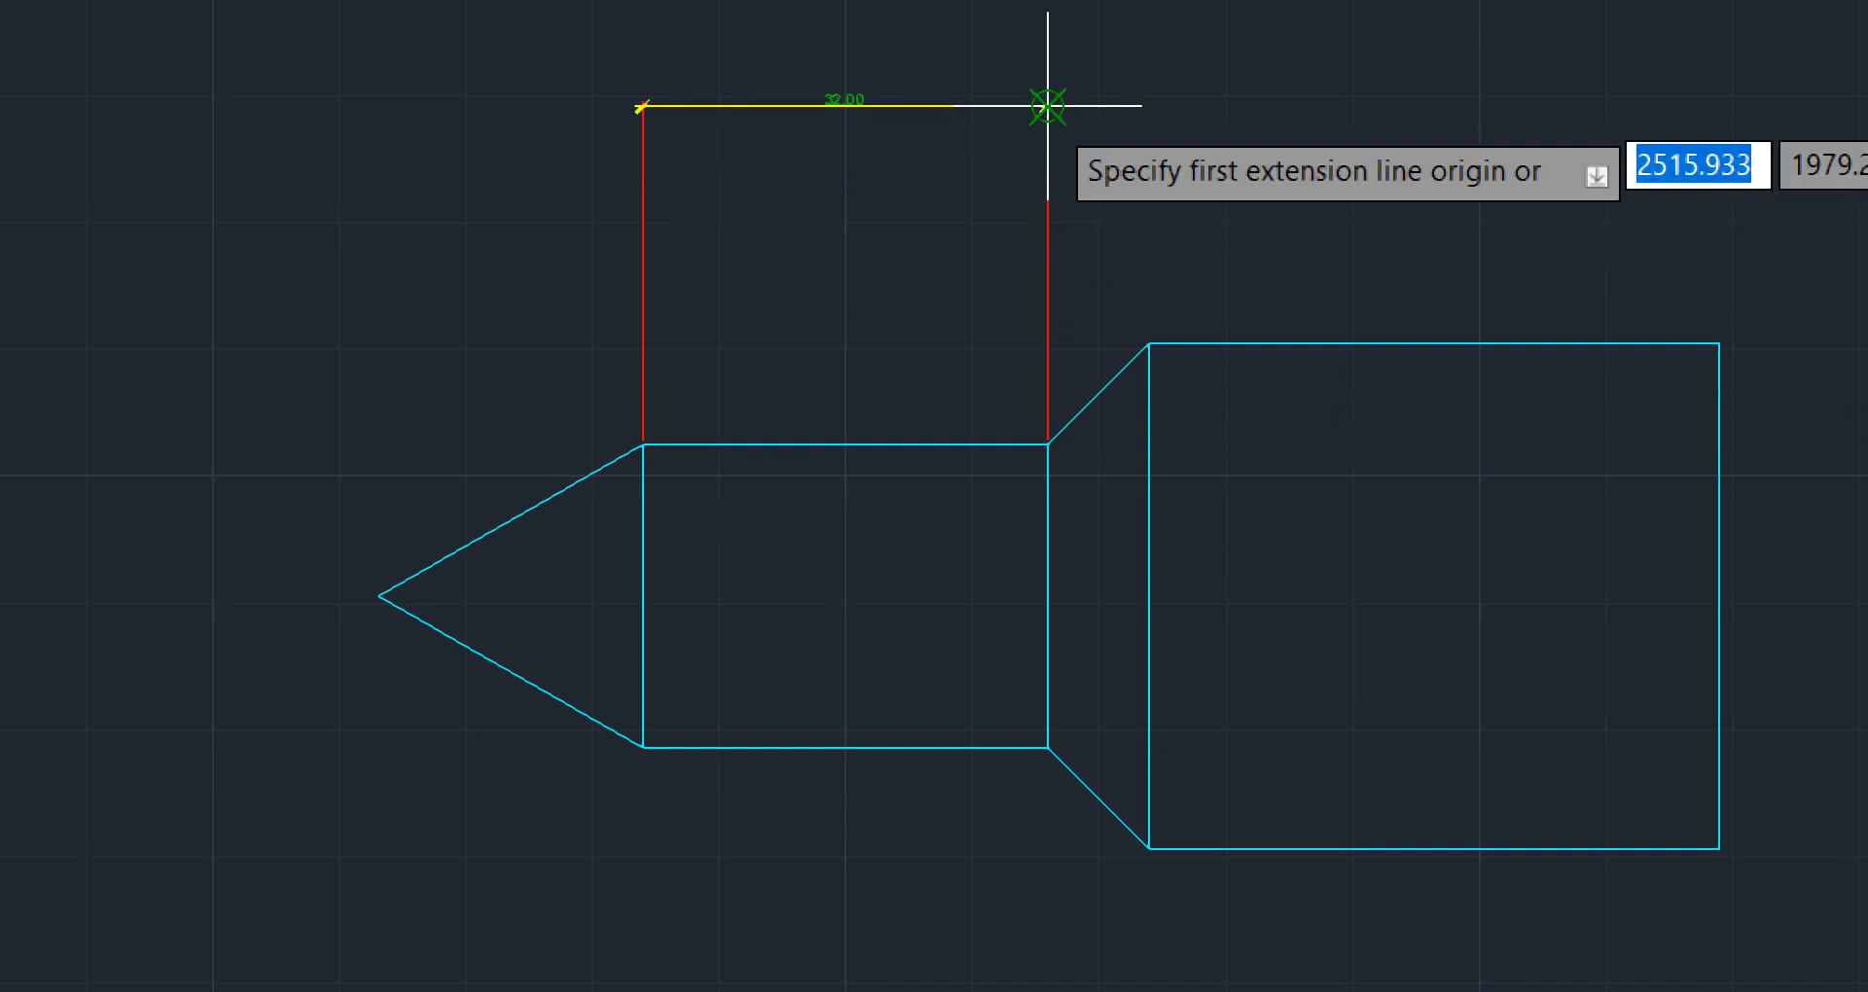
mouse_move(1334, 188)
middle_down()
mouse_move(1264, 330)
mouse_move(1113, 487)
middle_up()
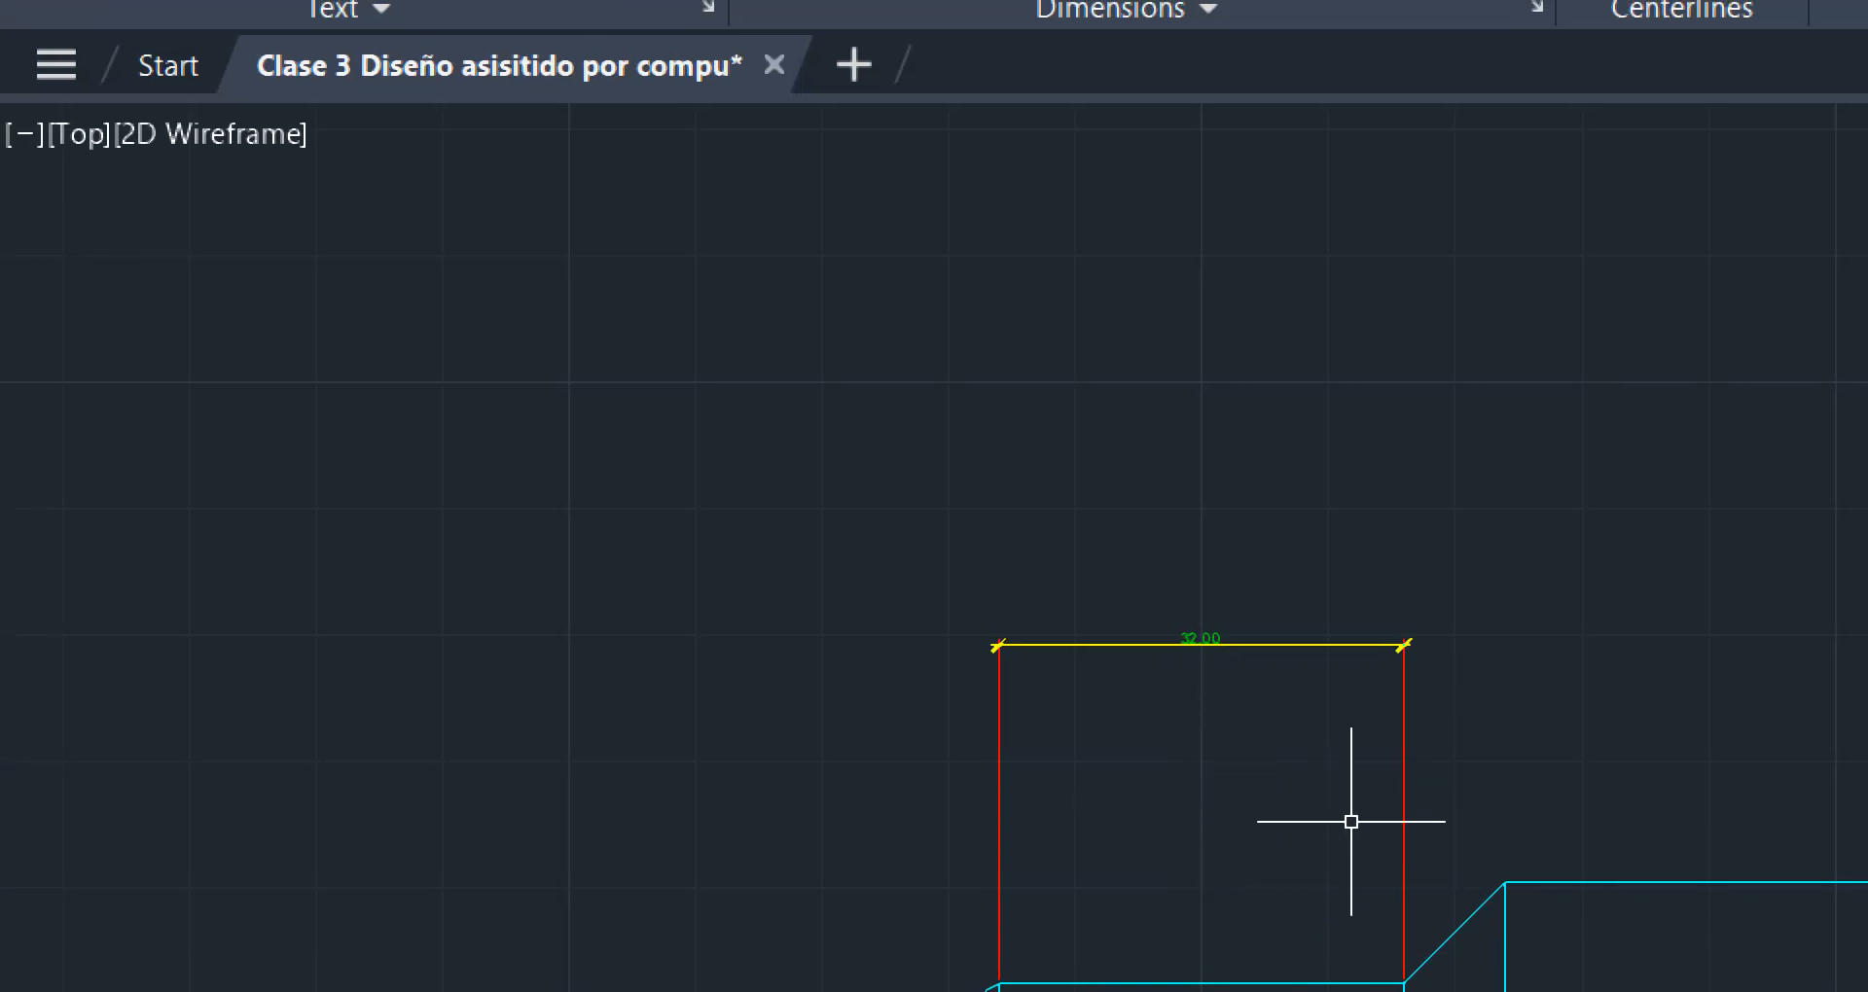
Continue the dimension chain from the middle rectangle across the sloped transition and the top edge of the large rectangle
middle_drag(1506, 793, 1258, 734)
middle_drag(936, 524, 1280, 830)
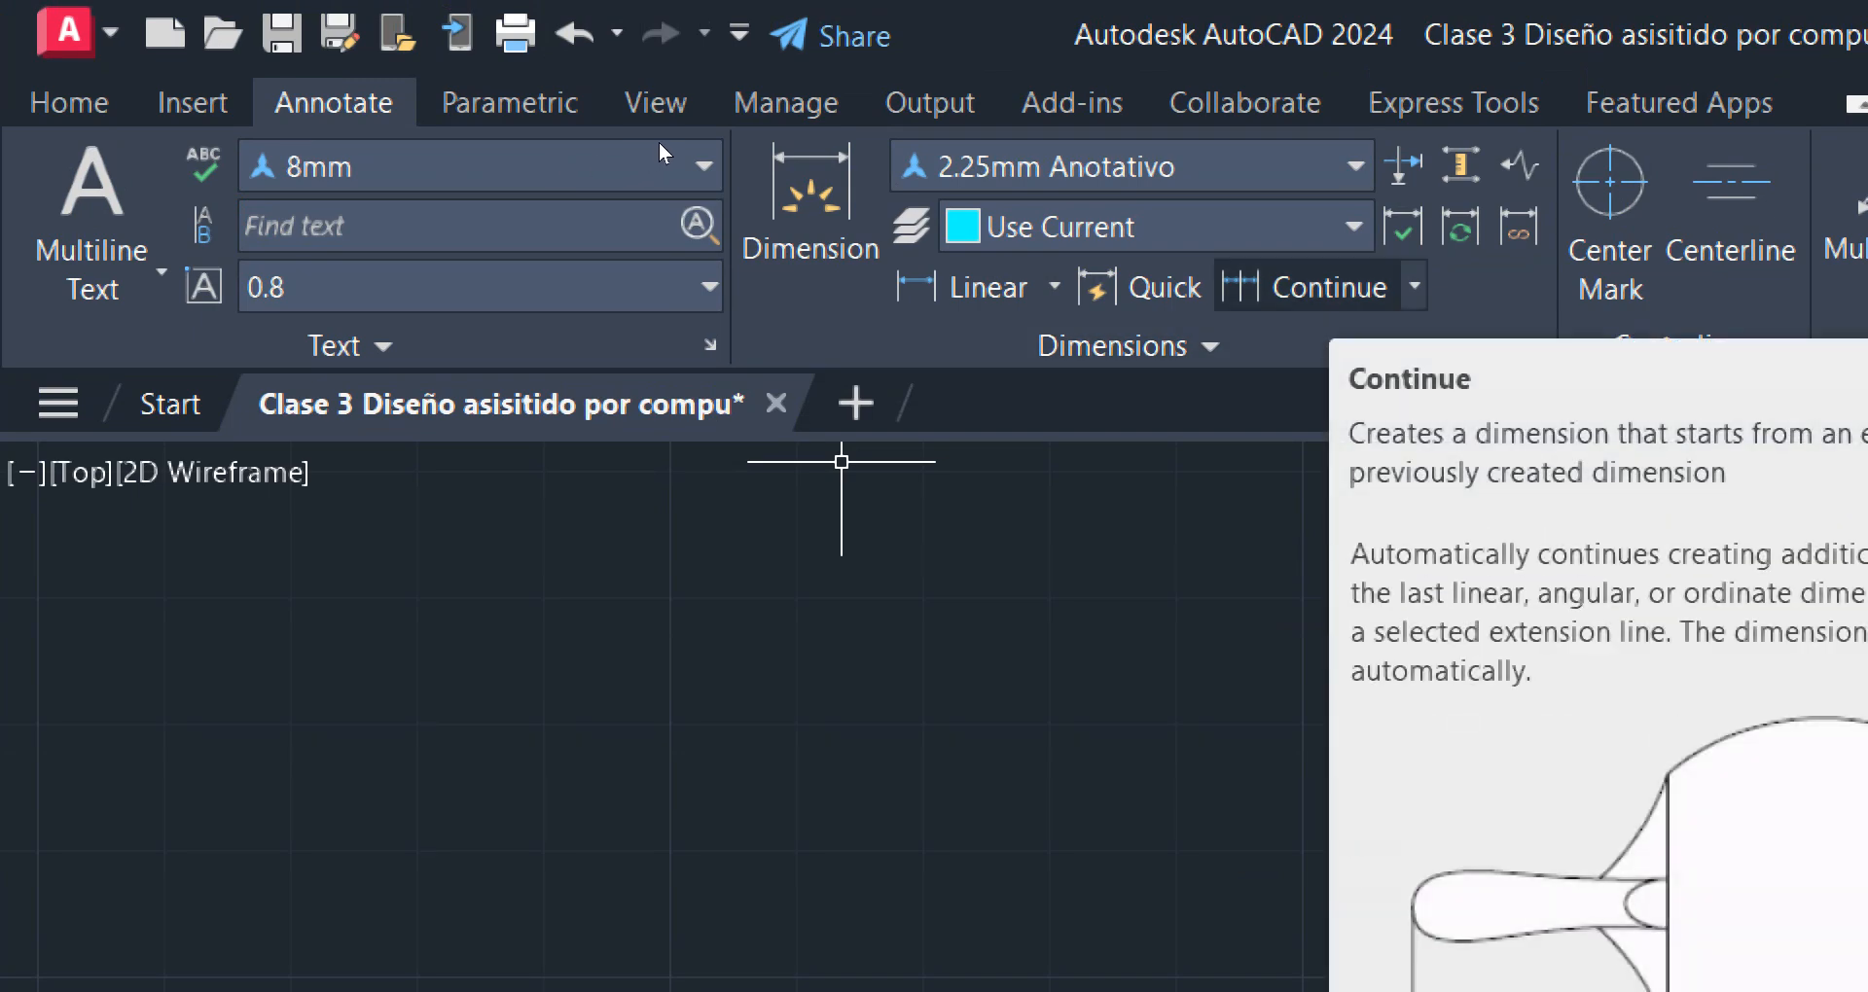
click(1316, 284)
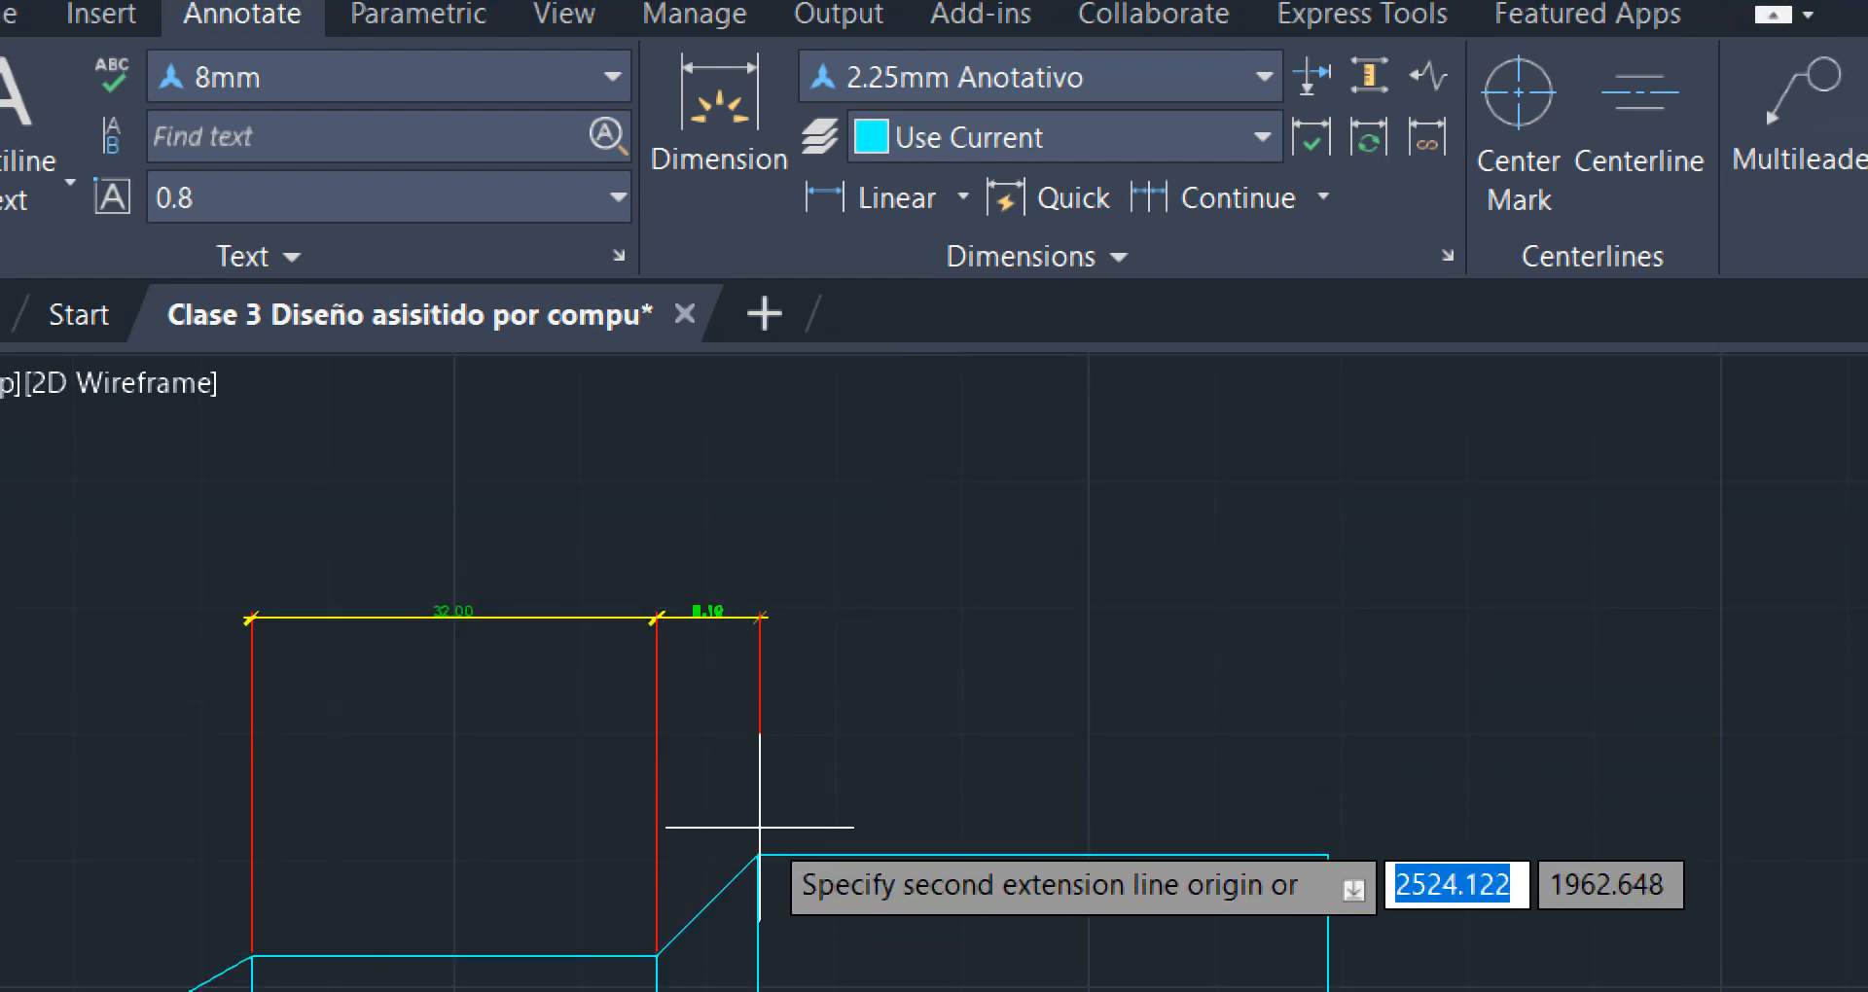
click(758, 855)
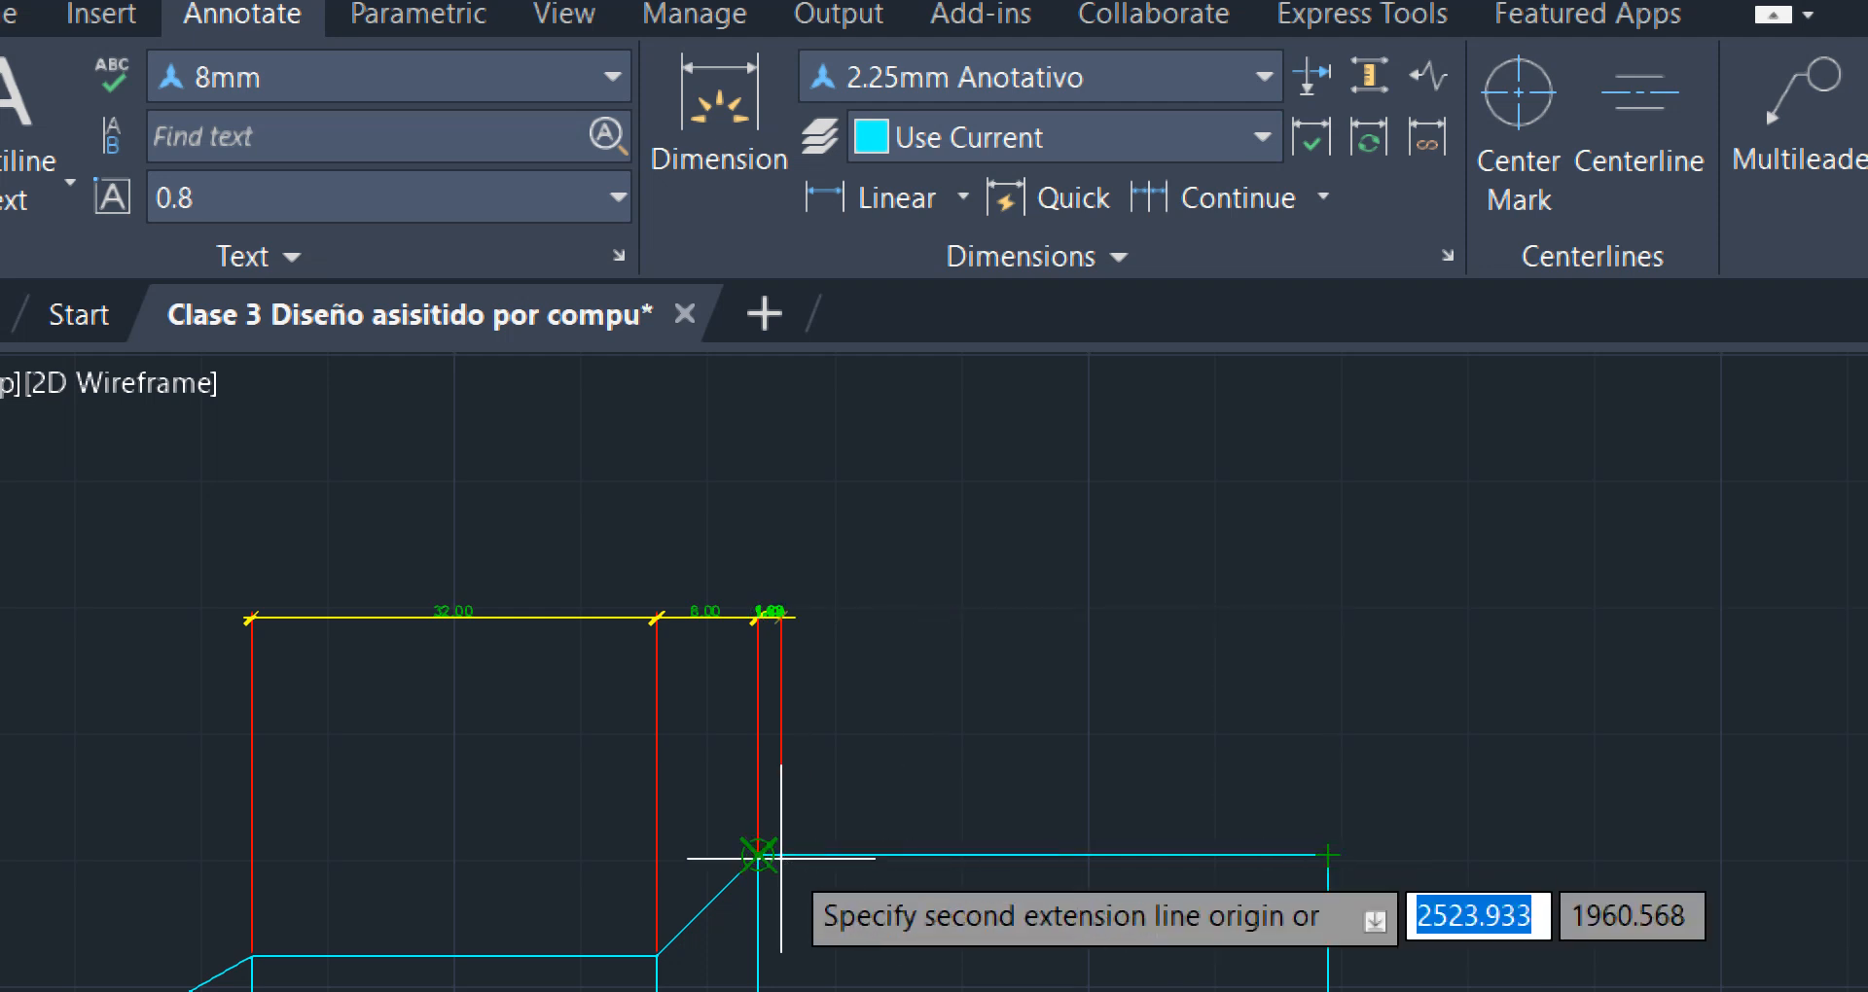
scroll(759, 963, up, 5)
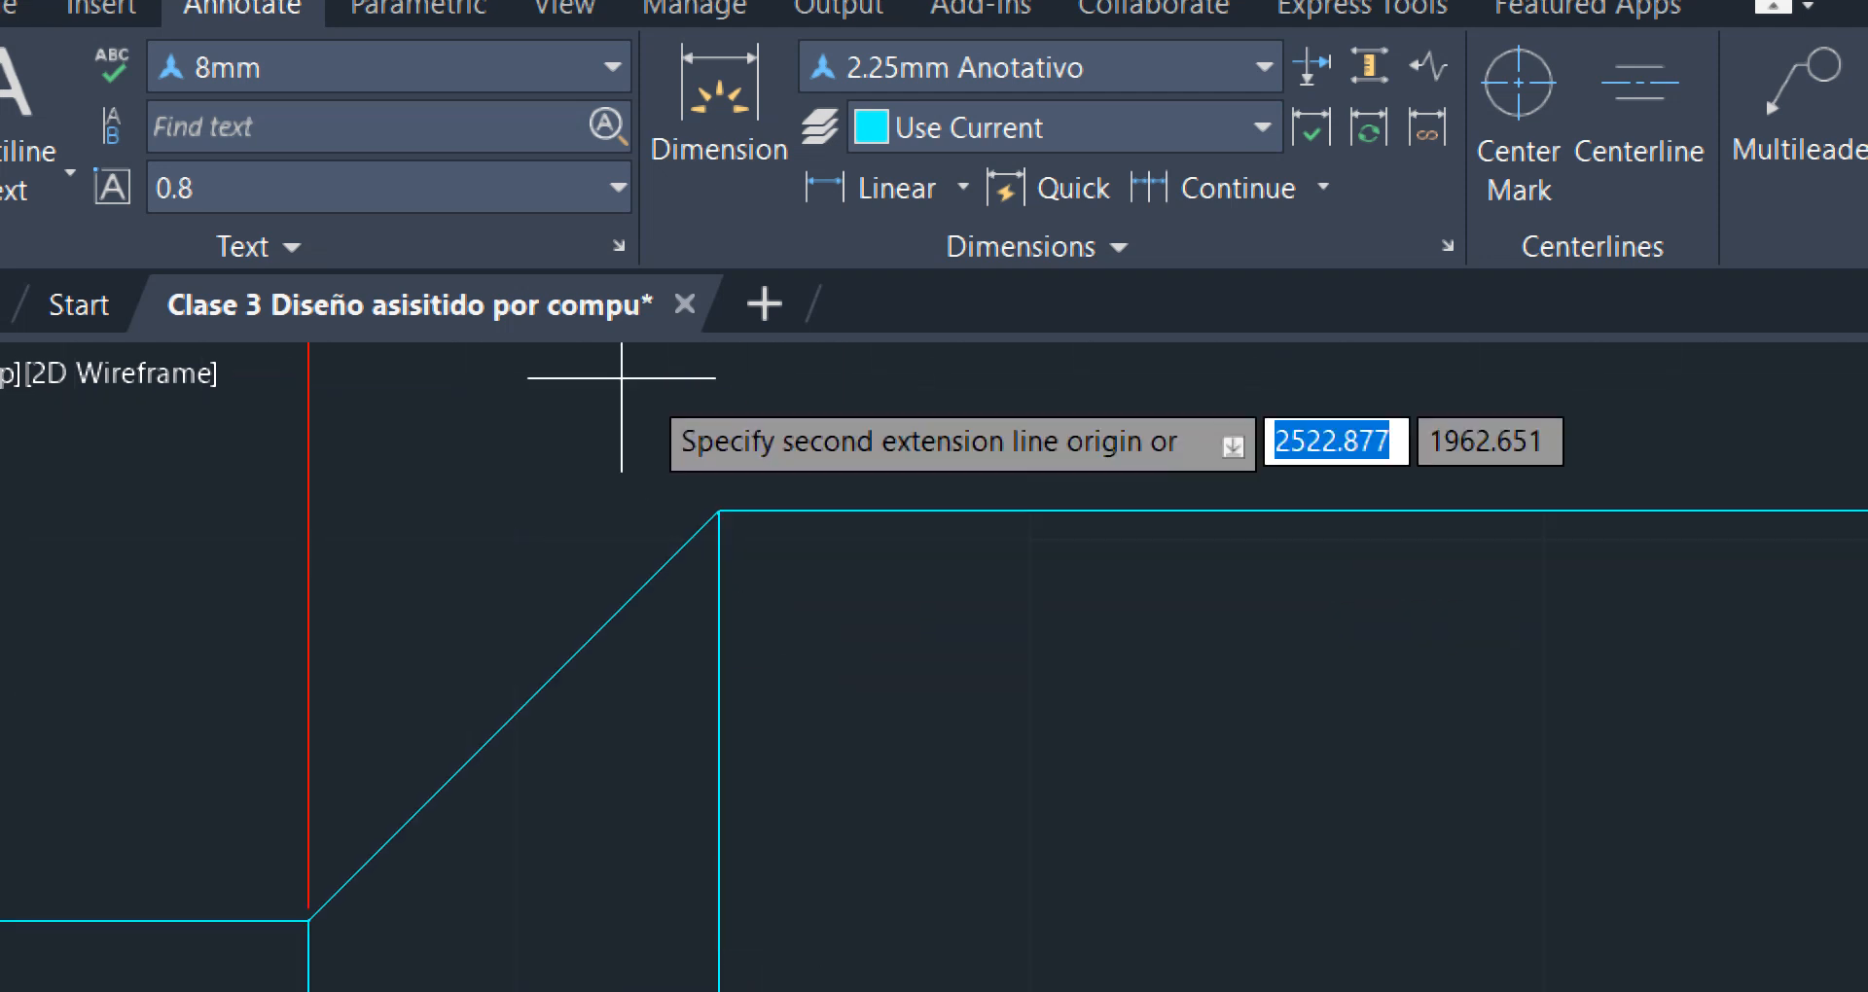
click(719, 509)
scroll(722, 508, down, 5)
middle_drag(1089, 578, 1031, 876)
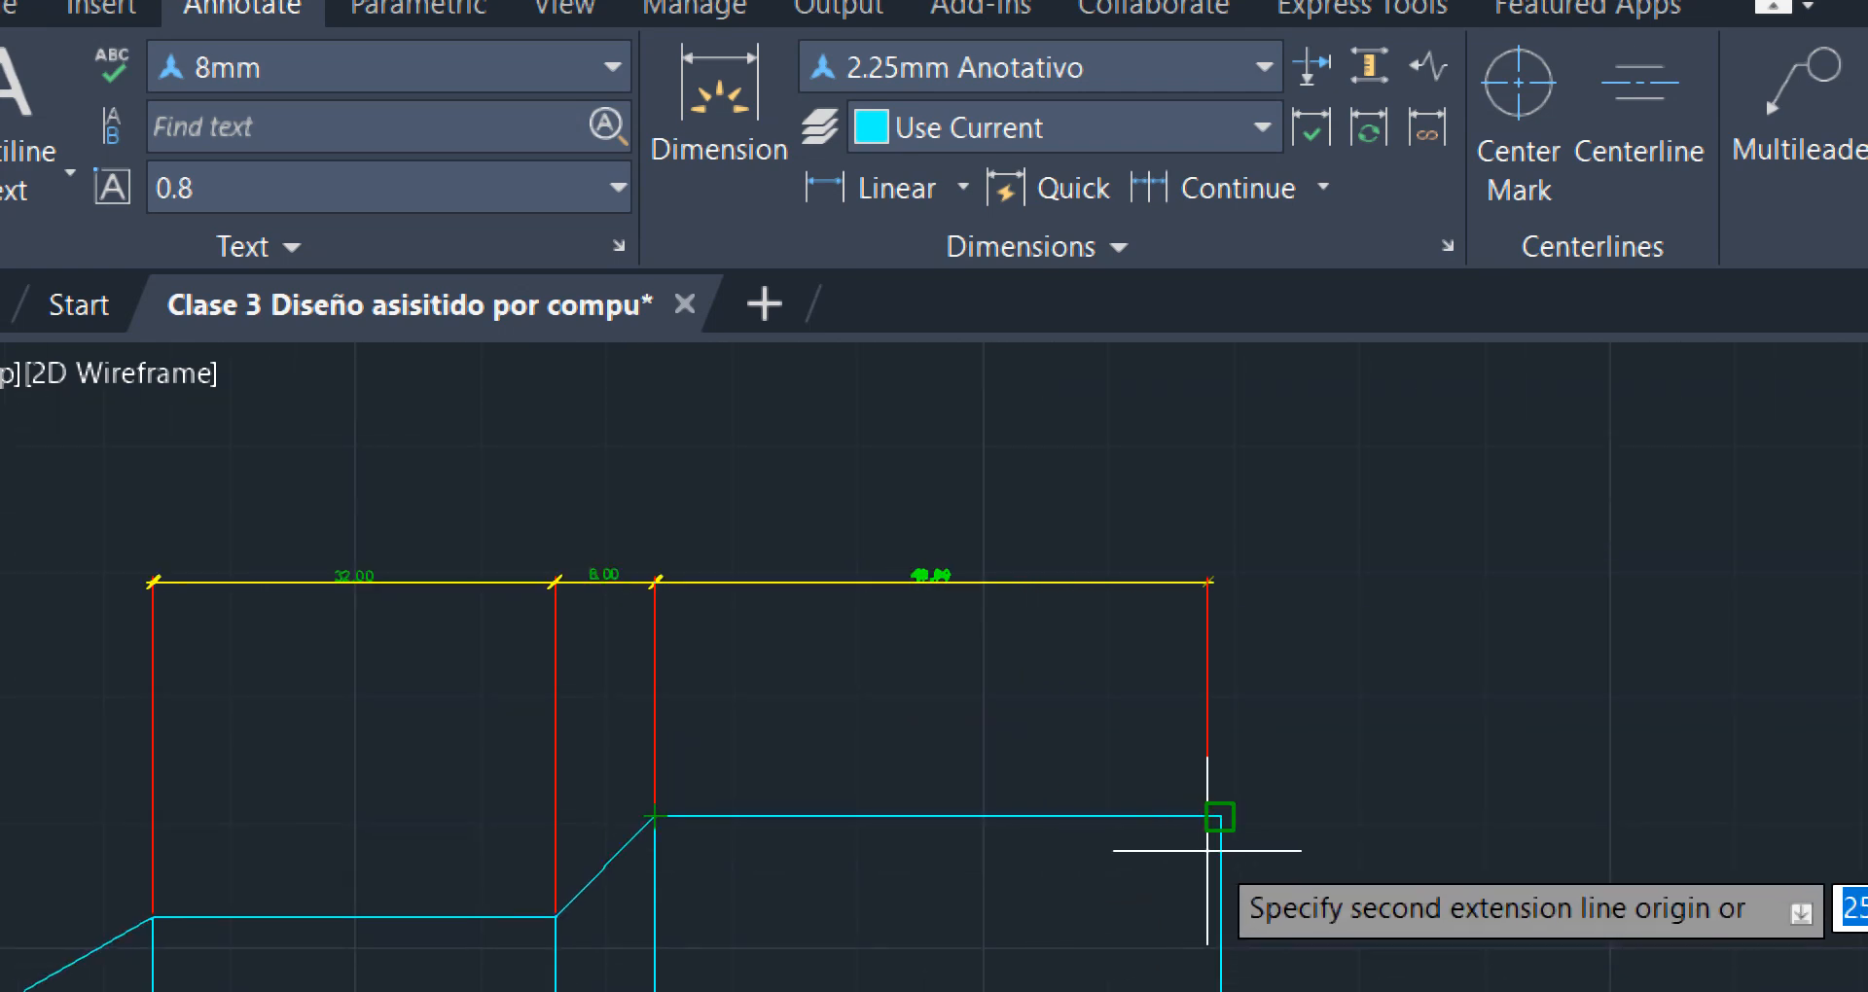
scroll(1207, 849, up, 5)
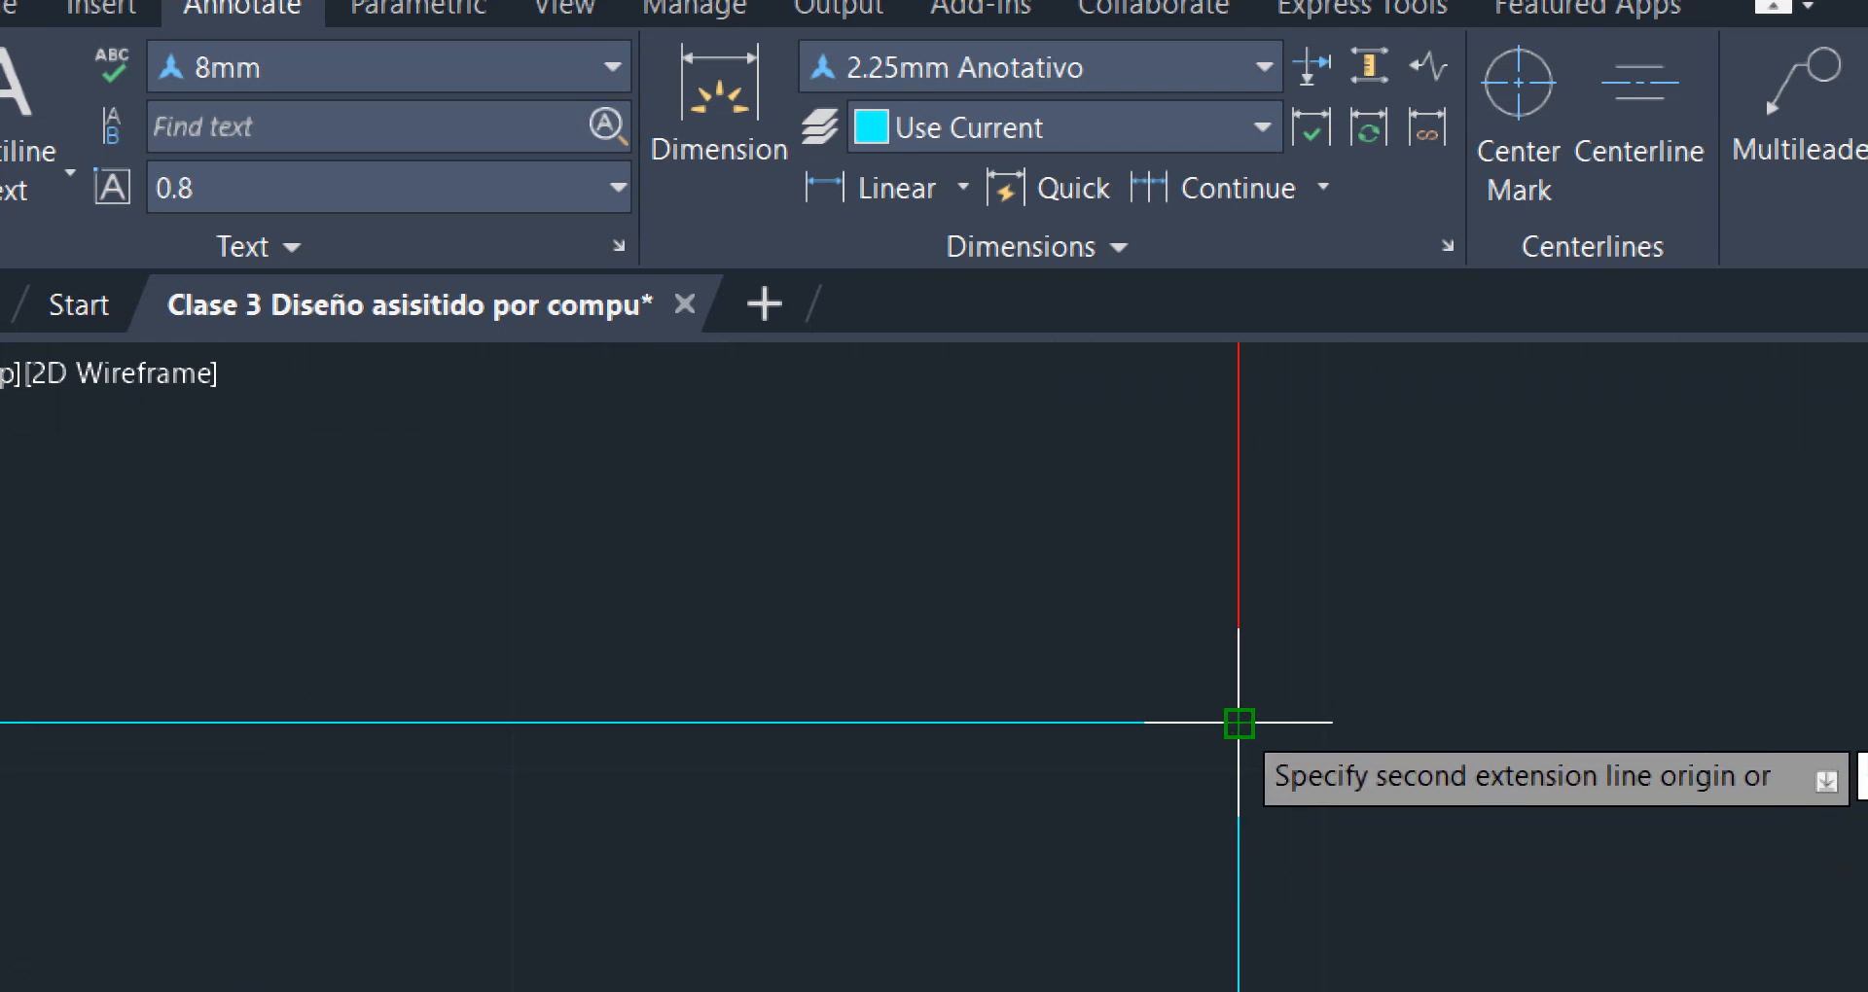
scroll(860, 667, down, 5)
key(Return)
key(Return)
middle_drag(732, 571, 1189, 789)
scroll(980, 676, down, 3)
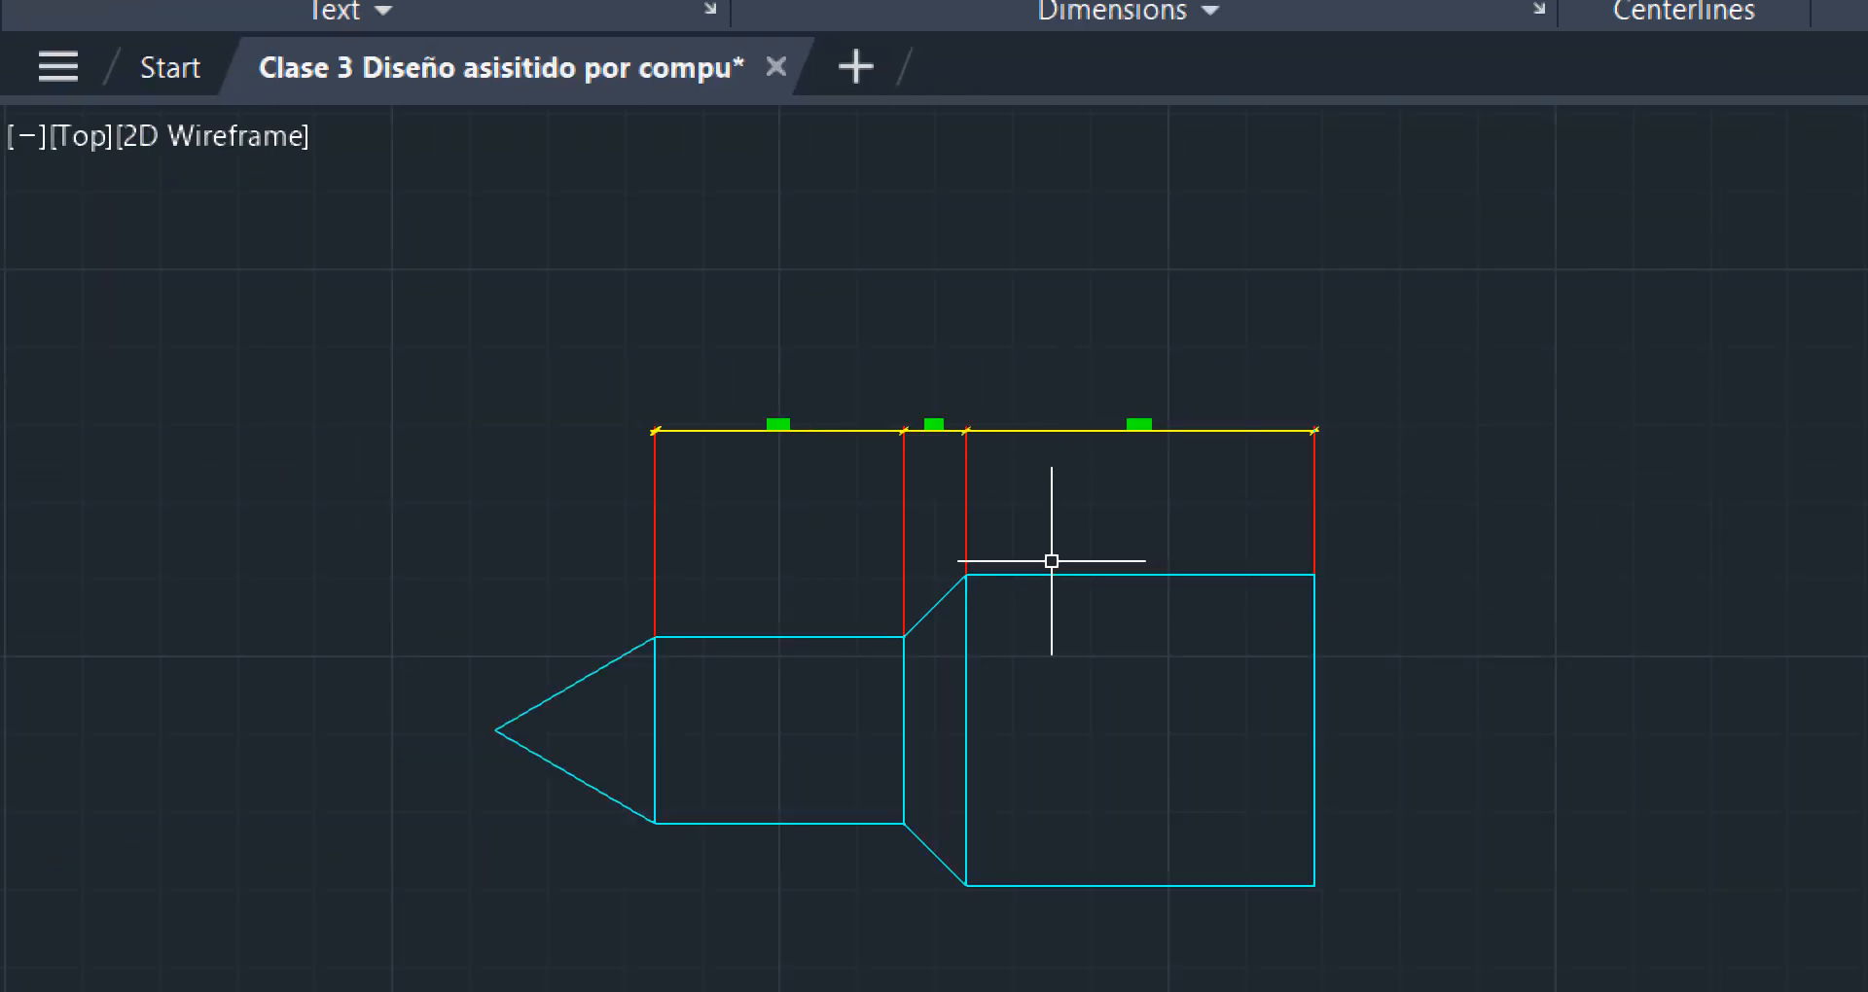
Dimension the height of the large rectangle, placing the vertical dimension line just outside its right edge
middle_drag(1021, 689, 1014, 636)
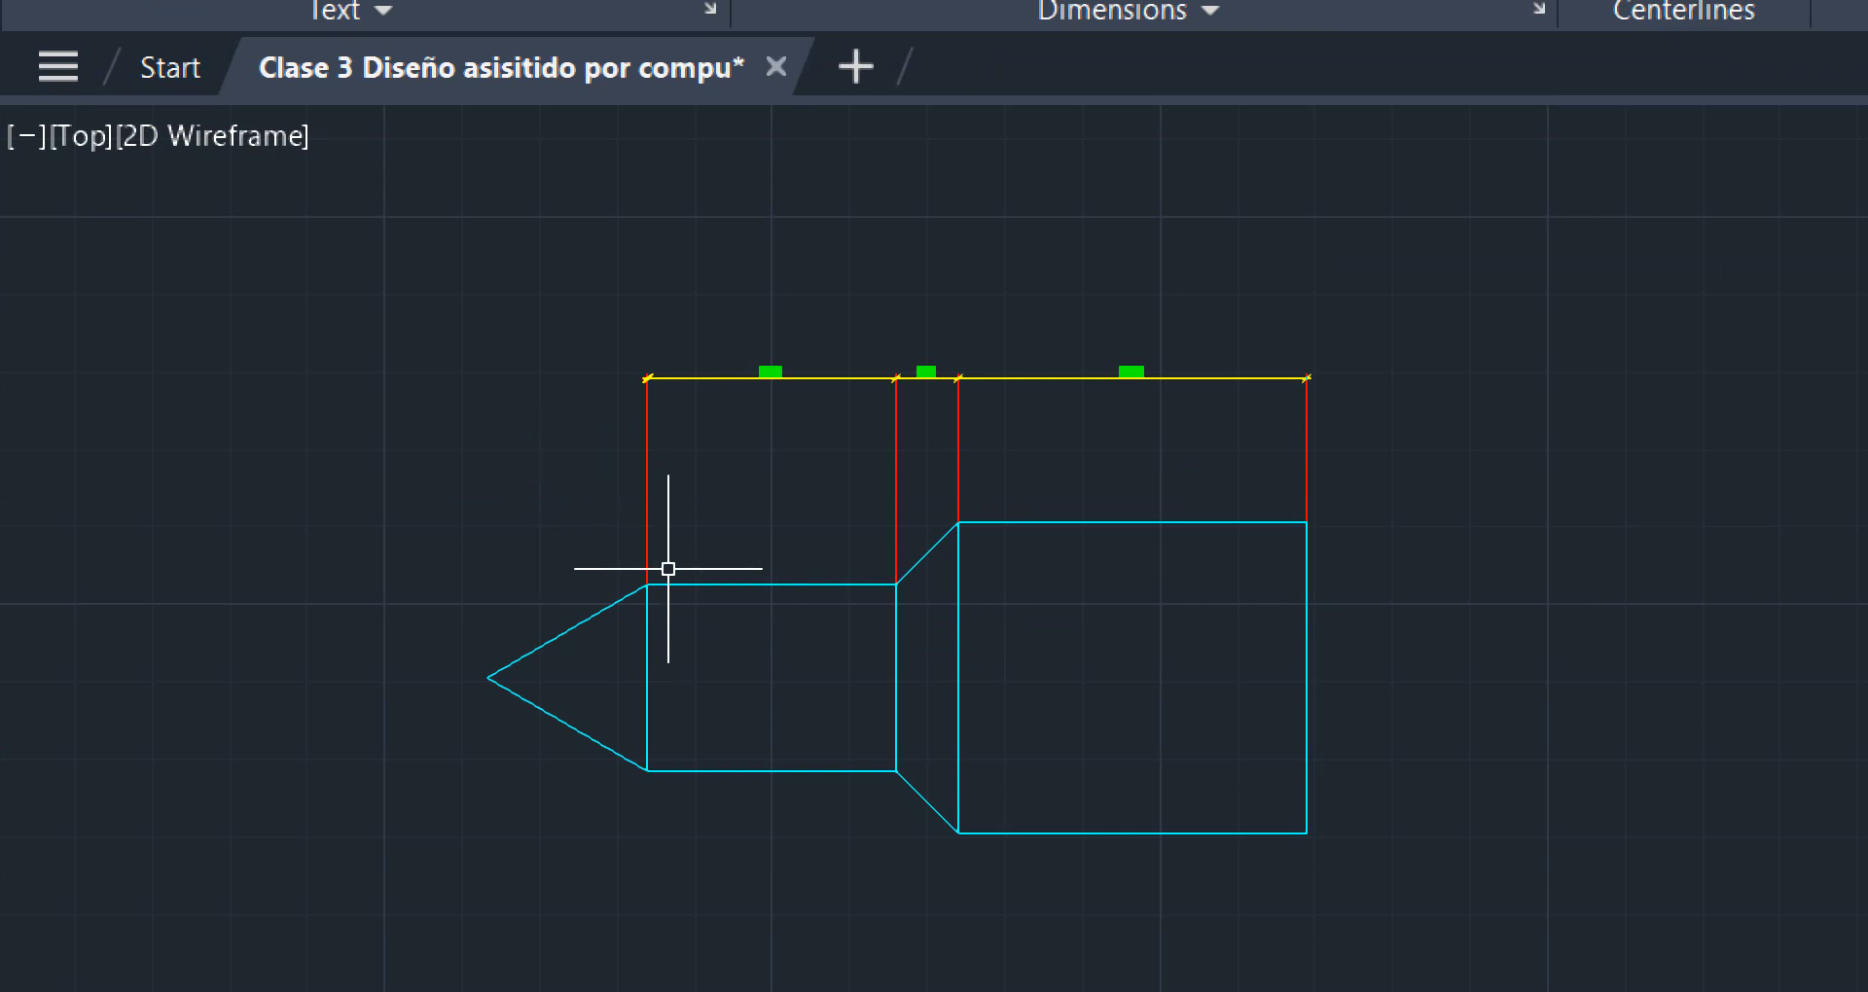
middle_drag(471, 307, 780, 622)
scroll(762, 492, down, 4)
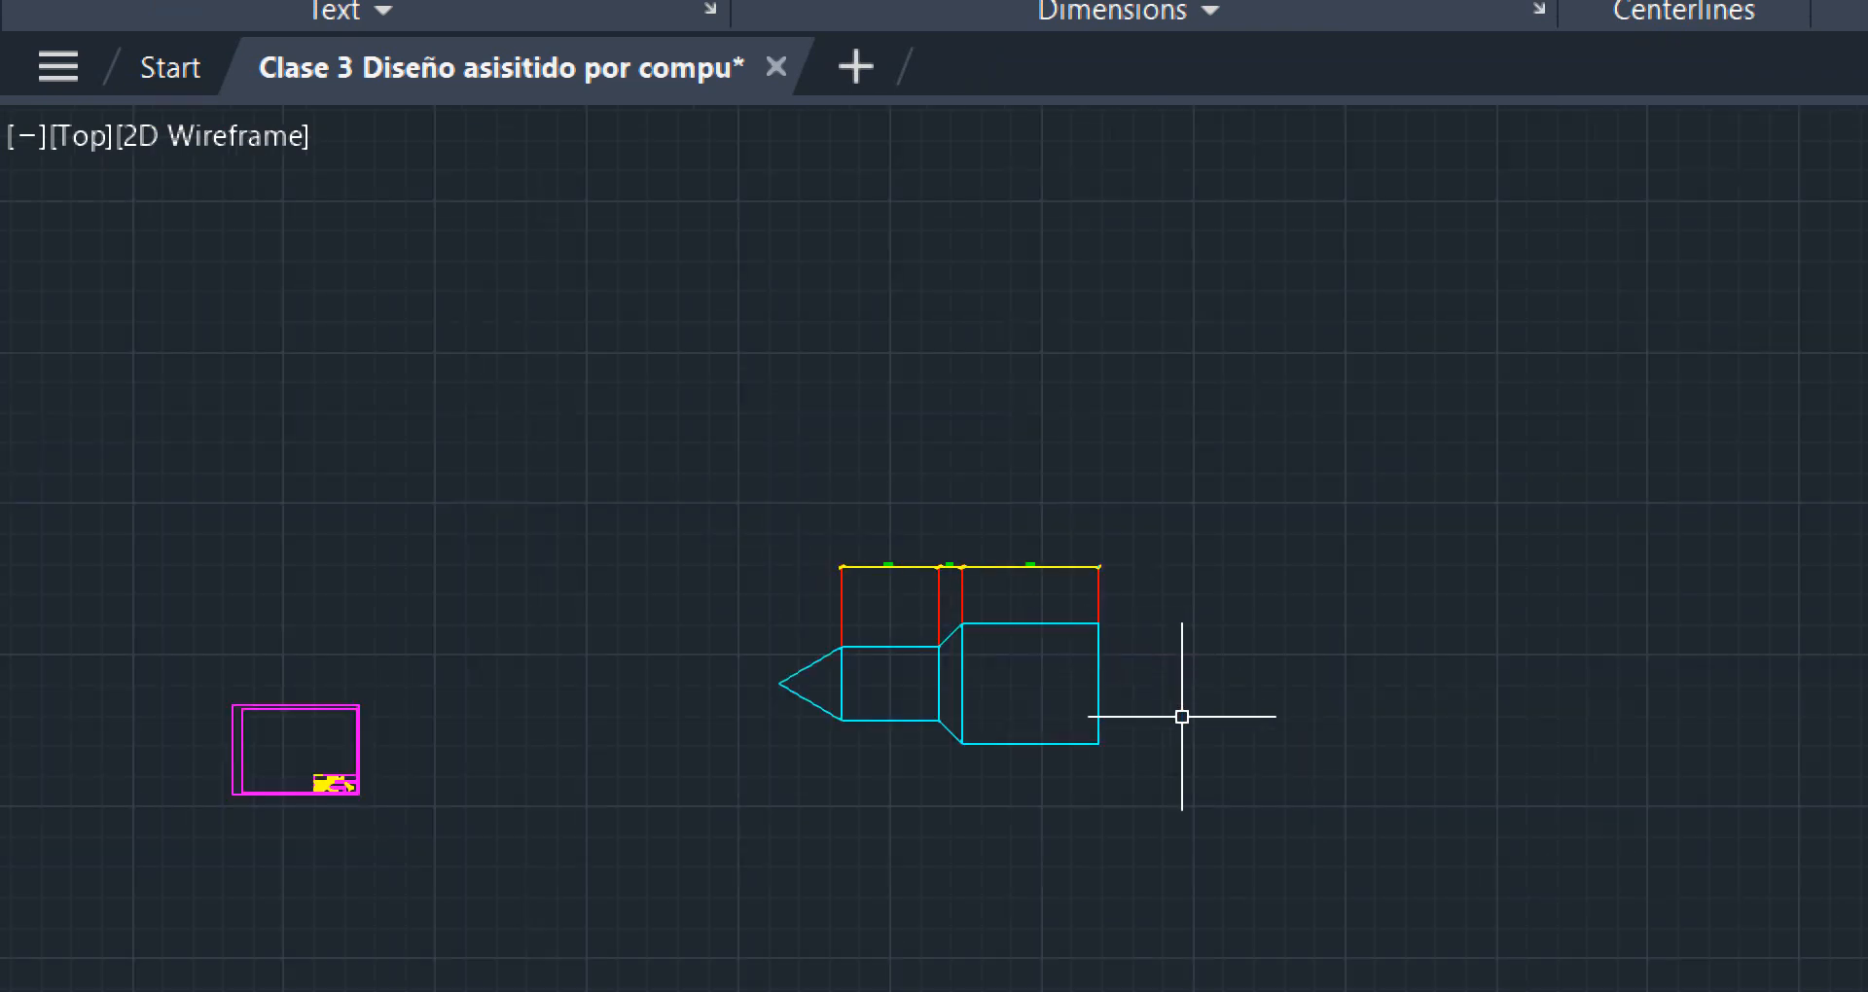
scroll(1057, 737, up, 4)
middle_drag(529, 226, 541, 464)
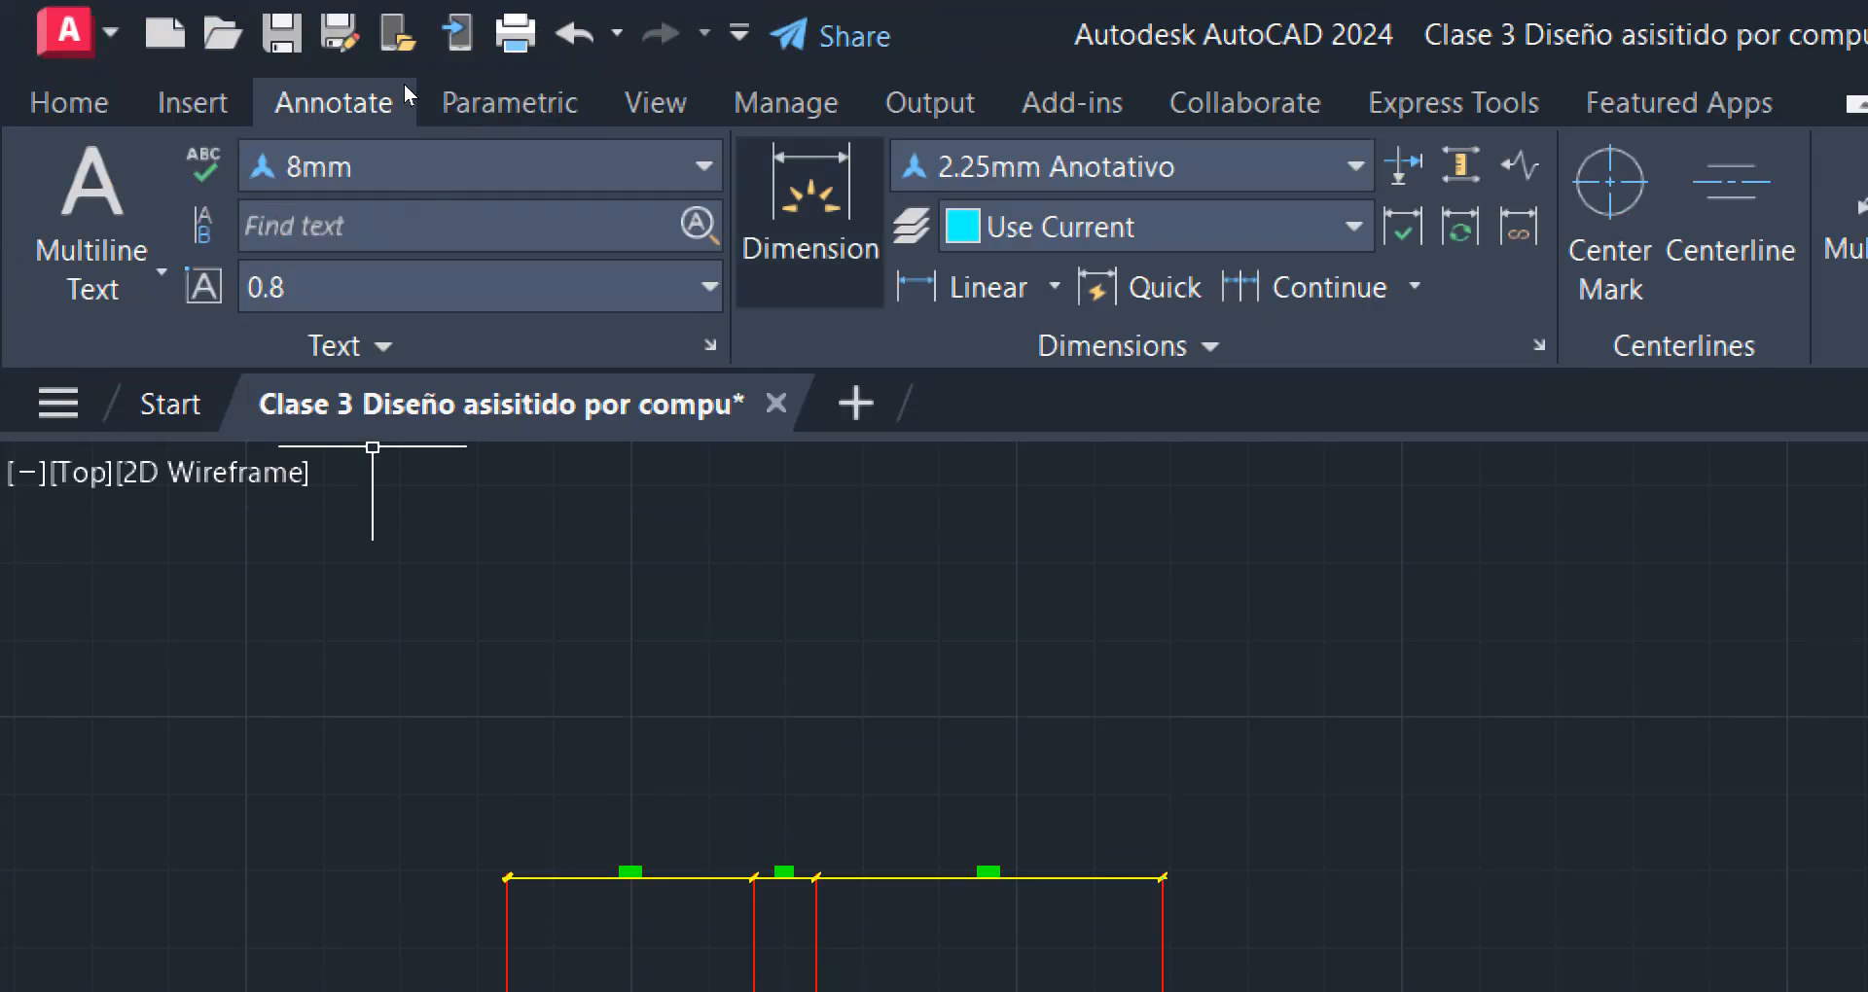
click(811, 210)
mouse_move(1334, 935)
middle_down()
mouse_move(1155, 594)
mouse_move(1076, 370)
middle_up()
scroll(1019, 822, up, 2)
middle_drag(1035, 608, 1230, 925)
scroll(1117, 587, down, 2)
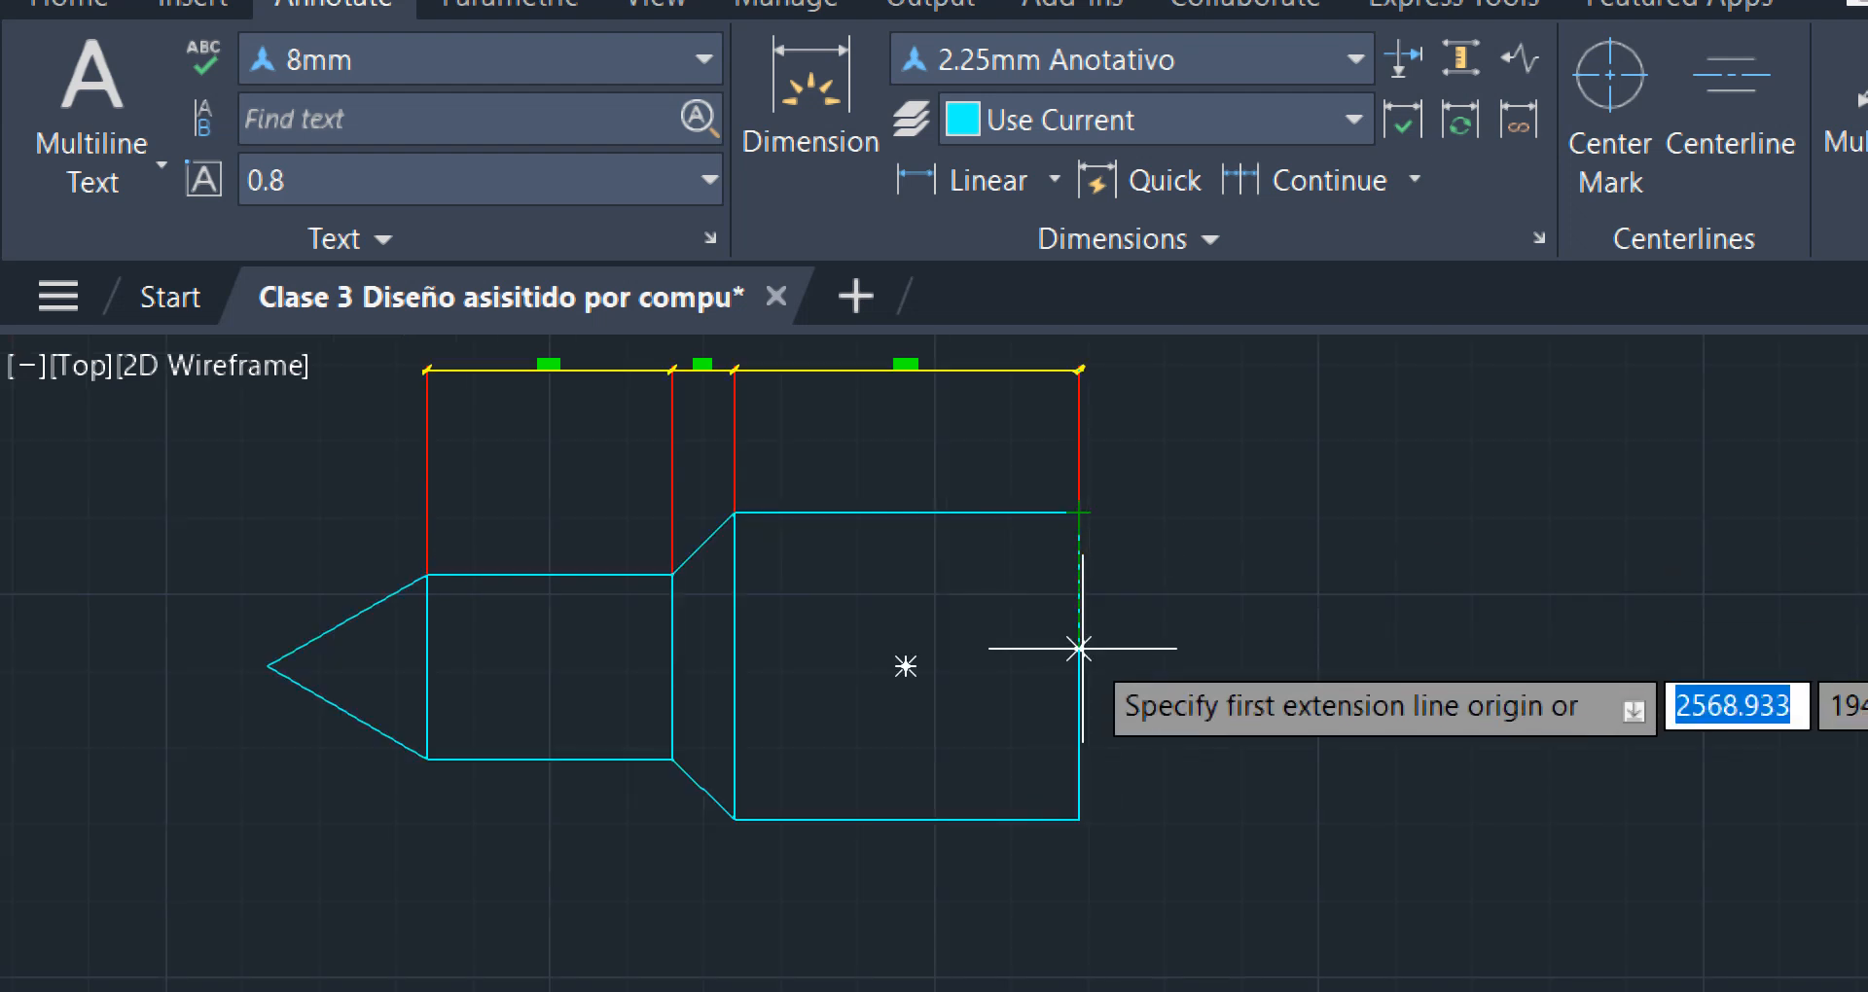
click(1080, 511)
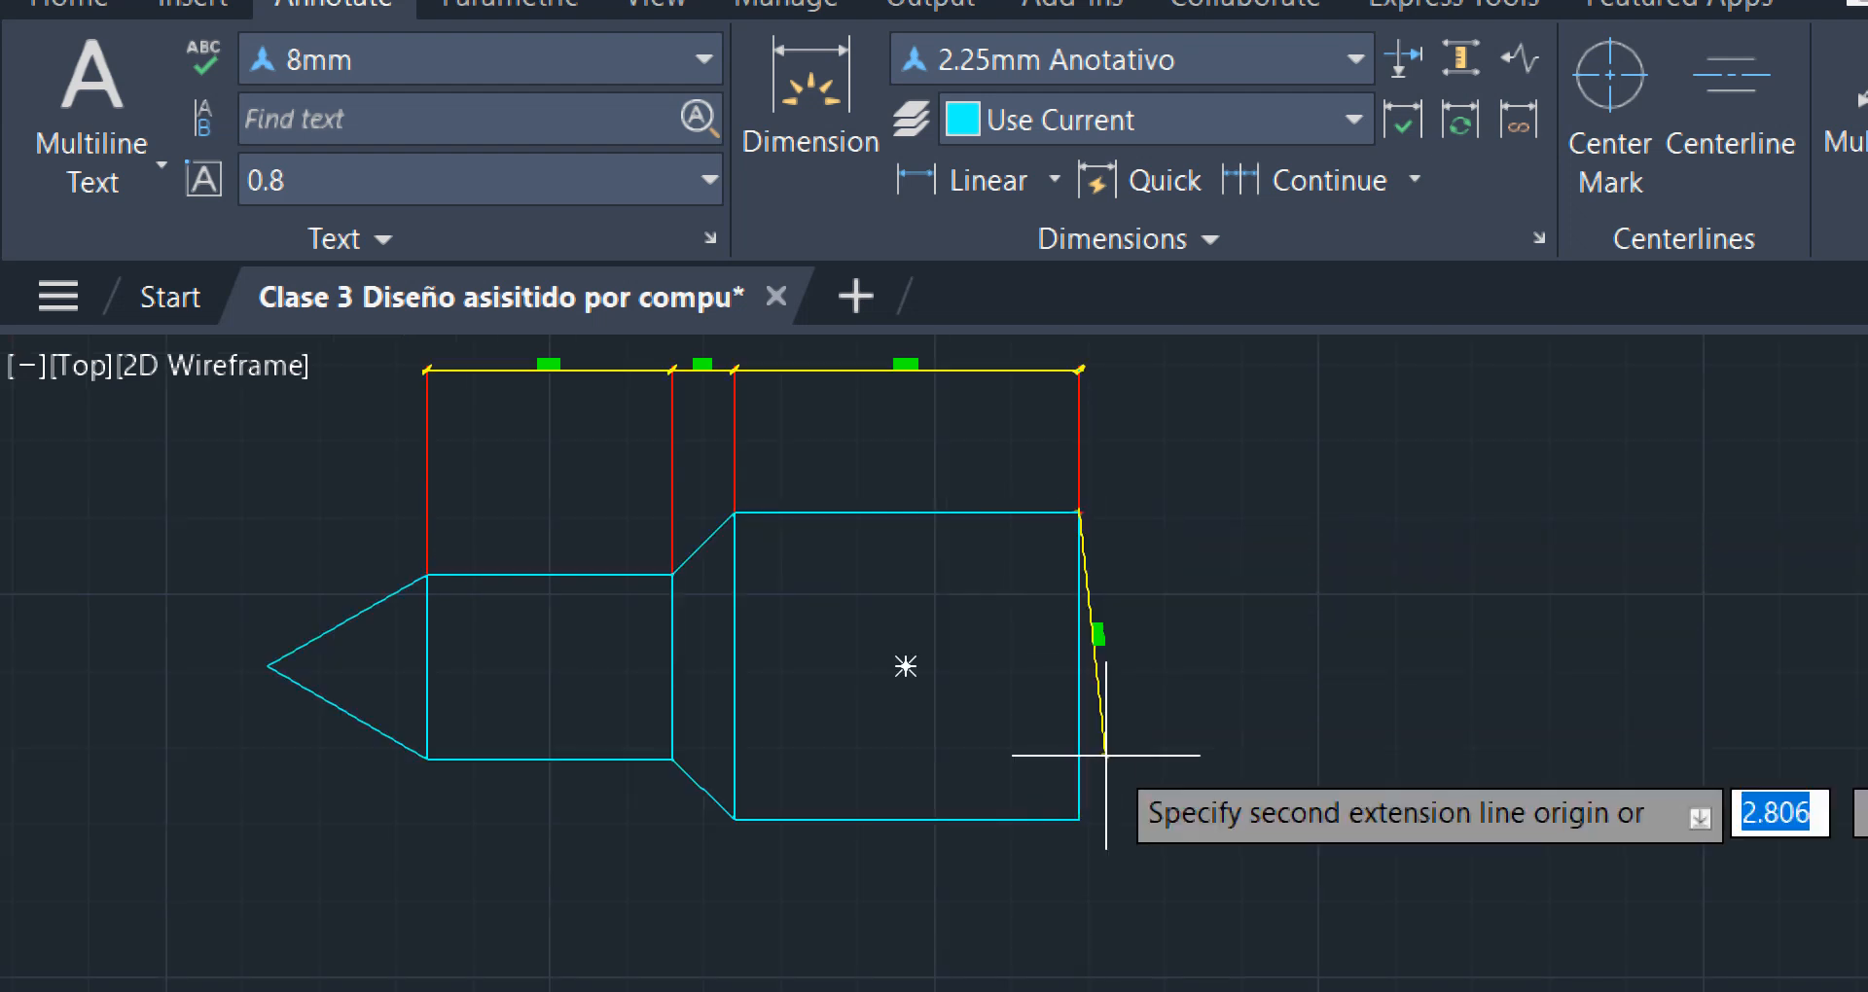
click(1080, 820)
click(1167, 763)
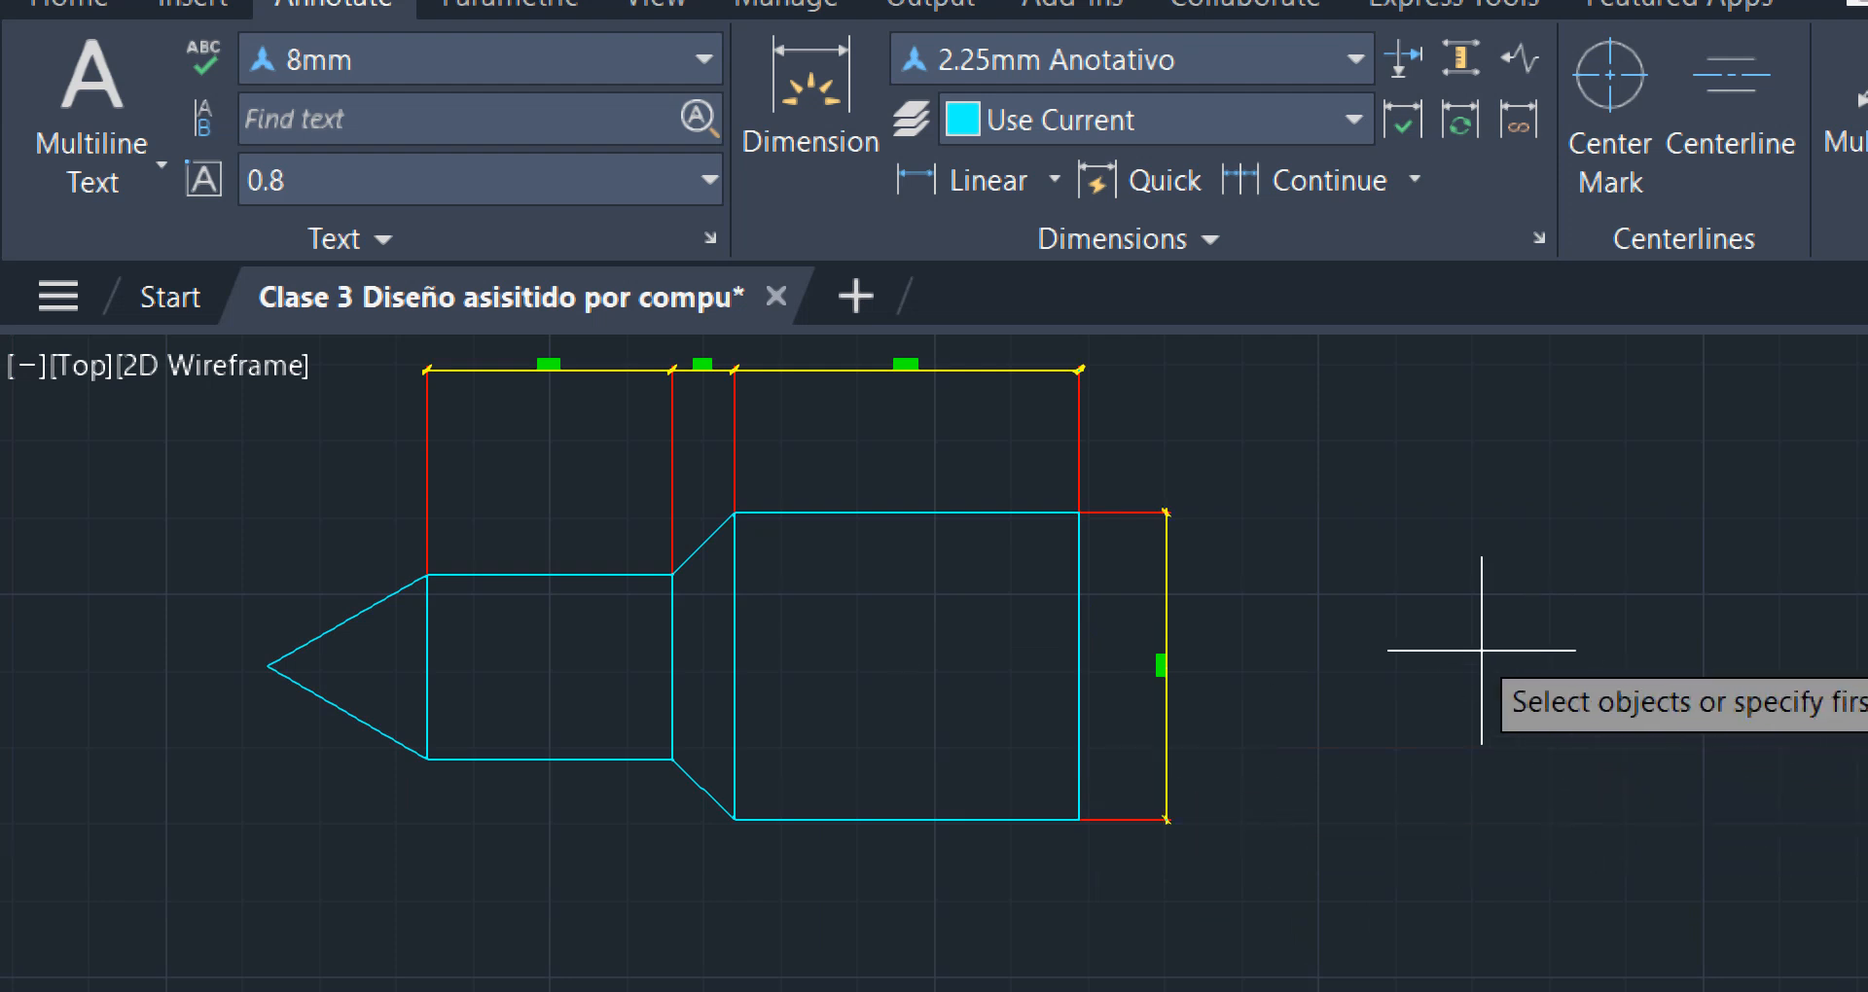
key(Escape)
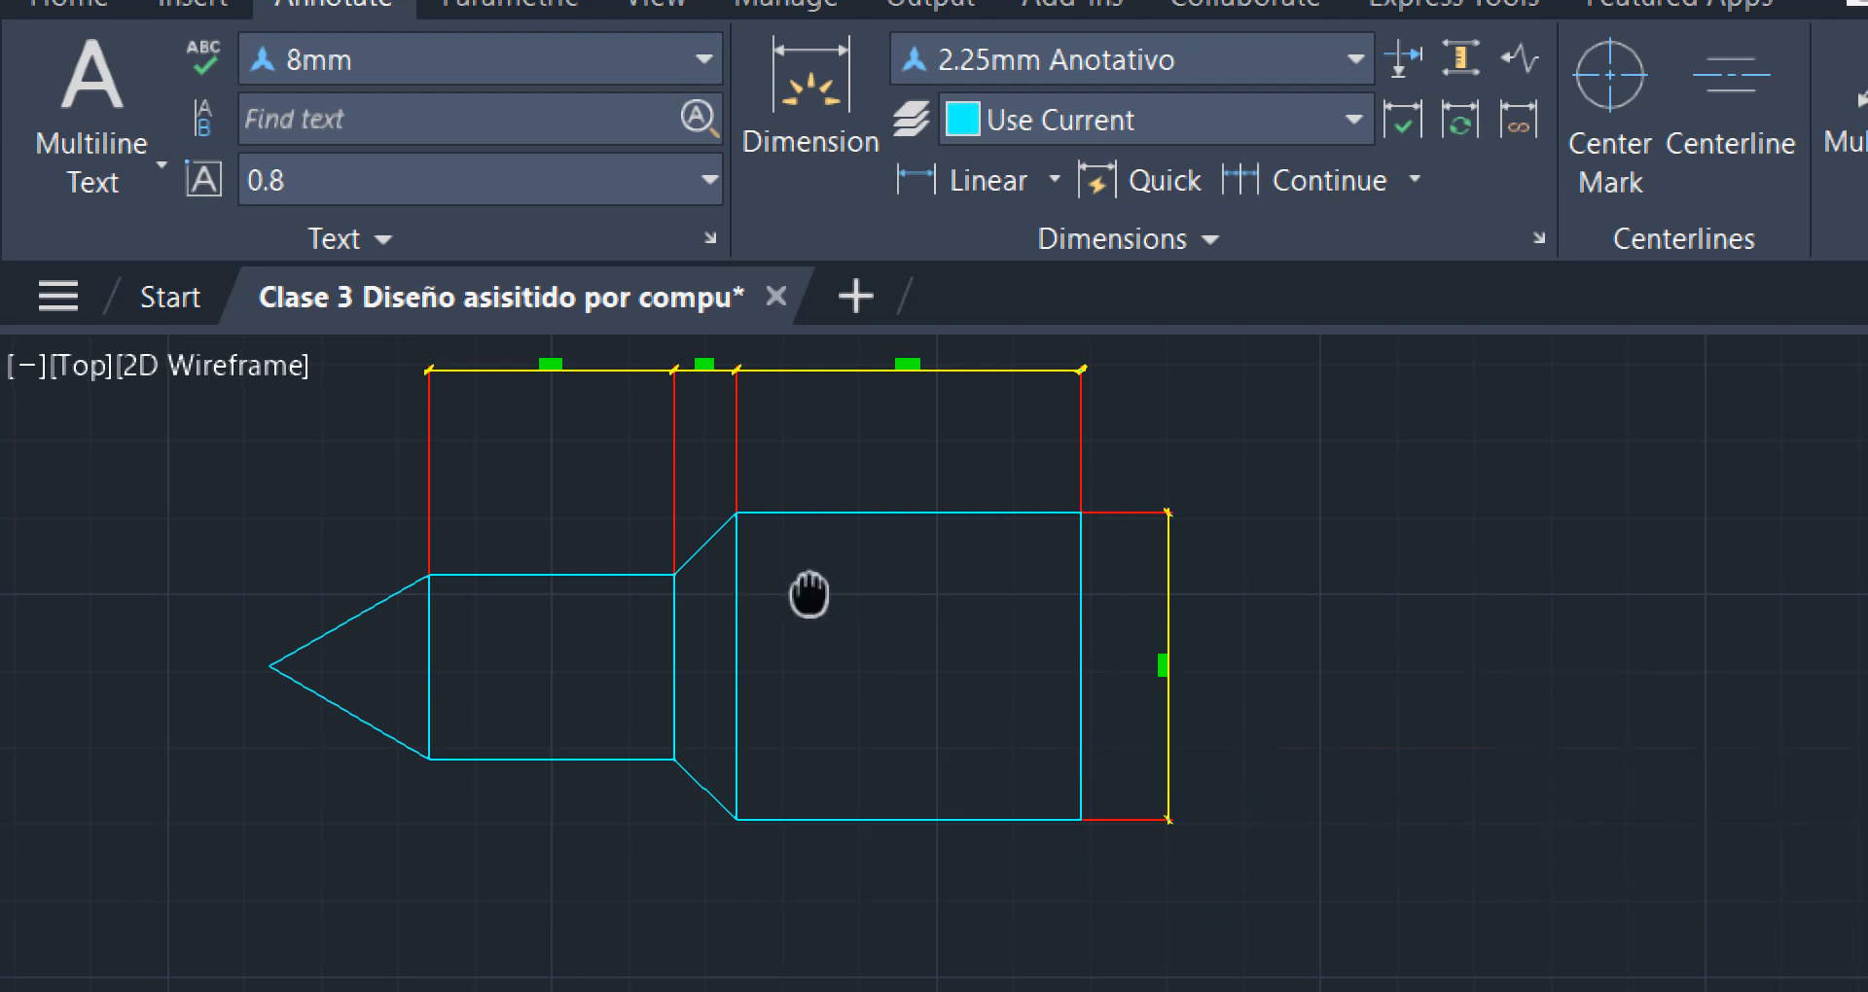
middle_drag(805, 590, 925, 752)
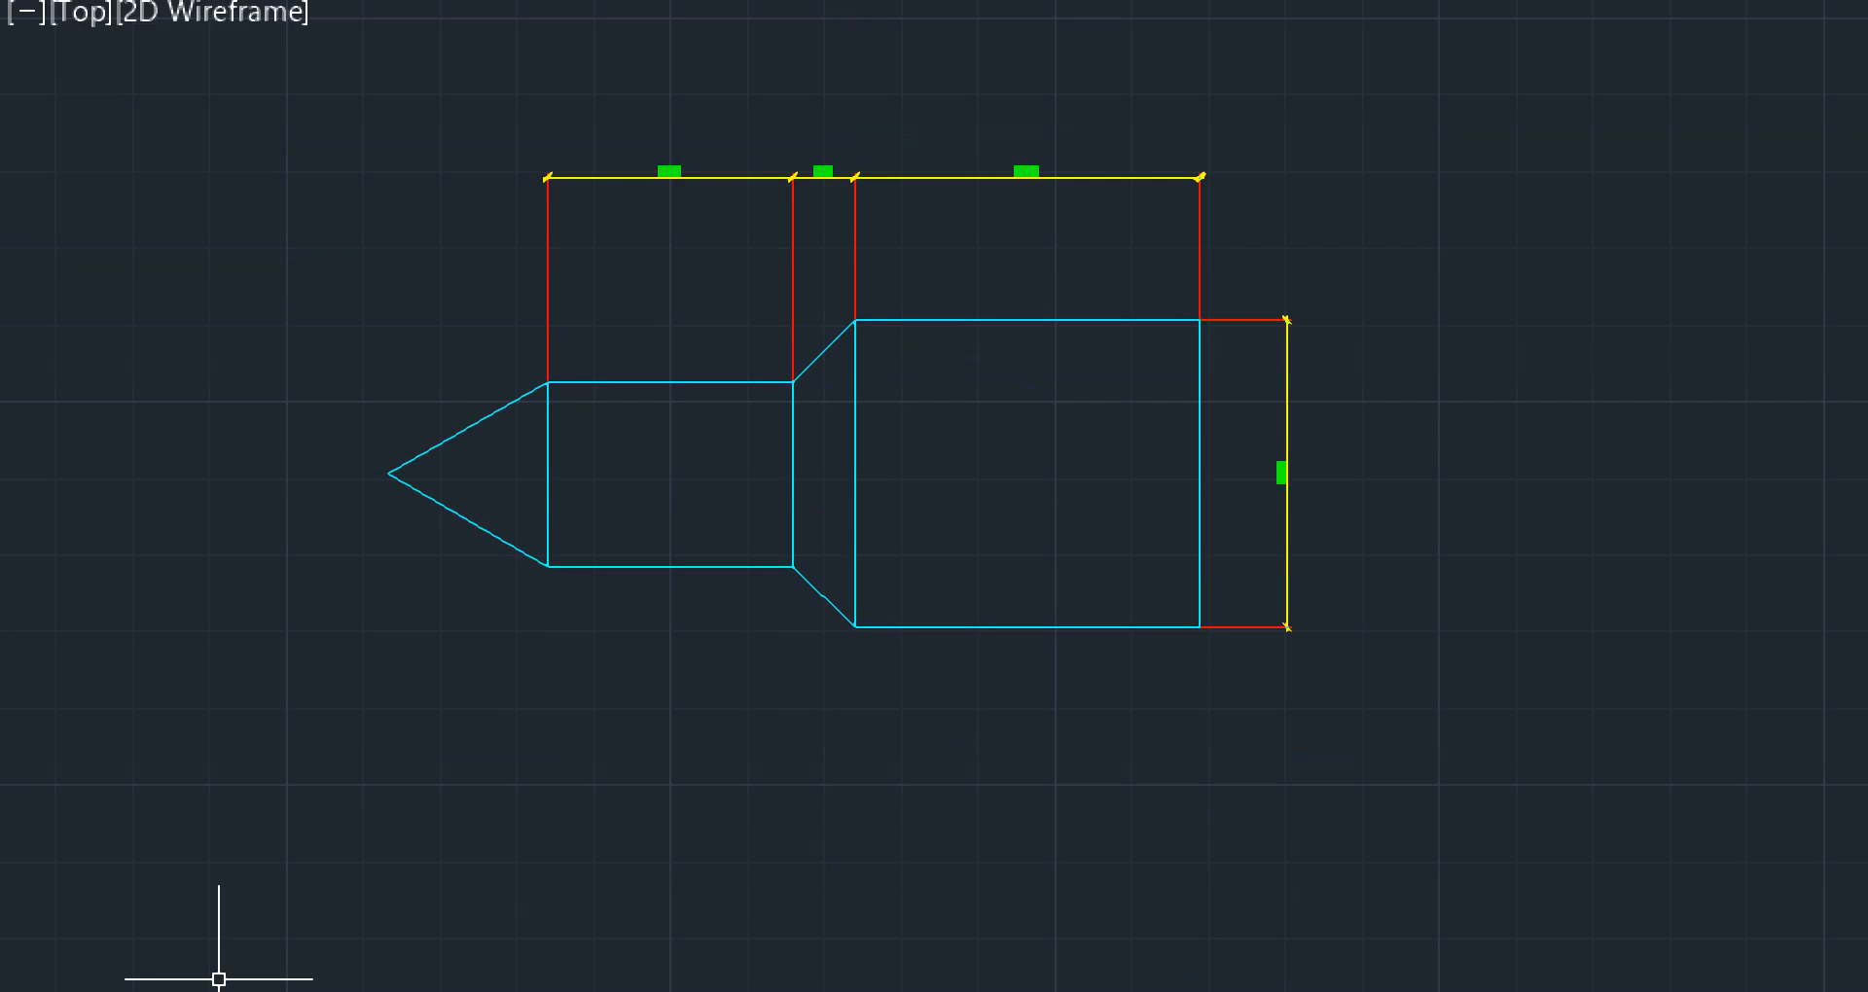
mouse_move(518, 894)
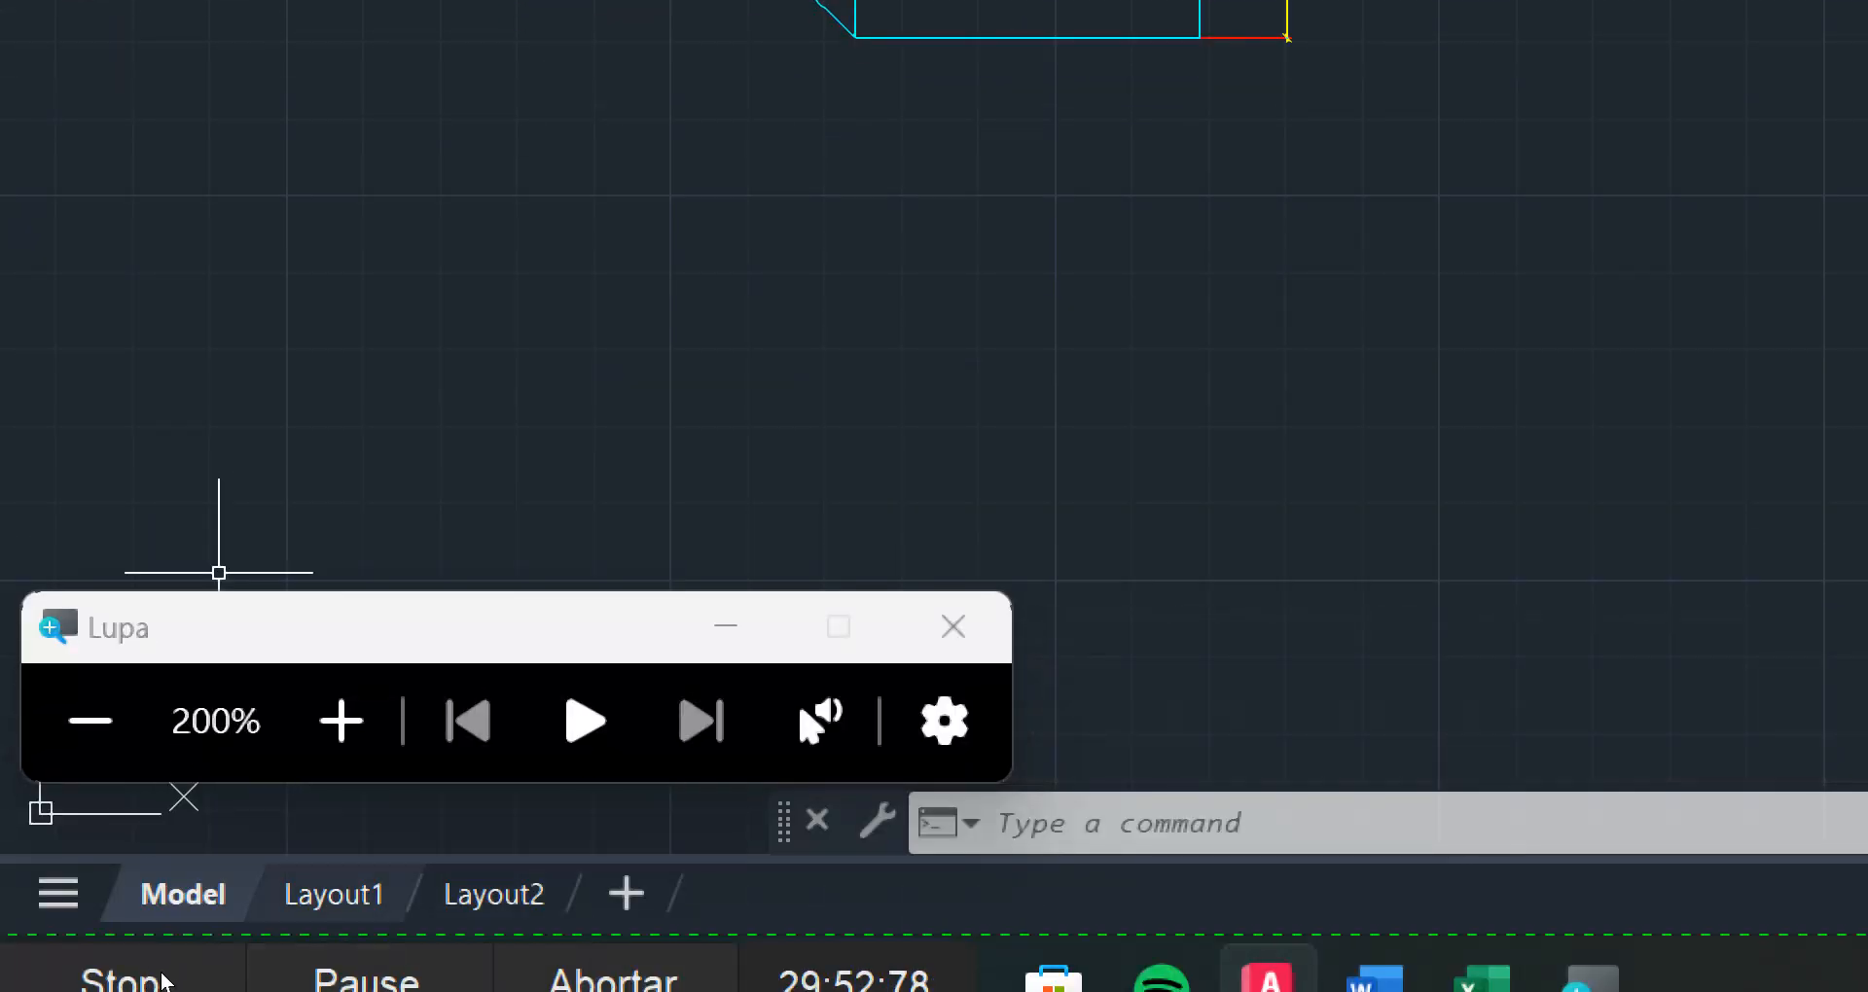
Switch to the Layout1 sheet and check how the new dimensions display in the viewport
click(334, 895)
click(91, 721)
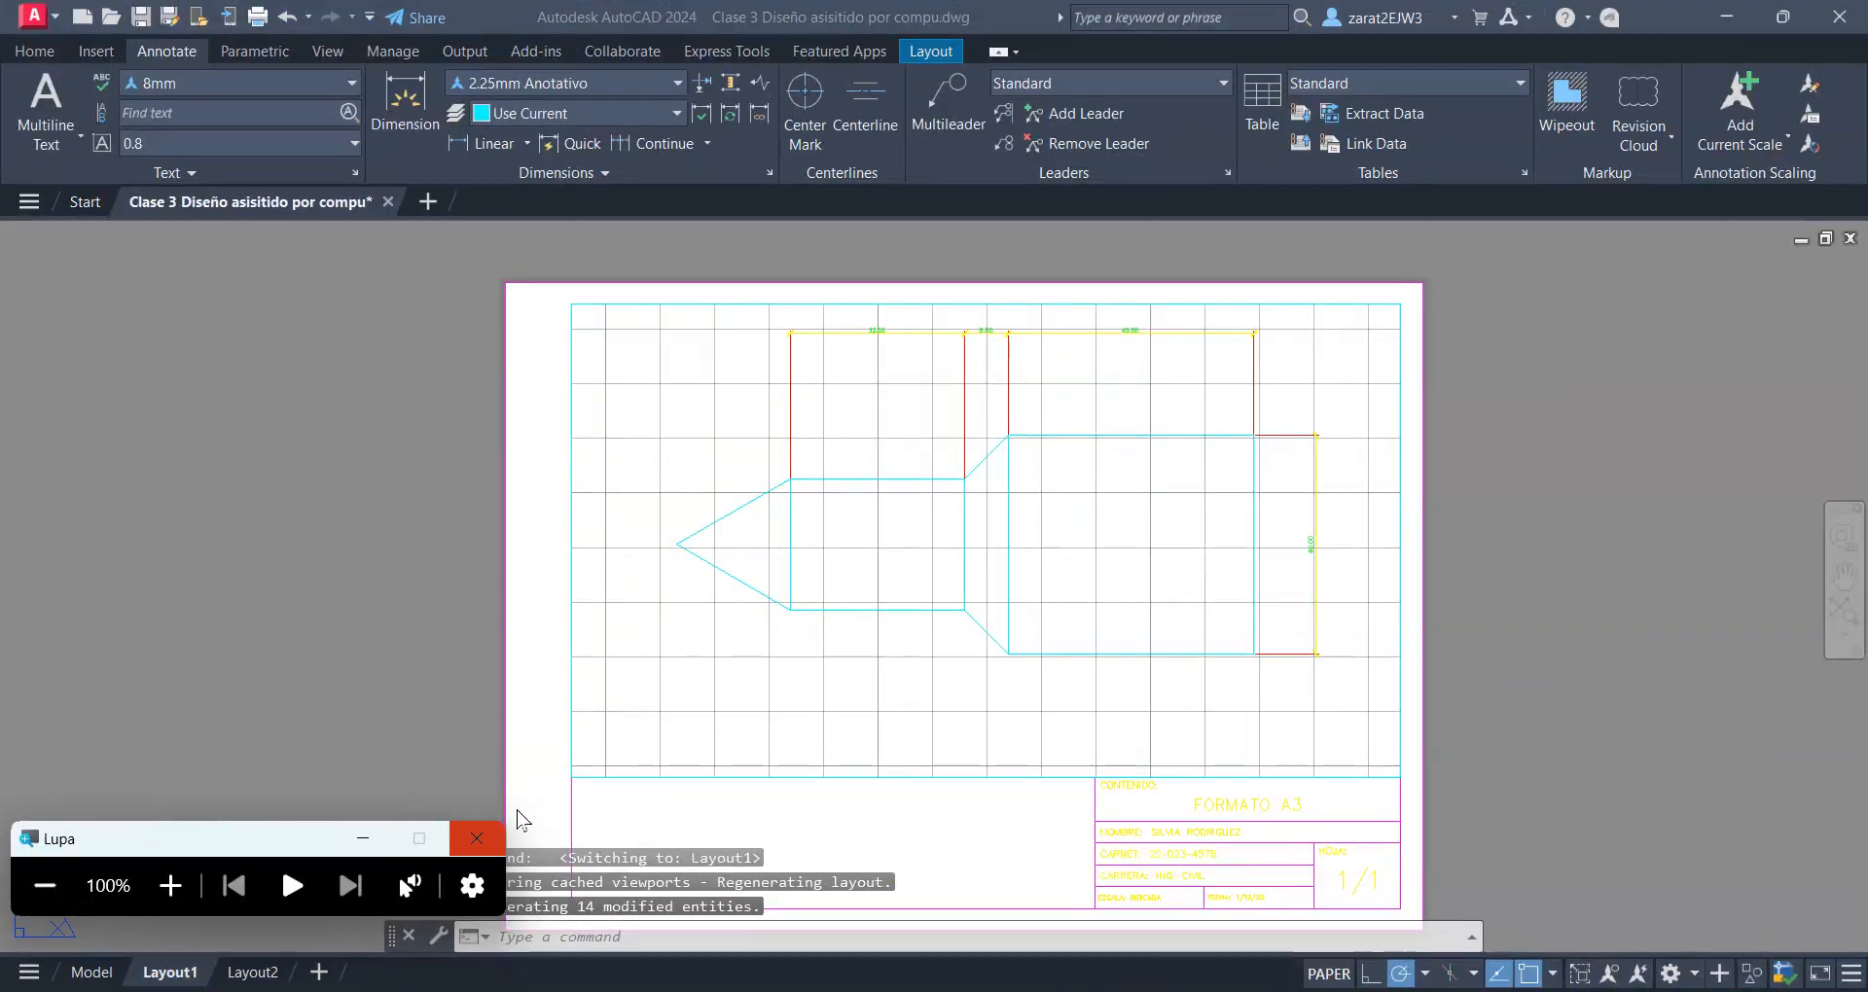
click(978, 690)
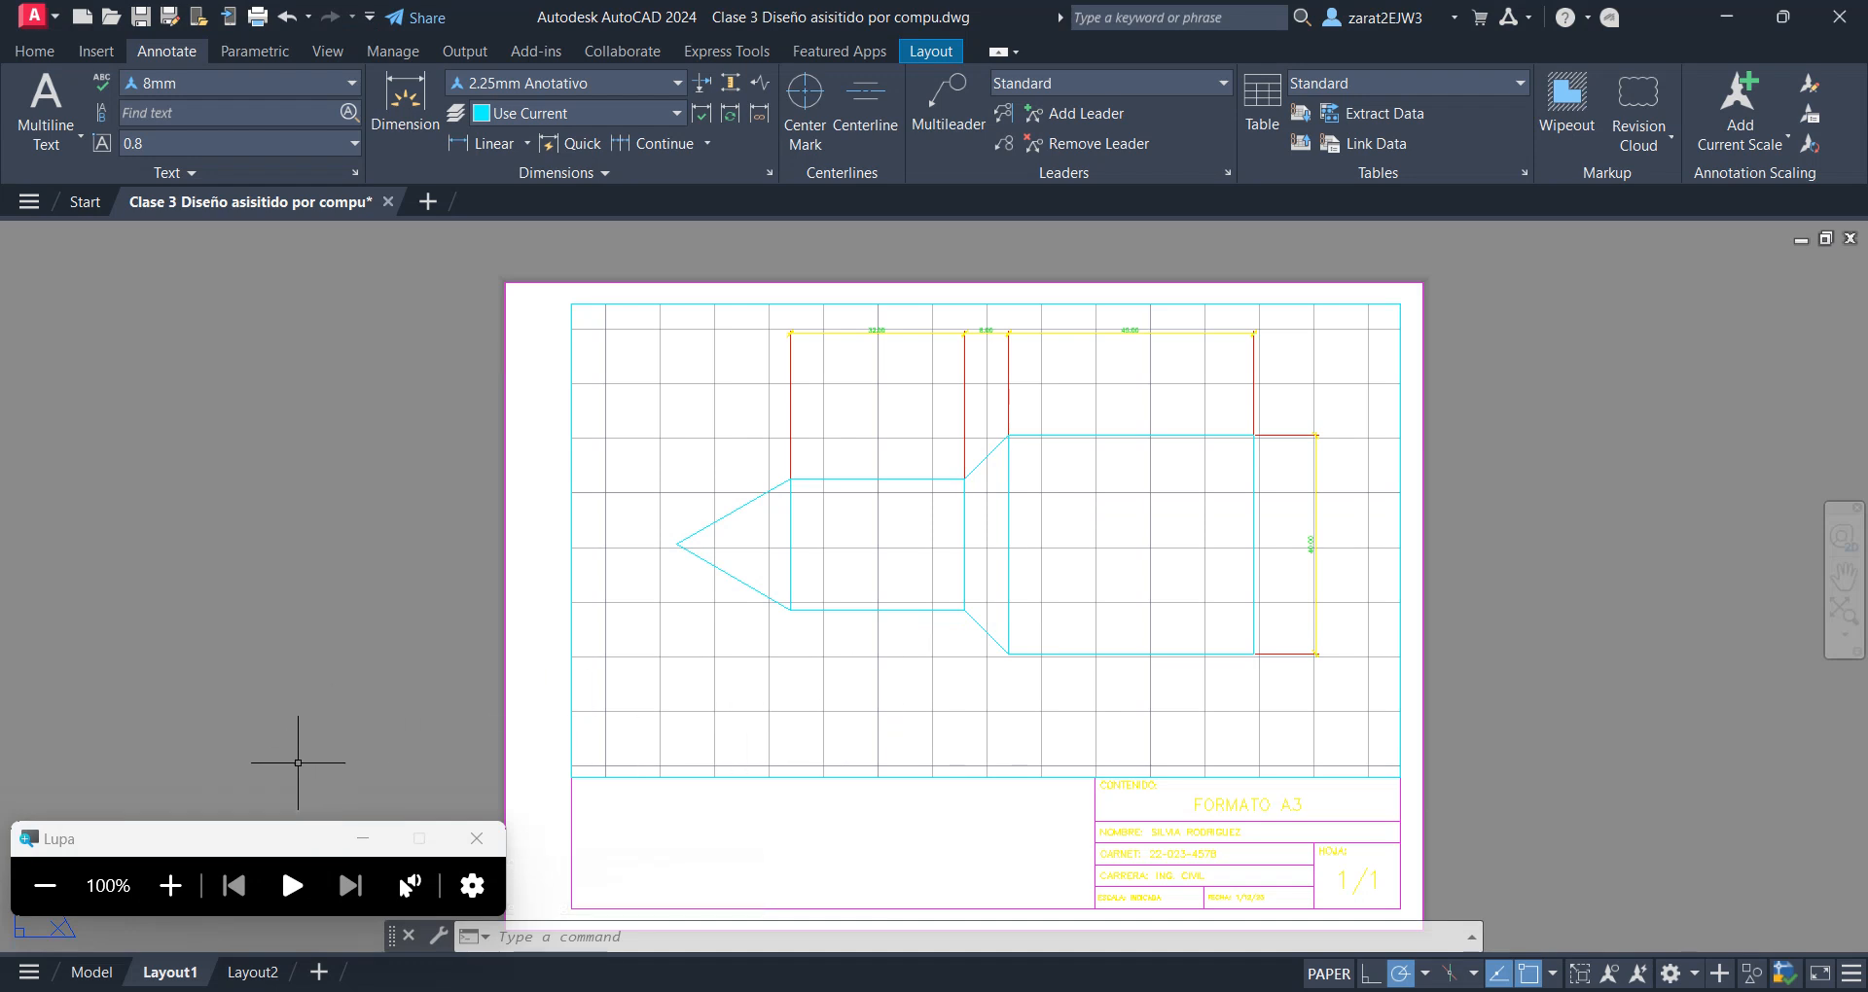
Return to model space and examine the dimensioned part and the available annotation scales
click(97, 973)
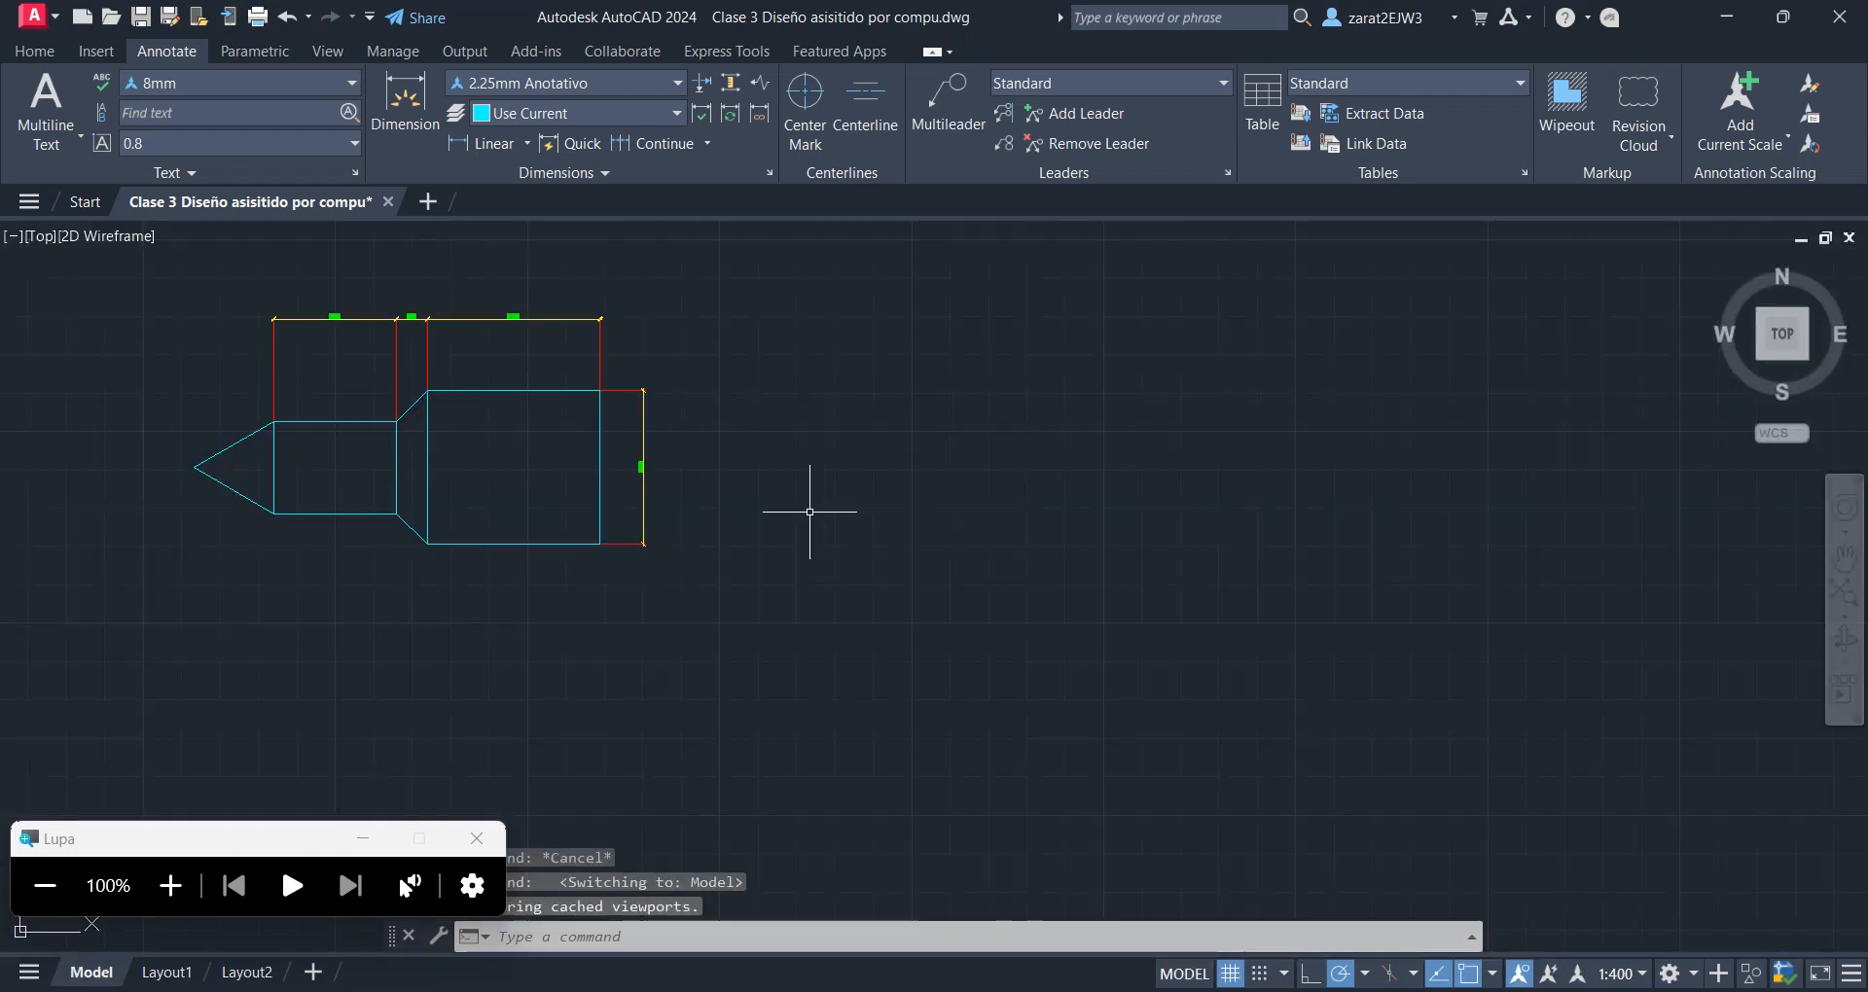
middle_drag(809, 512, 1215, 566)
scroll(836, 409, up, 2)
mouse_move(844, 418)
middle_down()
mouse_move(958, 533)
mouse_move(953, 484)
middle_up()
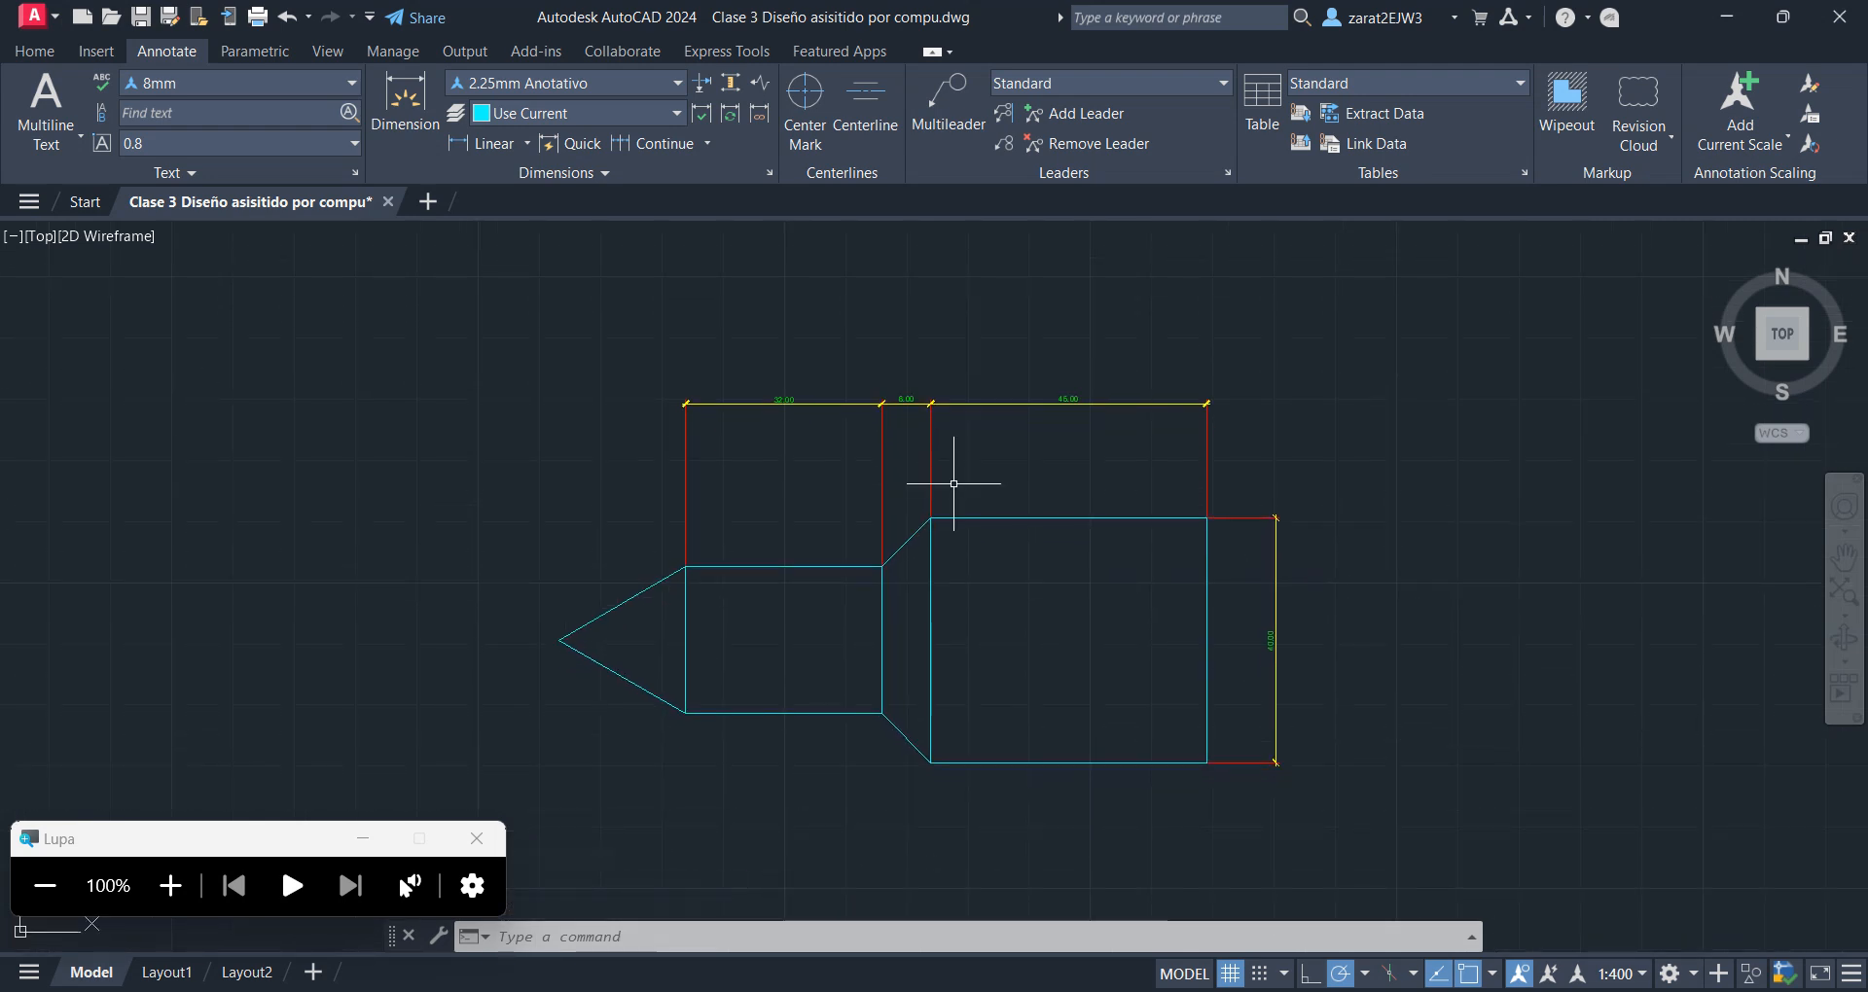
middle_drag(1023, 588, 1042, 579)
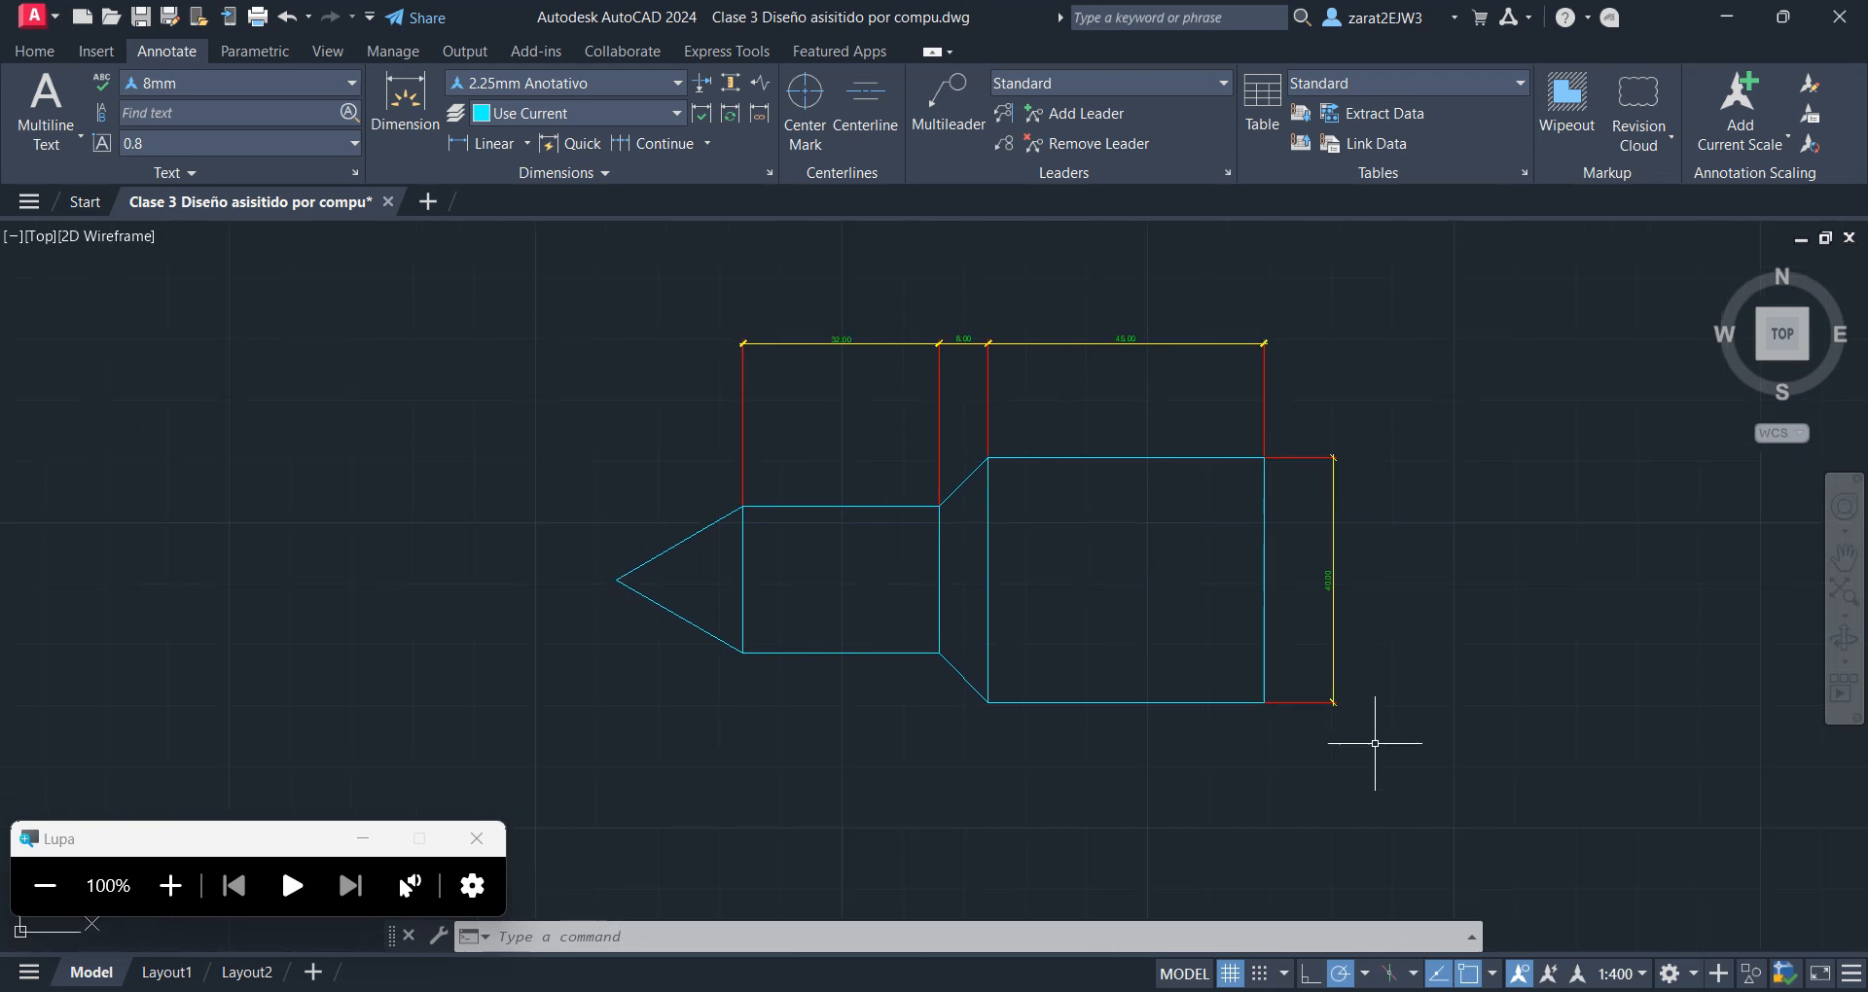
click(1641, 973)
click(1642, 972)
middle_drag(1110, 581, 1077, 600)
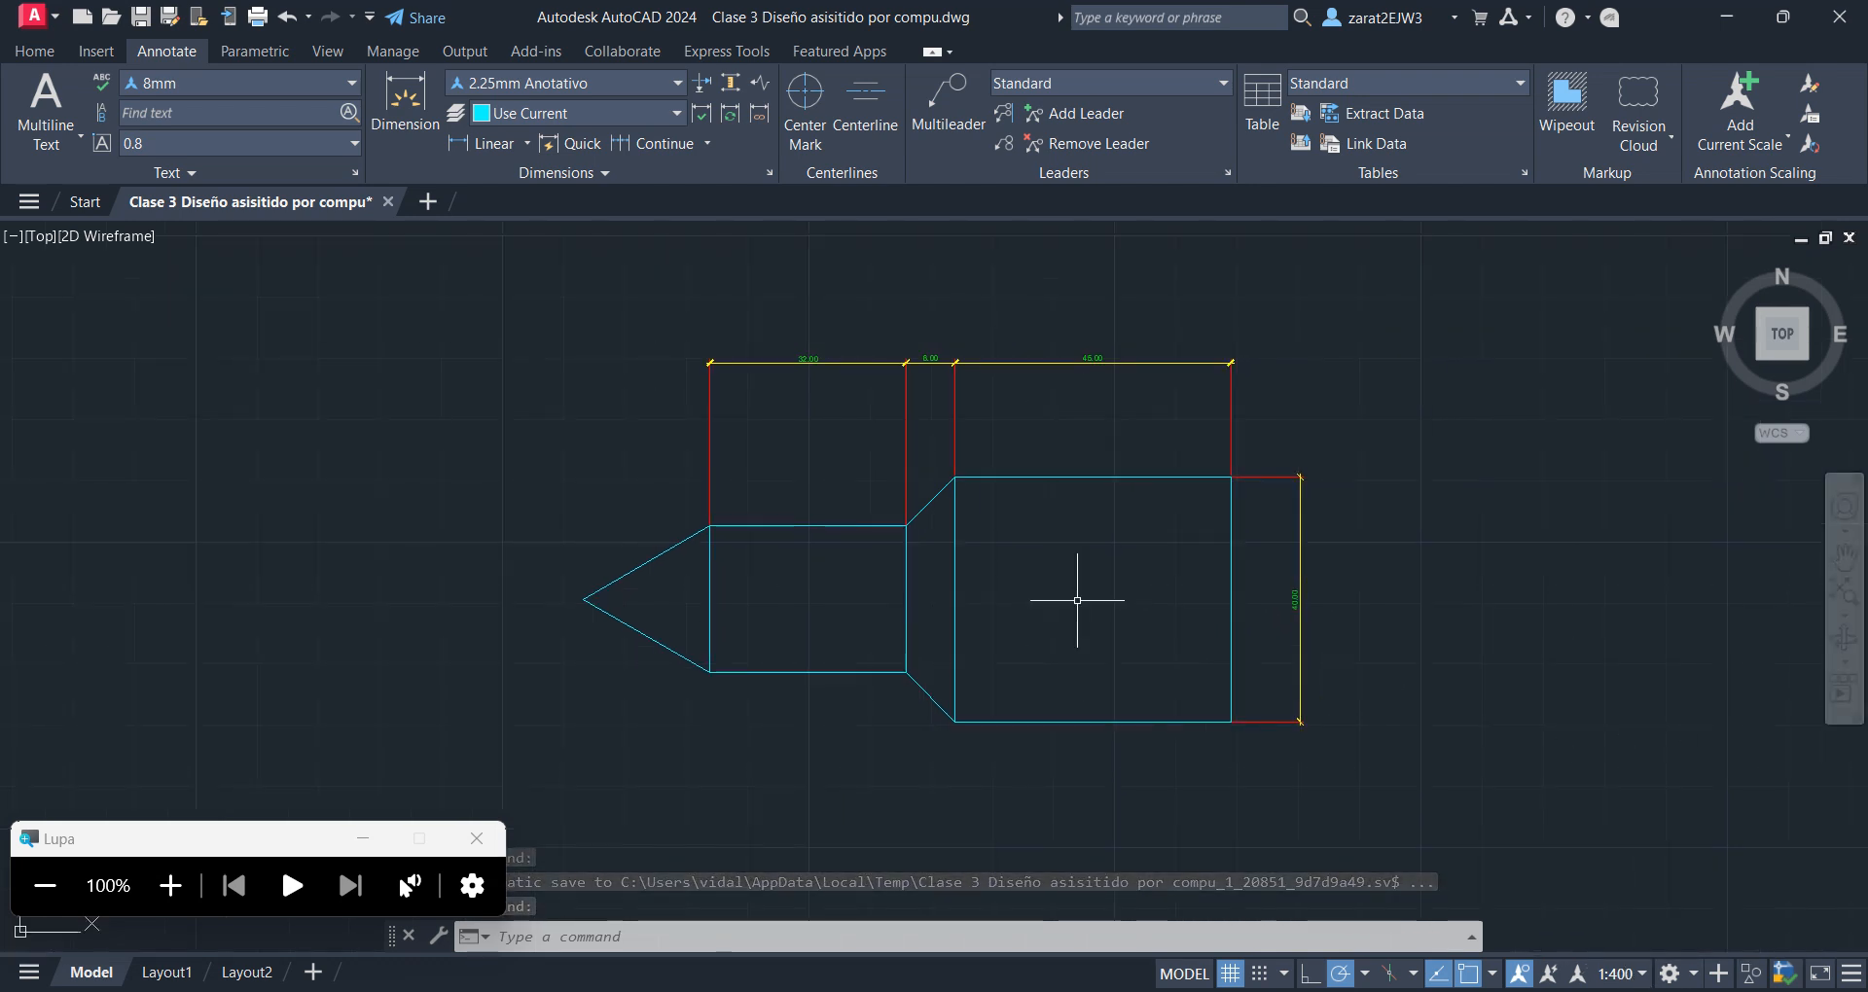
scroll(1062, 593, down, 2)
scroll(1062, 593, up, 2)
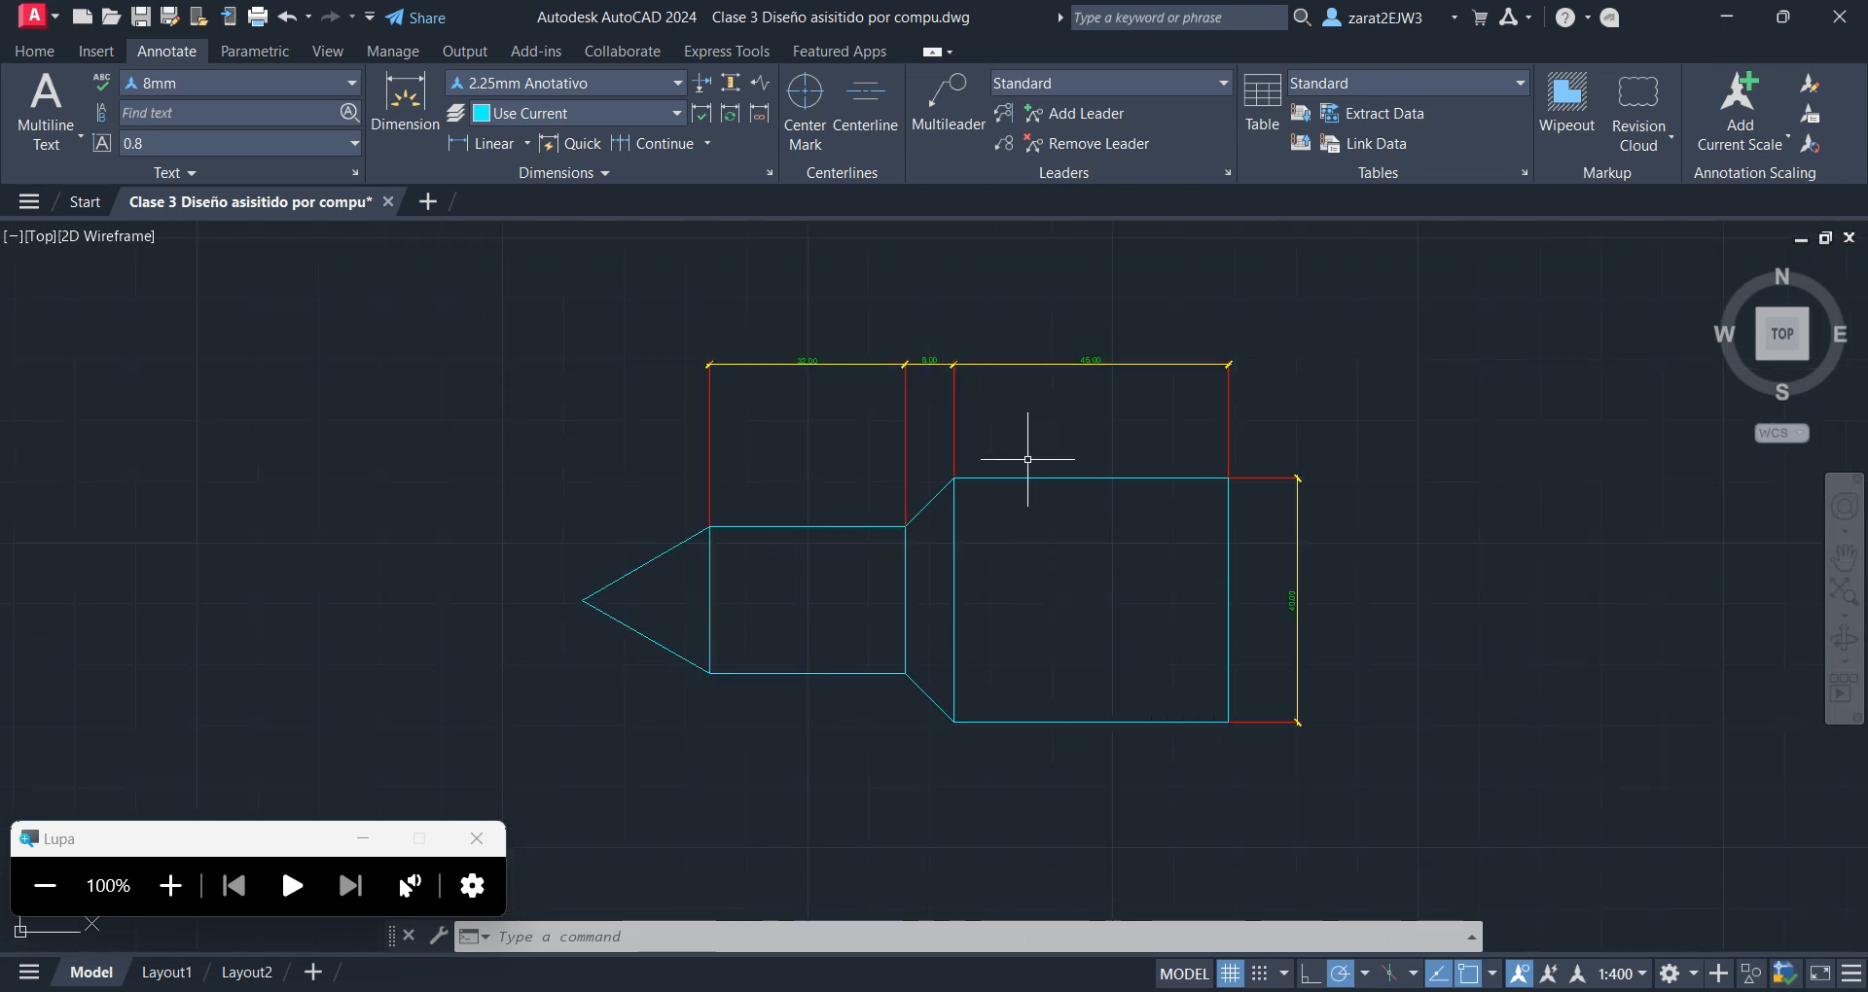
Set the model space annotation scale to 1:1
click(170, 885)
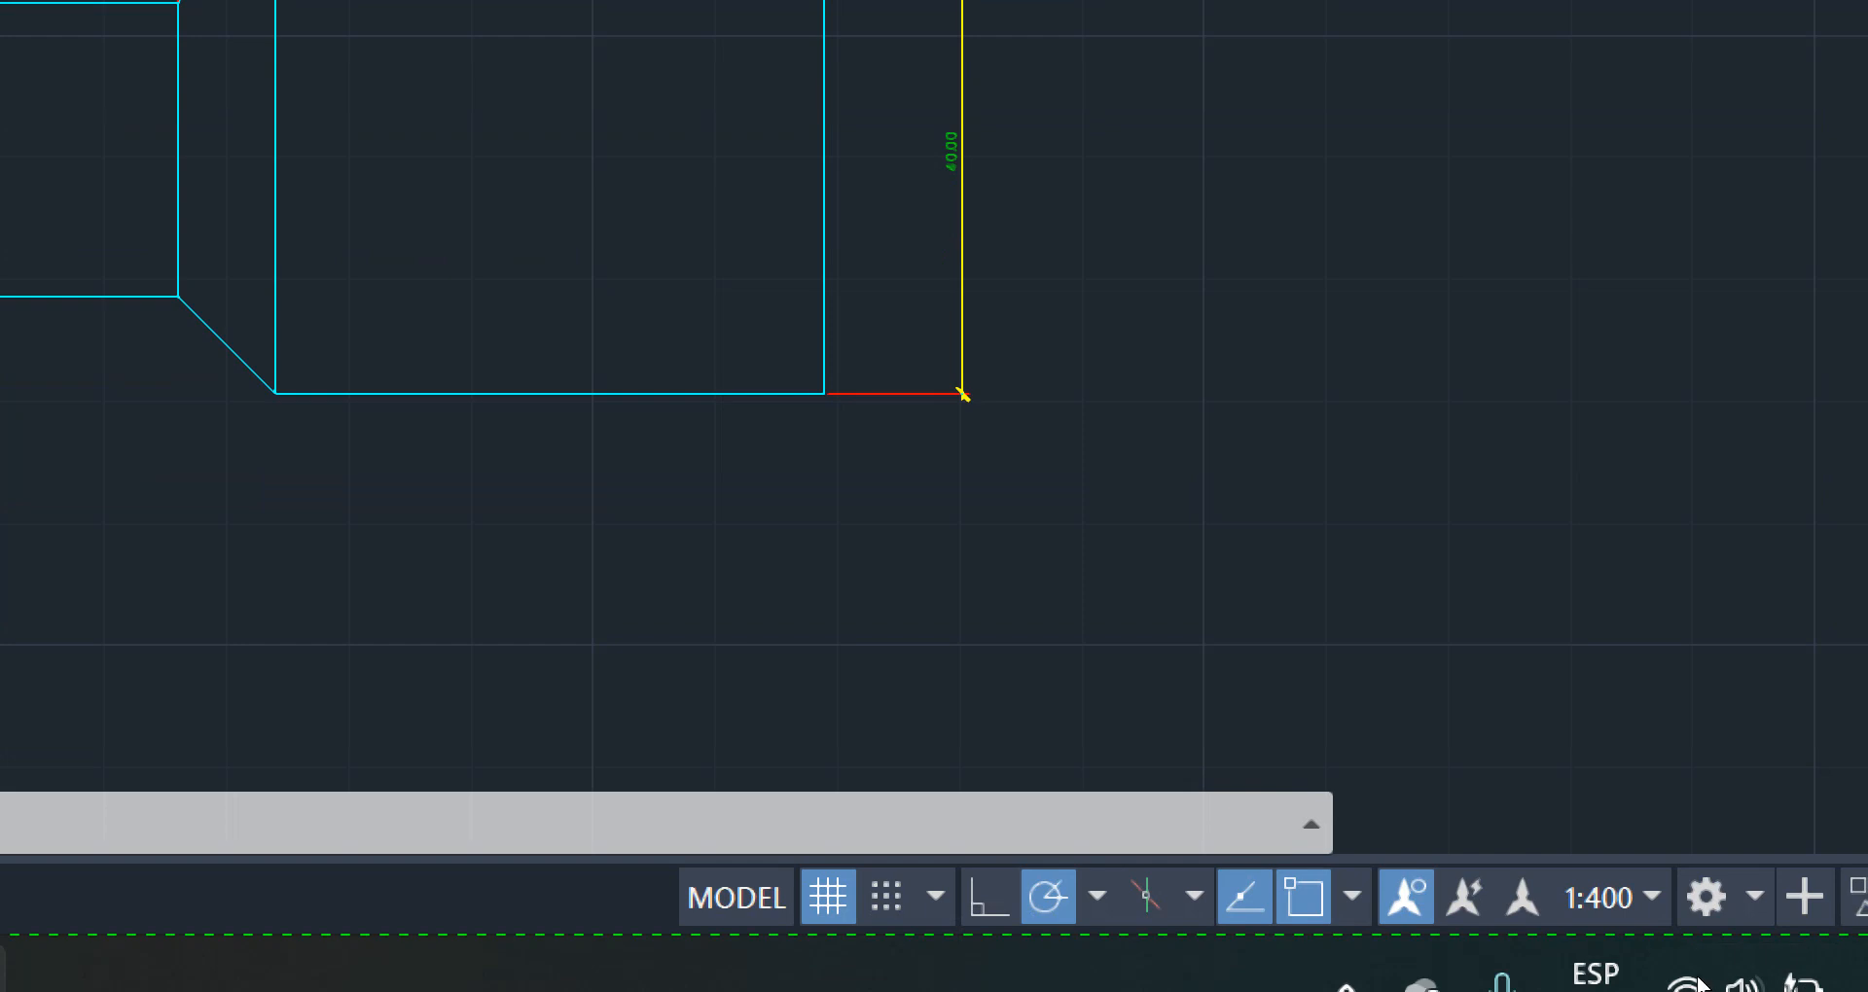
click(1644, 899)
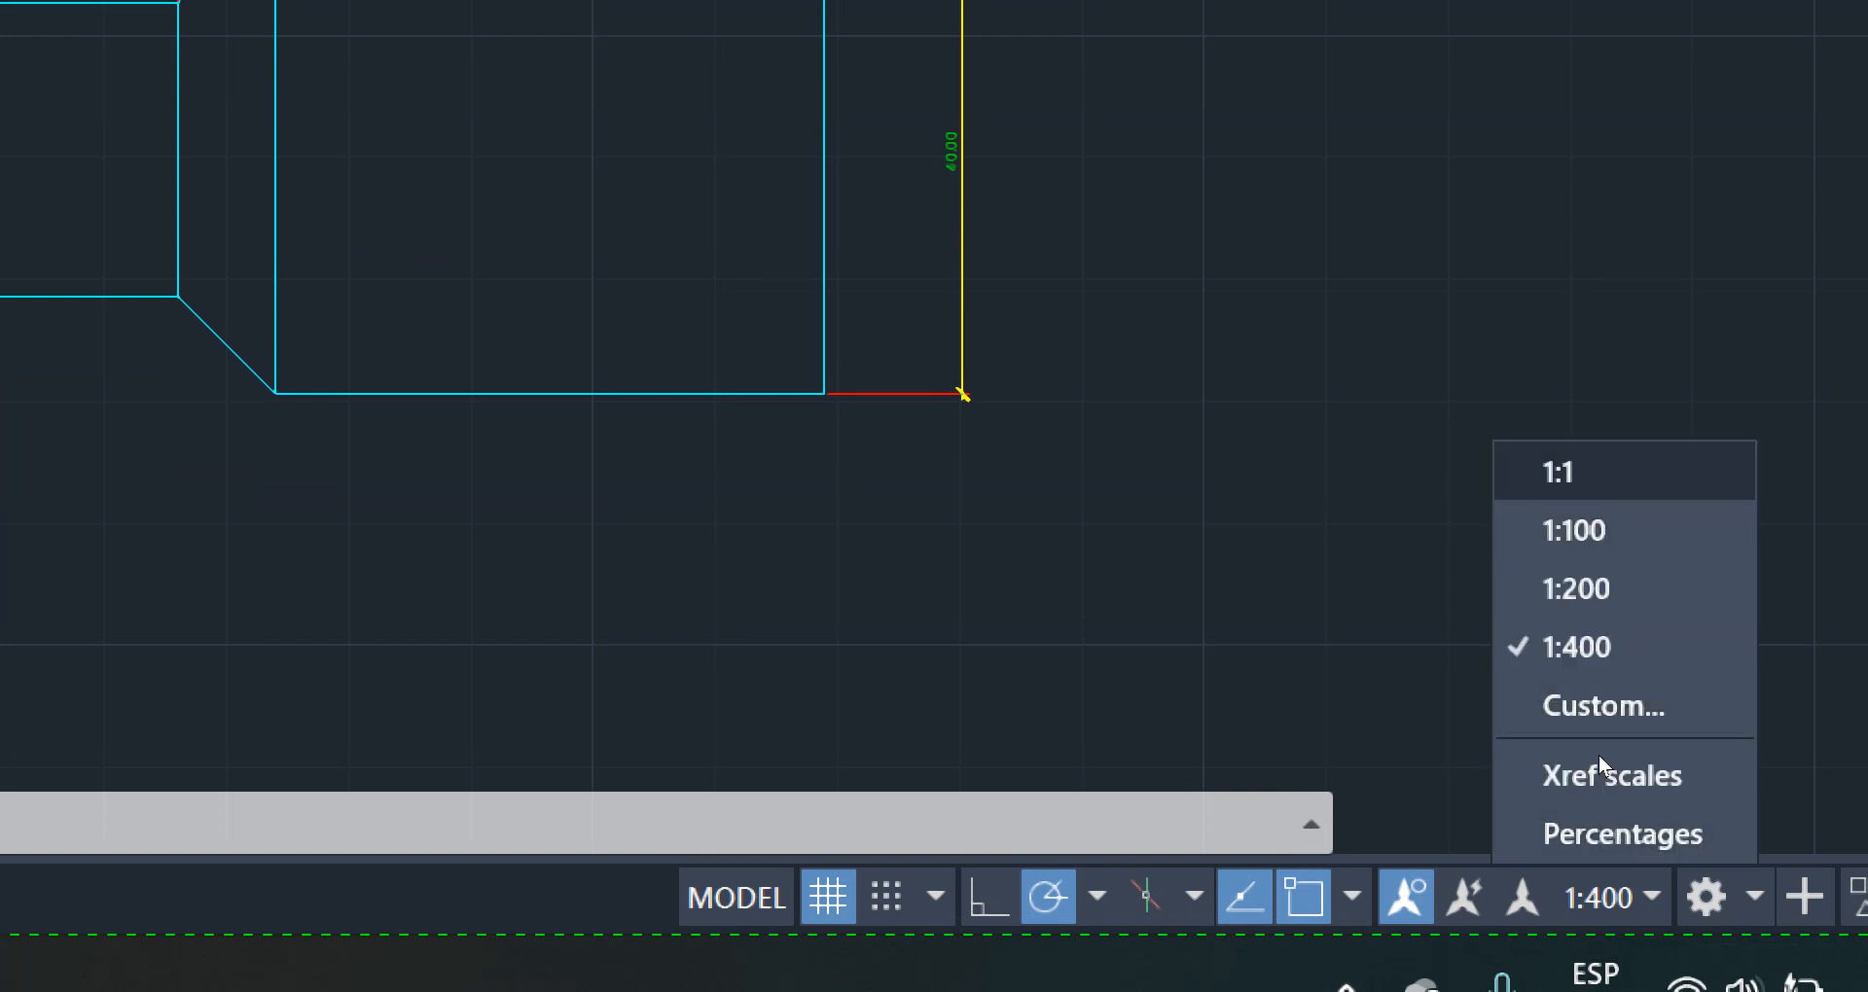
click(1567, 472)
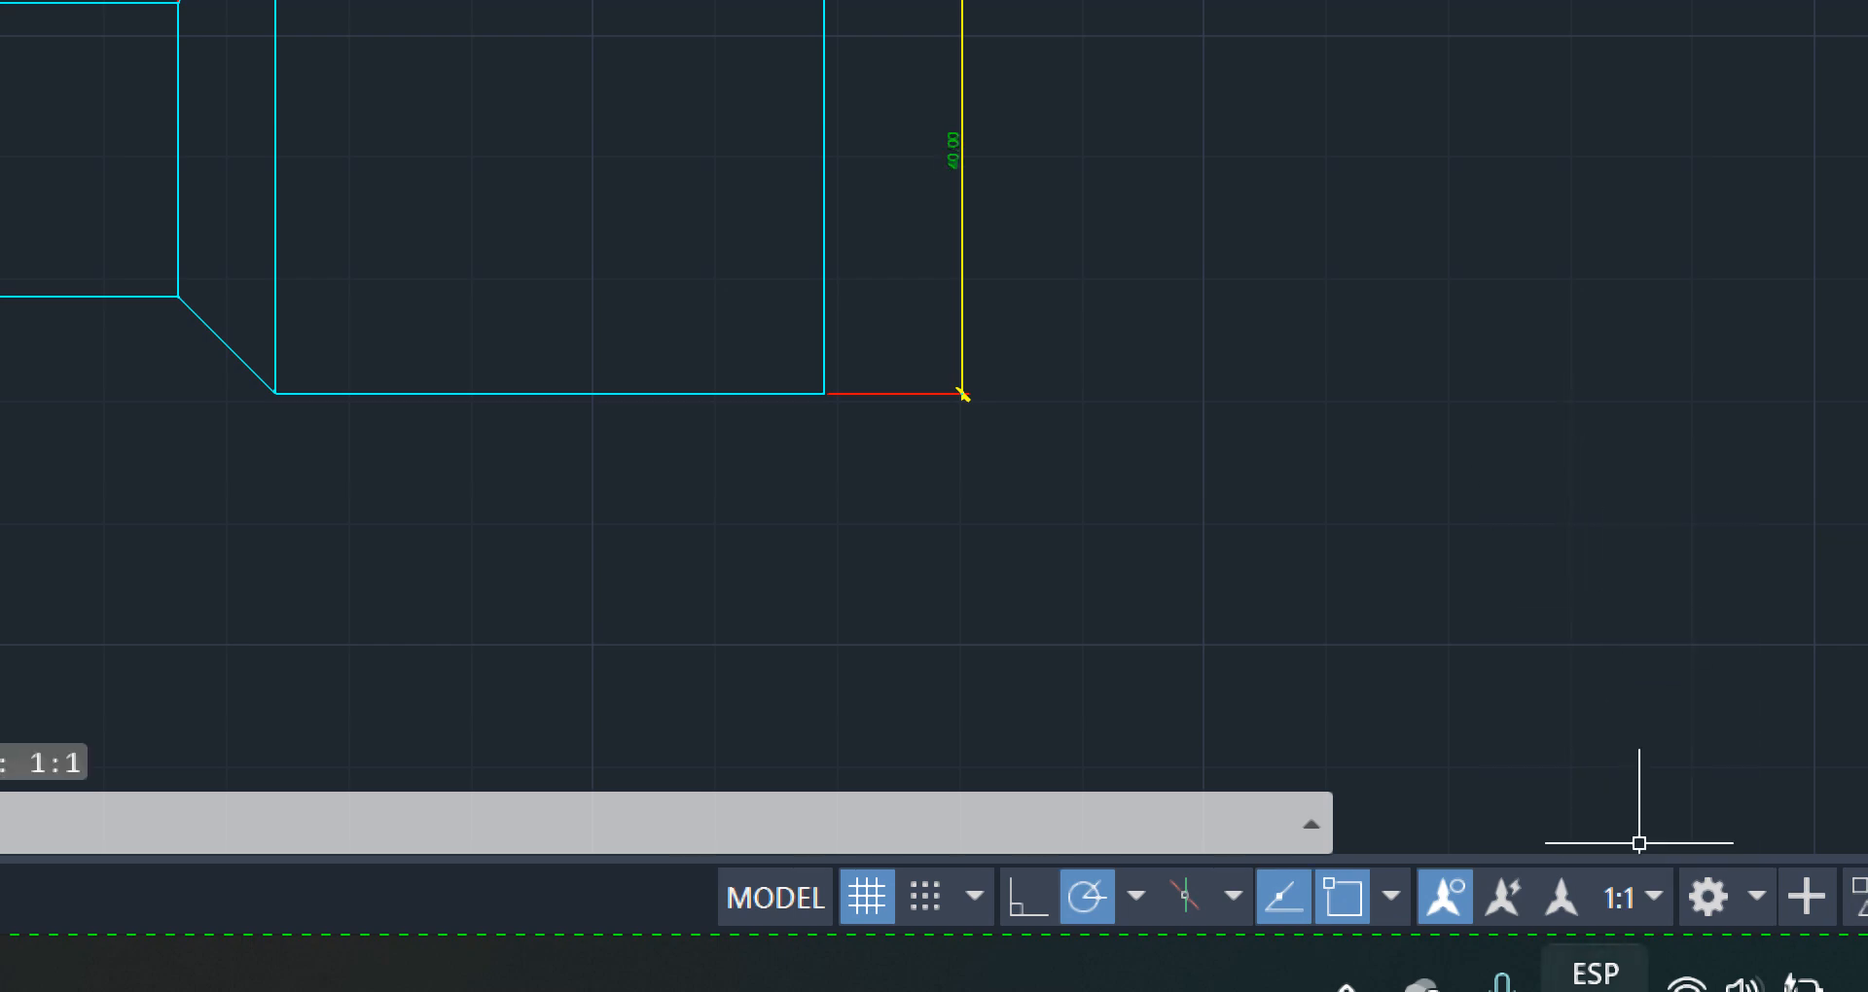
click(1029, 334)
scroll(1313, 409, down, 6)
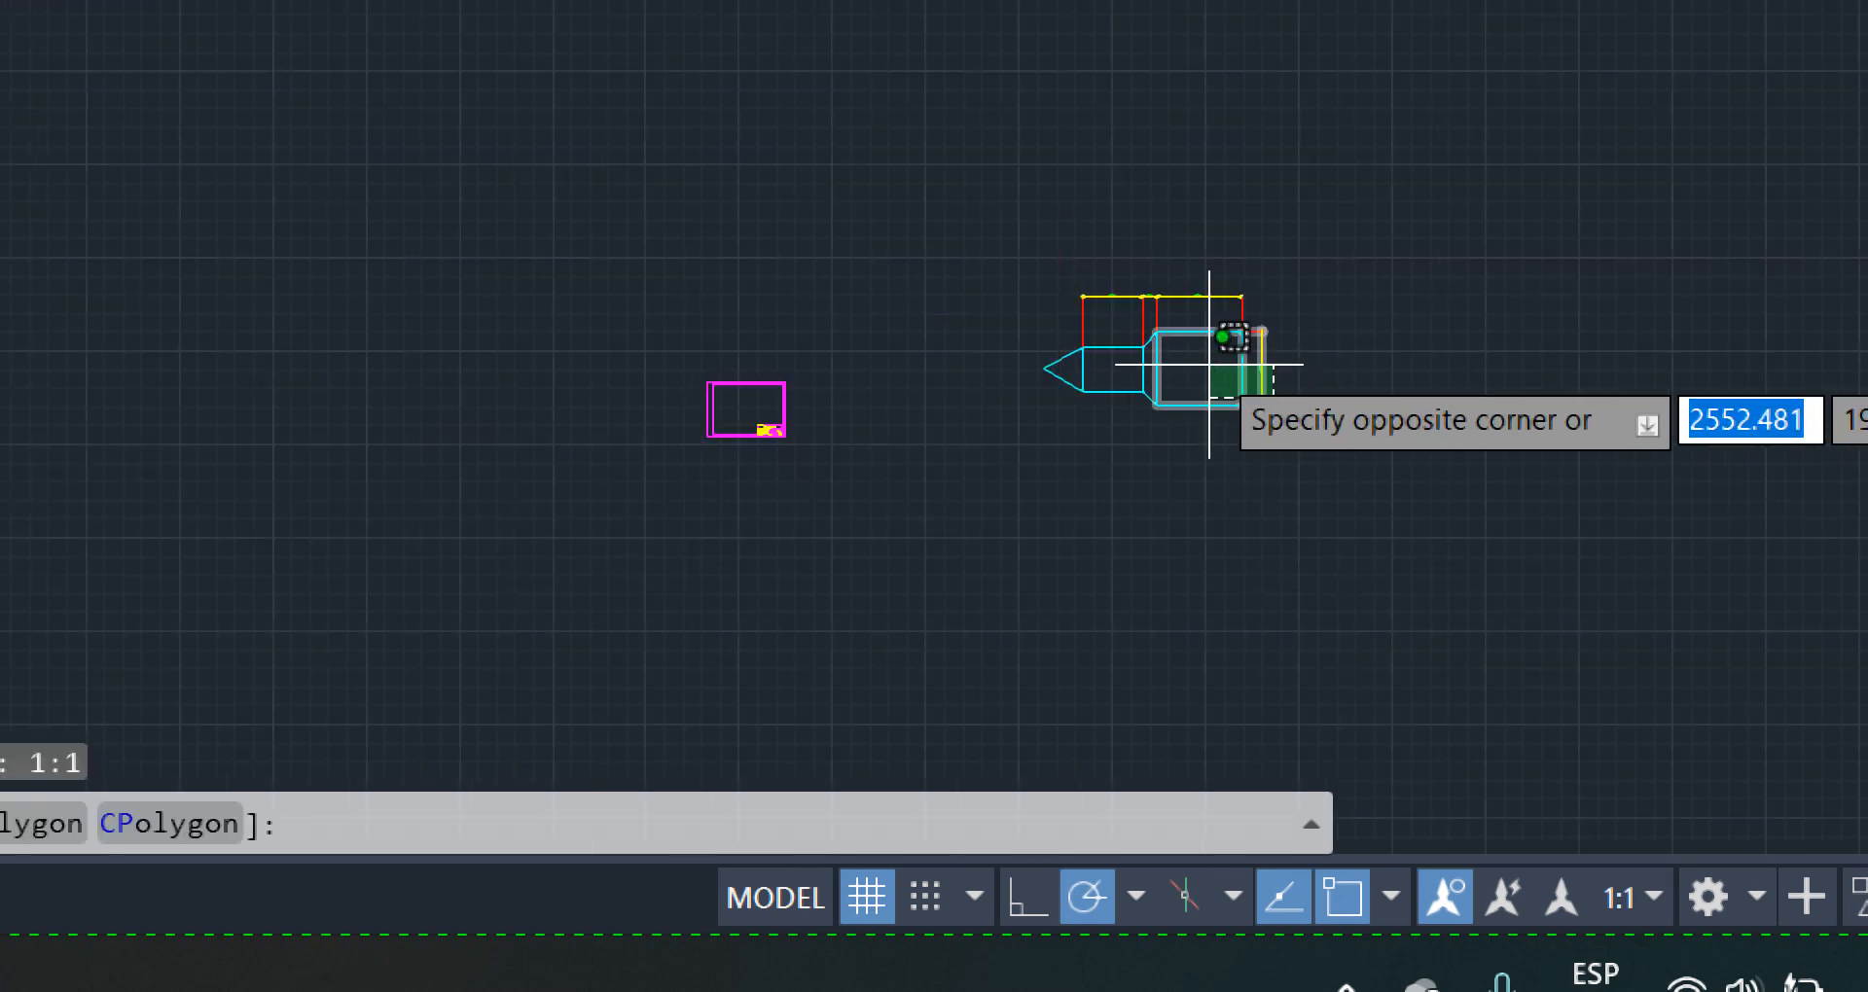
key(Escape)
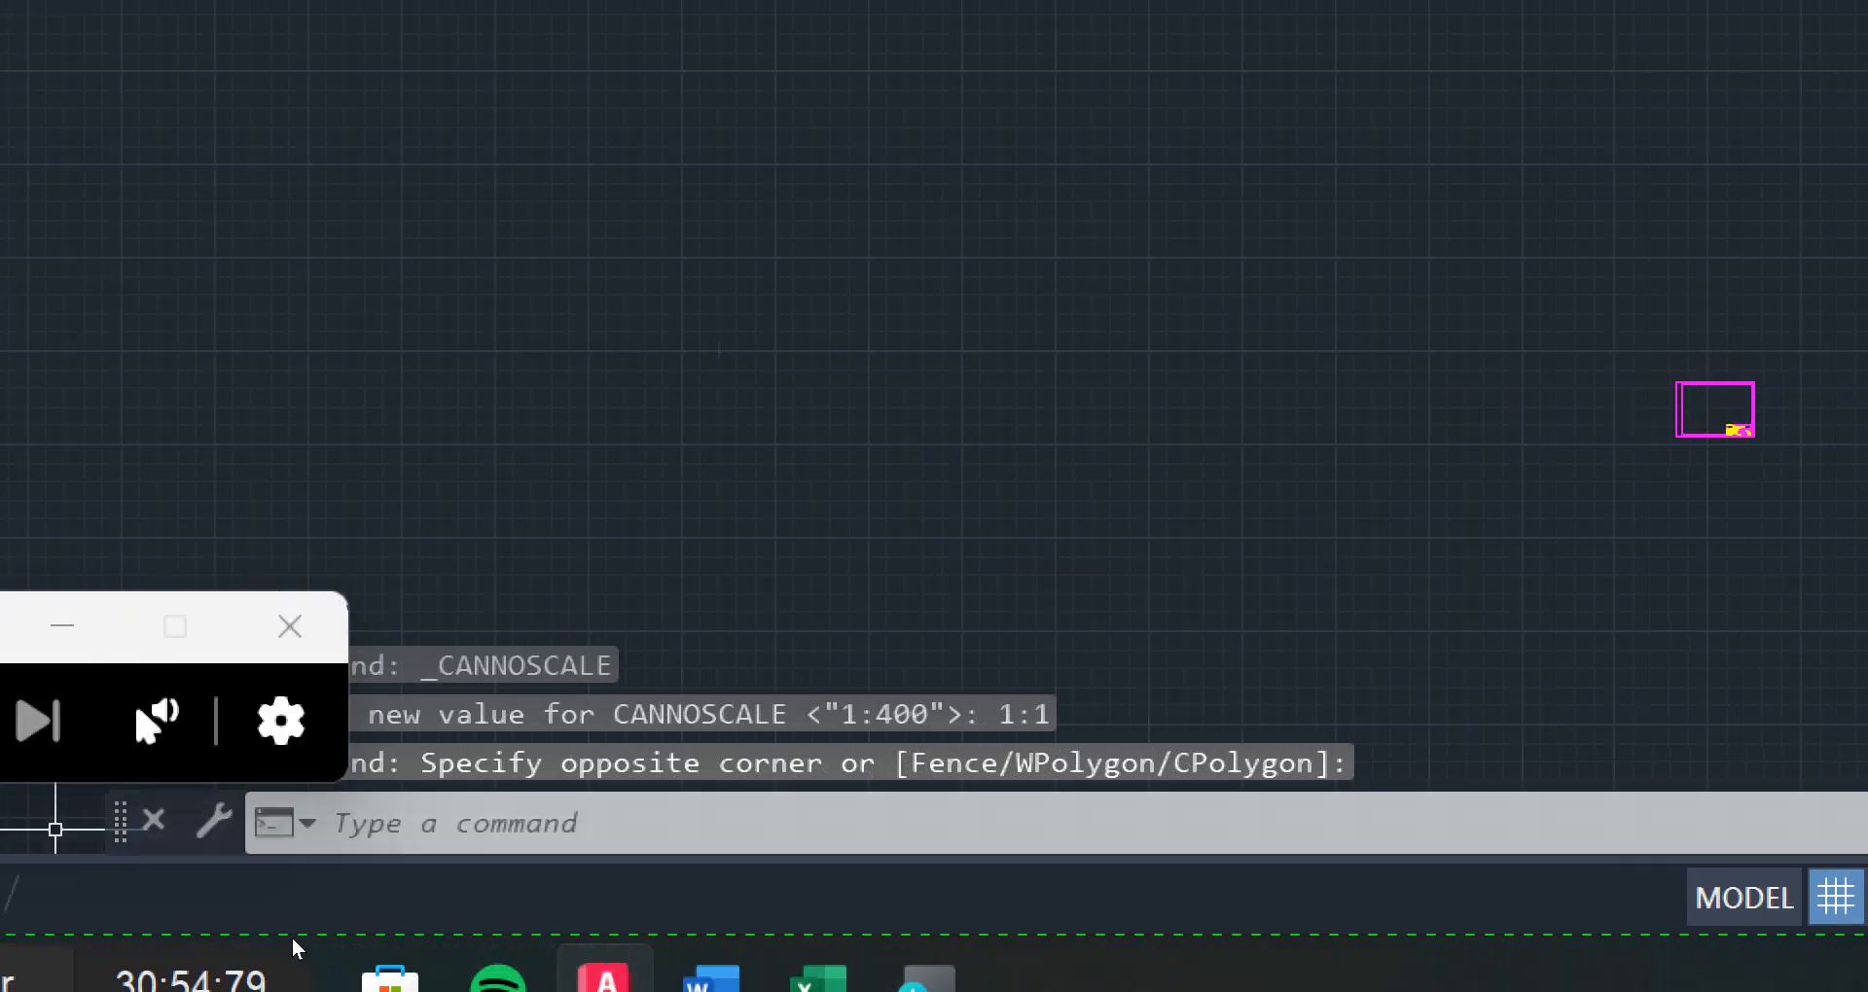
click(86, 722)
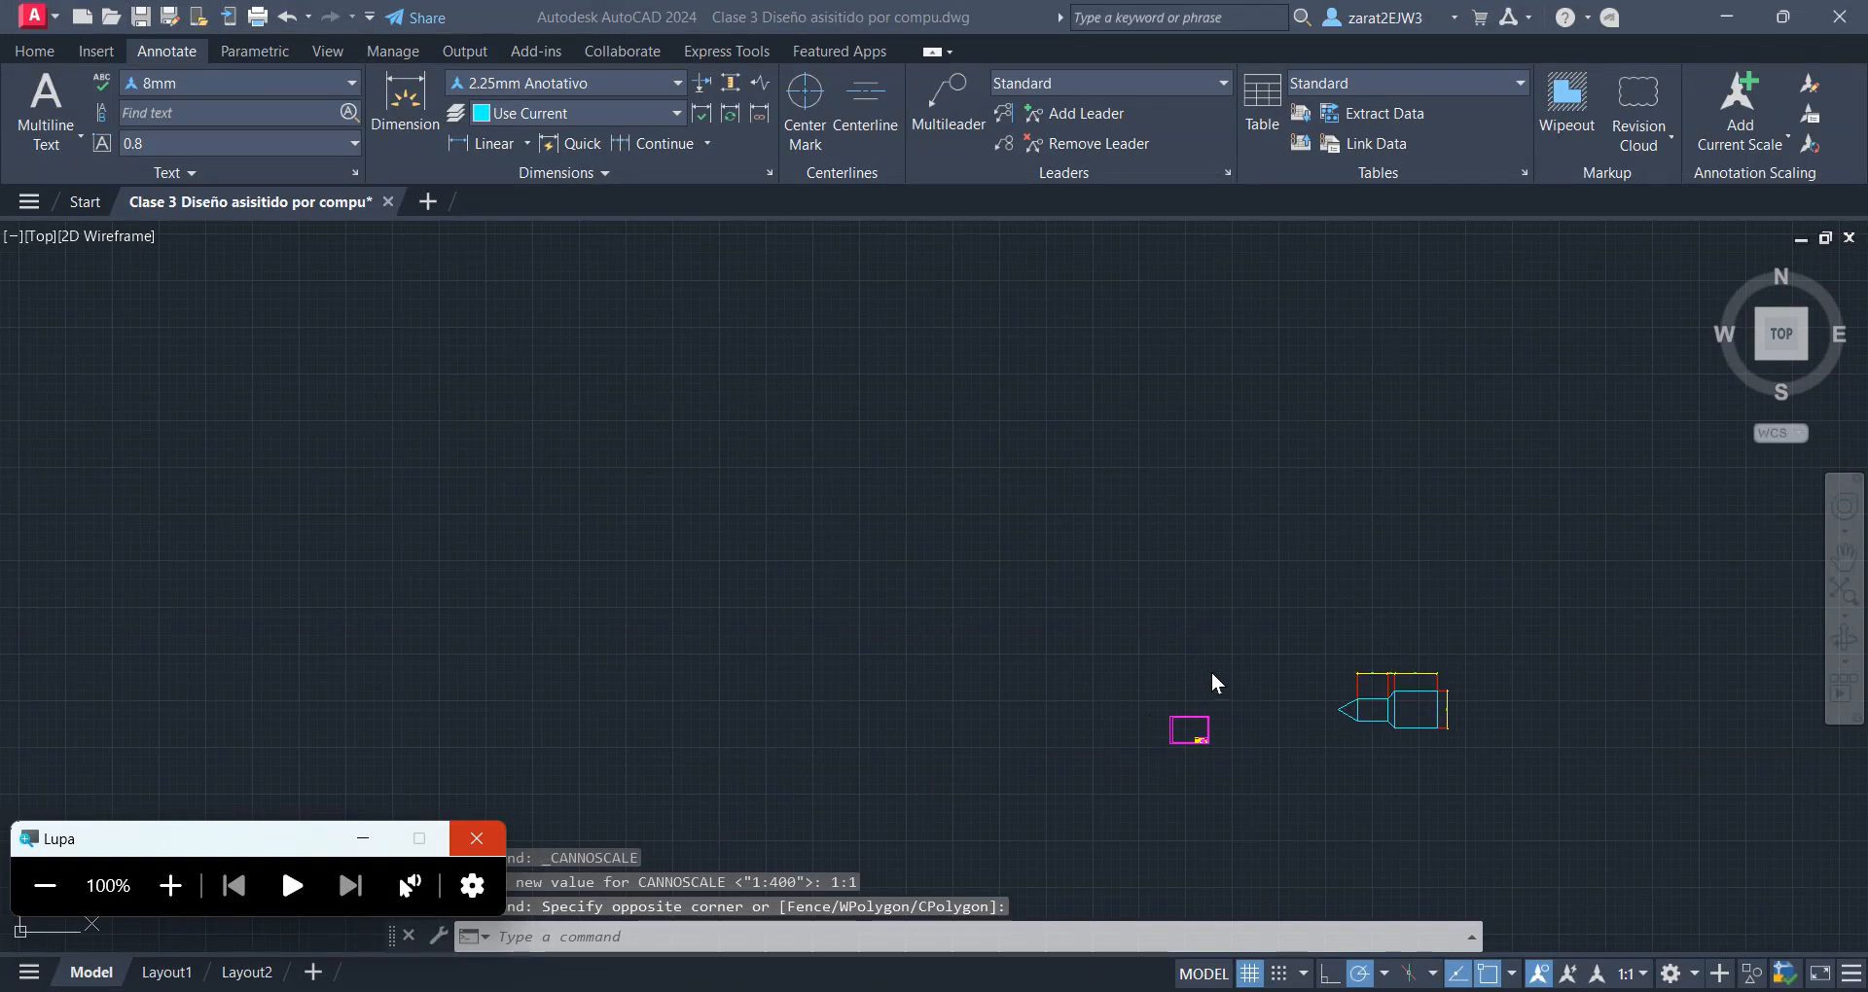
Compare the dimensioned part with the A3 format in model space, and reopen the Layout1 sheet
click(1239, 616)
scroll(1434, 755, up, 5)
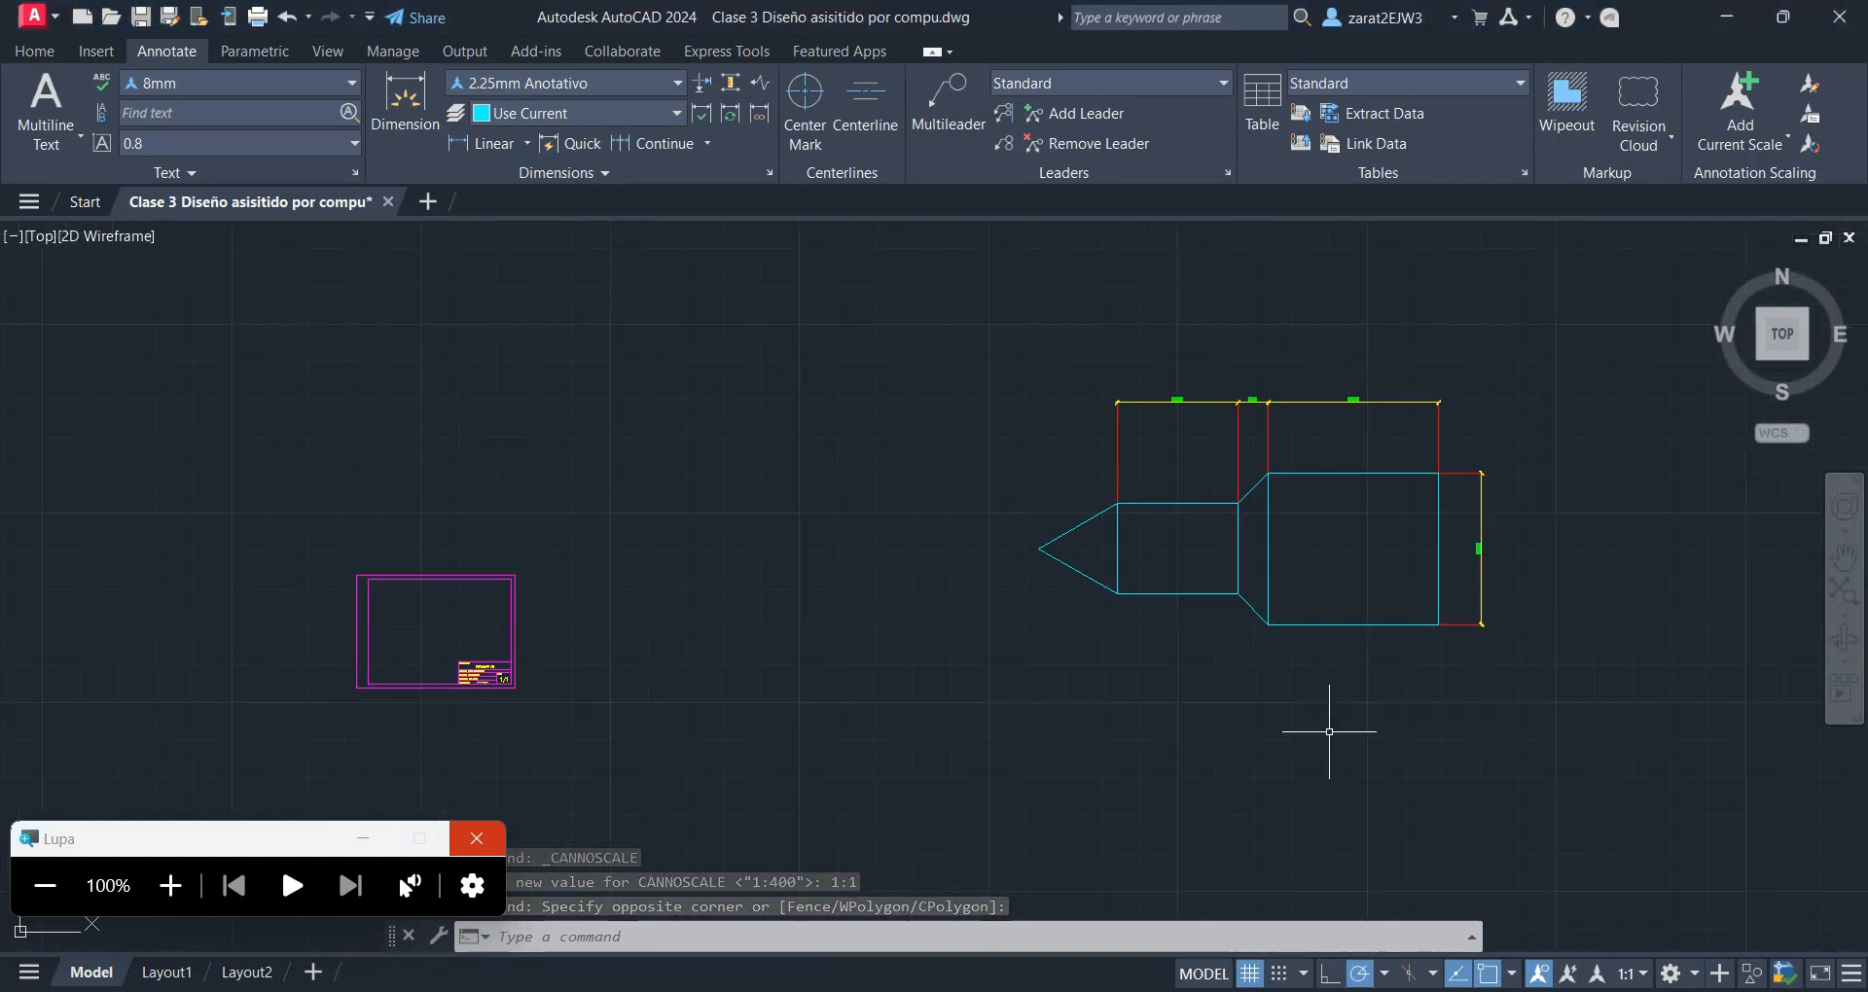
click(167, 973)
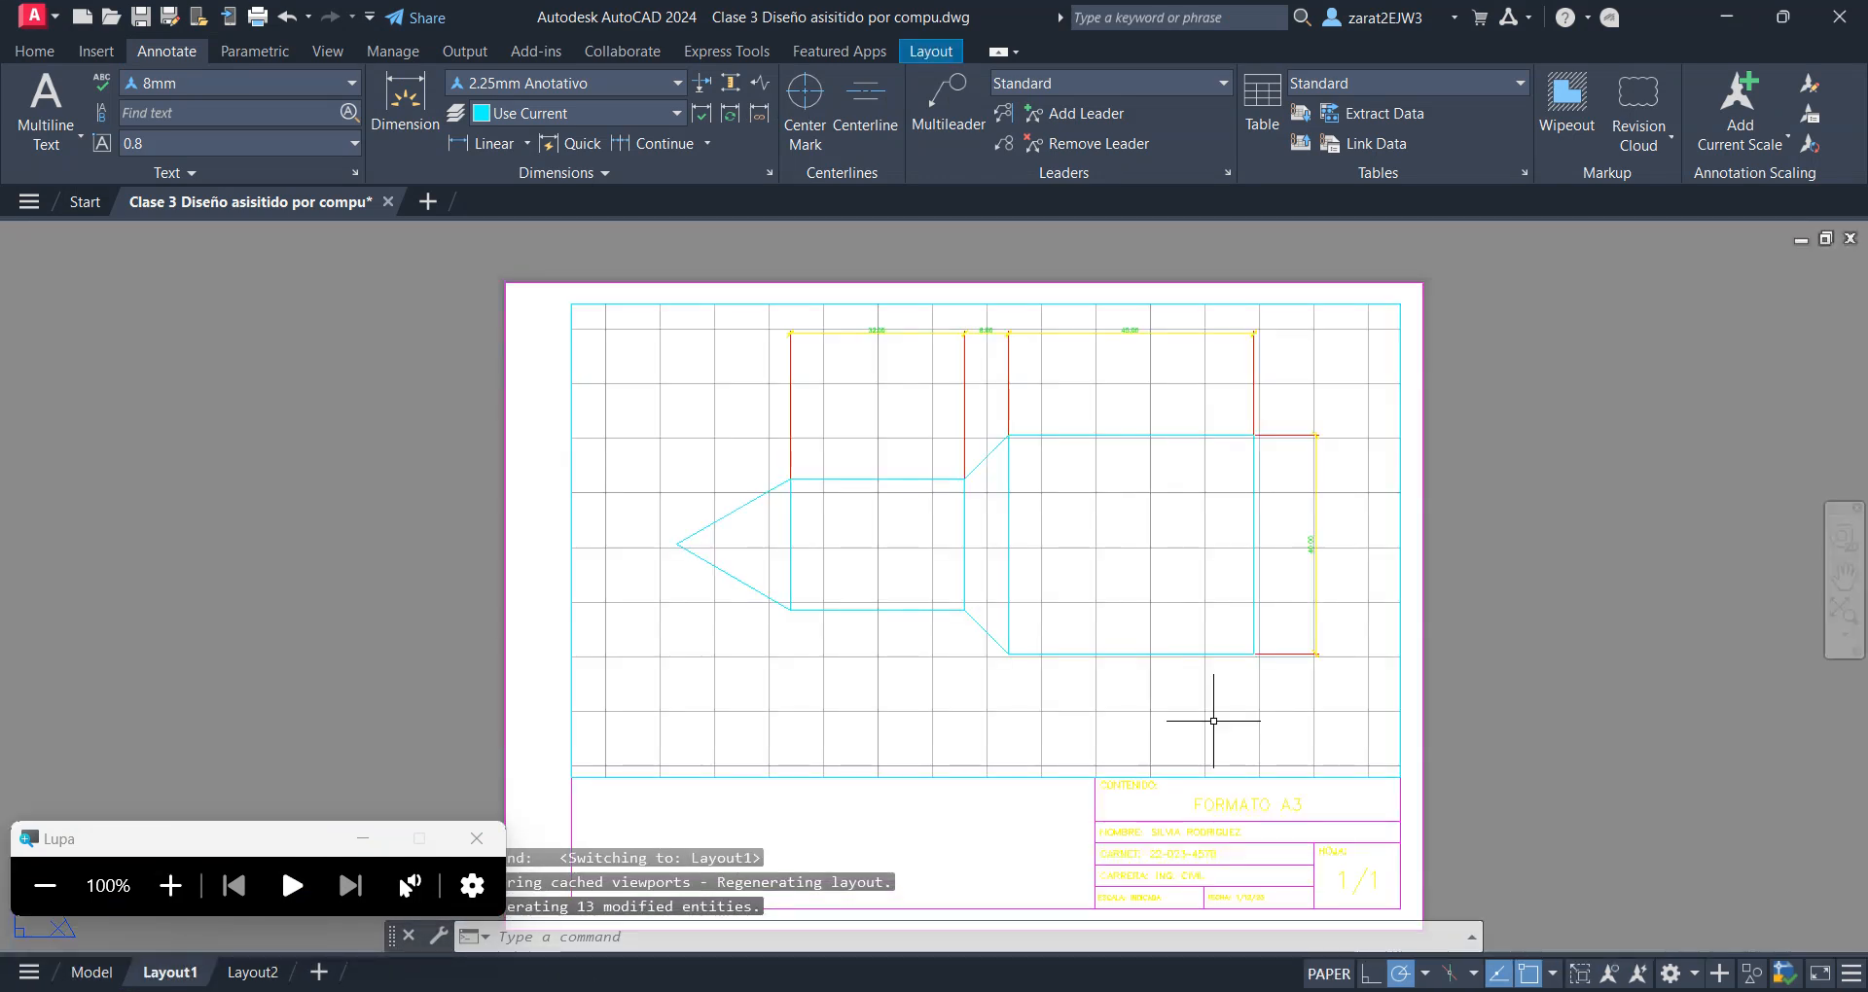